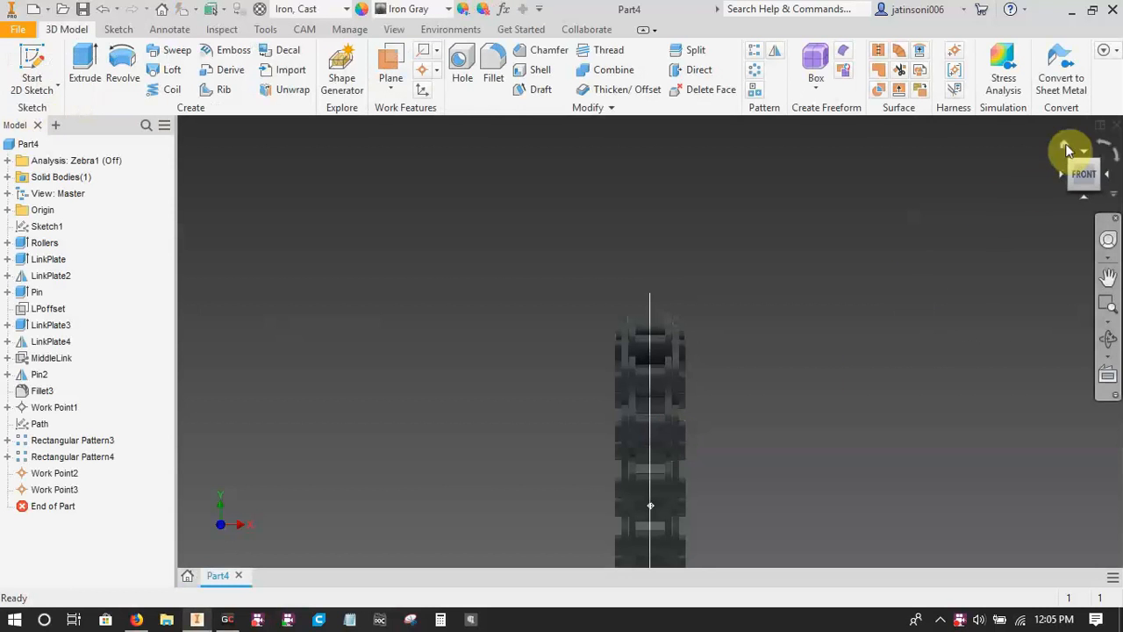
Show the whole chain in the home view and set the Chain user parameter to 35.
click(1065, 146)
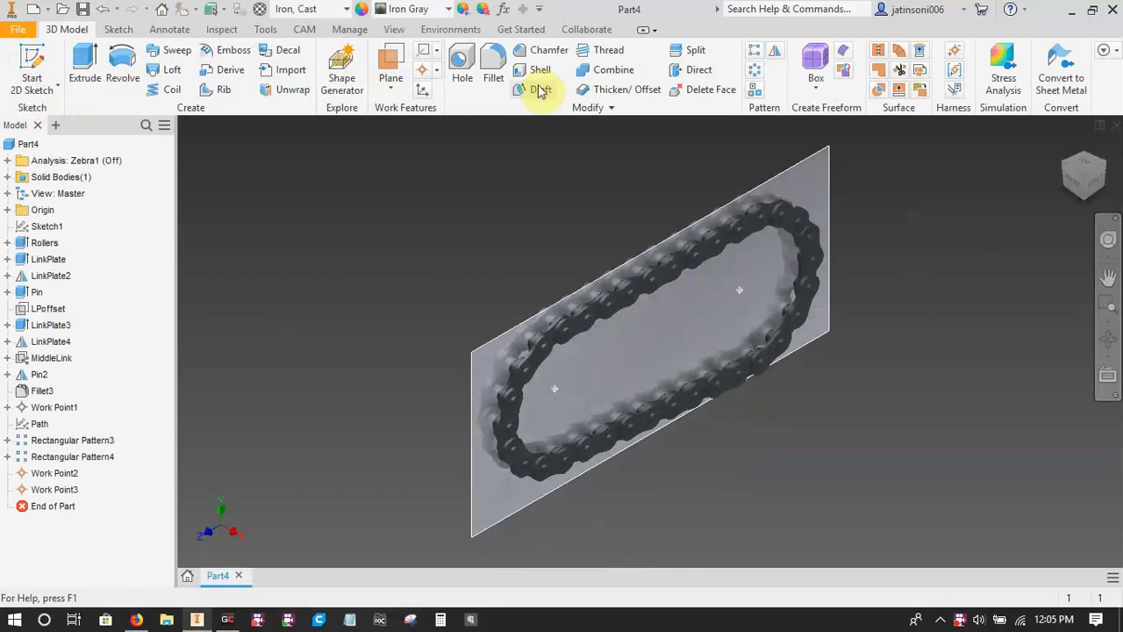
click(504, 10)
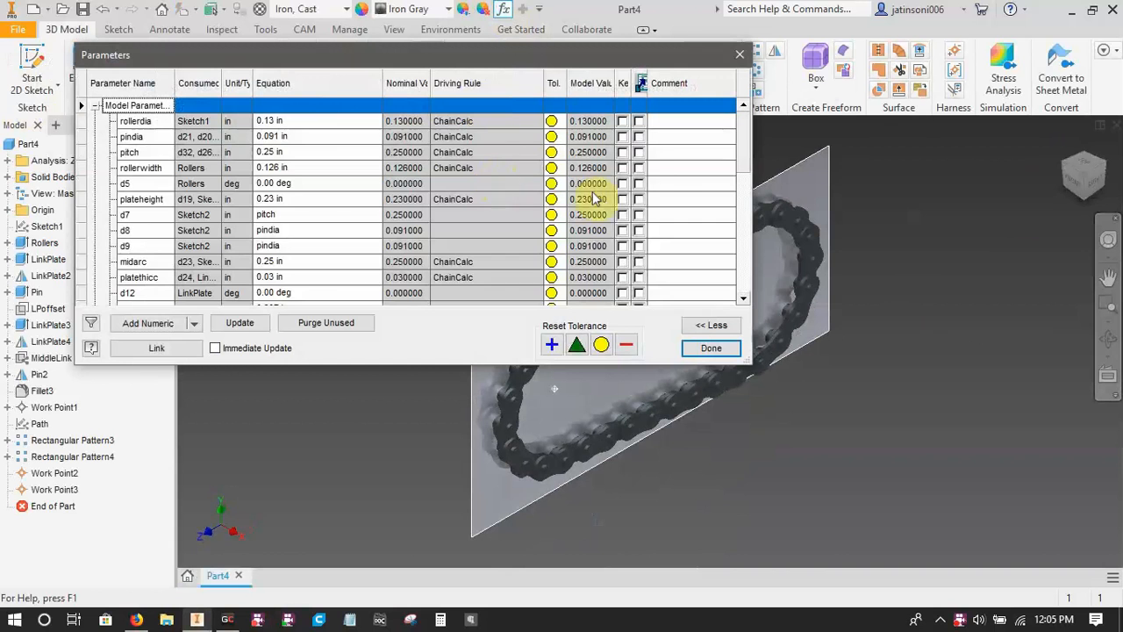
drag(740, 176, 745, 281)
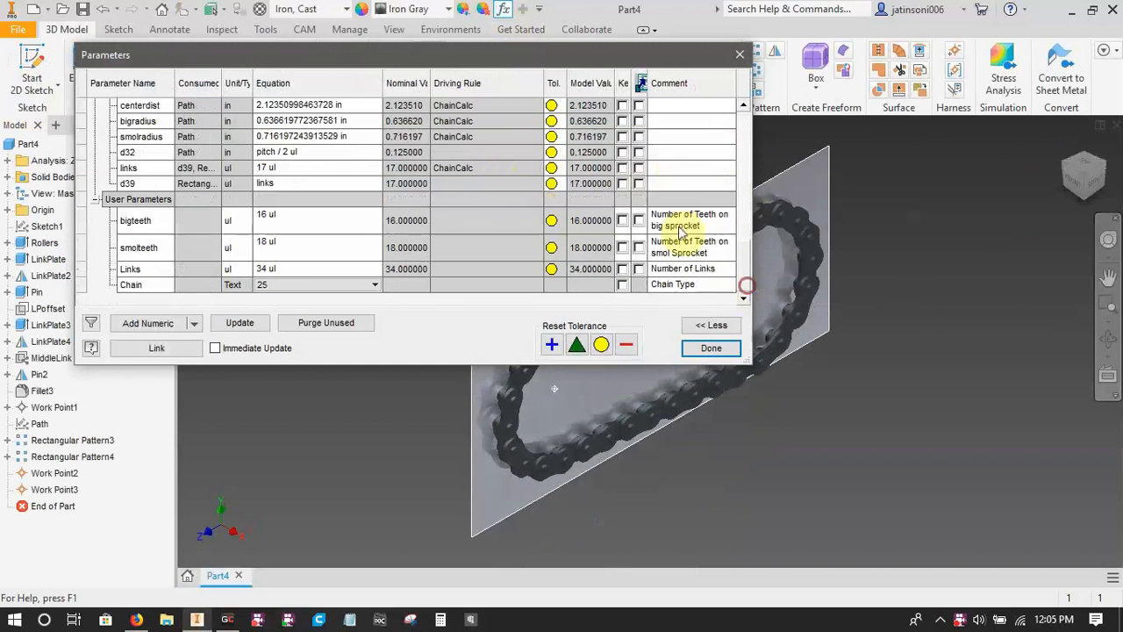
click(282, 284)
click(282, 284)
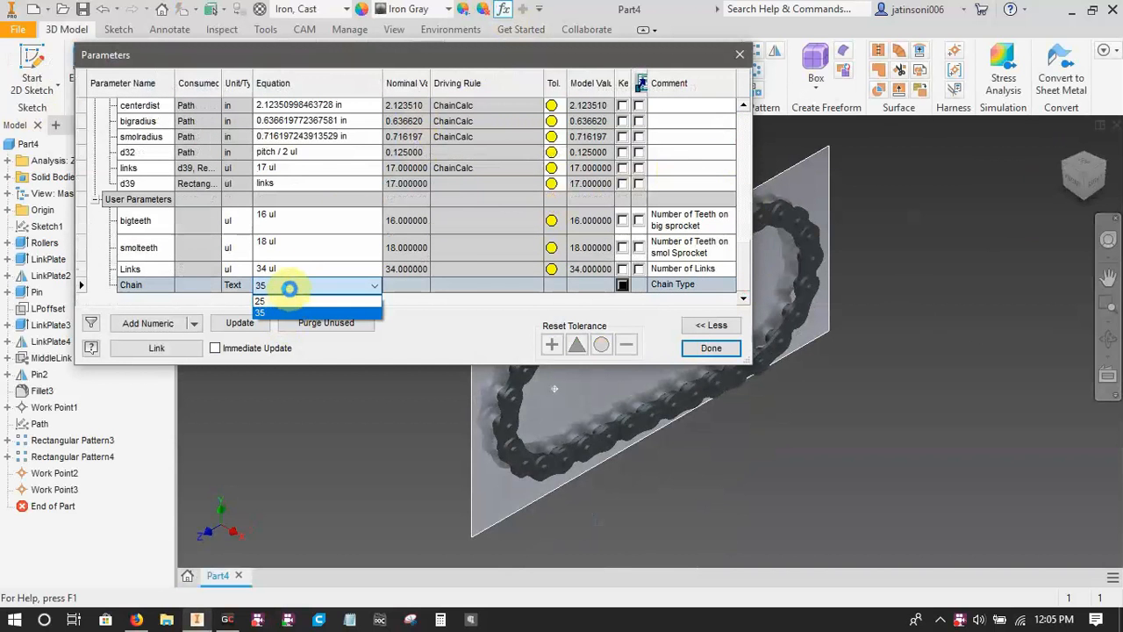
click(288, 289)
Set the Links user parameter, the number of chain links, to 60.
click(293, 266)
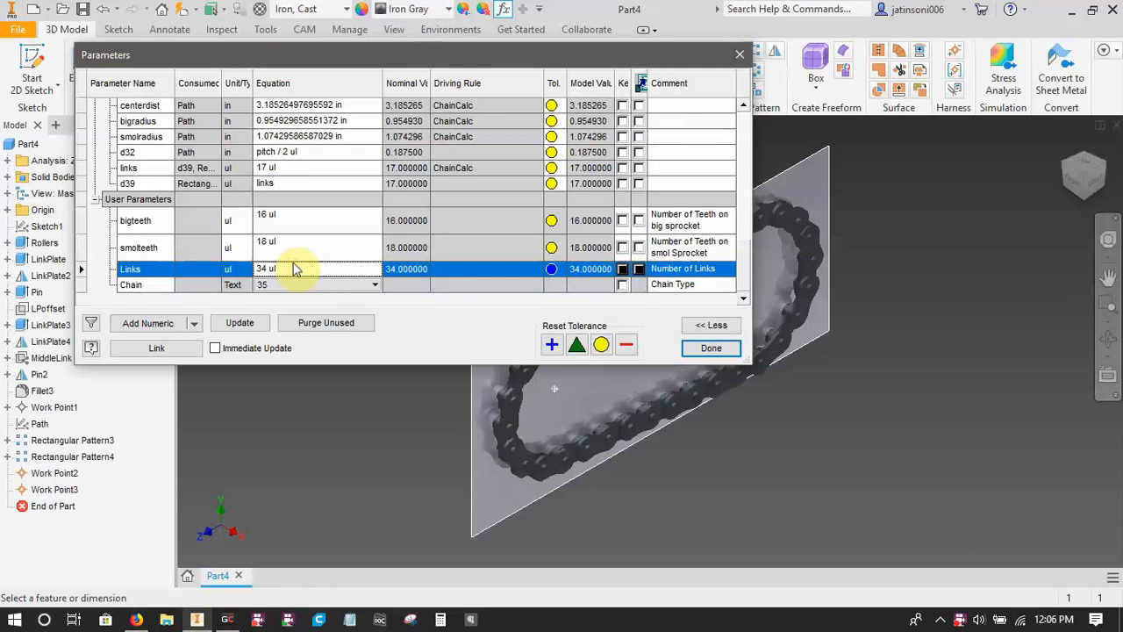
click(283, 270)
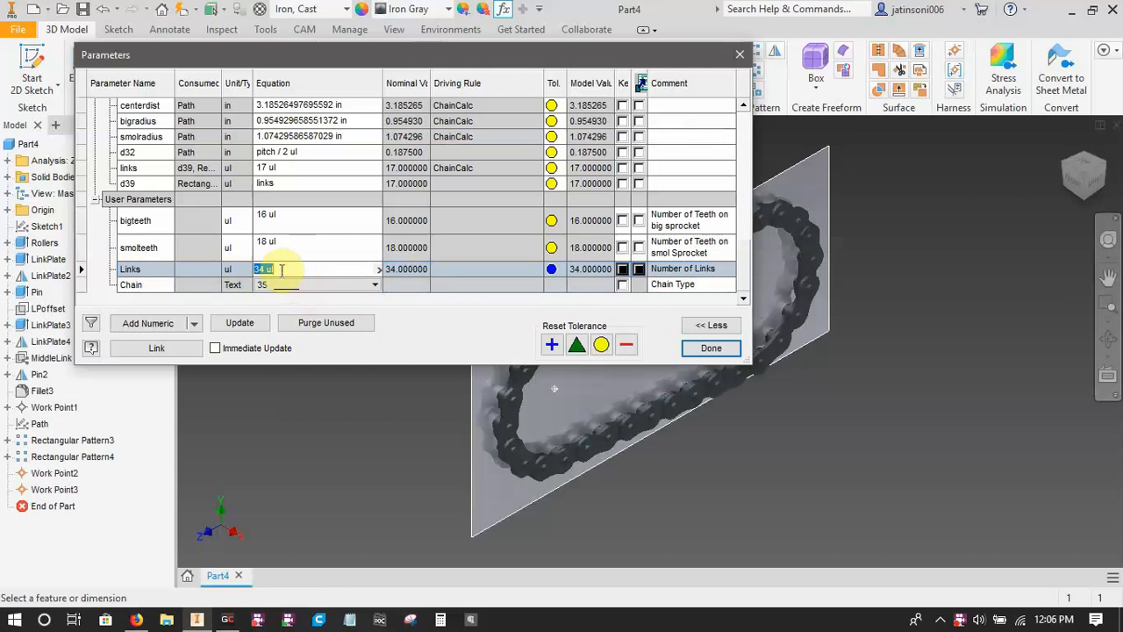
text(60)
key(Return)
click(279, 269)
click(296, 242)
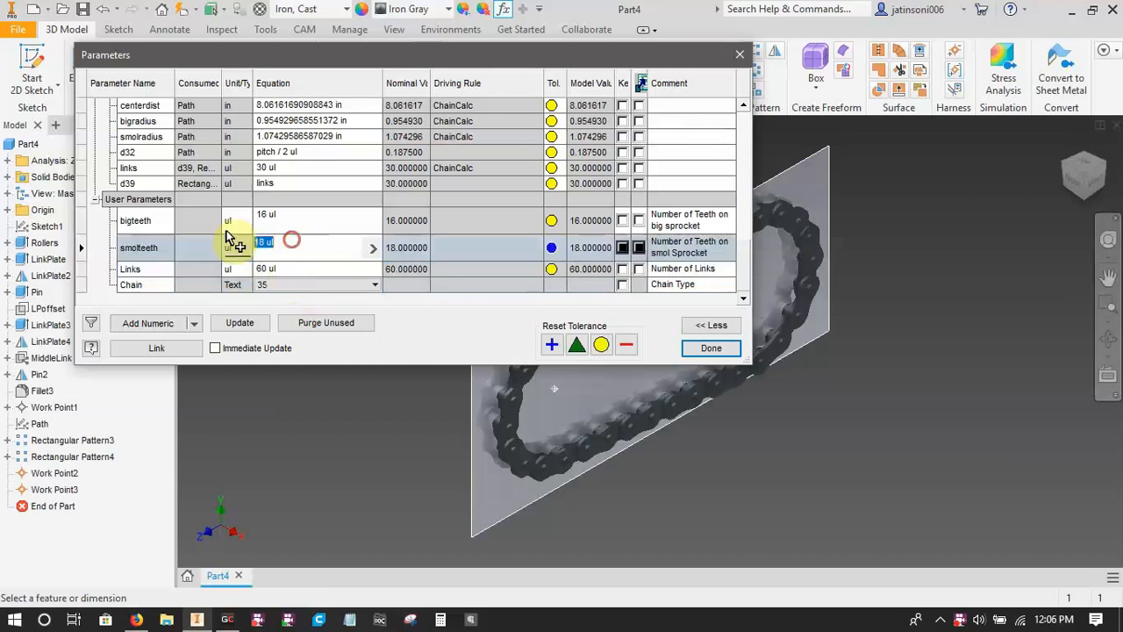
click(225, 235)
key(Return)
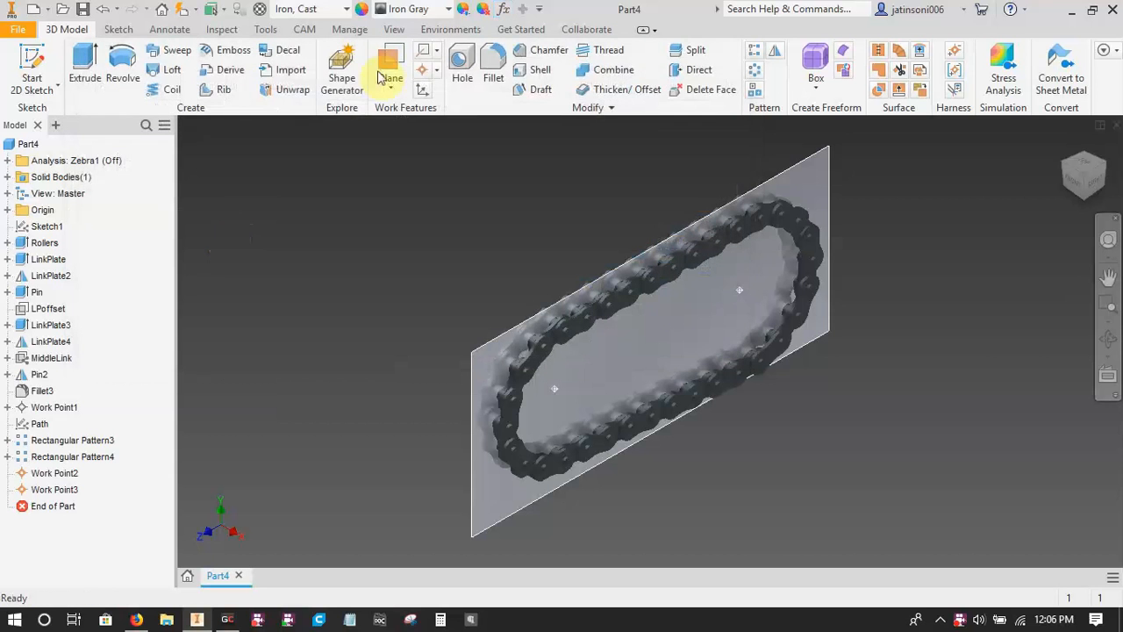
Set the smolteeth user parameter, the small sprocket's number of teeth, to 12.
click(505, 10)
scroll(359, 193, down, 10)
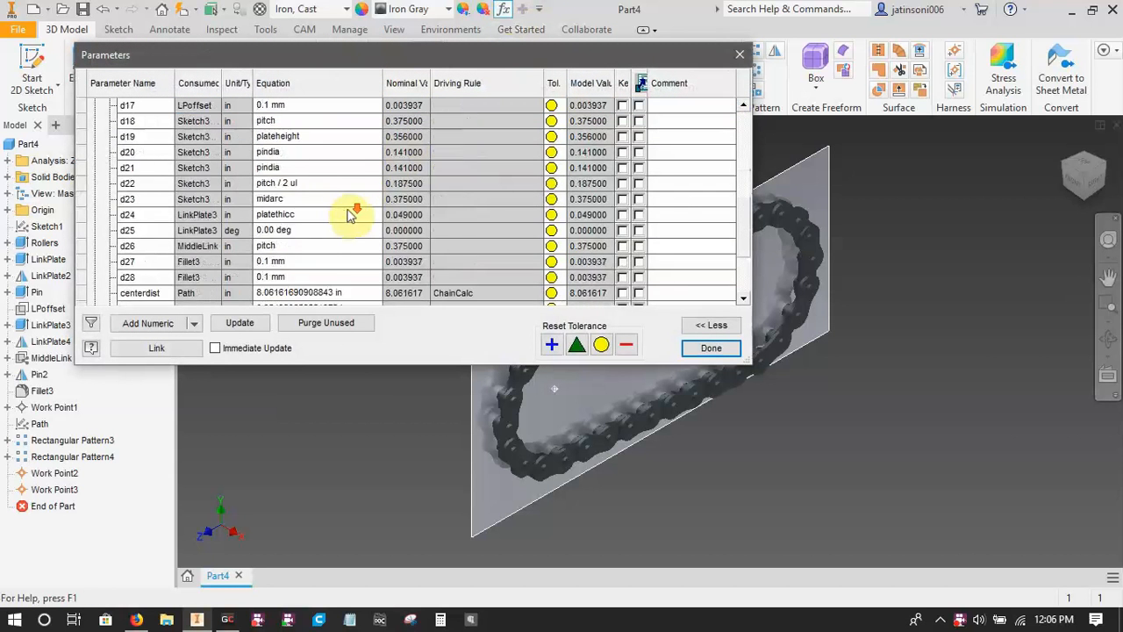
click(287, 250)
text(12)
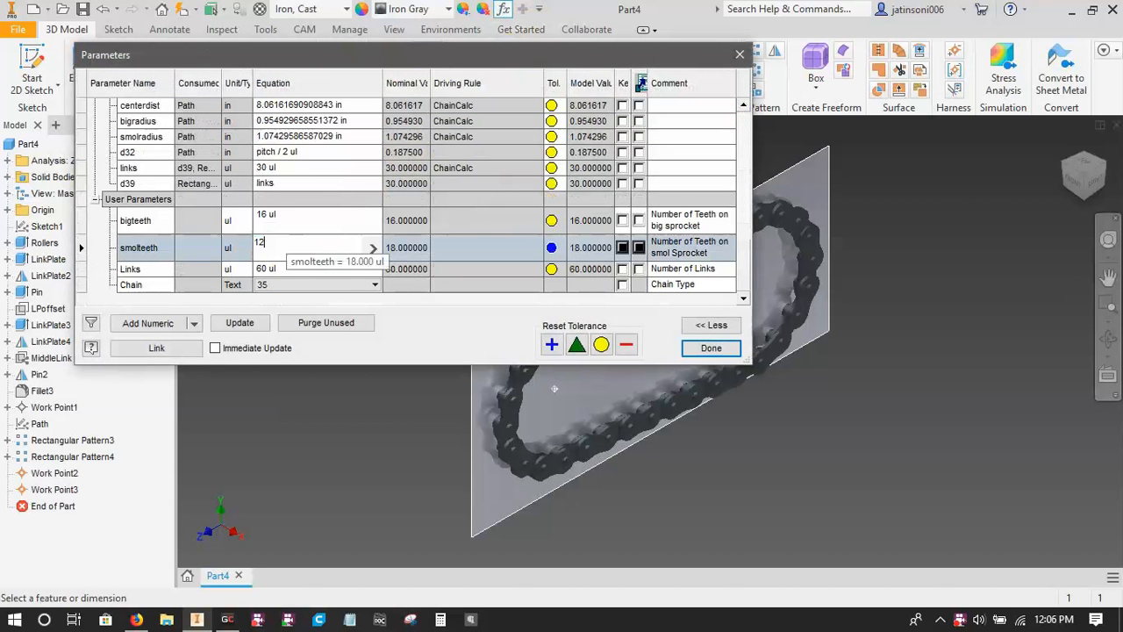
key(Return)
Set the bigteeth user parameter to 12 and update the chain model with the changed parameters.
click(298, 217)
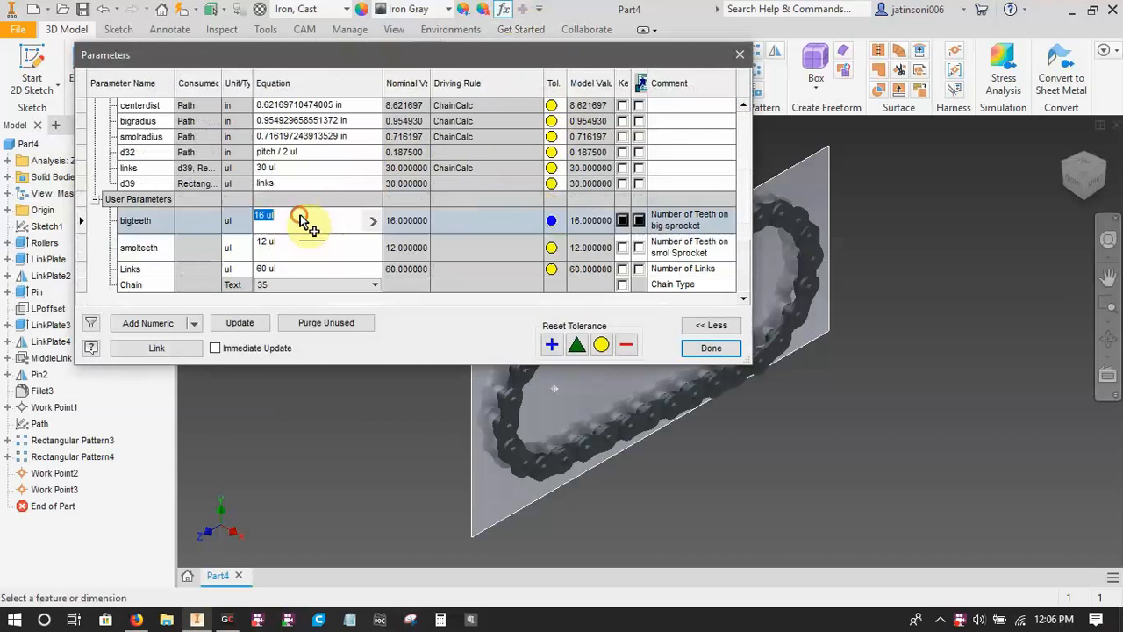
text(12)
key(Return)
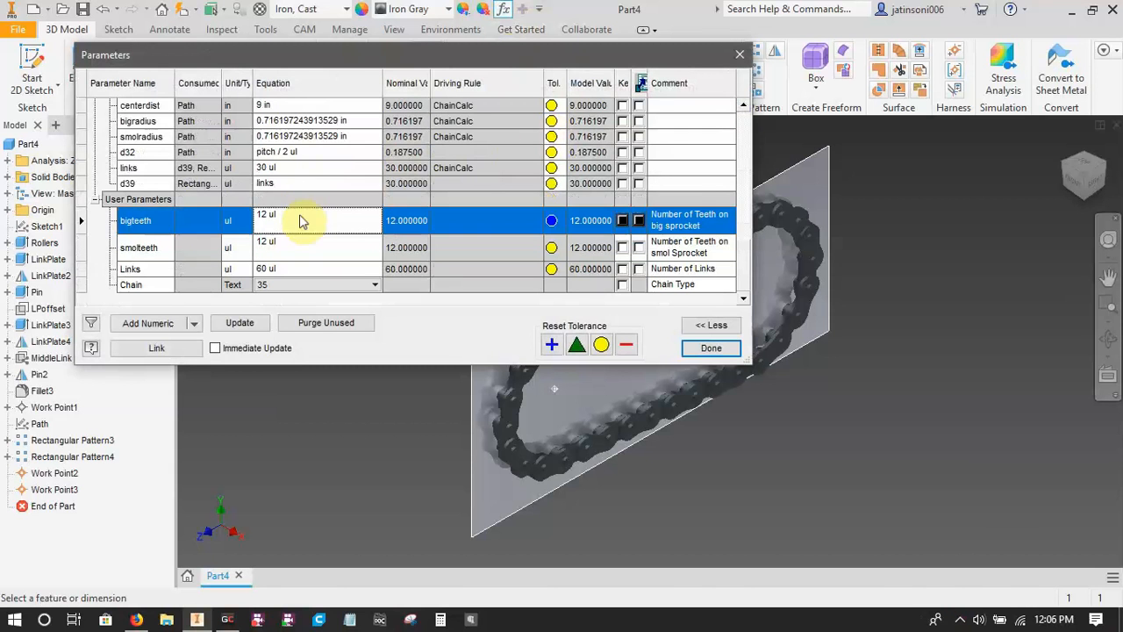
click(245, 323)
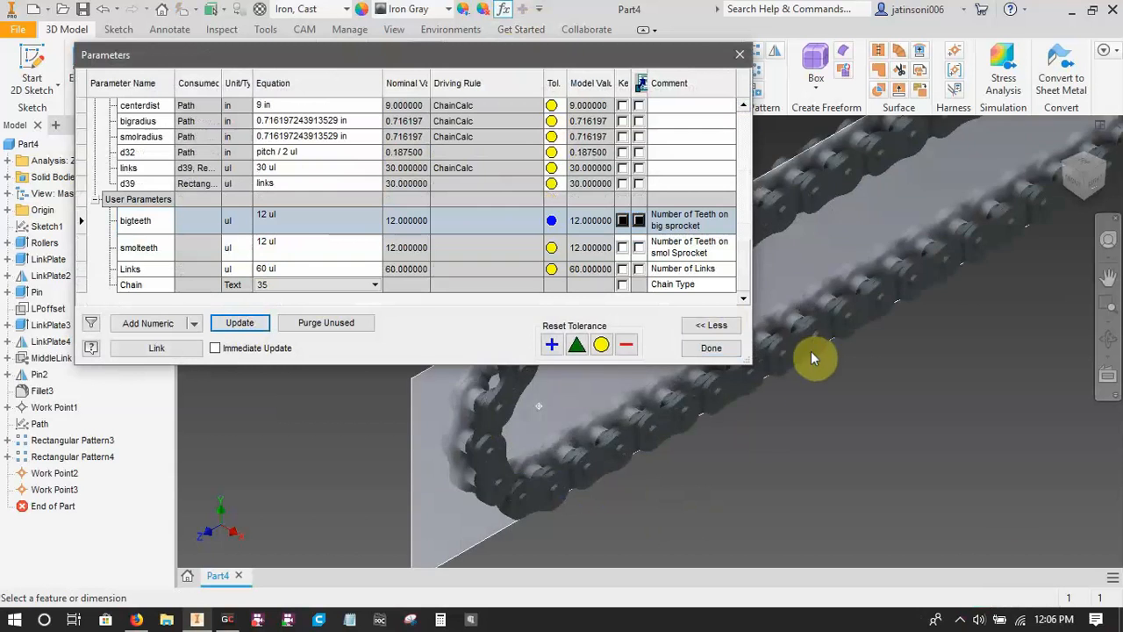
click(723, 348)
Measure a chain pin's cylindrical face and its distance to the neighbouring pin on the same link plate.
scroll(739, 379, down, 8)
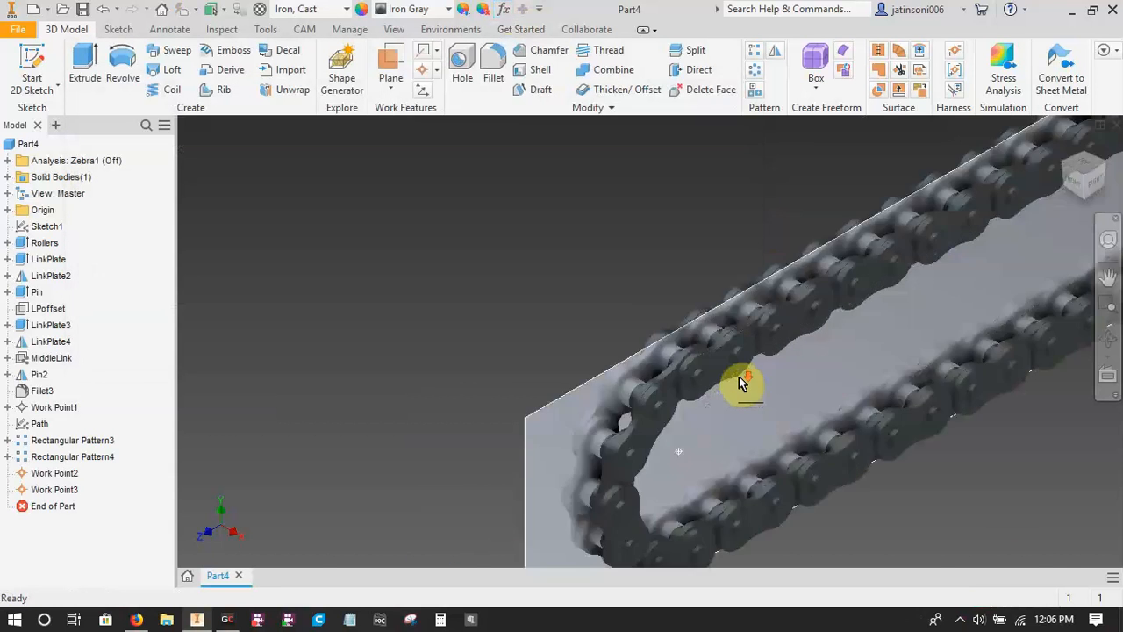
key(m)
scroll(620, 353, down, 3)
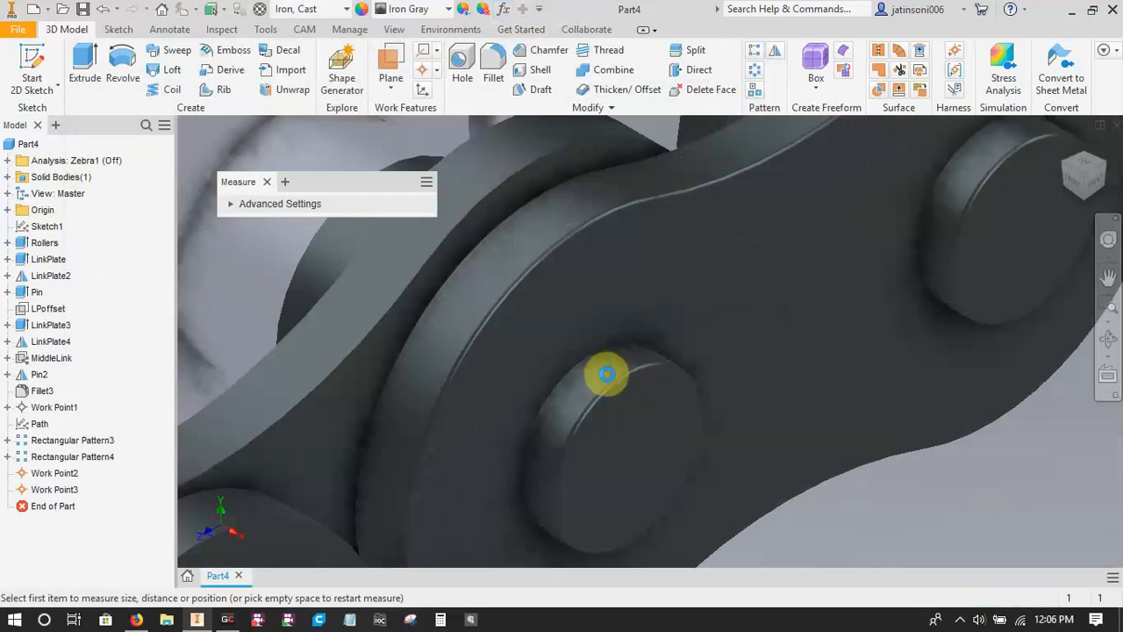
click(621, 360)
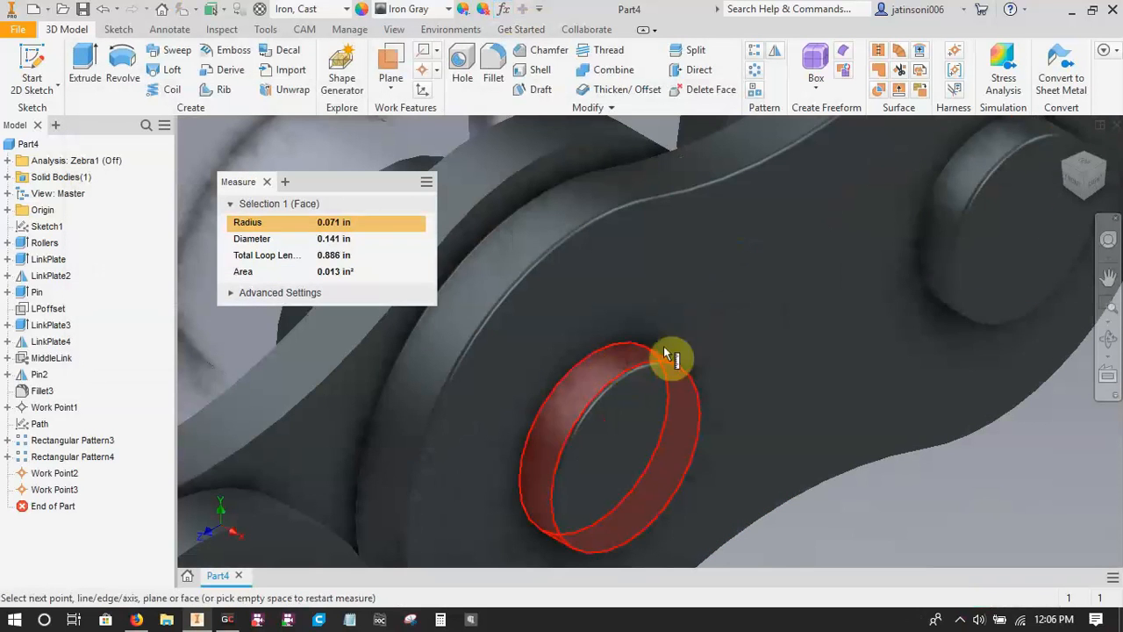
click(950, 215)
key(Escape)
scroll(891, 479, up, 10)
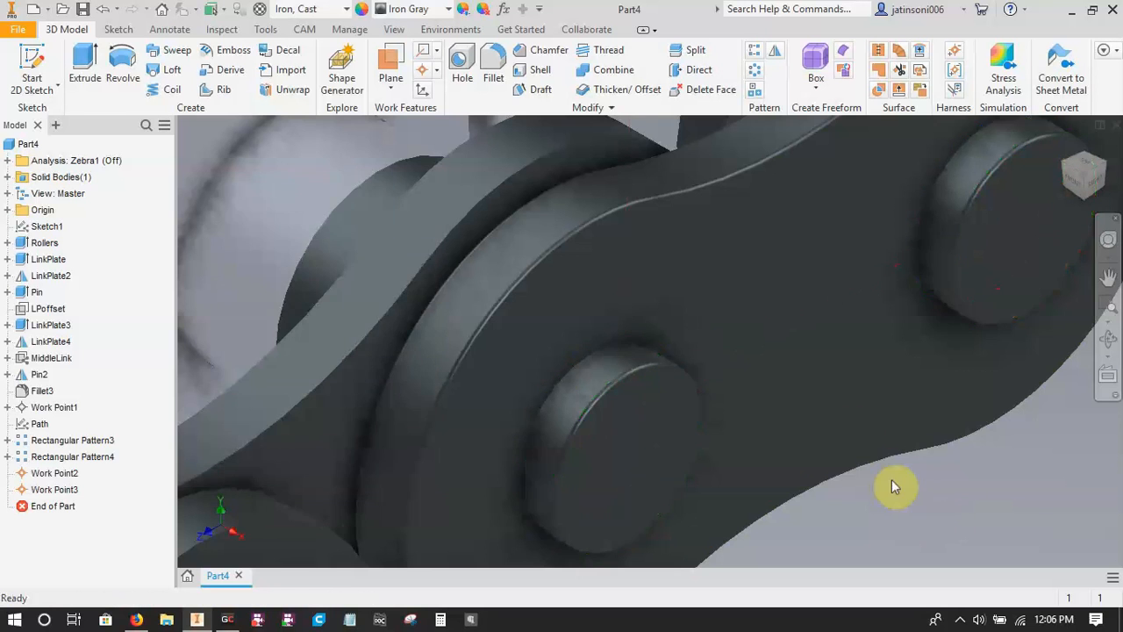
middle_drag(752, 518, 477, 351)
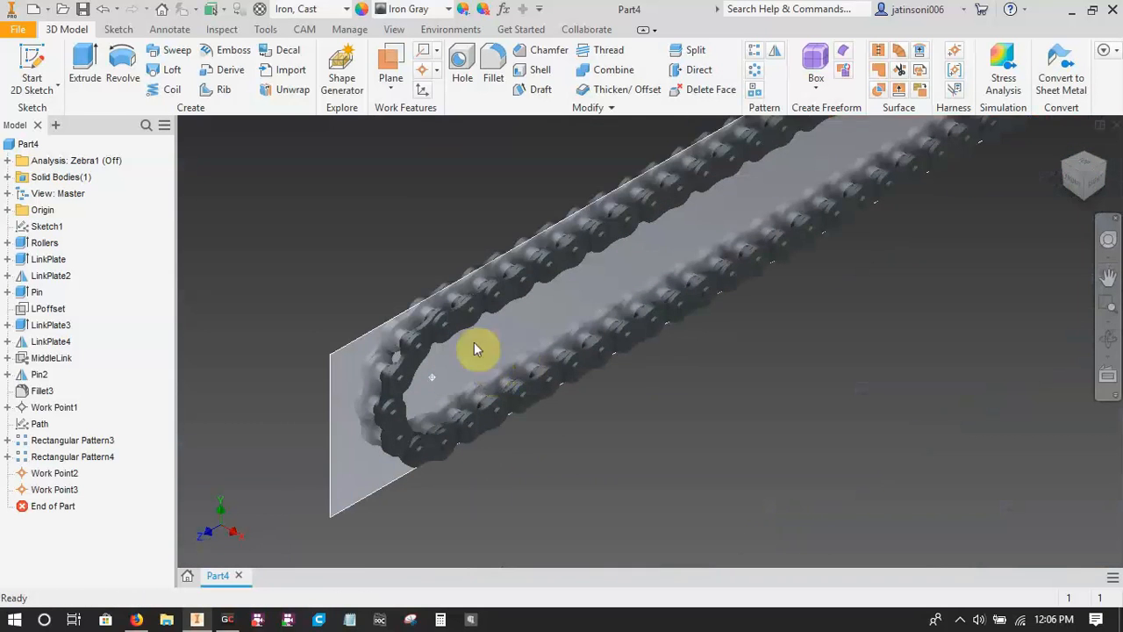
Examine the ChainCalc iLogic rule's code for the chain dimensions, centre distance, link count and sprocket radii.
click(60, 126)
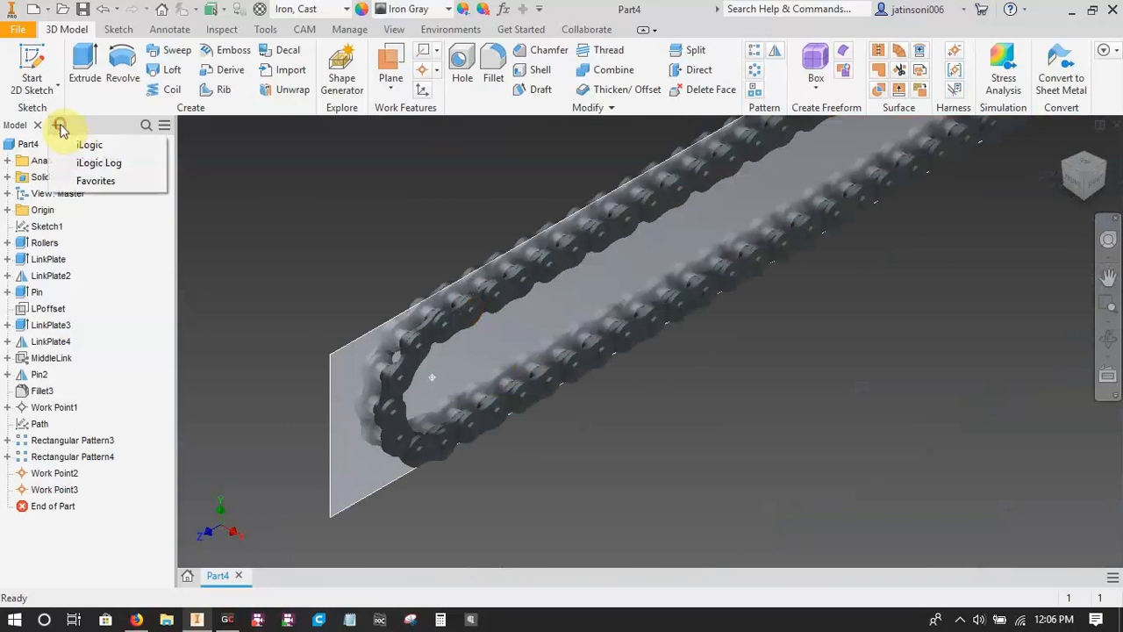
click(81, 144)
right_click(64, 183)
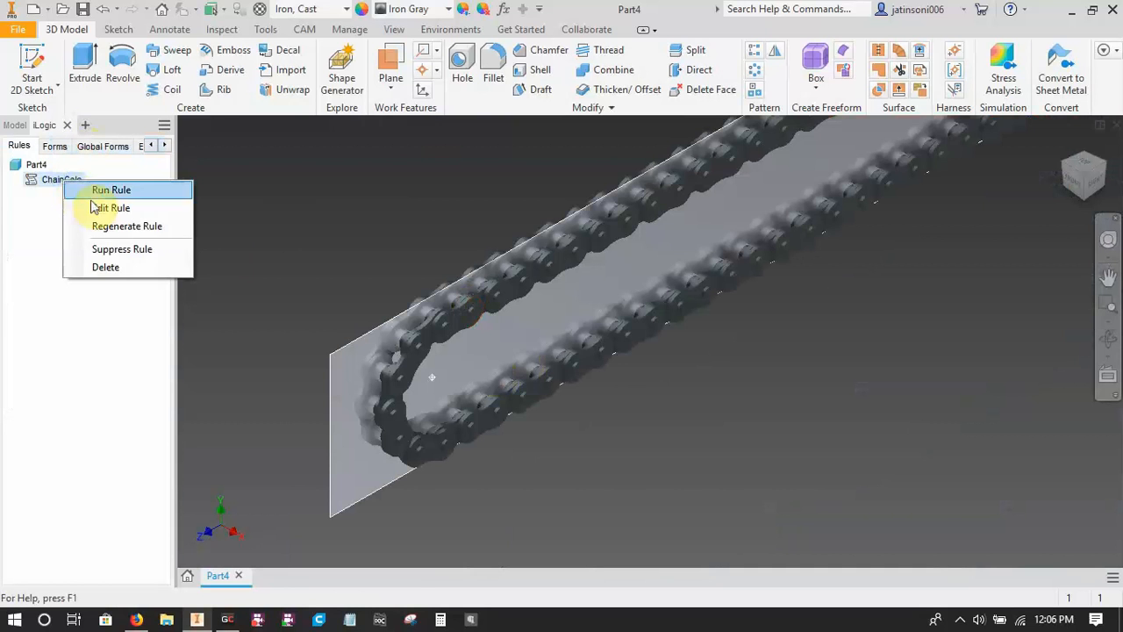
click(96, 209)
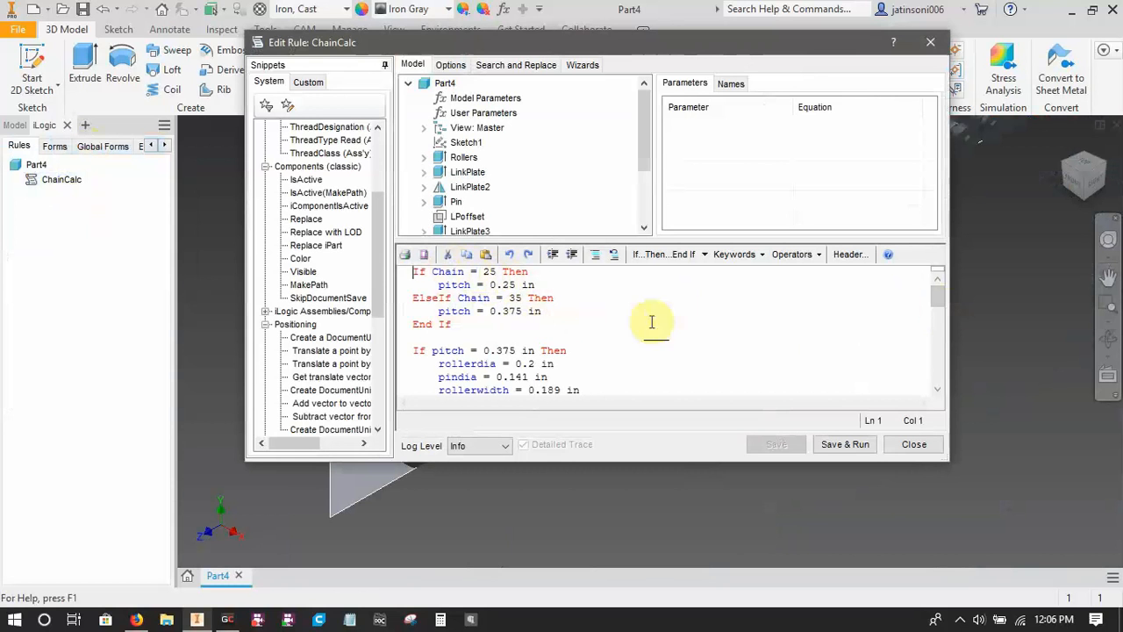
drag(944, 295, 942, 320)
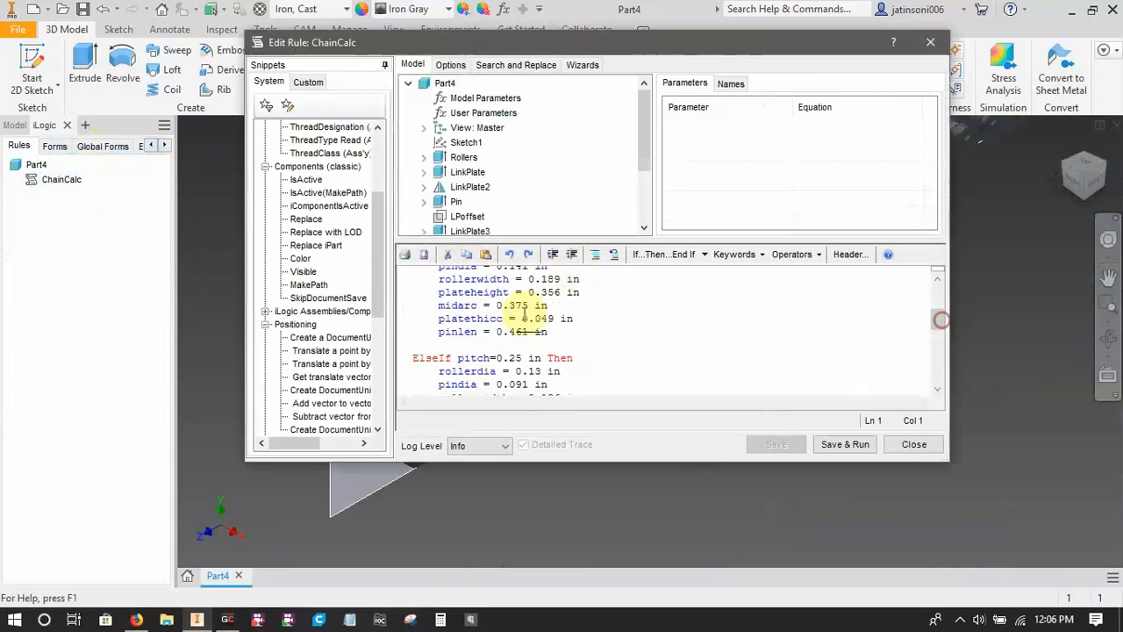
drag(943, 334, 952, 395)
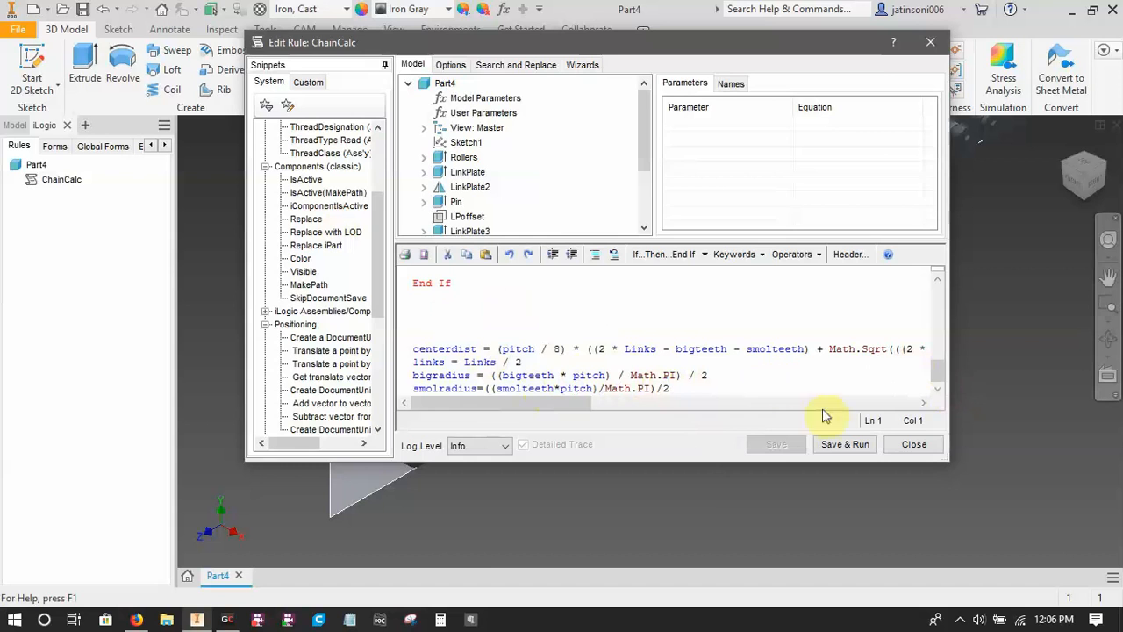
click(913, 445)
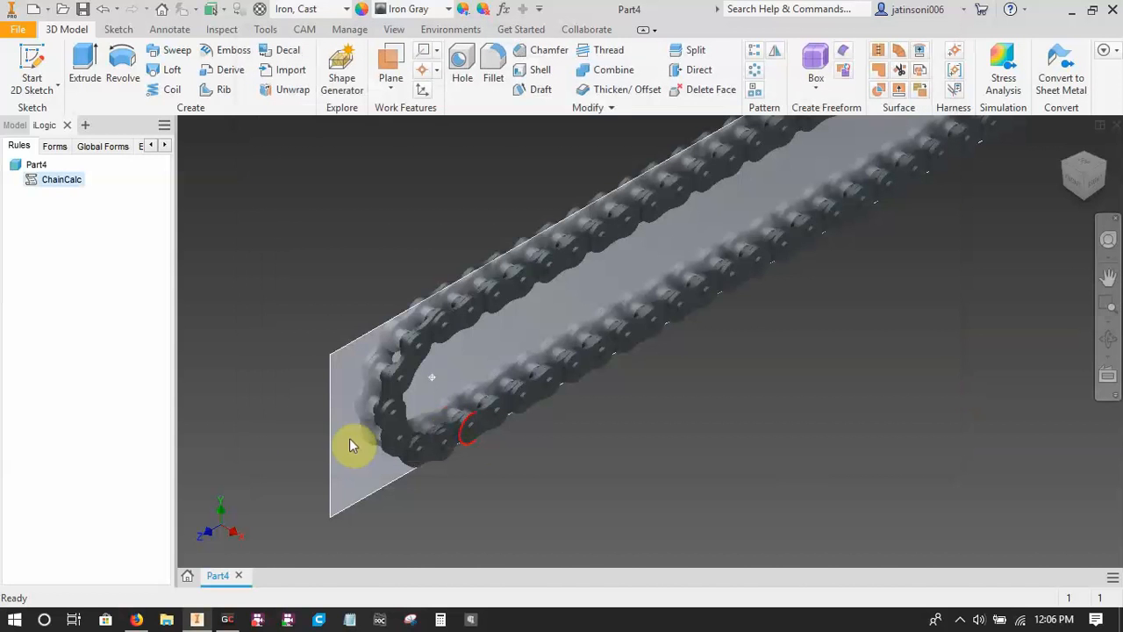
Close the chain part, create a new part from the Standard.ipt template, and close the iLogic browser.
click(238, 576)
click(507, 343)
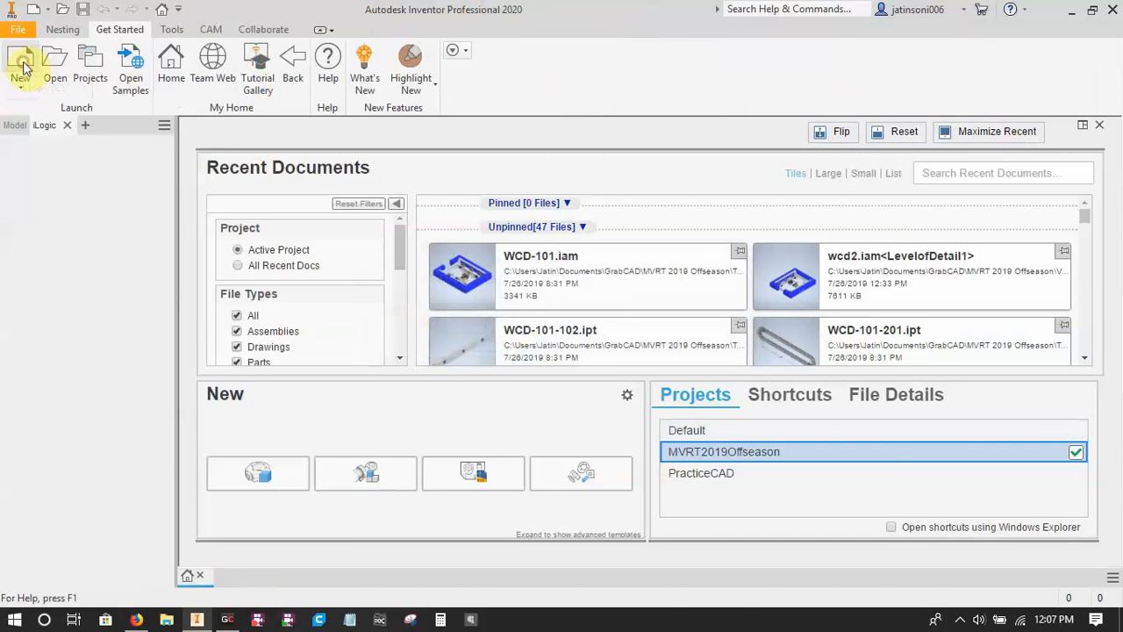
click(20, 62)
click(575, 171)
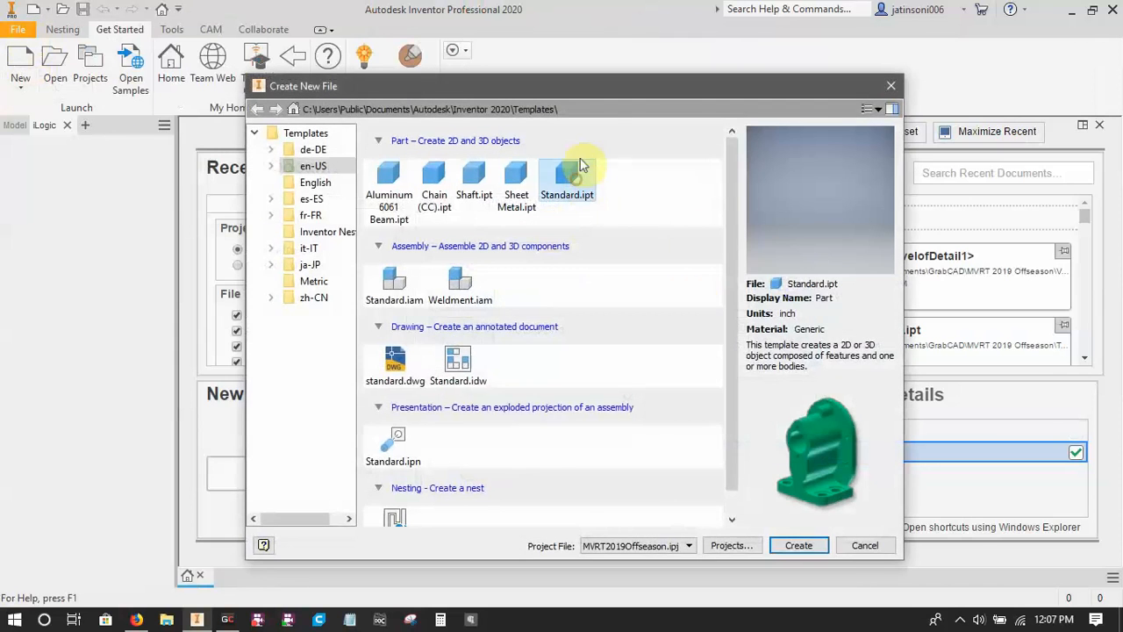
click(800, 545)
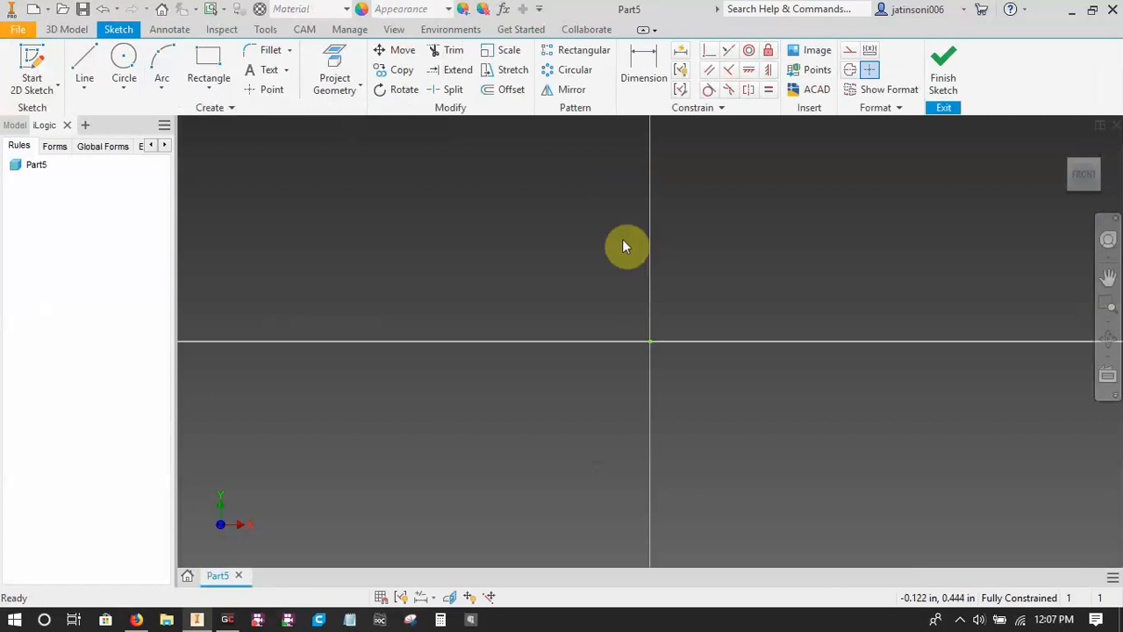
click(66, 124)
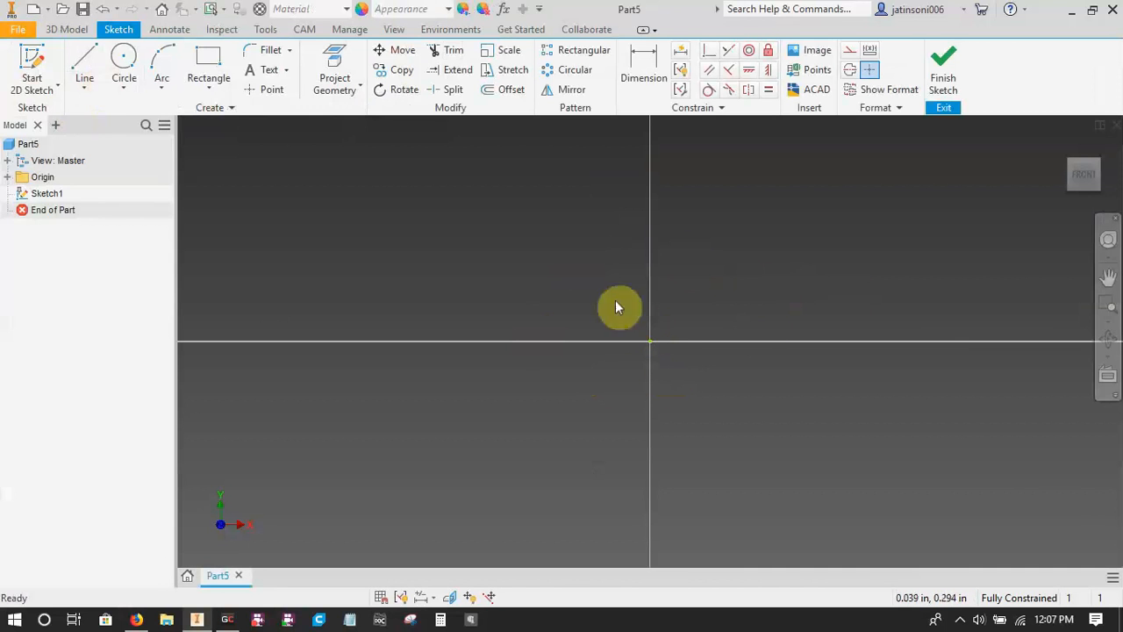
Switch to Firefox and search the web for "ansi 35 roller chain".
click(137, 620)
click(567, 15)
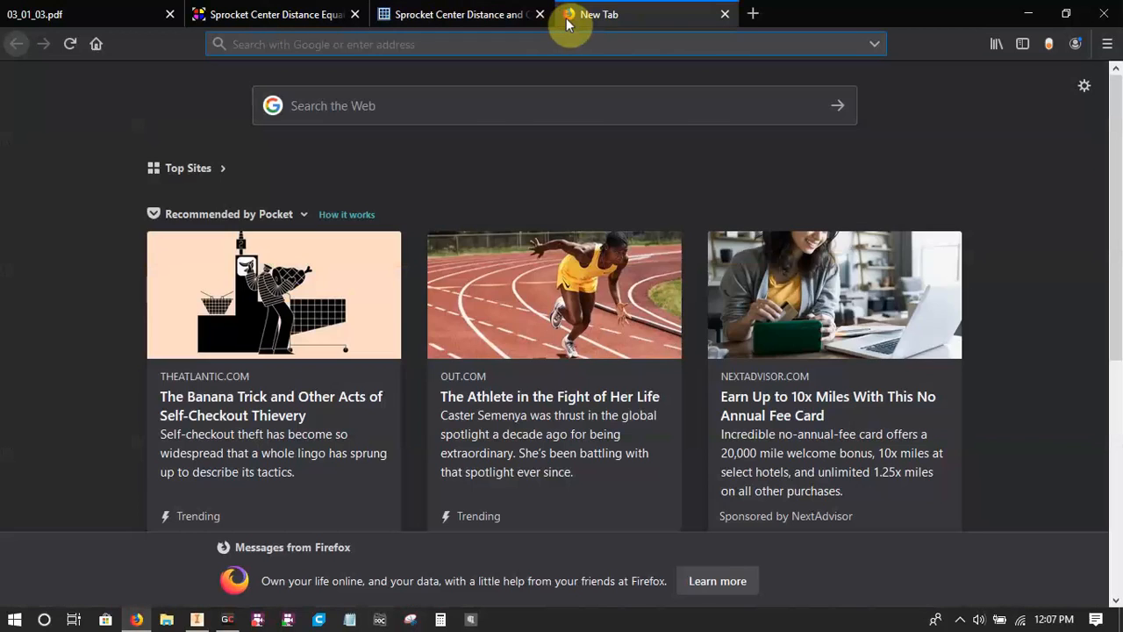
text(ansi 35 )
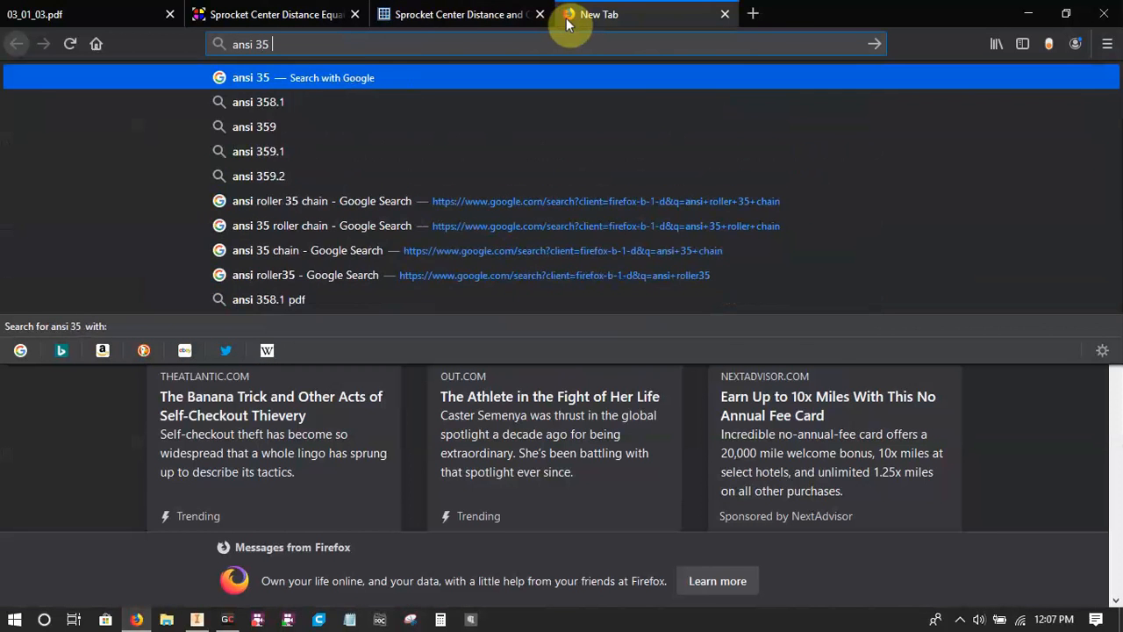
text(roller chain)
key(Return)
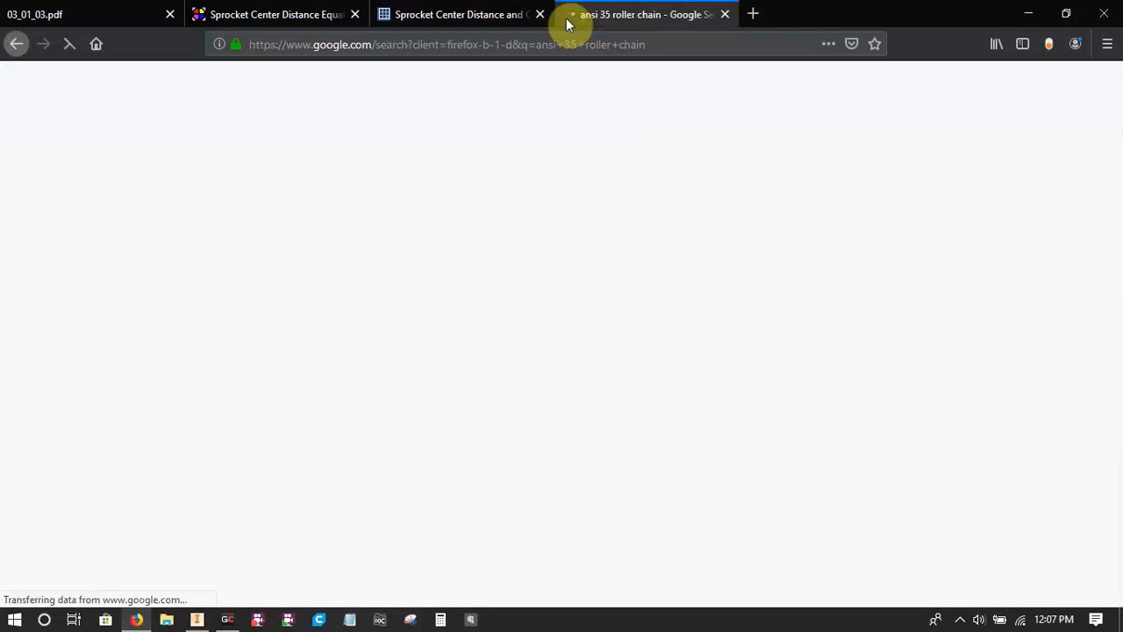
Open the ANSI ROLLER CHAIN PDF from ocm.co.jp and examine its drawings and dimension table for chain No. 35.
scroll(336, 474, down, 2)
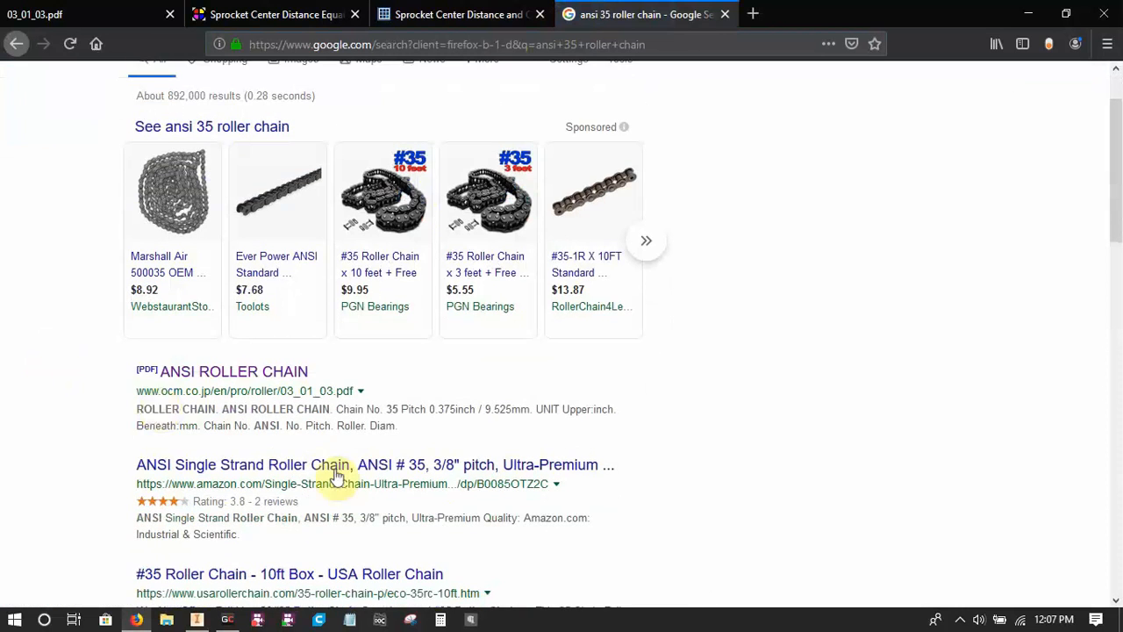
click(225, 374)
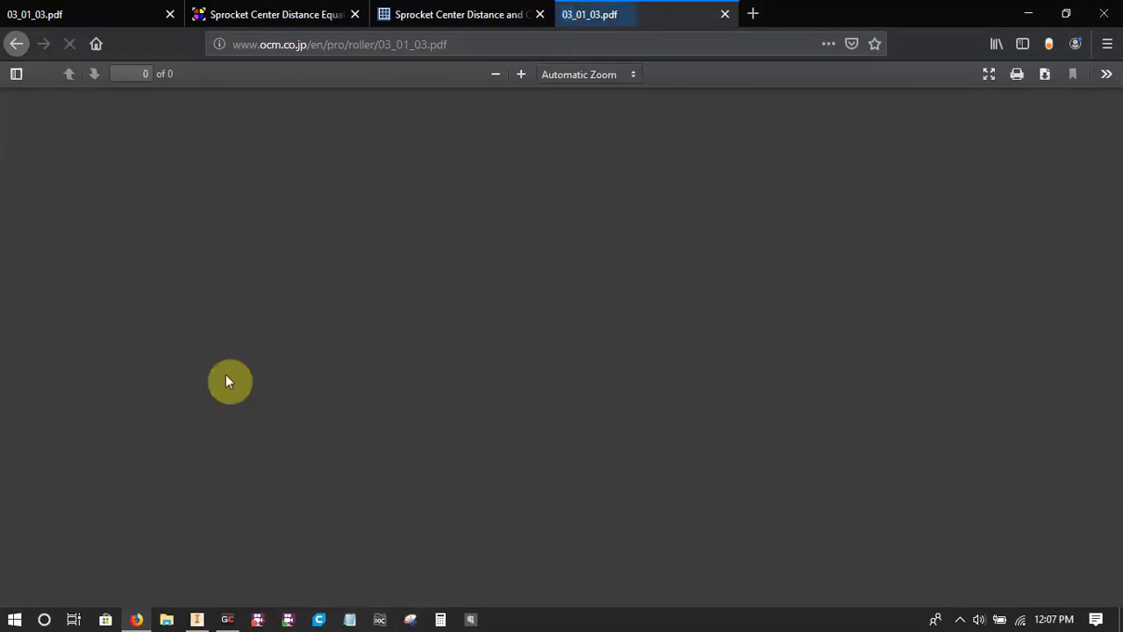
scroll(501, 326, down, 3)
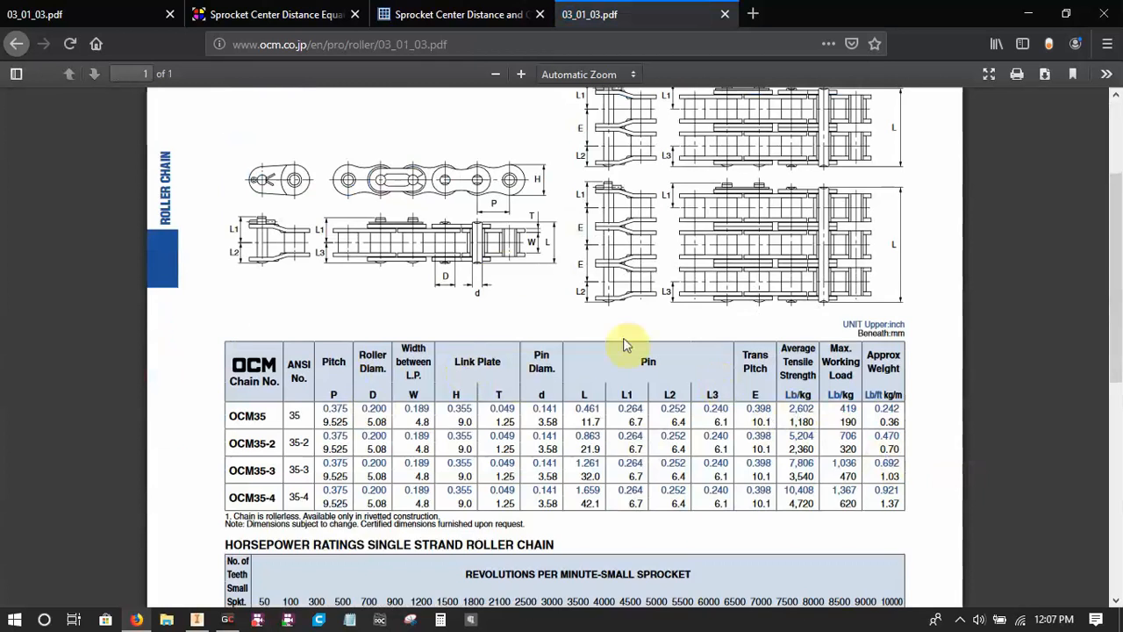
scroll(502, 272, up, 1)
scroll(504, 307, up, 1)
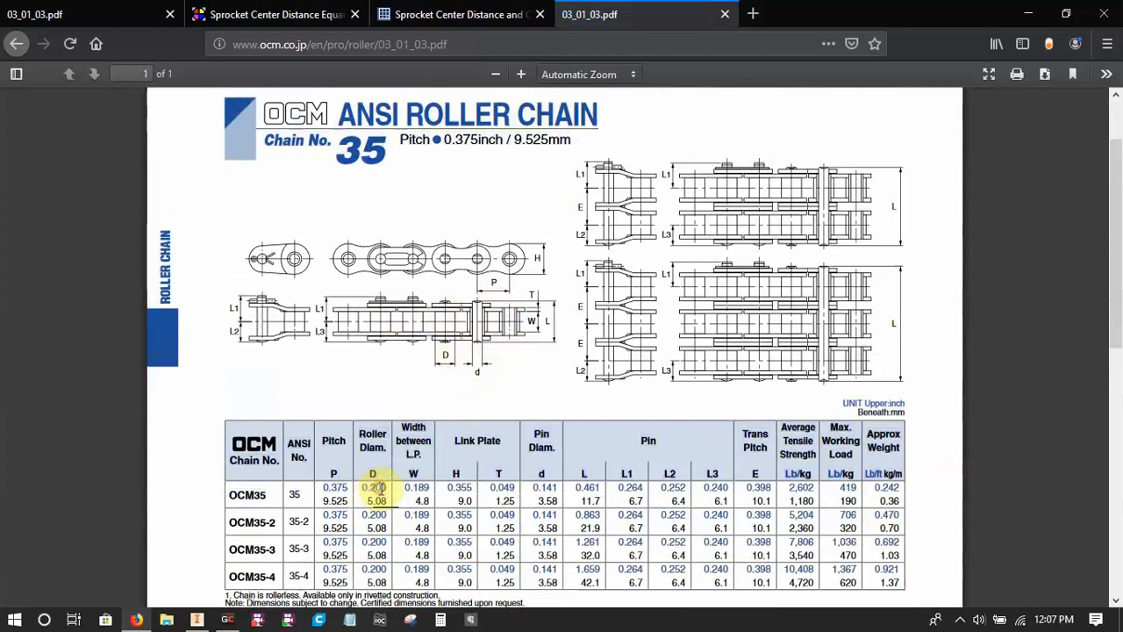
Switch to Inventor and sketch two circles on the horizontal axis either side of the origin, about 0.29 in and 0.25 in in diameter.
click(196, 620)
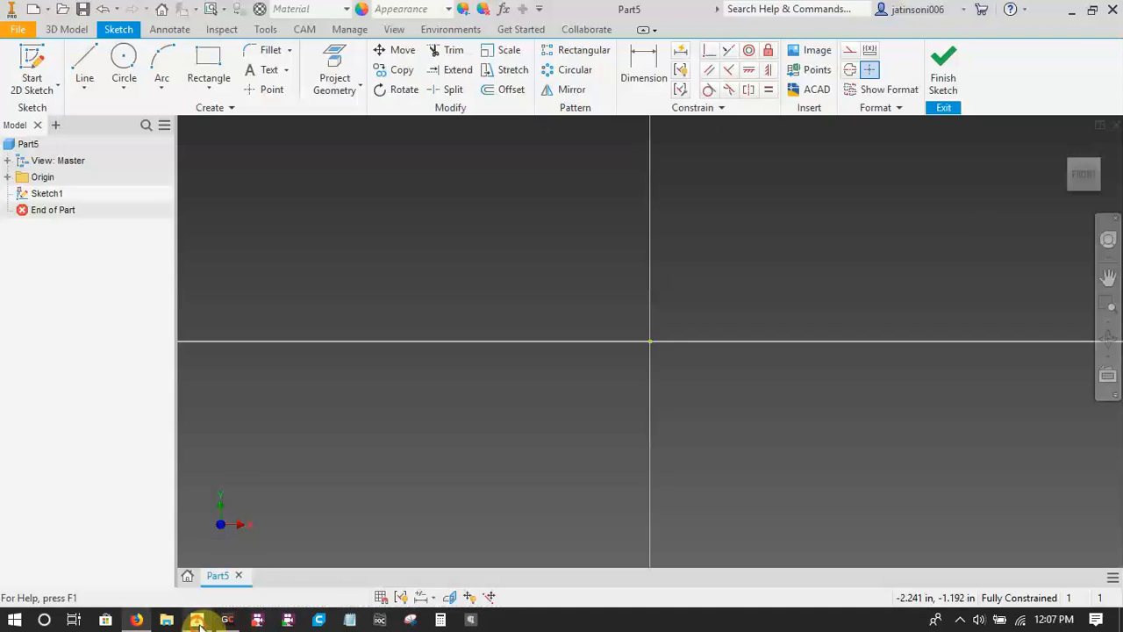
click(584, 341)
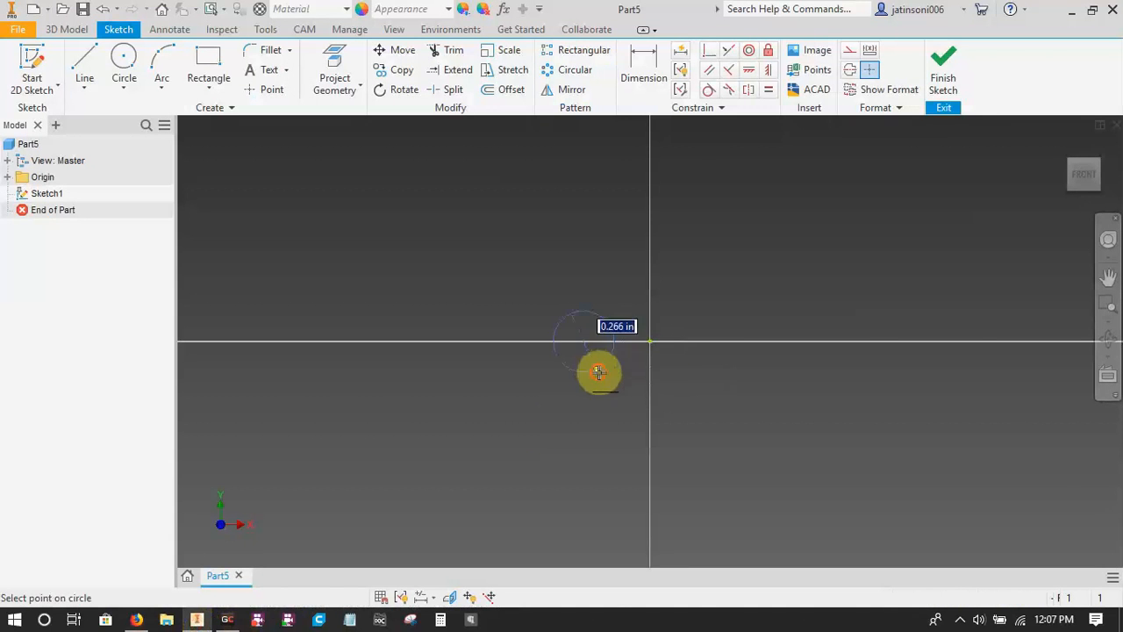
click(597, 372)
click(713, 341)
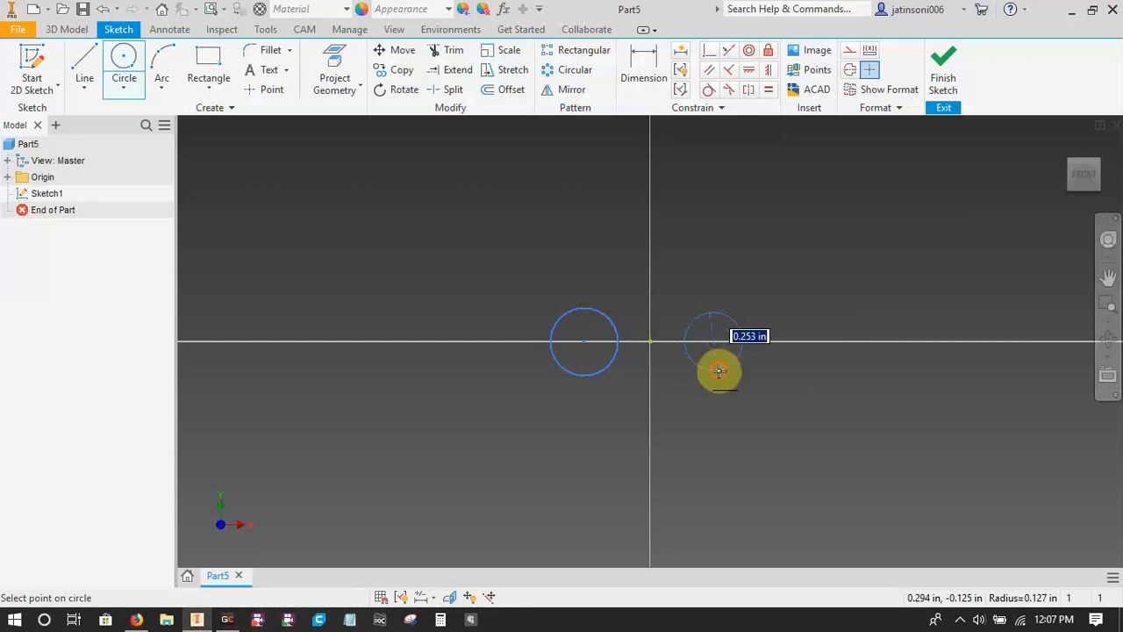
click(719, 370)
key(Escape)
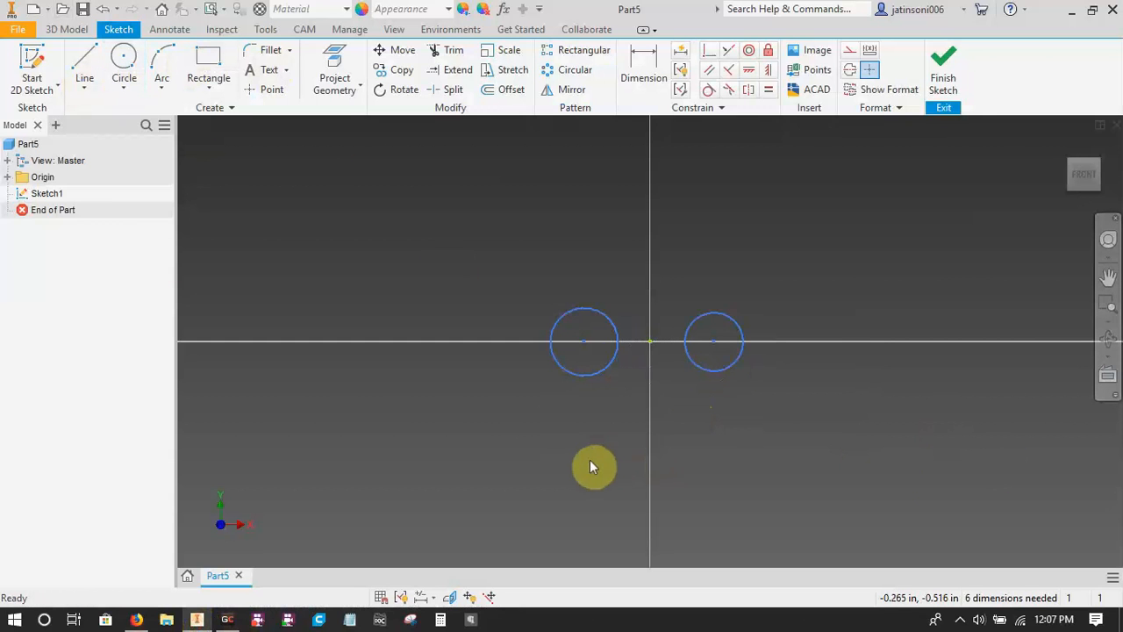
Apply an Equal constraint between the two circles on the horizontal axis.
key(=)
click(608, 365)
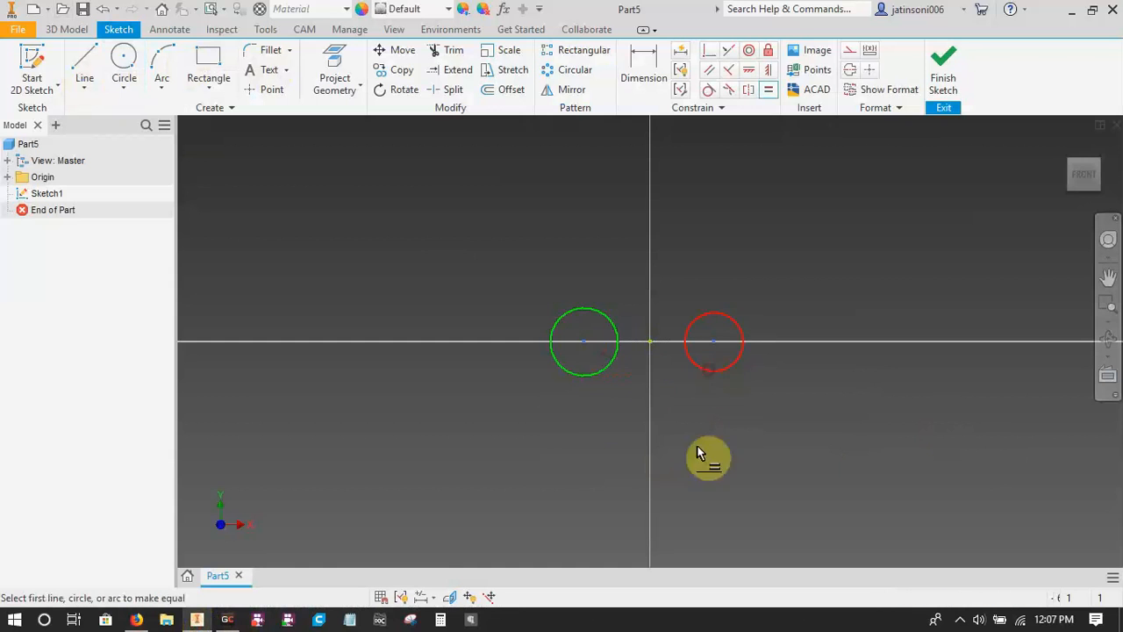
key(Escape)
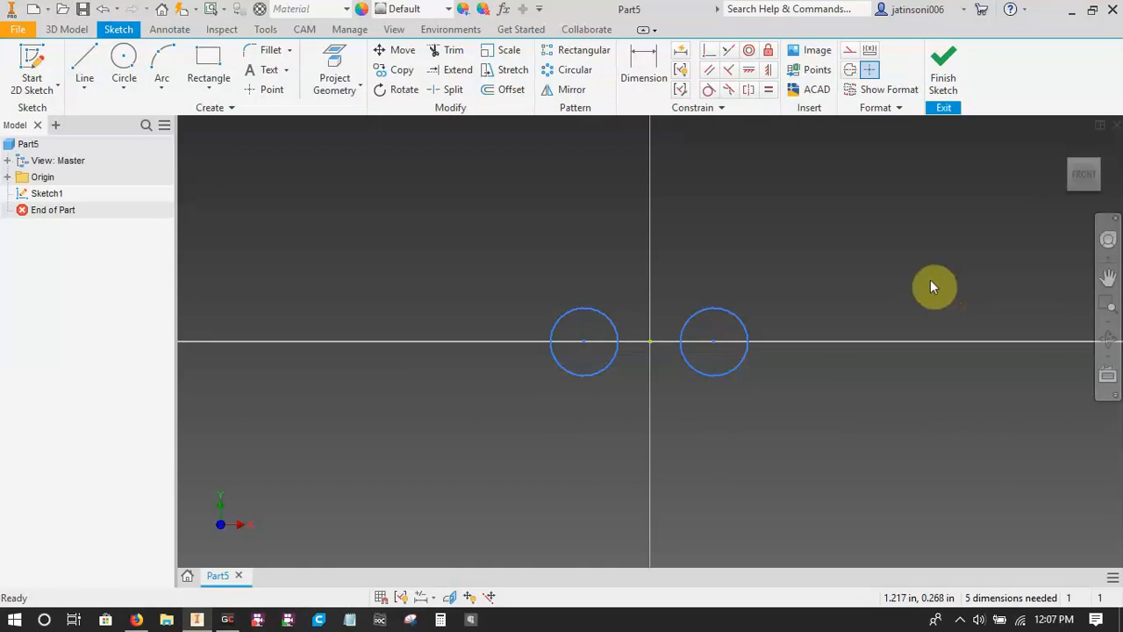
Examine the keyboard shortcuts in the Customize dialog, filtering them to the Sketch category, and close the dialog.
right_click(1008, 77)
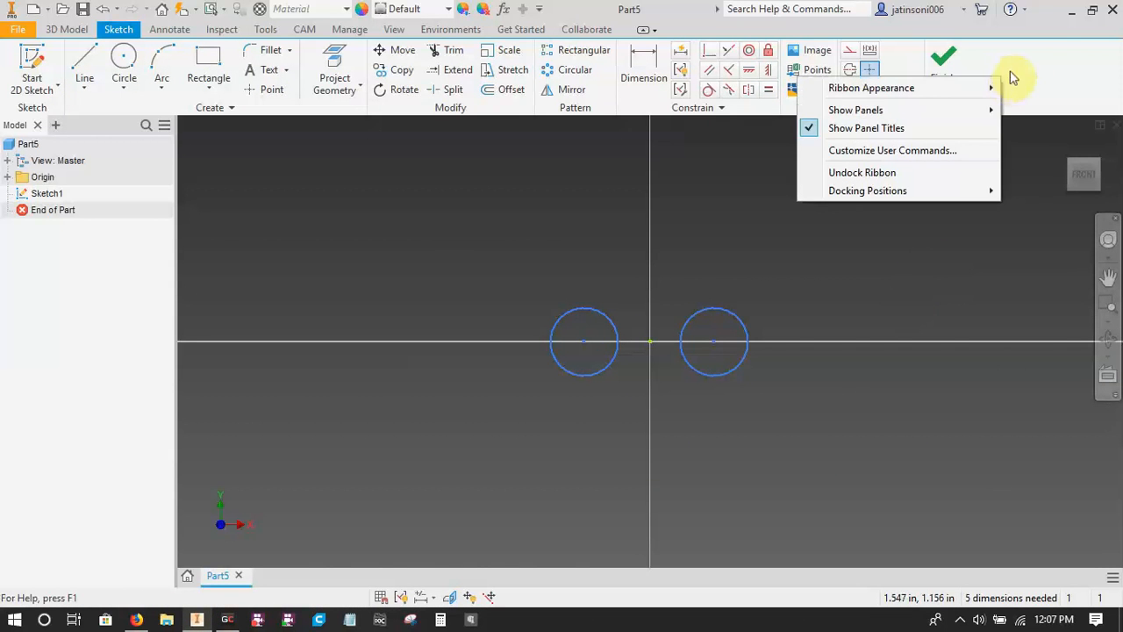
click(881, 154)
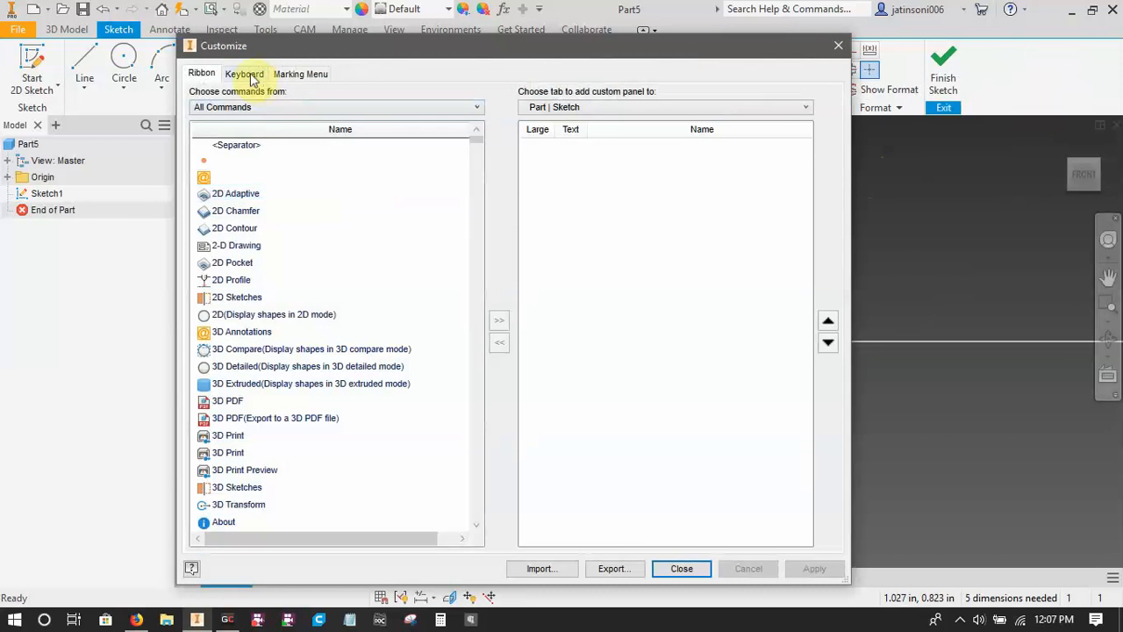
click(250, 75)
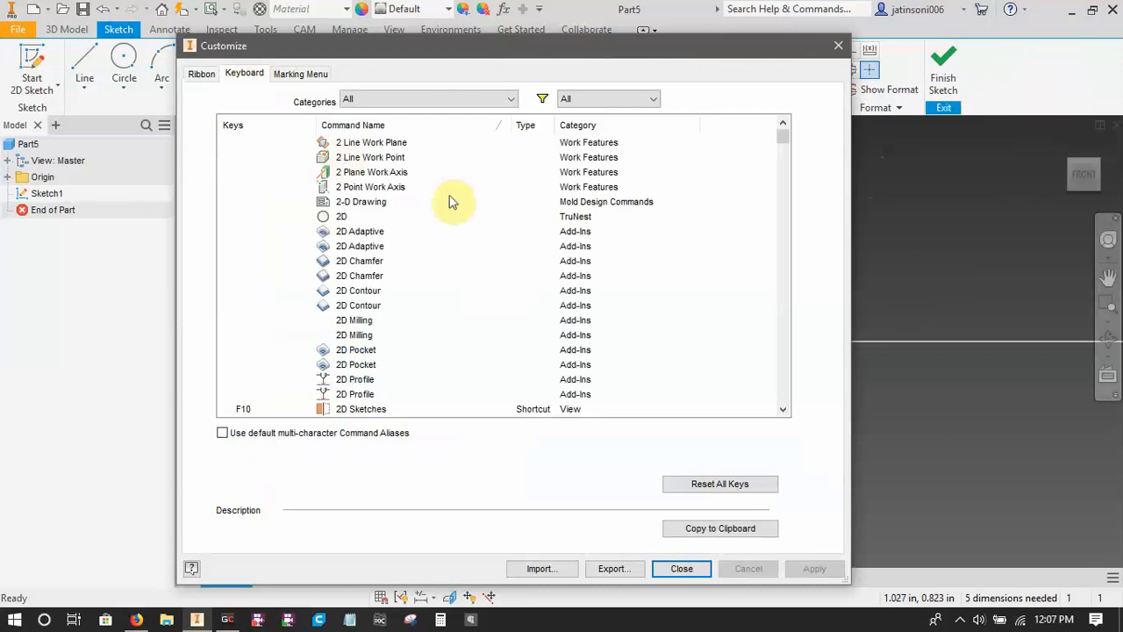
drag(784, 140, 793, 186)
scroll(324, 237, down, 10)
scroll(325, 237, down, 5)
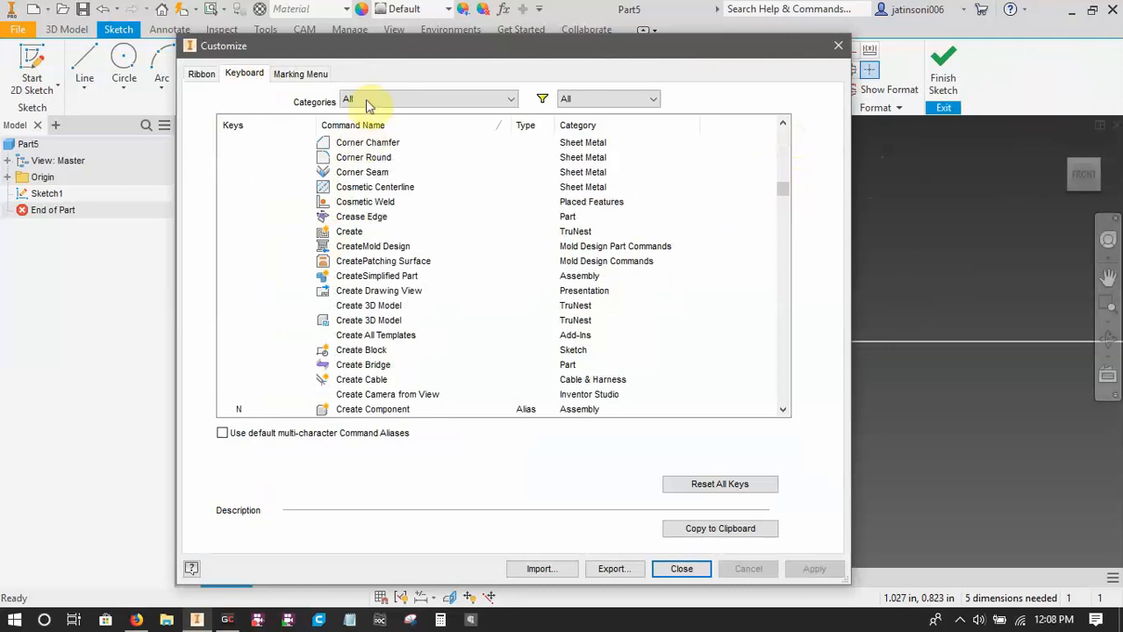
click(430, 98)
scroll(383, 324, down, 4)
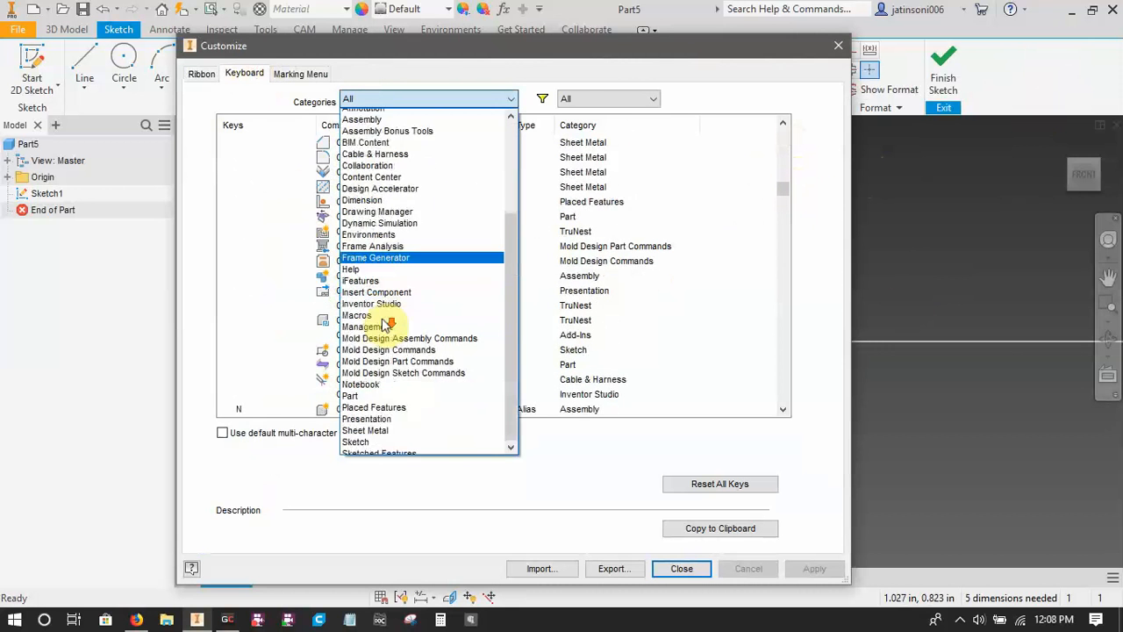
click(364, 372)
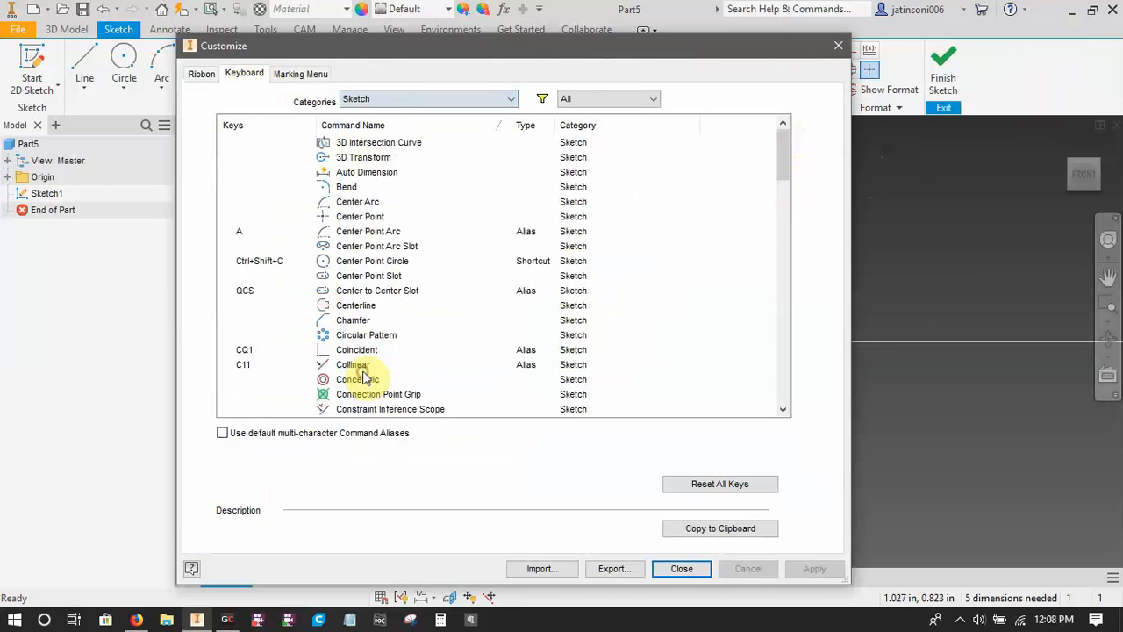
scroll(275, 321, down, 6)
scroll(277, 321, down, 6)
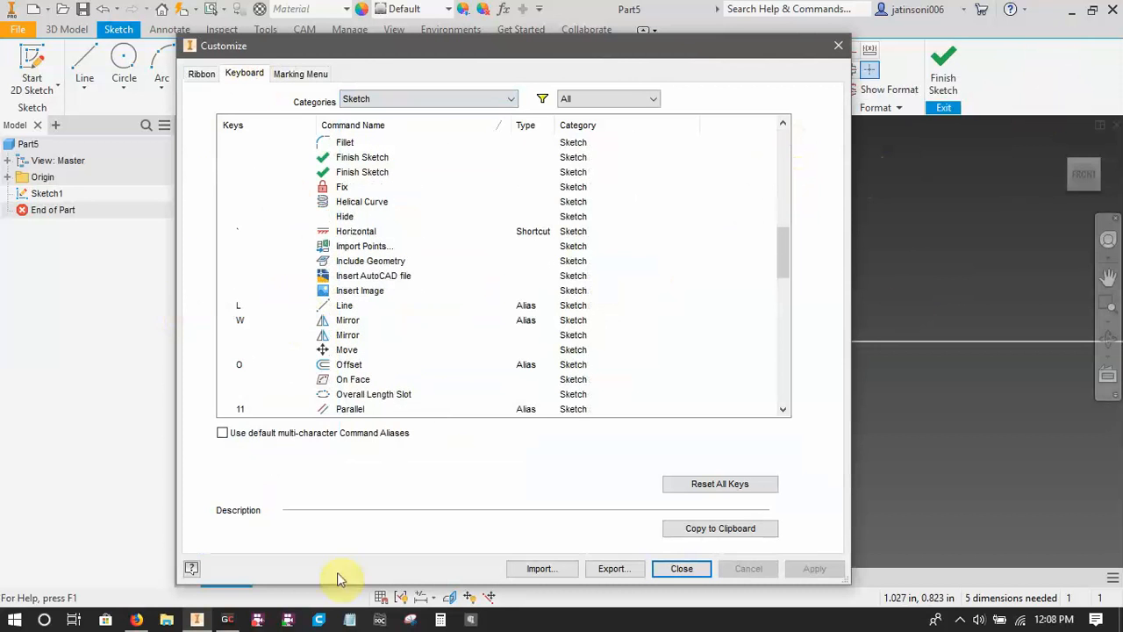
click(836, 50)
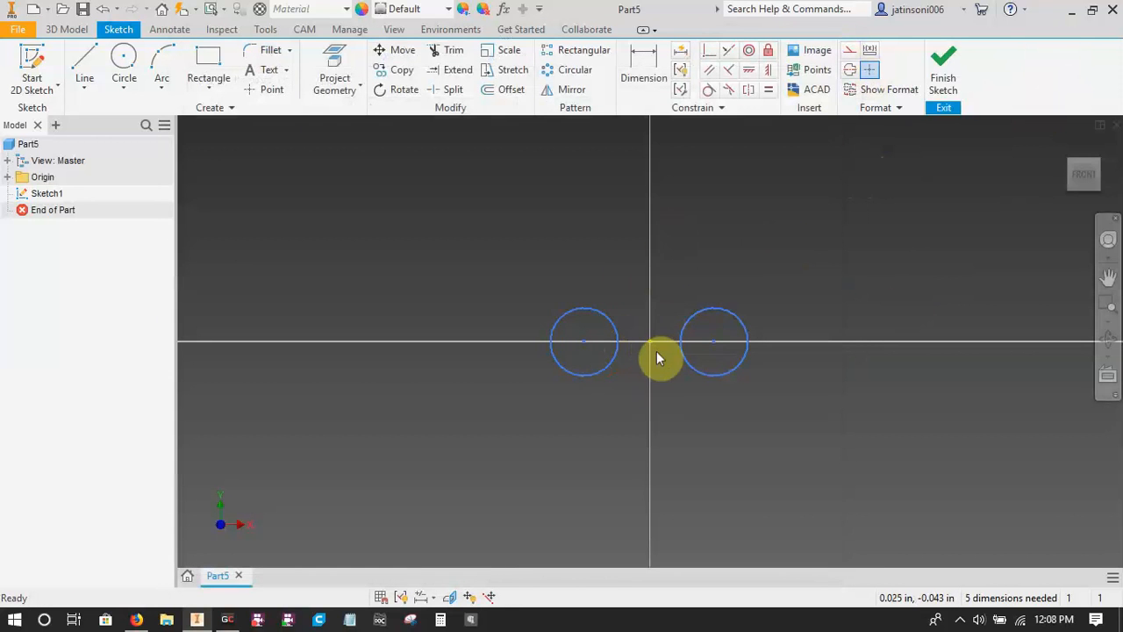
Apply Horizontal constraints to align both circle centres with the sketch origin.
key(d)
click(583, 340)
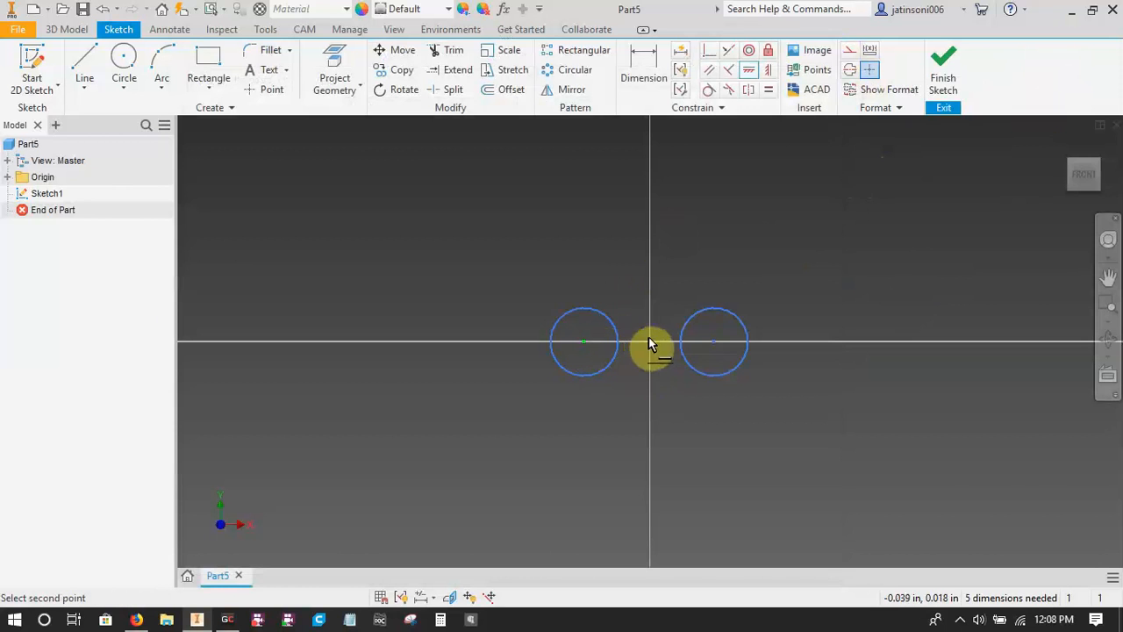
click(712, 343)
Dimension the left circle's diameter as 0.2 in.
key(d)
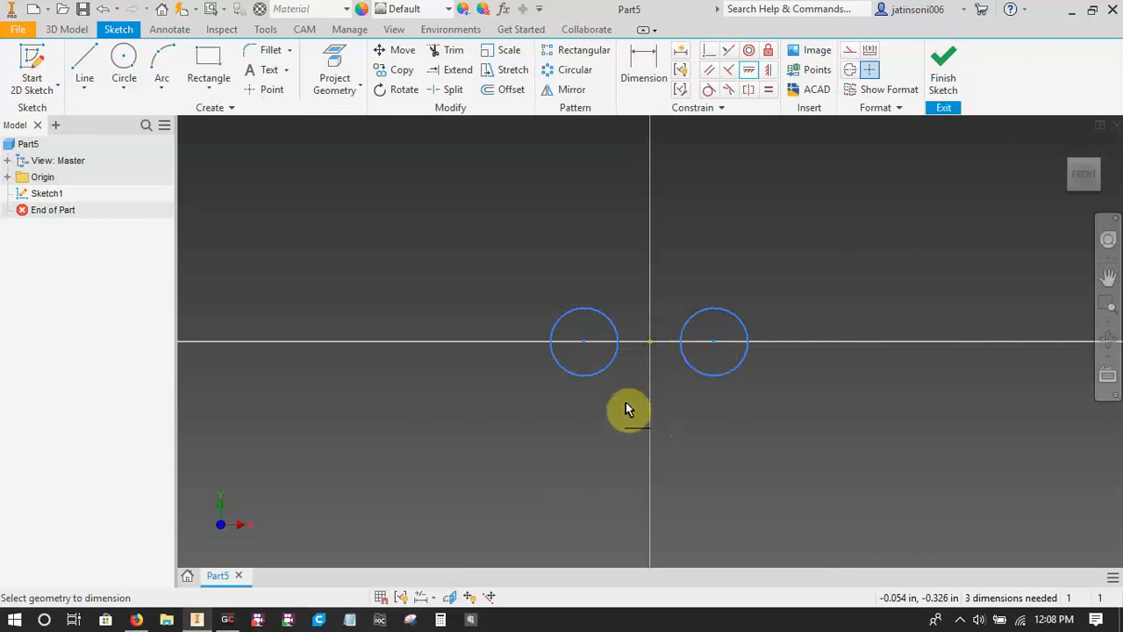
click(605, 372)
click(590, 422)
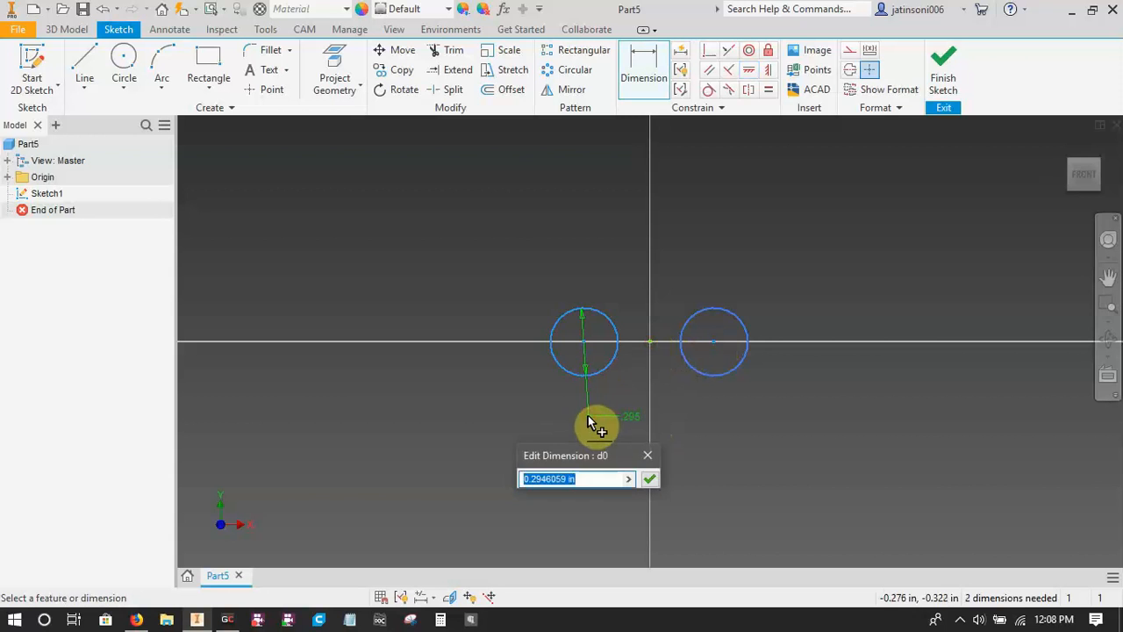
text(0.2)
key(Return)
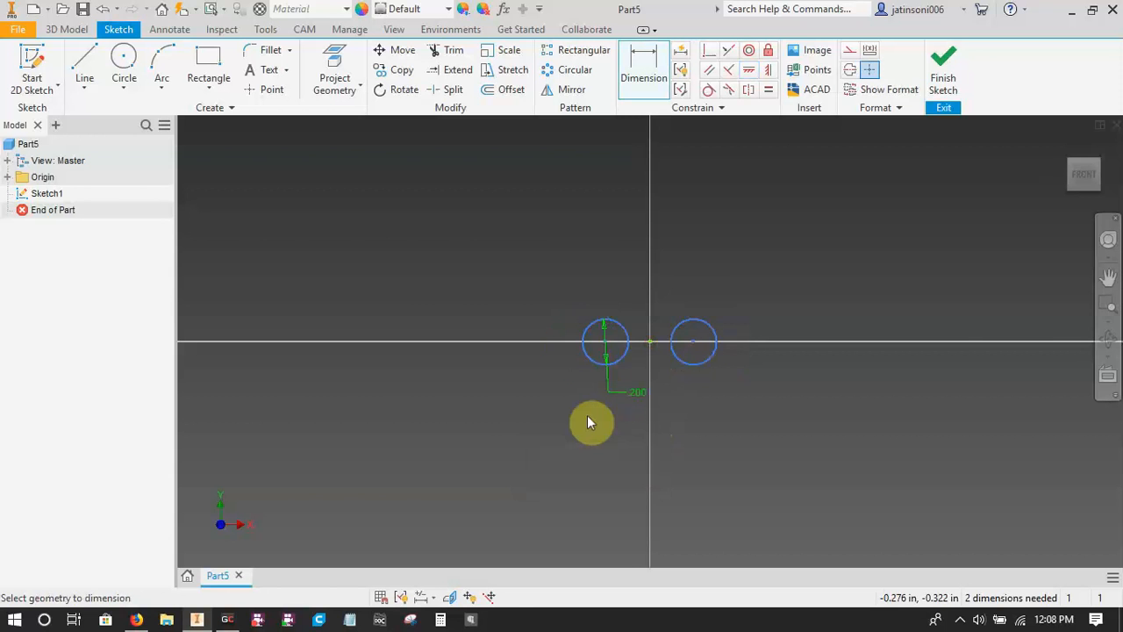
Check the chain No. 35 dimension table in Firefox and name the left circle's 0.2 in diameter dimension rollerdia in Inventor.
click(145, 620)
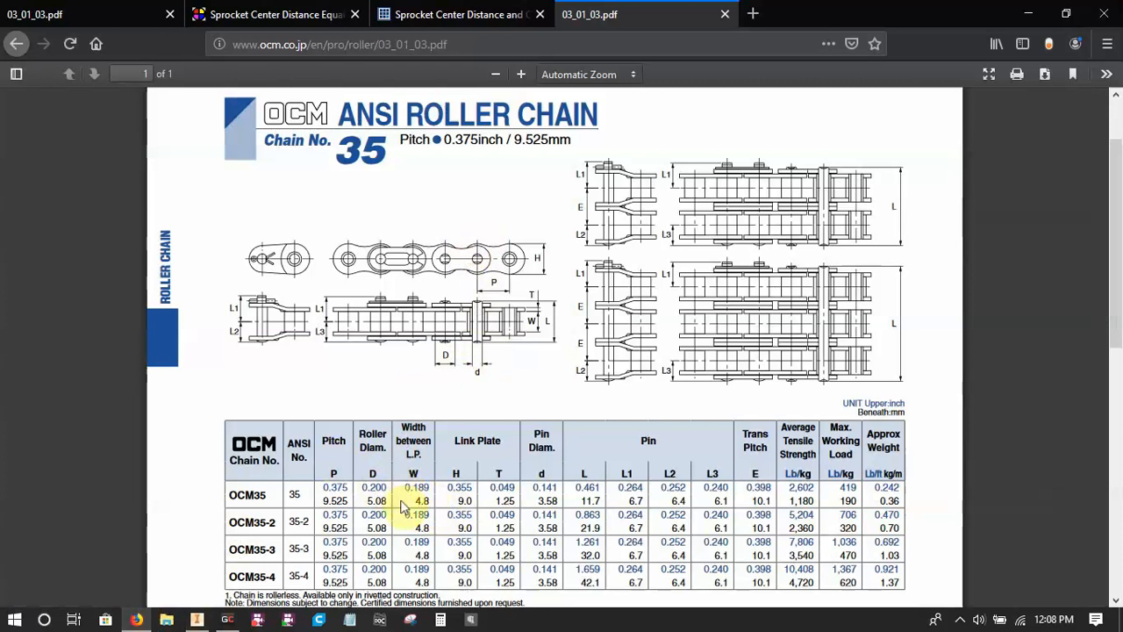
click(197, 620)
click(638, 393)
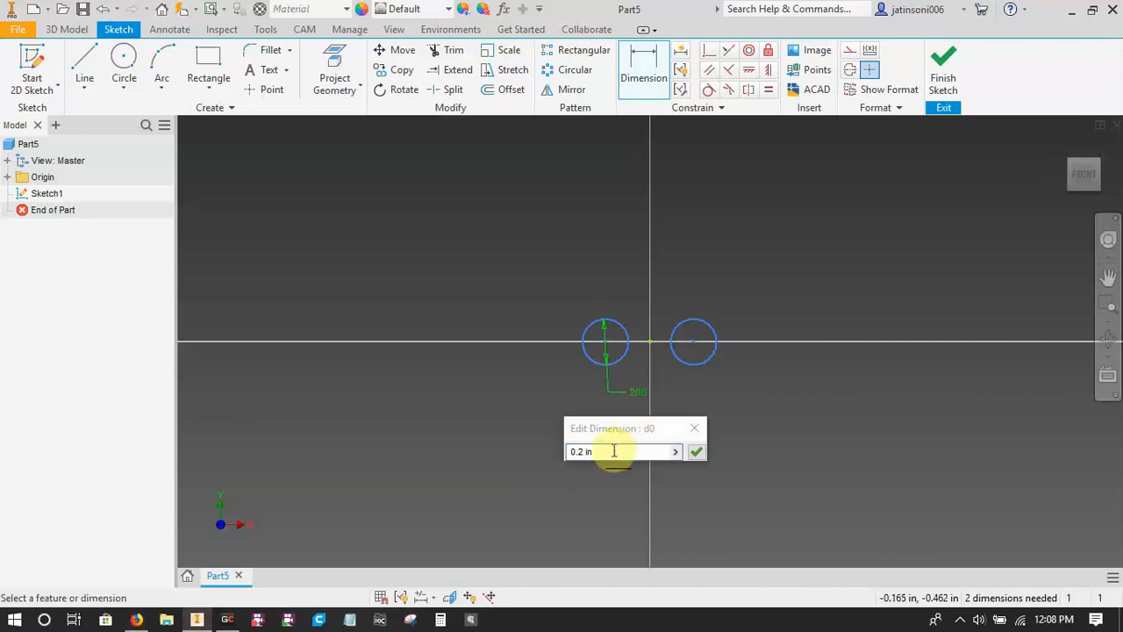
text(rollerdia=)
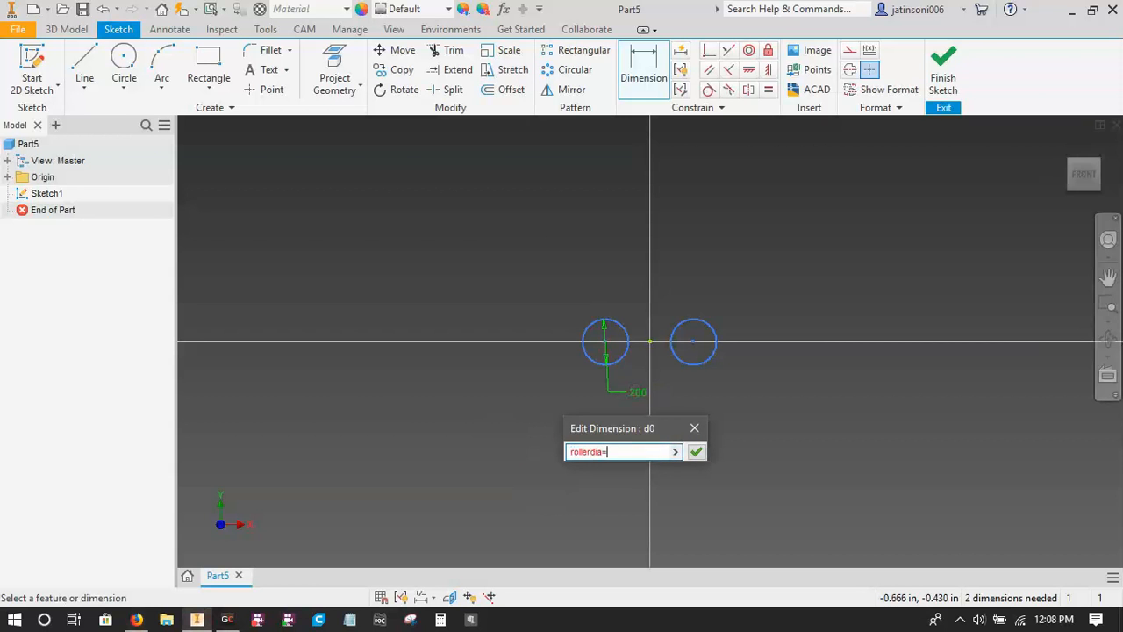
key(Return)
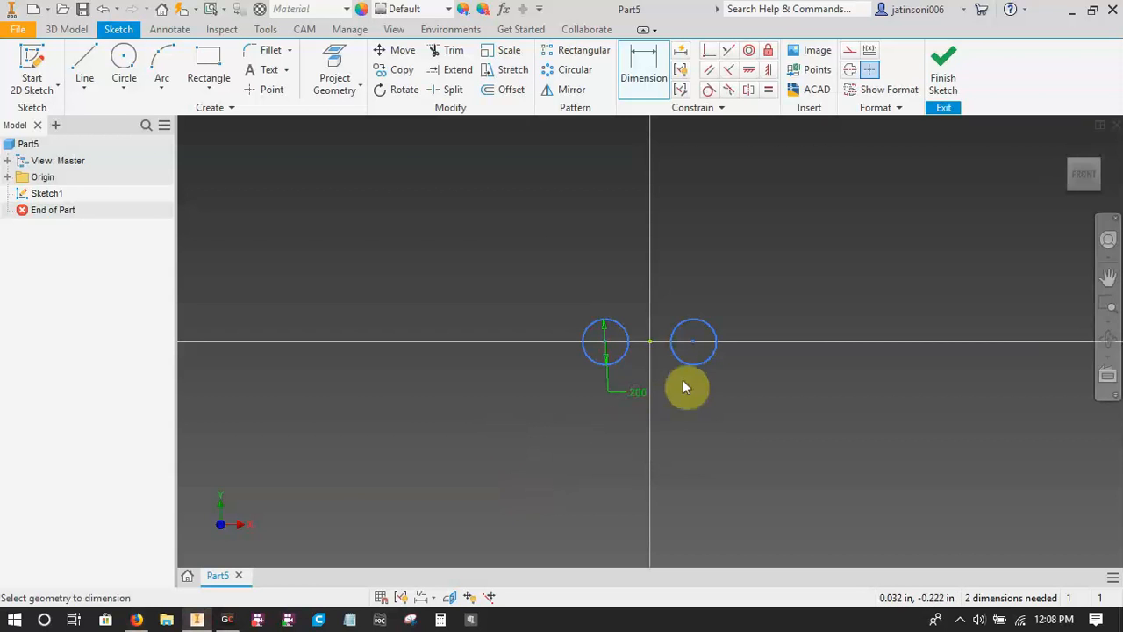
Sketch a smaller concentric circle inside each roller circle, about 0.11 in in diameter on the left and slightly smaller on the right.
scroll(683, 380, up, 3)
scroll(677, 399, down, 2)
middle_drag(677, 399, 590, 399)
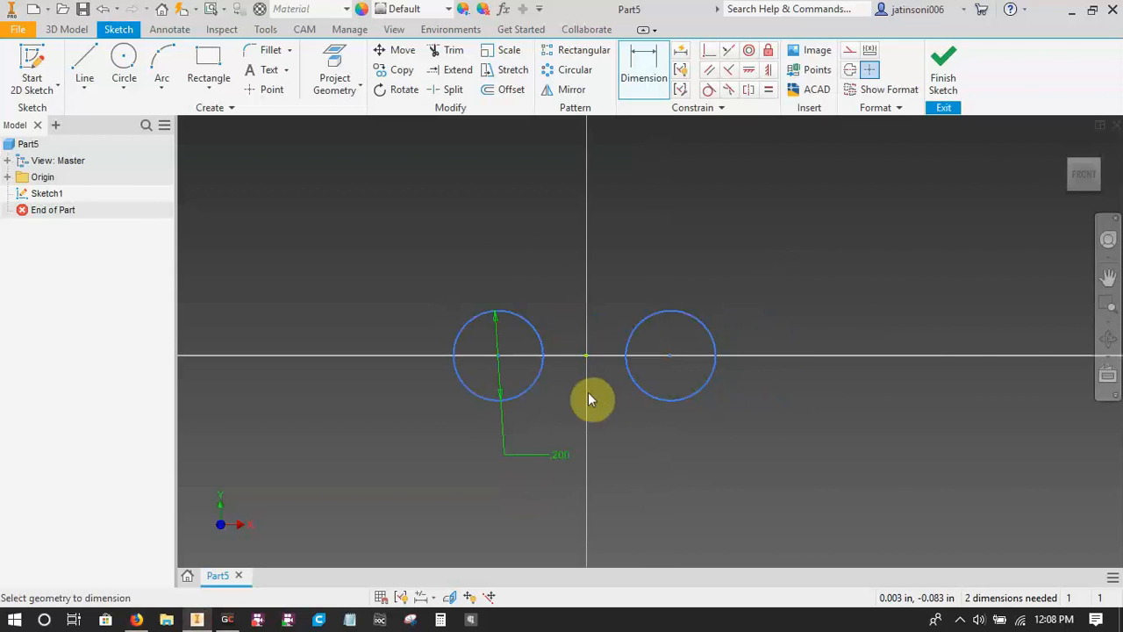
key(c)
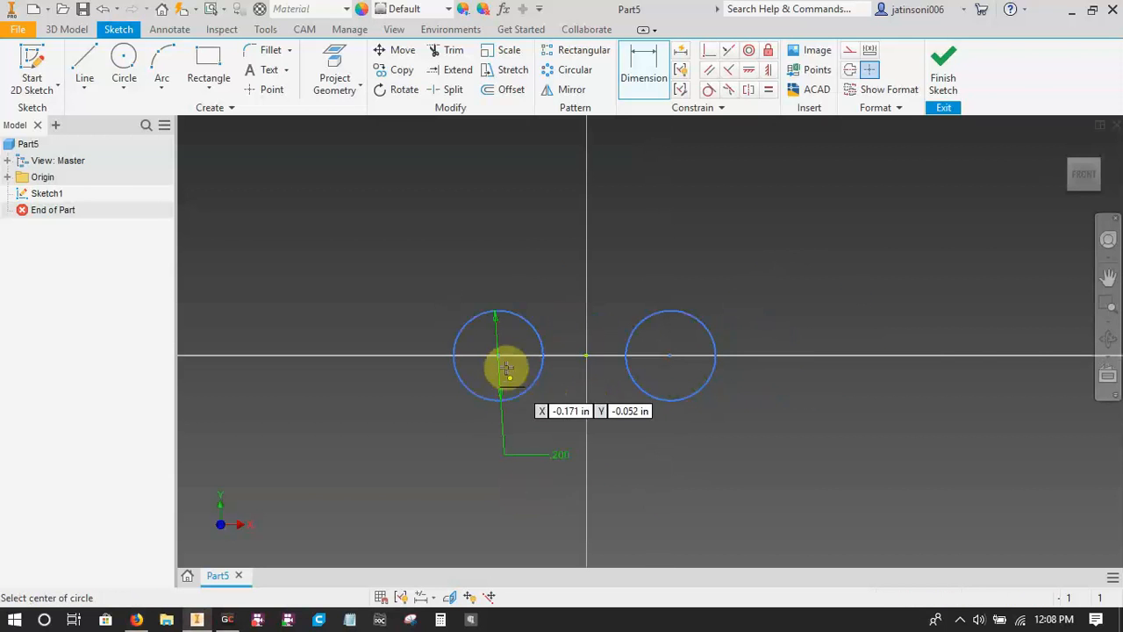
click(498, 355)
click(509, 377)
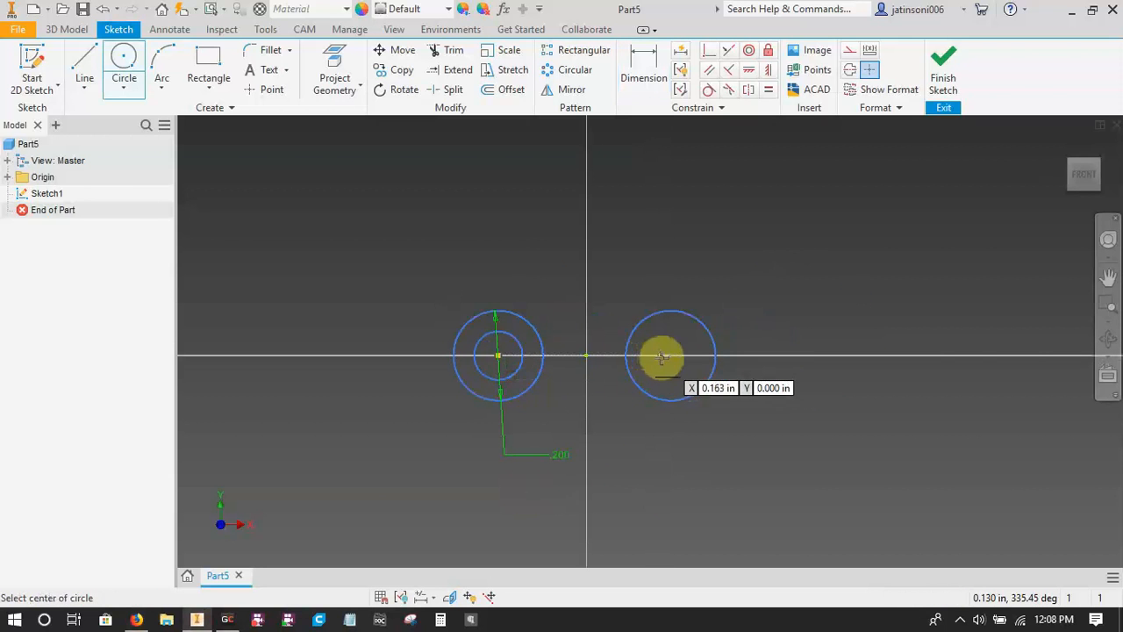
click(671, 355)
click(658, 375)
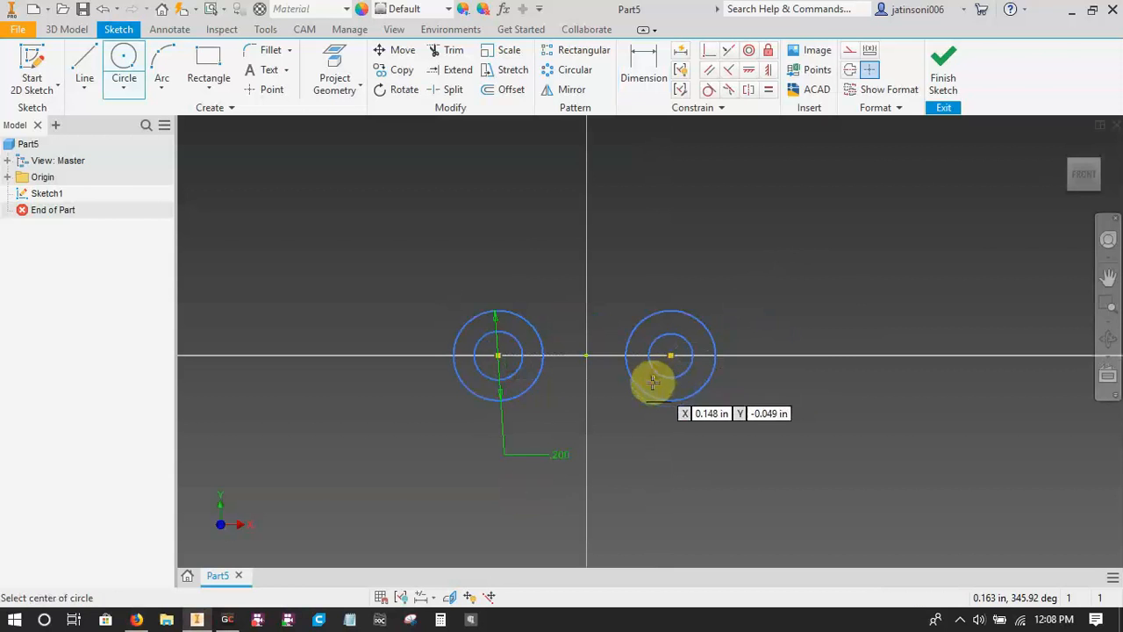
Apply an Equal constraint between the two inner circles.
key(=)
click(527, 363)
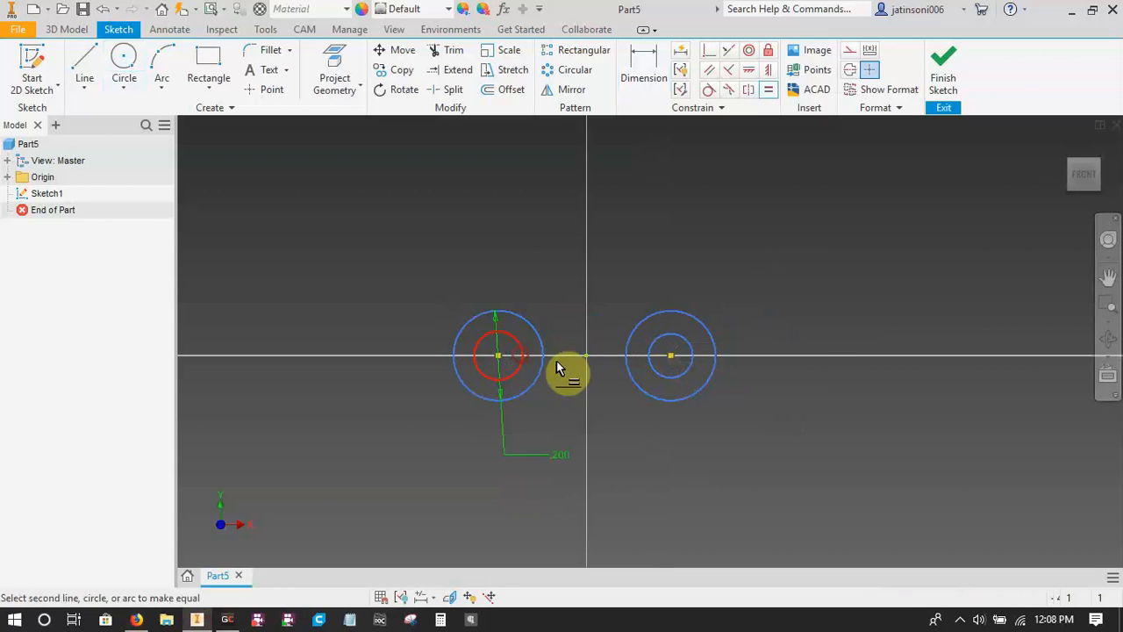
click(663, 374)
Dimension the left inner circle's diameter as pindia=0.141.
key(d)
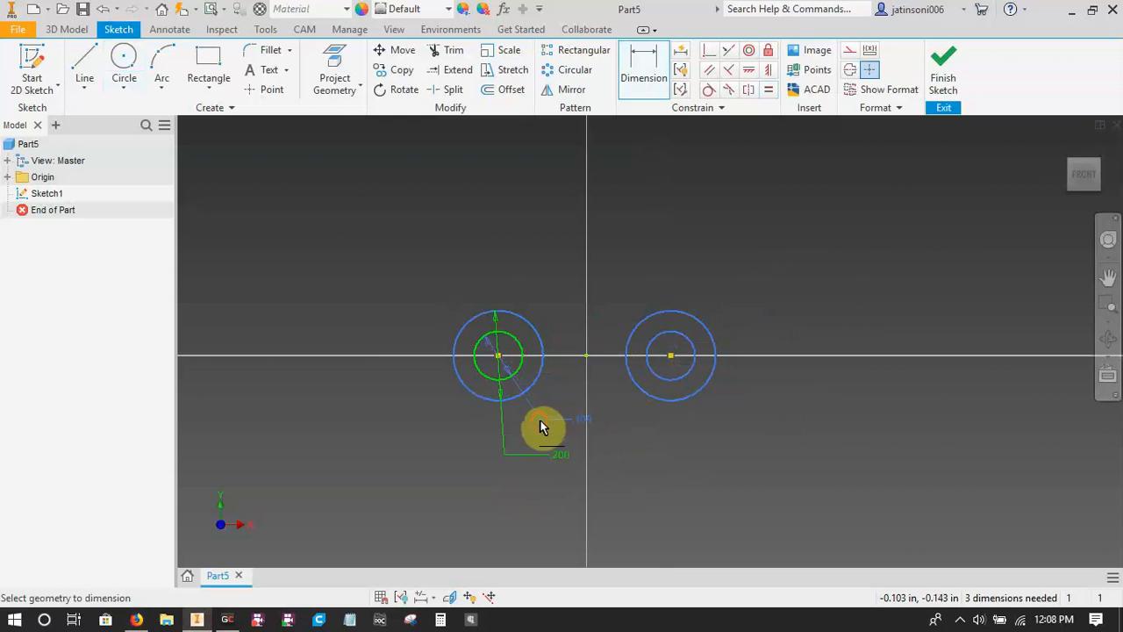
click(540, 427)
text(pindia)
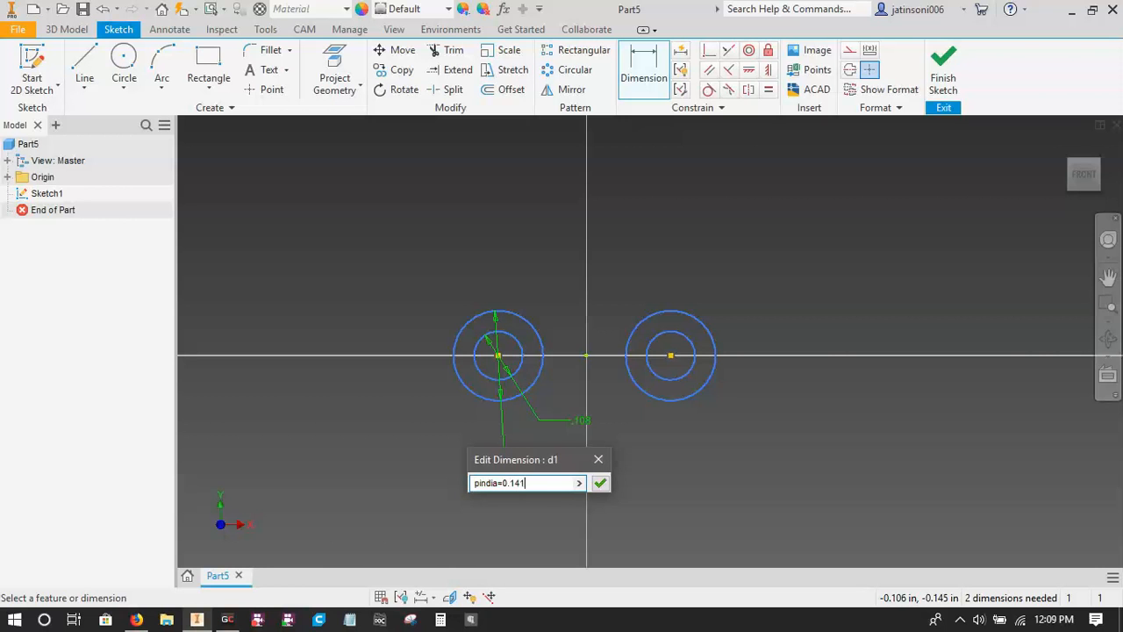
text(=0.141)
key(Return)
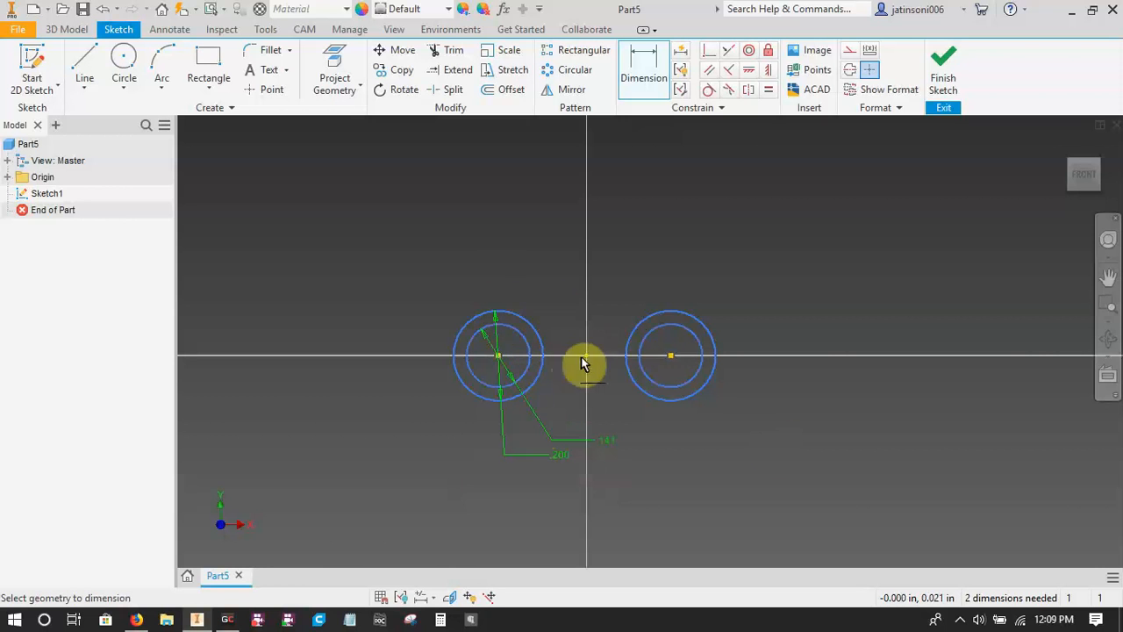
Dimension the distance between the two circle centres as 0.375 in, naming the parameter pitch.
click(498, 355)
click(669, 351)
click(607, 500)
text(pitch=0.375)
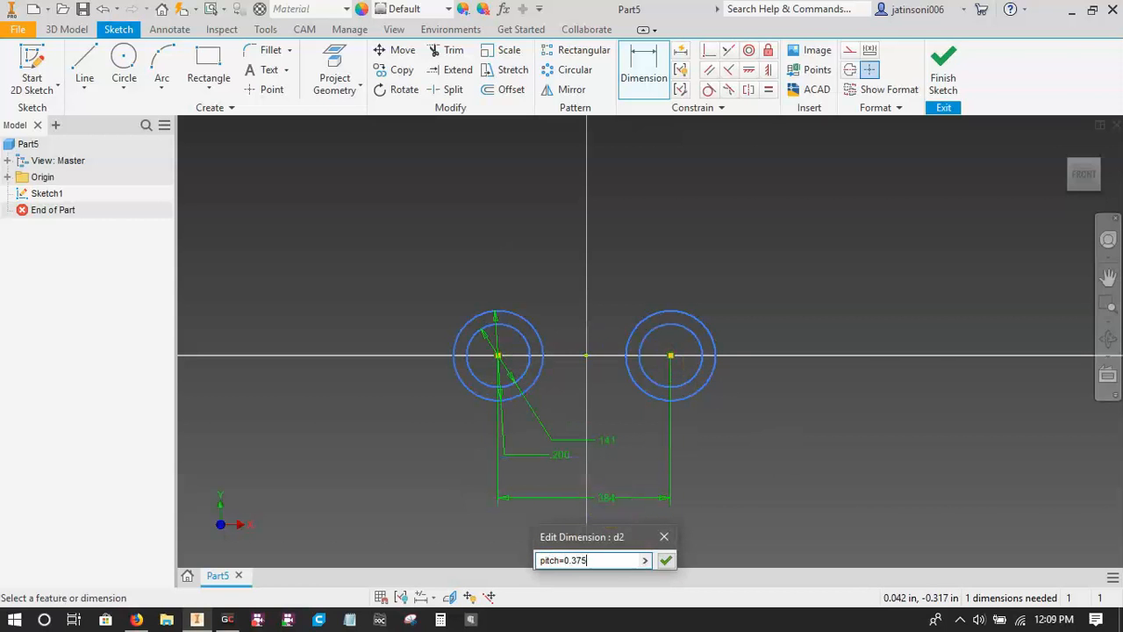
key(Return)
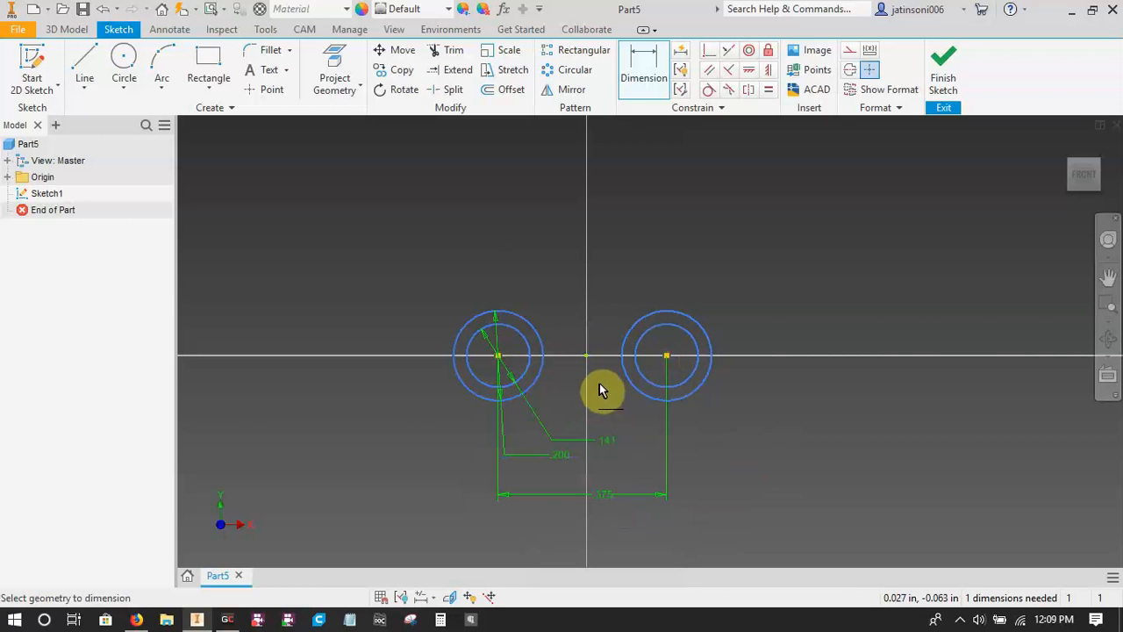
Draw a short vertical construction line downward from the sketch origin.
key(l)
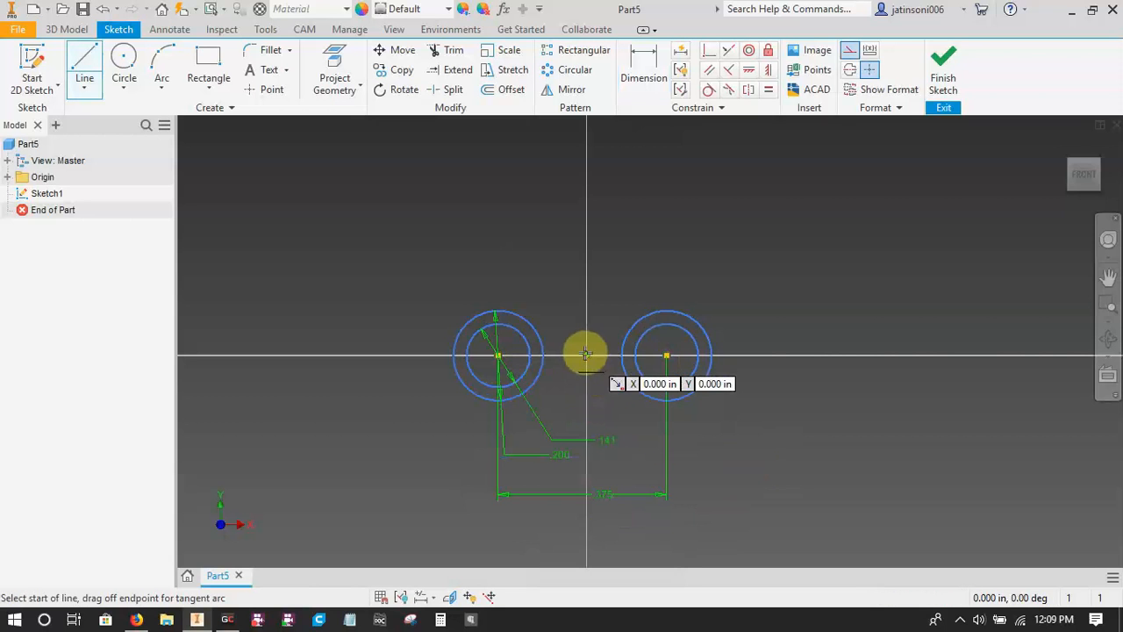
click(586, 354)
click(586, 400)
key(Escape)
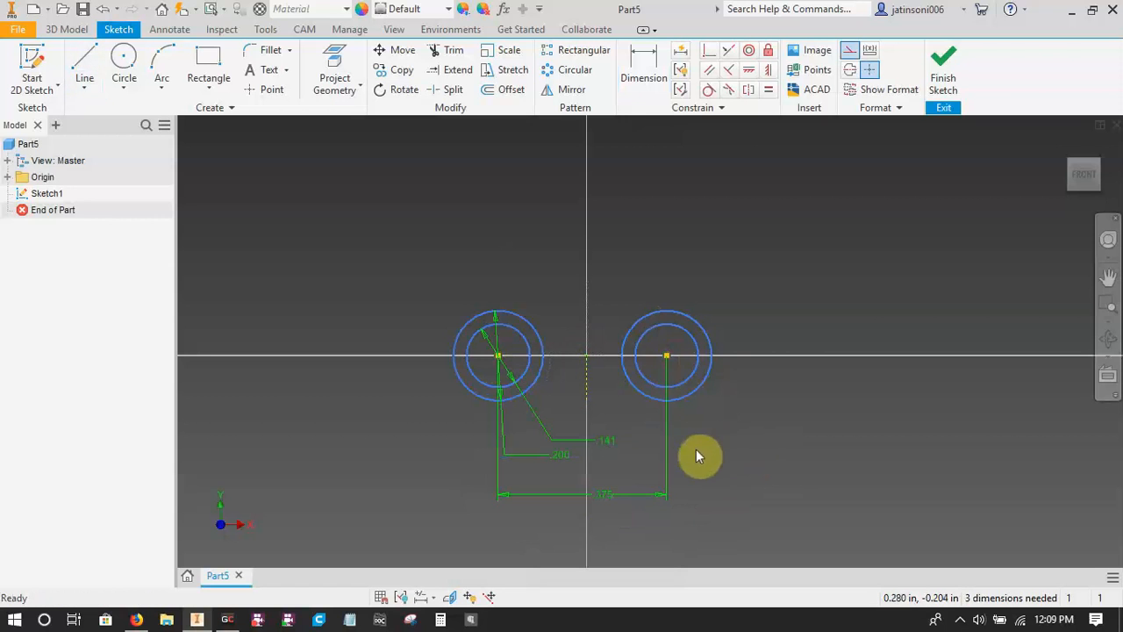
Apply a Symmetric constraint to the left and right outer circles about the vertical construction line.
text(sy)
key(Return)
click(543, 352)
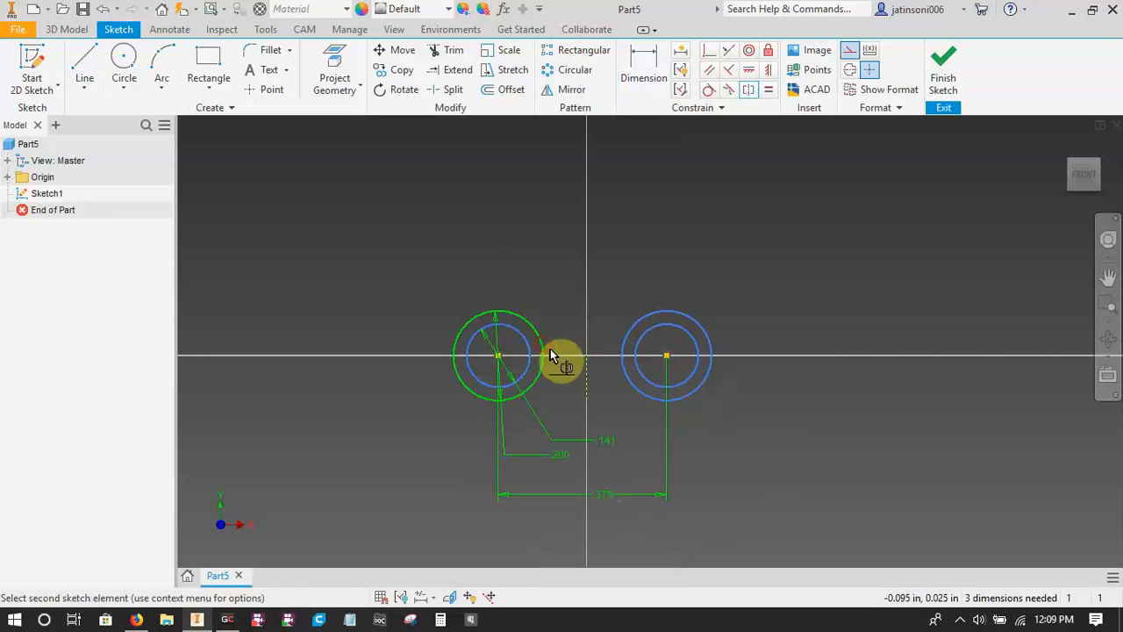
click(626, 372)
click(586, 384)
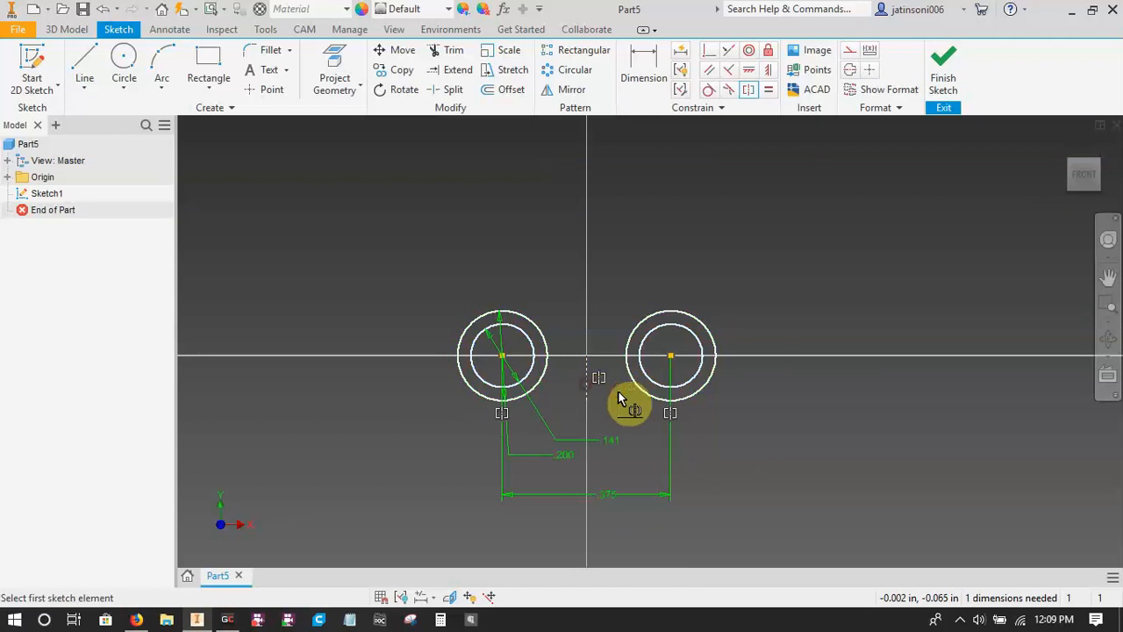
key(Escape)
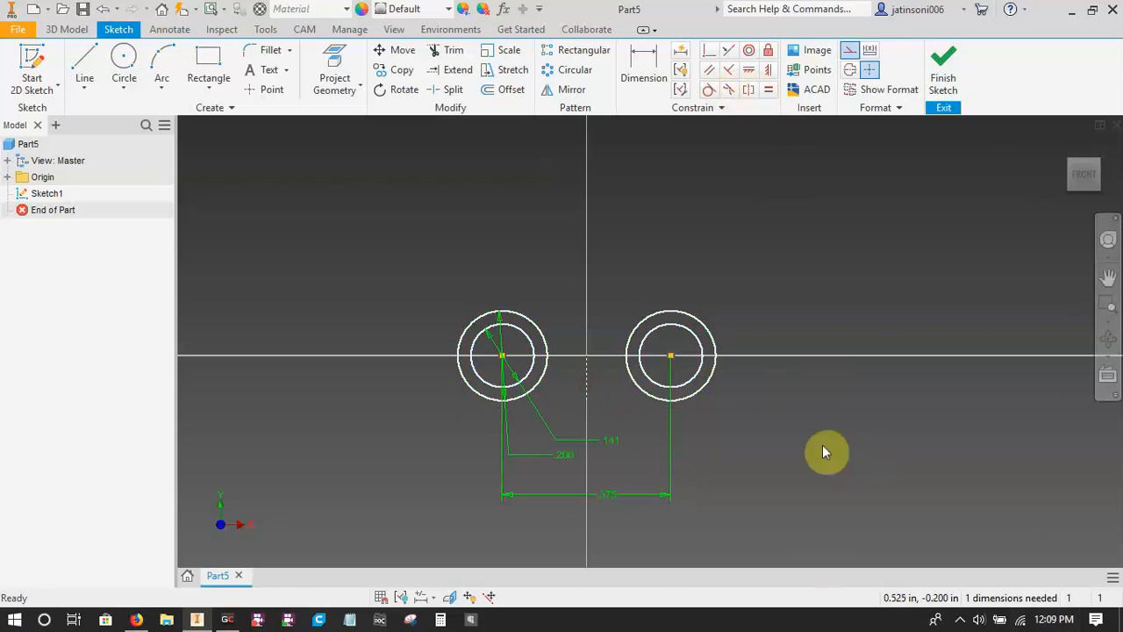
Apply a Horizontal constraint between the construction line's lower endpoint and the sketch origin, and finish the sketch.
click(749, 70)
click(586, 399)
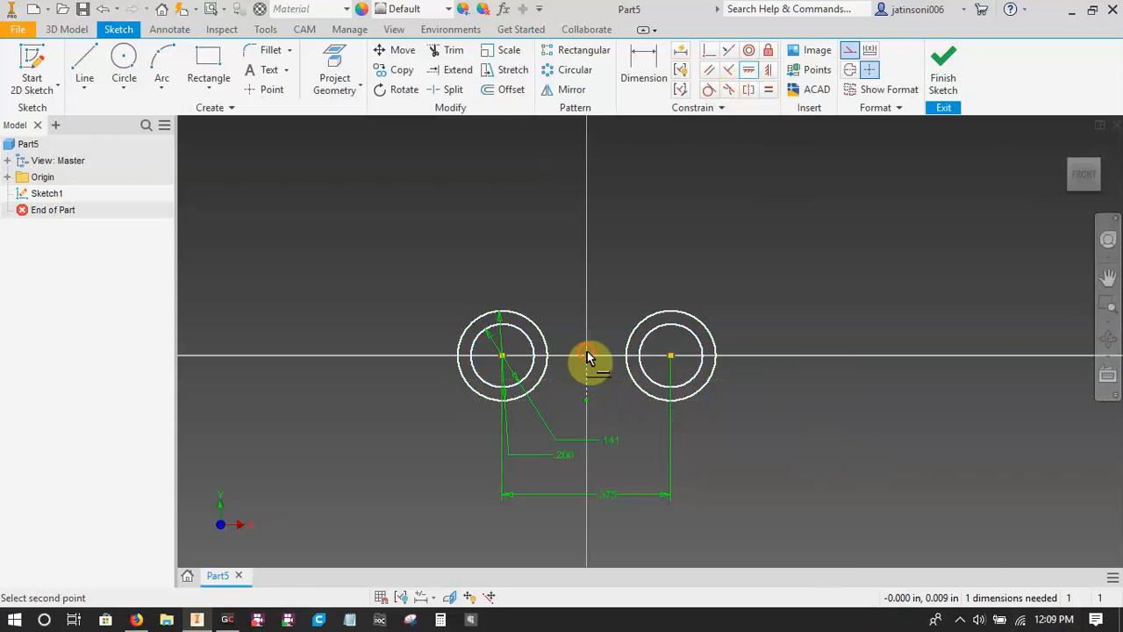
click(587, 355)
key(Escape)
click(942, 79)
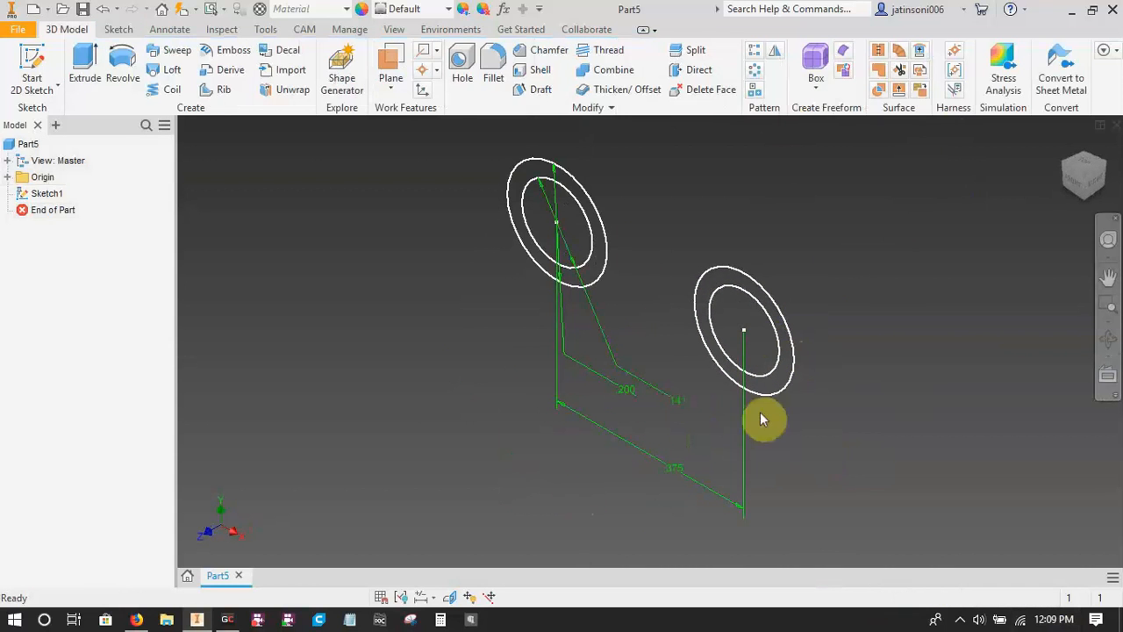
Look up the width between link plates in the chain table and set up a symmetric 0.189 in extrusion of both ring profiles.
click(136, 619)
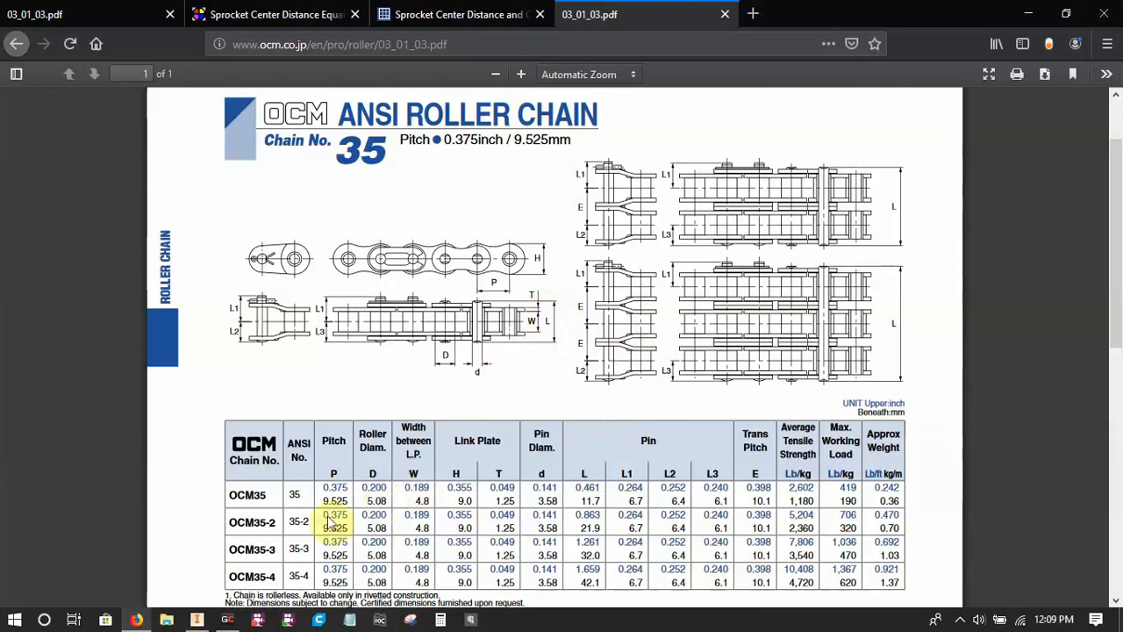
click(196, 620)
key(e)
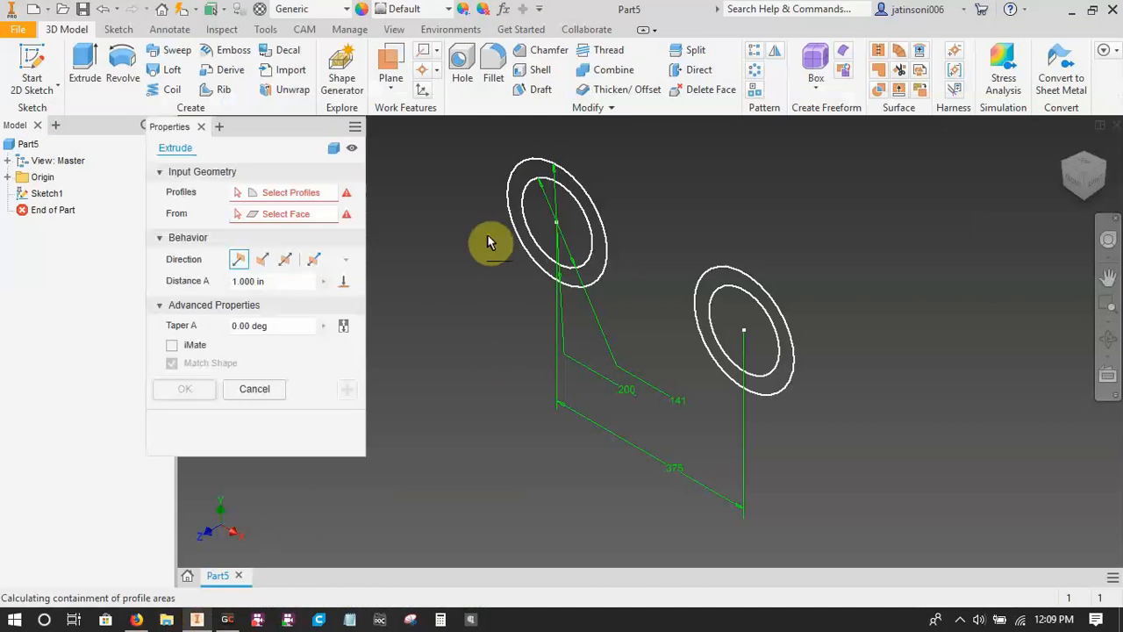
click(281, 267)
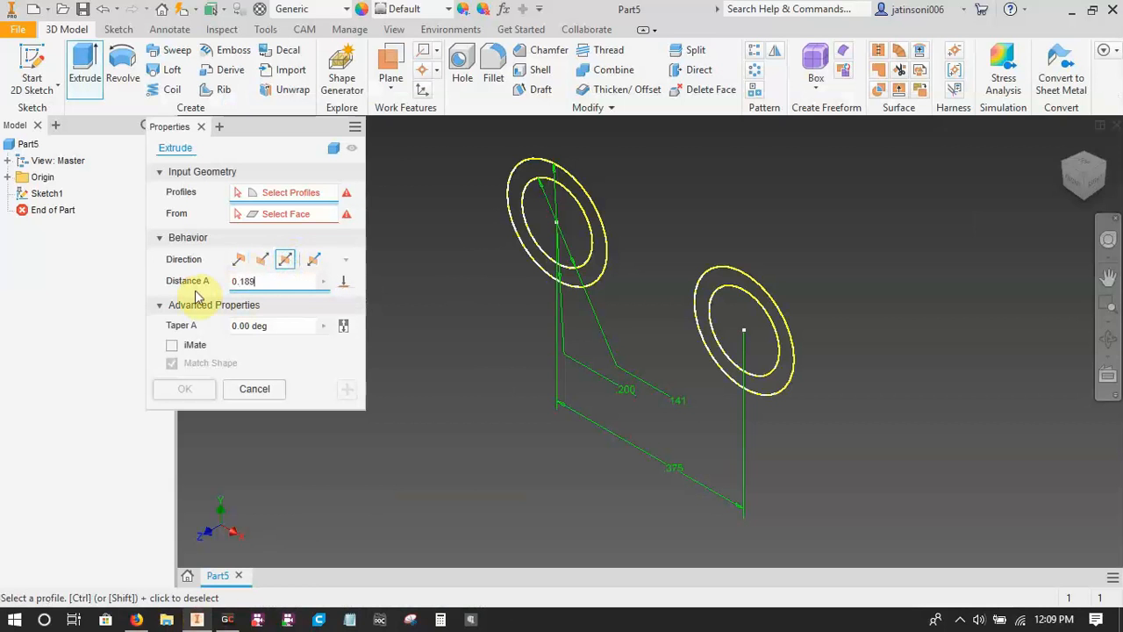
click(324, 279)
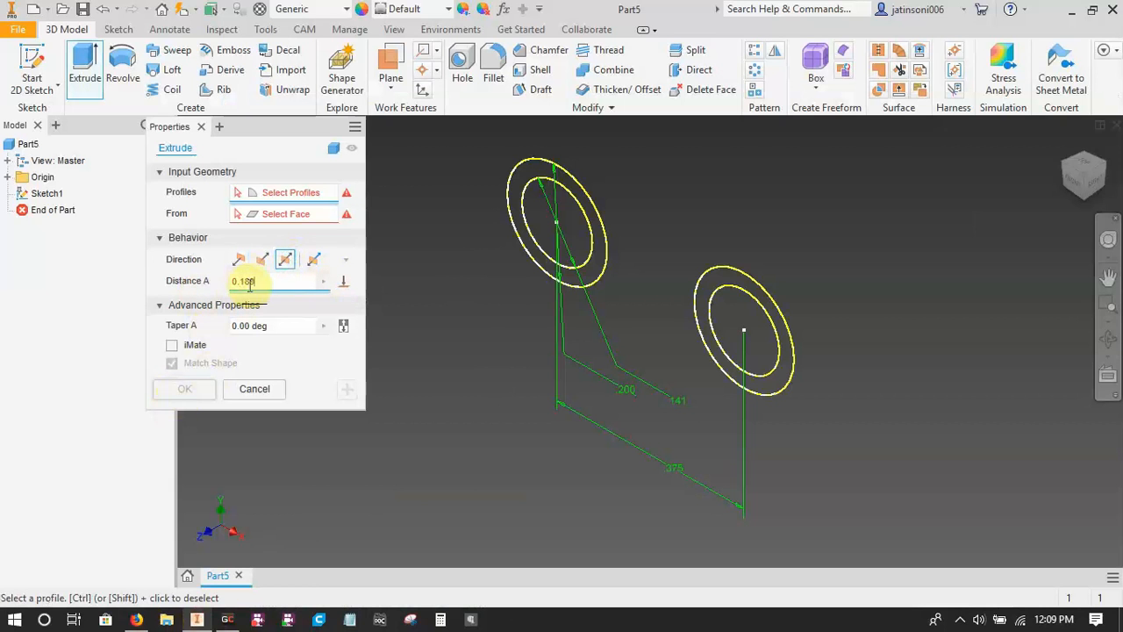
scroll(594, 290, up, 5)
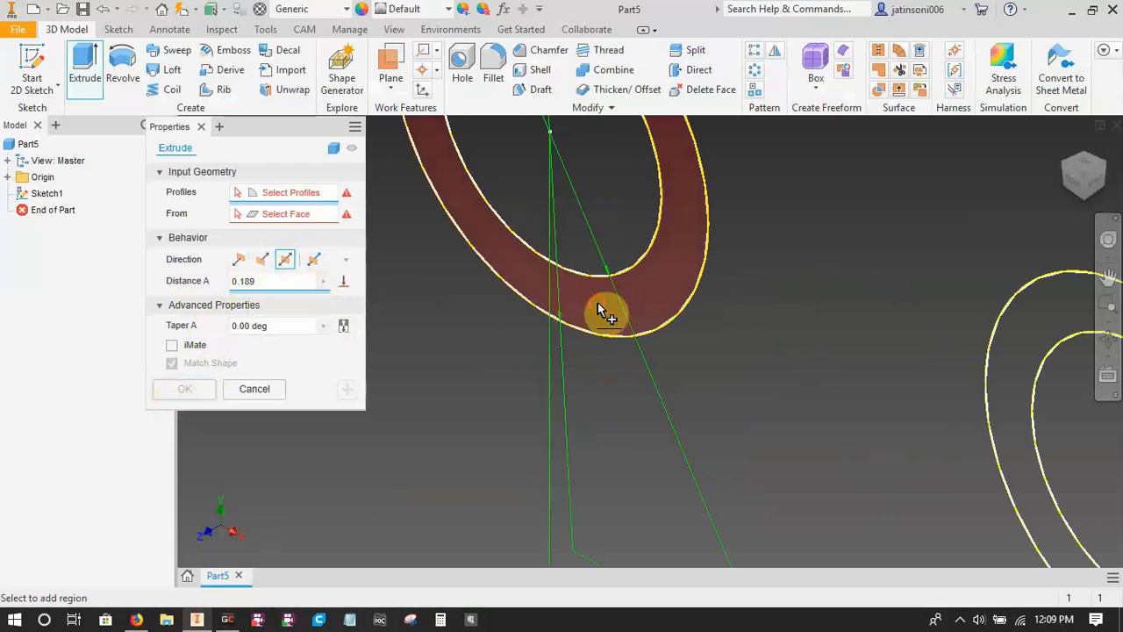
click(597, 302)
scroll(599, 307, down, 5)
scroll(680, 364, up, 5)
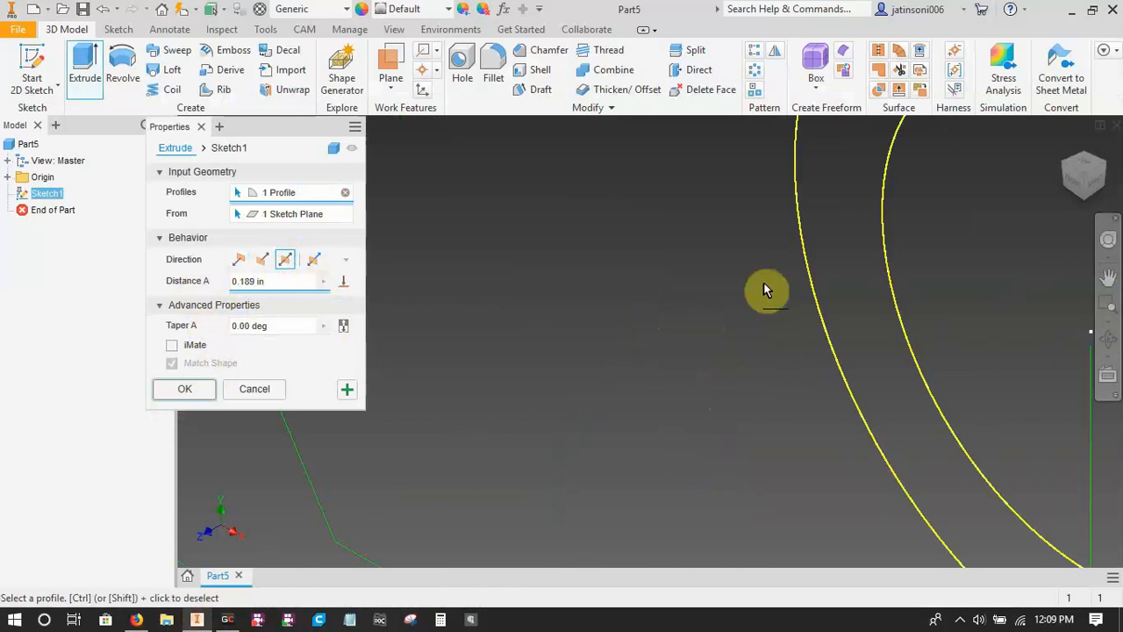
click(826, 255)
scroll(740, 319, down, 5)
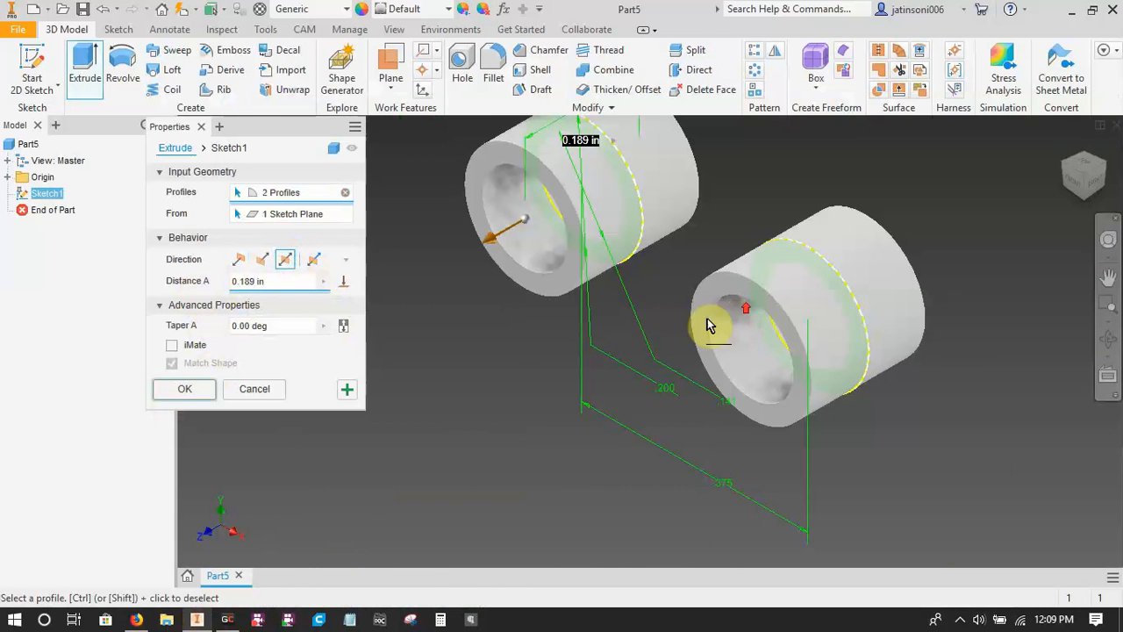
Name the extrusion distance parameter rollerwidth, with the value 0.189 in.
click(233, 281)
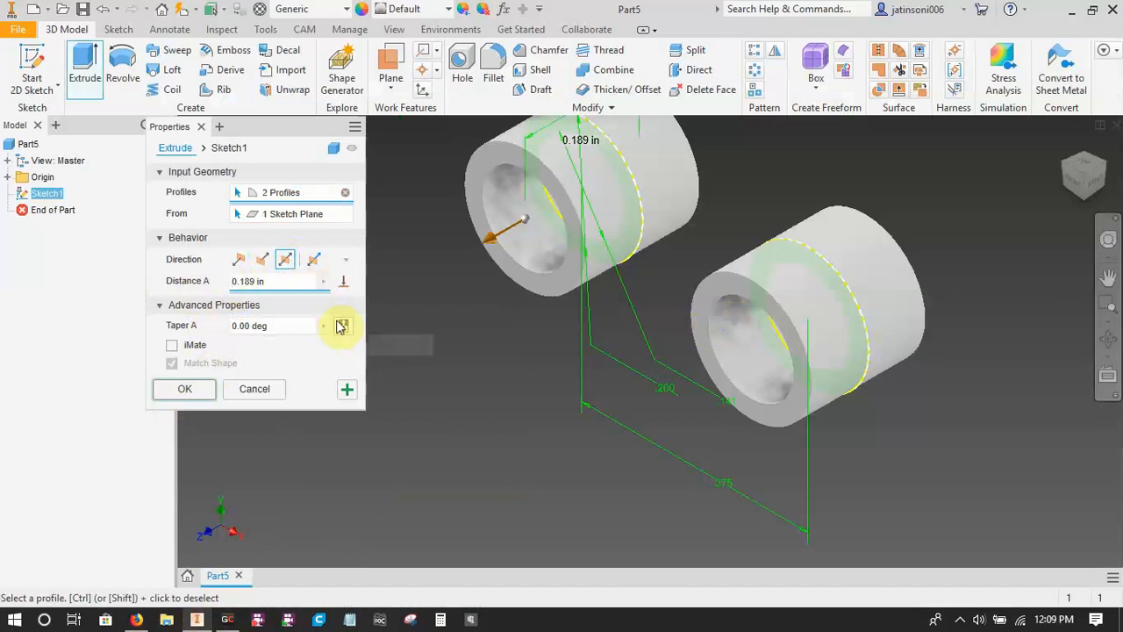
text(ro)
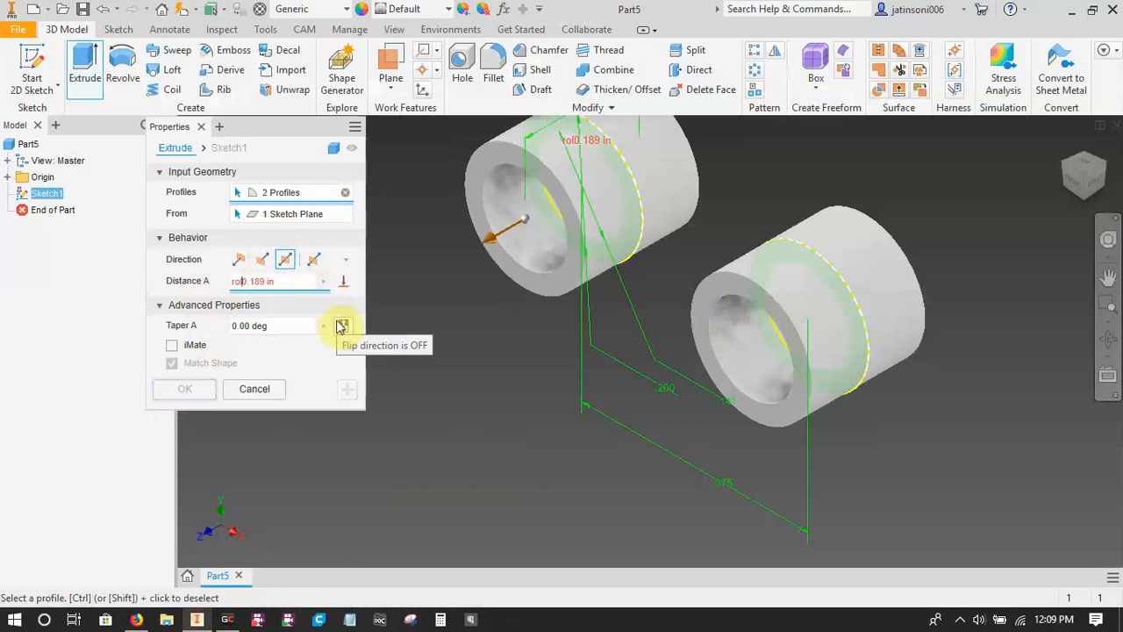
text(llerwidth=)
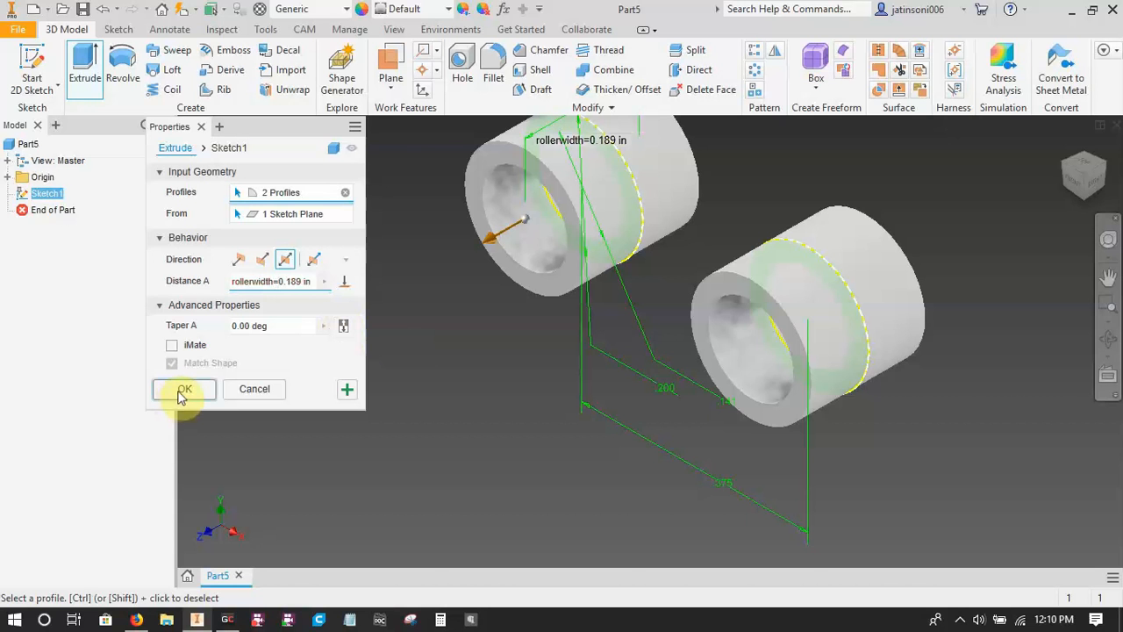
click(181, 391)
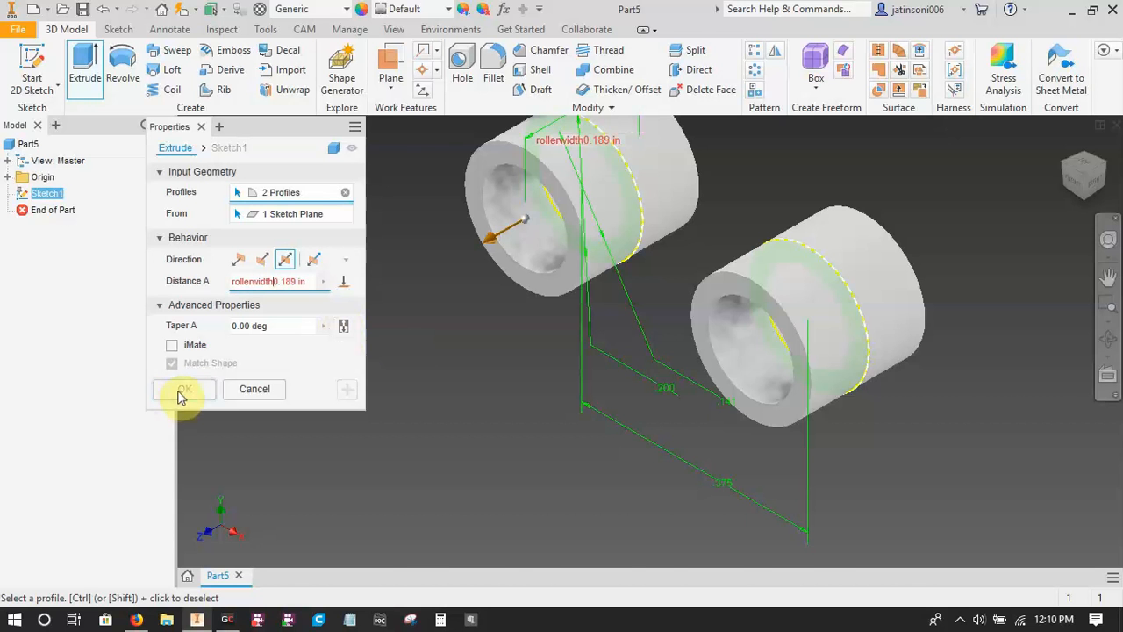
Check the width's label in the chain table, enter the extrusion distance as widthbtwnLP=0.189 in, and complete the extrusion.
click(136, 619)
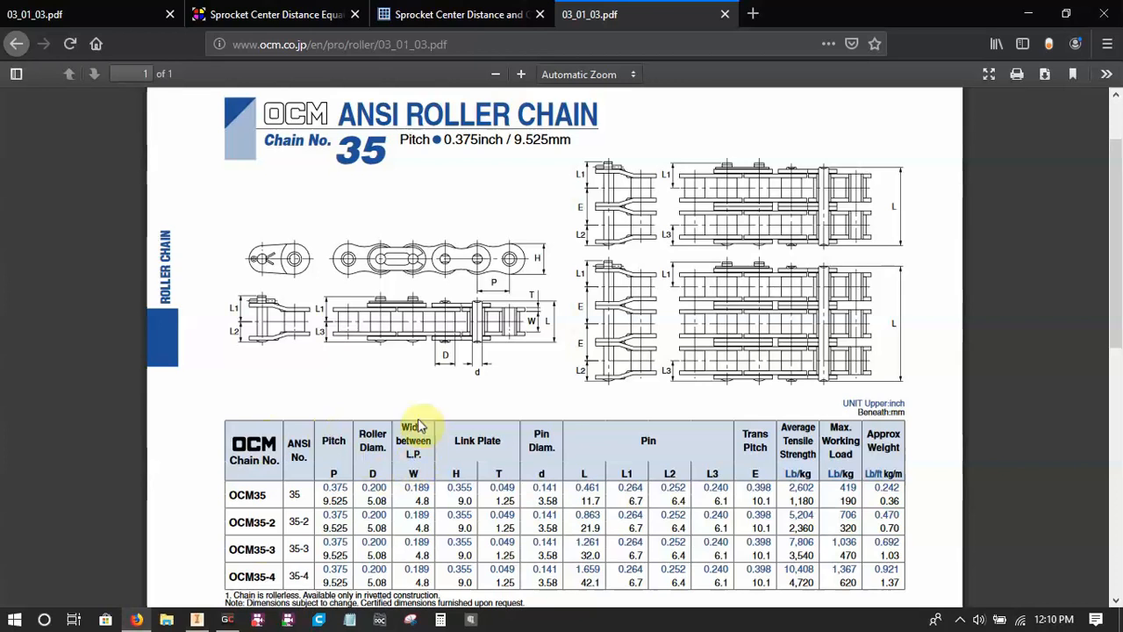
click(197, 619)
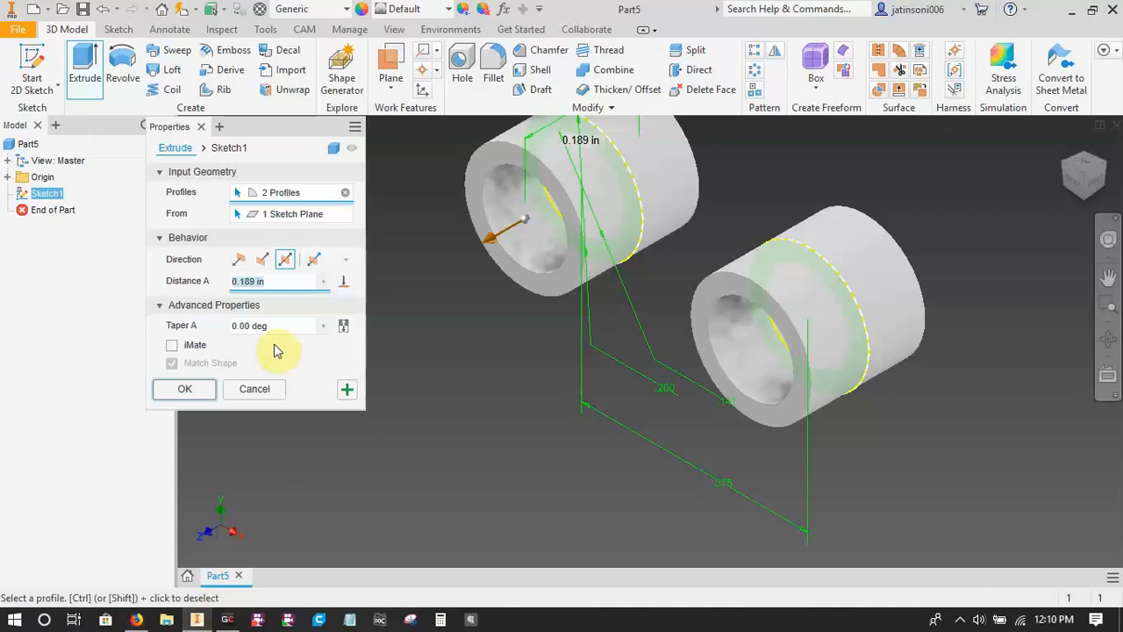
click(234, 284)
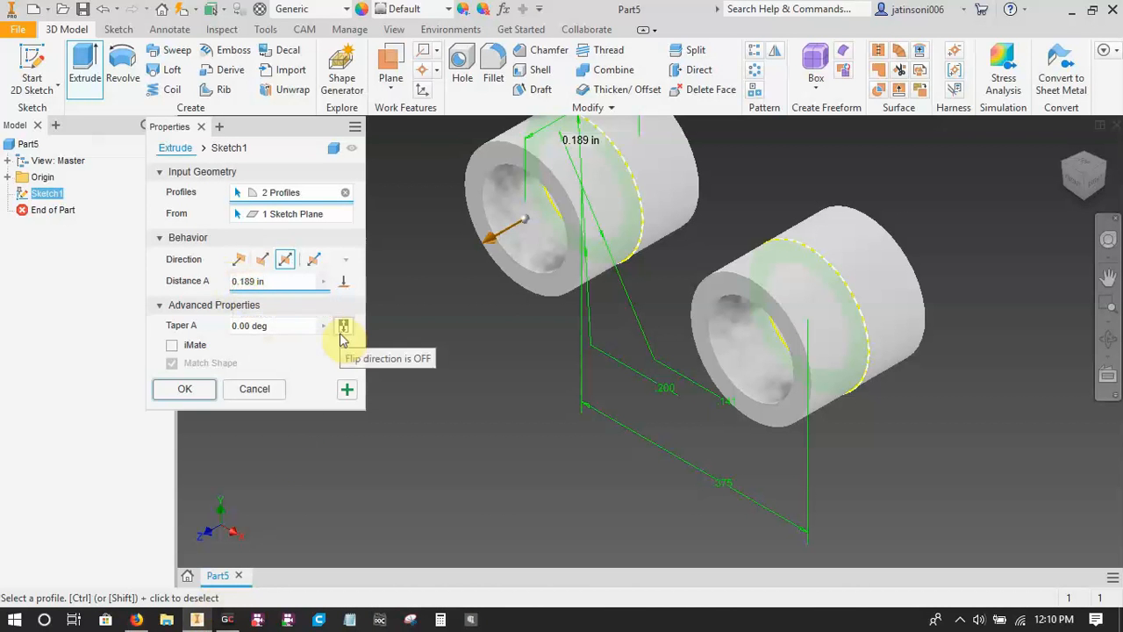
text(width)
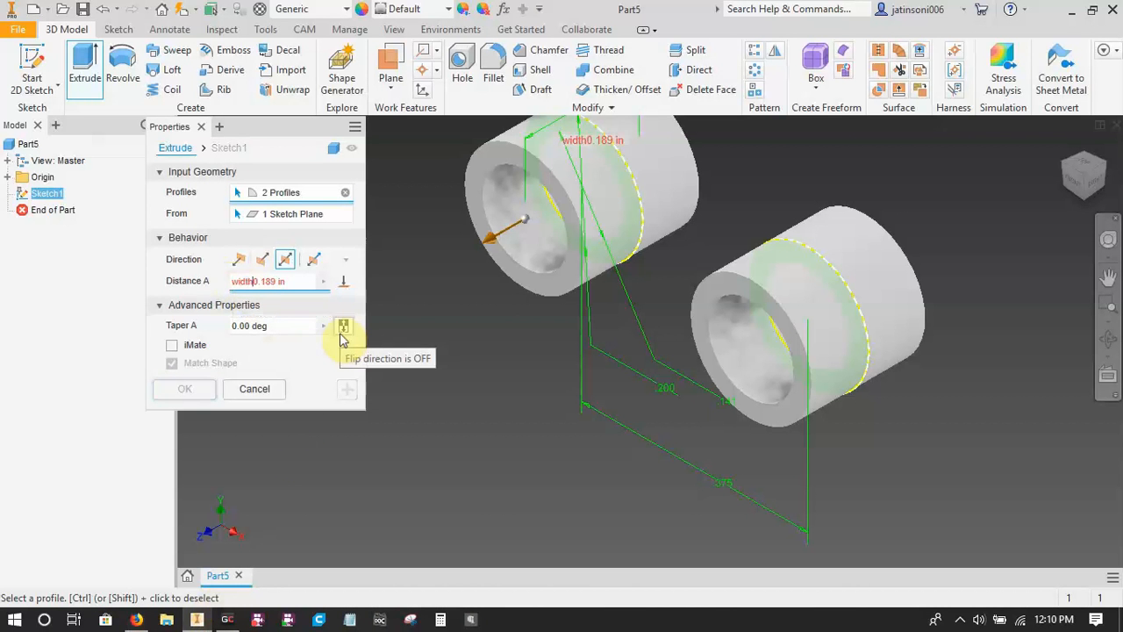
text(btwnL)
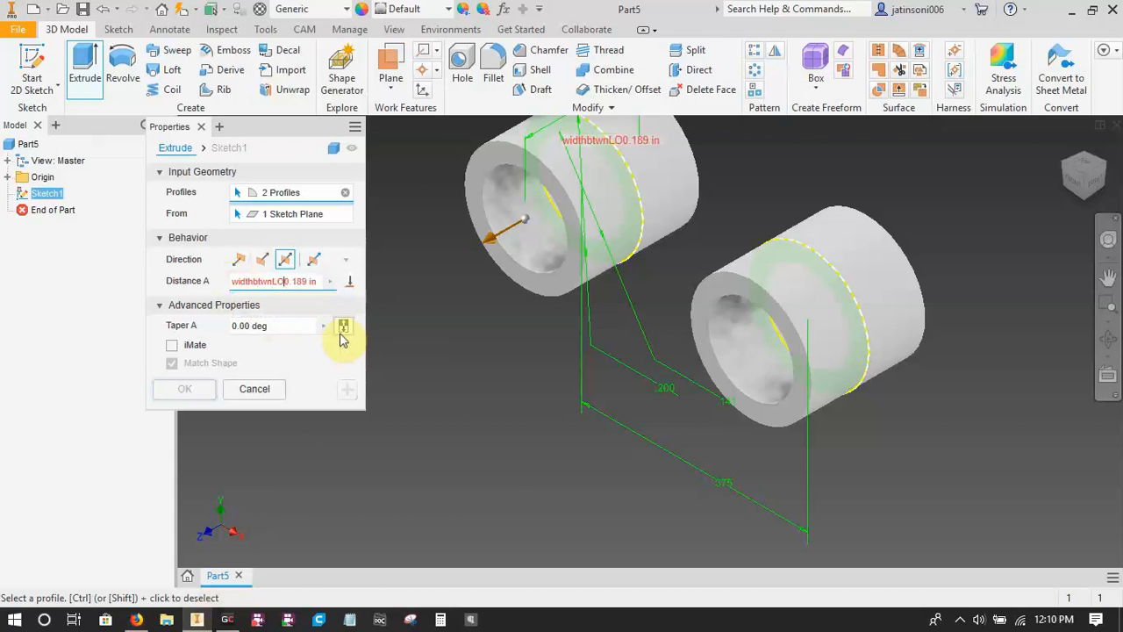
text(P=)
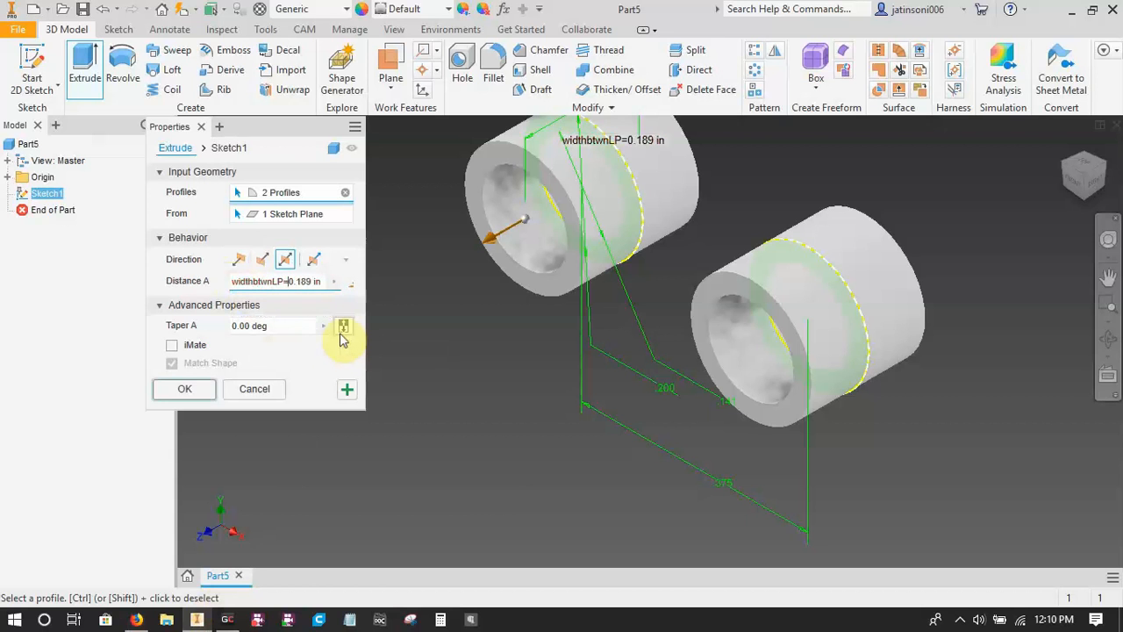
click(186, 389)
Start a new 2D sketch on the front ring face of the left roller.
scroll(574, 433, down, 2)
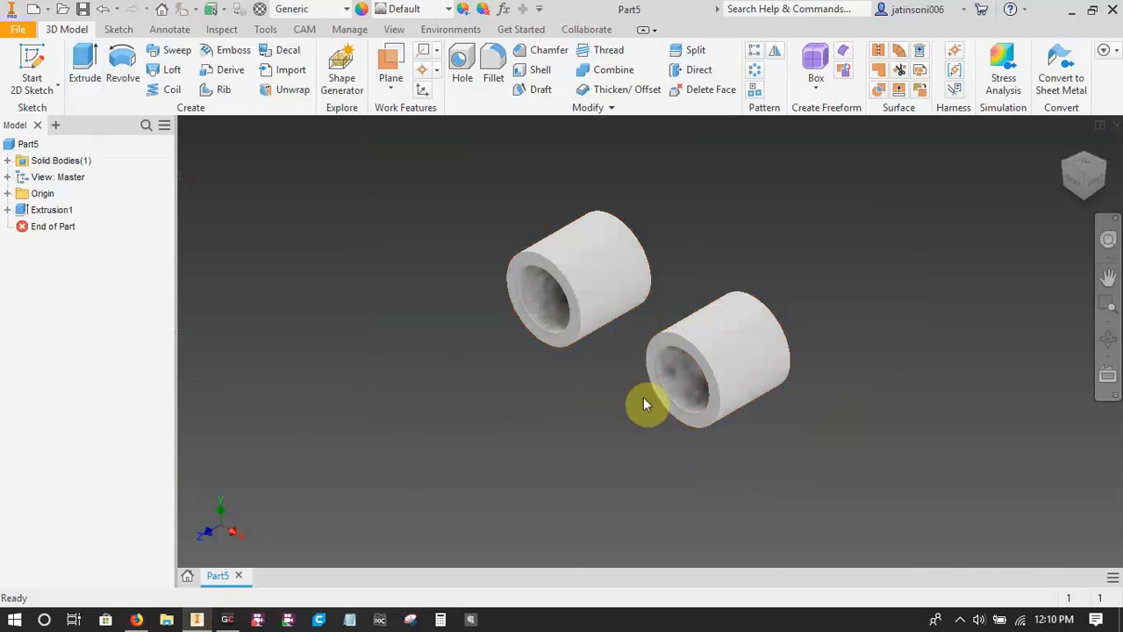
scroll(575, 386, up, 5)
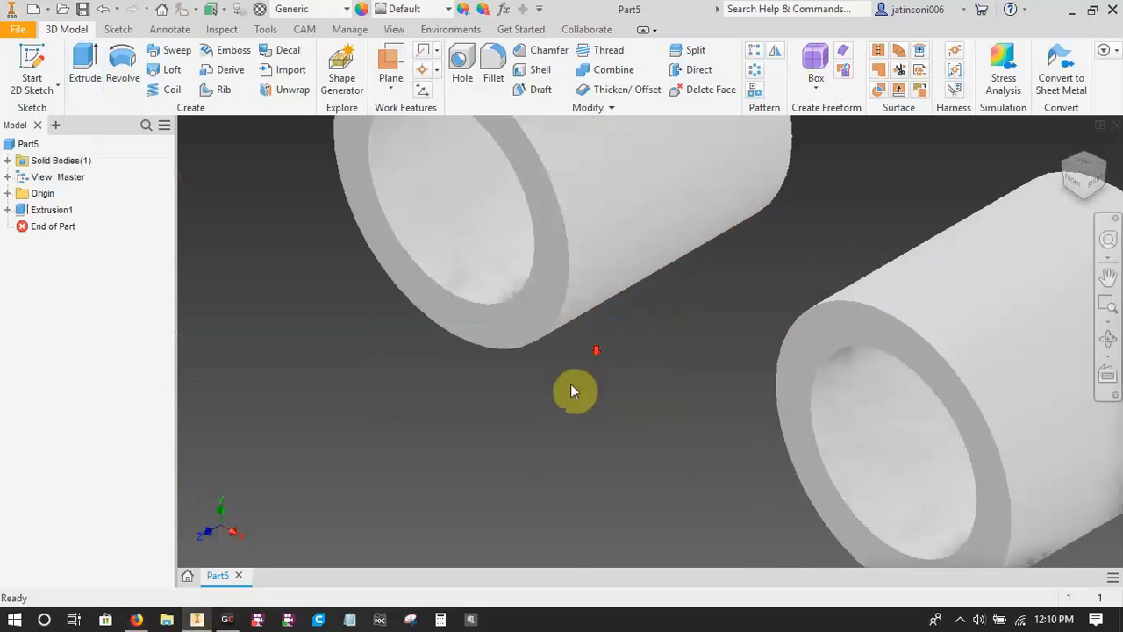
click(30, 59)
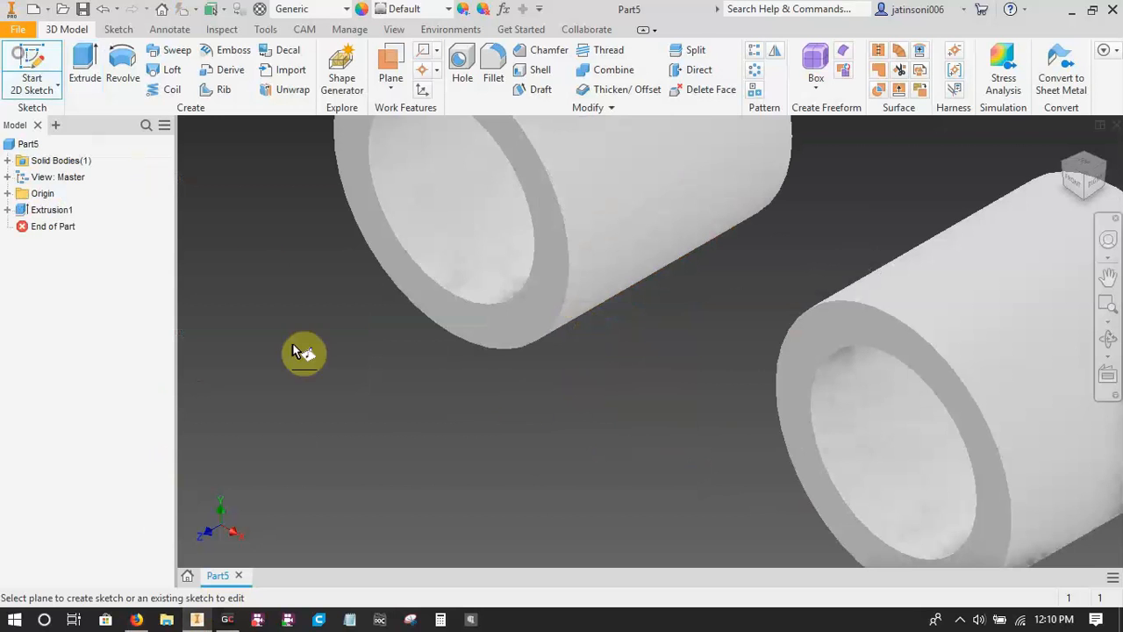
click(495, 318)
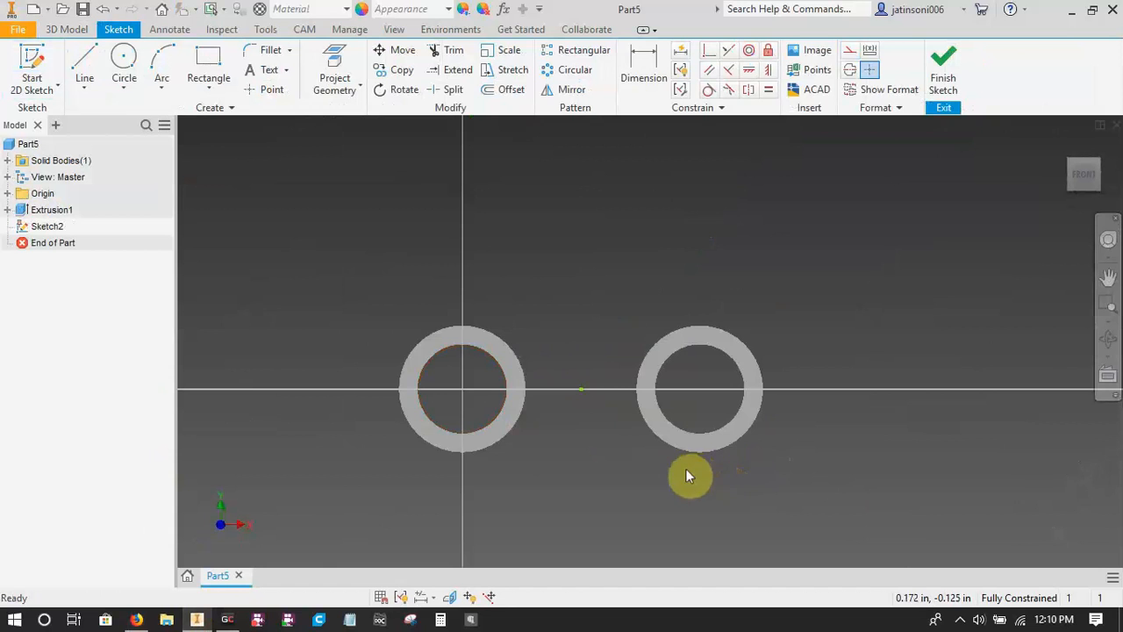
Draw a circle about 0.383 in in diameter centred on the left roller and another large circle centred on the right roller.
key(c)
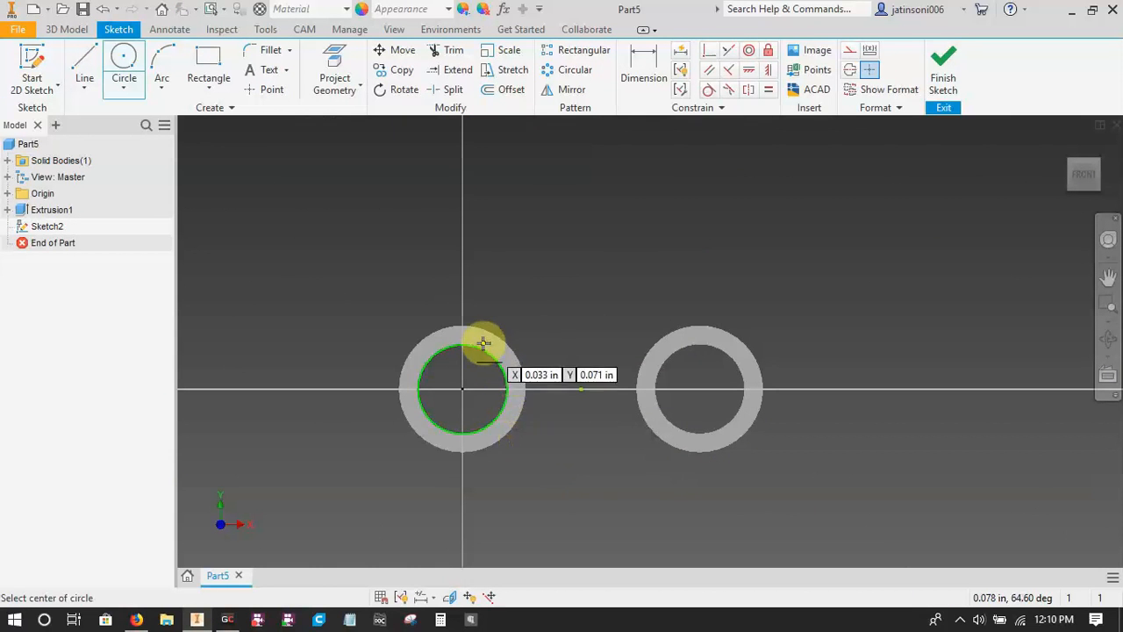
click(463, 389)
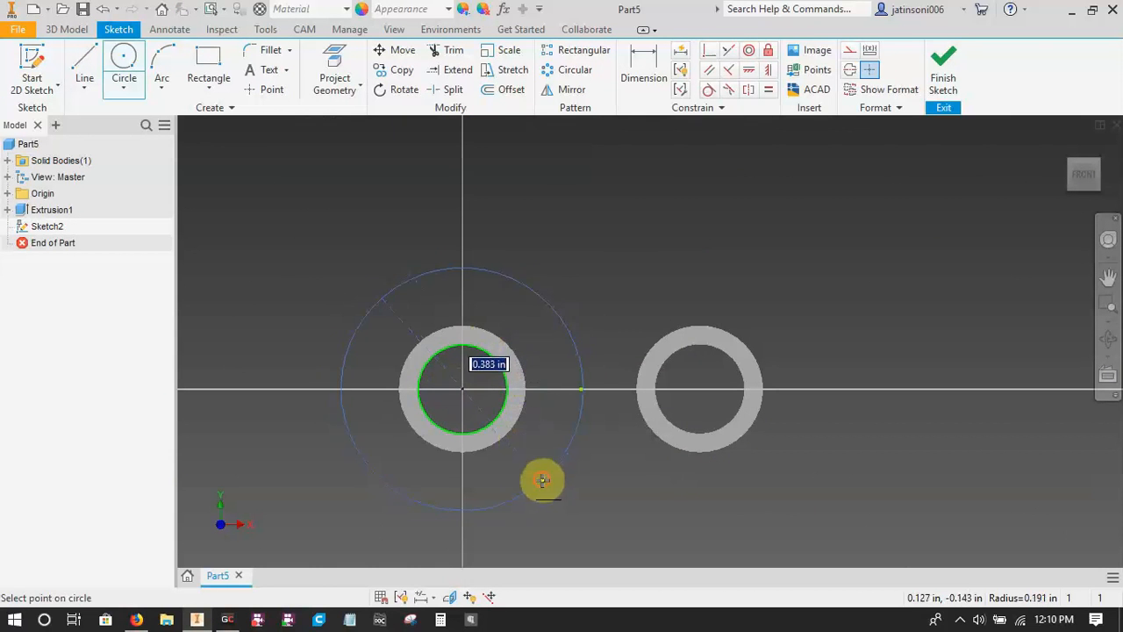
click(542, 479)
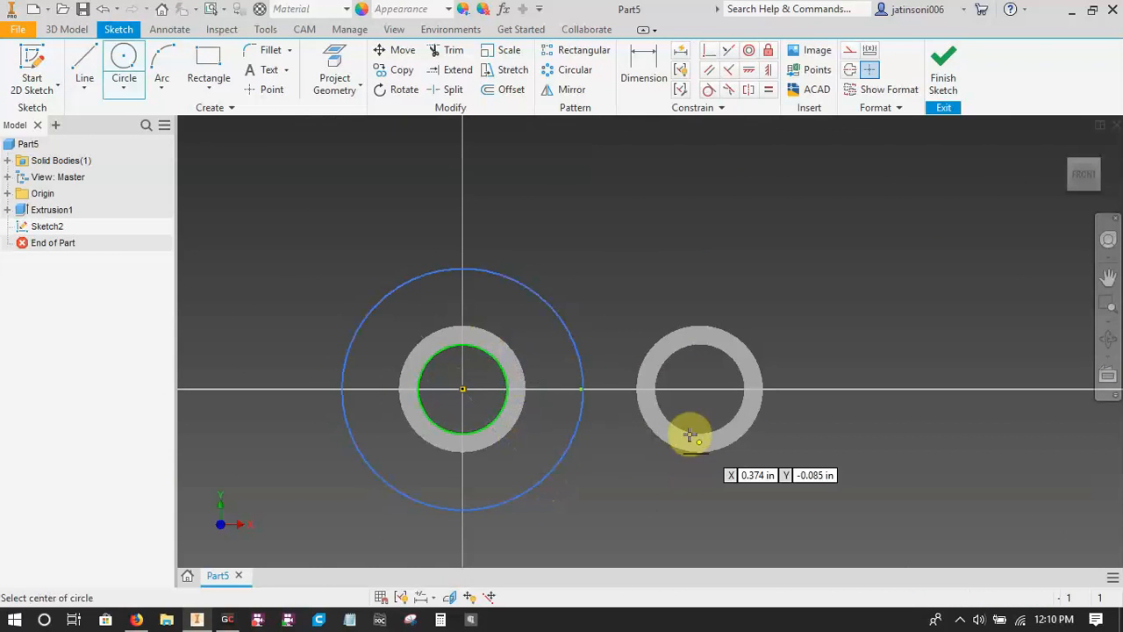
click(699, 388)
click(641, 479)
Apply an Equal constraint between the two large circles and shrink them so they stand apart around the rollers.
key(=)
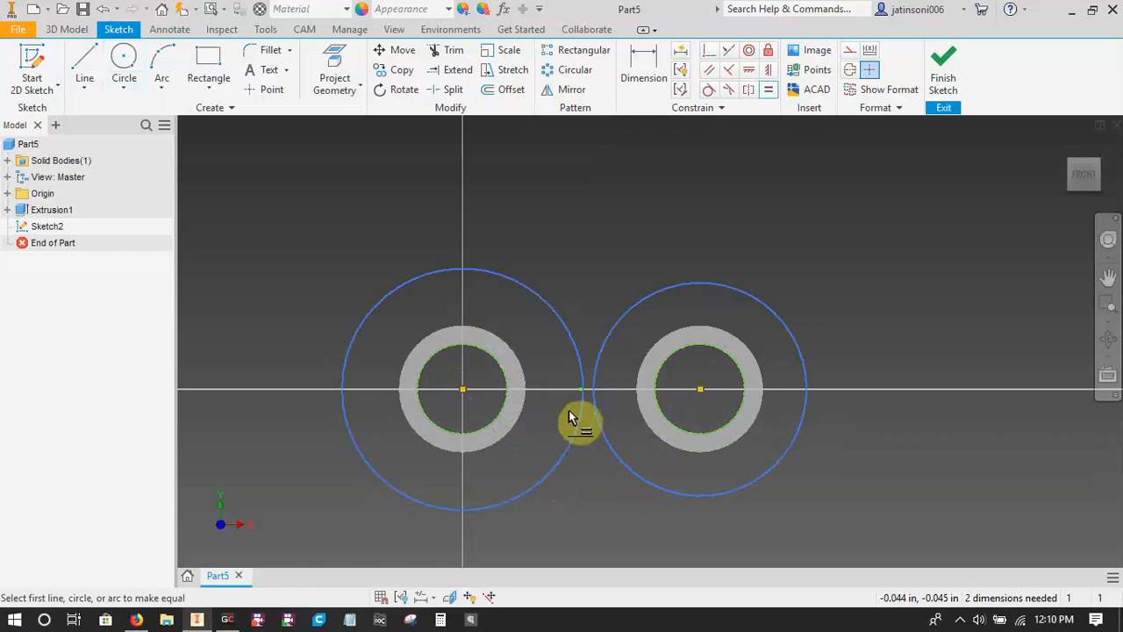
click(572, 417)
click(590, 396)
key(Escape)
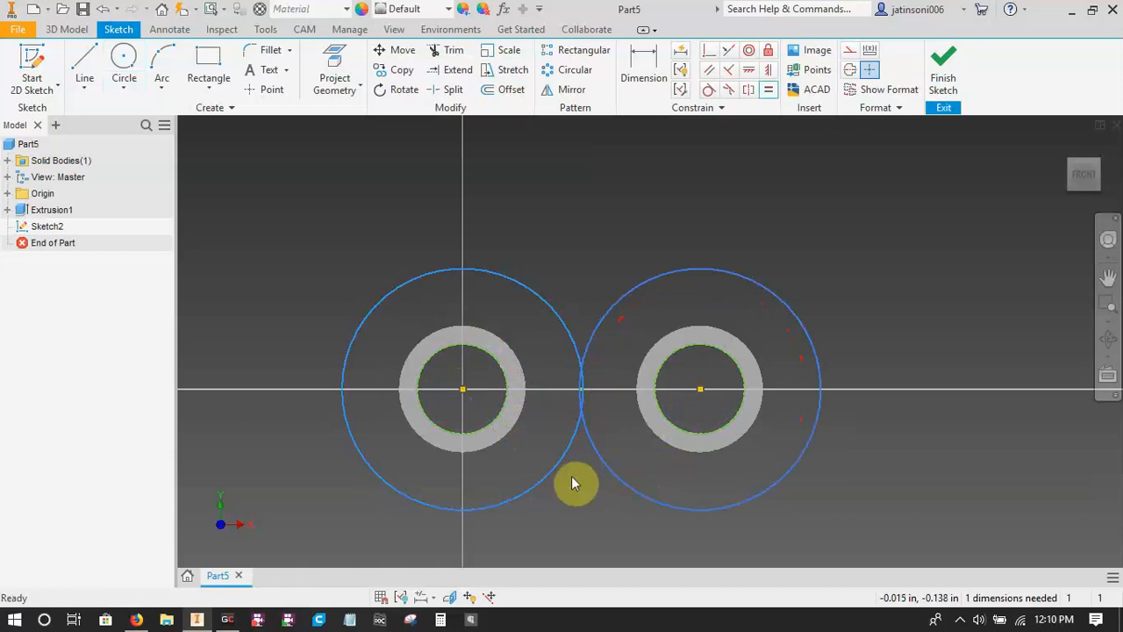
drag(574, 454, 539, 443)
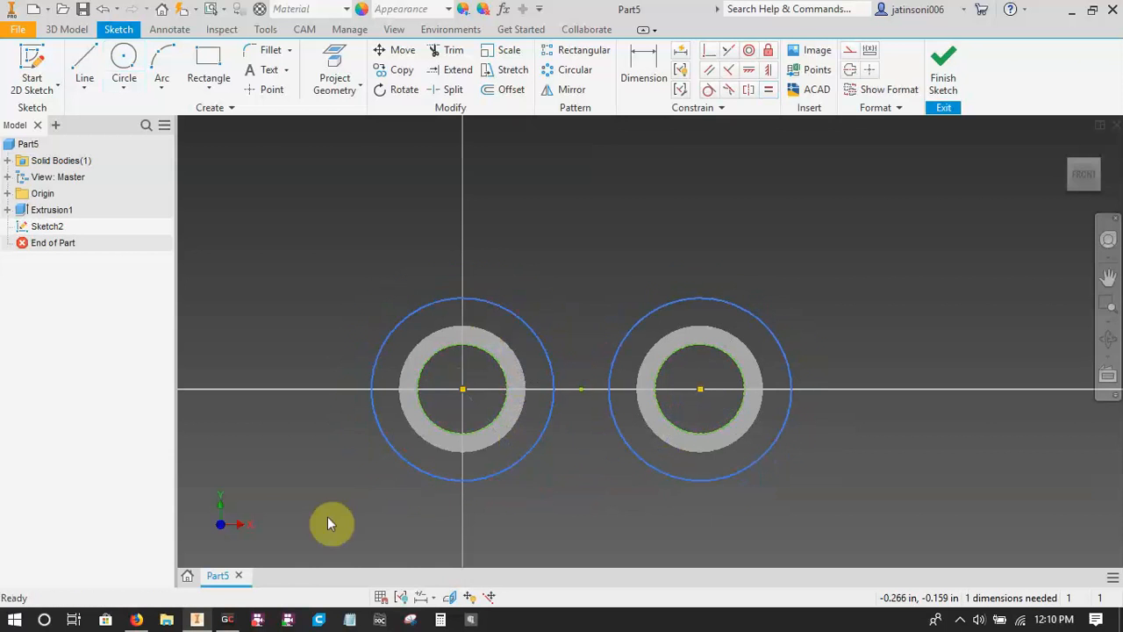
Look up the link plate height in the chain table and dimension the left large circle's diameter as a named plate parameter of 0.355 in.
click(136, 620)
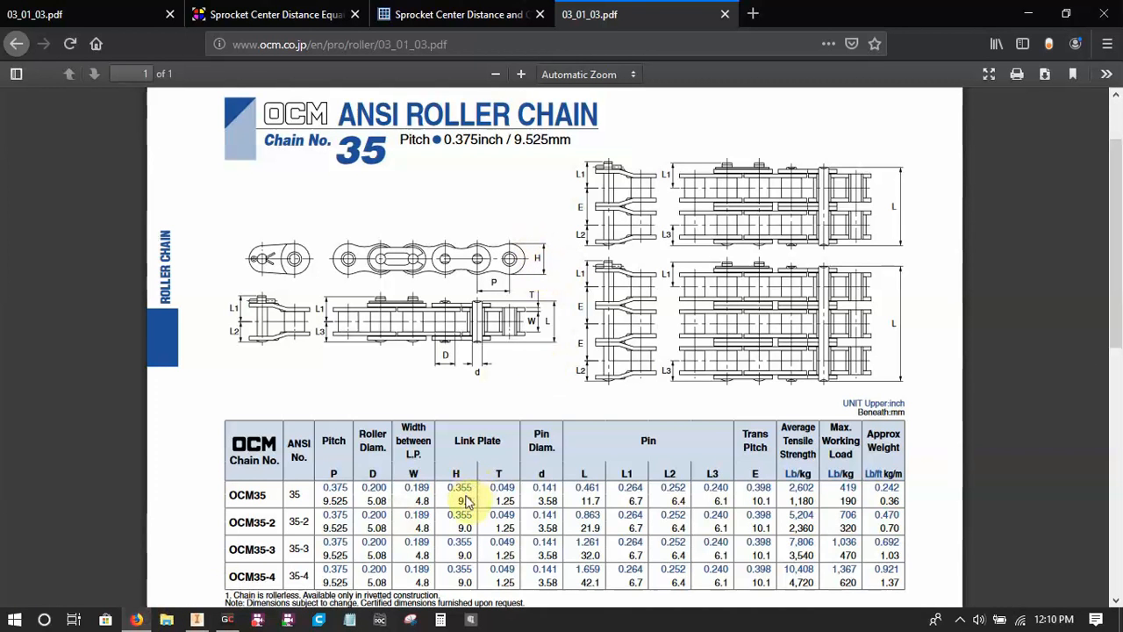
click(196, 619)
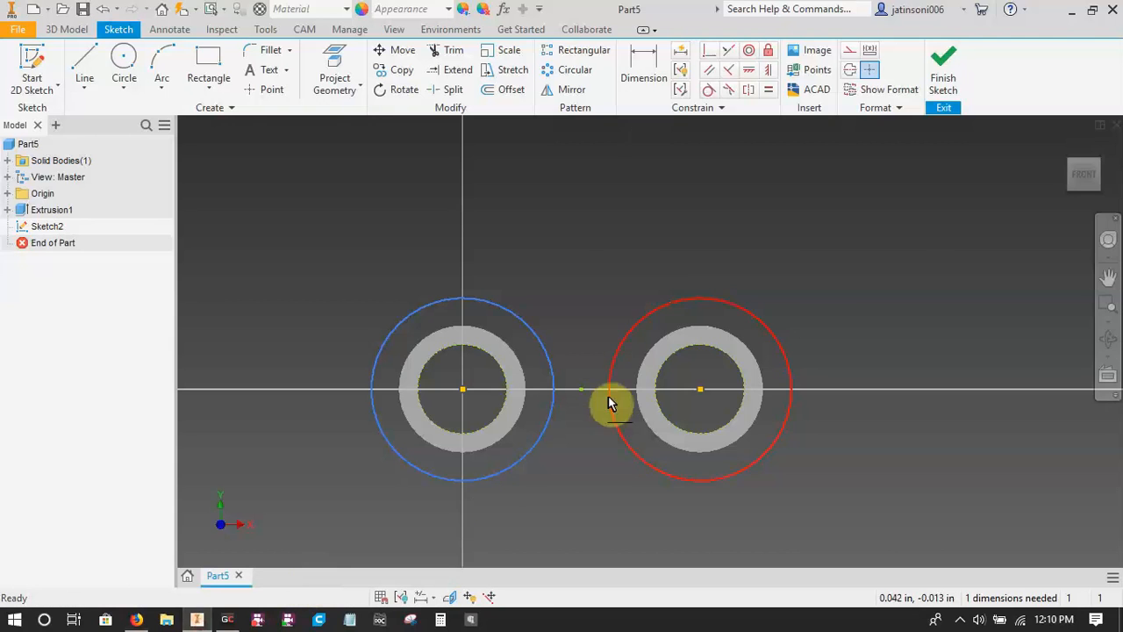
key(d)
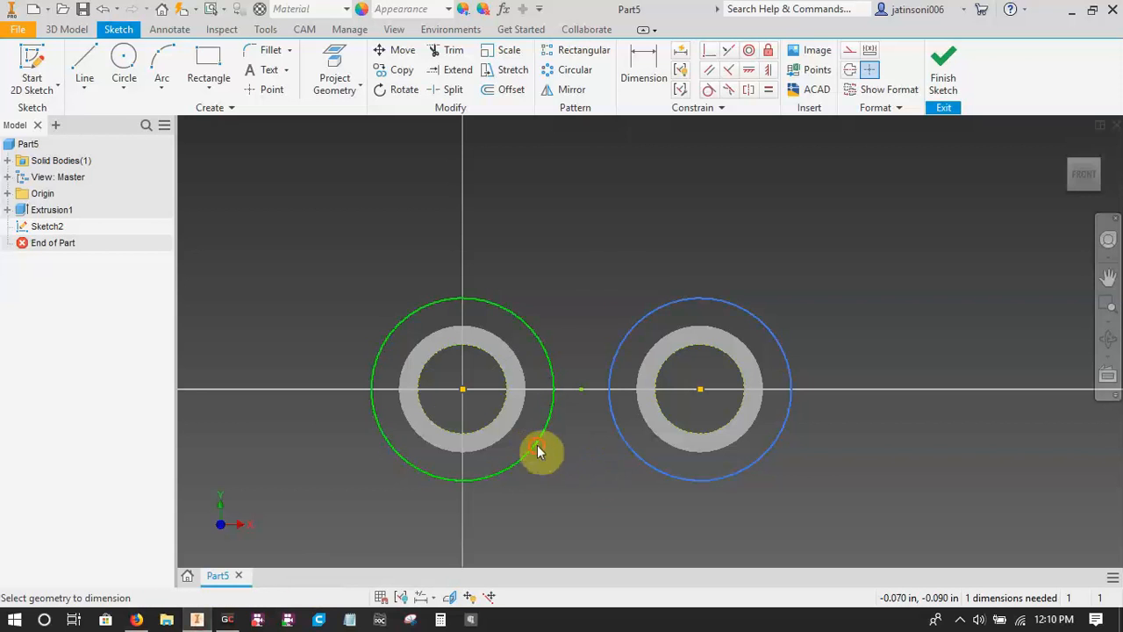
click(537, 450)
click(537, 227)
text(pla)
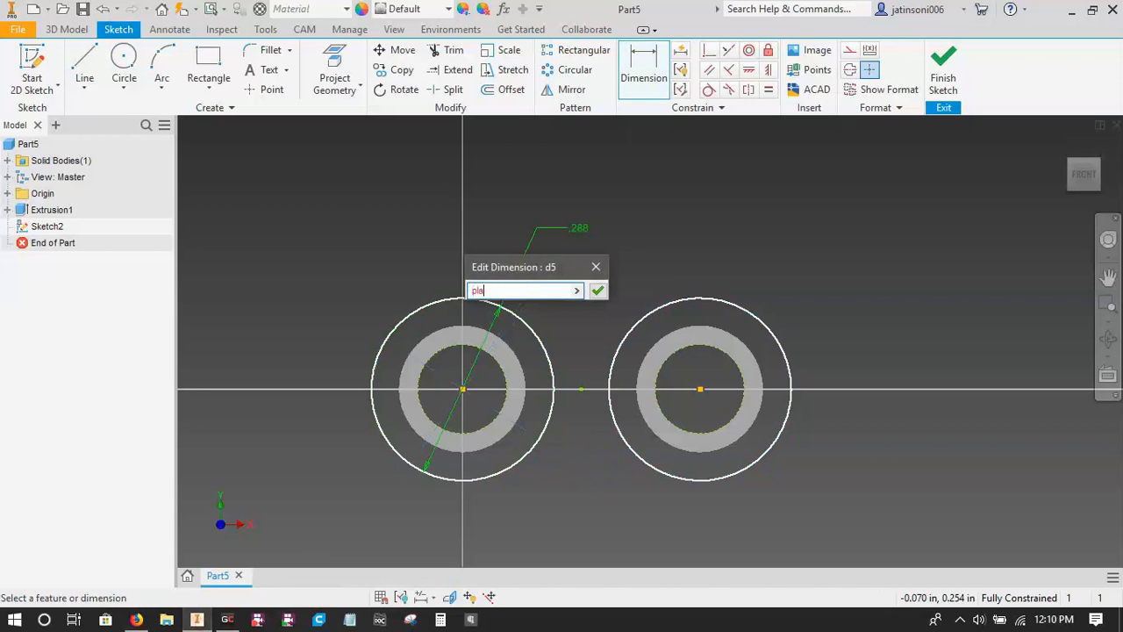
text(teheight=0.355)
key(Return)
Check the link plate outline in the chain drawing and draw two inward-curving three-point arcs joining the large circles above and below.
click(136, 619)
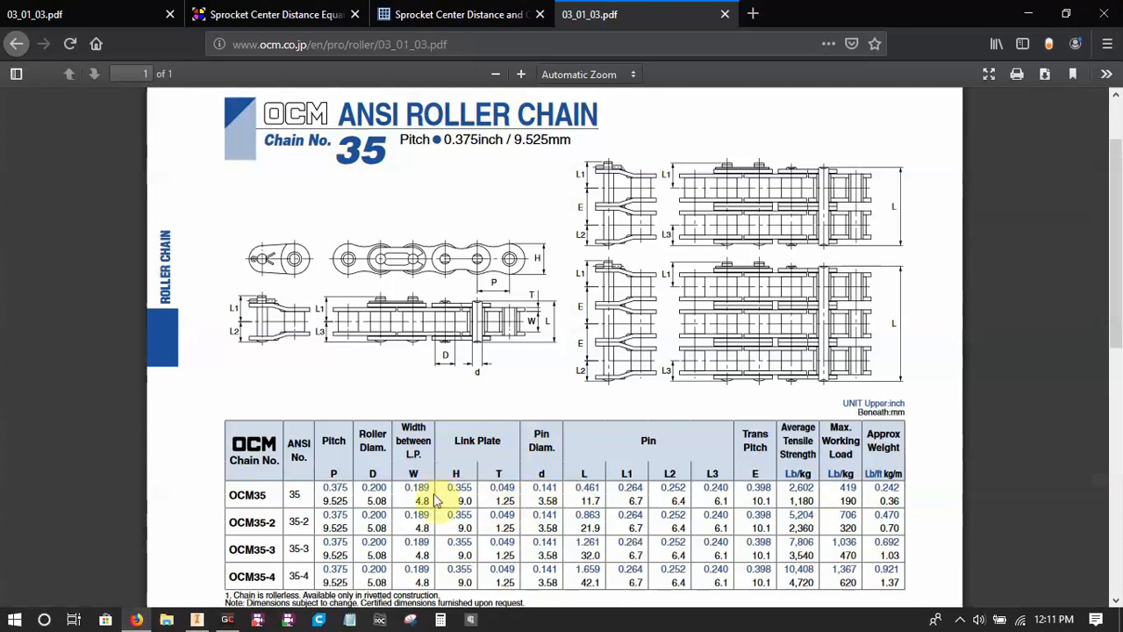
click(196, 619)
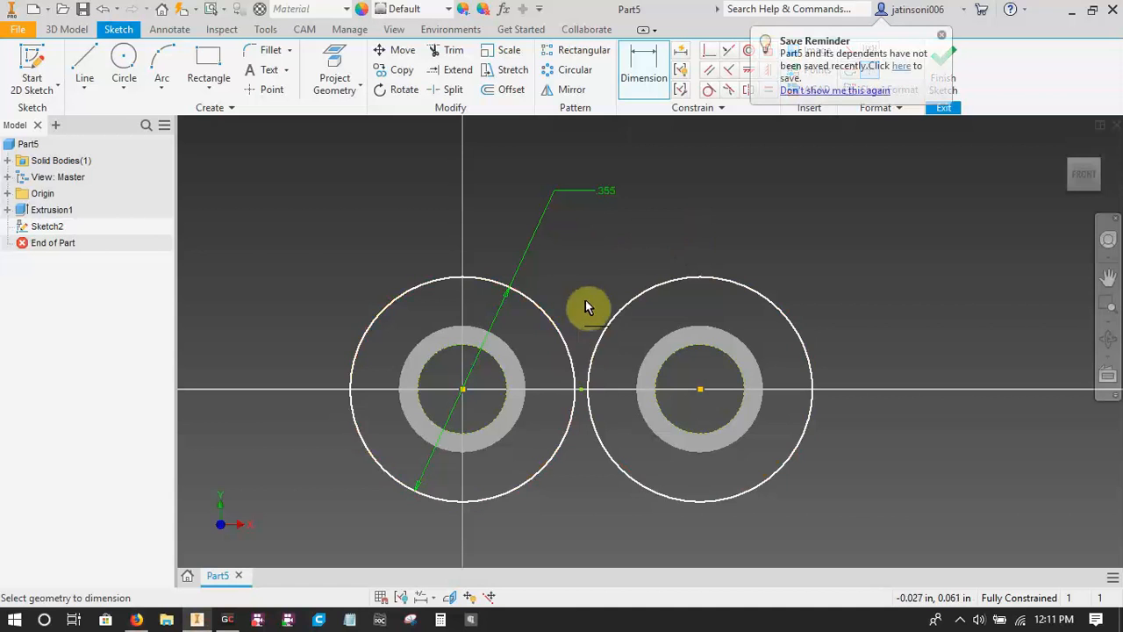
click(941, 35)
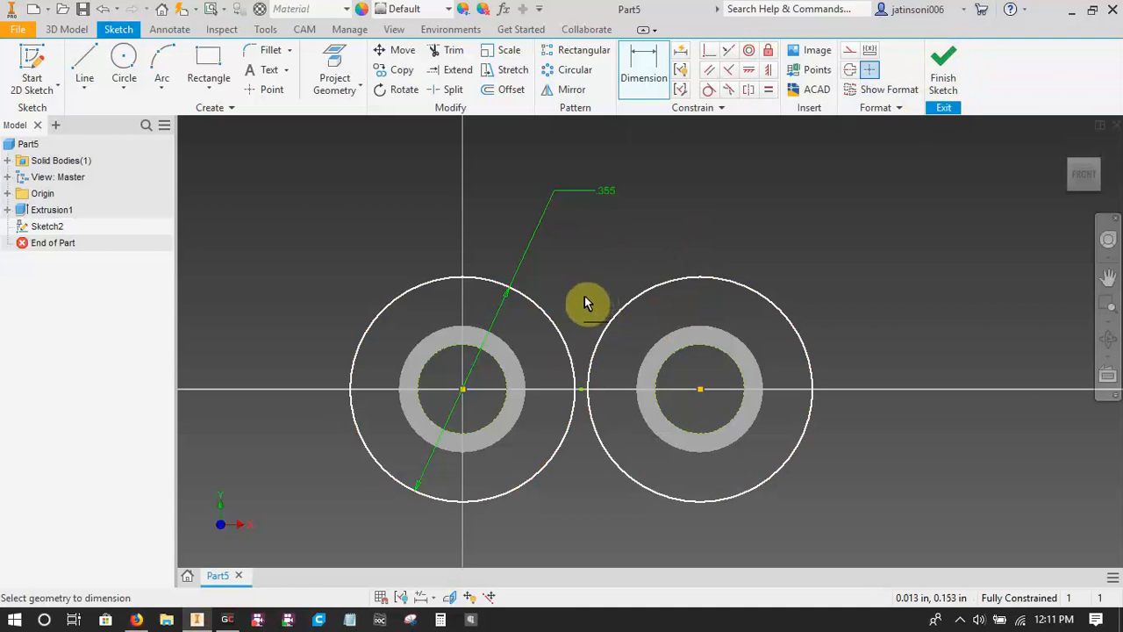
click(161, 70)
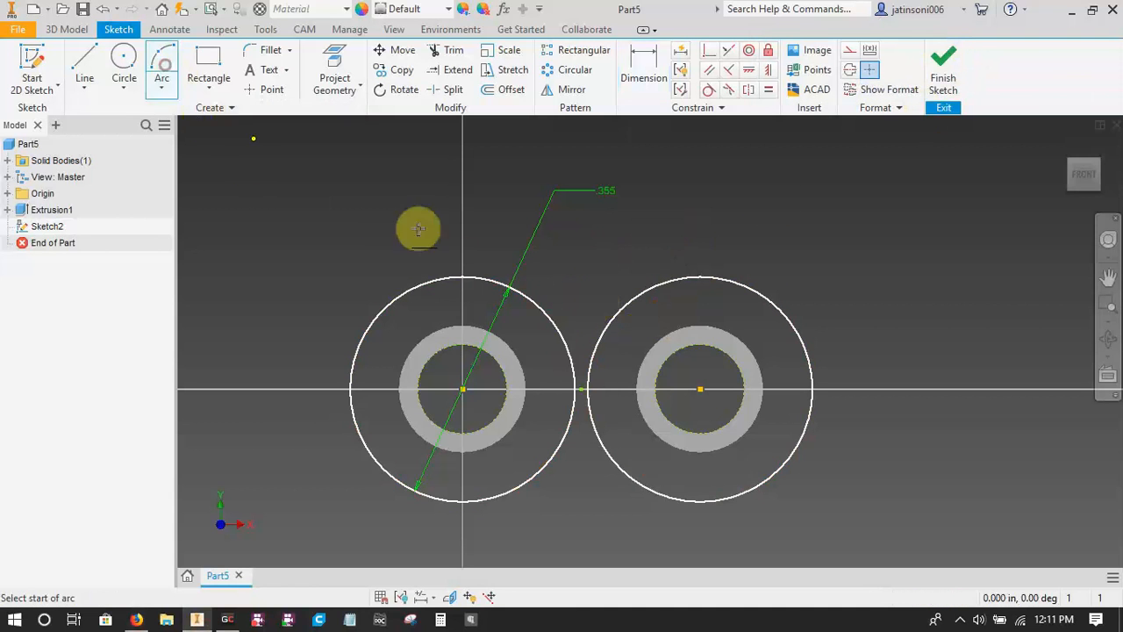
click(509, 291)
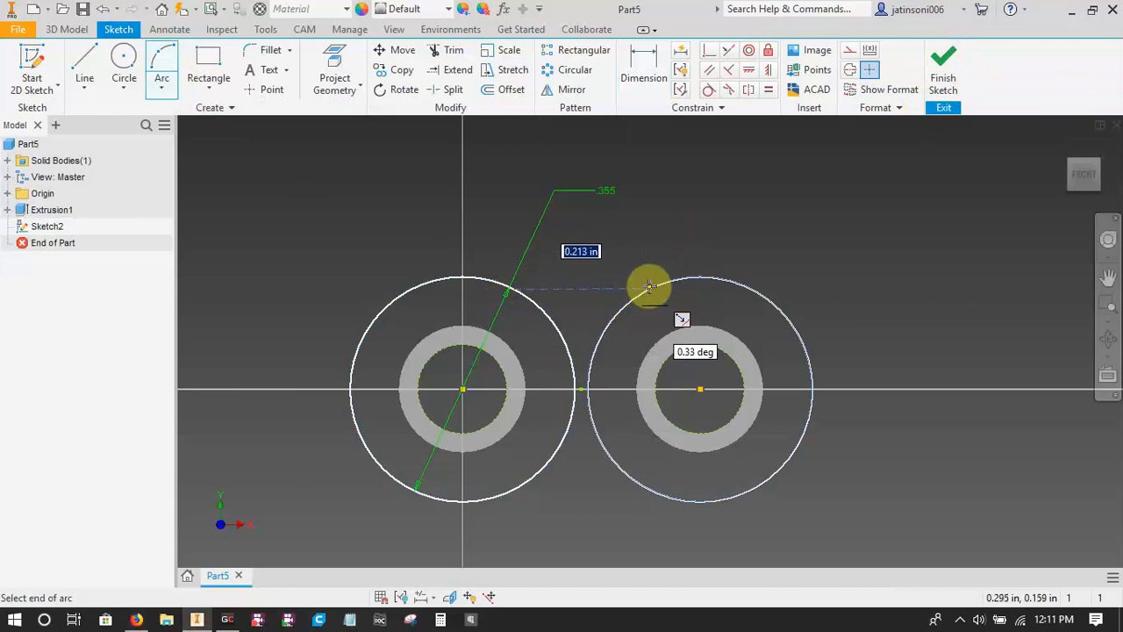
click(649, 287)
click(577, 309)
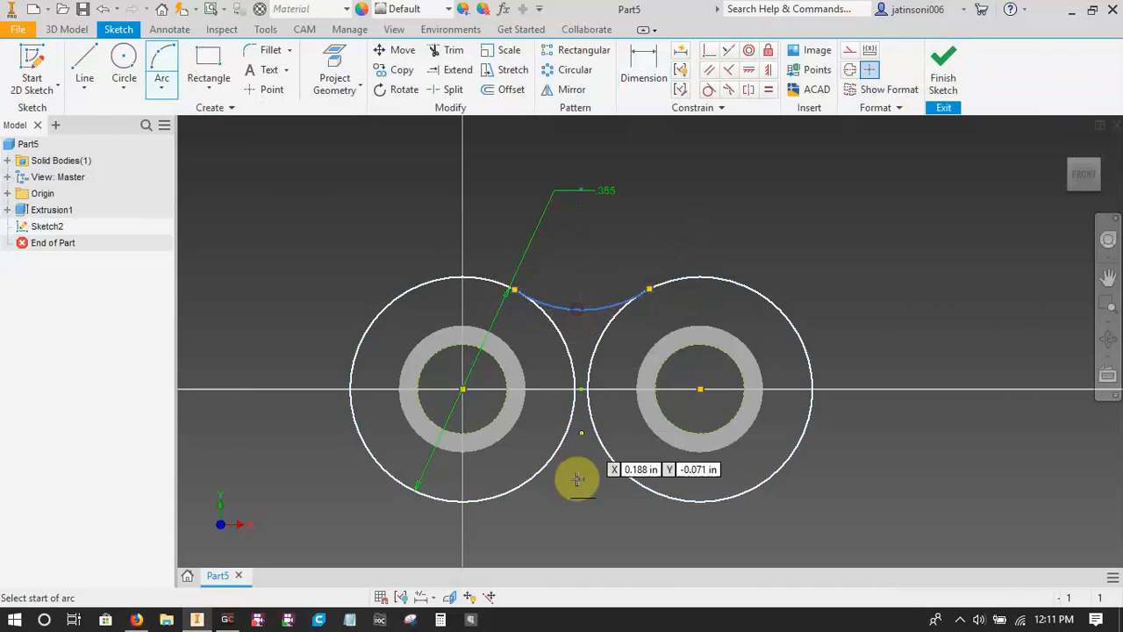
click(504, 496)
click(643, 485)
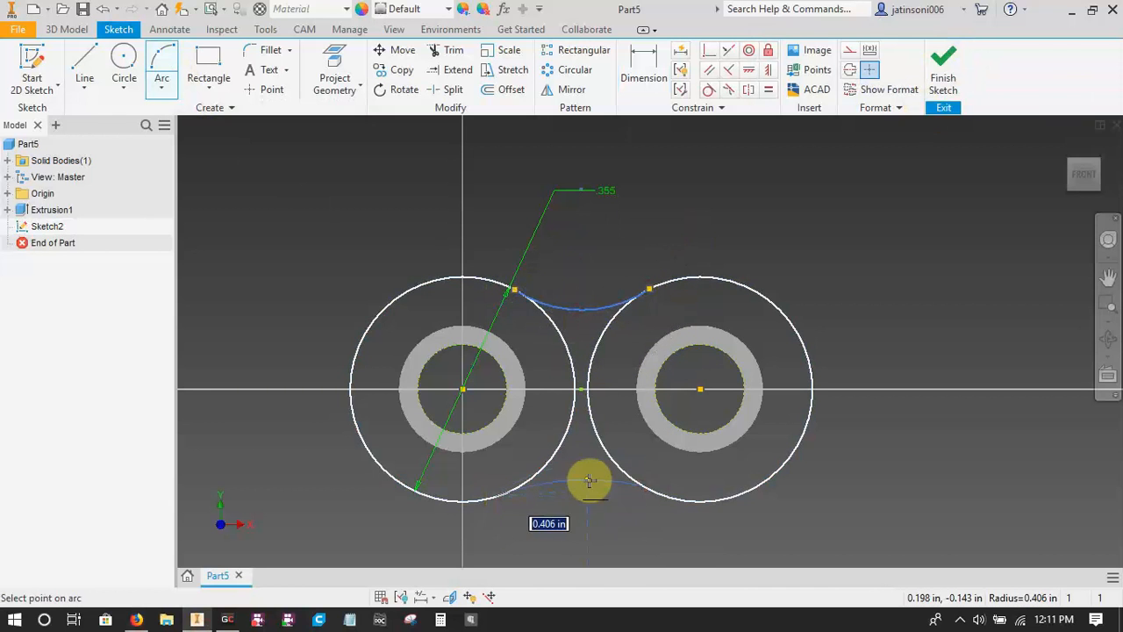
click(599, 482)
Apply Tangent constraints between both connecting arcs and the two large circles.
text(ta)
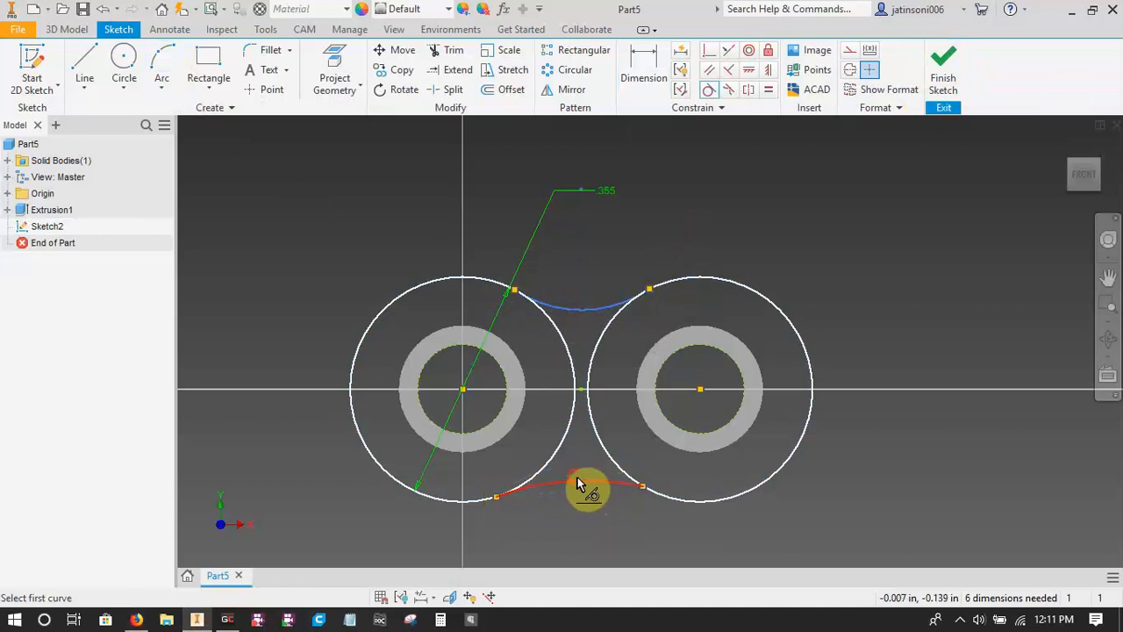
click(579, 482)
click(566, 449)
click(614, 459)
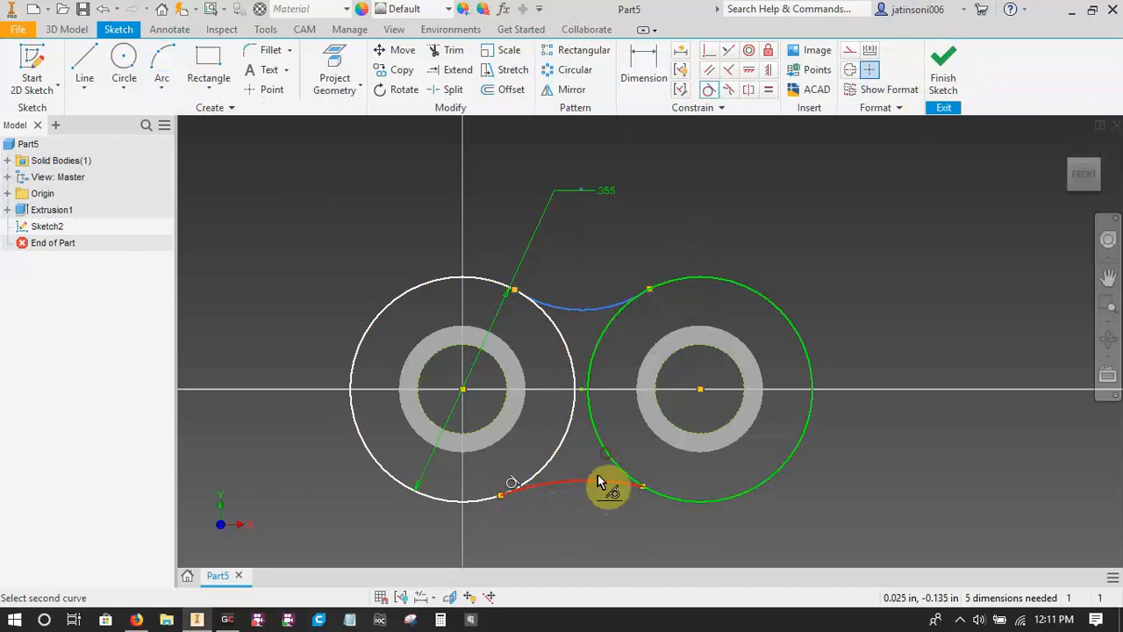
click(605, 482)
click(621, 305)
click(610, 326)
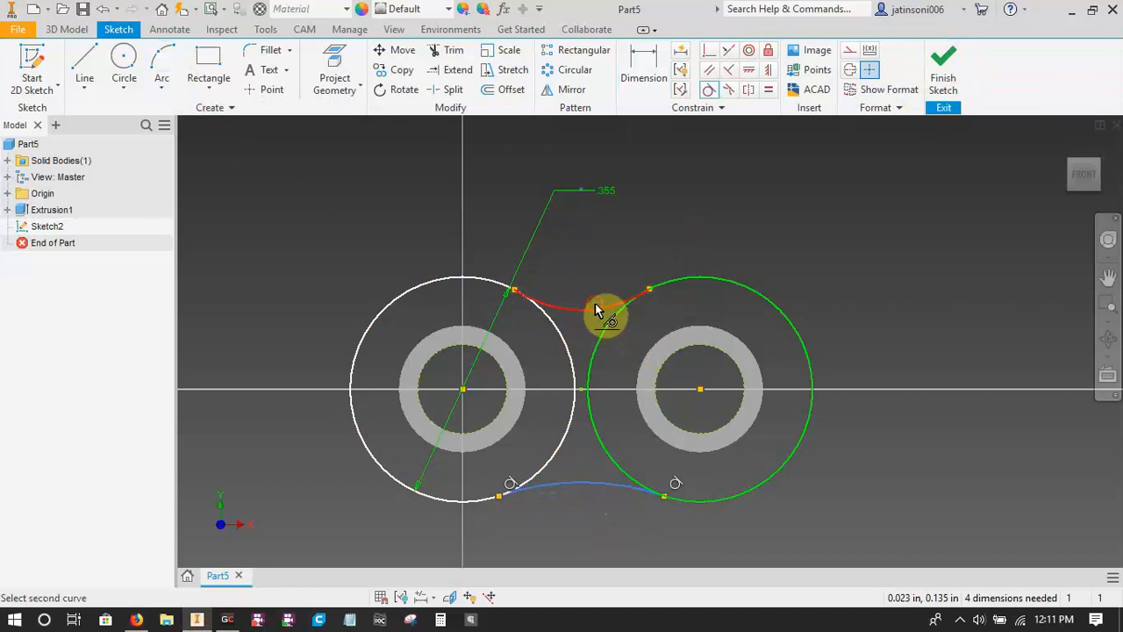
click(555, 335)
click(561, 309)
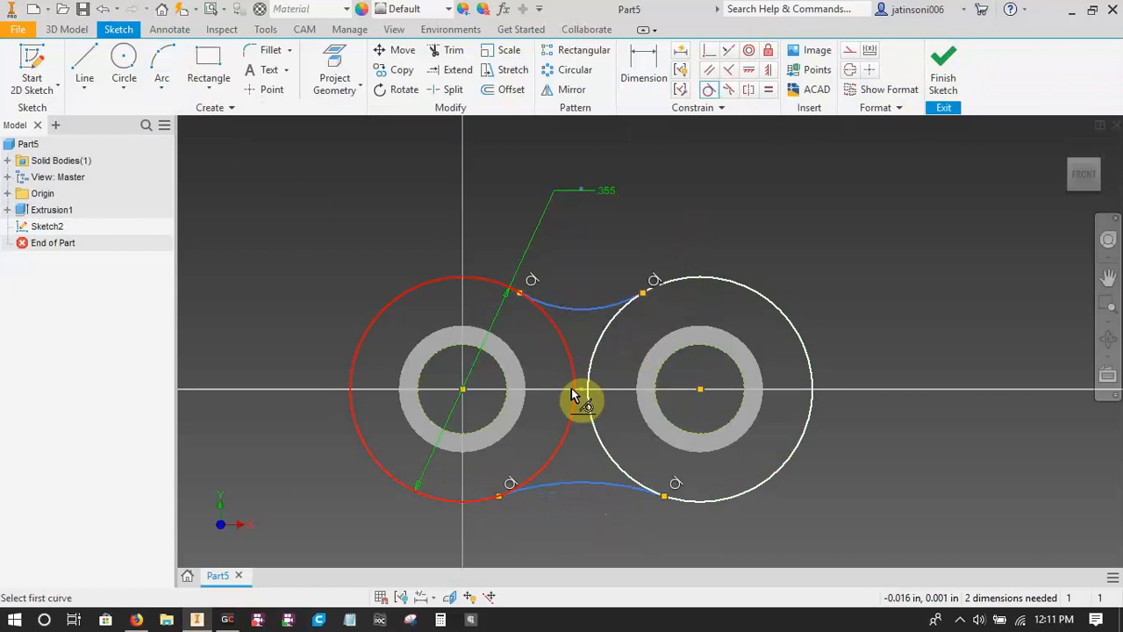
Apply an Equal constraint between the upper and lower connecting arcs.
key(=)
click(587, 308)
click(589, 483)
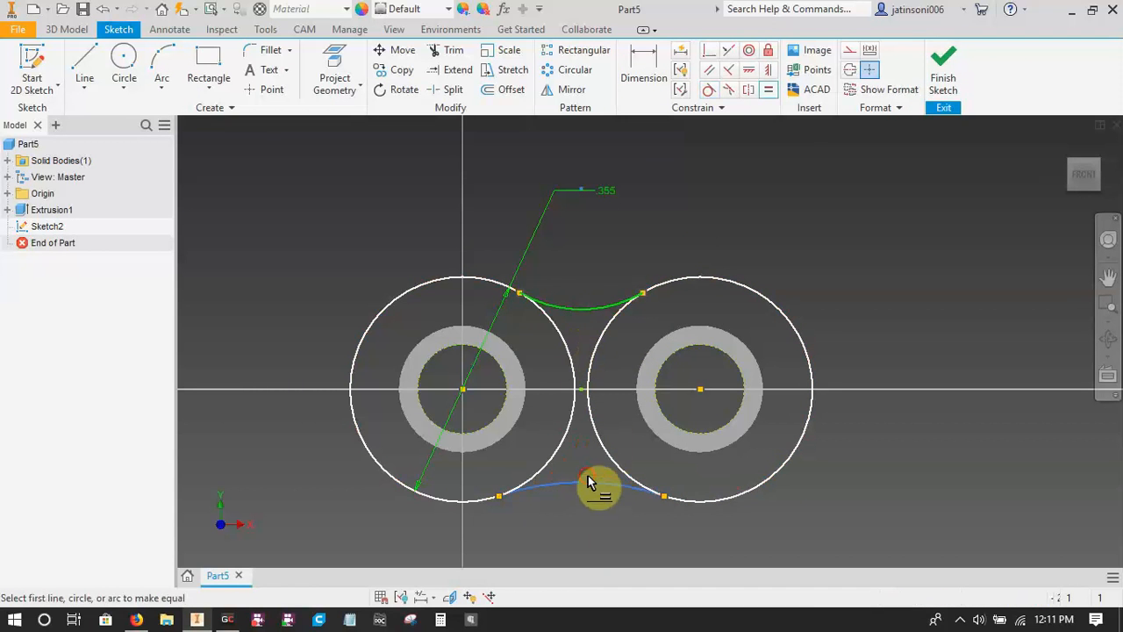
click(593, 484)
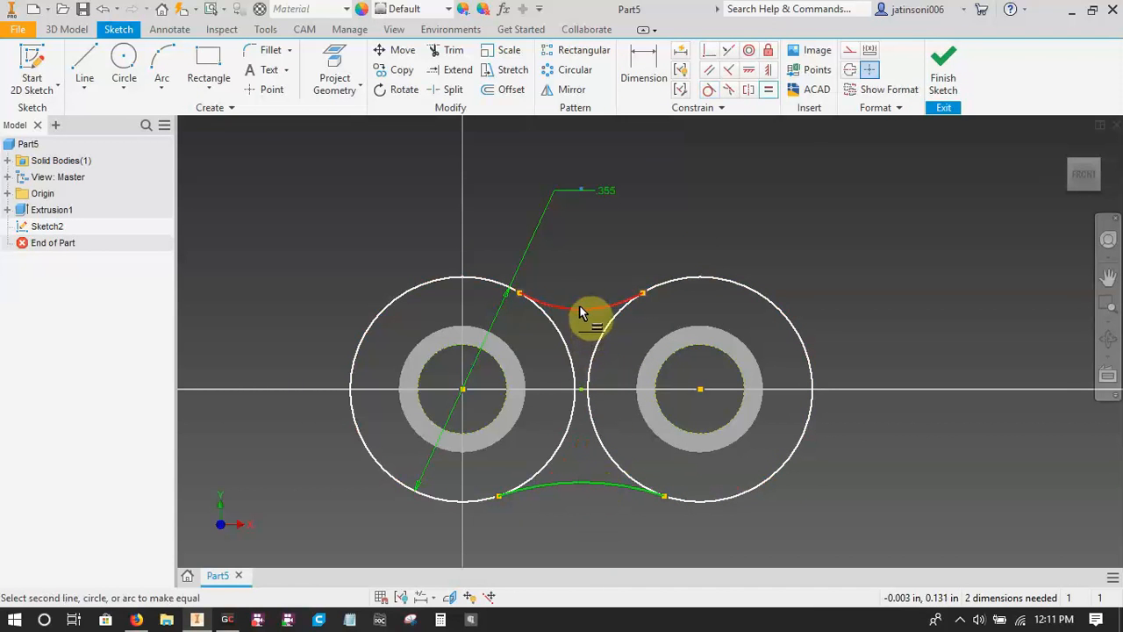
click(579, 305)
key(Escape)
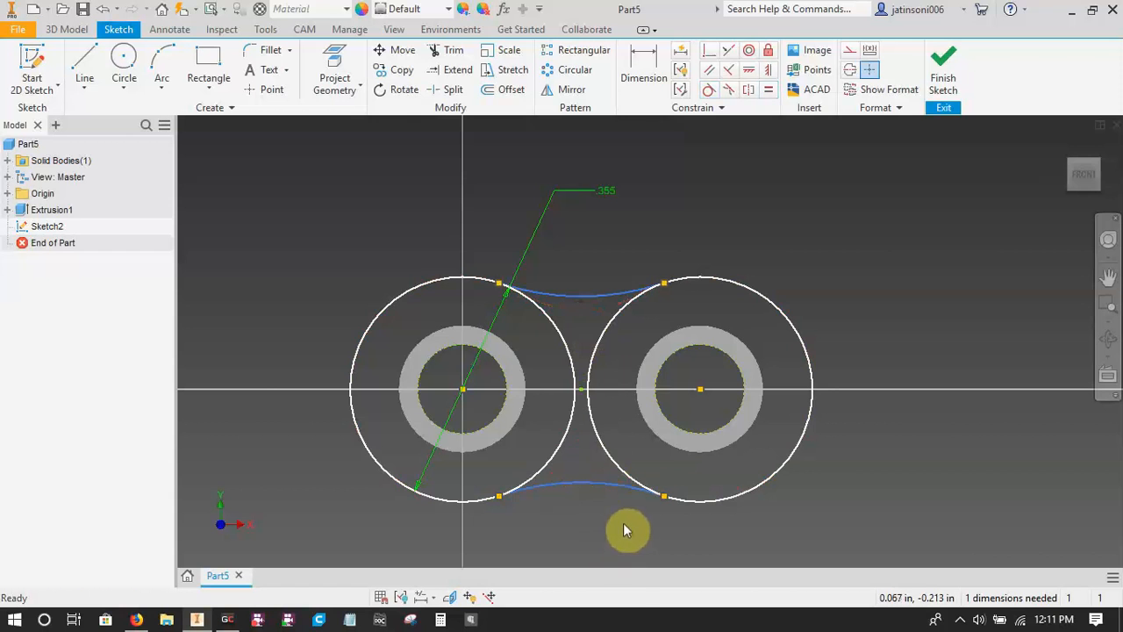
Dimension the lower connecting arc's radius with the pitch parameter, 0.375 in.
key(d)
click(601, 482)
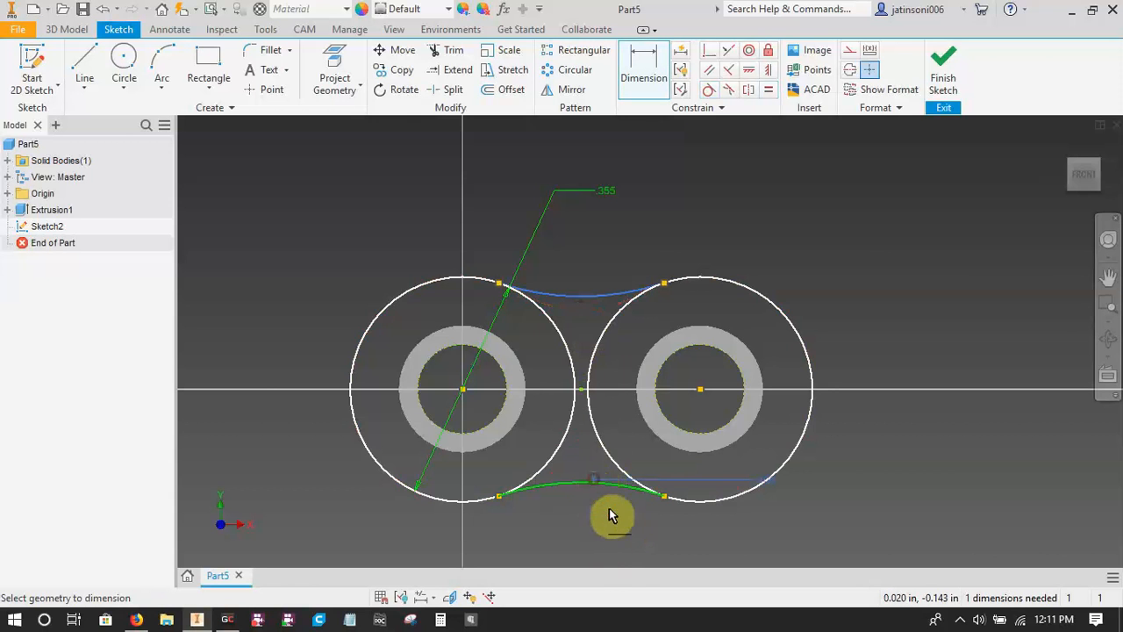
click(571, 515)
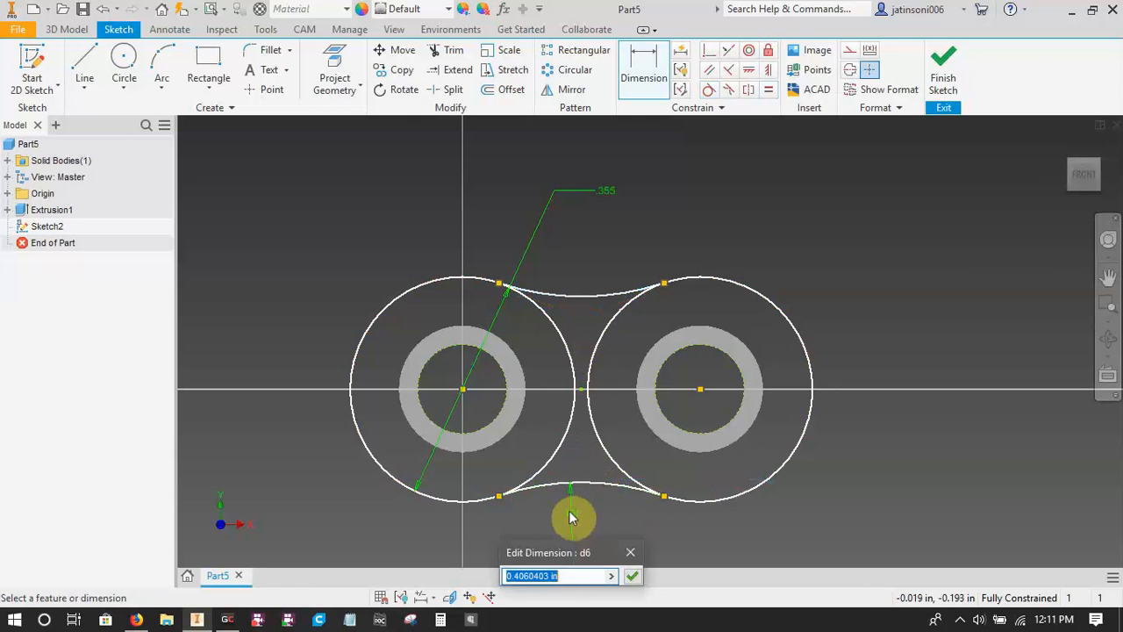
text(0.)
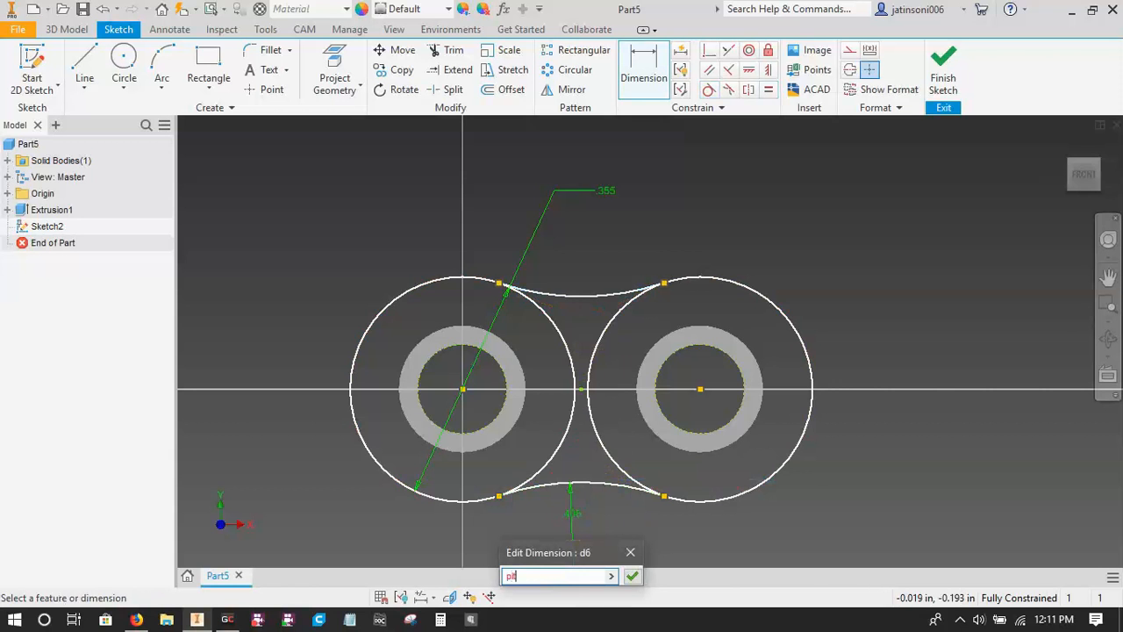
key(Return)
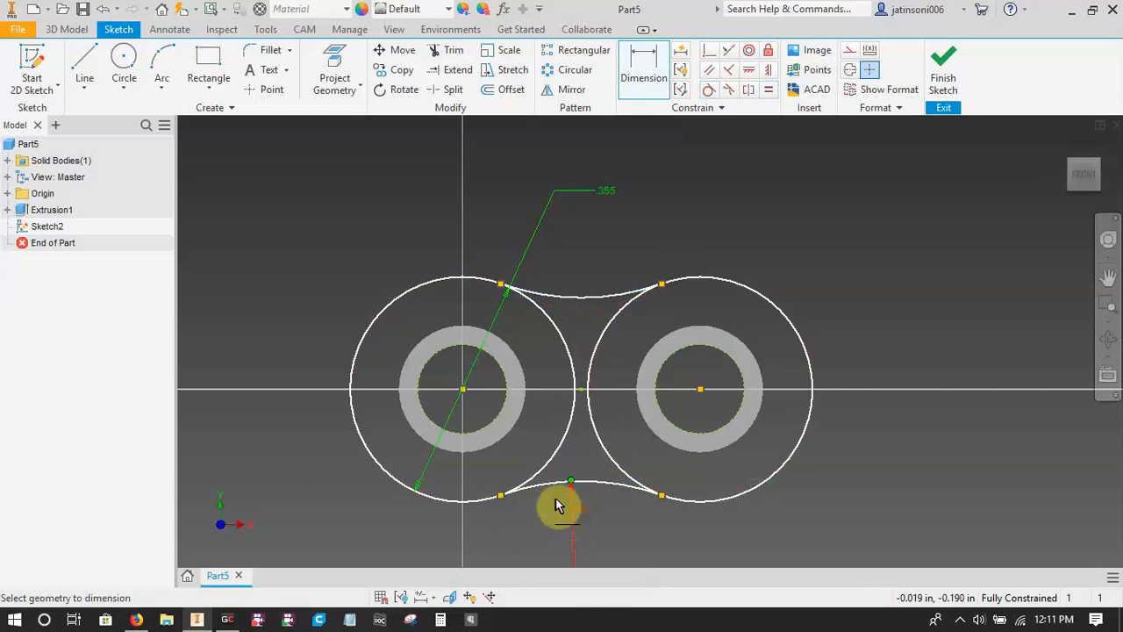
scroll(629, 533, down, 3)
middle_drag(626, 536, 621, 473)
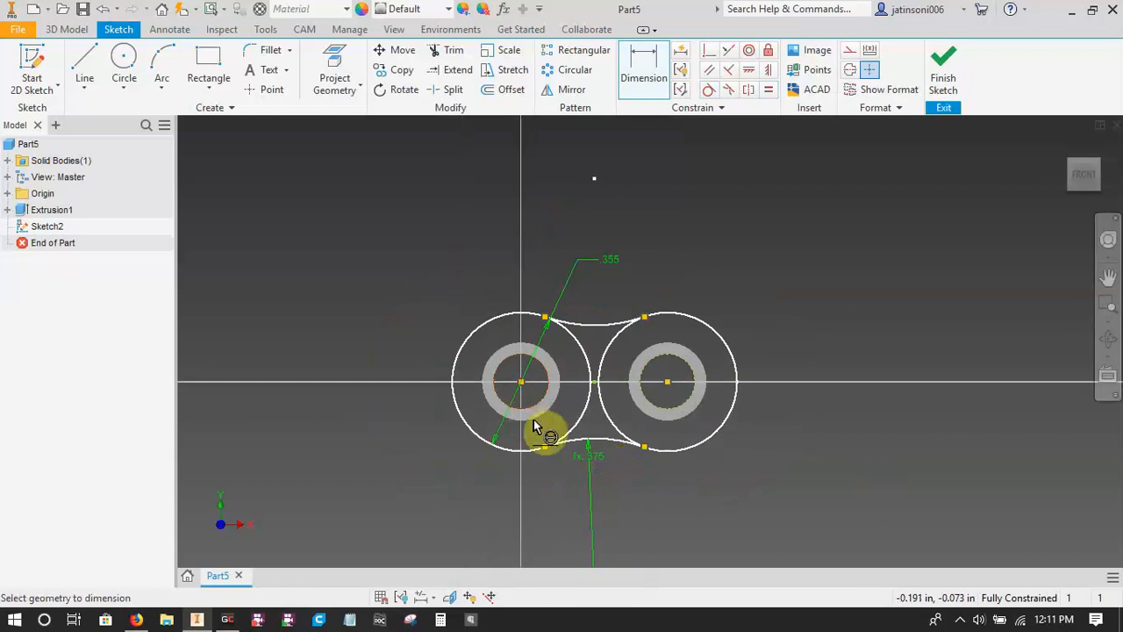
scroll(602, 427, up, 3)
key(Escape)
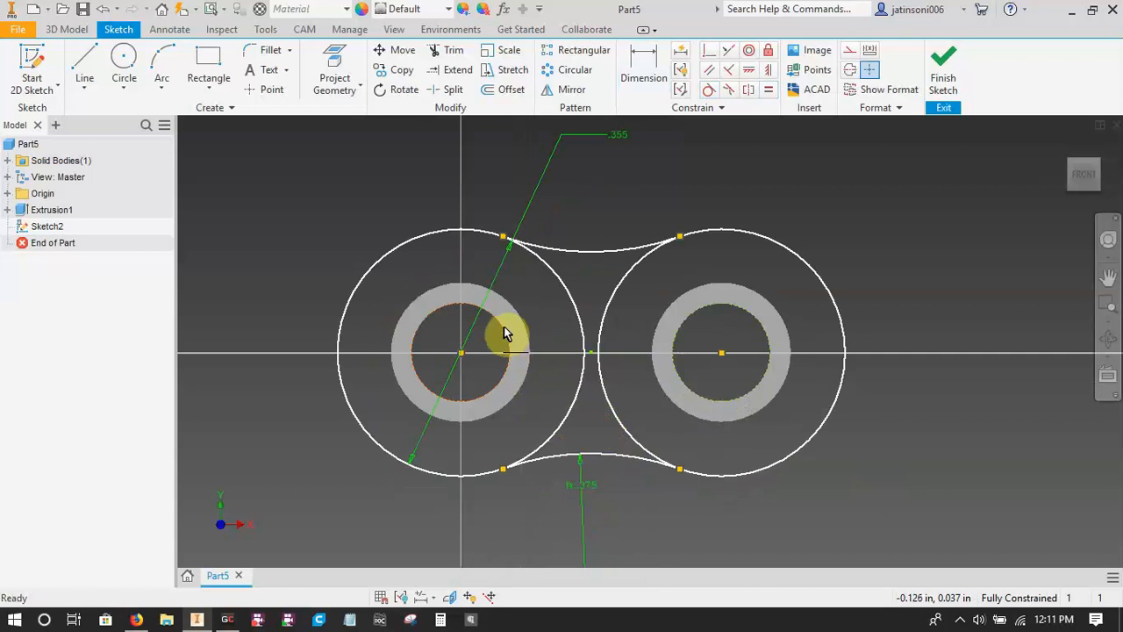
Finish the link plate sketch and look up the link plate thickness in the chain table.
click(682, 381)
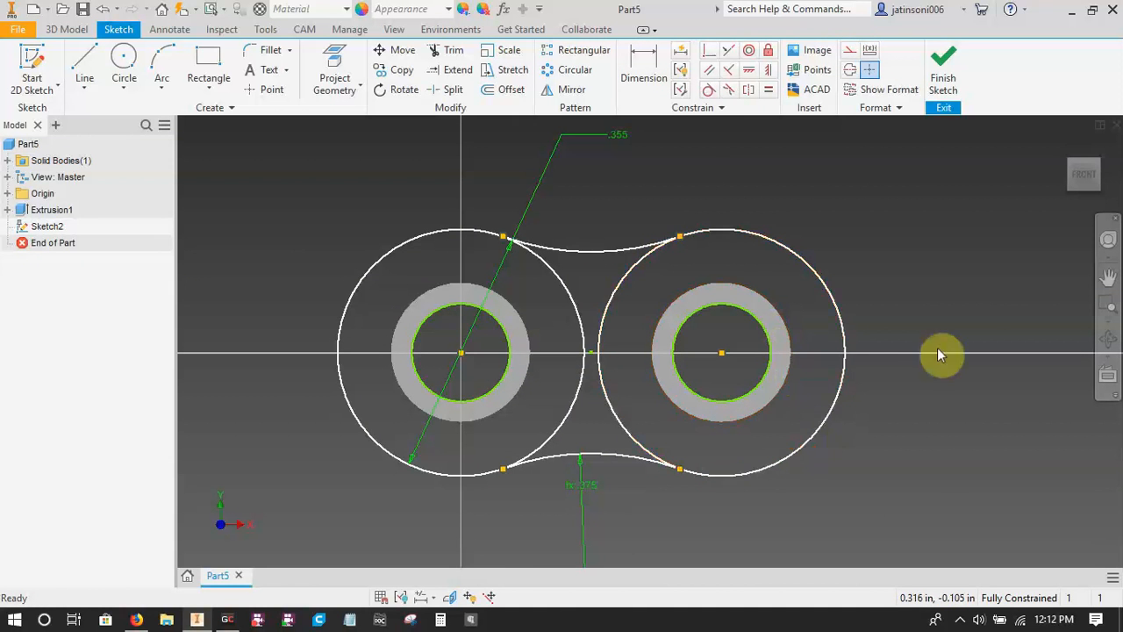
click(944, 84)
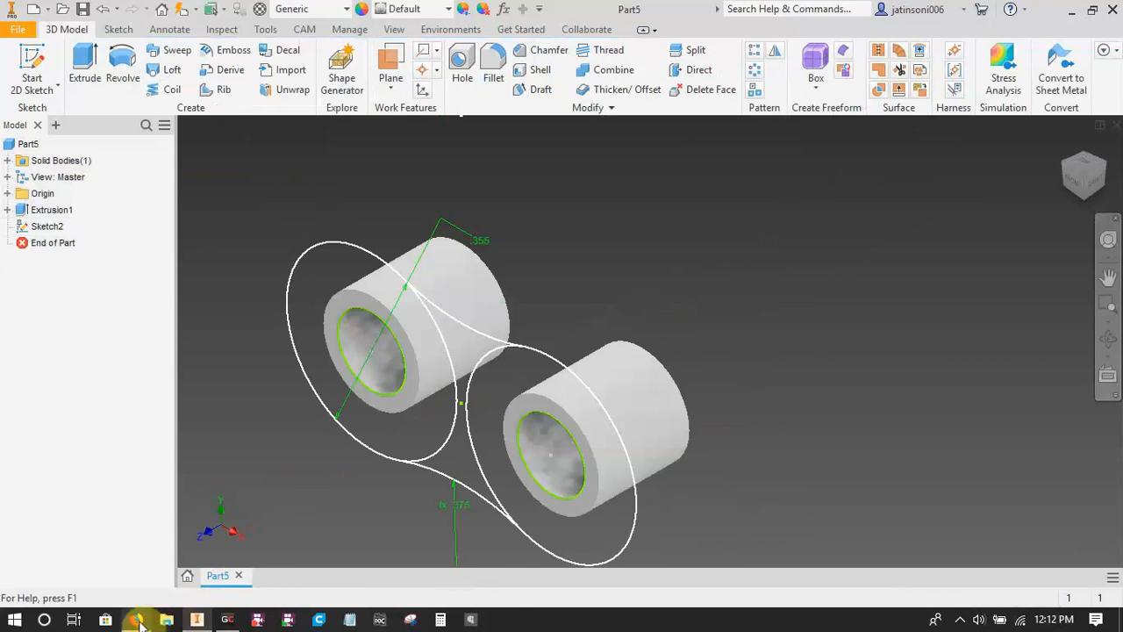
click(136, 619)
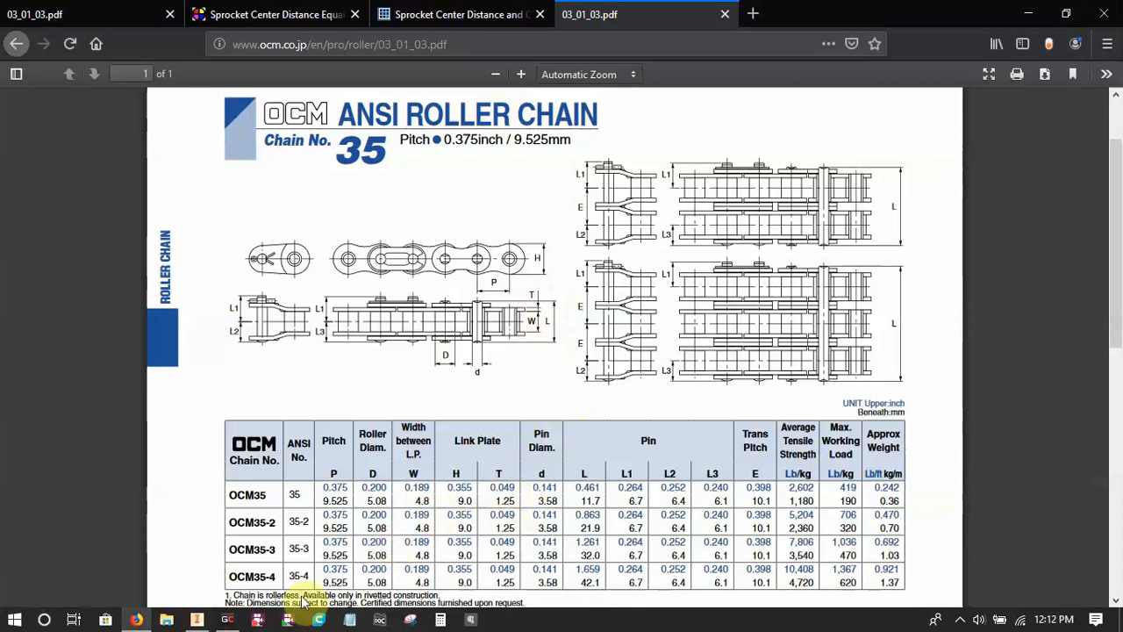
click(197, 620)
Extrude the three link plate profiles outward from the rollers, leaving the bores open, with the distance platewidth=0.049 in.
key(e)
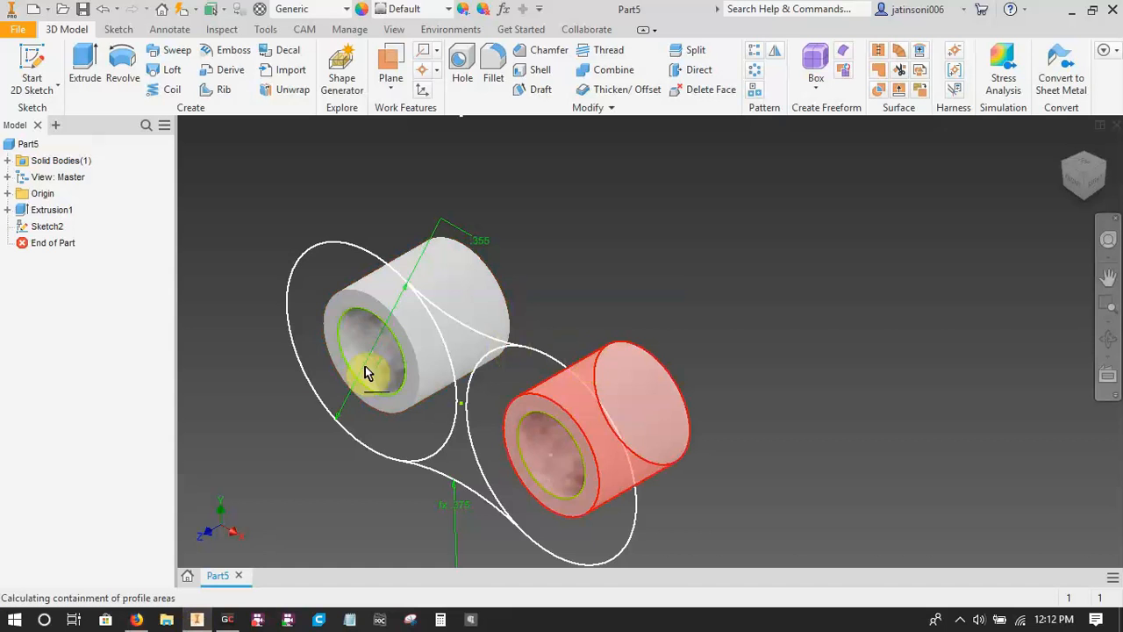
click(386, 270)
click(463, 342)
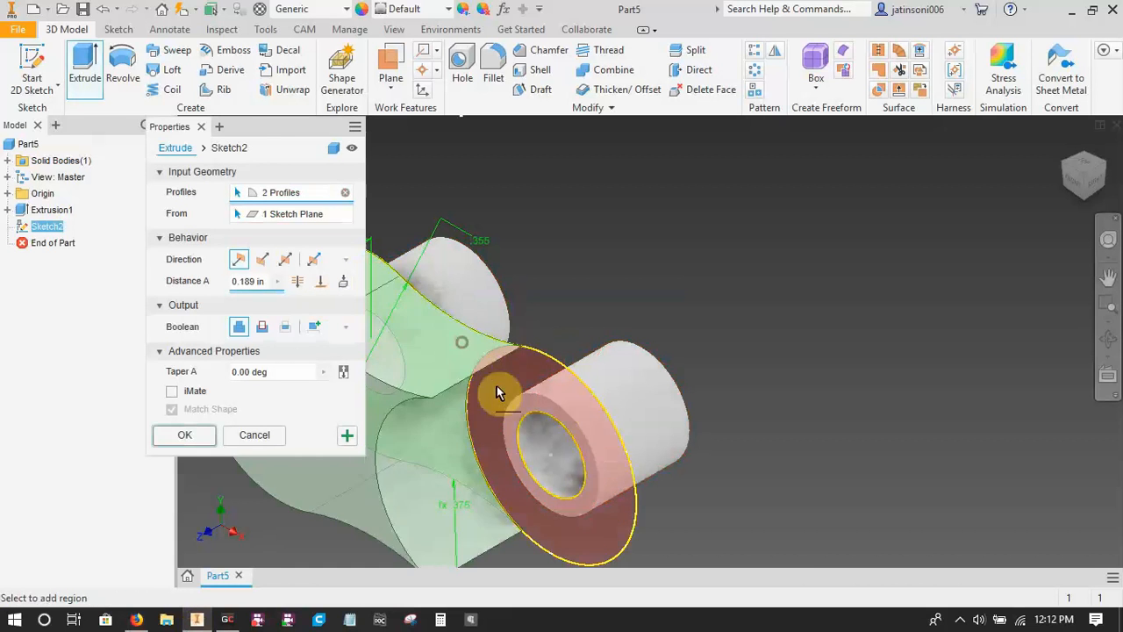
click(505, 395)
middle_drag(710, 315, 904, 277)
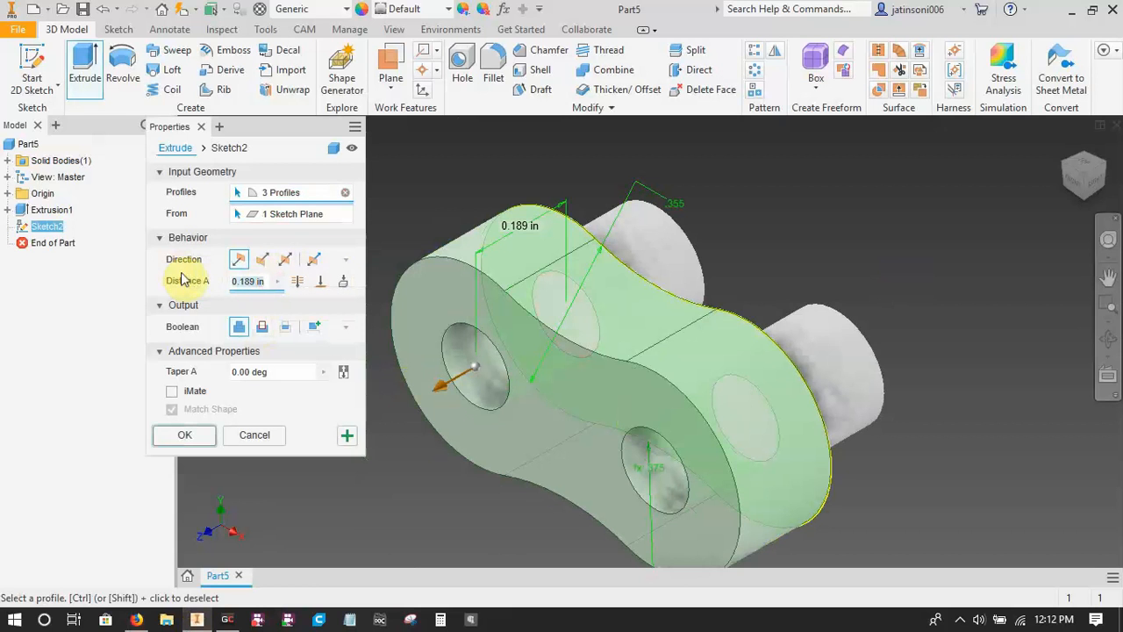
text(platew)
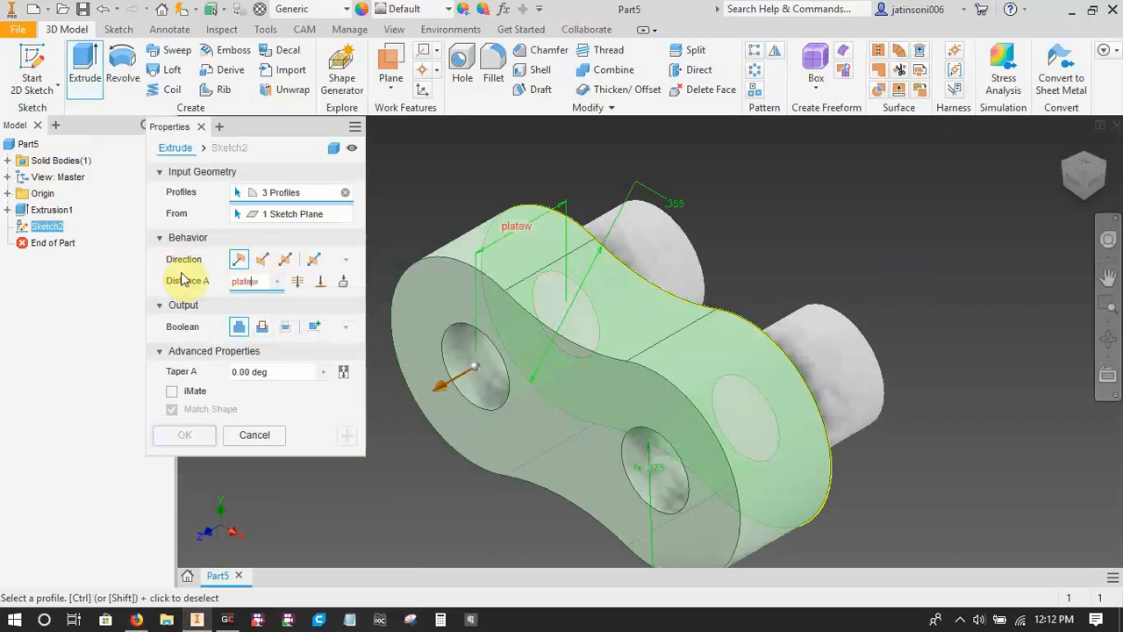
text(idth=0.0)
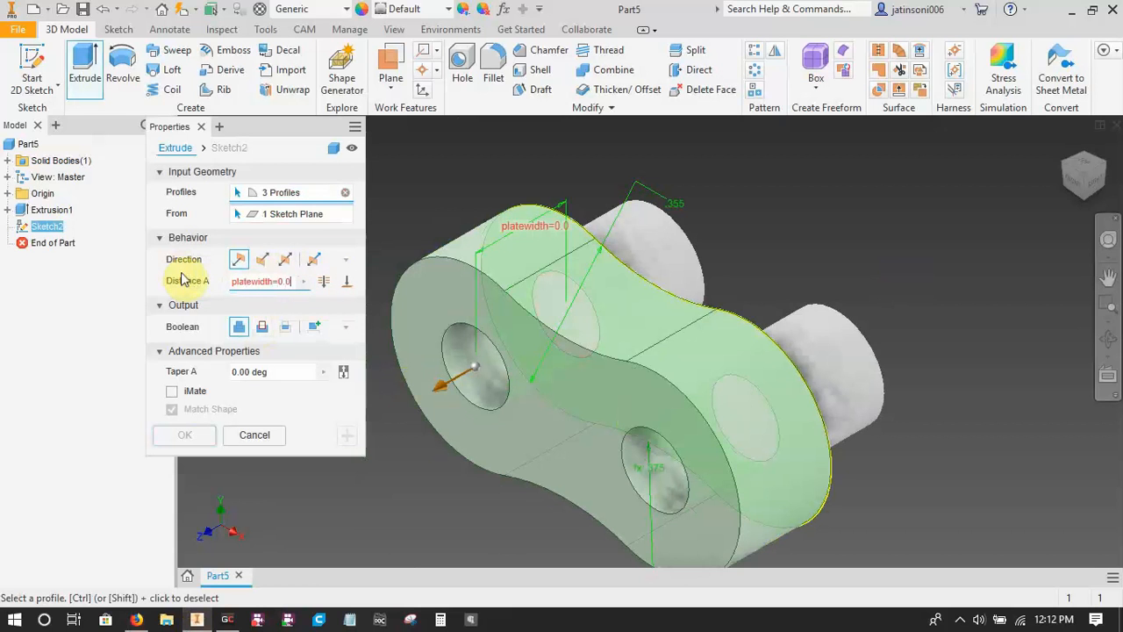
text(49)
click(191, 435)
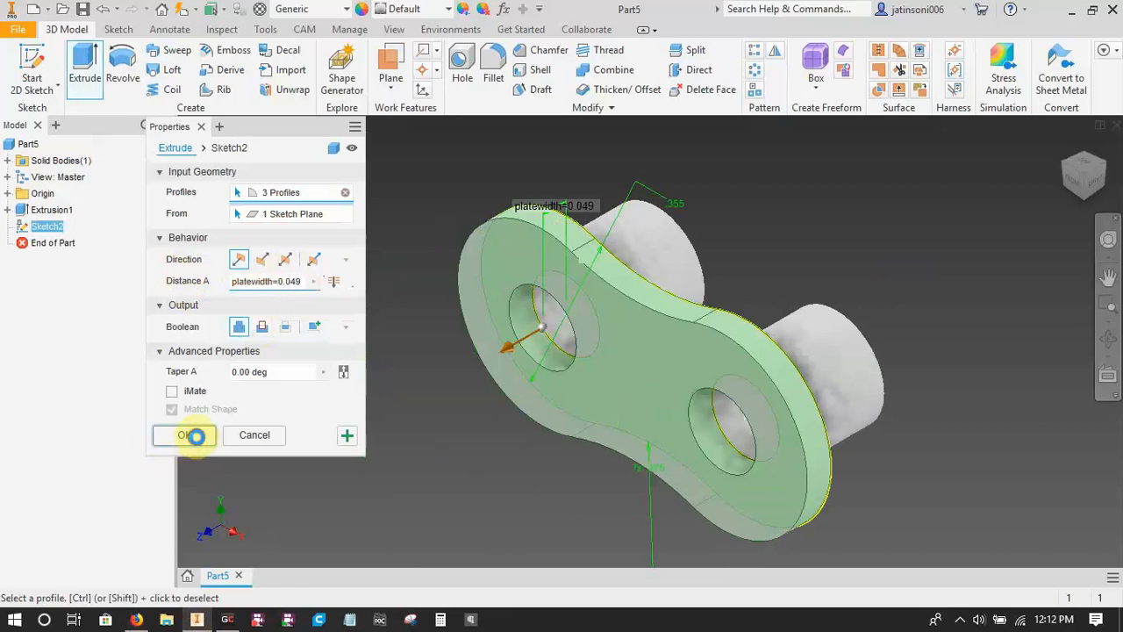
Rename the first extrusion in the model tree as Rollers and the second as Plate1.
shift+middle_drag(613, 457, 557, 480)
drag(553, 497, 586, 481)
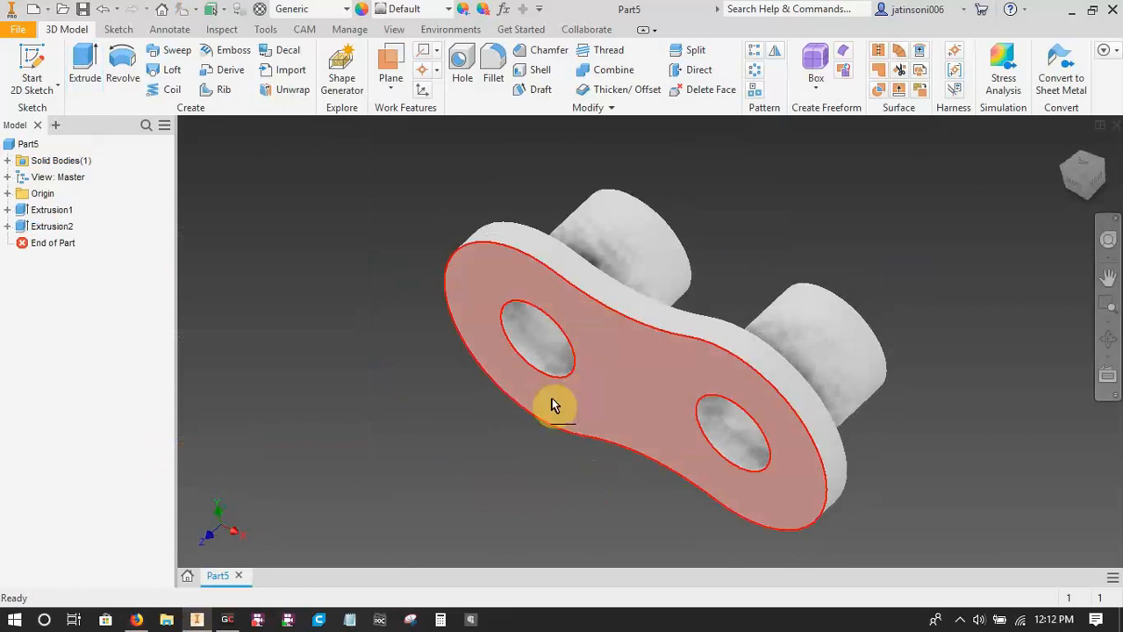
click(53, 214)
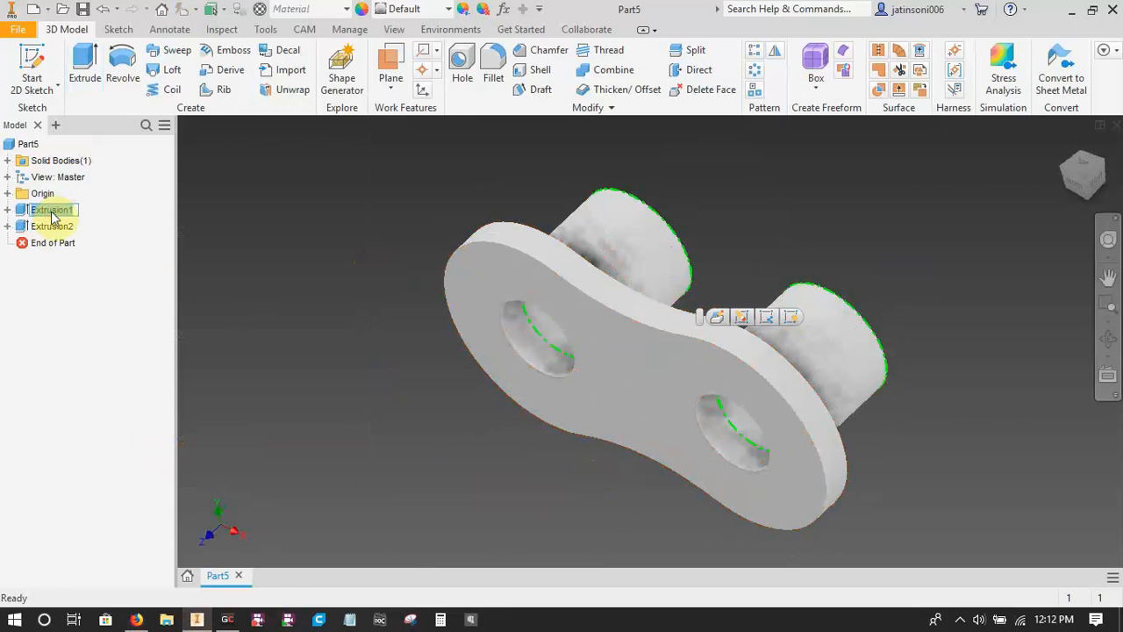
text(Roller)
key(Return)
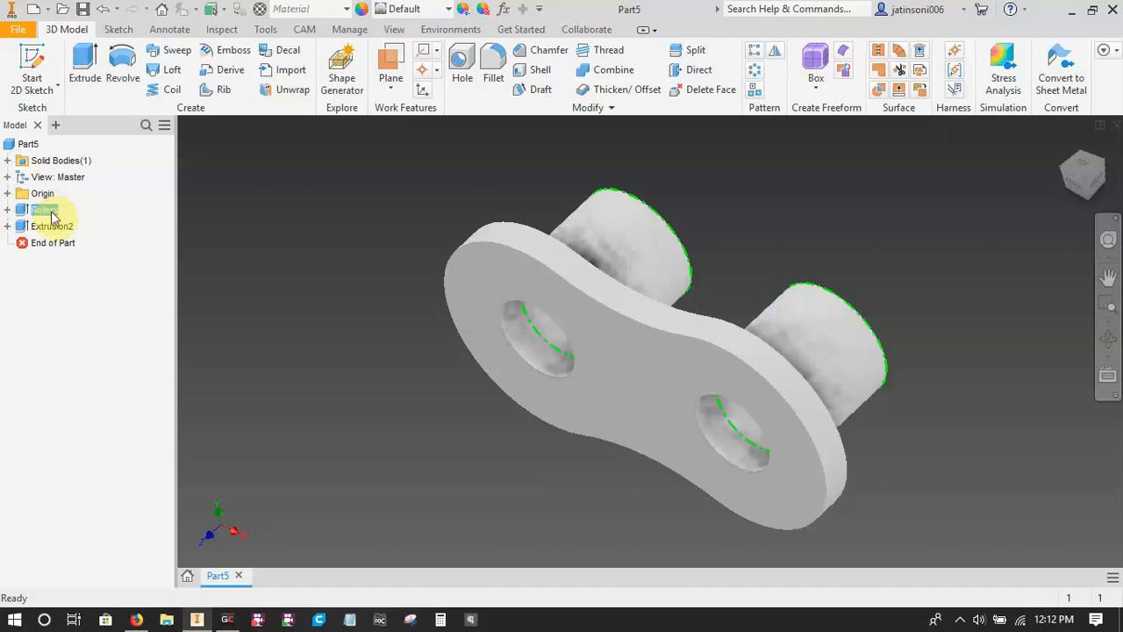
click(49, 227)
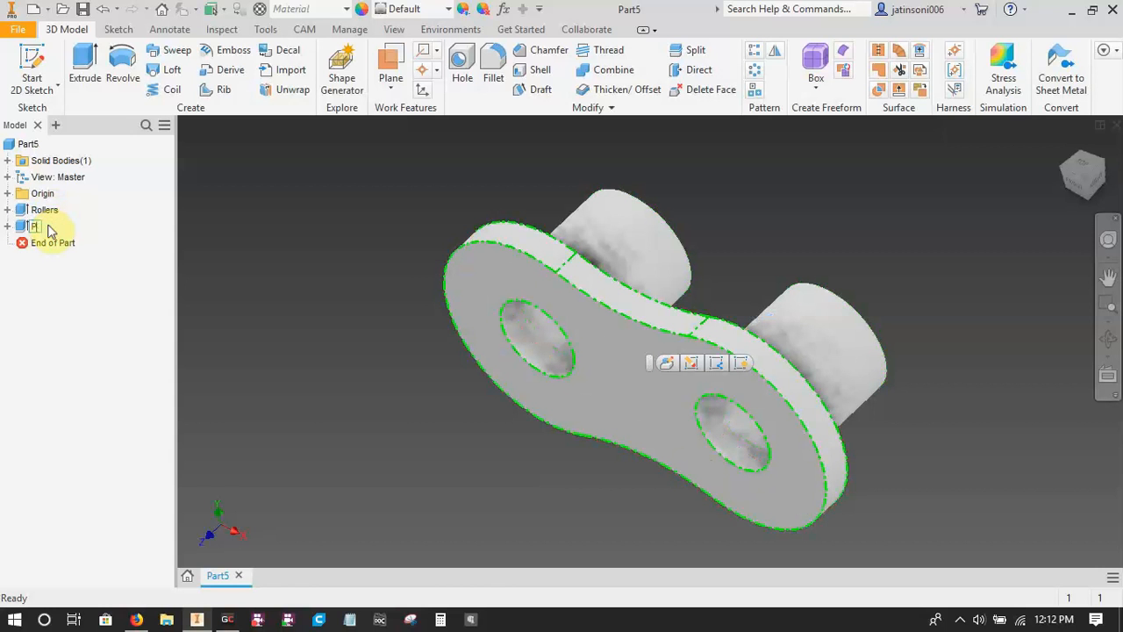
key(Return)
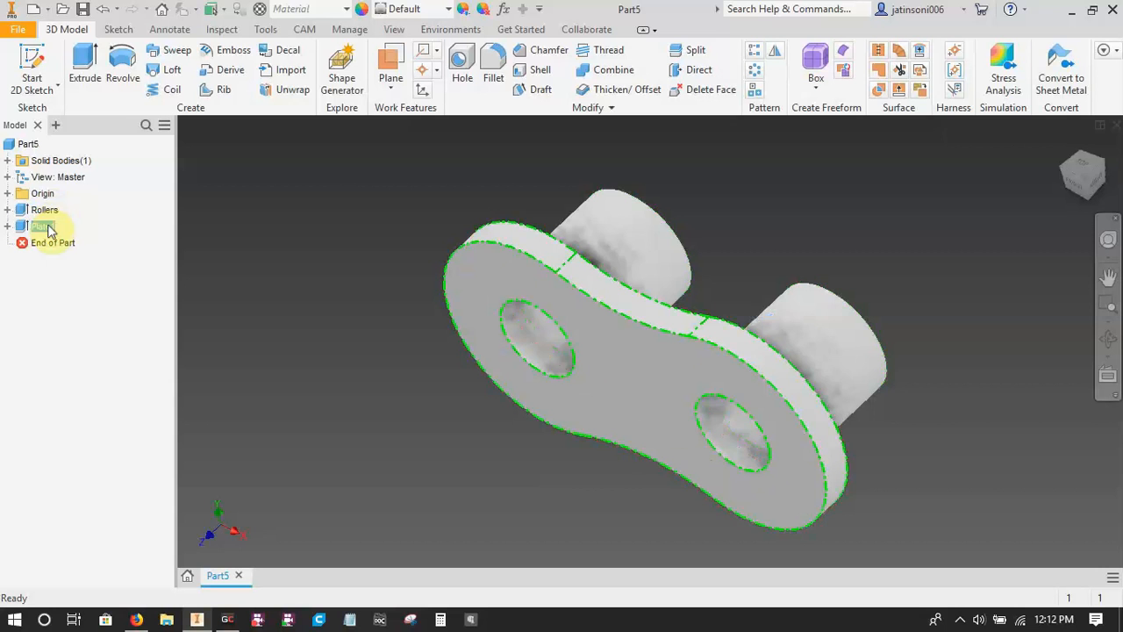
click(244, 311)
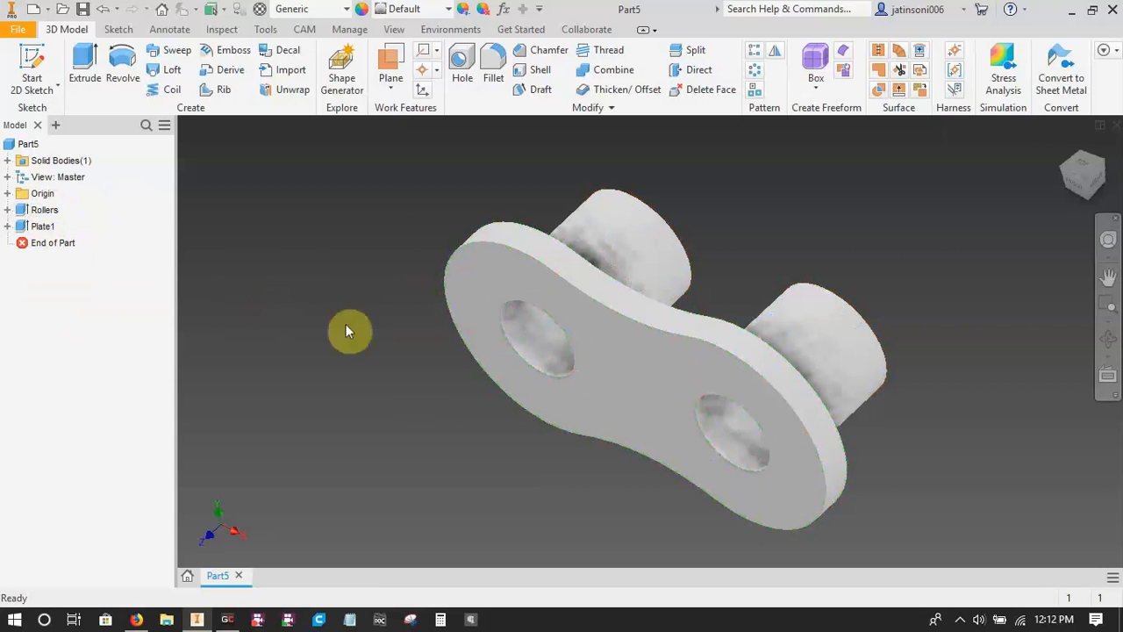
Mirror the Plate1 feature across the origin XY plane to create the opposite link plate.
click(776, 55)
click(662, 342)
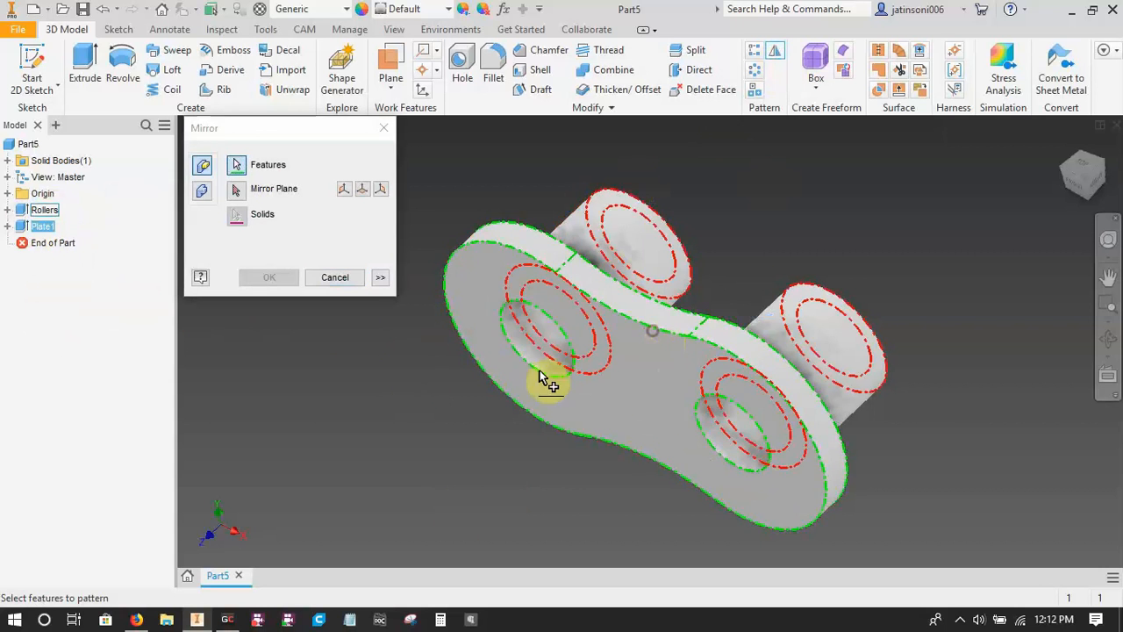
click(384, 190)
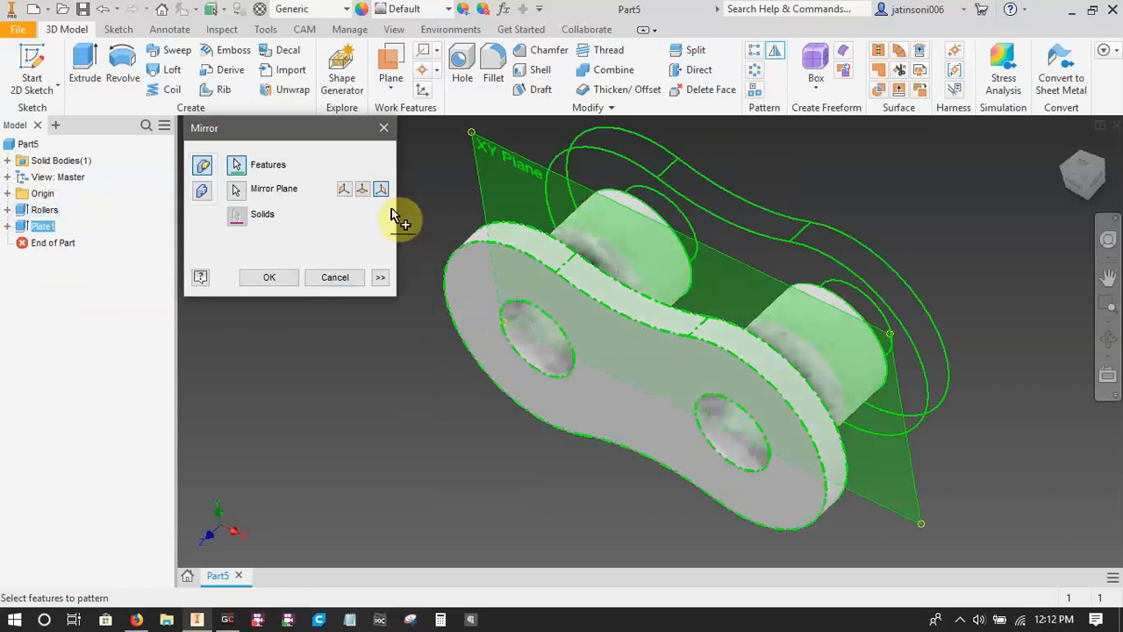
click(273, 277)
Rename the mirror feature in the model tree as Plate2.
shift+middle_drag(559, 427, 659, 429)
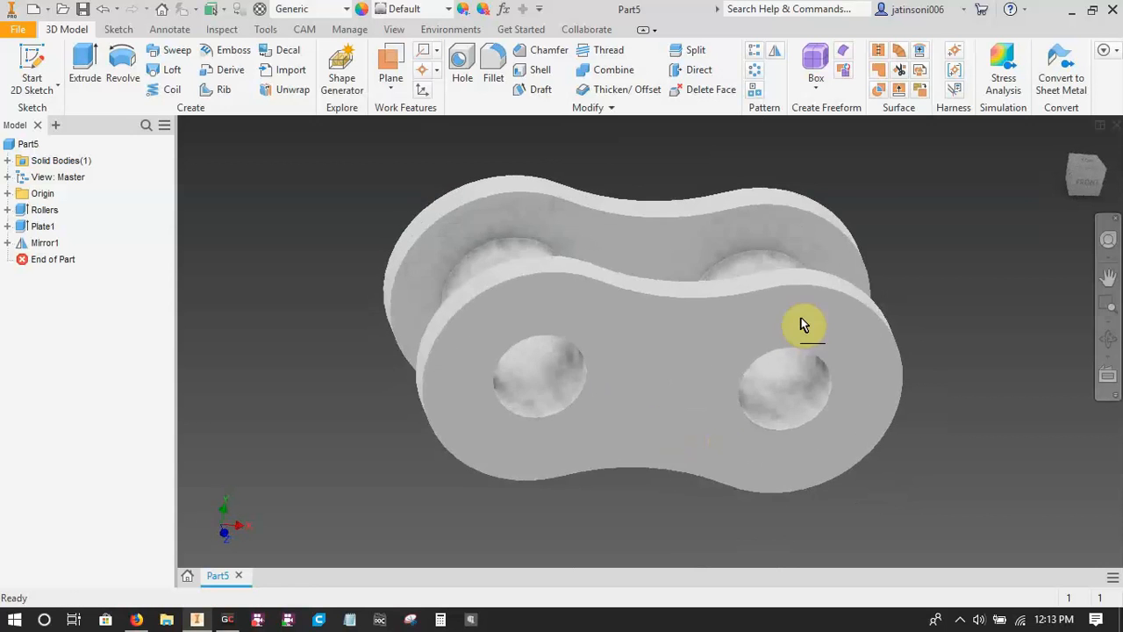
click(46, 243)
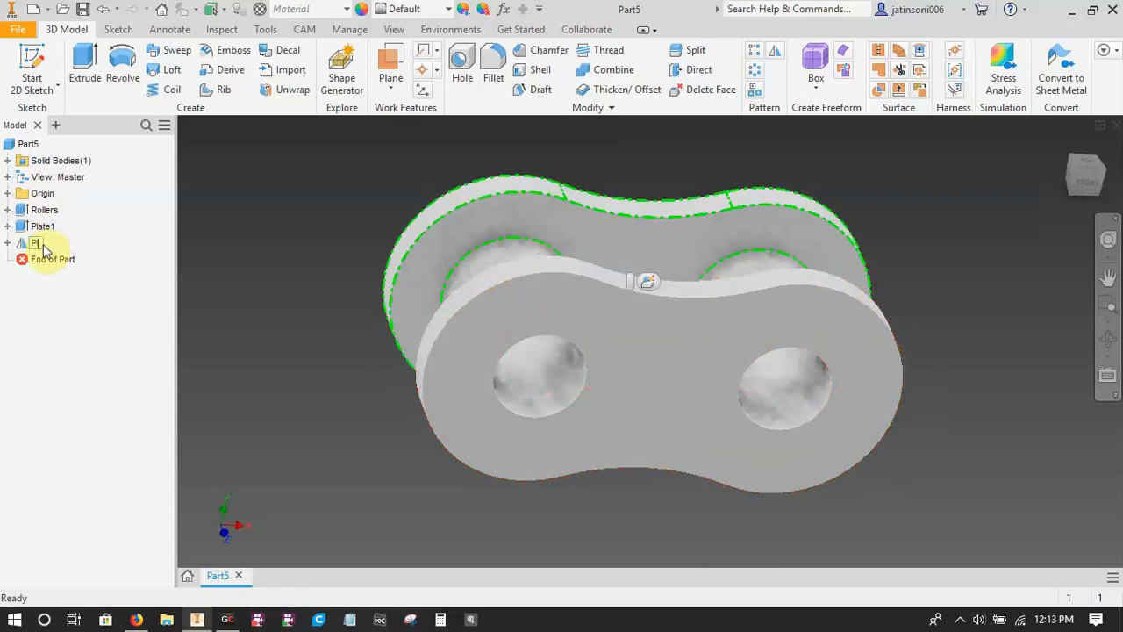
click(45, 246)
text(Plate2)
key(Return)
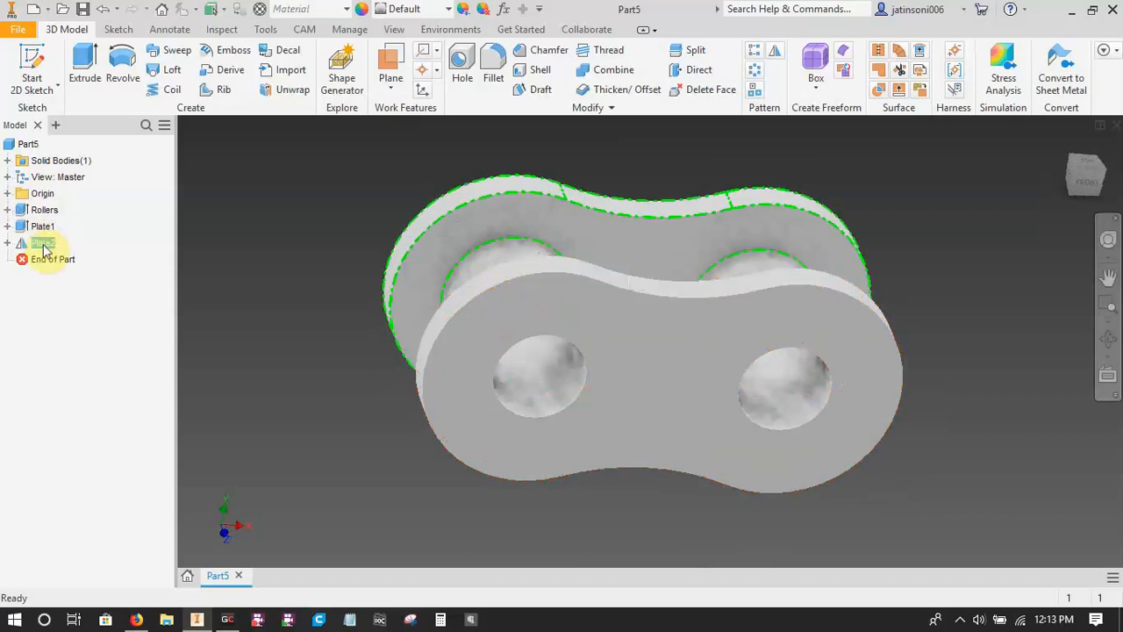
click(274, 438)
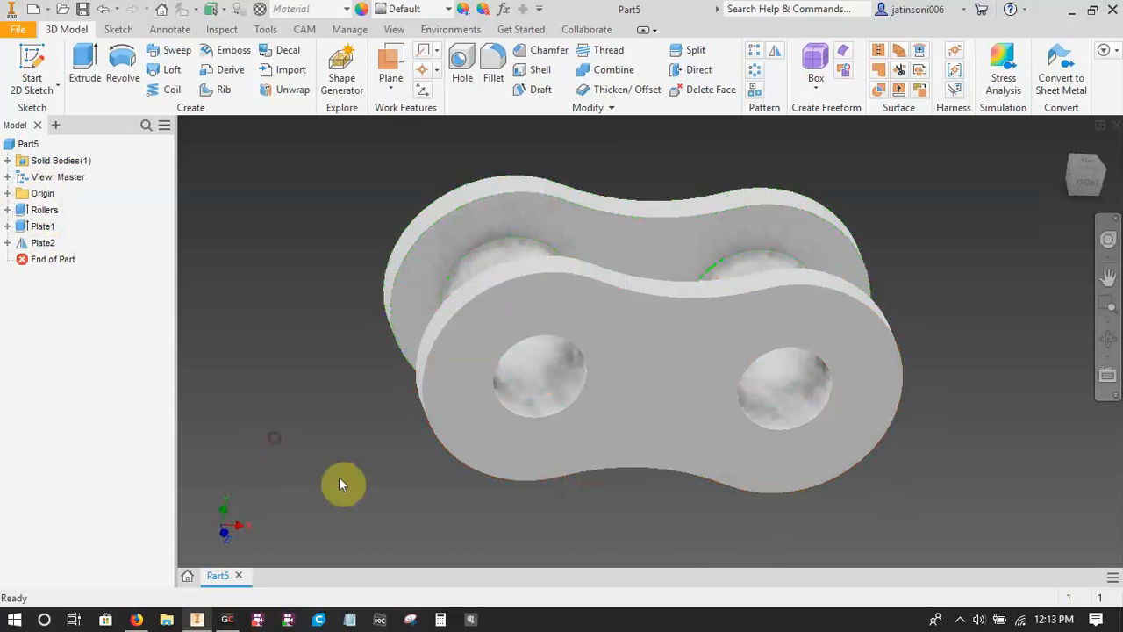
Create a work plane offset 0.1 mm outward from the outer face of Plate1.
mouse_move(540, 517)
shift+middle_down()
mouse_move(757, 501)
mouse_move(620, 500)
mouse_move(548, 532)
shift+middle_up()
scroll(549, 533, up, 2)
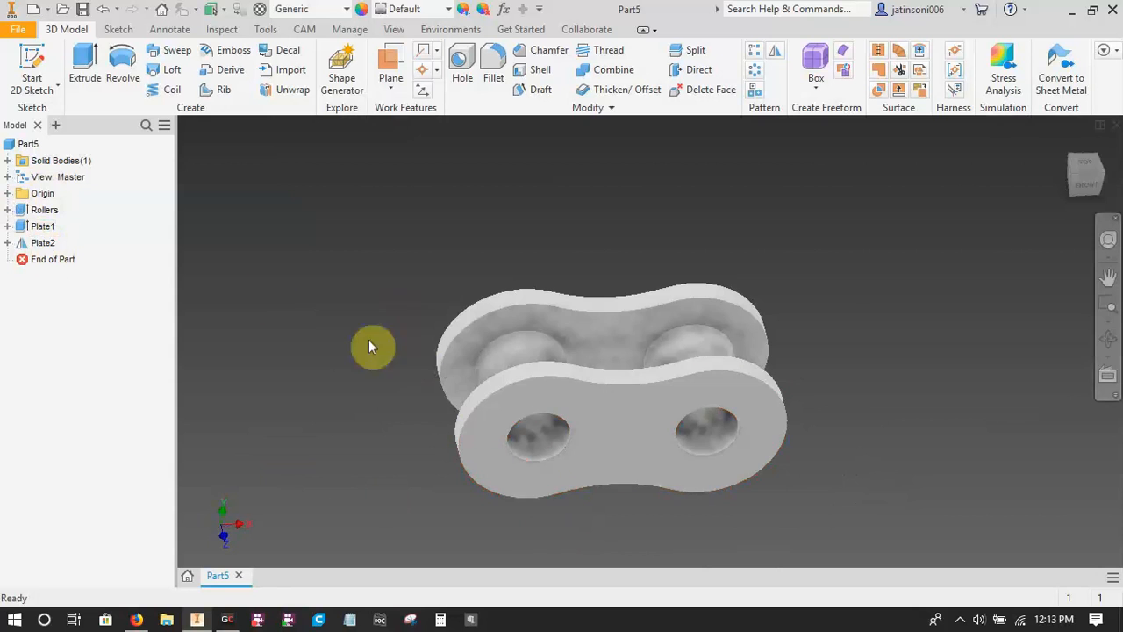
middle_drag(417, 377, 545, 278)
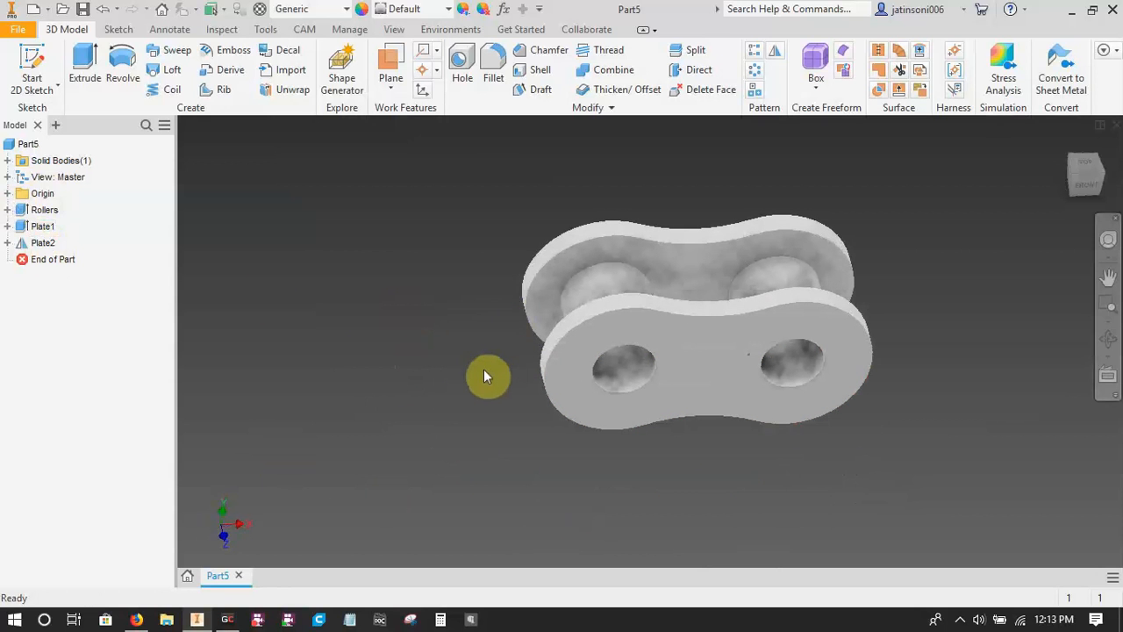
click(389, 62)
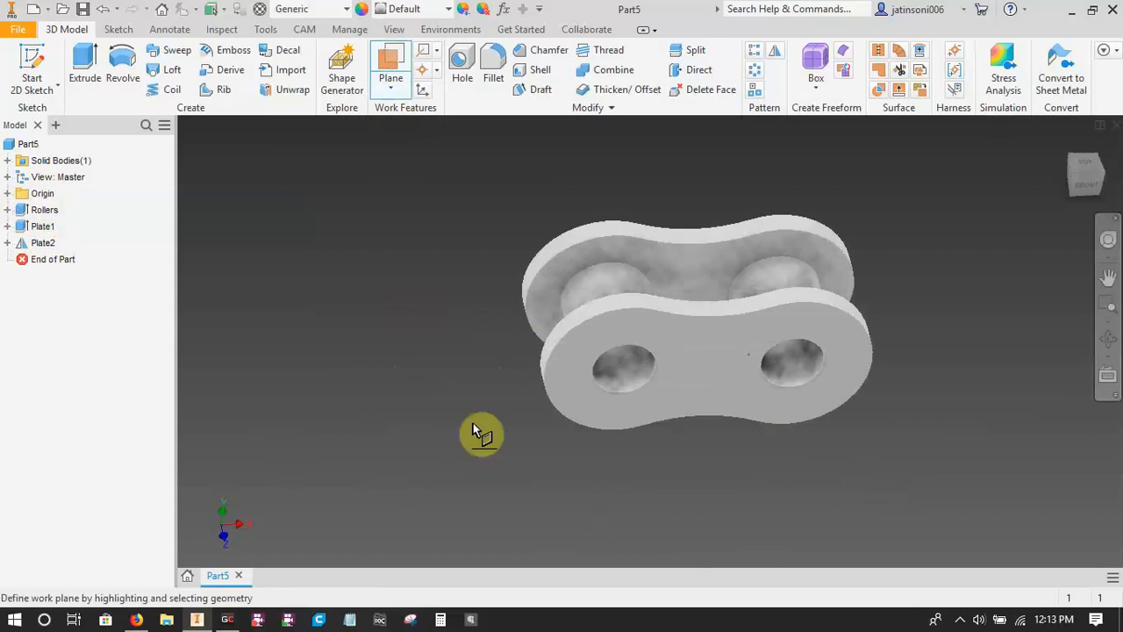
click(691, 367)
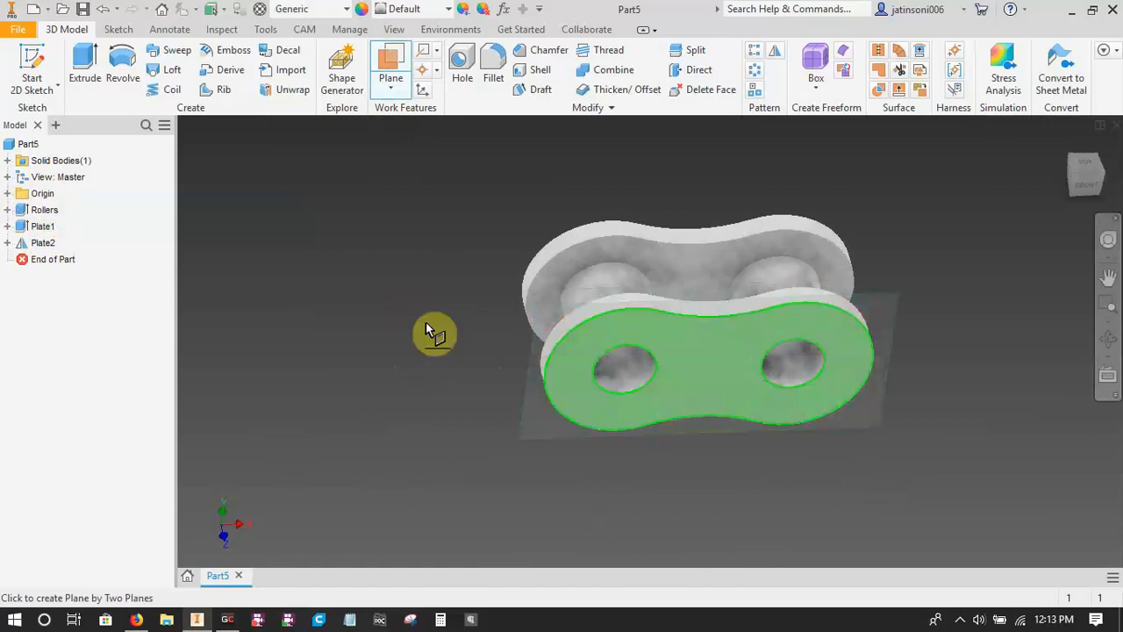
drag(401, 276, 402, 280)
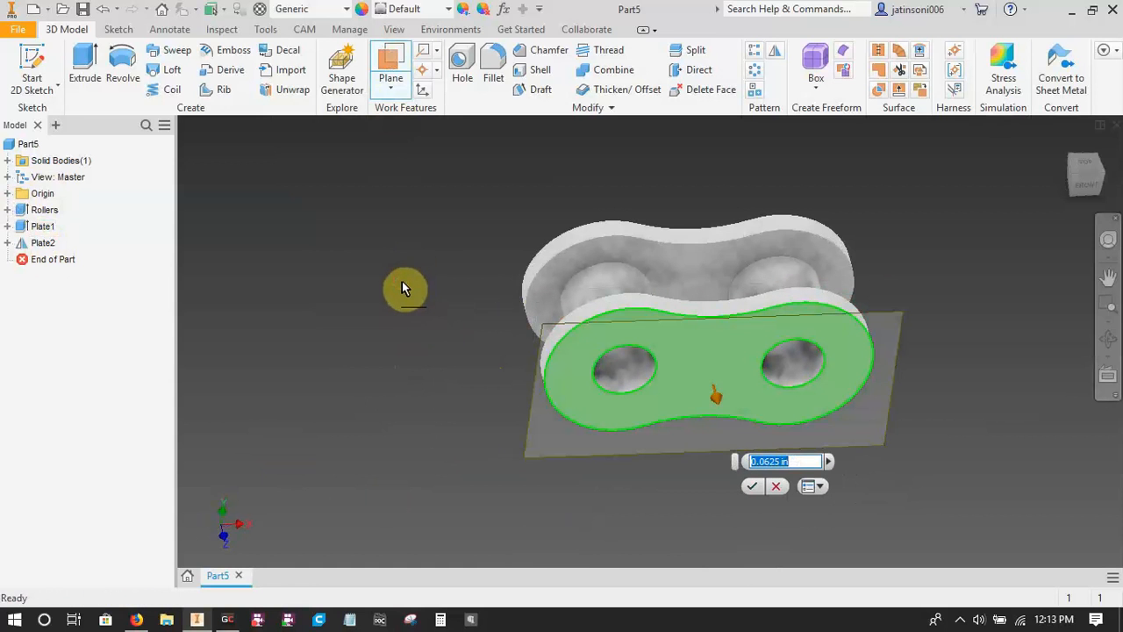
text(0.1mm)
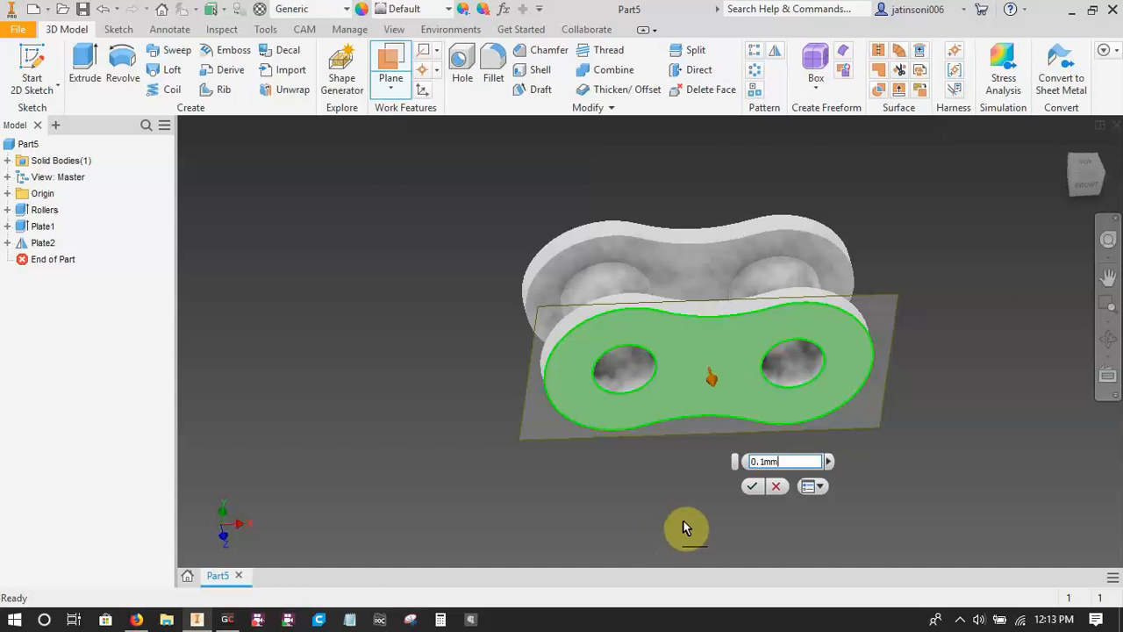
click(752, 487)
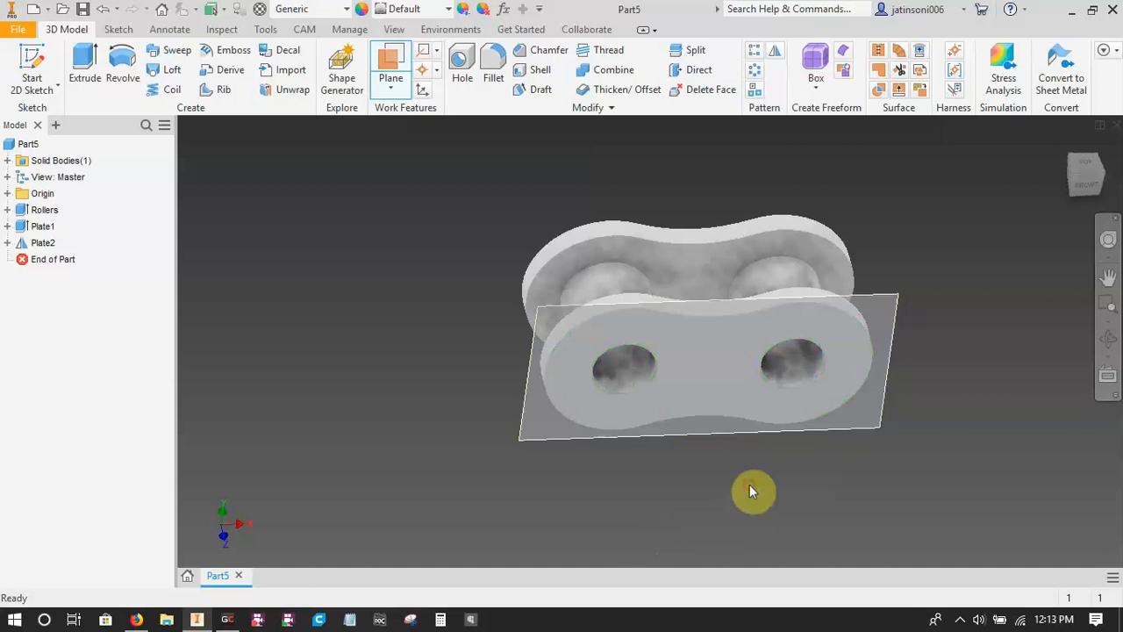
Rename the new work plane as OffsetPlatePlane.
shift+middle_drag(573, 464, 555, 524)
scroll(584, 390, up, 6)
scroll(406, 537, down, 6)
shift+middle_drag(705, 516, 394, 451)
click(50, 259)
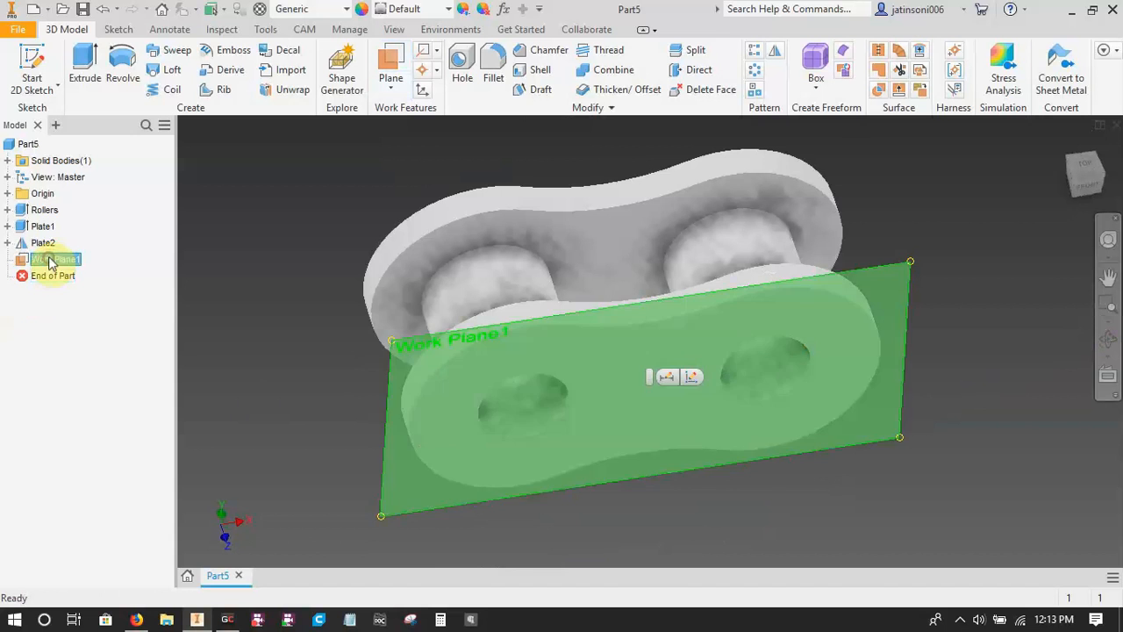
double_click(50, 259)
key(Escape)
click(45, 263)
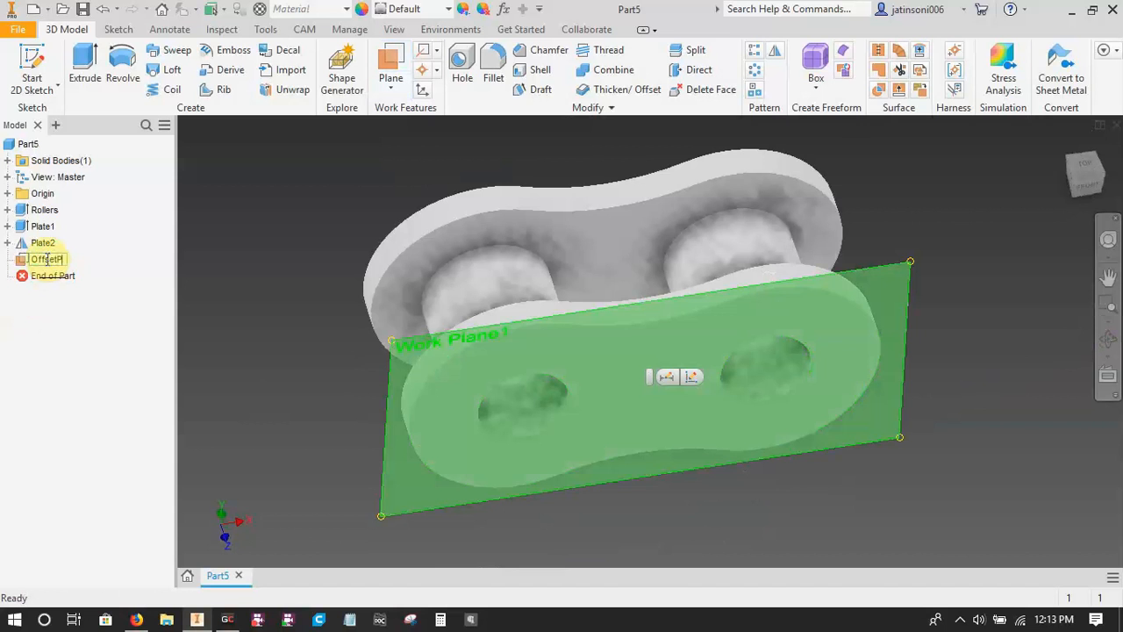
text(OffsetPlanePlane)
key(Return)
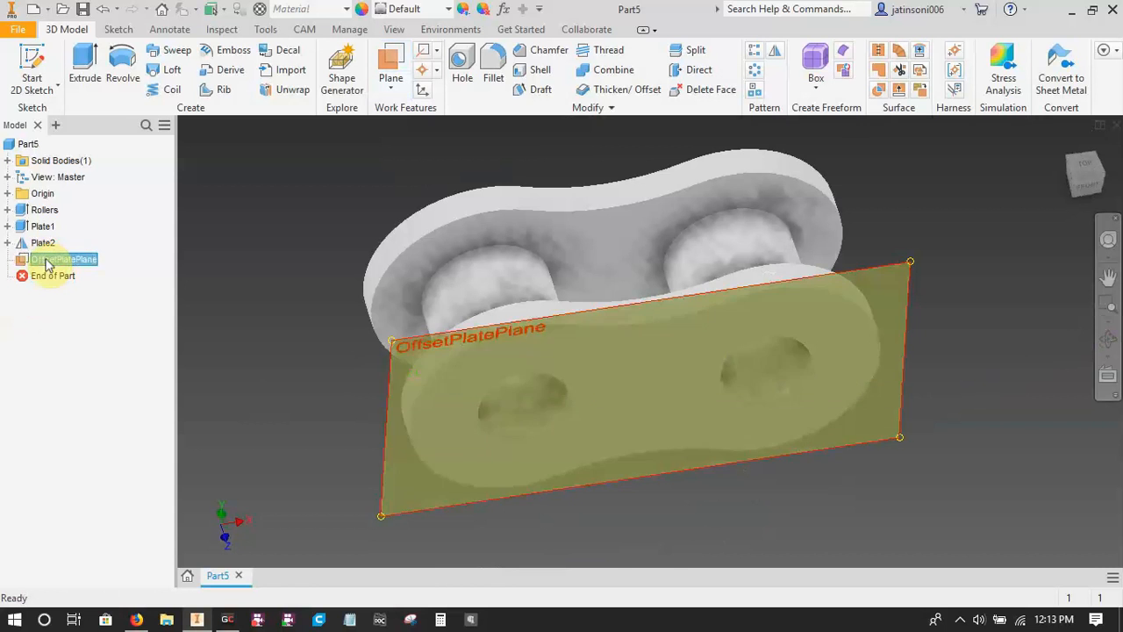
click(283, 370)
Start a 2D sketch on OffsetPlatePlane and project the edge of the link's bore at the sketch origin.
scroll(316, 302, down, 5)
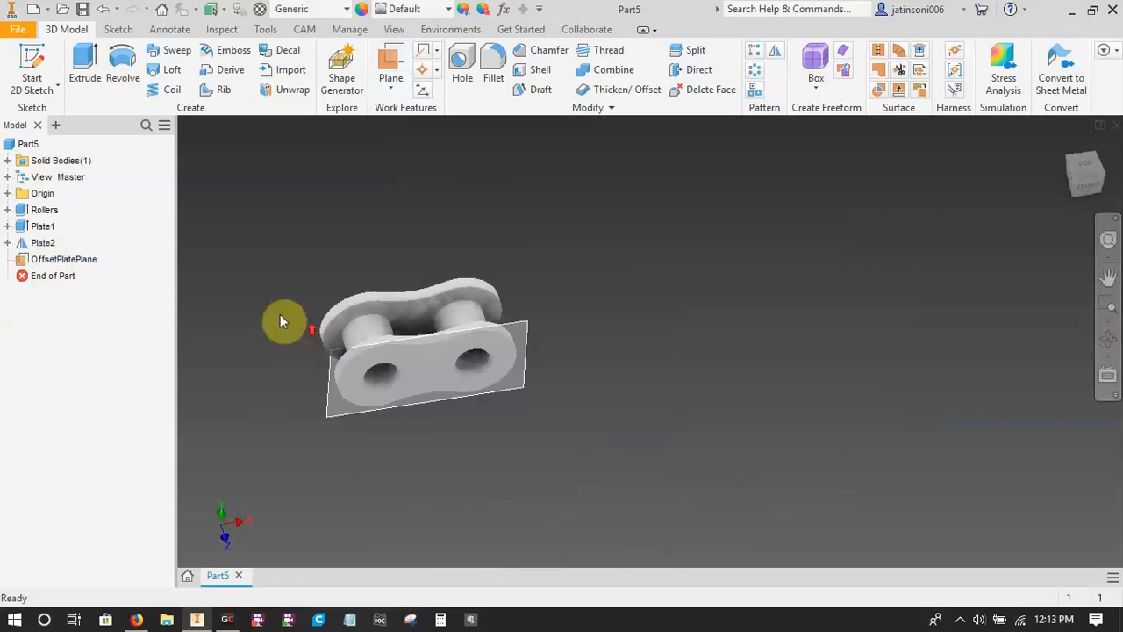
click(32, 65)
click(339, 414)
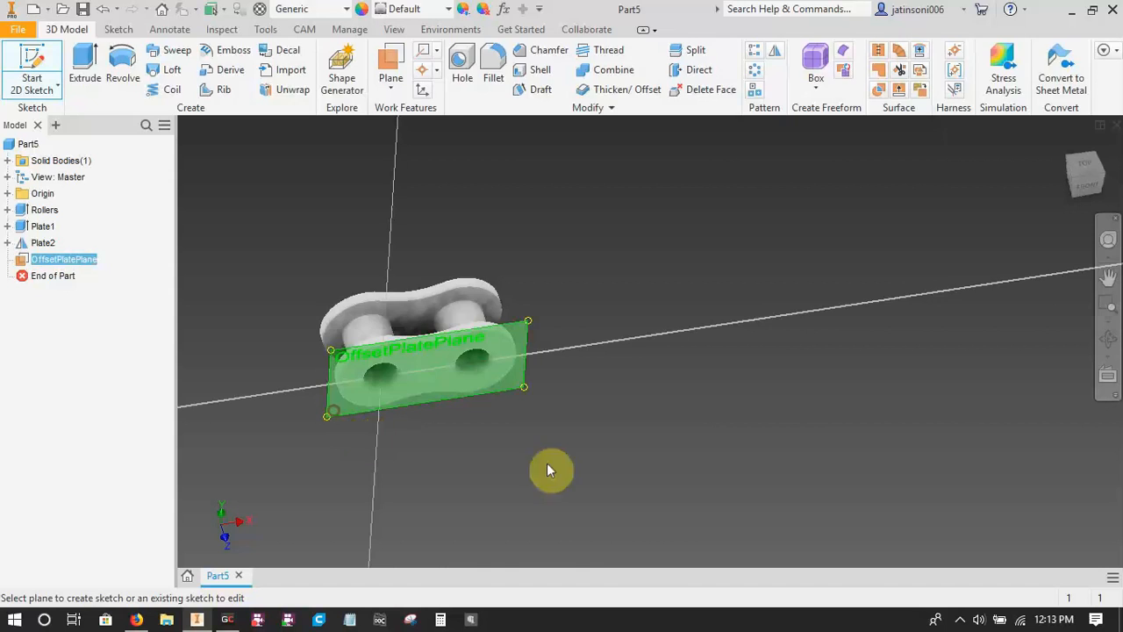
scroll(600, 420, up, 3)
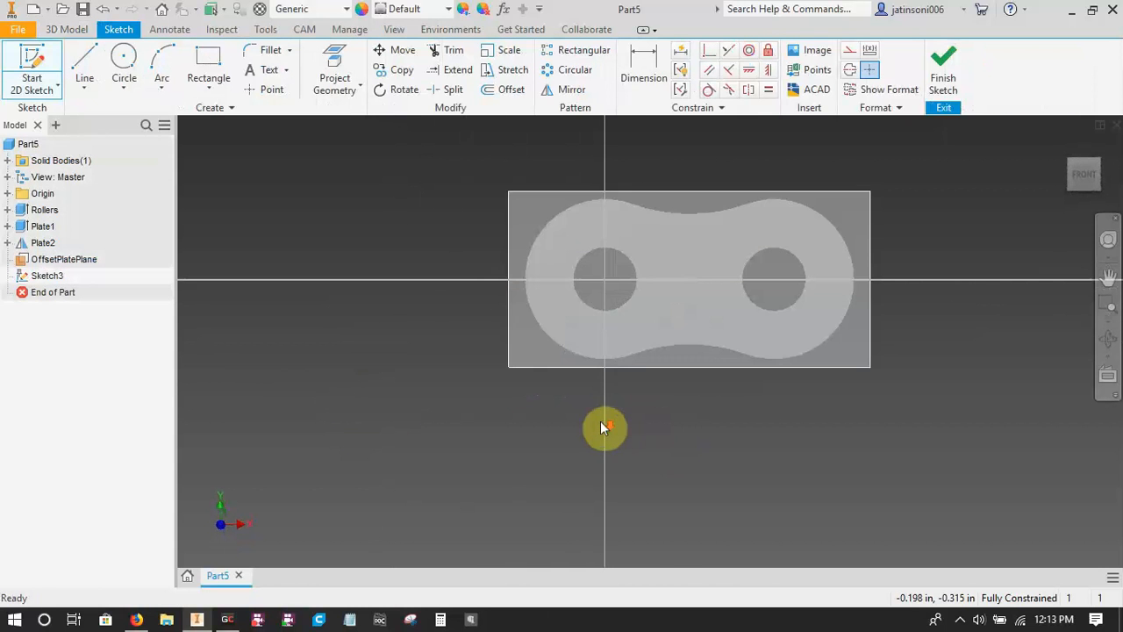
key(g)
click(626, 300)
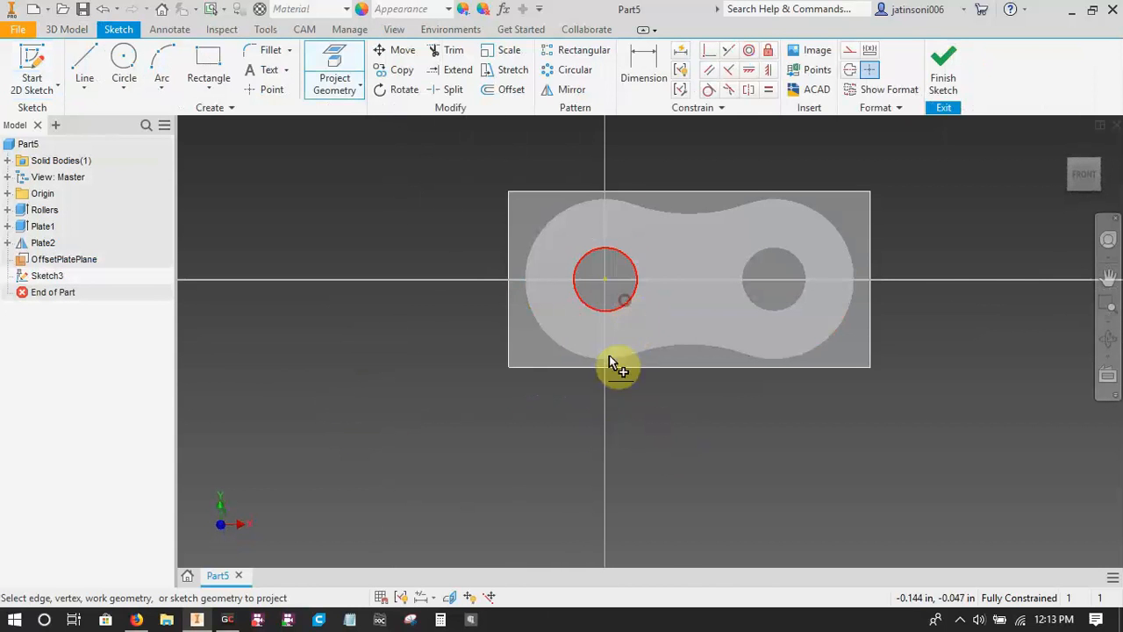
key(Escape)
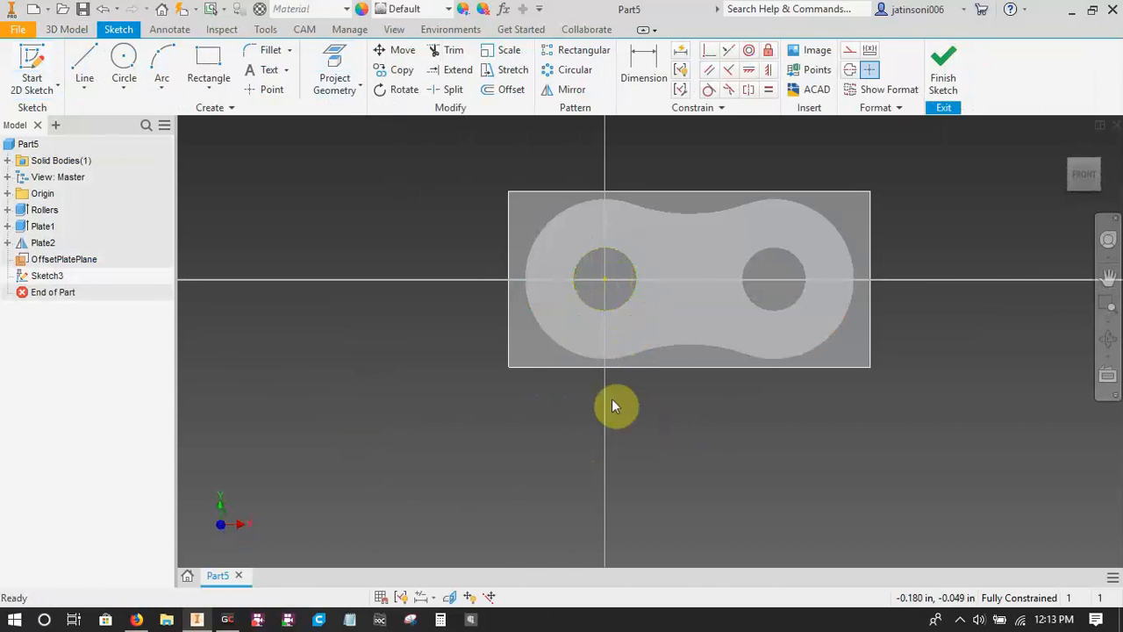
Sketch one circle centred on the projected bore and a second, free circle outside the link on its bore side.
key(c)
click(605, 276)
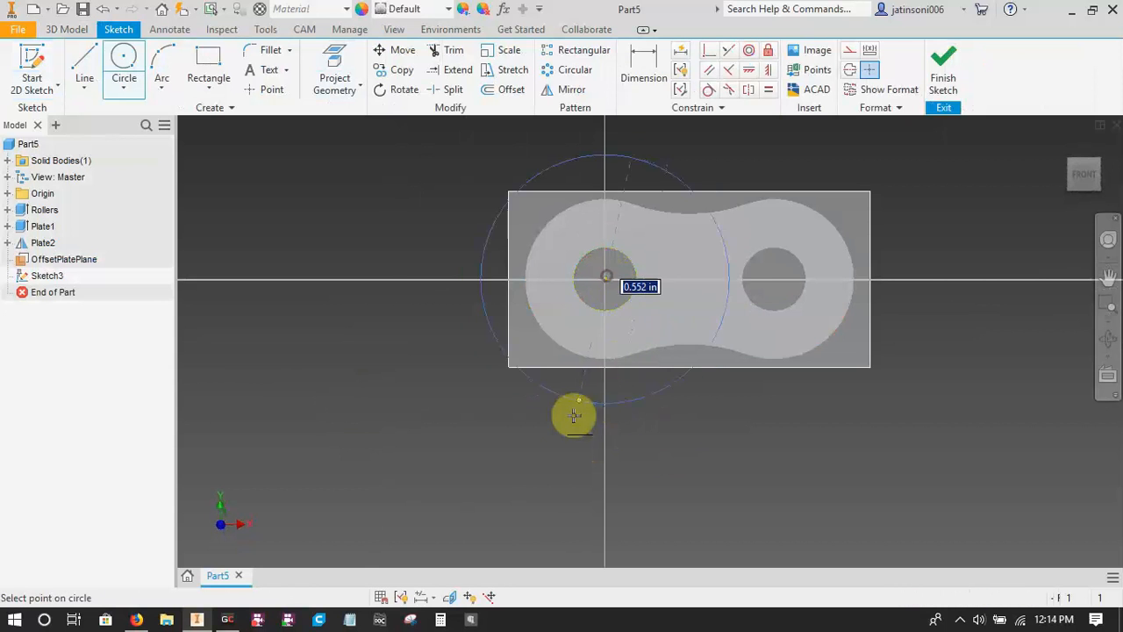
click(572, 420)
click(360, 279)
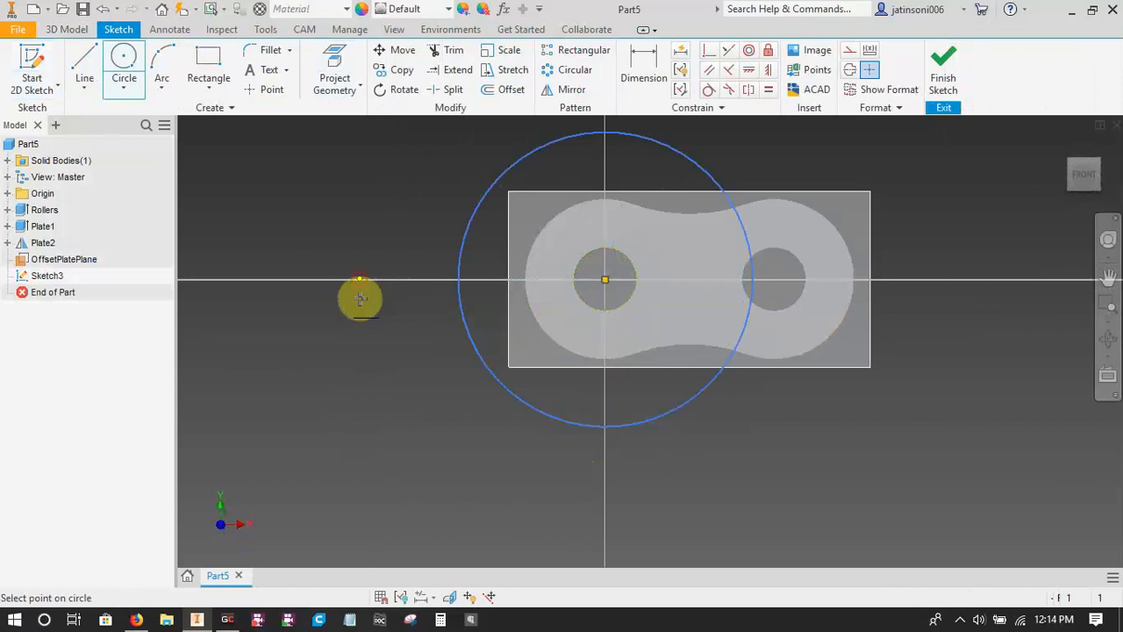
click(377, 381)
key(Escape)
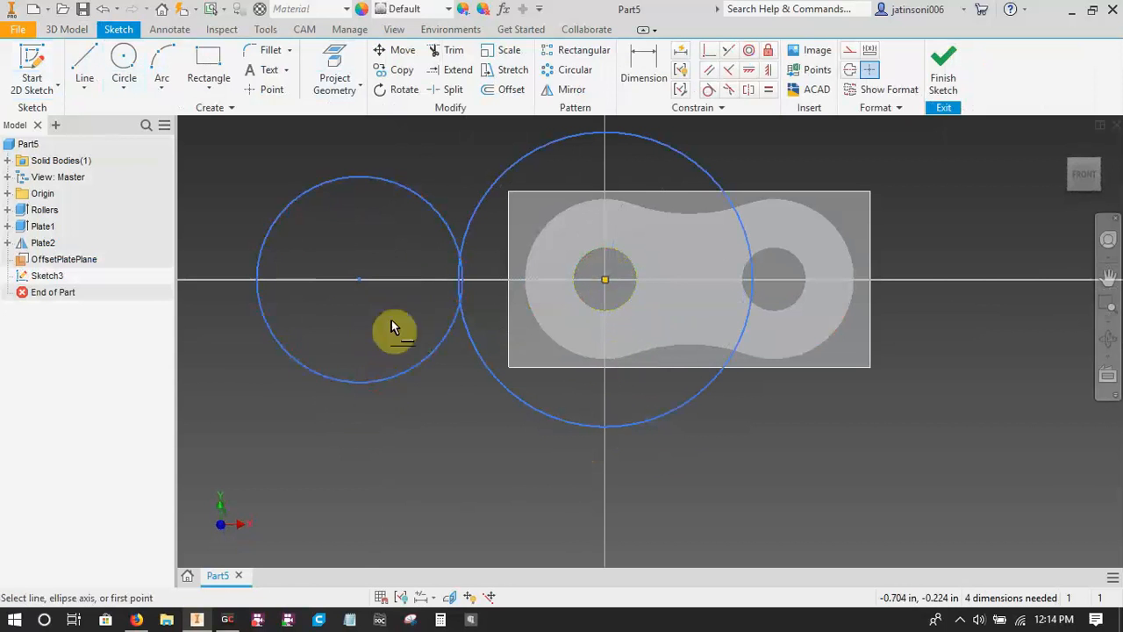
Constrain the two circles' centres to be horizontally aligned and make the circles equal in size.
click(371, 281)
click(607, 282)
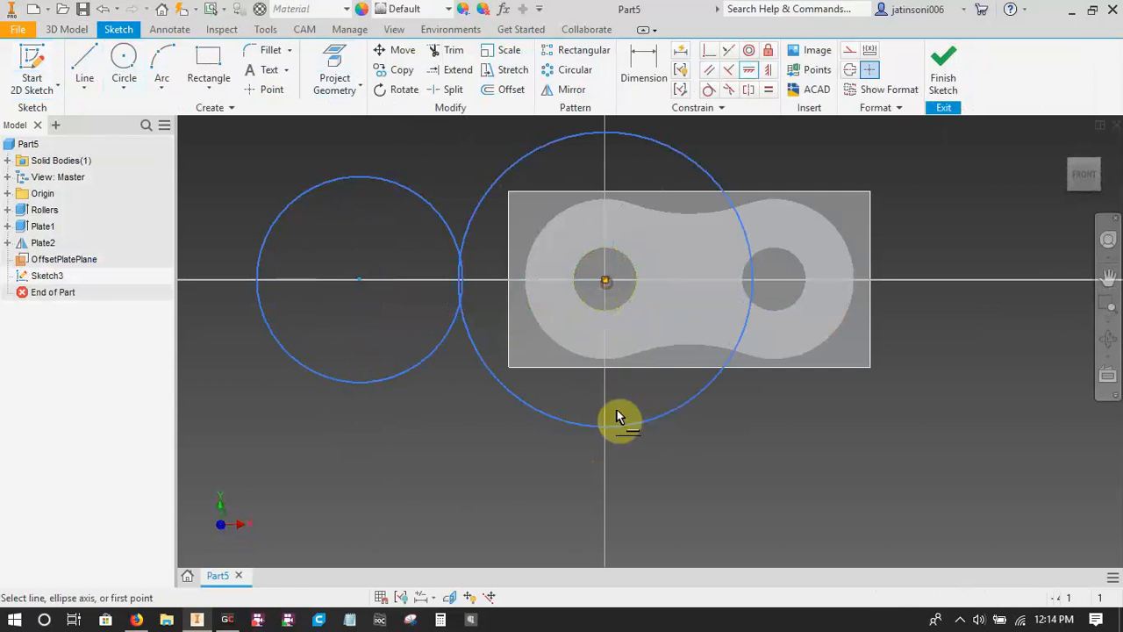
key(=)
click(520, 407)
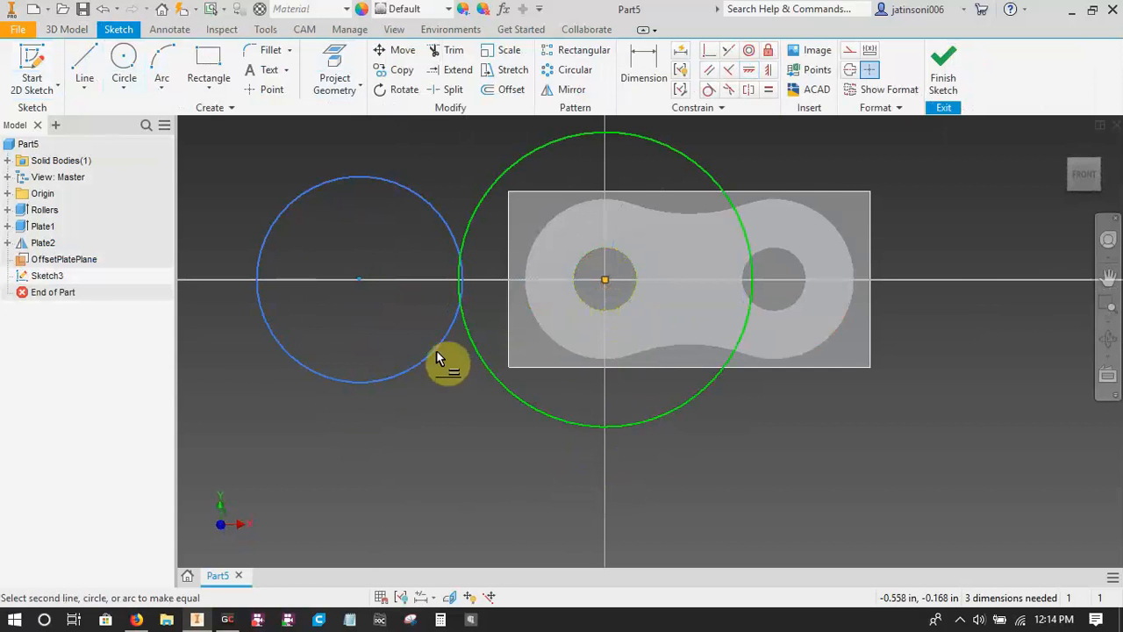
click(434, 345)
key(Escape)
Convert the projected bore circle at the origin from construction to regular sketch geometry.
scroll(605, 430, up, 1)
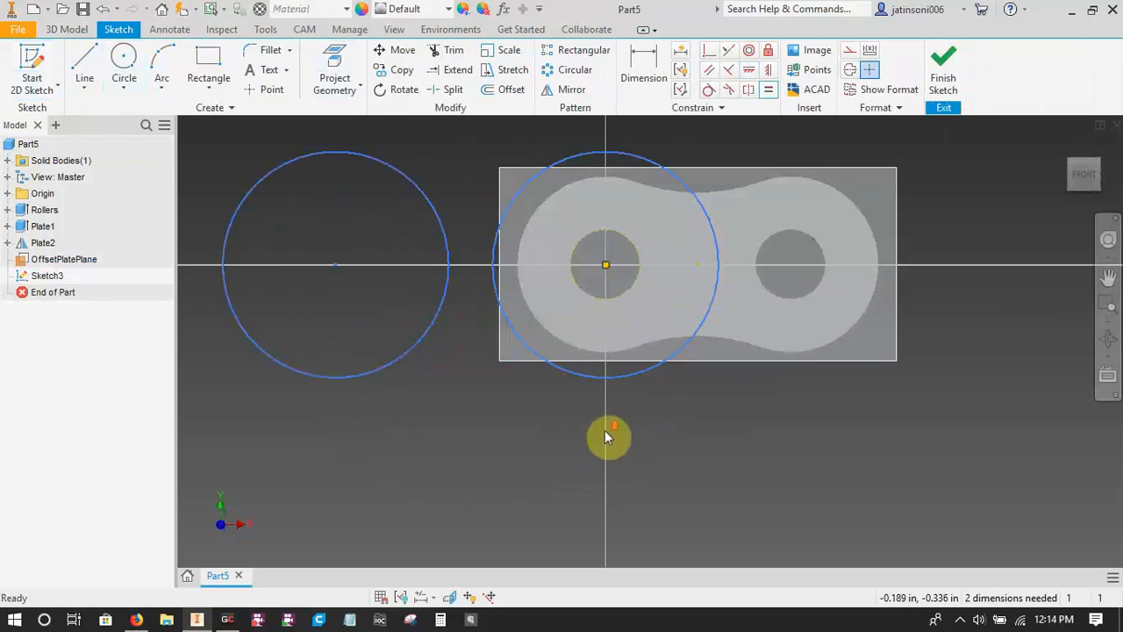
scroll(604, 430, up, 1)
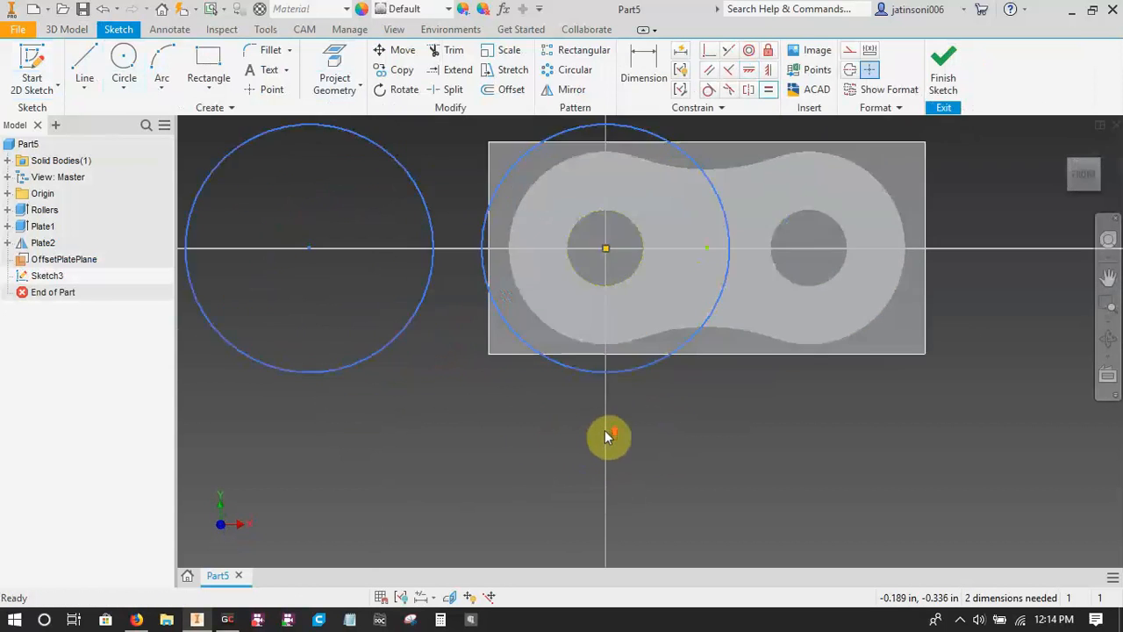
click(610, 287)
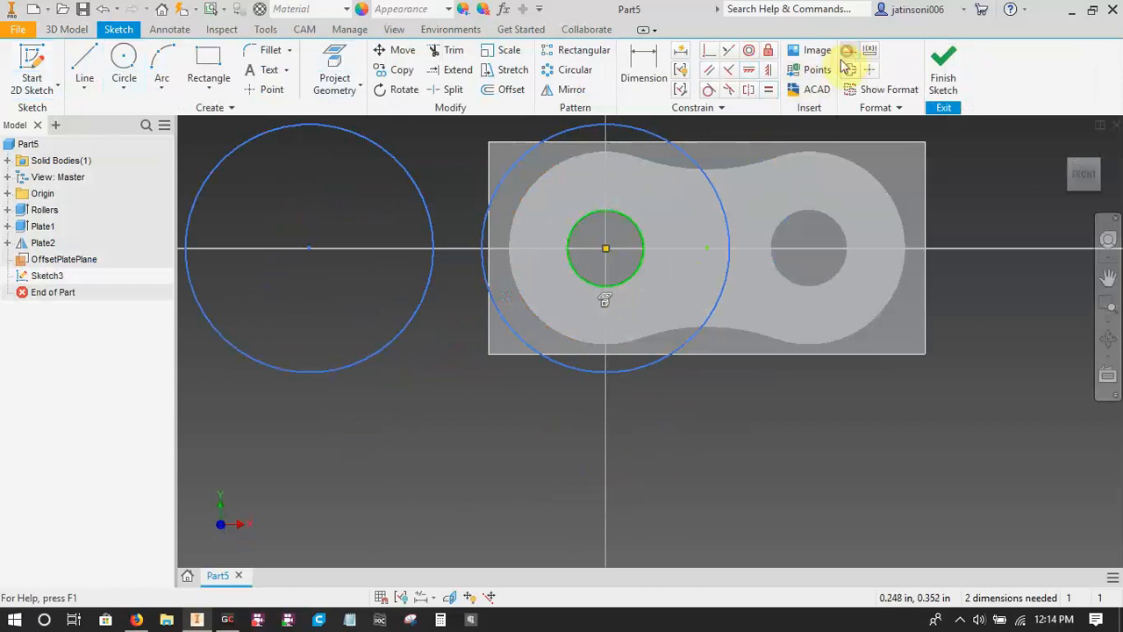
key(Escape)
Sketch a small circle concentric with the outer free circle and make it equal in size to the projected bore.
middle_drag(406, 390, 501, 432)
key(c)
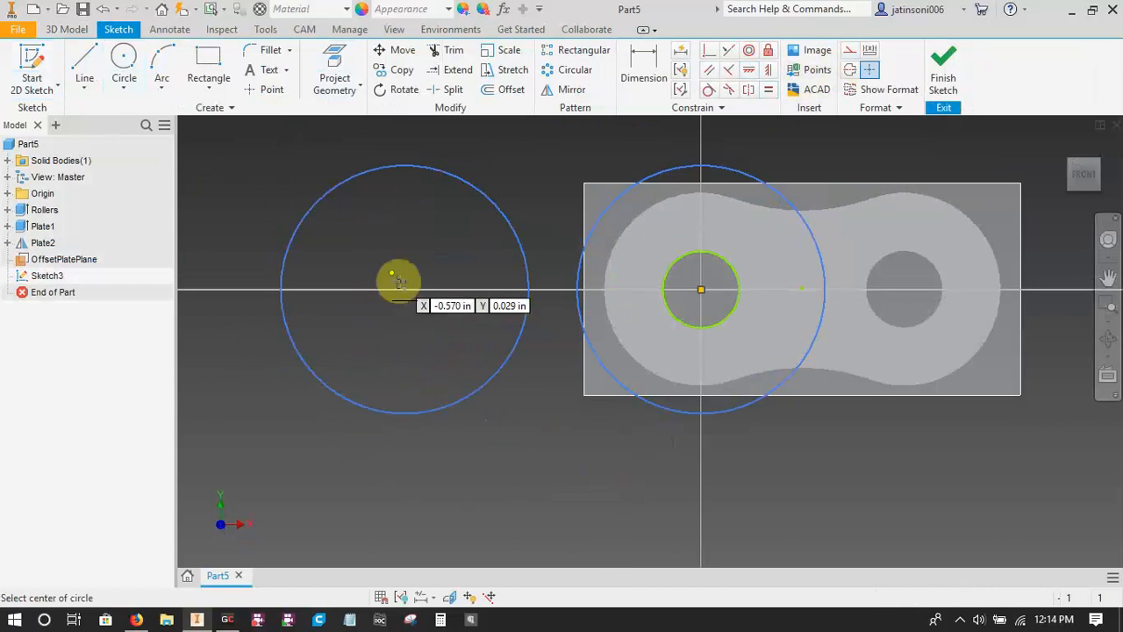
click(405, 289)
click(403, 328)
key(=)
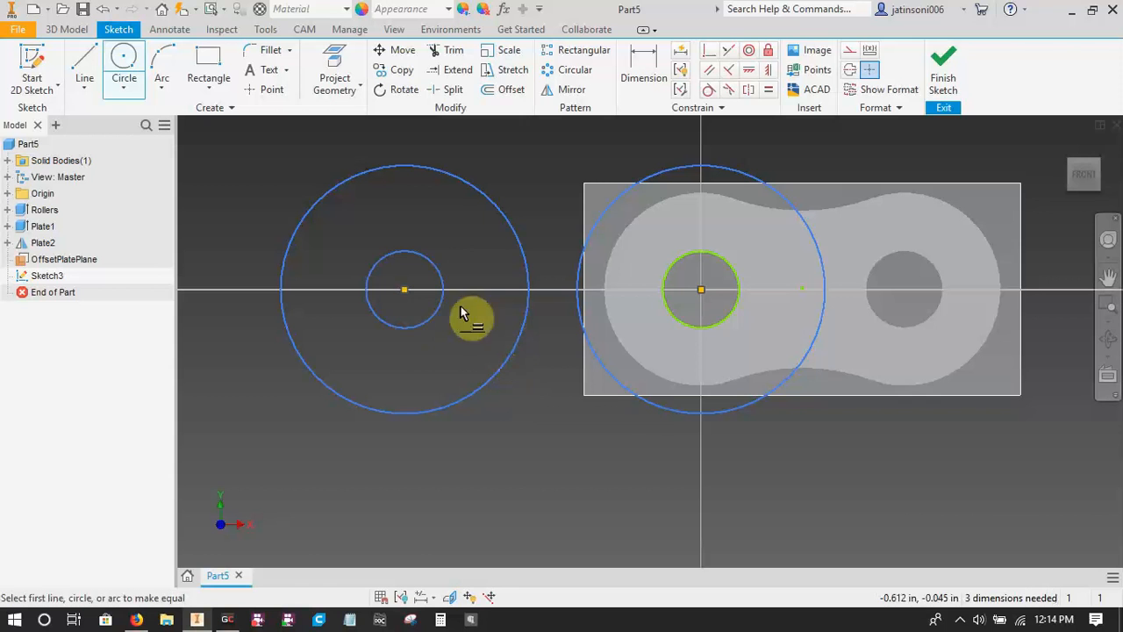
click(446, 297)
click(672, 312)
key(Escape)
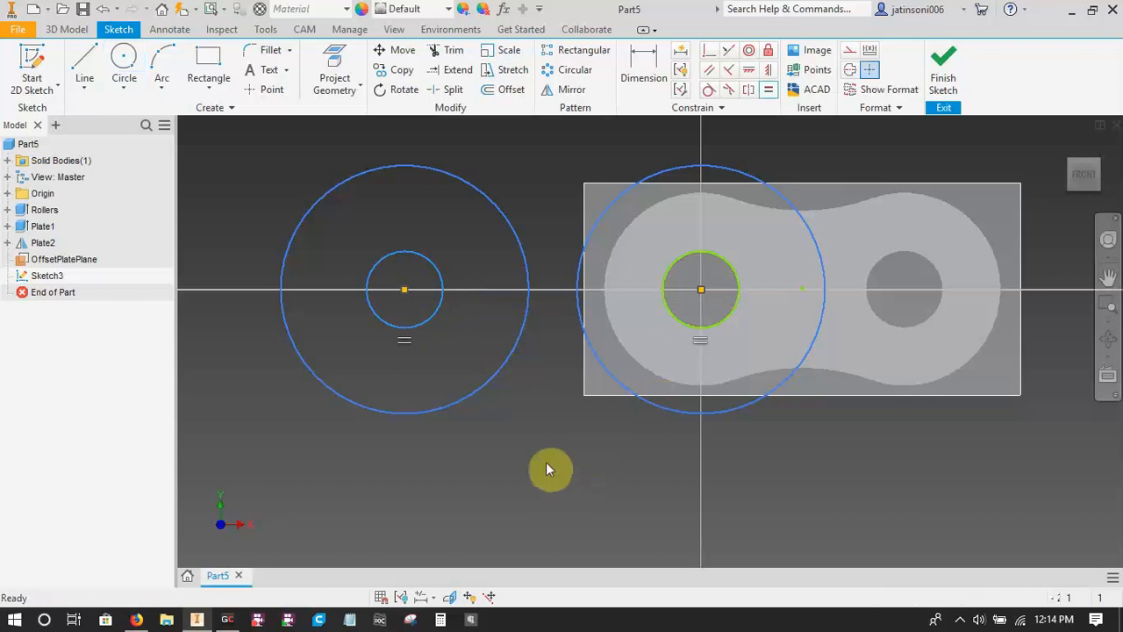
Dimension the diameter of the large circle outside the link with the parameter plateheight.
key(d)
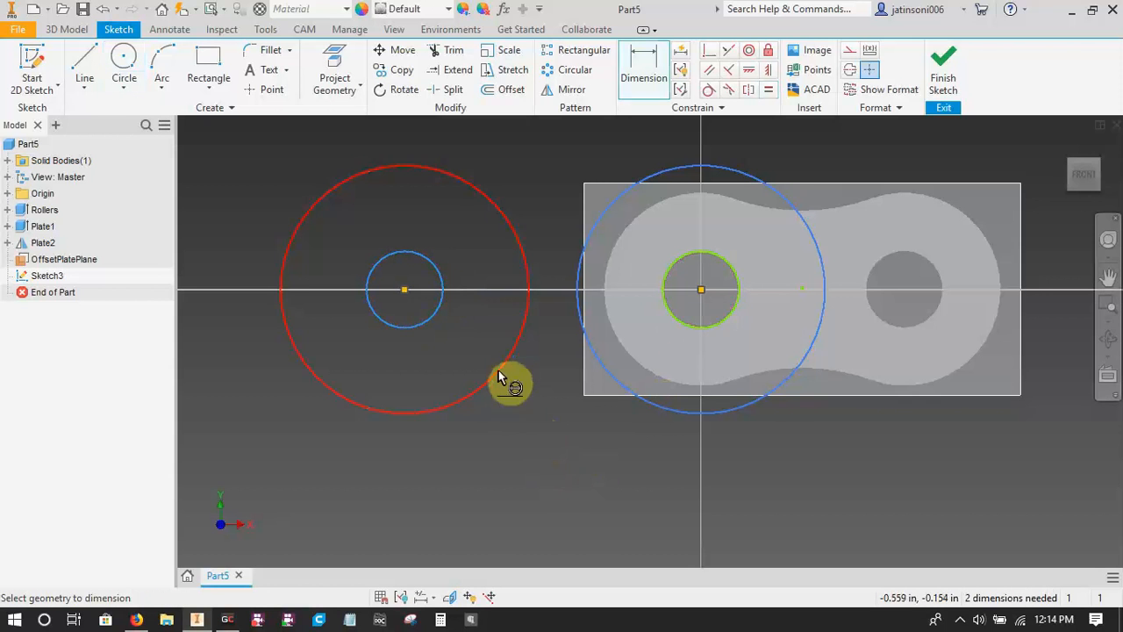
click(497, 377)
click(440, 509)
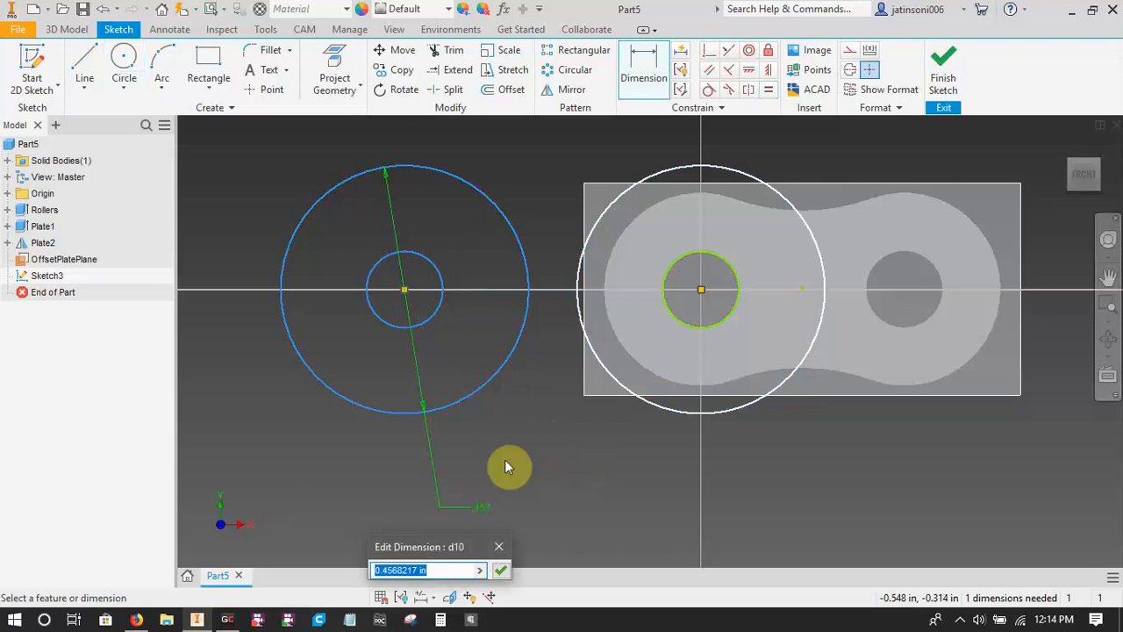
text(plateheight)
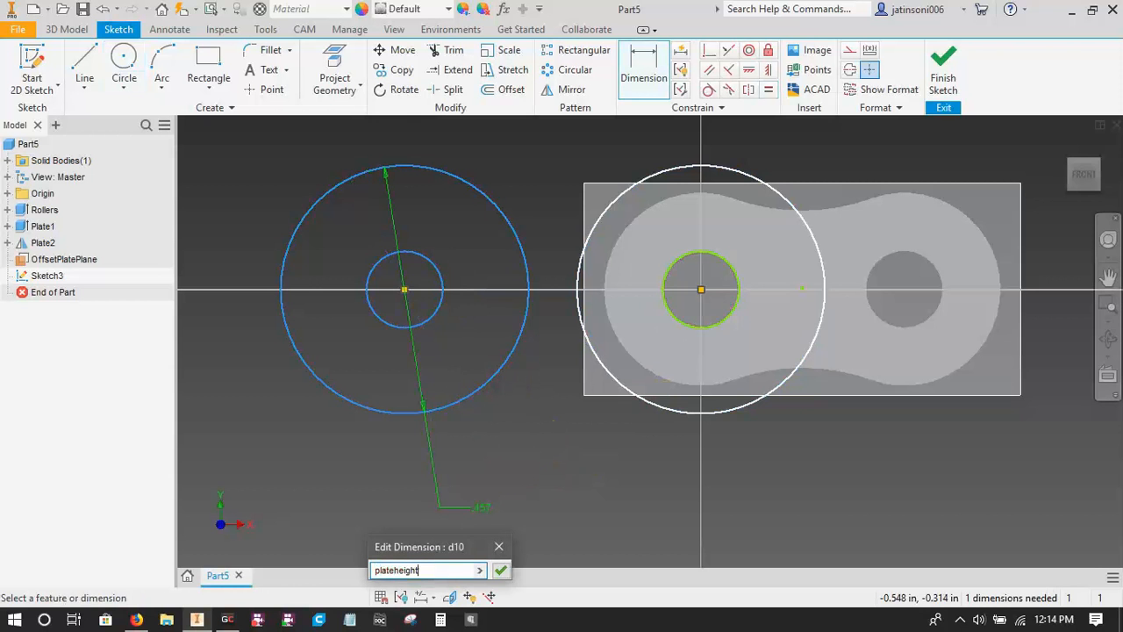
key(Return)
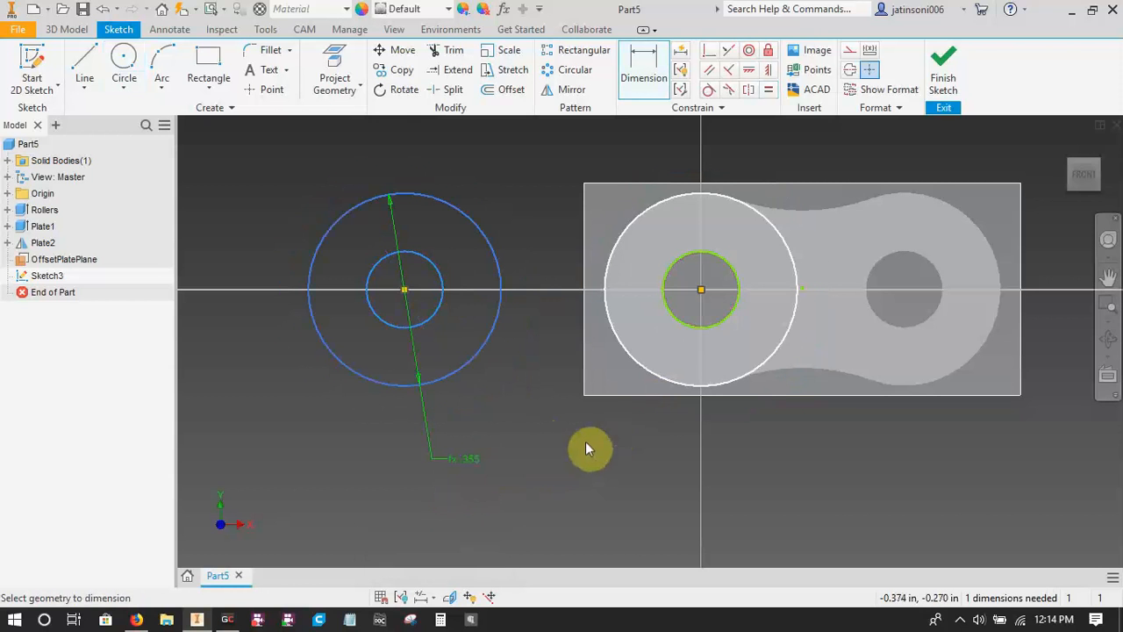
Dimension the horizontal distance between the two large circles' centres with the parameter pitch.
middle_drag(585, 442, 556, 464)
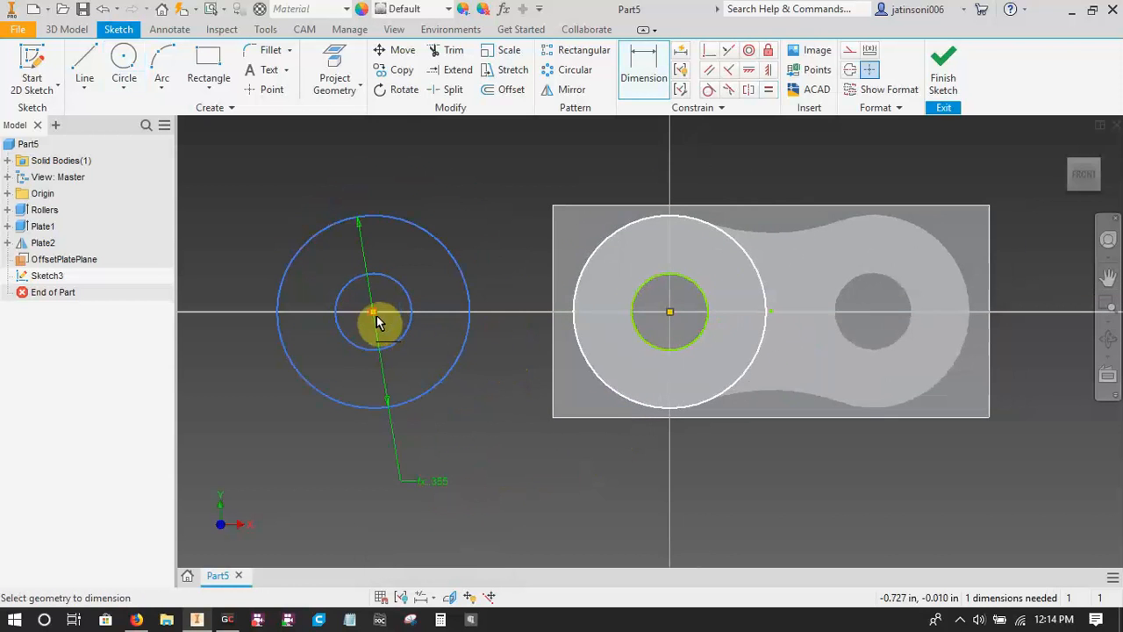
click(374, 313)
click(671, 312)
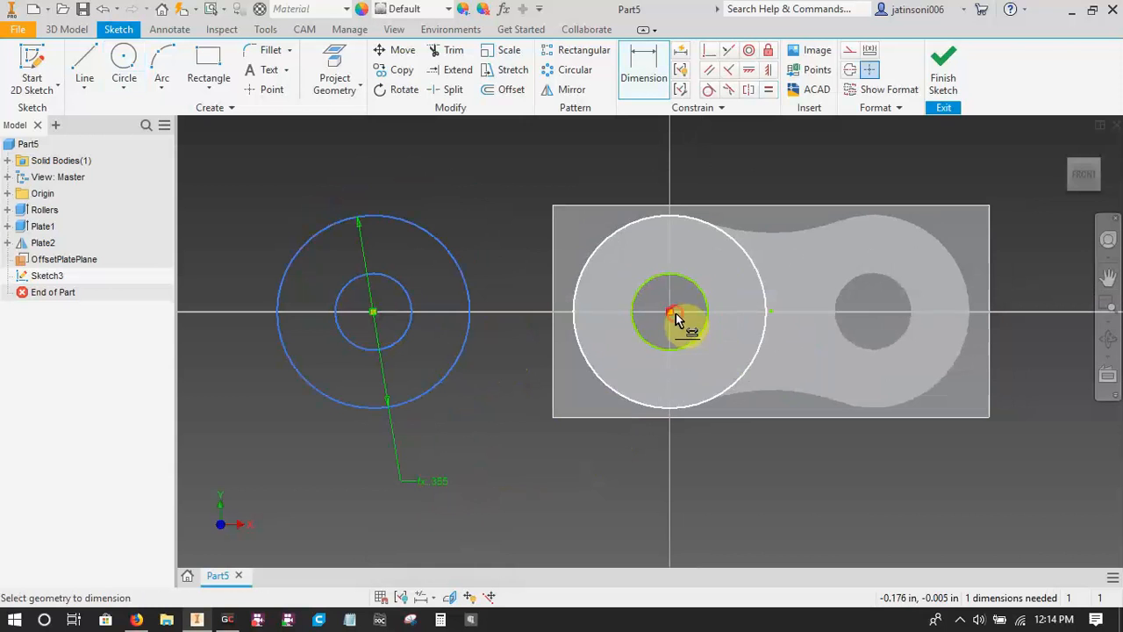
click(532, 465)
text(pt)
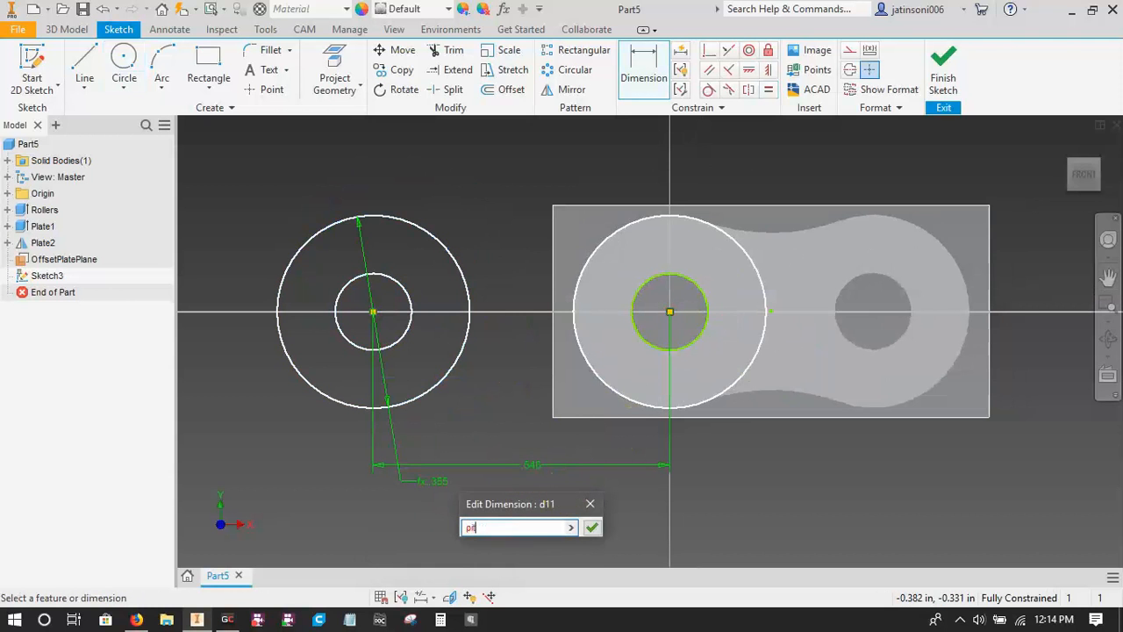
text(tch)
key(Return)
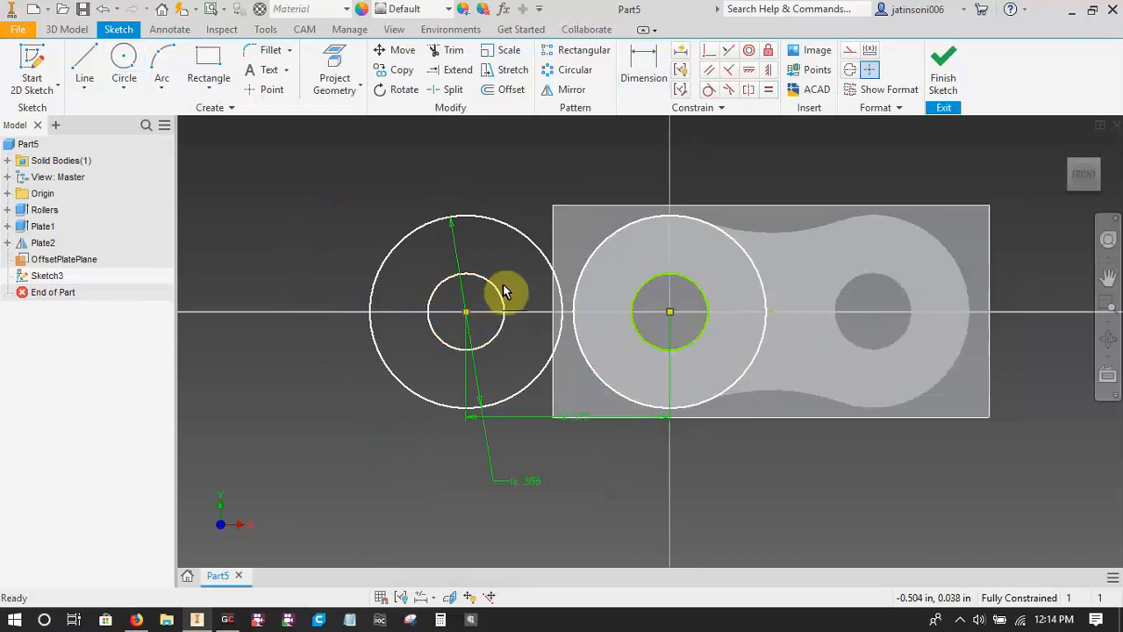
Sketch two three-point arcs joining the large circles, one above and one below the centreline, both curving inward.
click(163, 61)
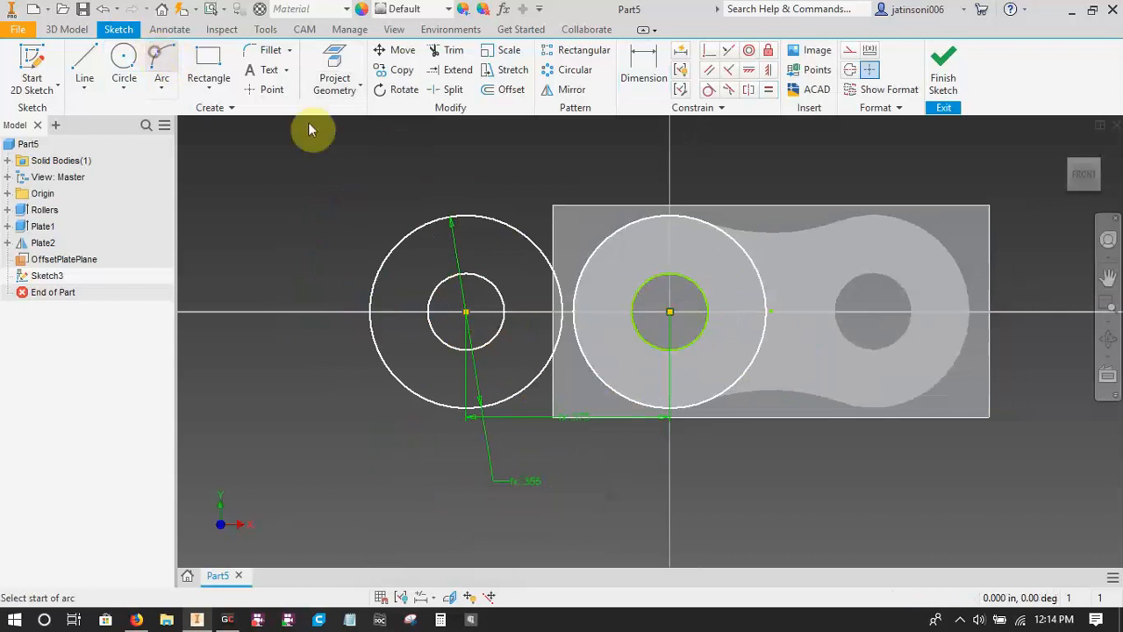
click(502, 227)
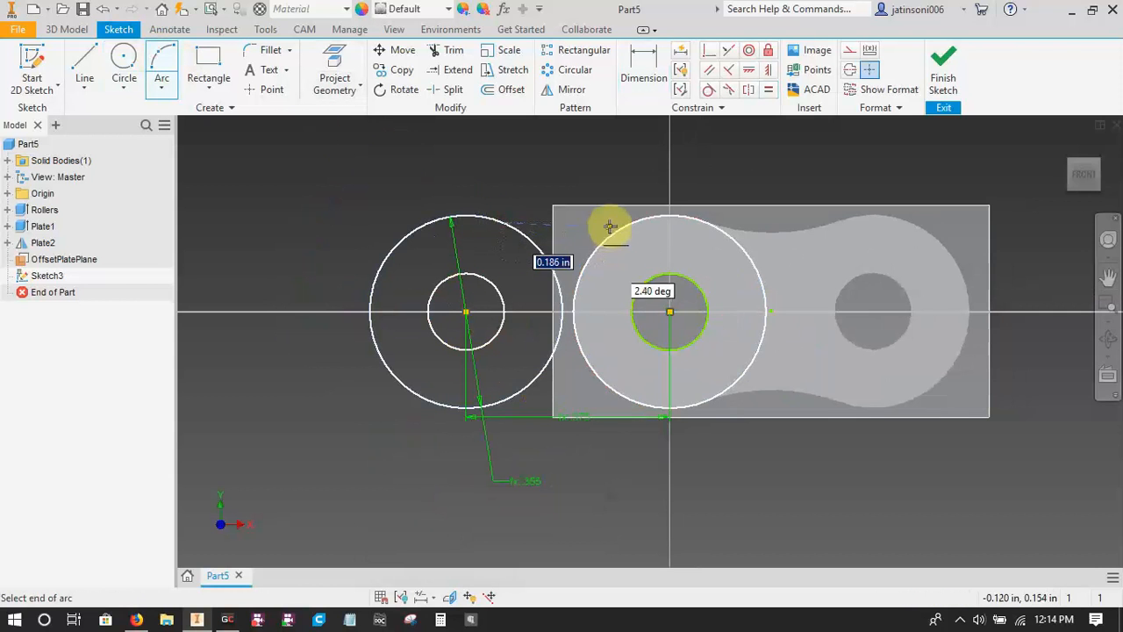
click(617, 229)
click(564, 235)
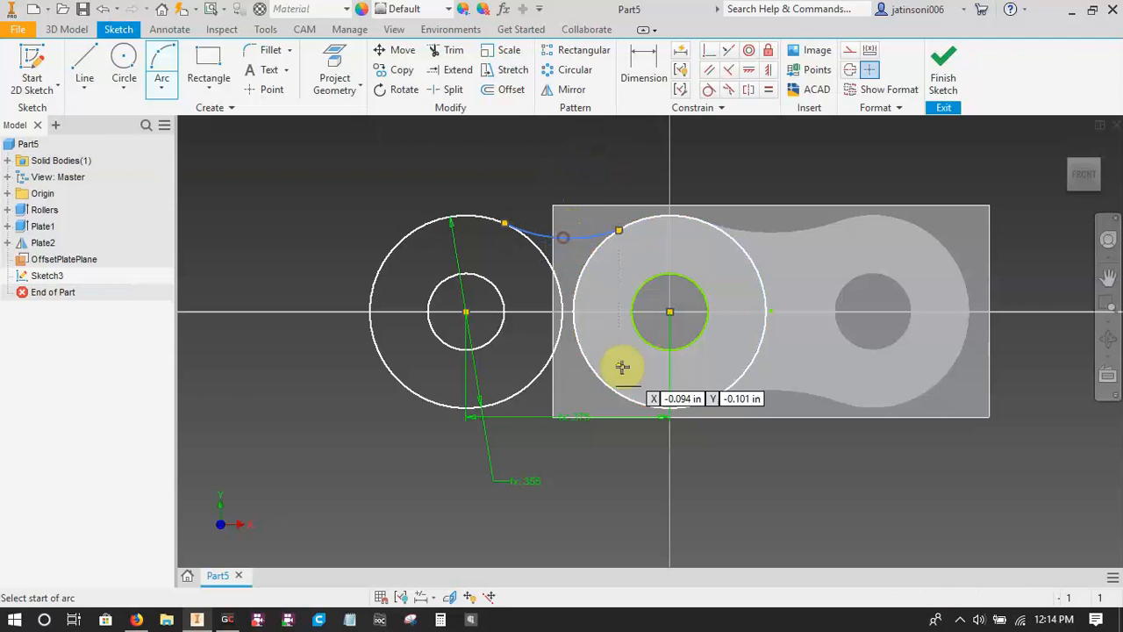
click(523, 389)
click(601, 381)
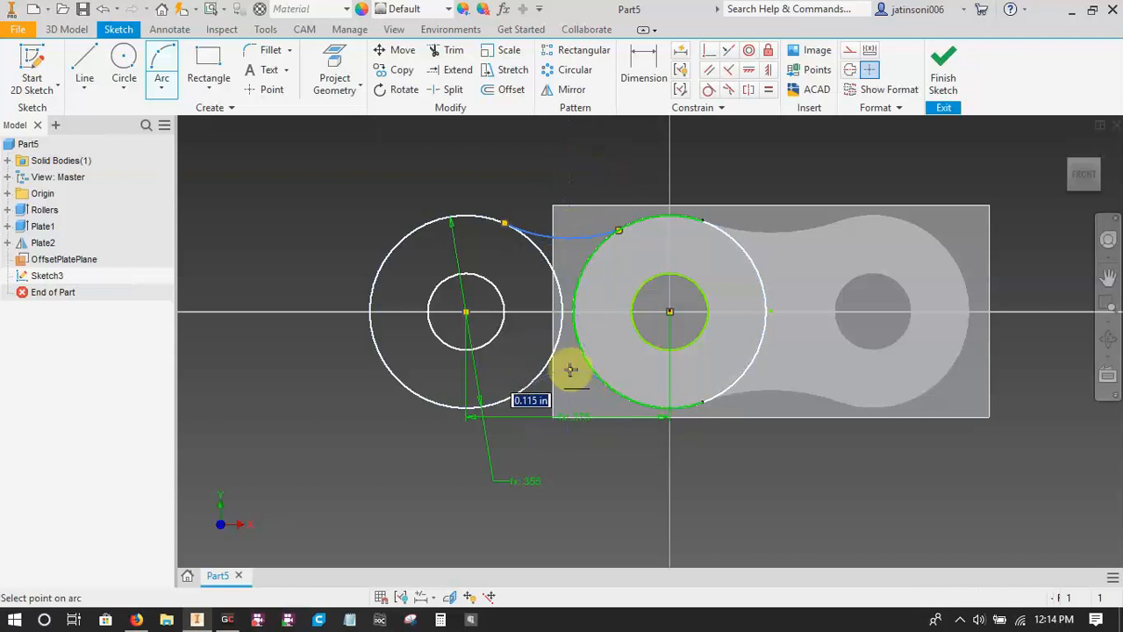
click(571, 368)
key(Escape)
Apply tangent constraints between both connecting arcs and the two large circles.
key(Return)
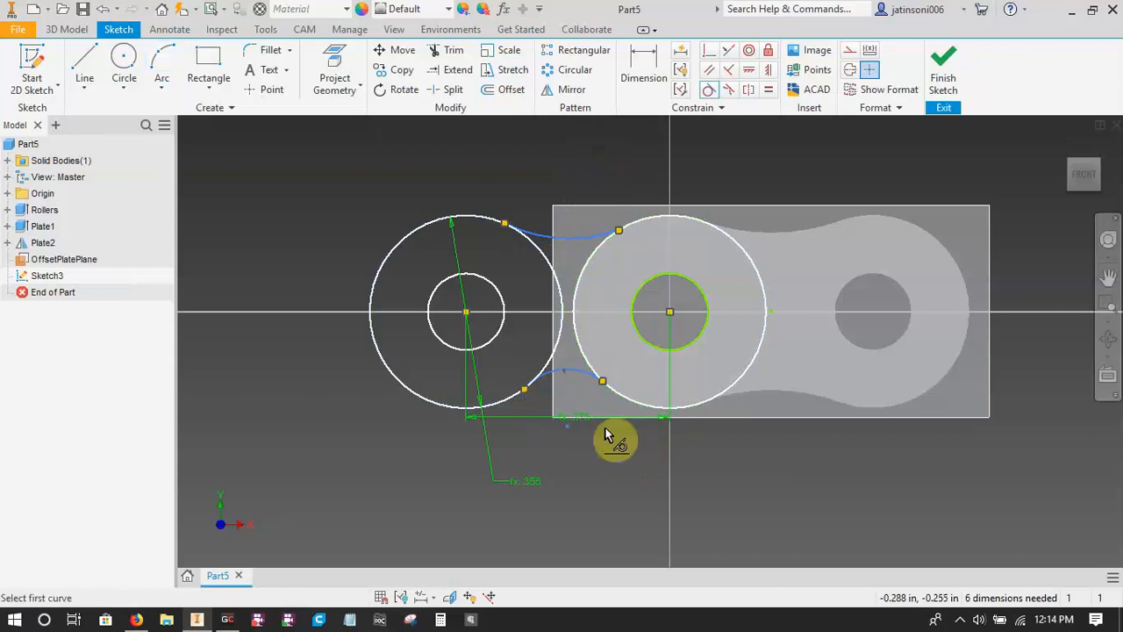
click(554, 357)
click(553, 358)
click(584, 362)
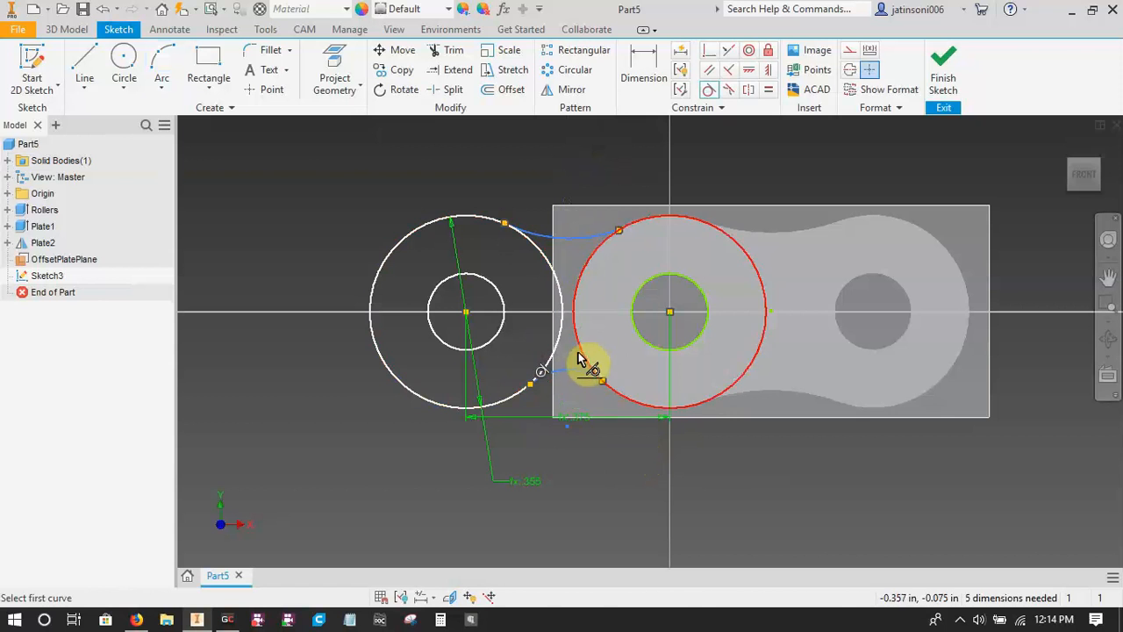
click(575, 379)
click(585, 261)
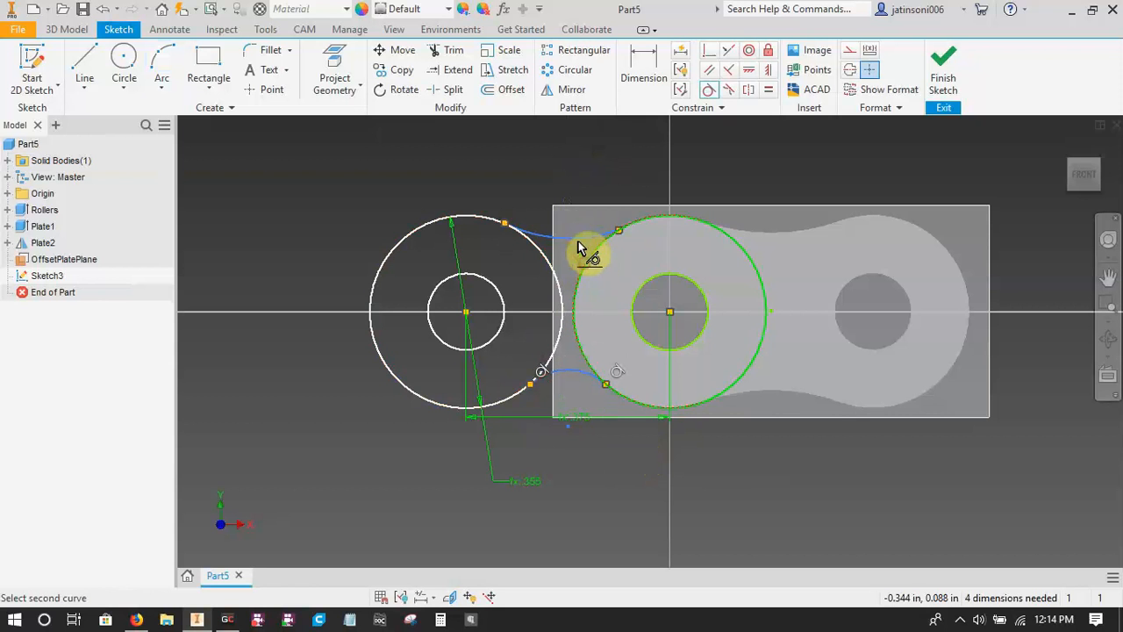
click(578, 237)
click(542, 255)
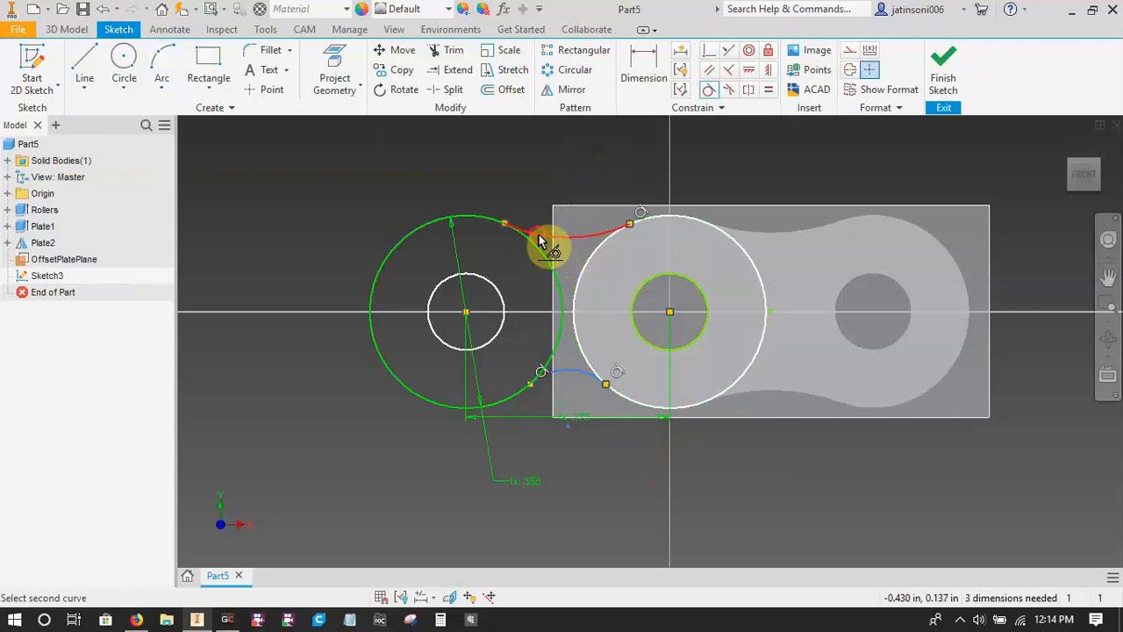
click(544, 242)
Constrain the upper and lower connecting arcs to equal radius.
key(equal)
click(554, 244)
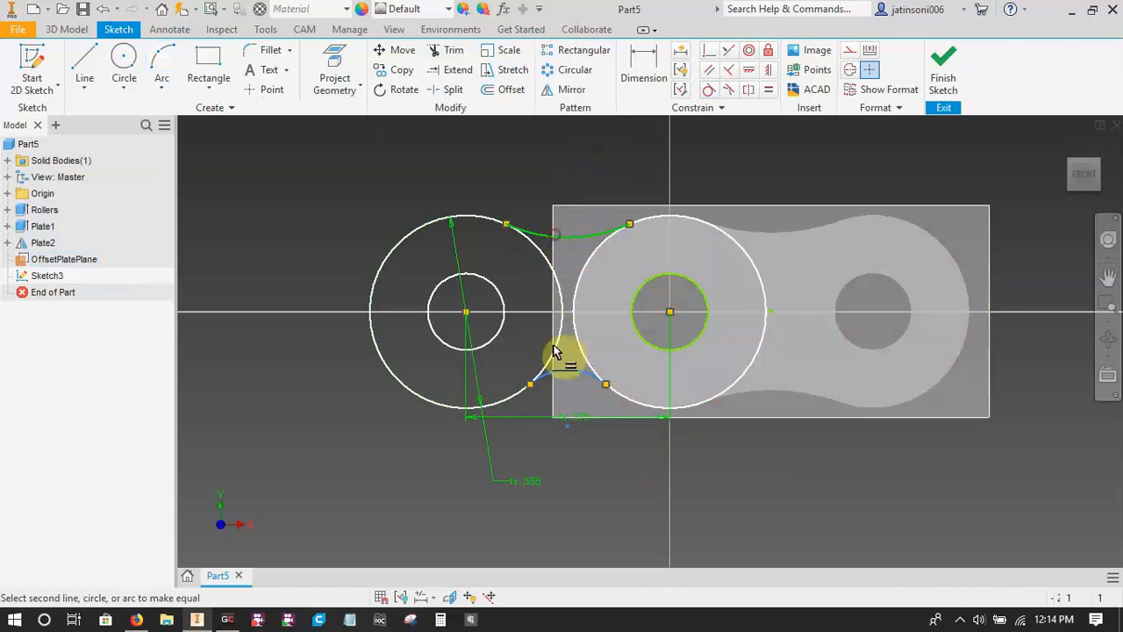
click(591, 377)
key(Escape)
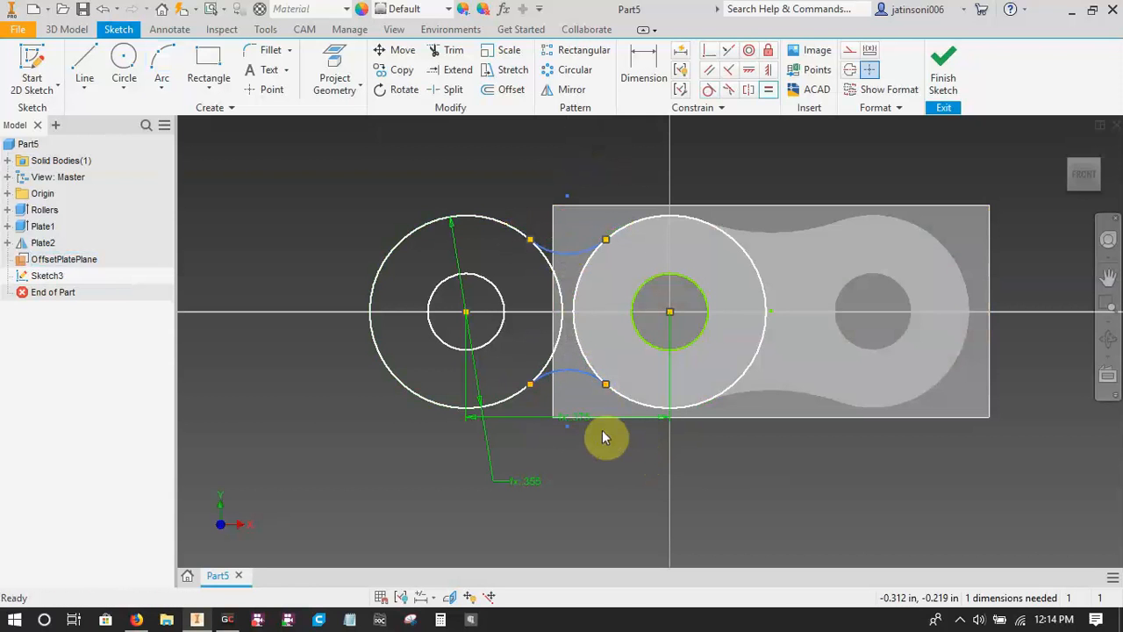
Dimension the radius of the lower connecting arc with the parameter pitch.
key(d)
click(568, 376)
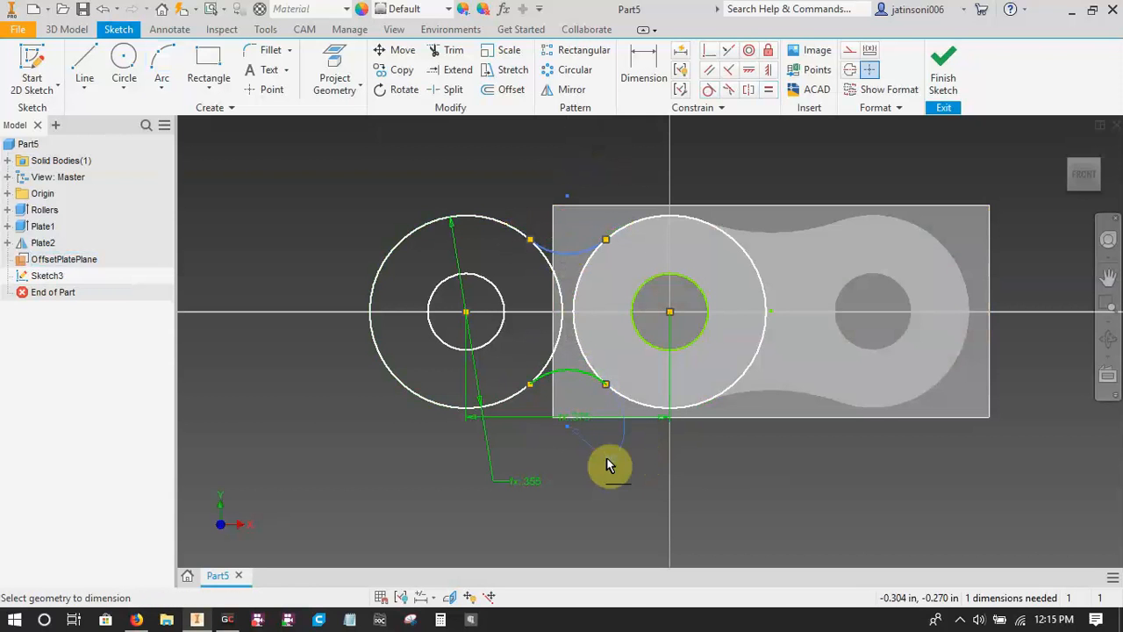
click(601, 431)
text(pitch)
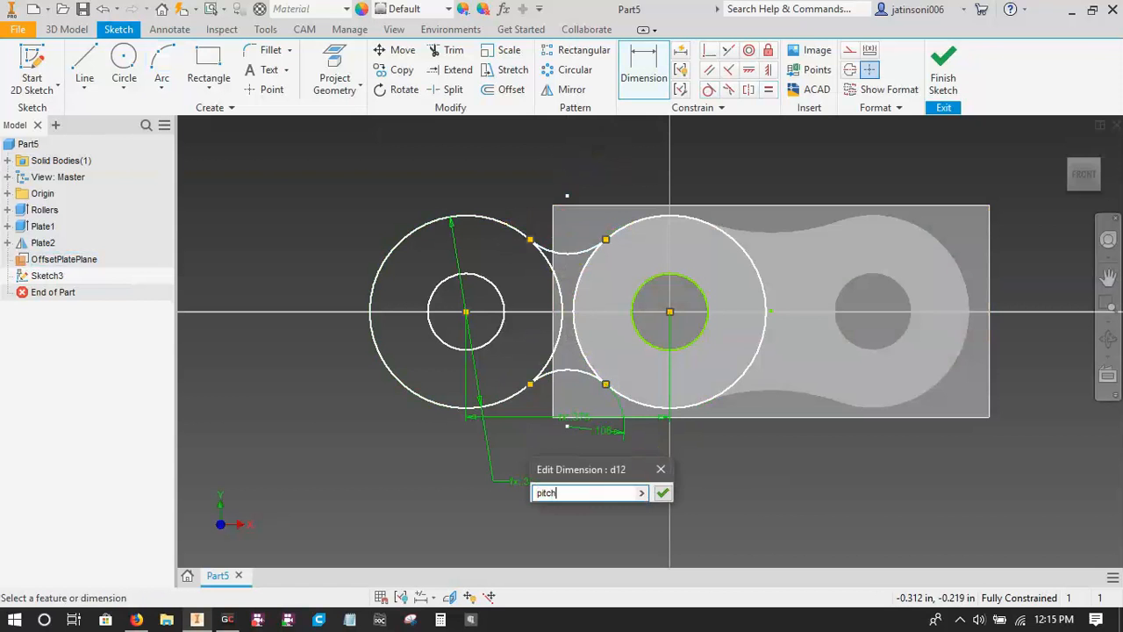
key(Return)
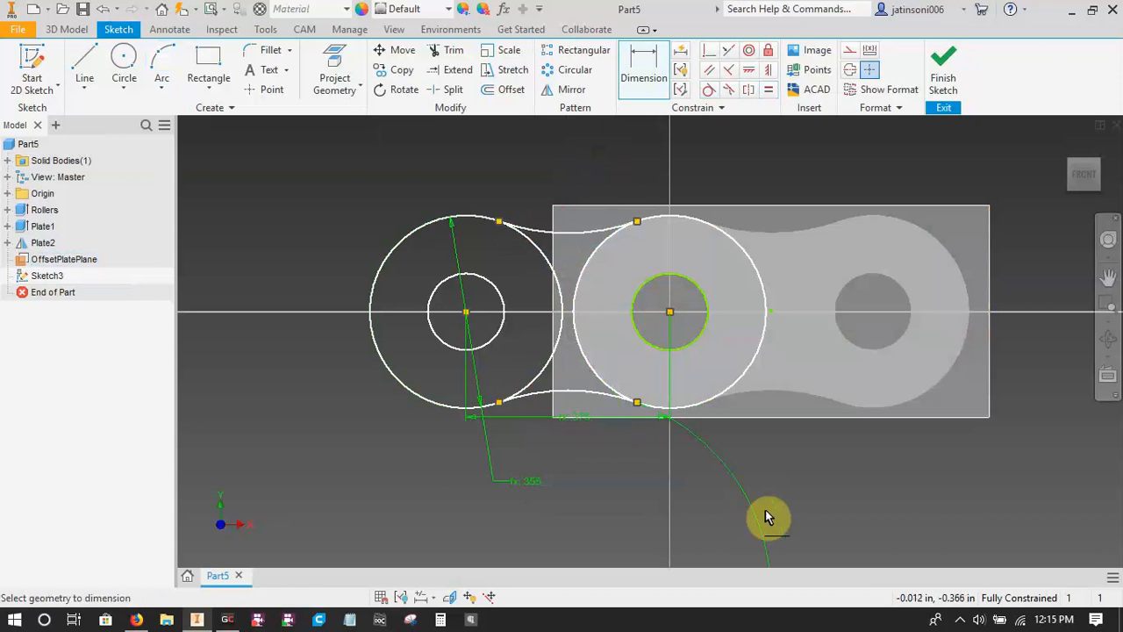
Finish the sketch and extrude the three plate regions, leaving both holes open, by the parameter platewidth.
click(941, 89)
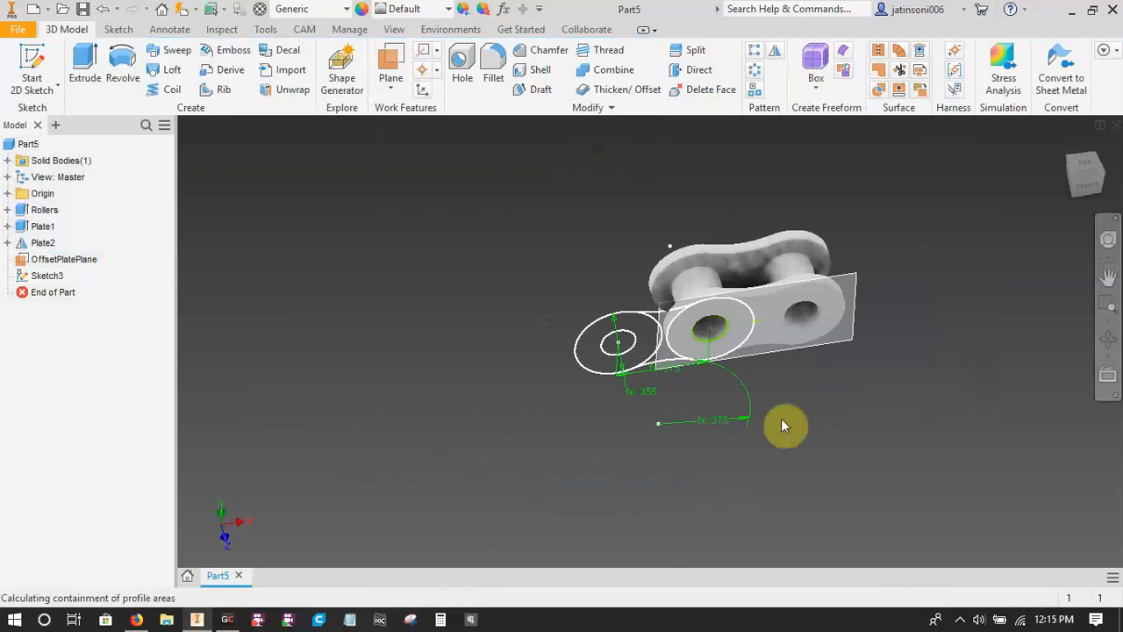
key(e)
scroll(615, 377, down, 5)
click(532, 309)
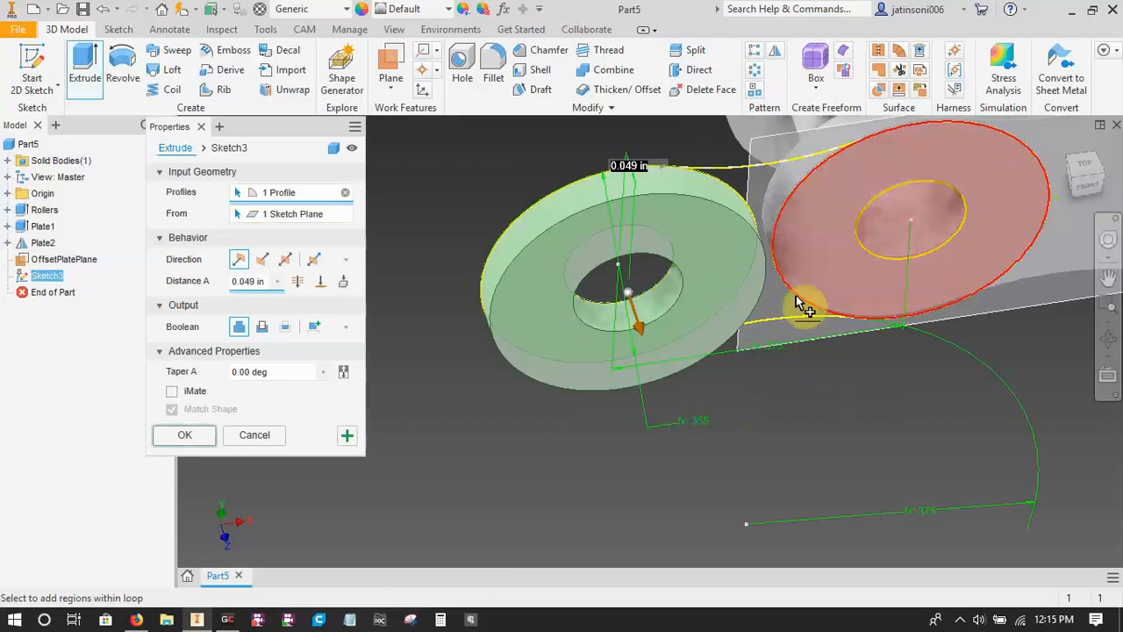
click(784, 316)
click(837, 283)
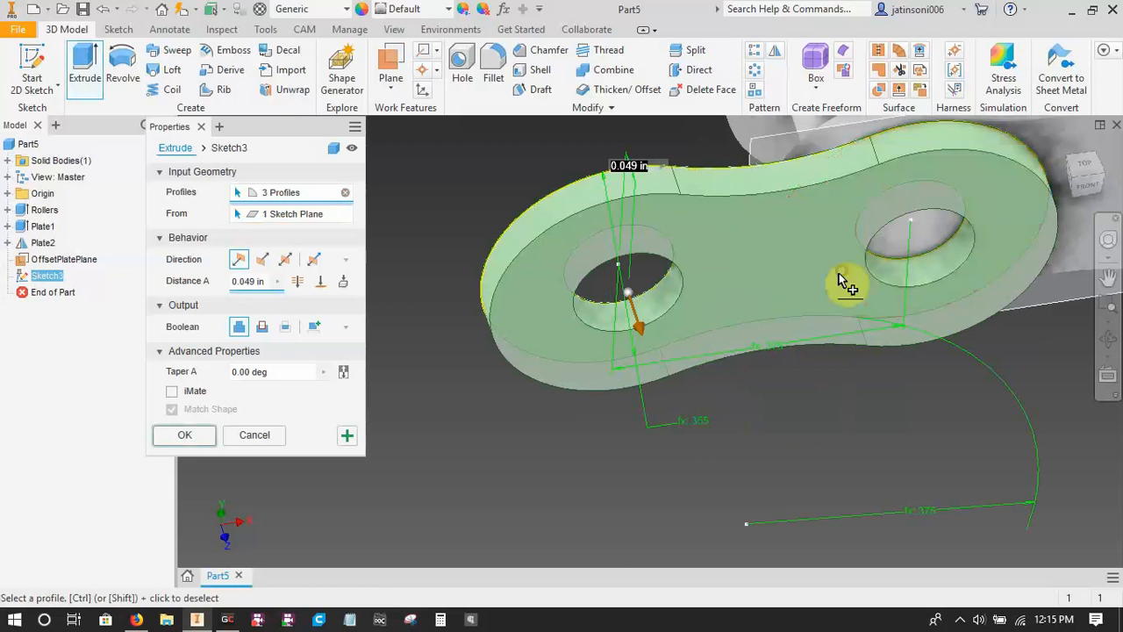
drag(264, 282, 208, 289)
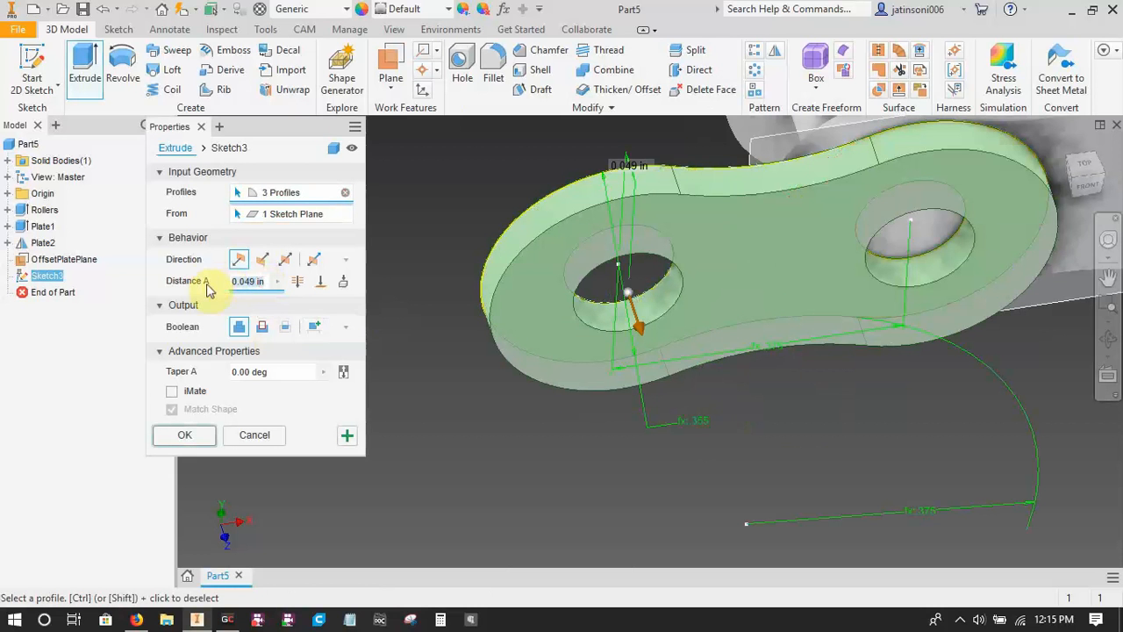
text(platew)
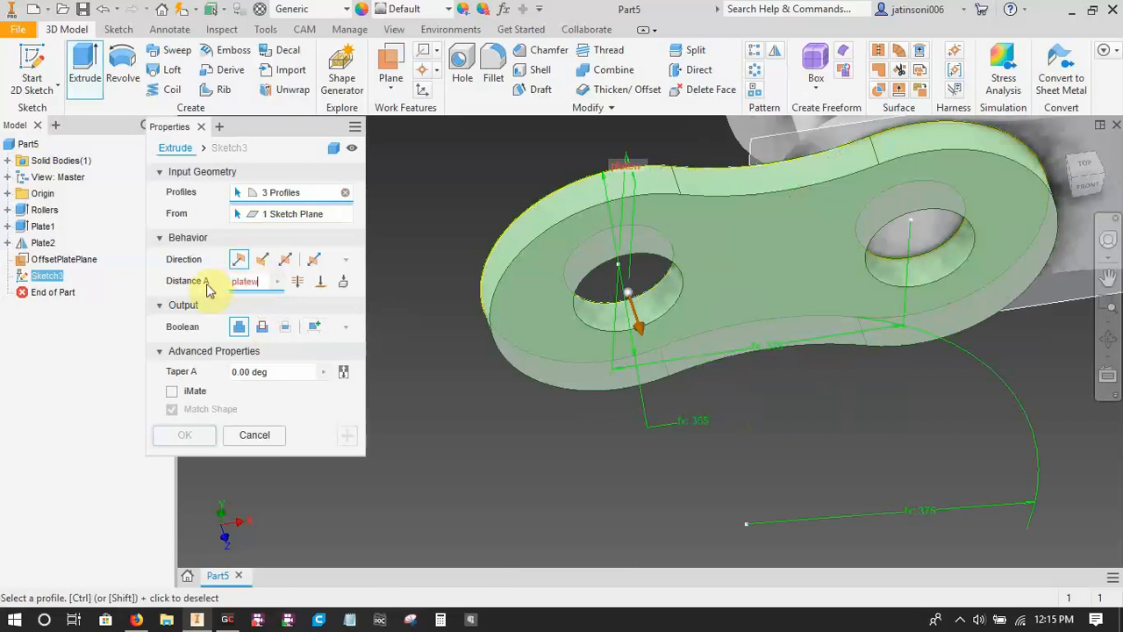
text(idth)
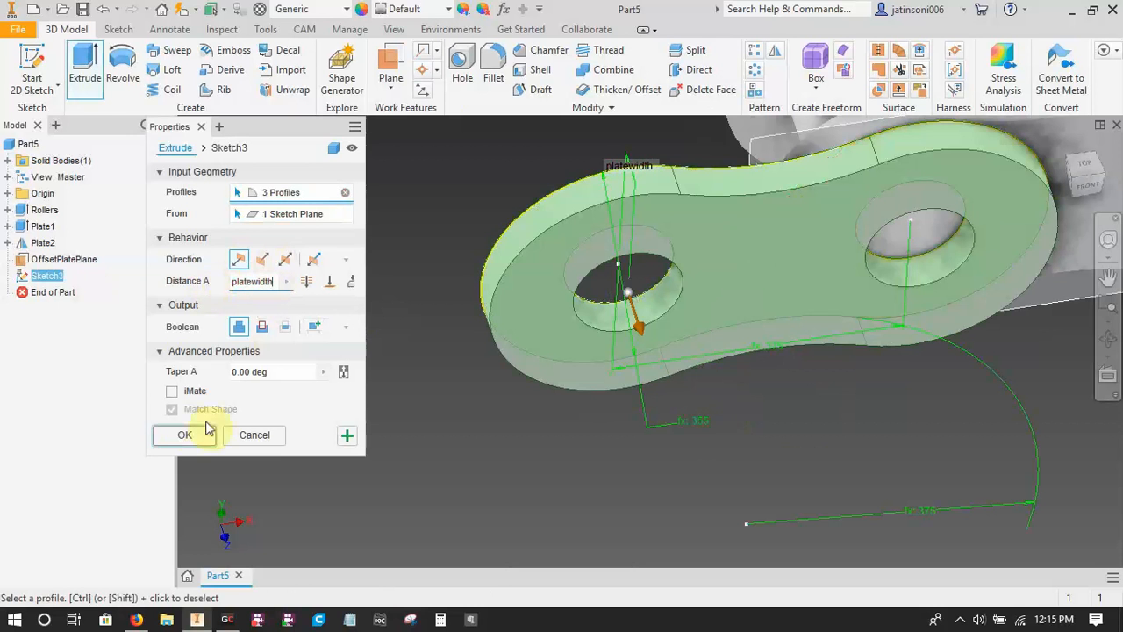
click(182, 435)
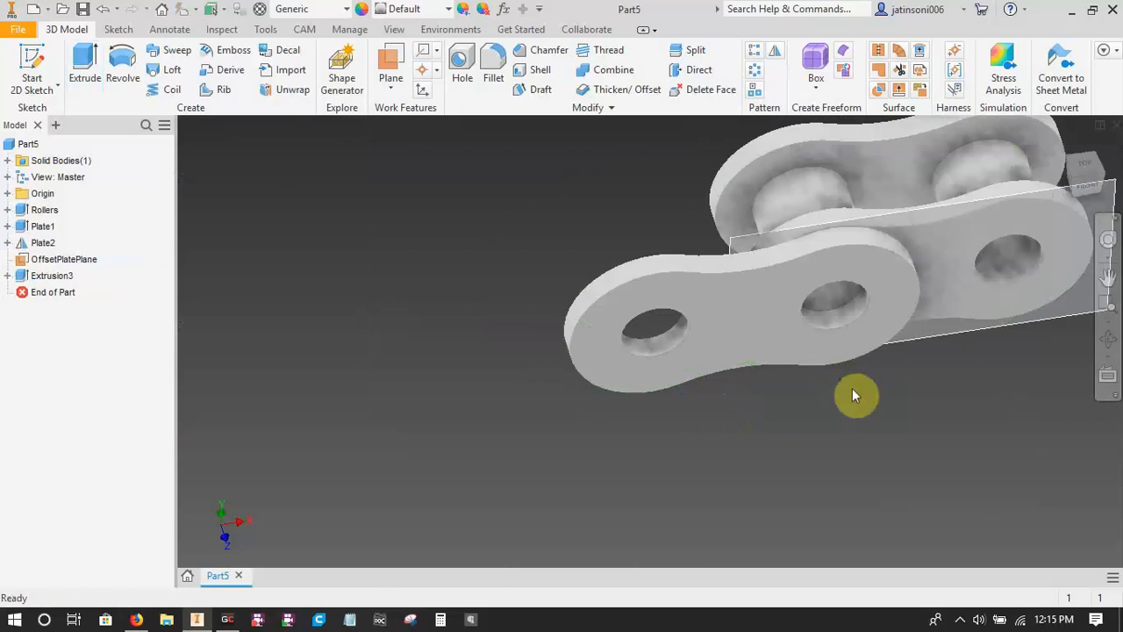
Hide the OffsetPlatePlane work plane and inspect the new outer plate.
right_click(46, 258)
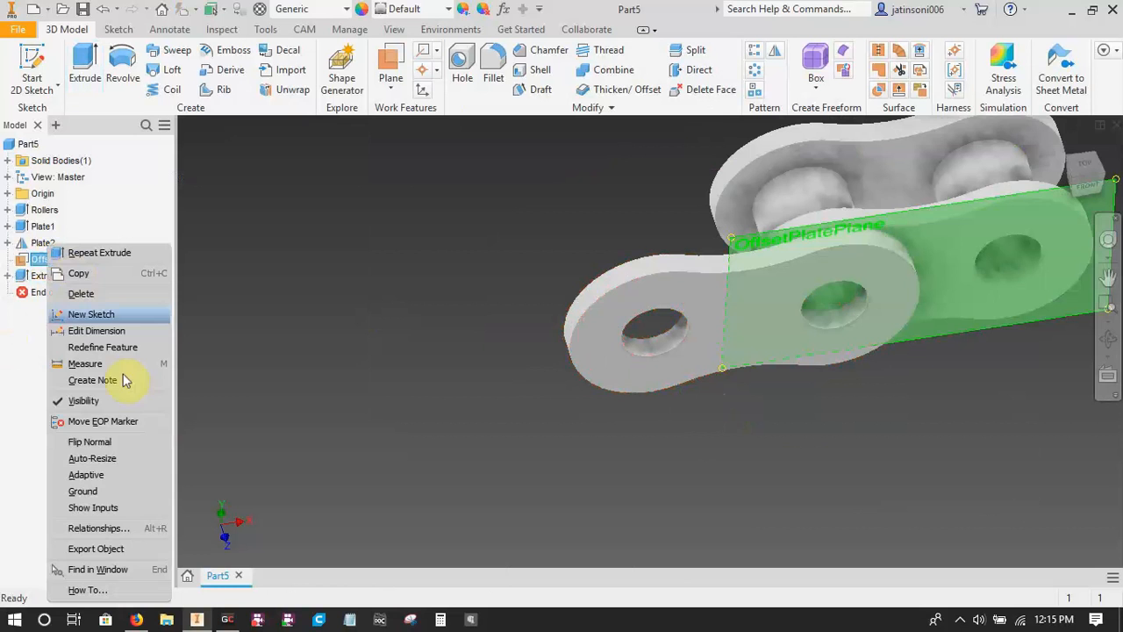
click(86, 400)
shift+middle_drag(698, 473, 712, 504)
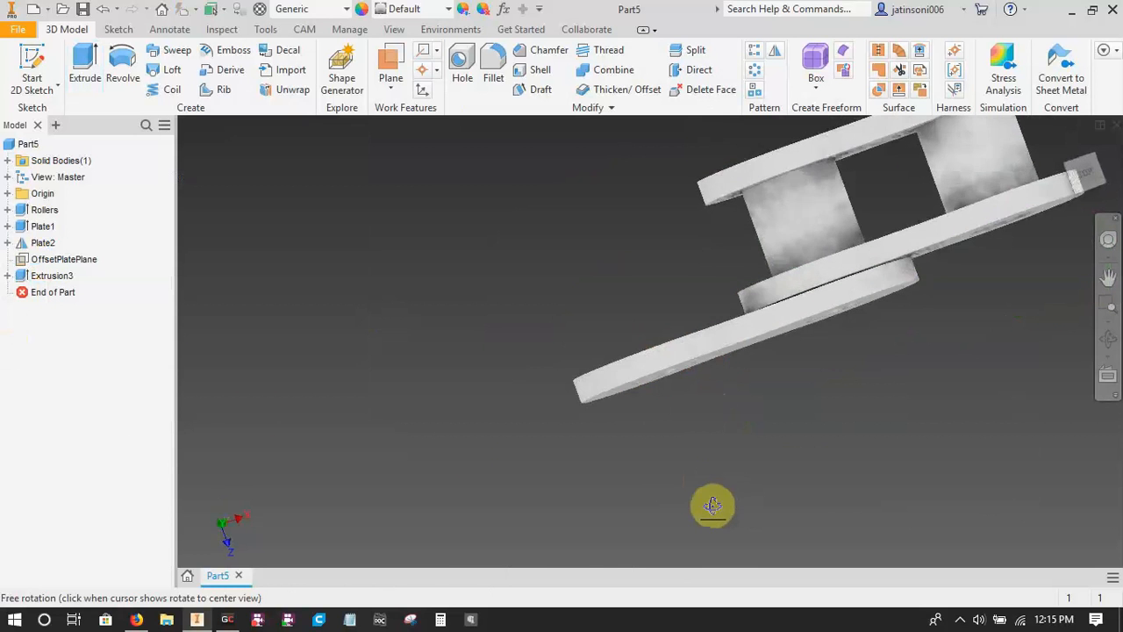
scroll(827, 343, down, 6)
shift+middle_drag(819, 339, 795, 298)
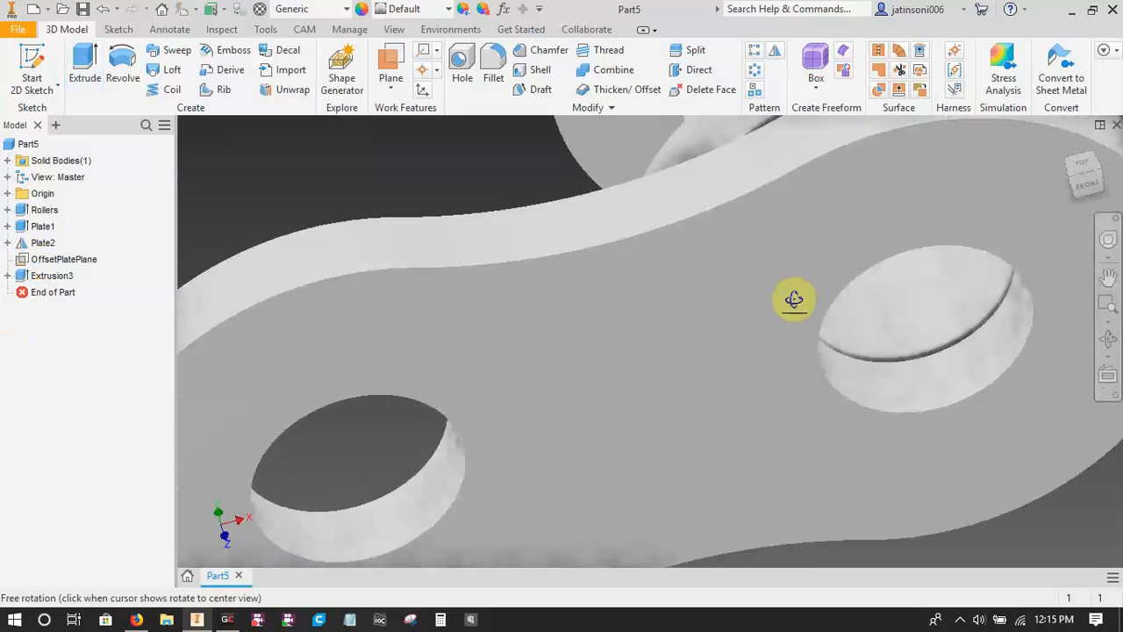
scroll(795, 296, up, 5)
shift+middle_drag(814, 341, 553, 408)
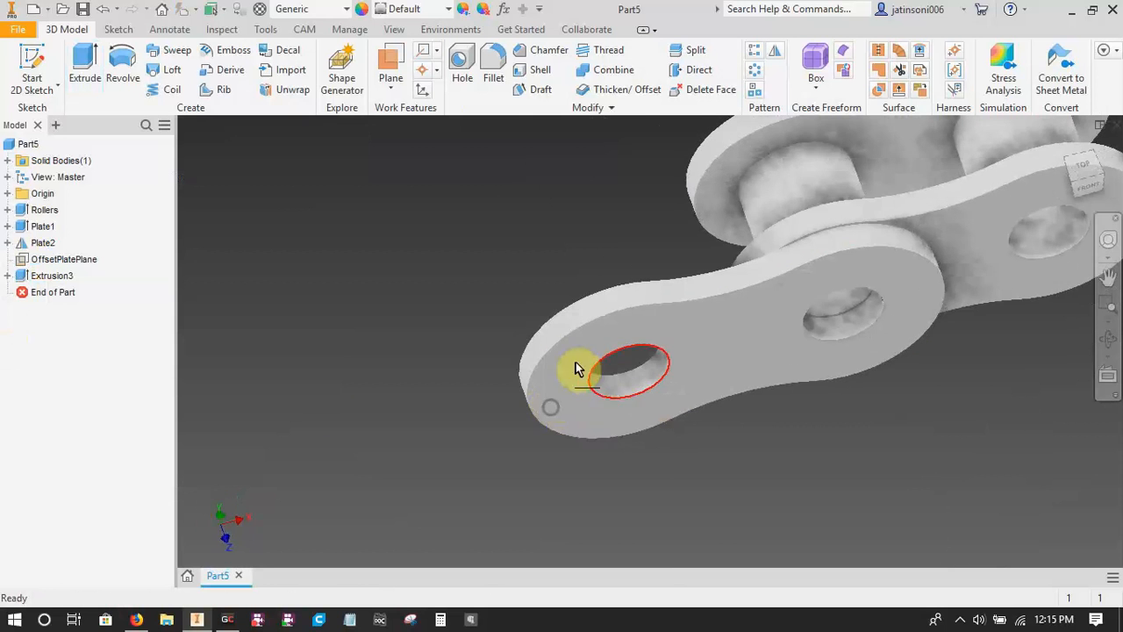
Rename the new outer plate extrusion to Plate3.
shift+middle_drag(514, 456, 120, 331)
click(57, 277)
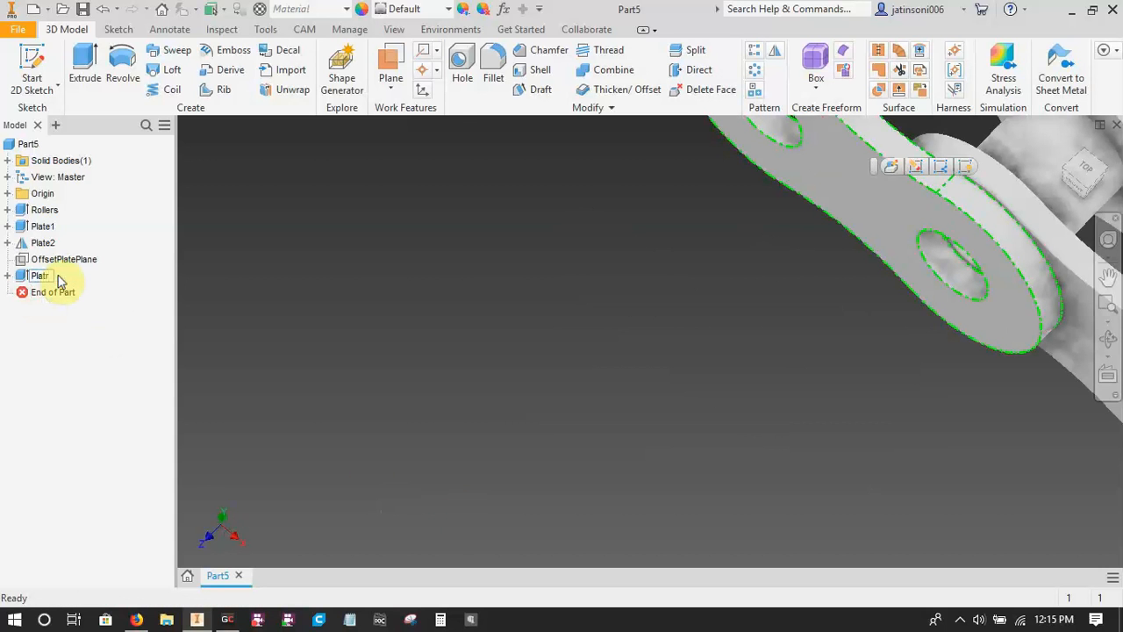
text(Plate3)
key(Return)
Mirror the Plate3 feature about the origin XY plane.
mouse_move(709, 401)
shift+middle_down()
mouse_move(635, 422)
mouse_move(665, 407)
mouse_move(710, 413)
mouse_move(585, 451)
mouse_move(629, 401)
mouse_move(729, 401)
shift+middle_up()
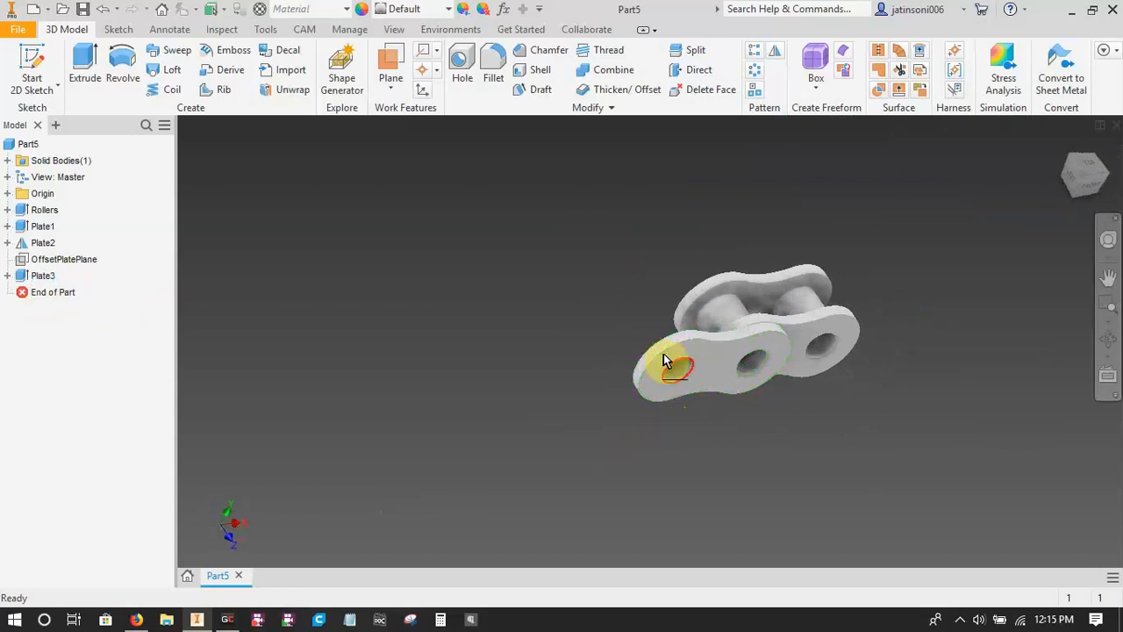
click(774, 50)
click(713, 386)
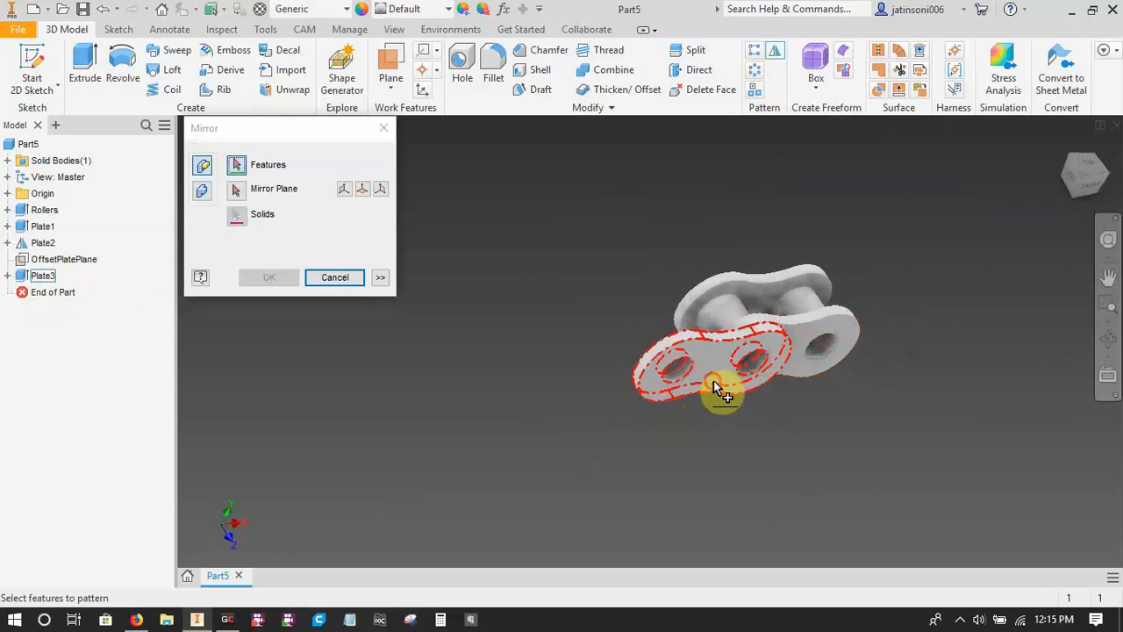
click(380, 189)
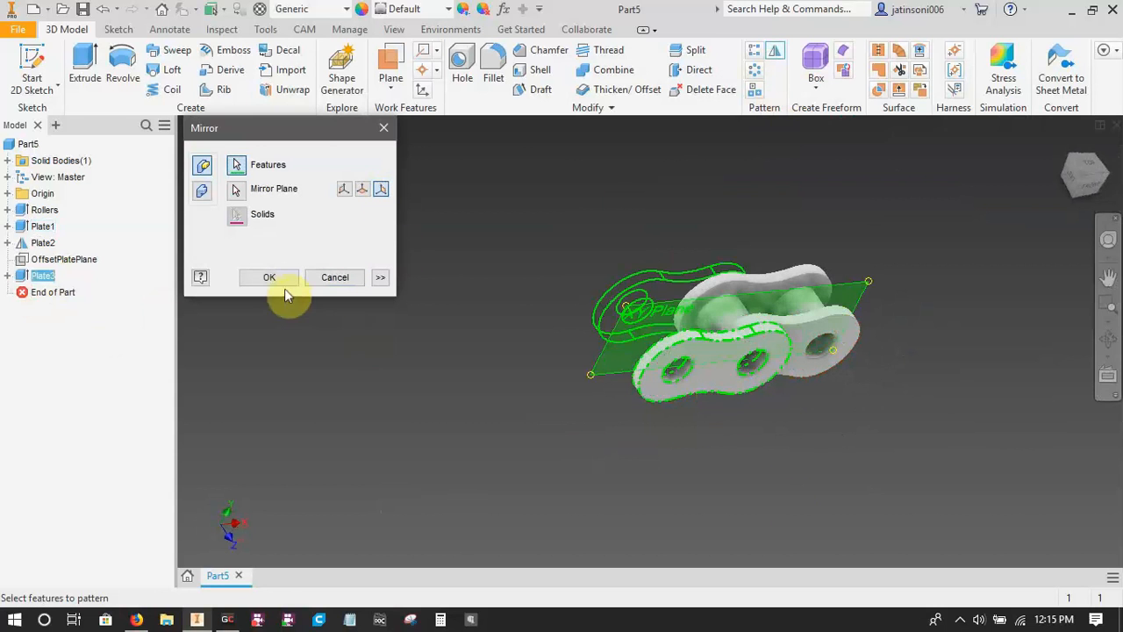
click(269, 277)
Rename the mirrored outer plate feature to Plate4.
shift+middle_drag(618, 457, 612, 485)
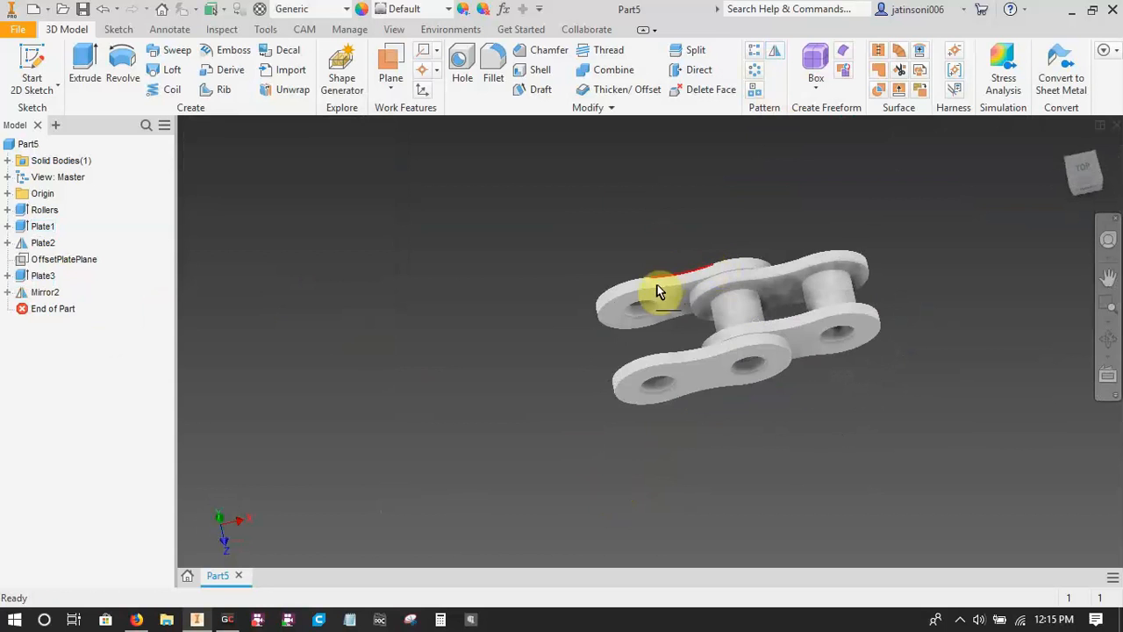
click(40, 292)
double_click(42, 294)
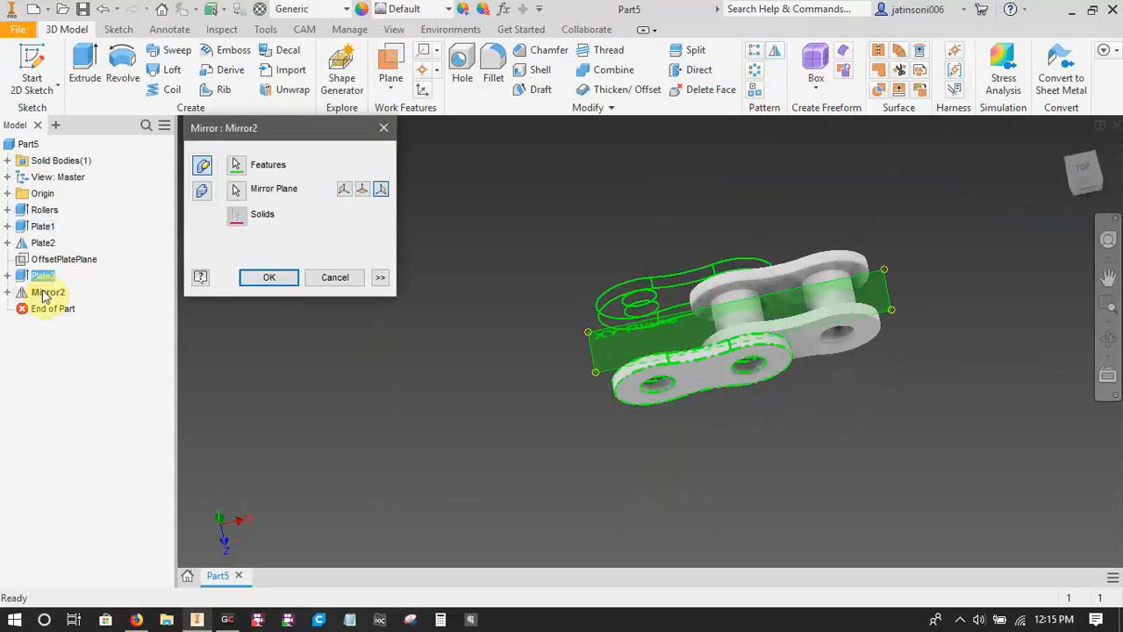
key(Escape)
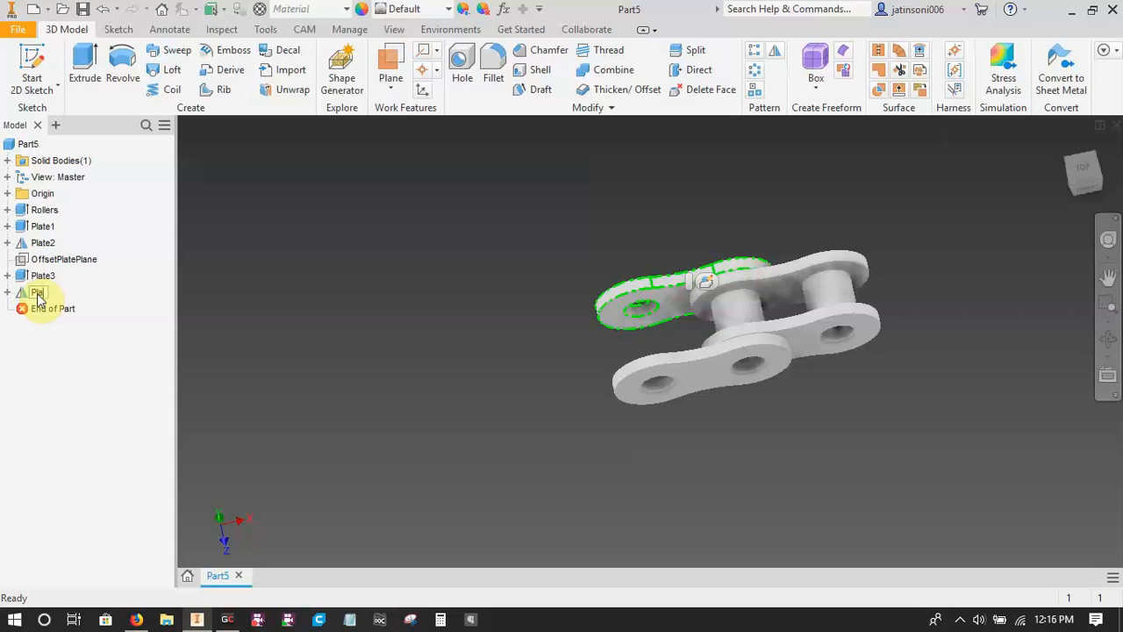
click(571, 490)
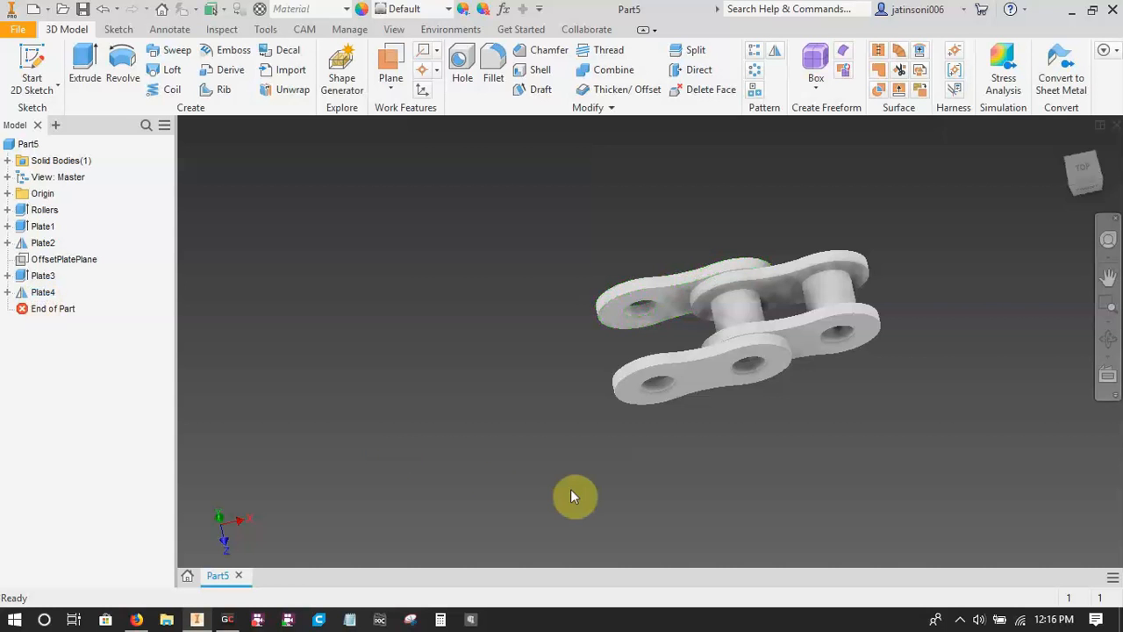
Make the sketch beneath Plate3 visible and check the ANSI 35 pin dimensions in the OCM chain datasheet.
mouse_move(621, 493)
shift+middle_down()
mouse_move(670, 493)
mouse_move(678, 528)
mouse_move(588, 457)
mouse_move(579, 479)
shift+middle_up()
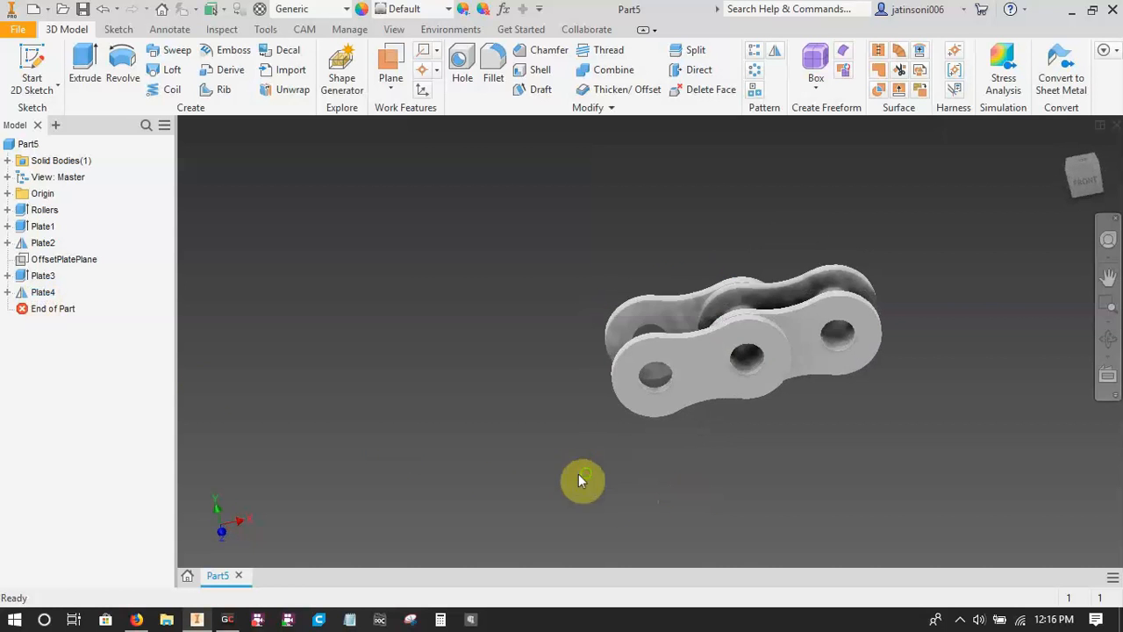
click(7, 275)
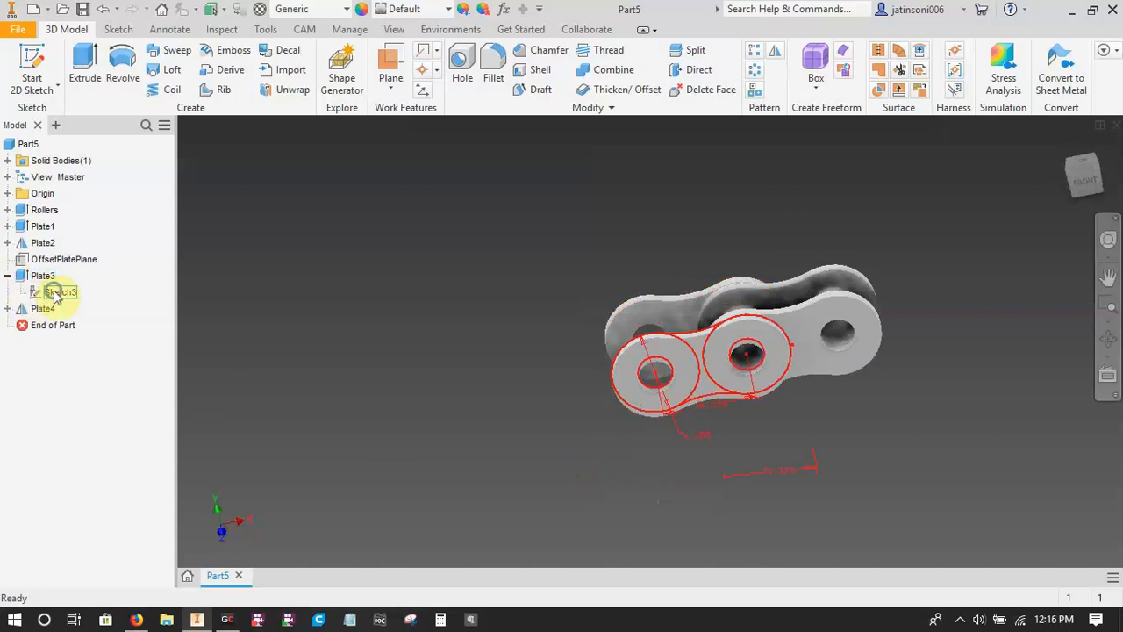
right_click(44, 292)
click(88, 475)
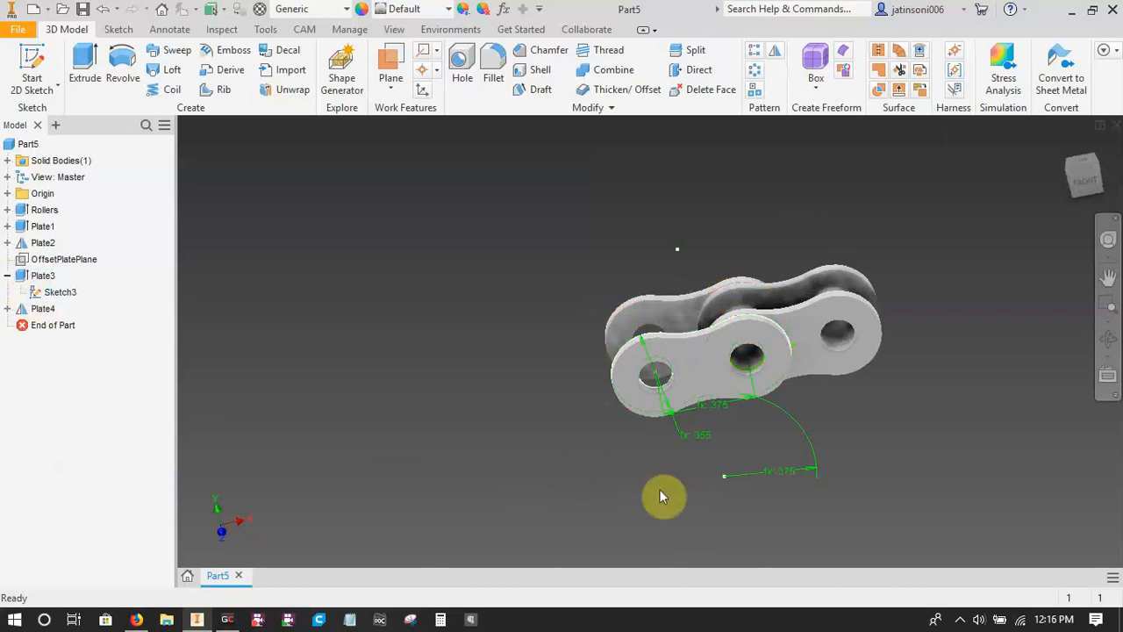
shift+middle_drag(659, 491, 703, 517)
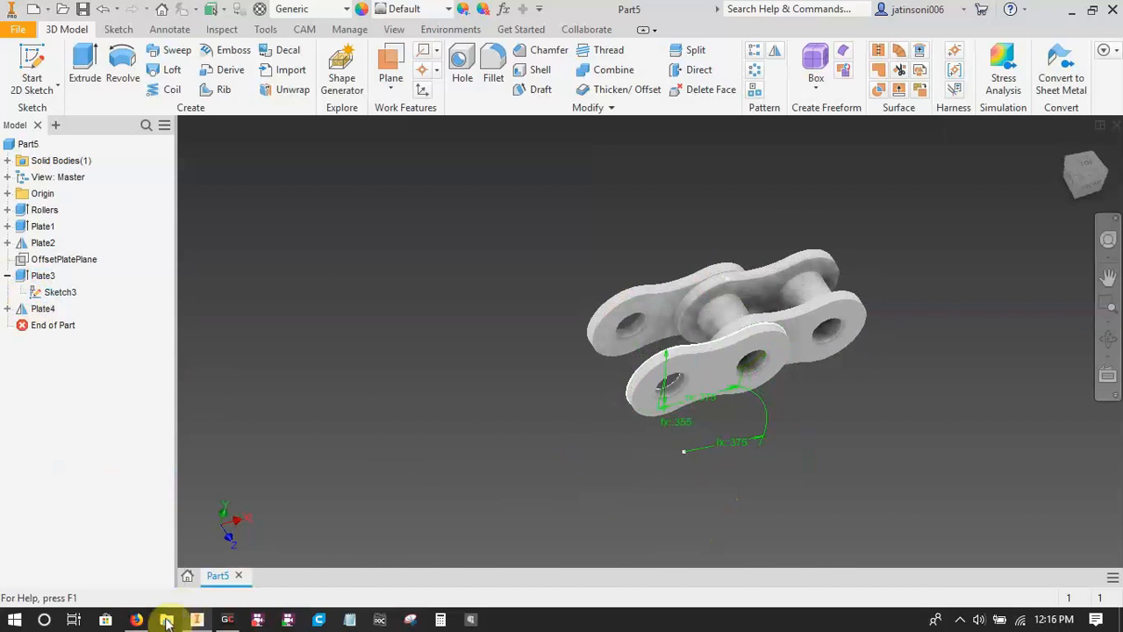
click(136, 619)
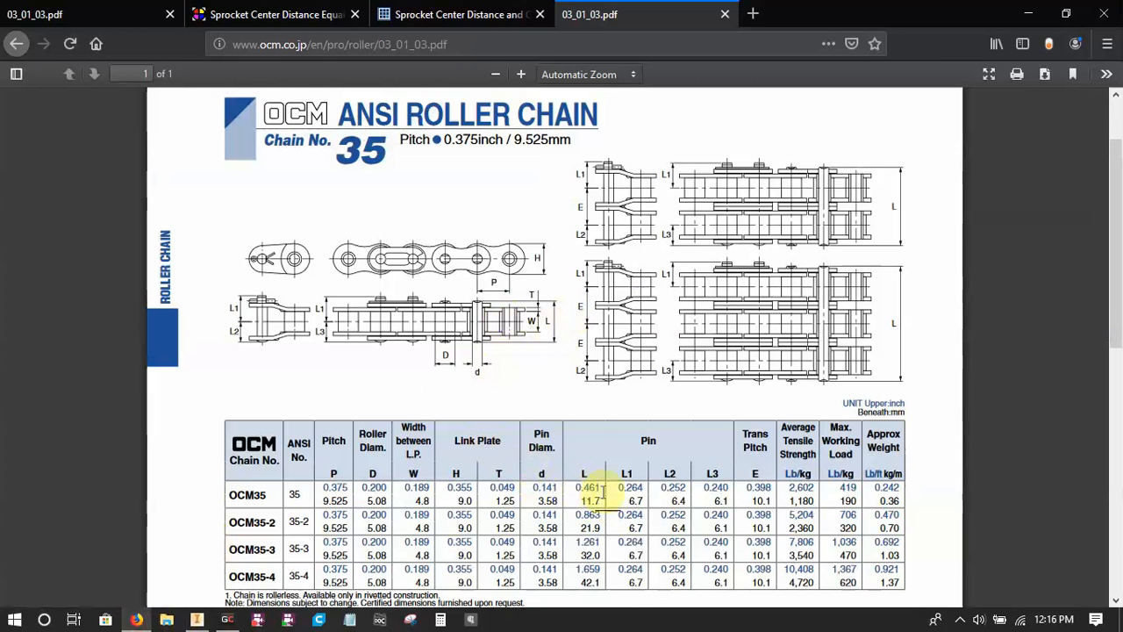
click(197, 619)
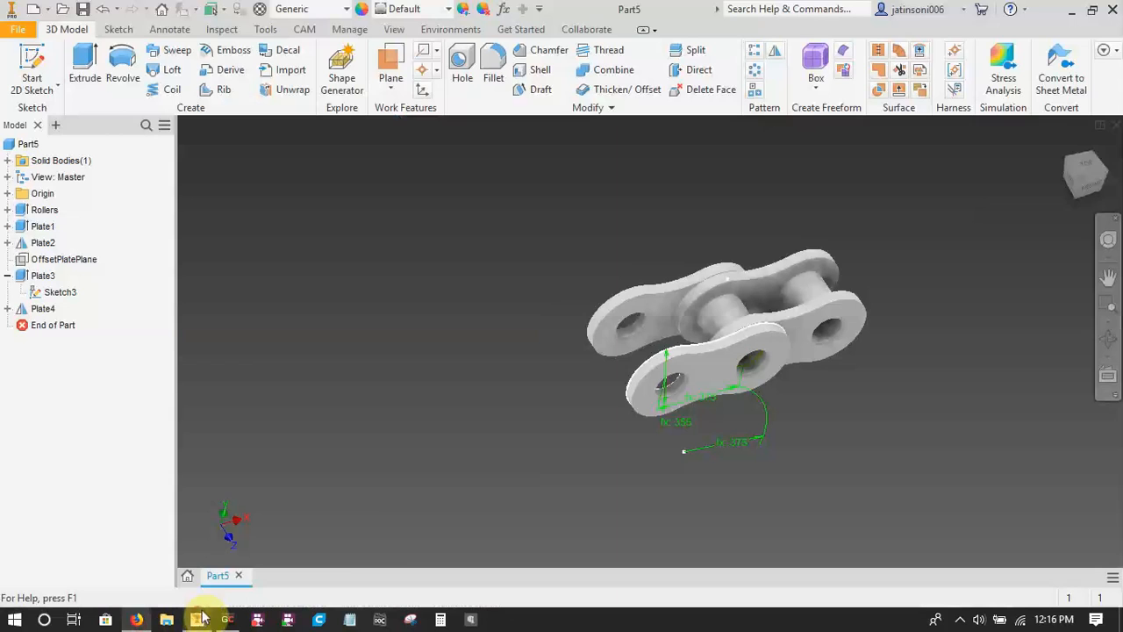
scroll(677, 465, up, 5)
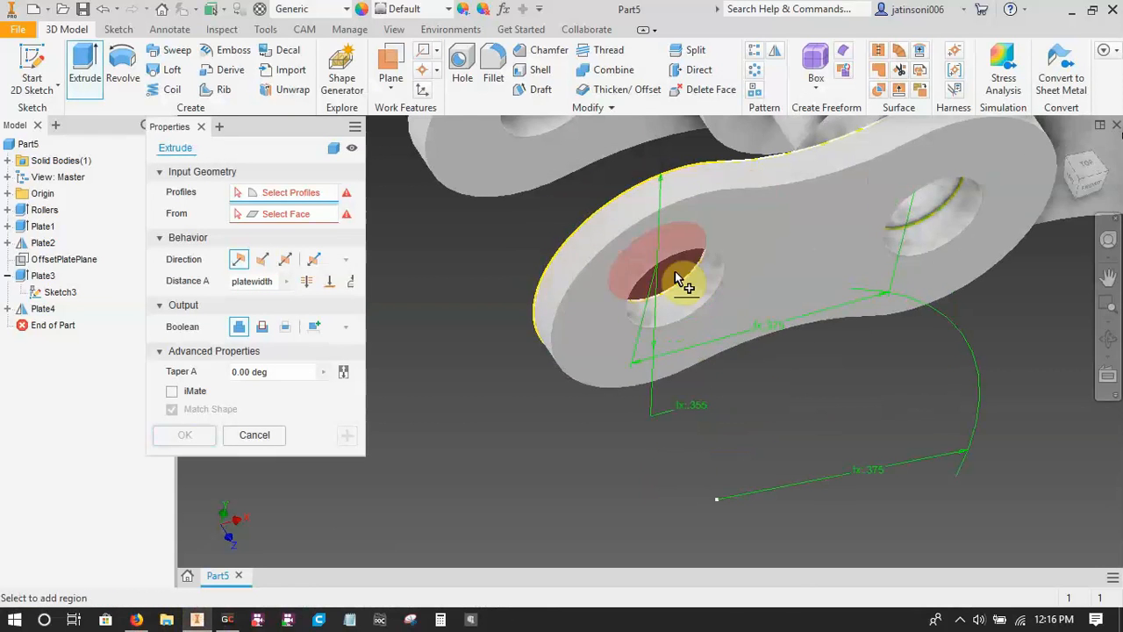
click(674, 271)
click(908, 221)
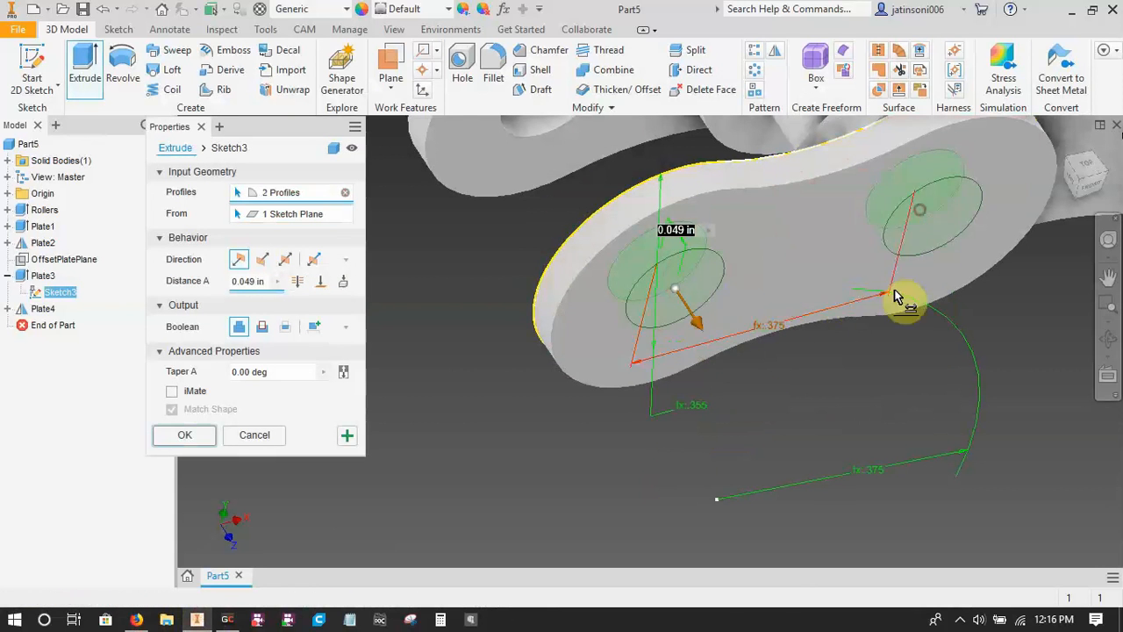
click(312, 259)
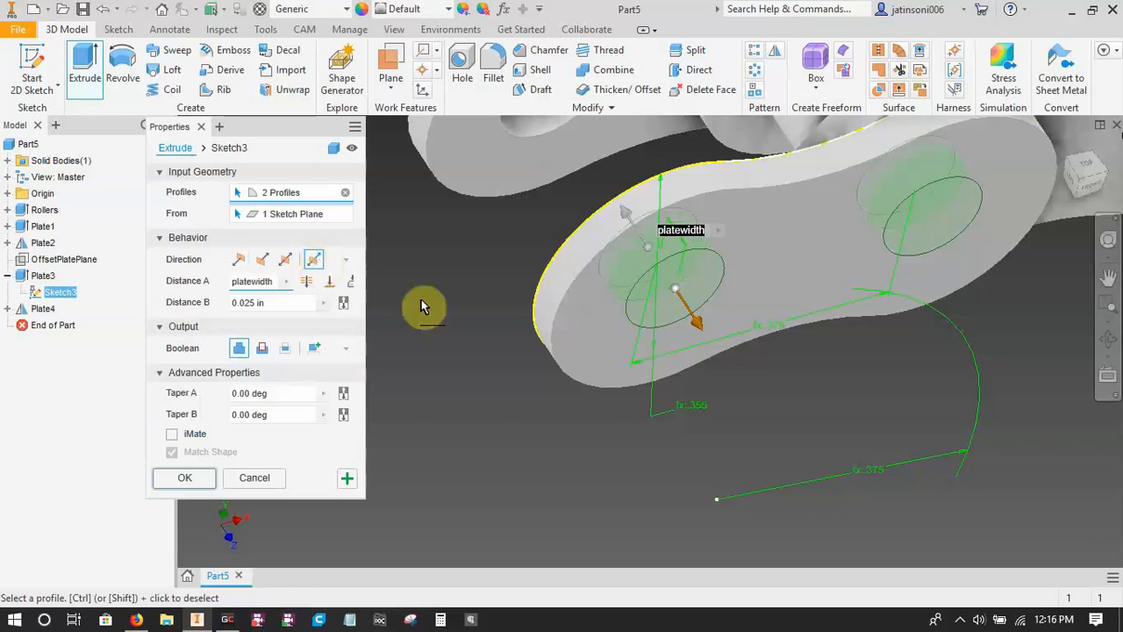
scroll(600, 468, up, 3)
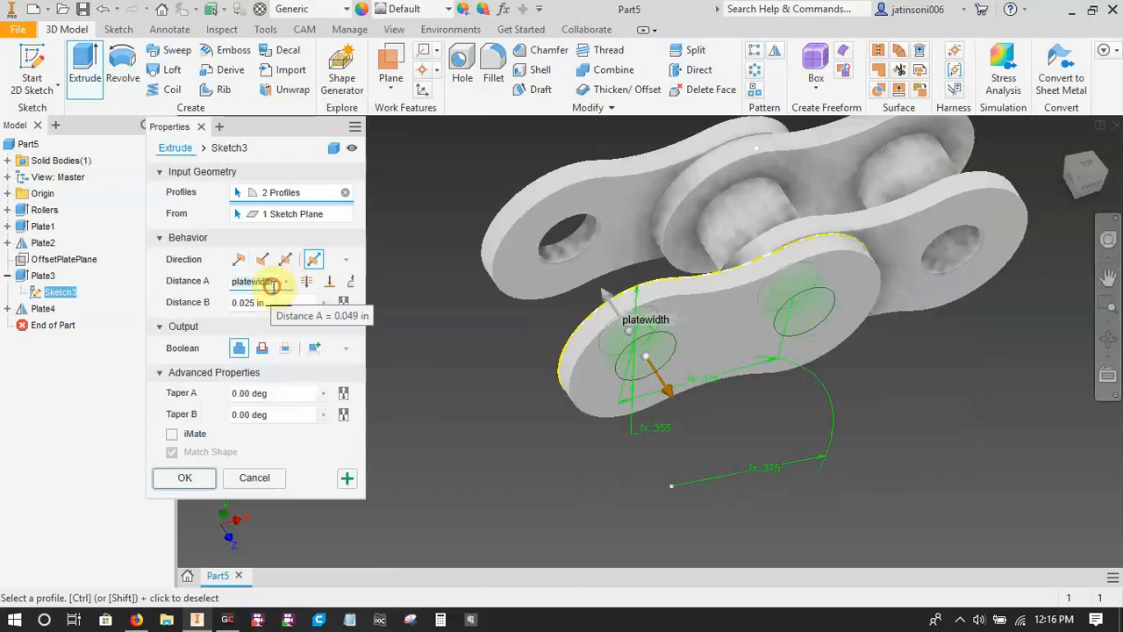
click(136, 620)
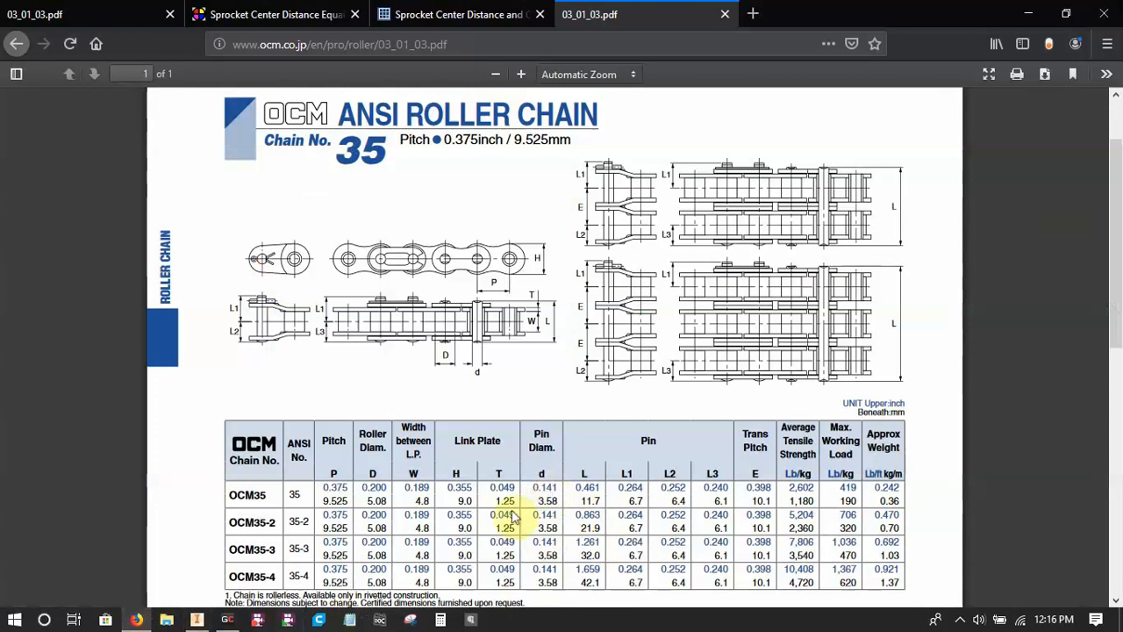
click(198, 620)
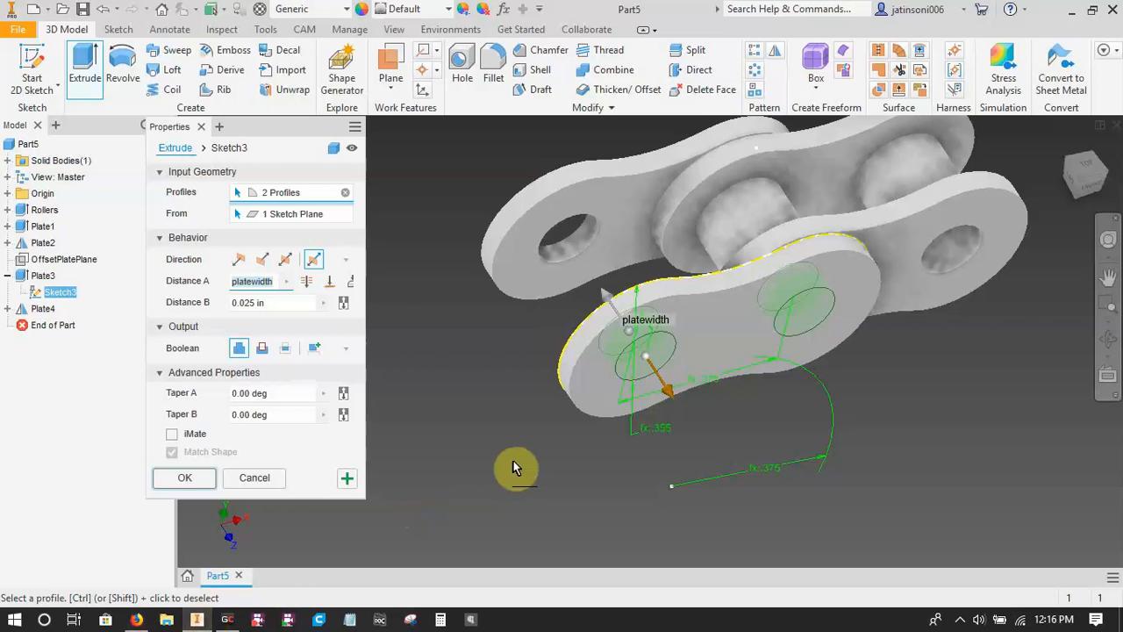
text(0.141)
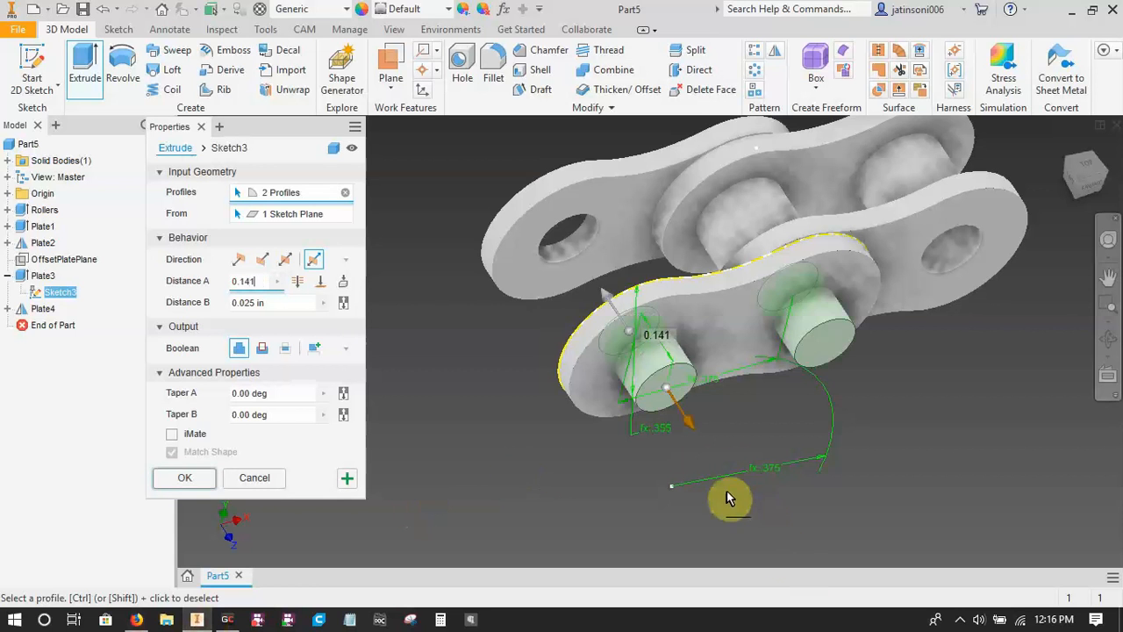
click(136, 618)
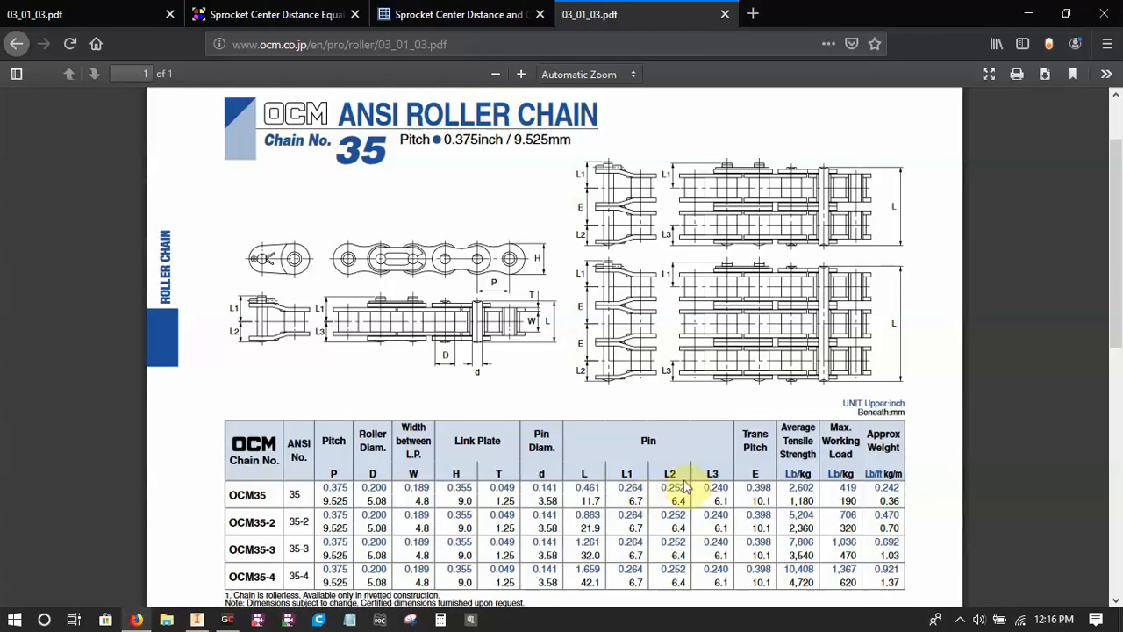
click(196, 619)
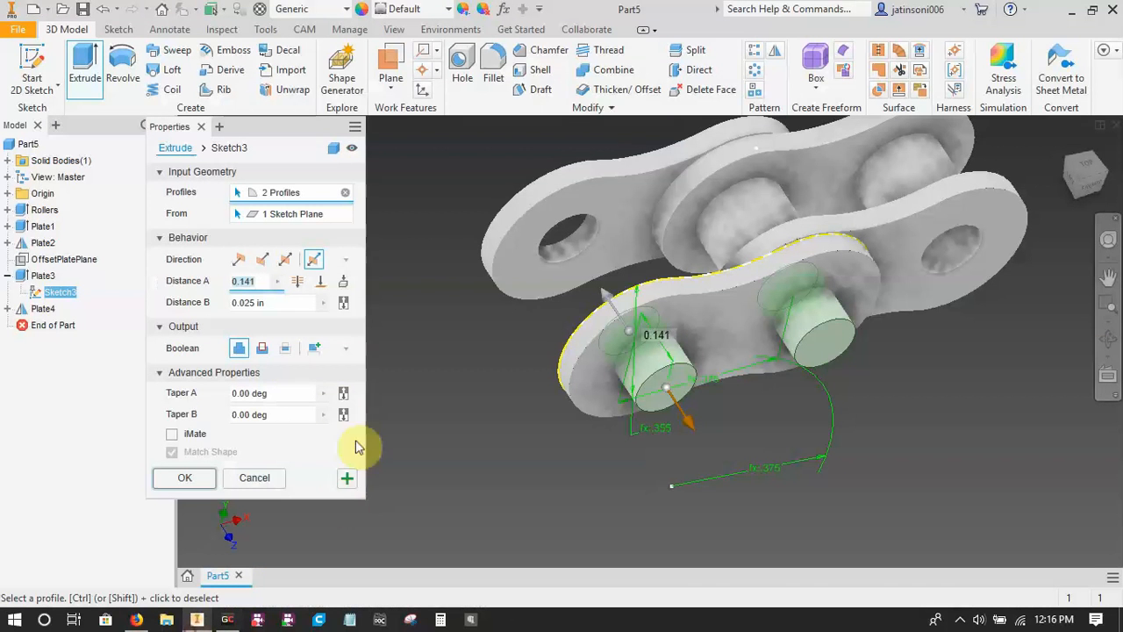
double_click(254, 281)
text(0.461)
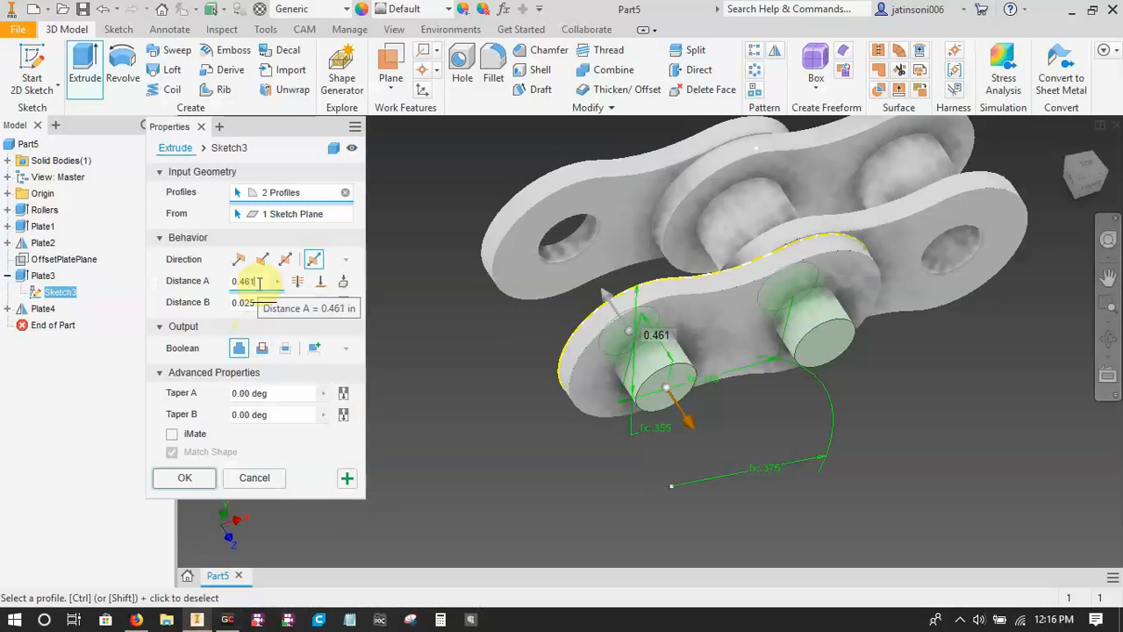
shift+middle_drag(619, 510, 559, 513)
key(Escape)
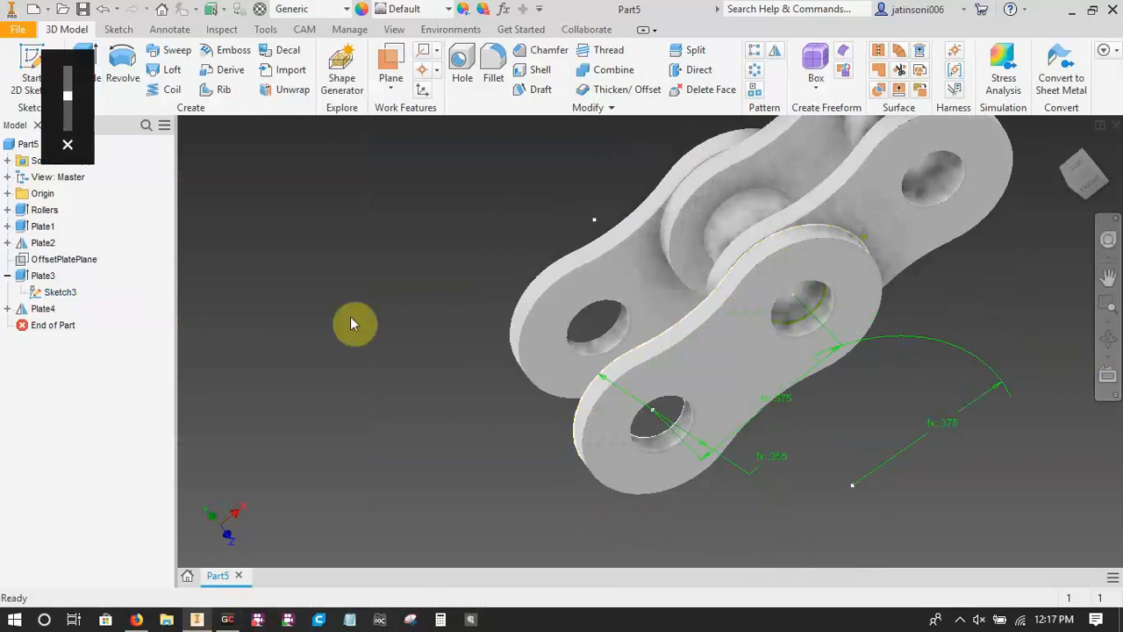
Hide the sketch beneath Plate3 and collapse that feature in the model tree.
shift+middle_drag(603, 401, 735, 401)
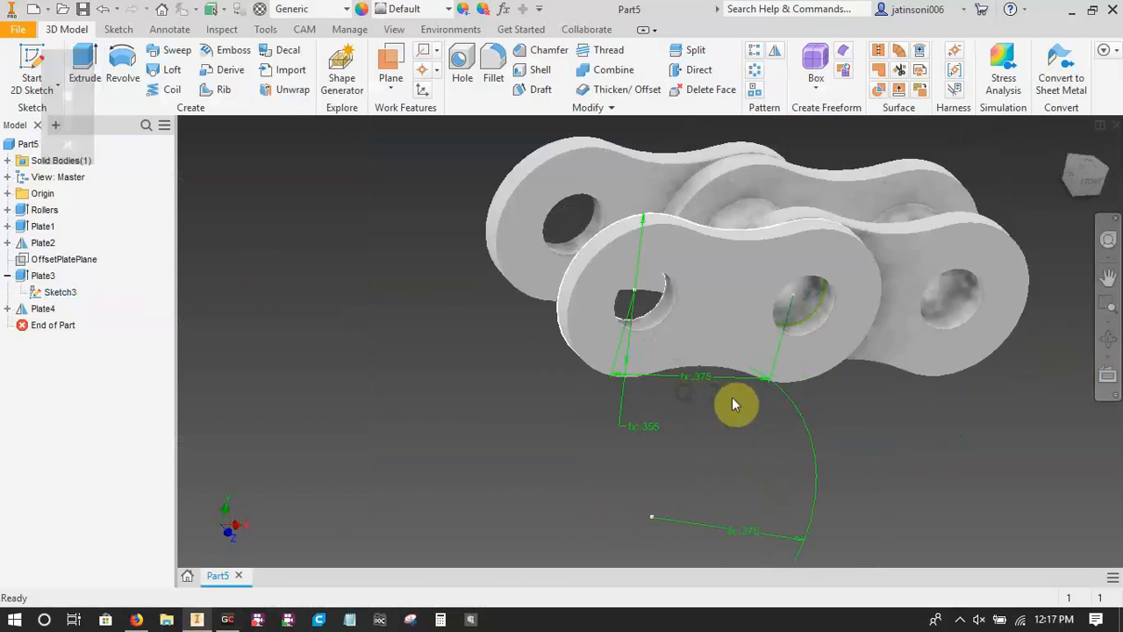
right_click(48, 293)
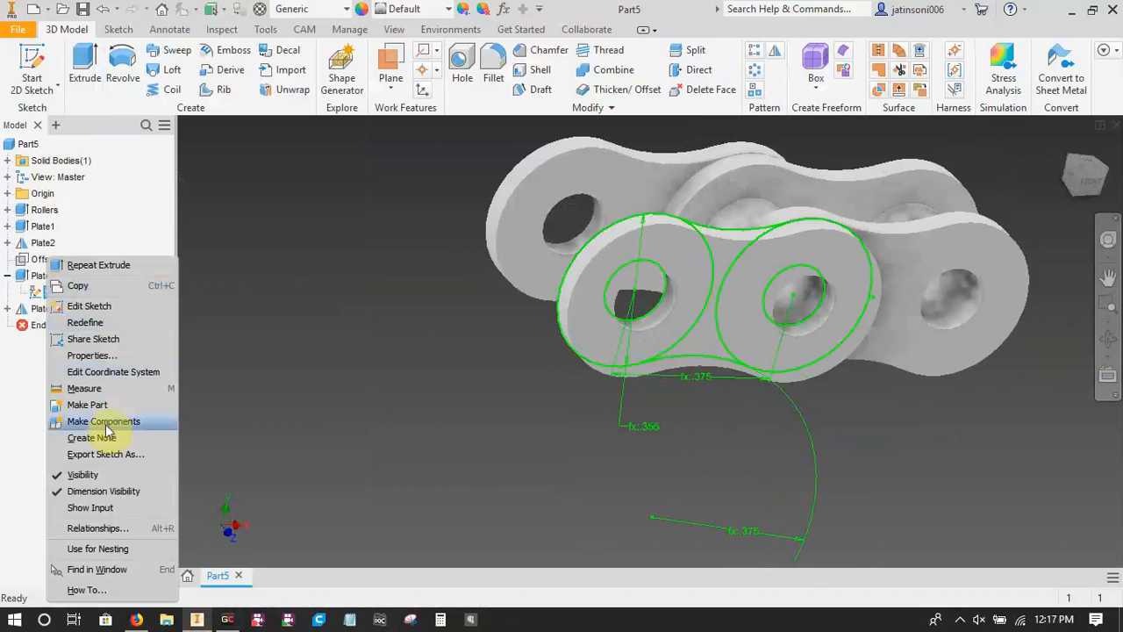
click(83, 475)
click(7, 277)
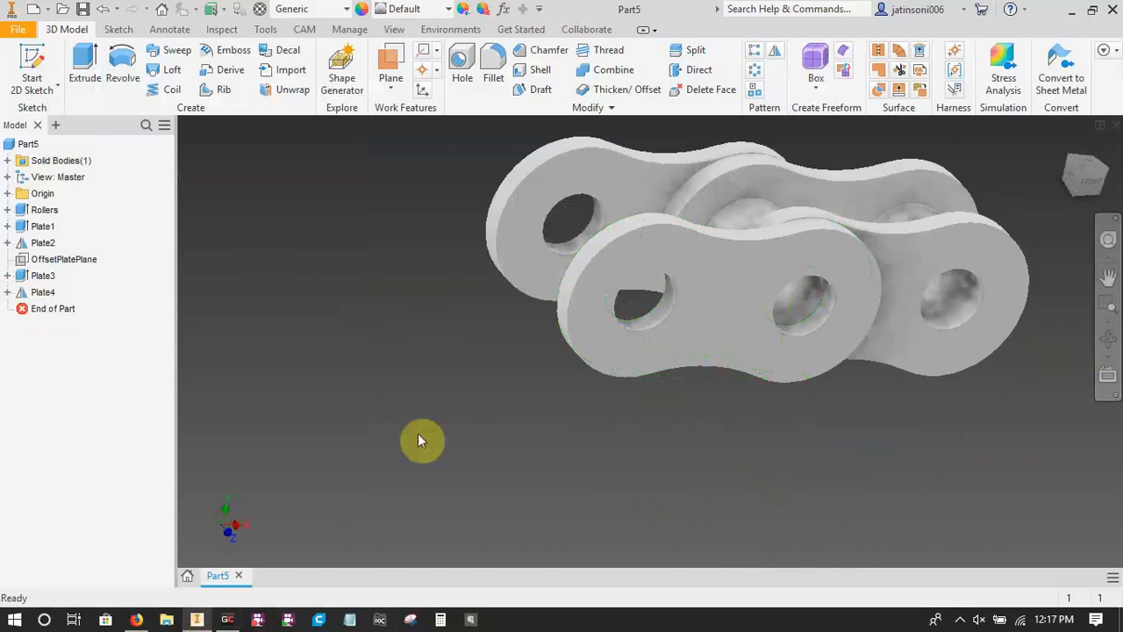
Start a sketch on the origin XY plane and project the two hole edges of the outer plate into it.
click(136, 619)
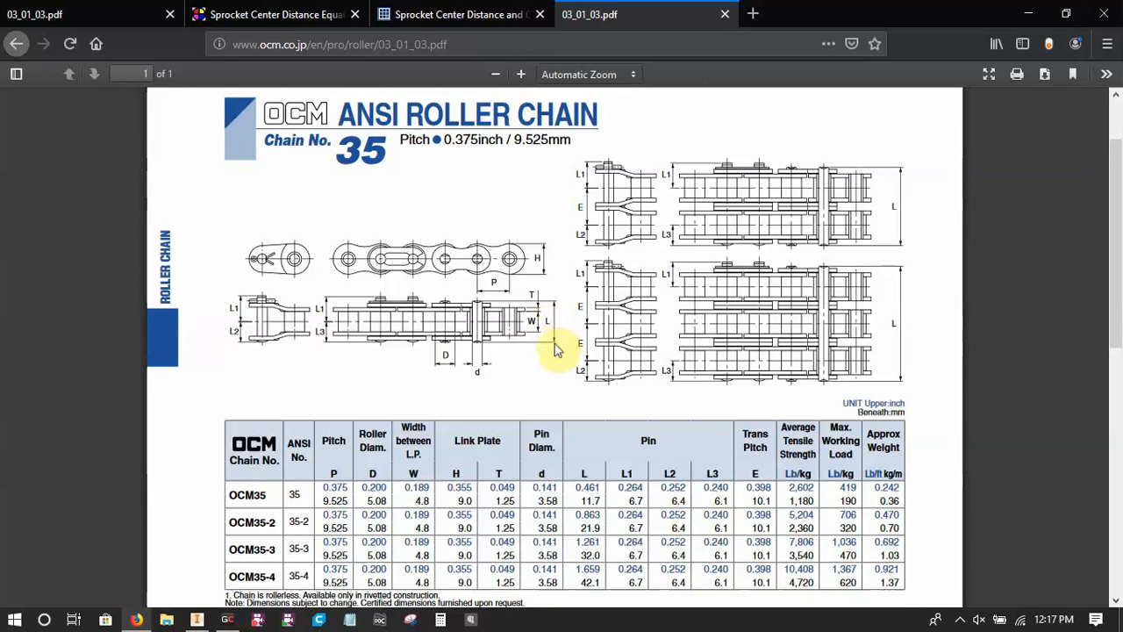
click(197, 620)
shift+middle_drag(506, 411, 400, 330)
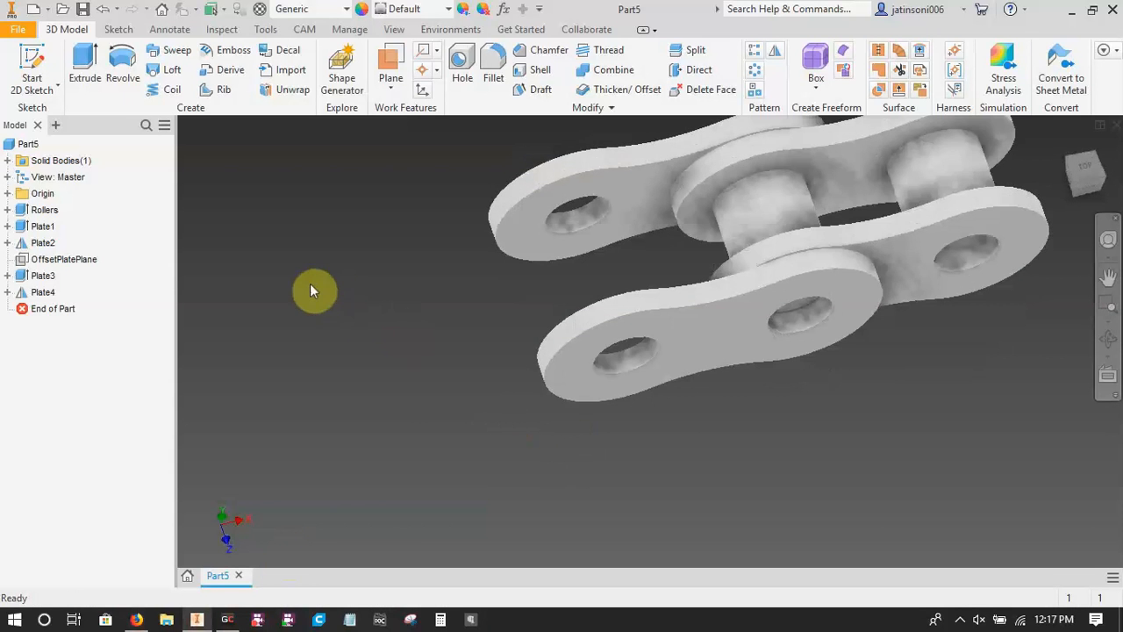
click(32, 74)
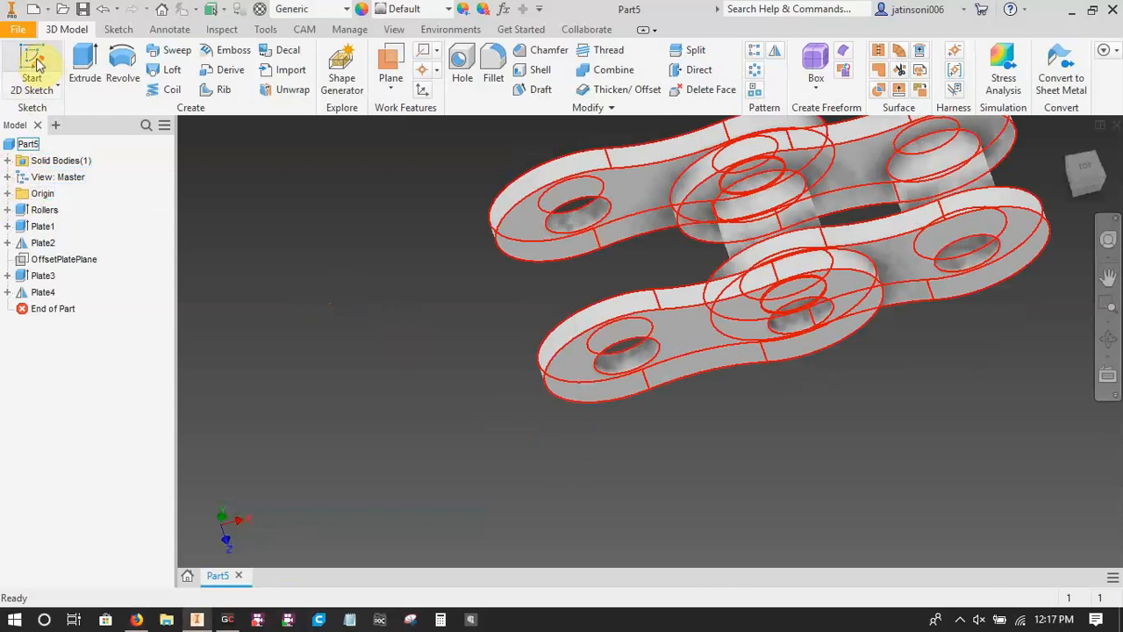
click(7, 193)
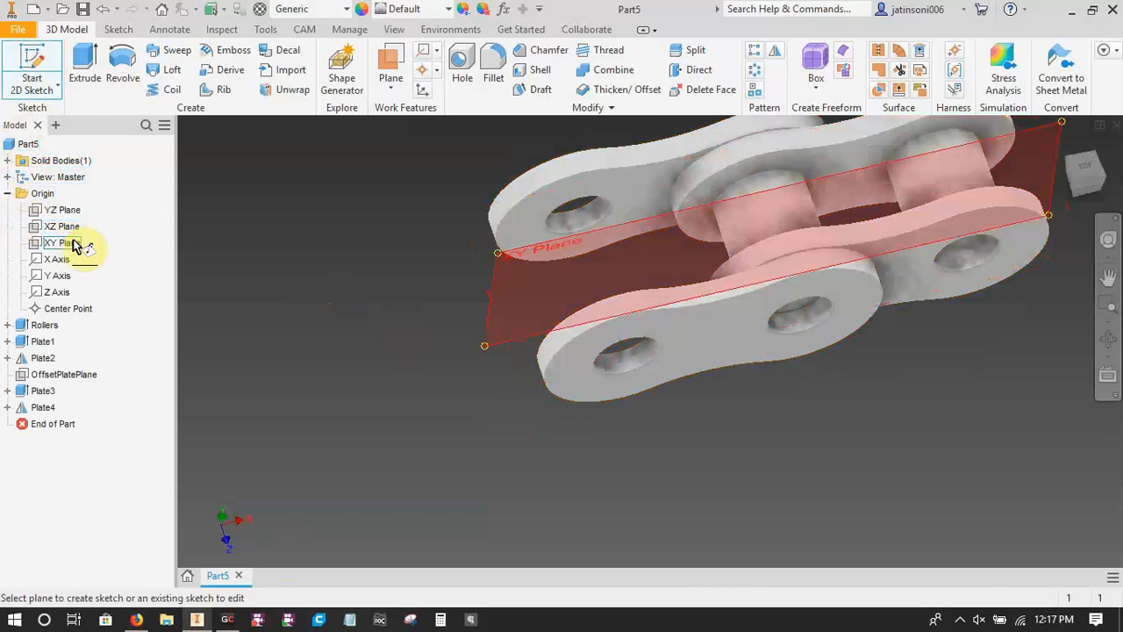
click(74, 244)
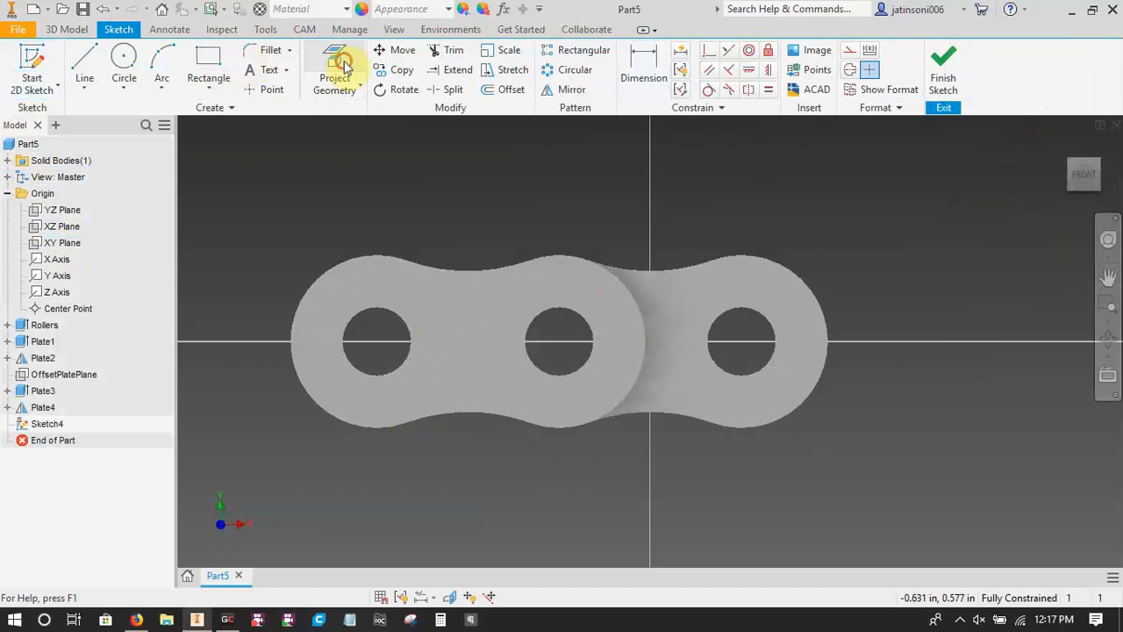
click(337, 71)
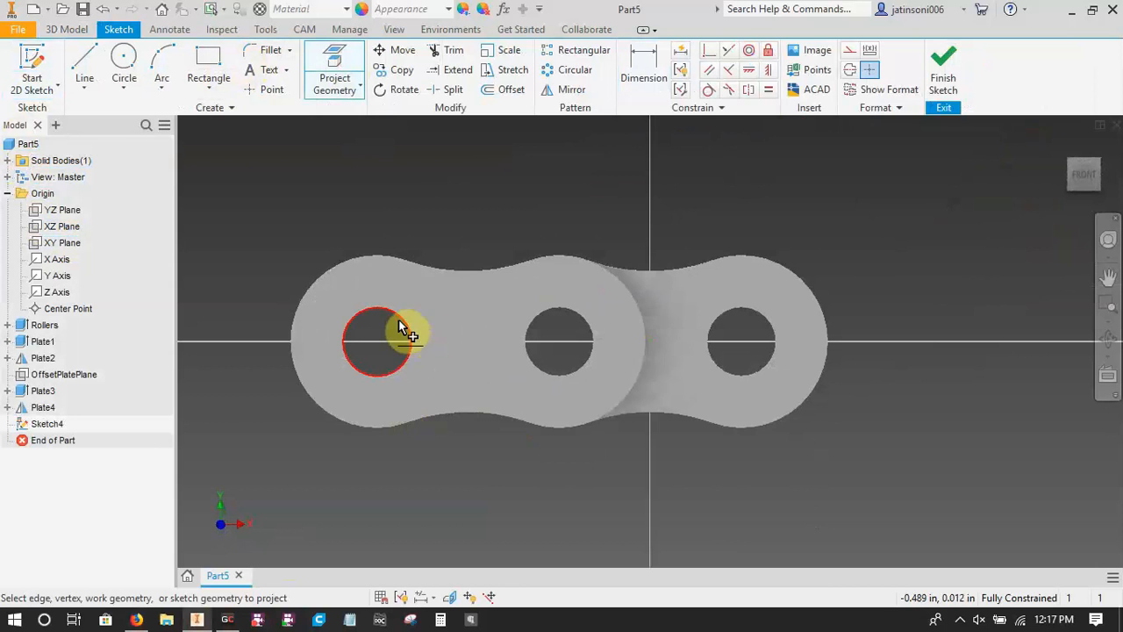
click(574, 321)
key(Escape)
drag(210, 107, 769, 531)
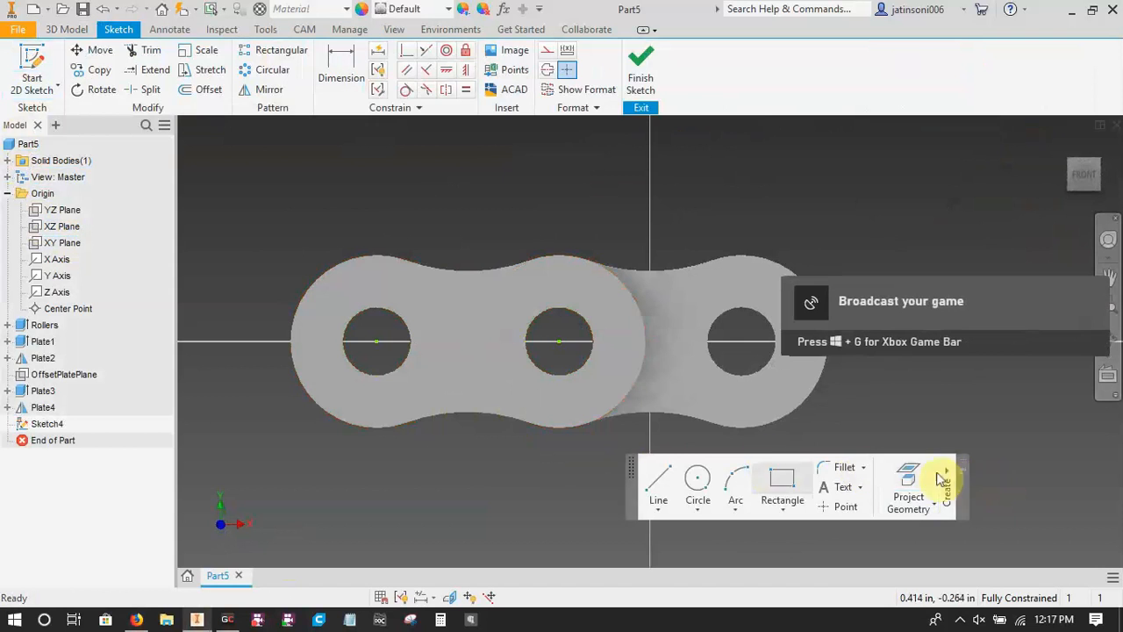
drag(944, 469, 373, 63)
drag(399, 111, 125, 123)
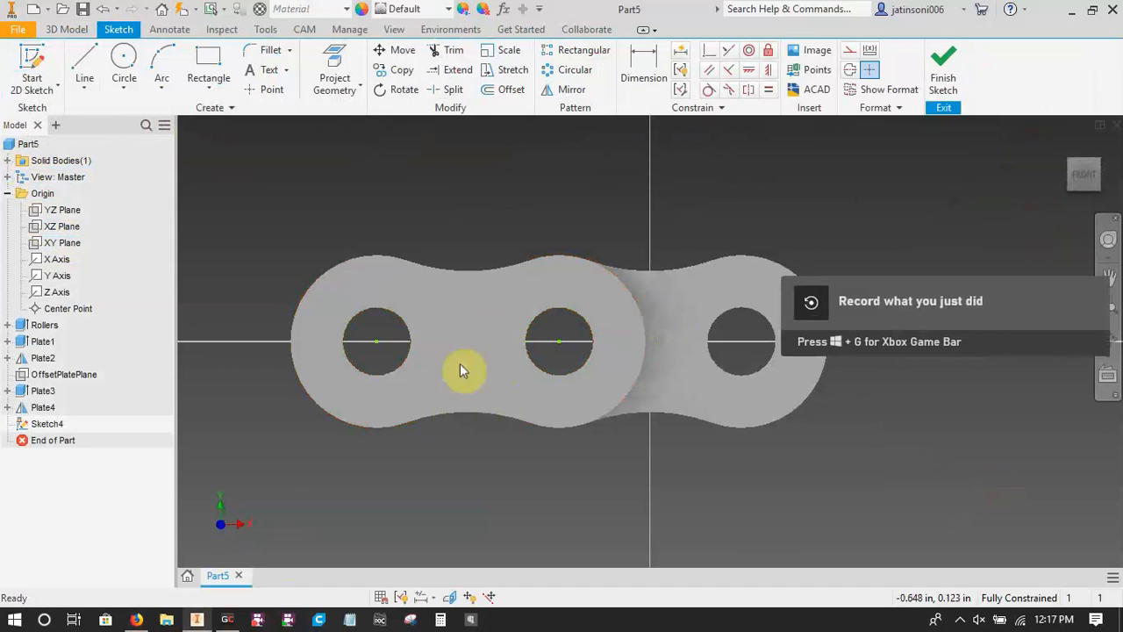
Finish the sketch and set up a joined extrusion of both projected circles, symmetric about the sketch plane.
mouse_move(307, 187)
mouse_down()
mouse_move(759, 527)
mouse_move(744, 455)
mouse_up()
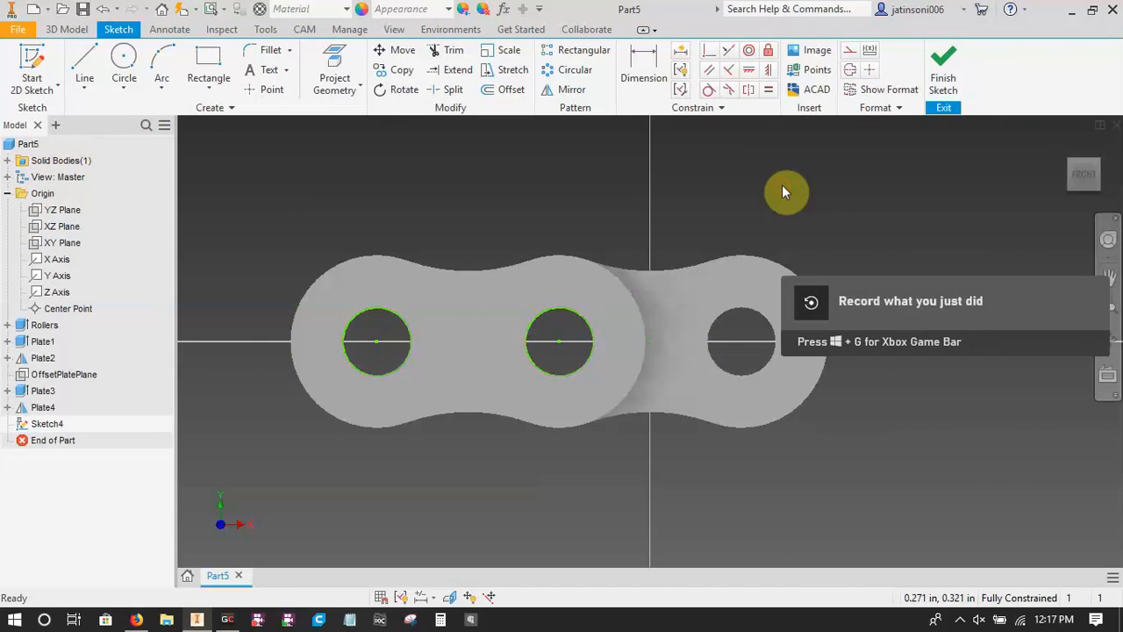
click(944, 66)
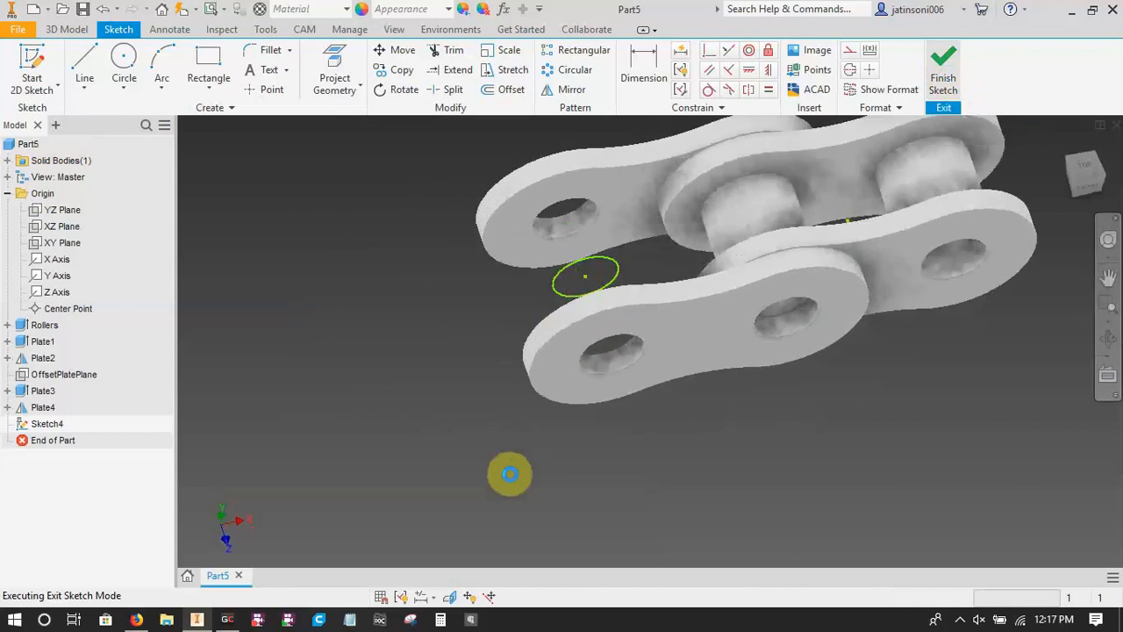
key(e)
click(626, 277)
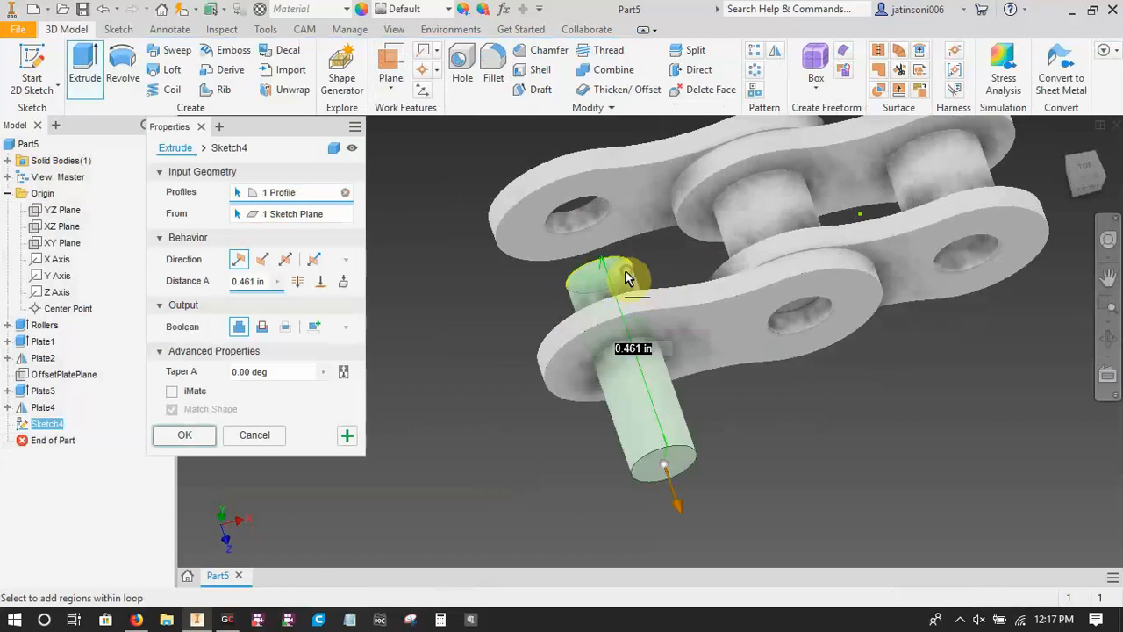
click(781, 229)
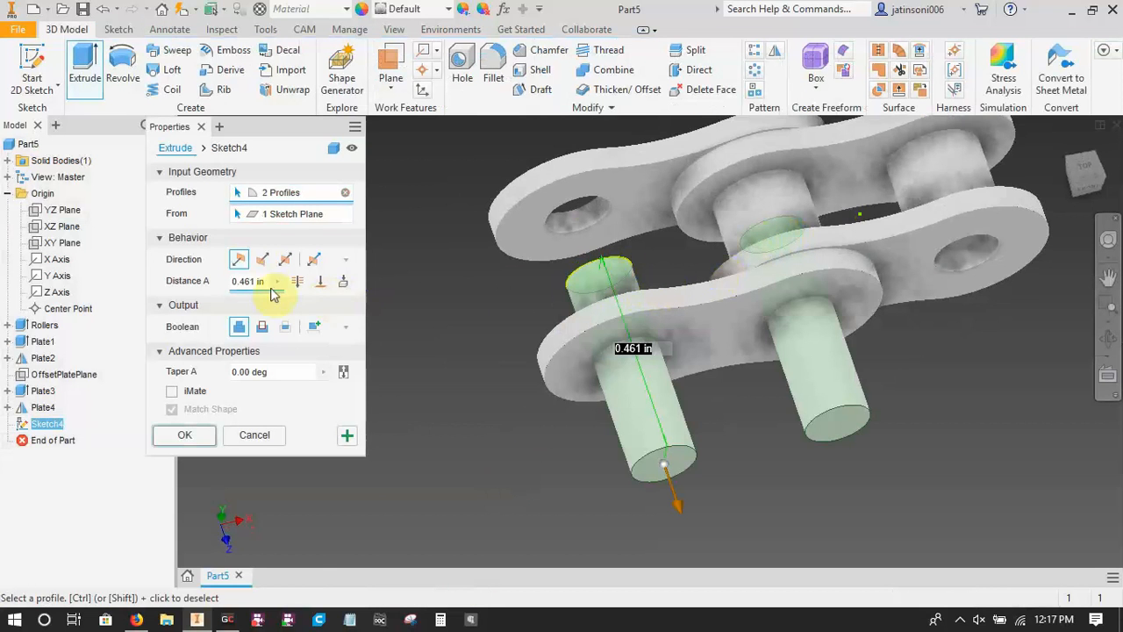
click(284, 260)
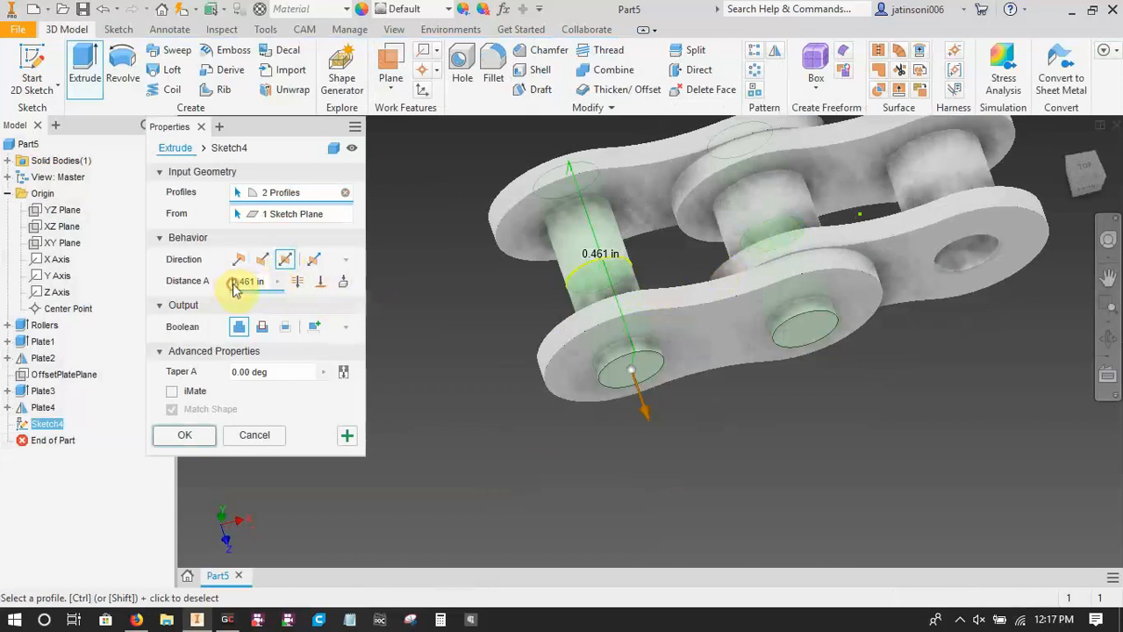
Check the pin length in the OCM datasheet and complete the extrusion with the distance pinlength=0.461 in.
click(136, 620)
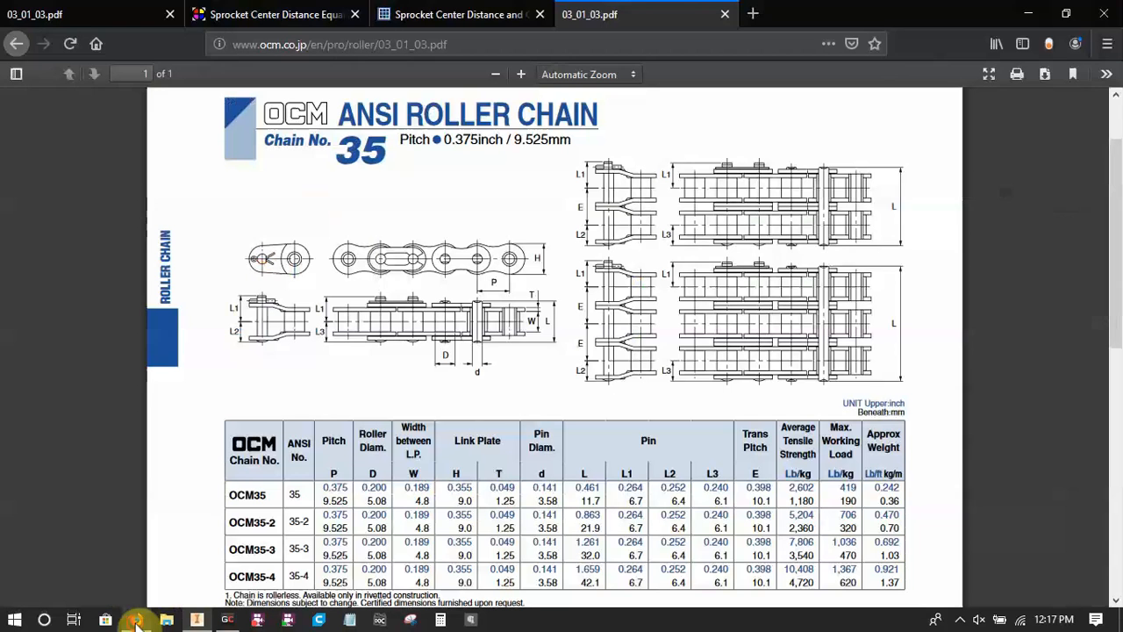
click(196, 619)
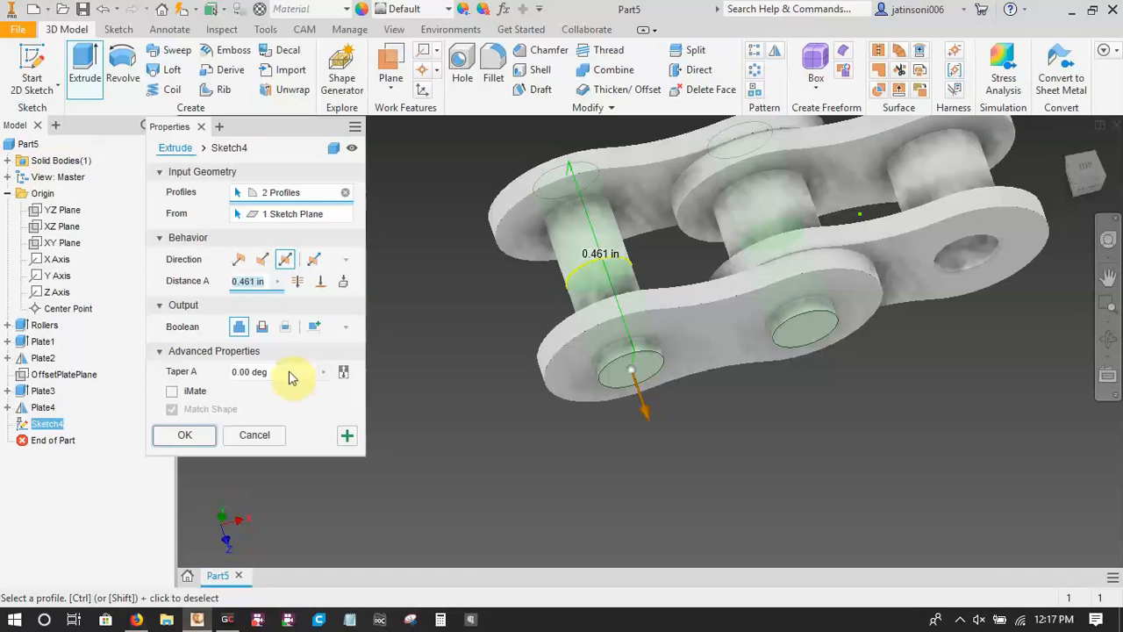
click(234, 282)
text(pinleng)
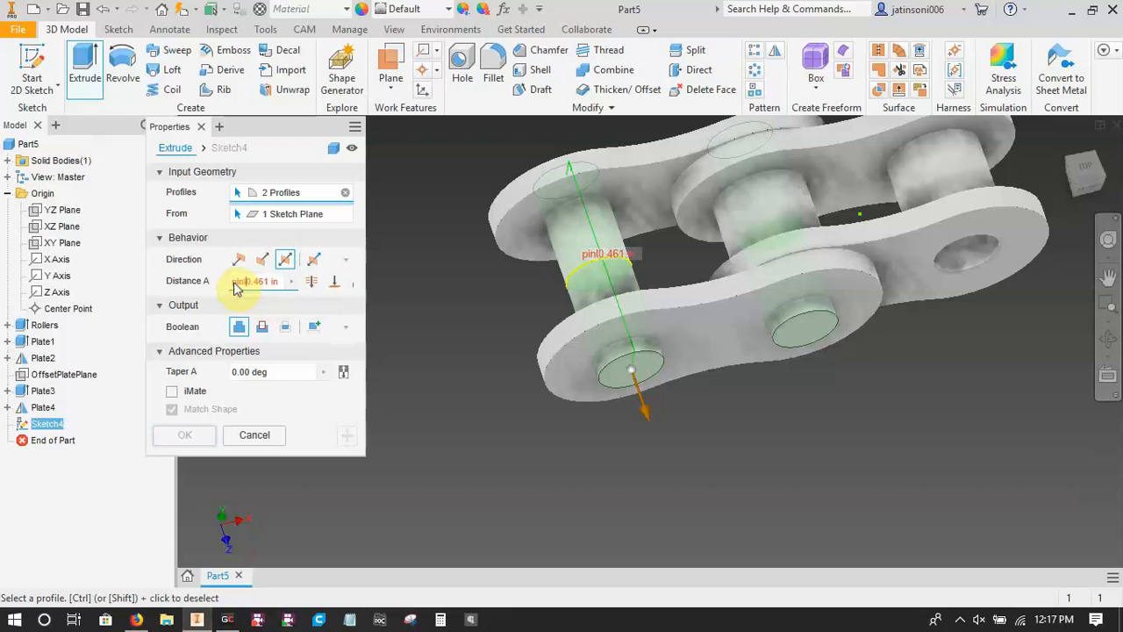
text(th=)
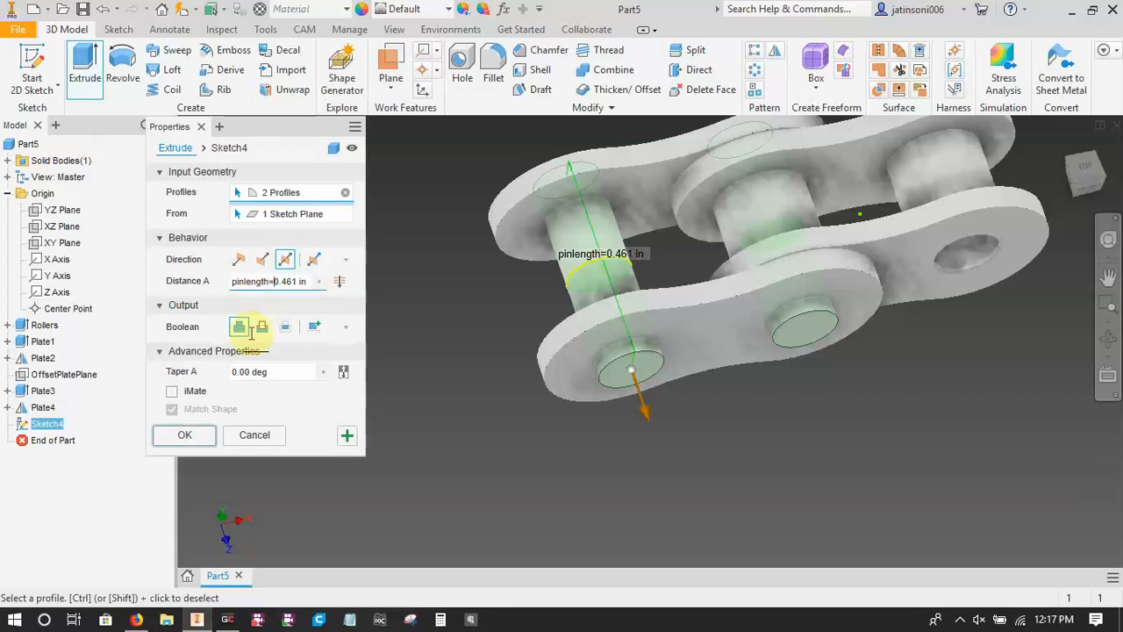
click(194, 436)
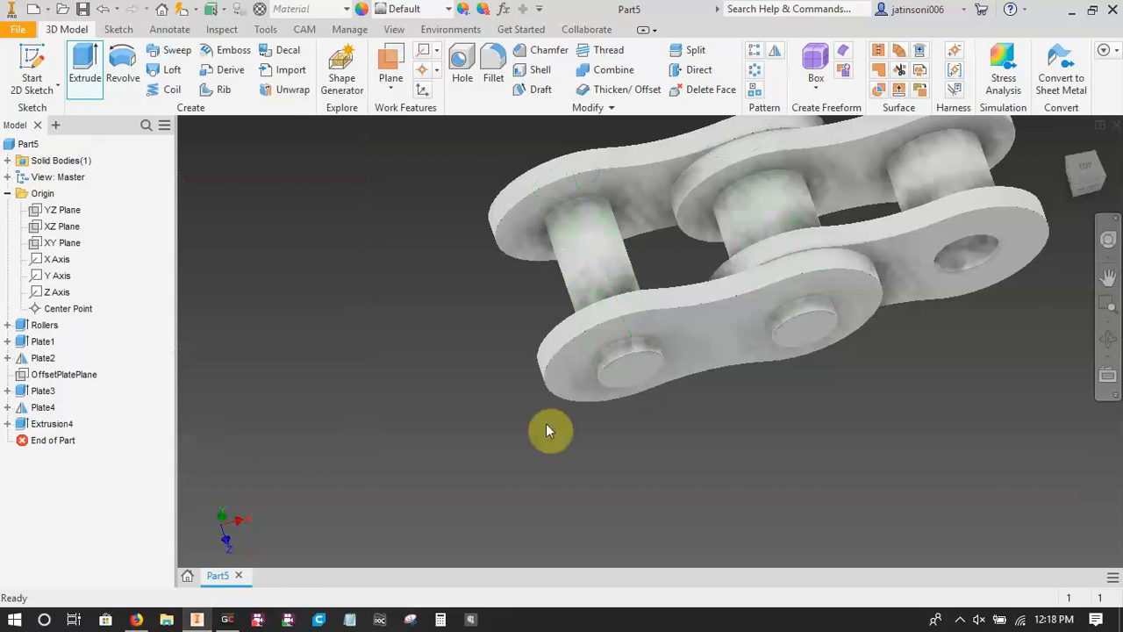
Rename the new pin extrusion feature to Pin.
middle_drag(685, 462, 675, 521)
mouse_move(768, 446)
shift+middle_down()
mouse_move(780, 451)
mouse_move(787, 499)
mouse_move(825, 429)
mouse_move(913, 417)
mouse_move(755, 431)
shift+middle_up()
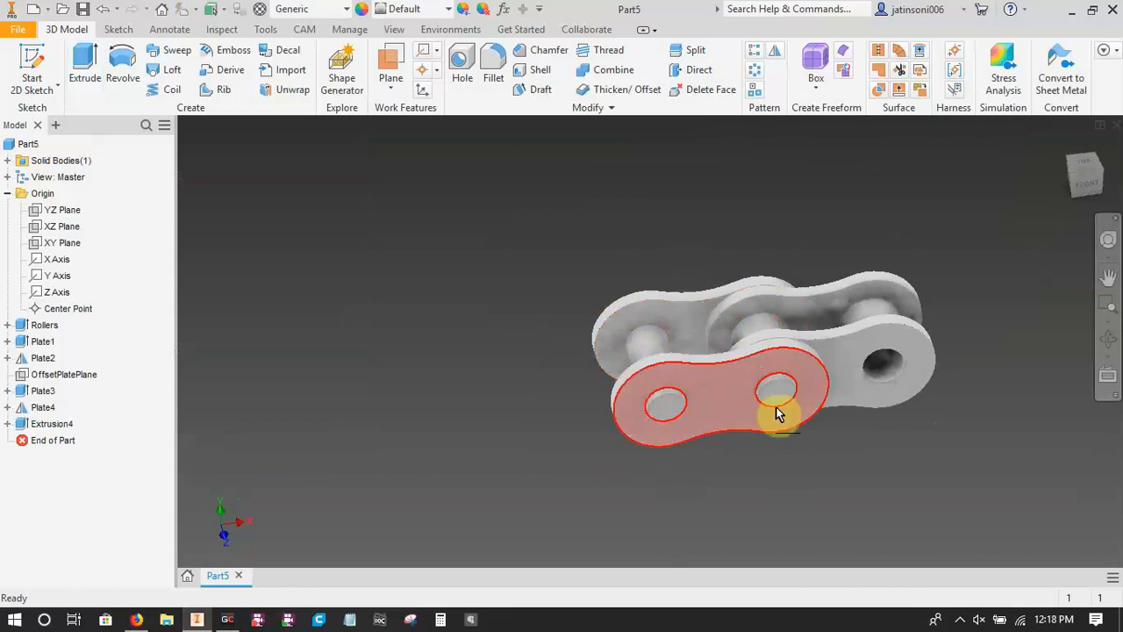
shift+middle_drag(887, 476, 900, 433)
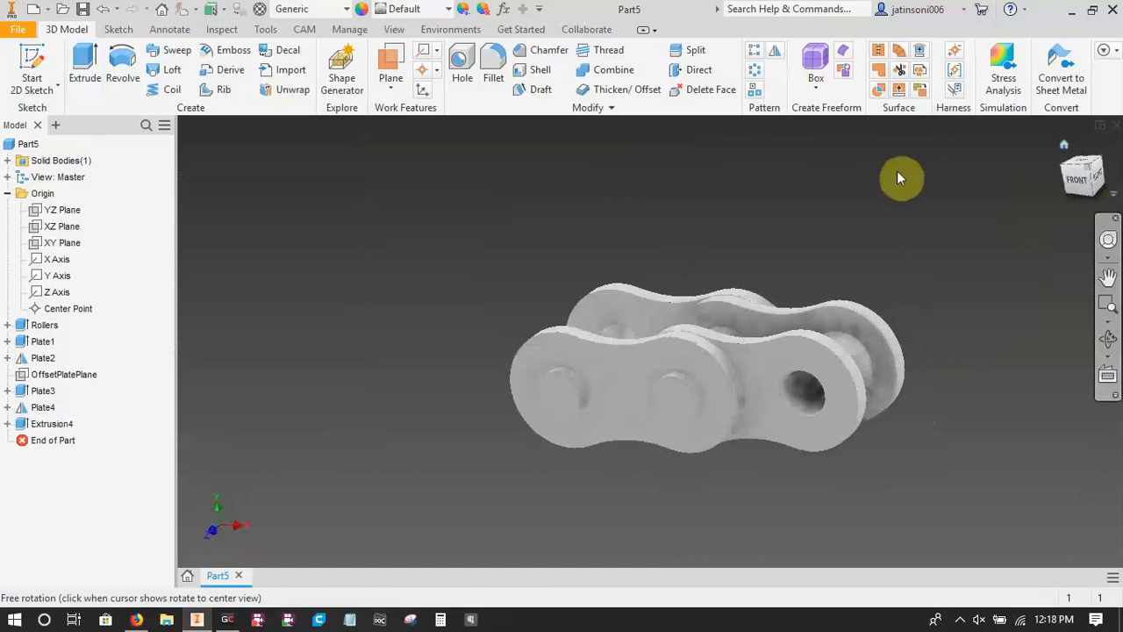
click(54, 426)
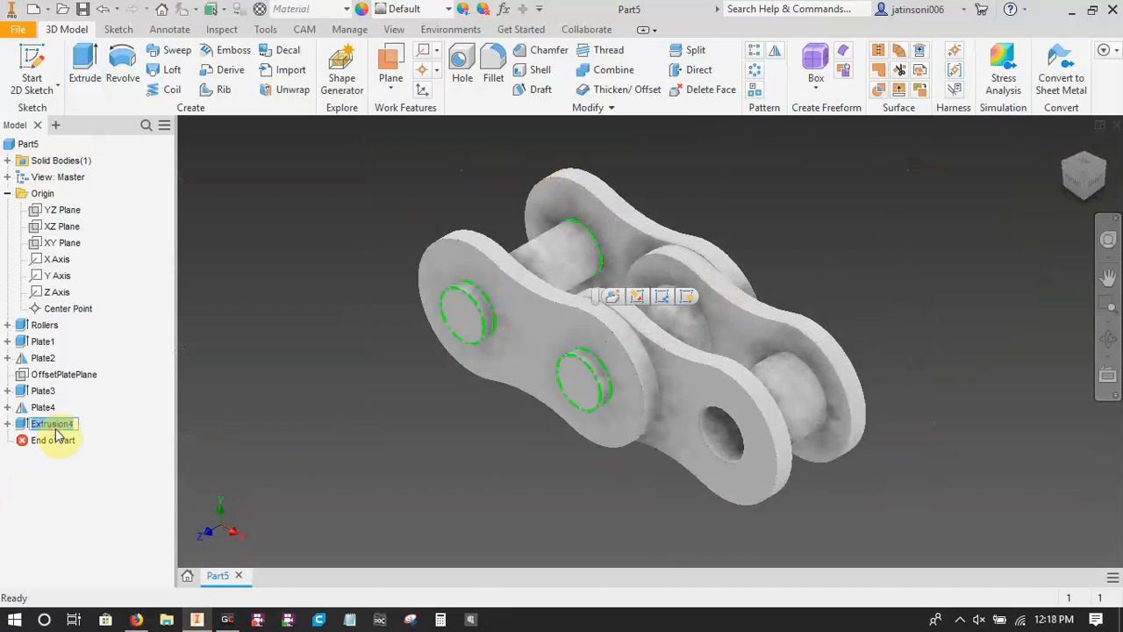
key(Return)
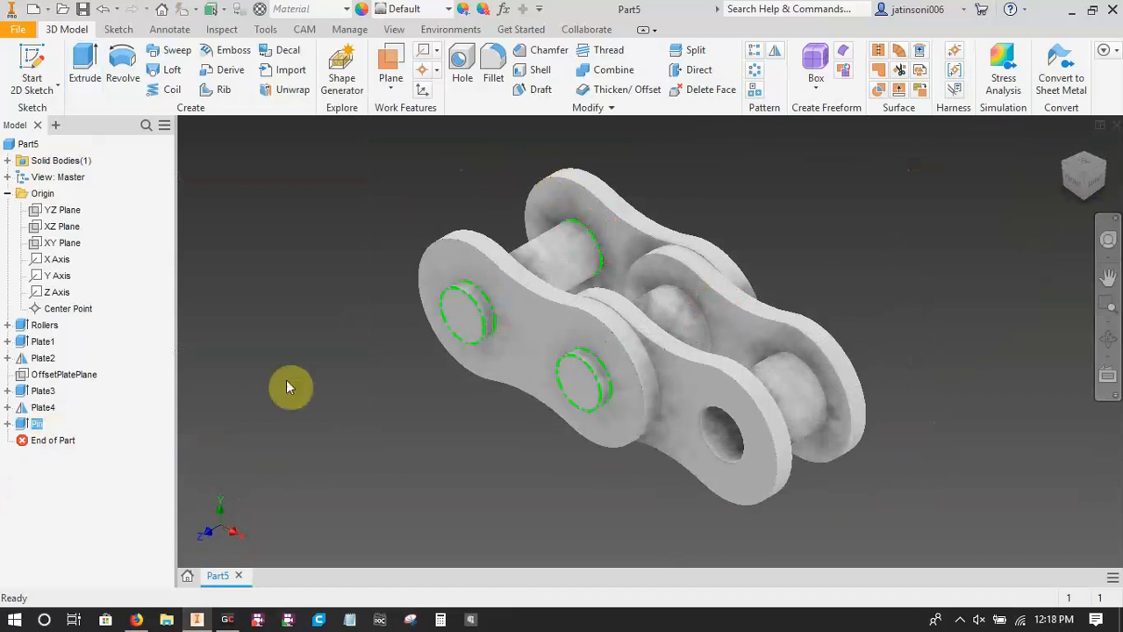
Assign the material Iron, Cast from the Autodesk Material Library to the part.
click(350, 8)
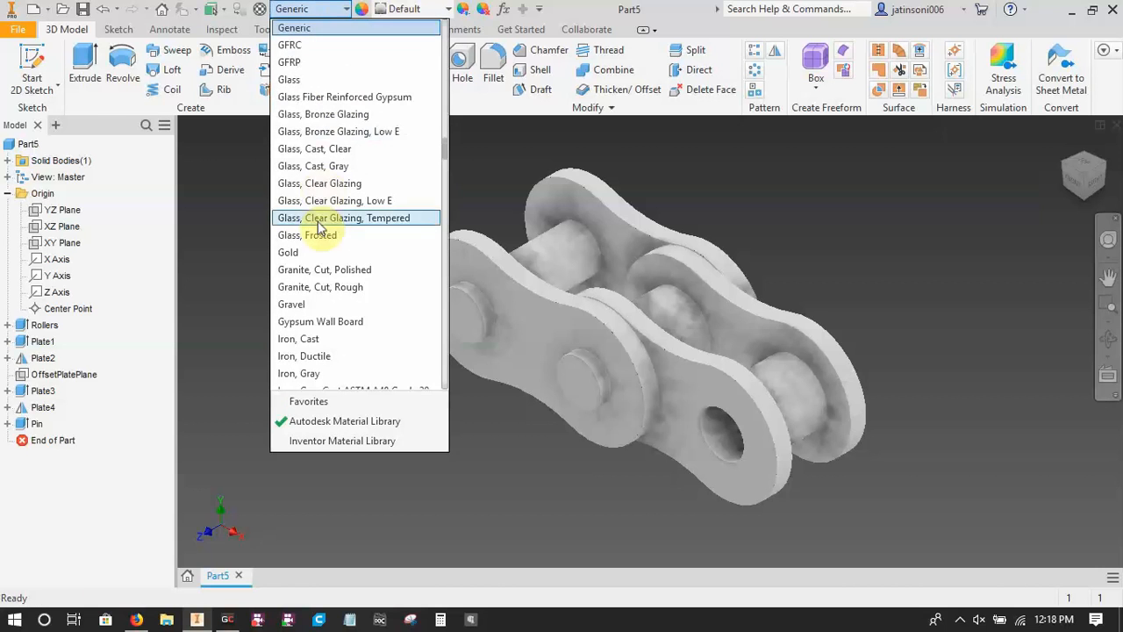
scroll(319, 226, down, 2)
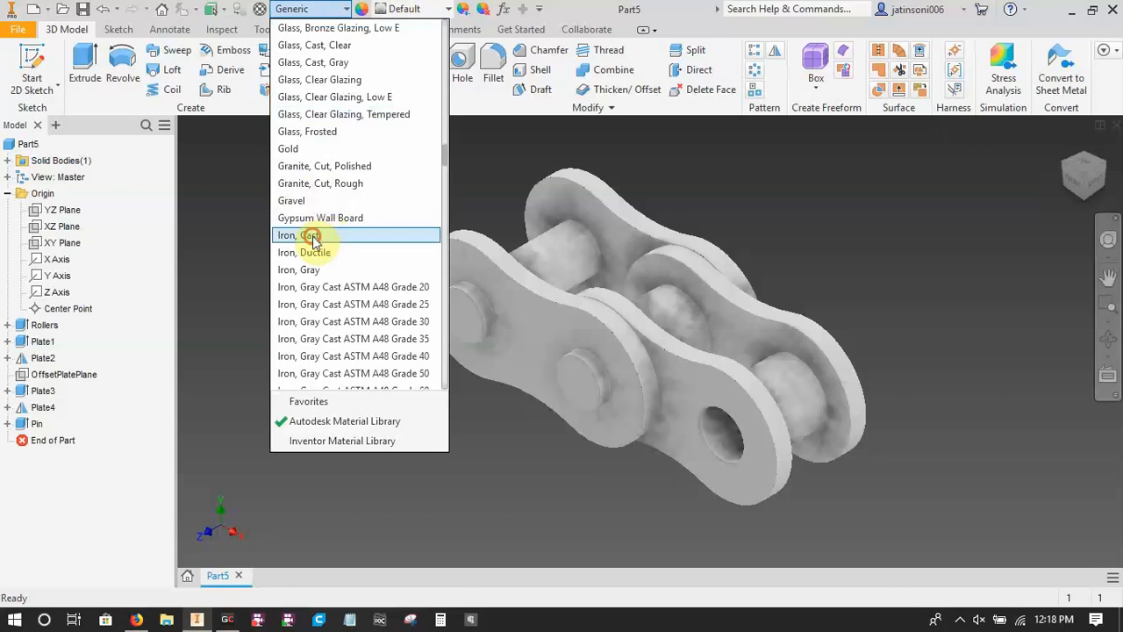
click(312, 235)
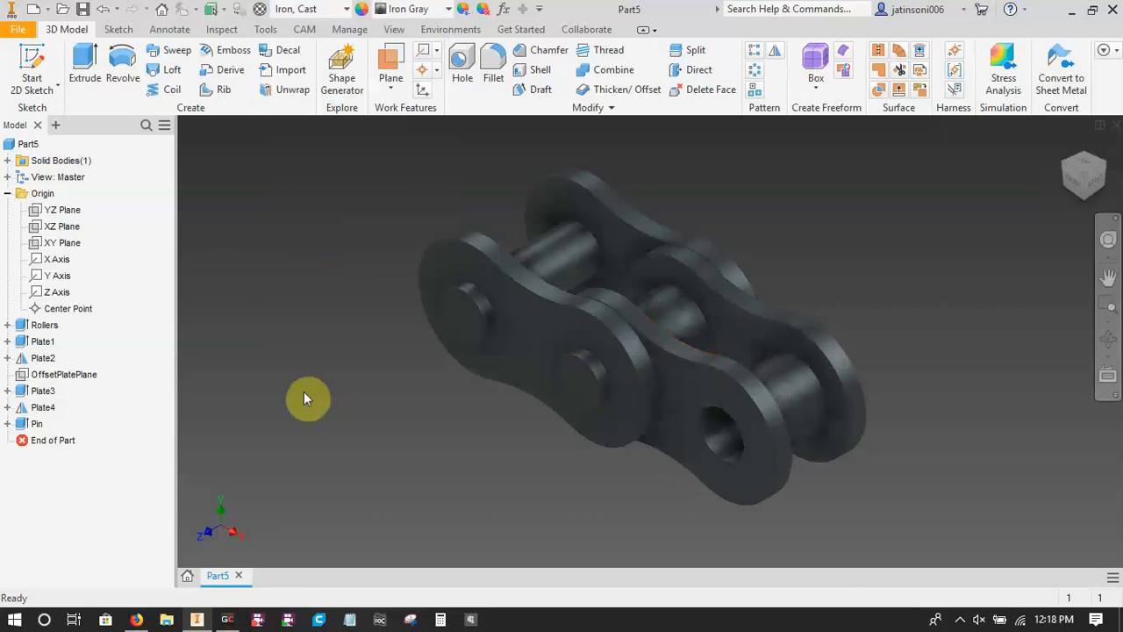
Set up a constant fillet with a 0.1 mm radius on both outline edges of all four link plates.
click(492, 75)
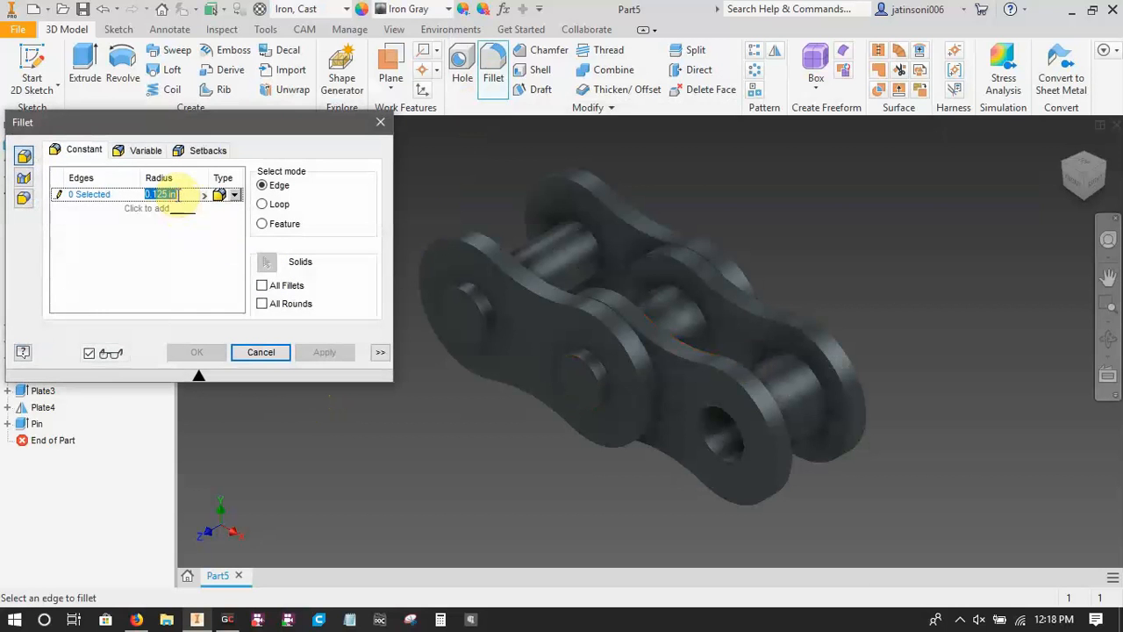
text(0.1mm)
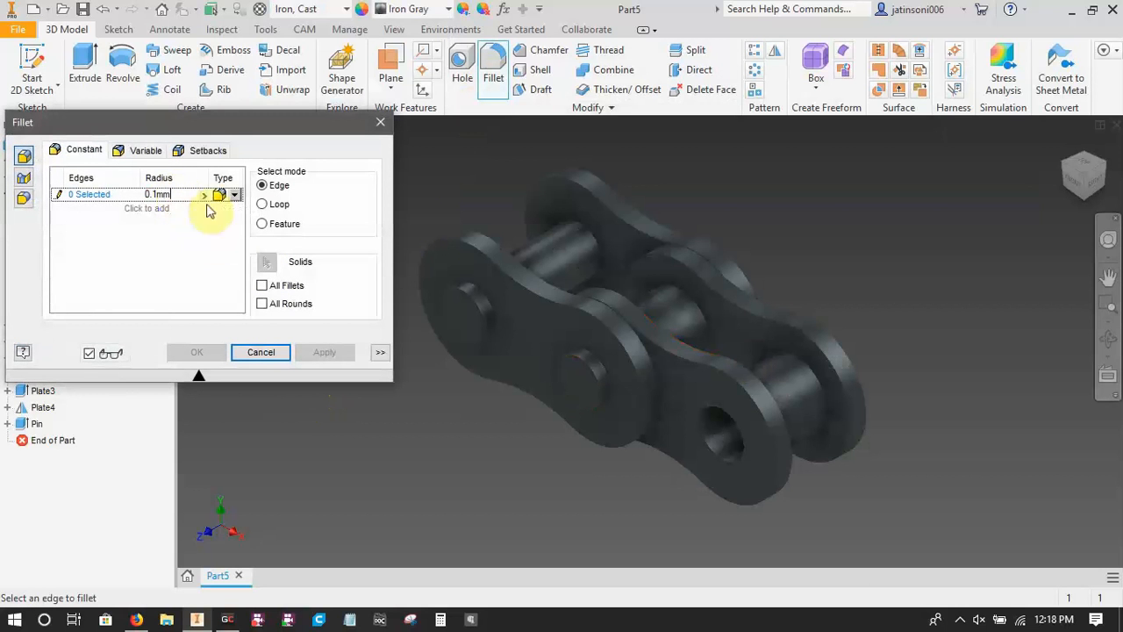
click(229, 223)
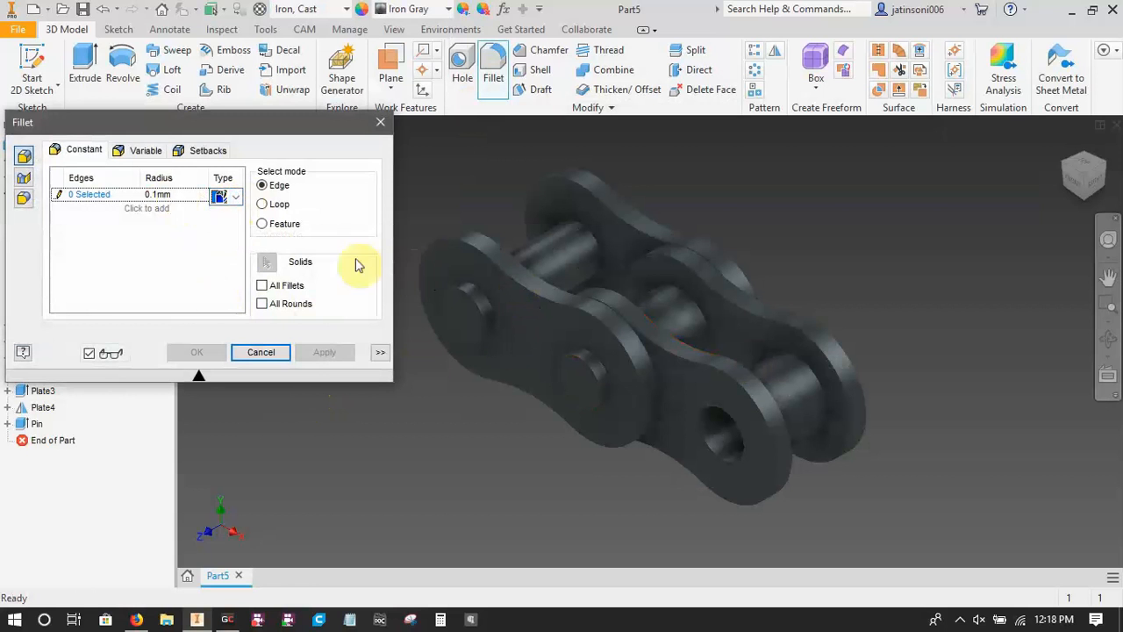
click(79, 194)
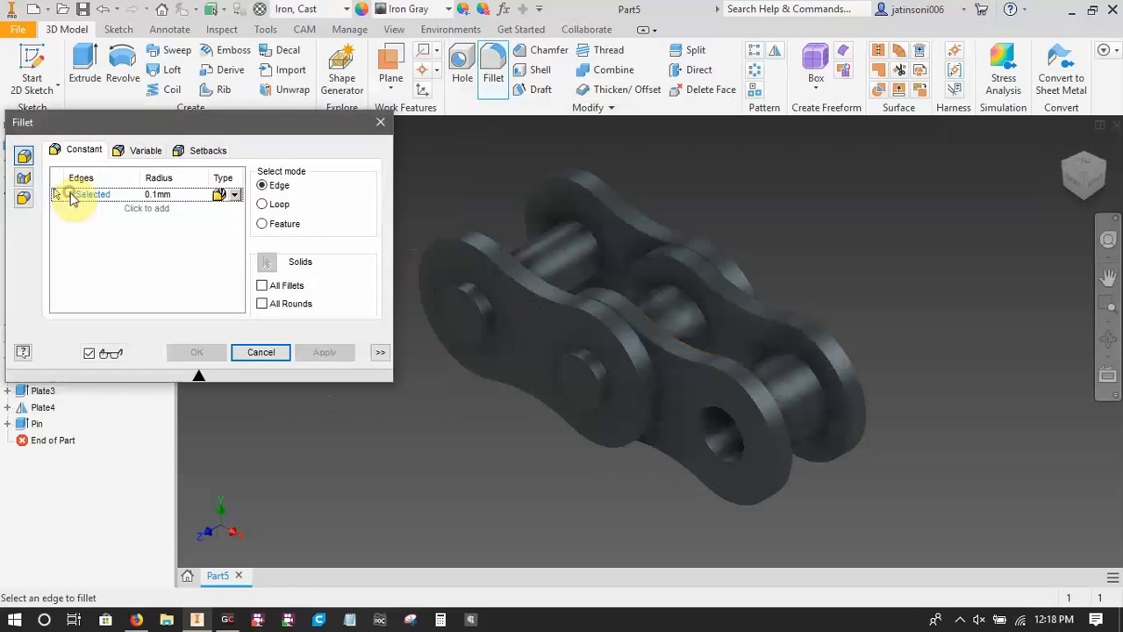
click(548, 300)
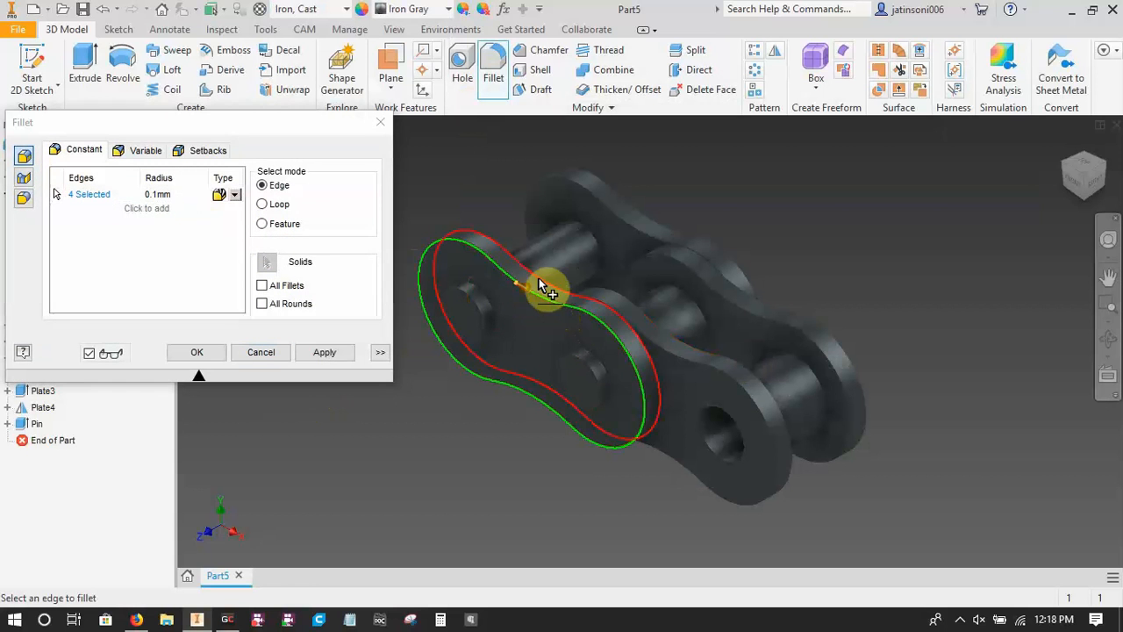
click(611, 203)
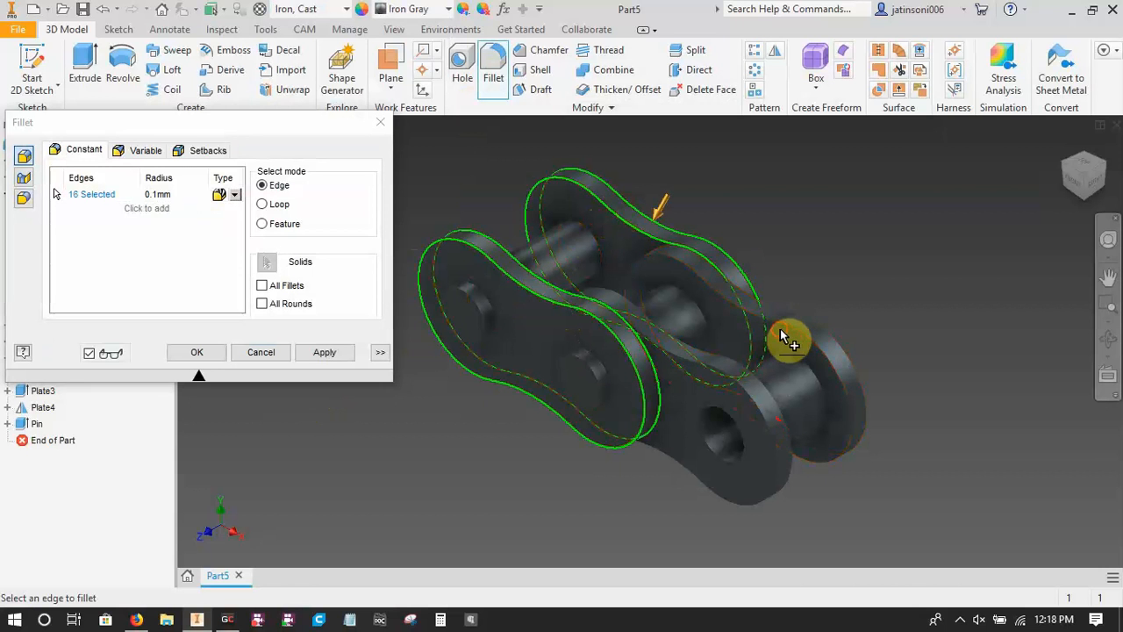
click(781, 326)
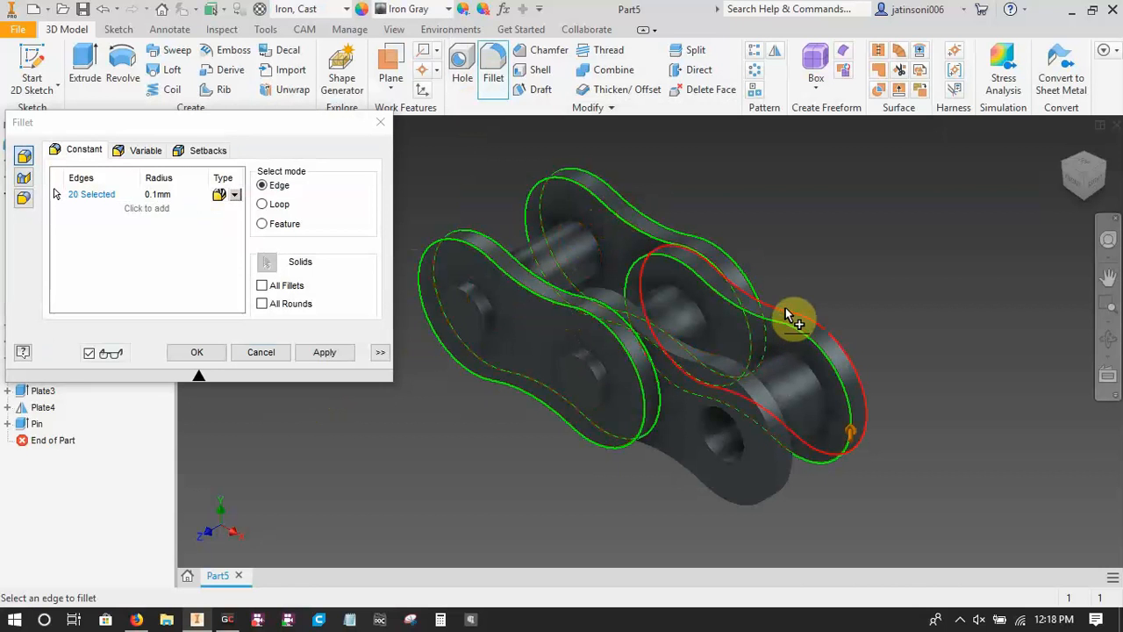
click(735, 365)
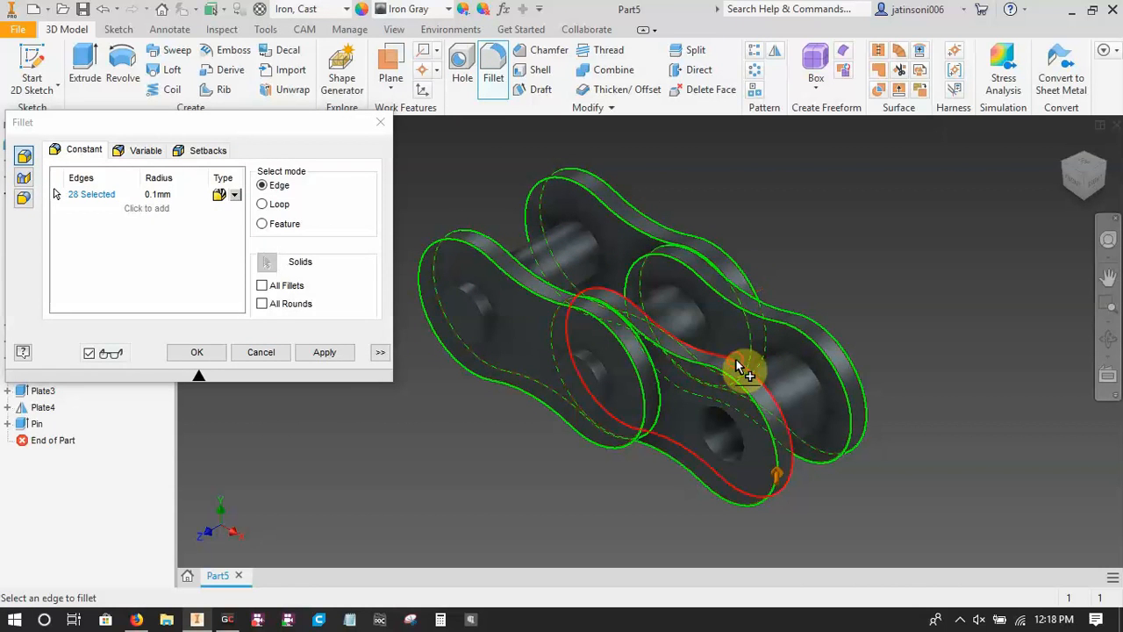
Add the circular end edges of both pins on each side to the 0.1 mm fillet and apply it.
click(484, 310)
click(594, 371)
shift+middle_drag(904, 350, 771, 345)
click(709, 288)
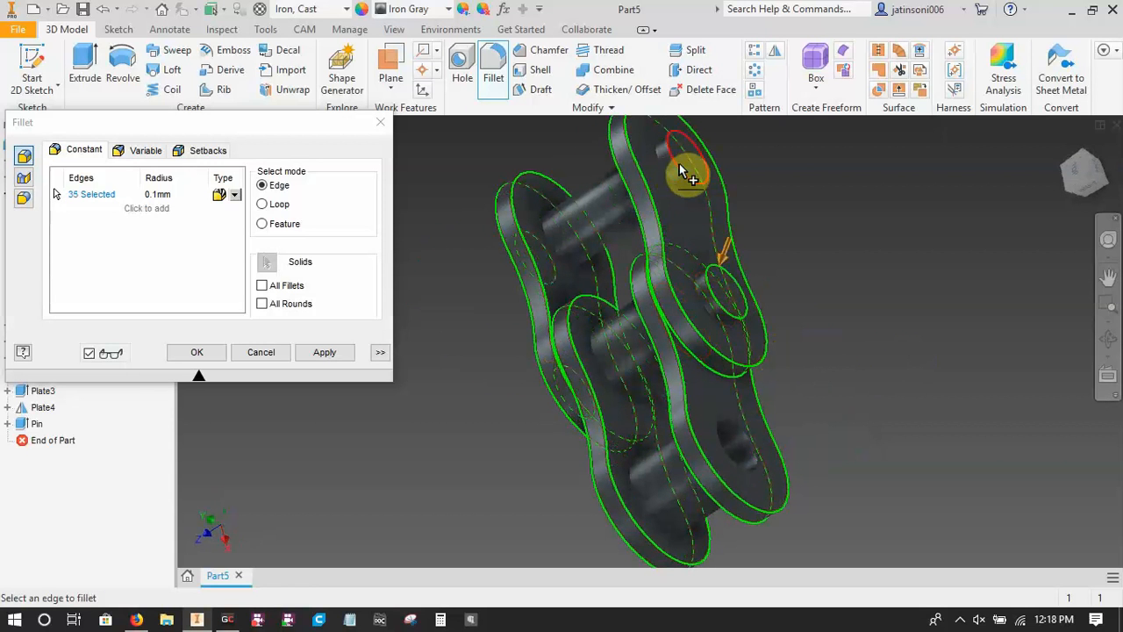
click(325, 351)
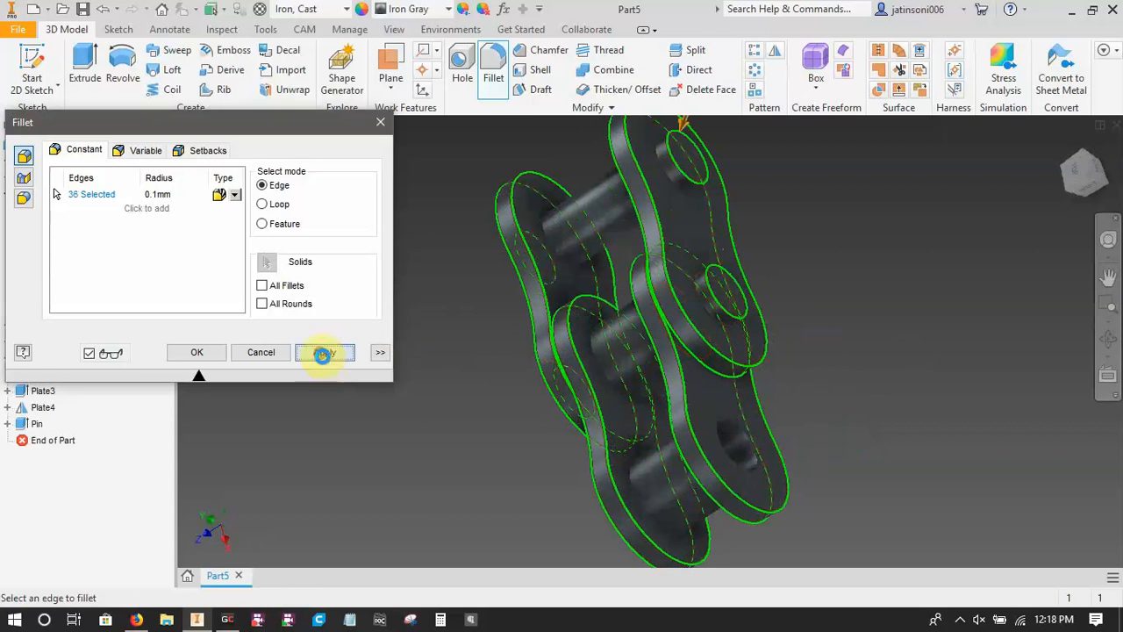
key(Escape)
Examine the filleted plate edges up close and the whole chain link from several angles.
shift+middle_drag(462, 456, 575, 462)
scroll(712, 459, down, 3)
scroll(711, 459, down, 2)
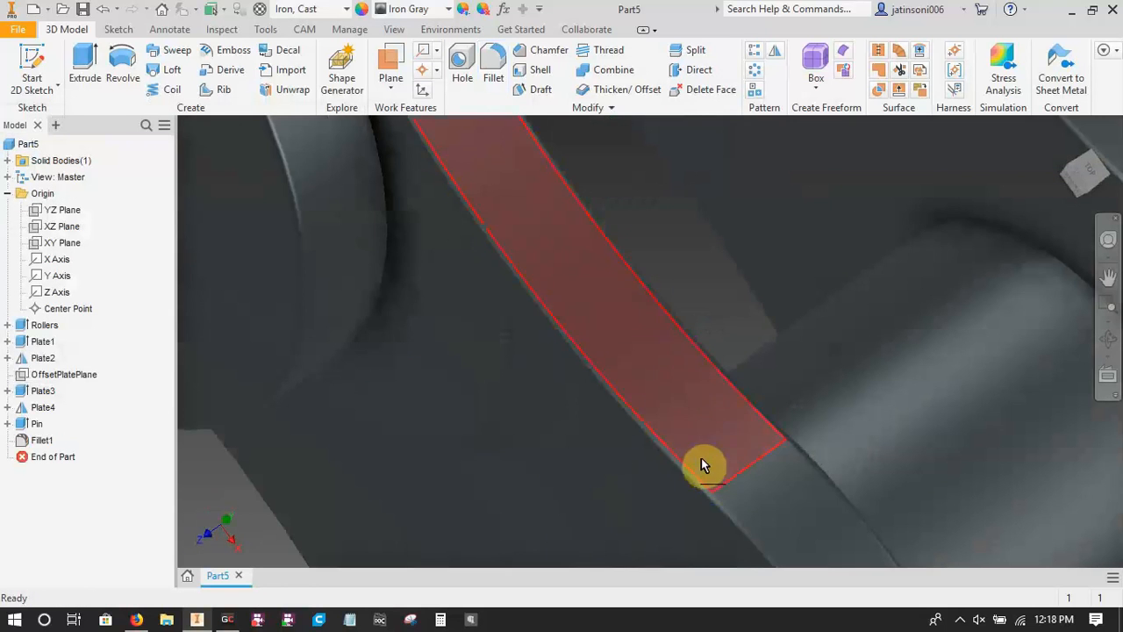
scroll(587, 481, up, 6)
shift+middle_drag(587, 481, 752, 301)
scroll(646, 490, down, 2)
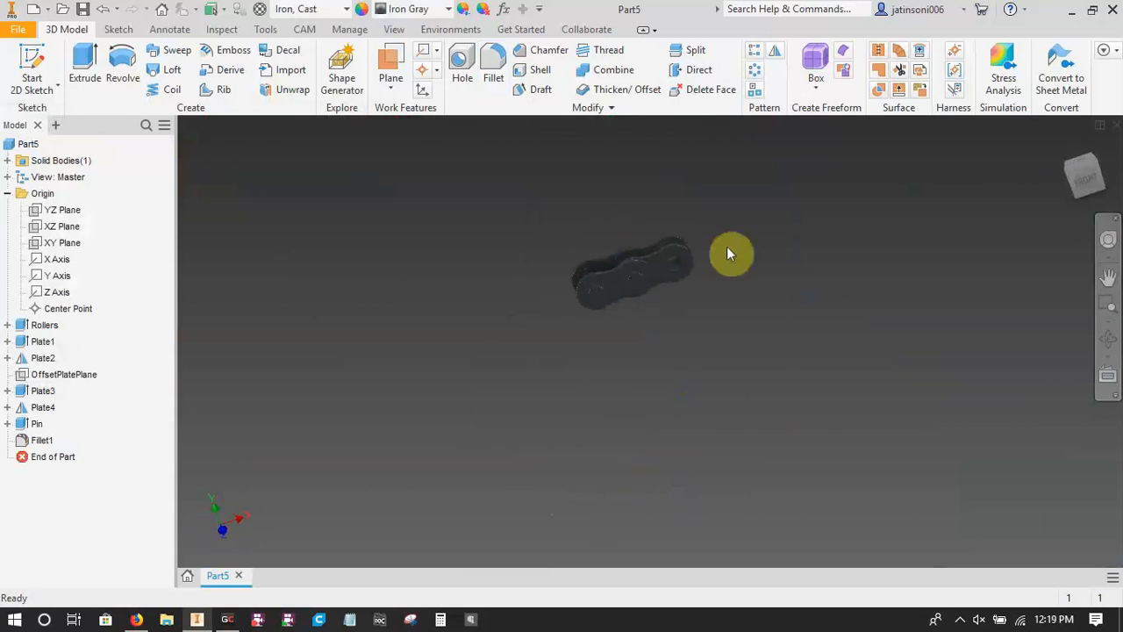
shift+middle_drag(663, 334, 668, 332)
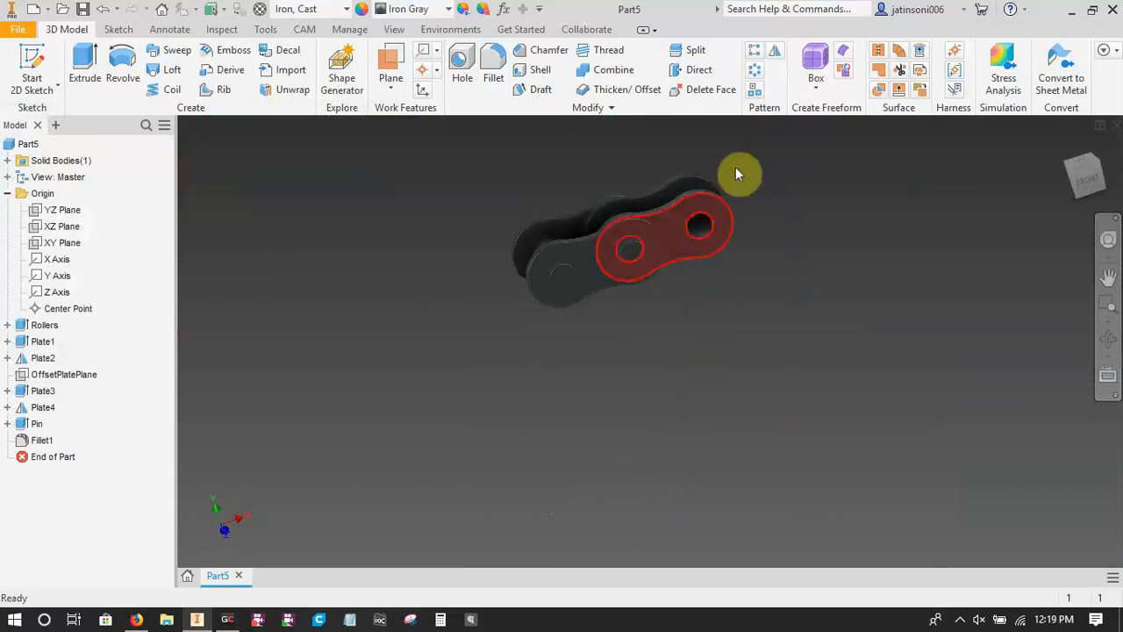
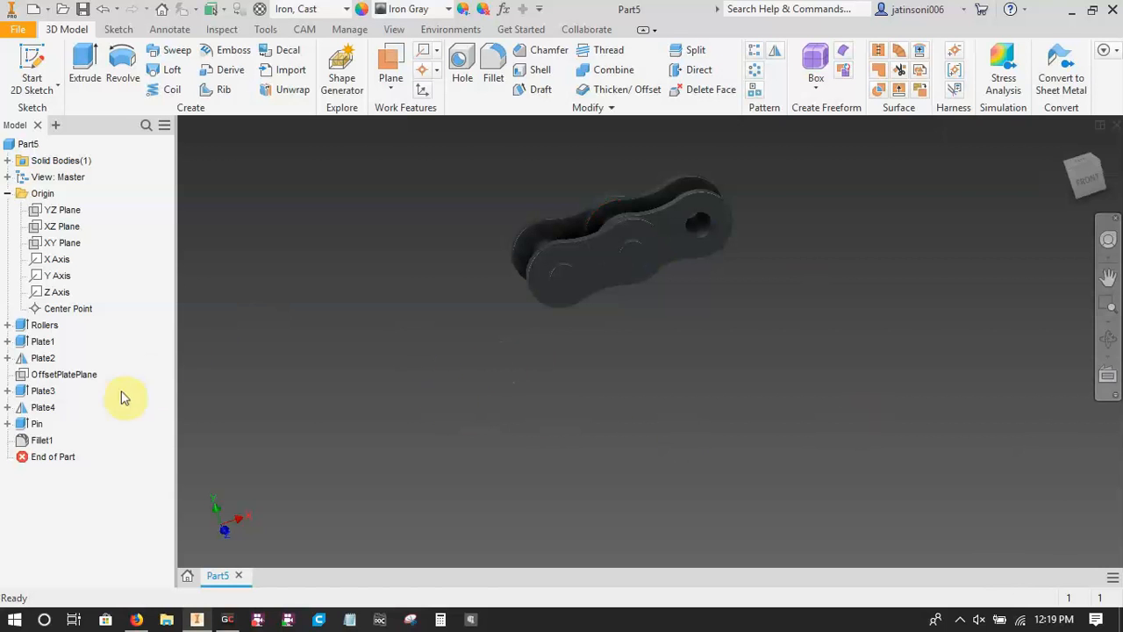
click(33, 60)
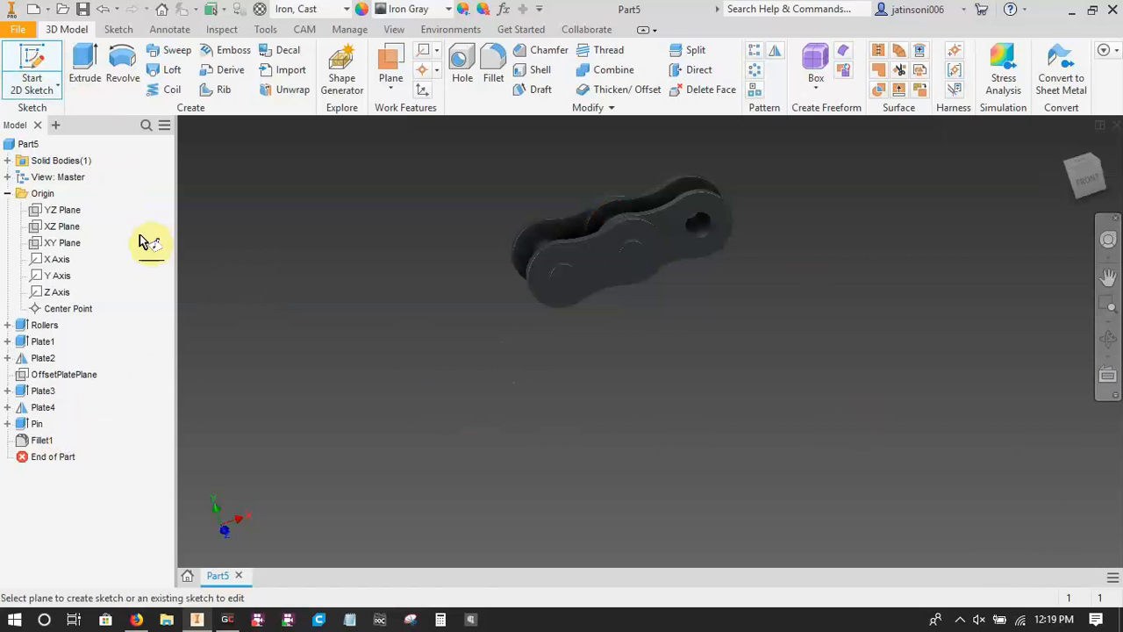
click(71, 243)
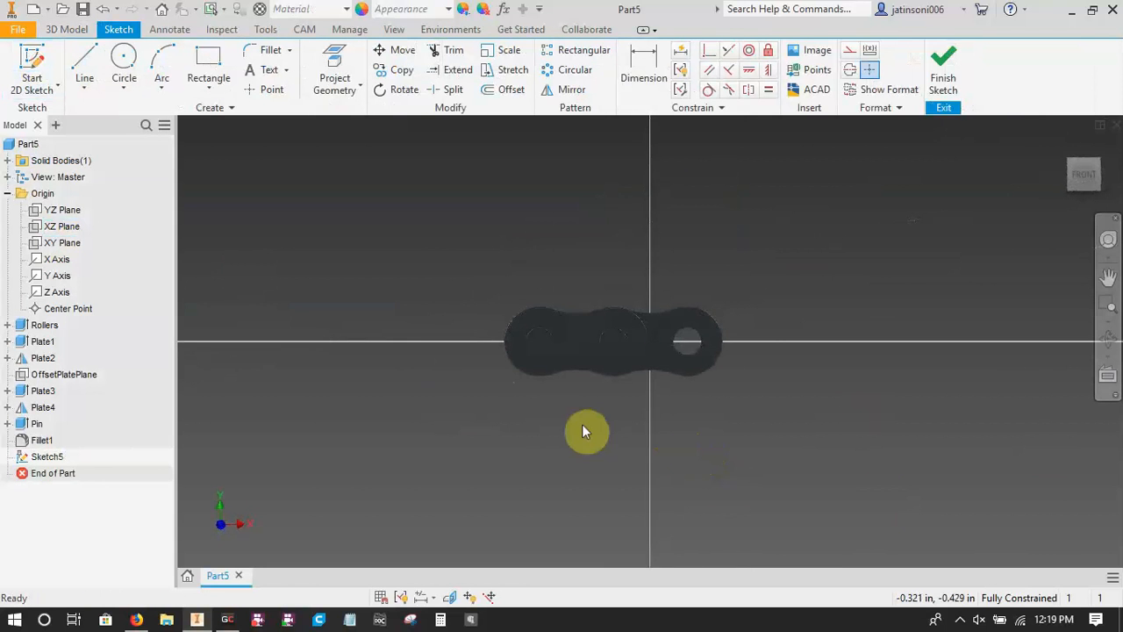
shift+middle_drag(582, 424, 594, 481)
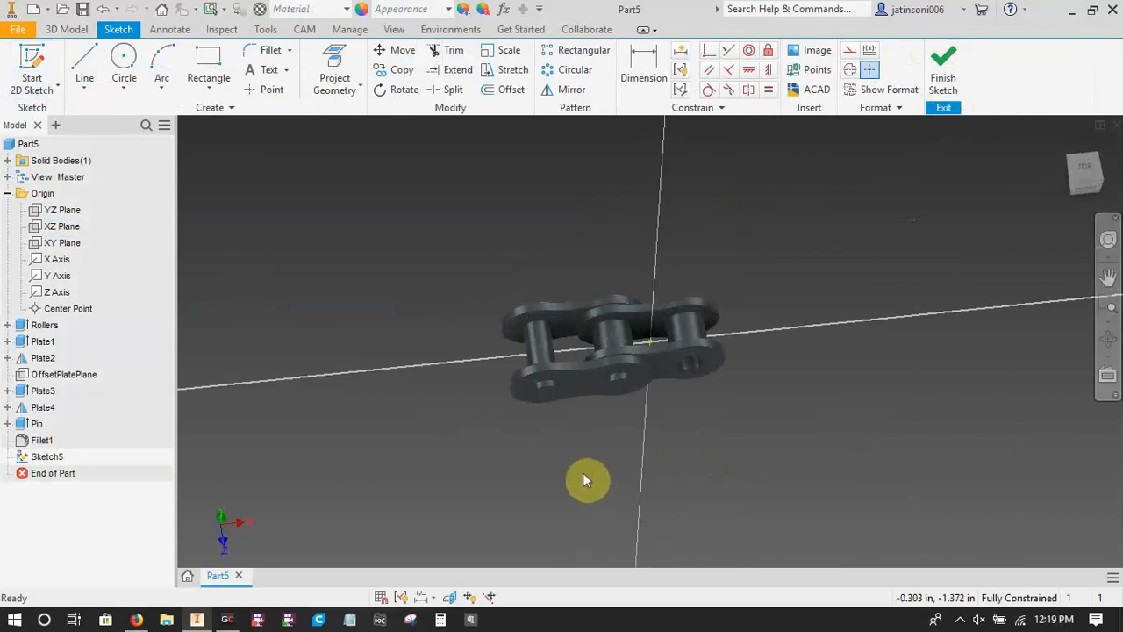
key(F7)
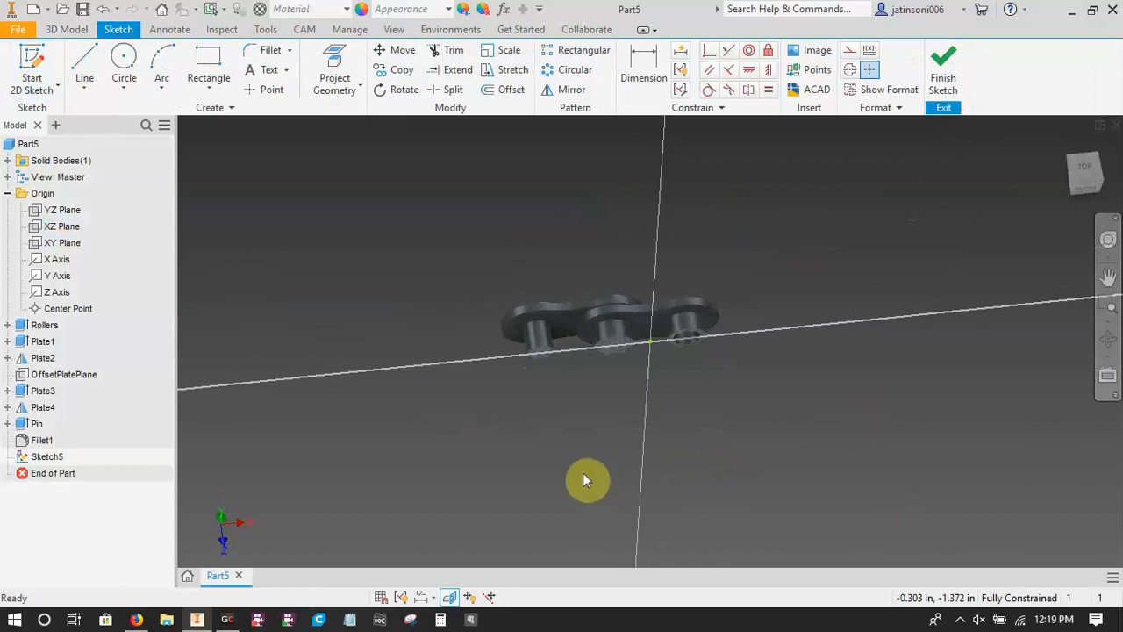
scroll(609, 354, up, 5)
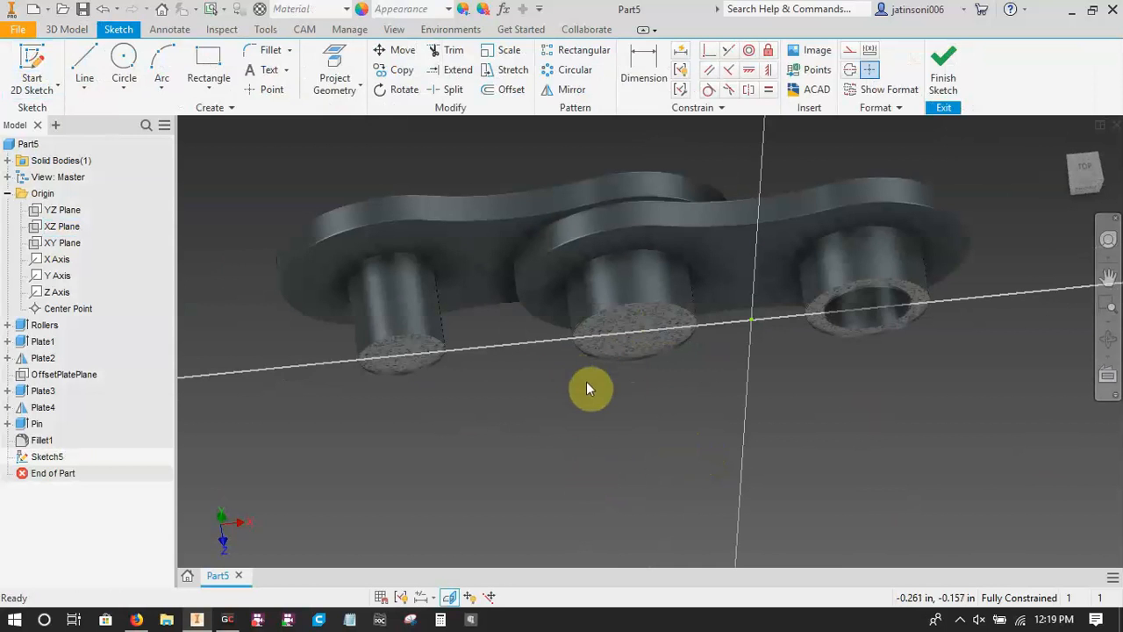
key(ctrl+z)
scroll(663, 456, down, 5)
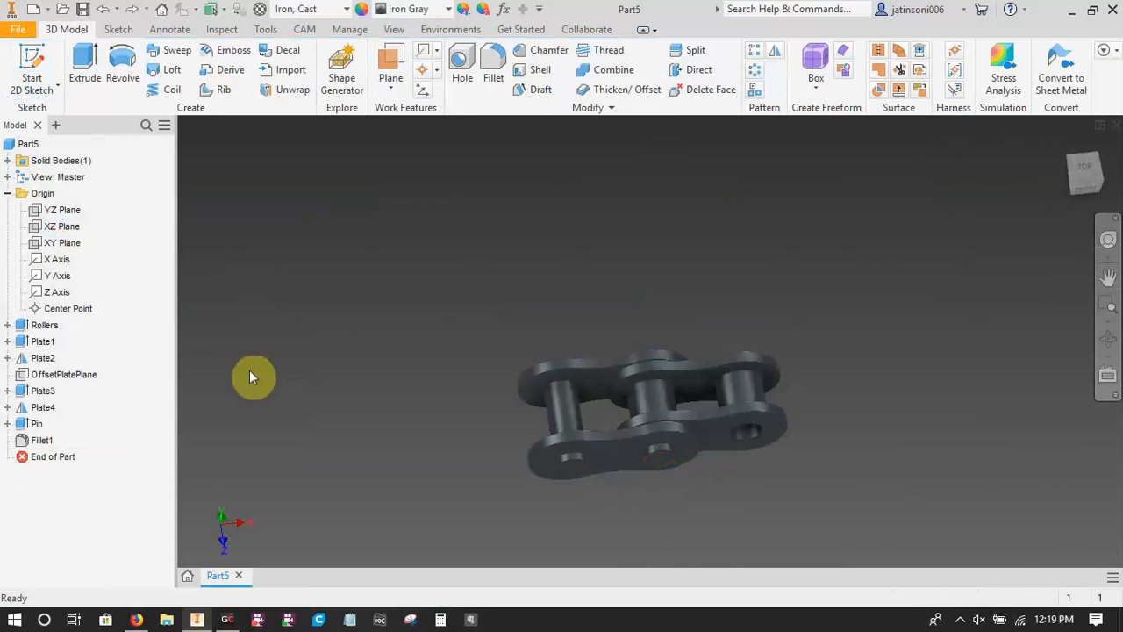
Start a 2D sketch on the XY plane, slice the graphics at the sketch plane and view it squarely from the front.
key(s)
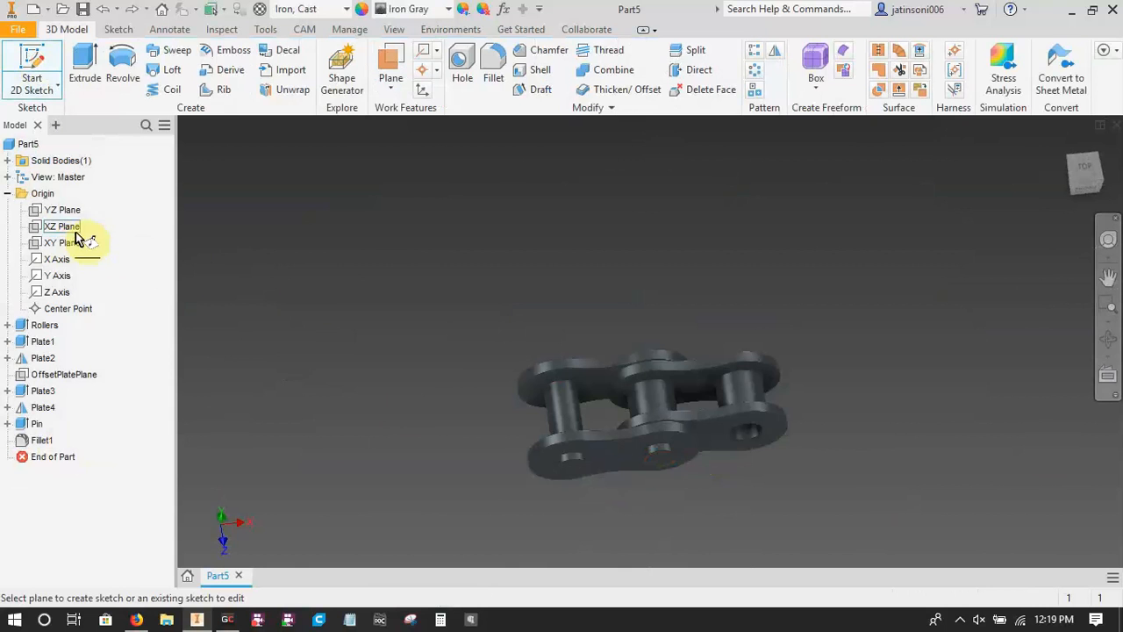
click(64, 243)
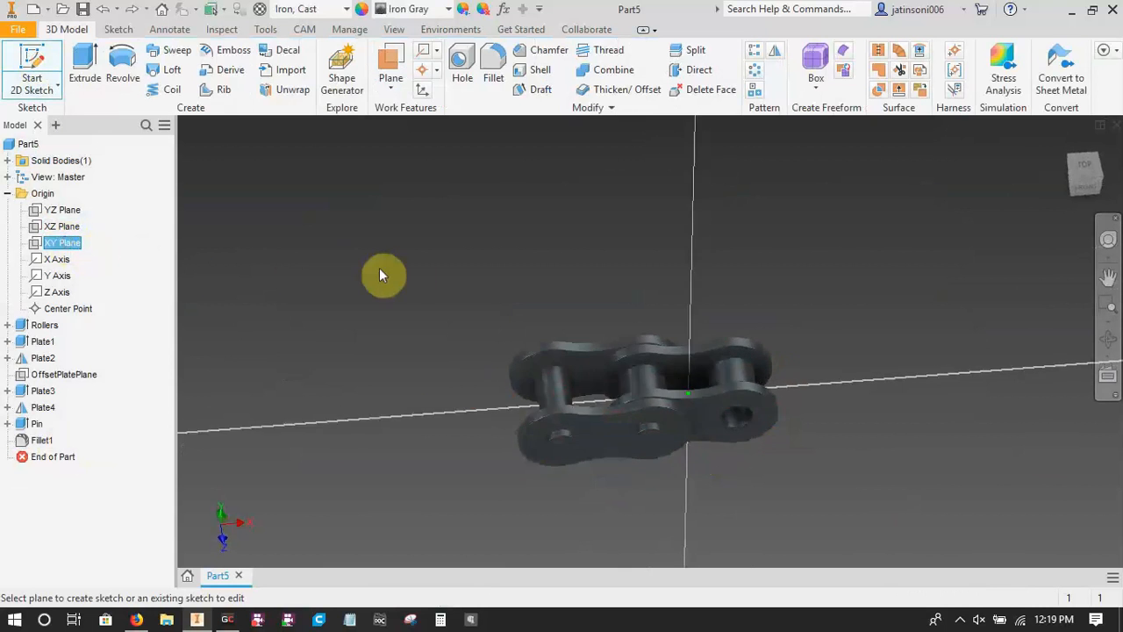
click(394, 29)
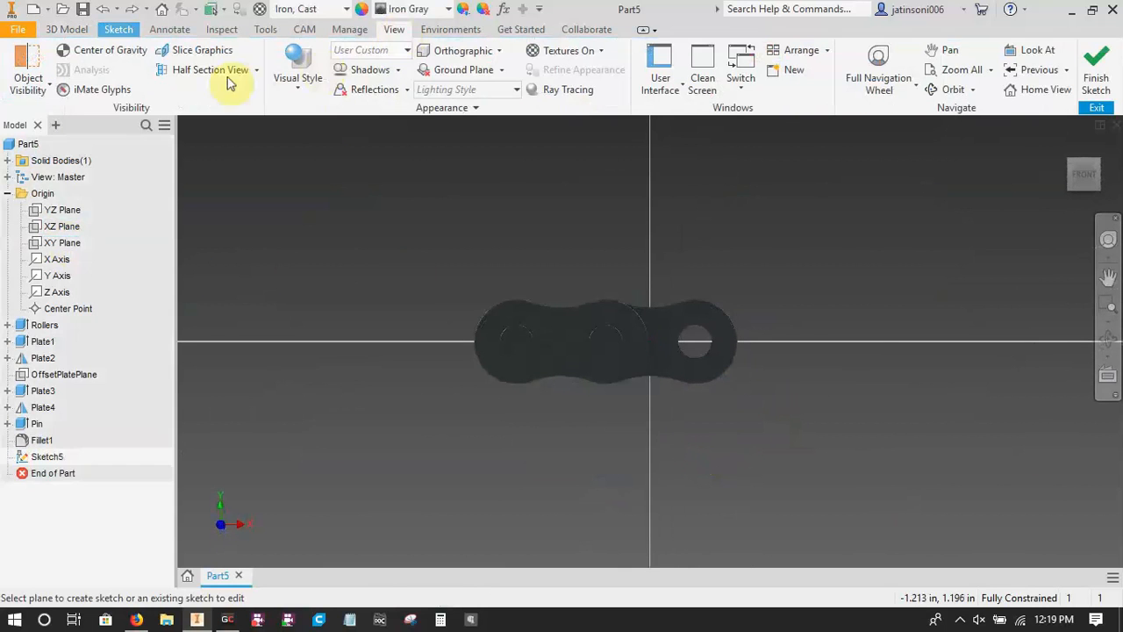
click(189, 50)
mouse_move(633, 399)
shift+middle_down()
mouse_move(669, 444)
mouse_move(629, 413)
shift+middle_up()
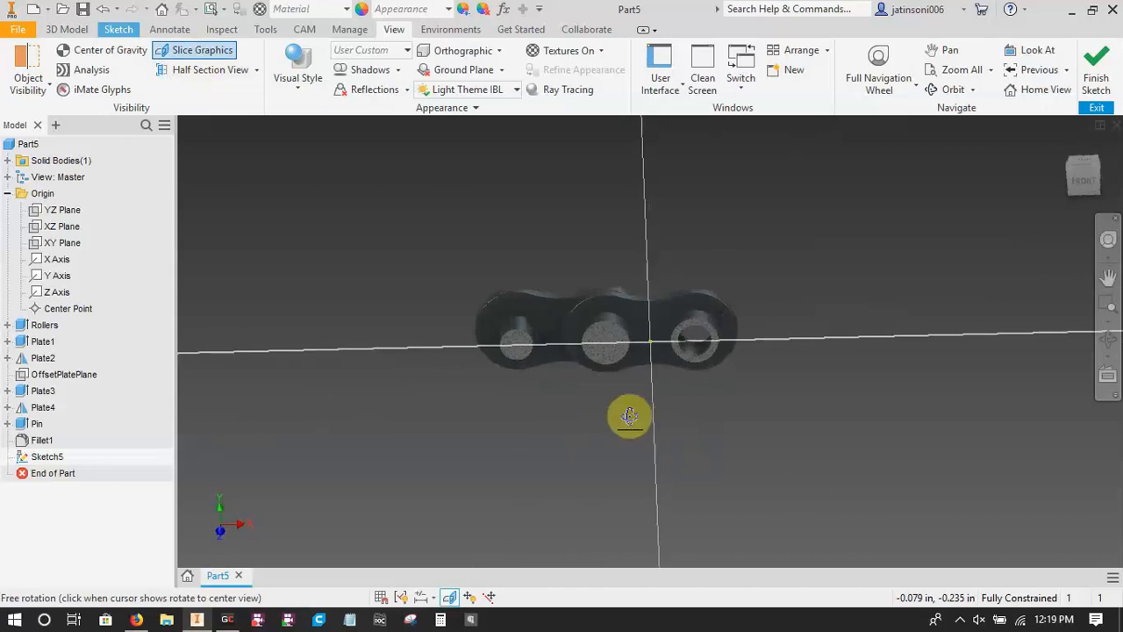
click(1088, 180)
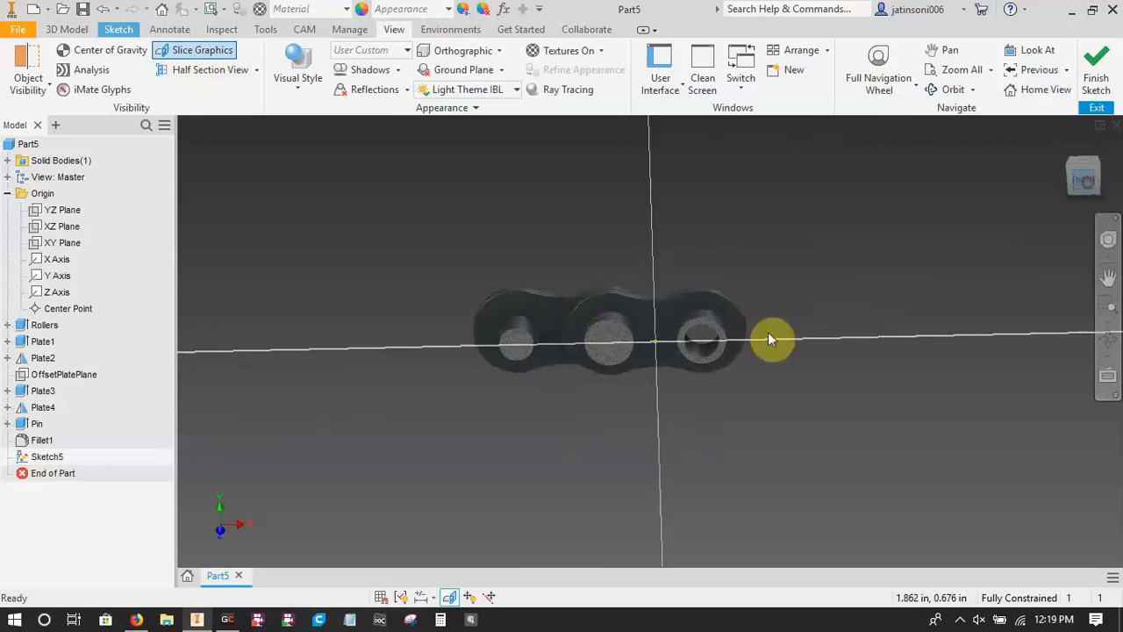
Project the sectioned circular outlines of the solid end pin and the middle roller into the sketch.
scroll(579, 356, up, 2)
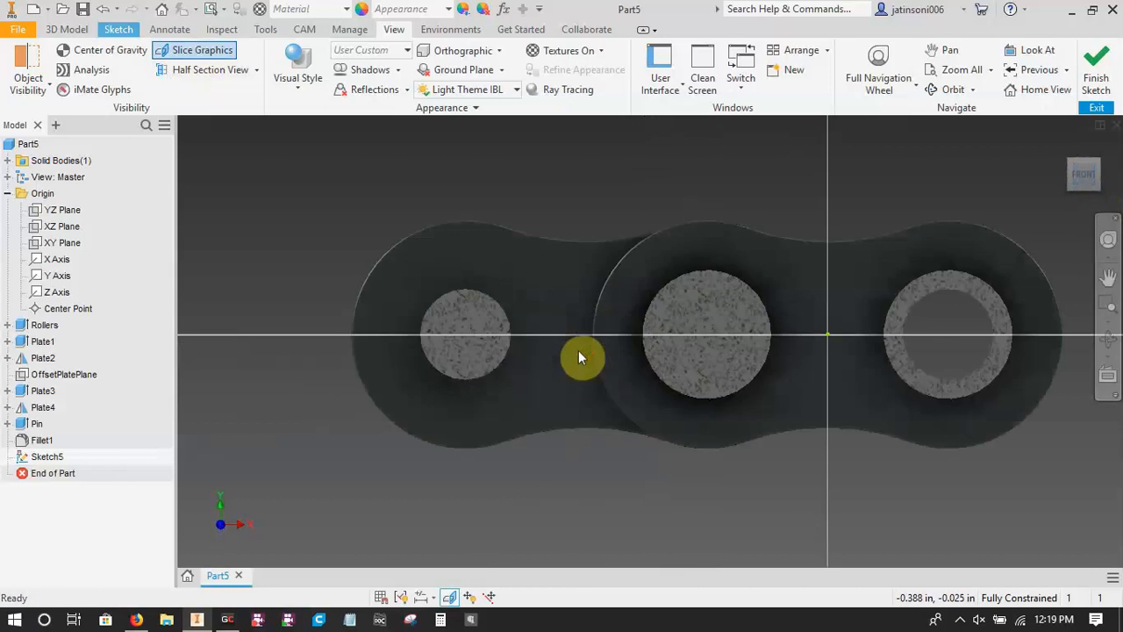
scroll(578, 352, up, 2)
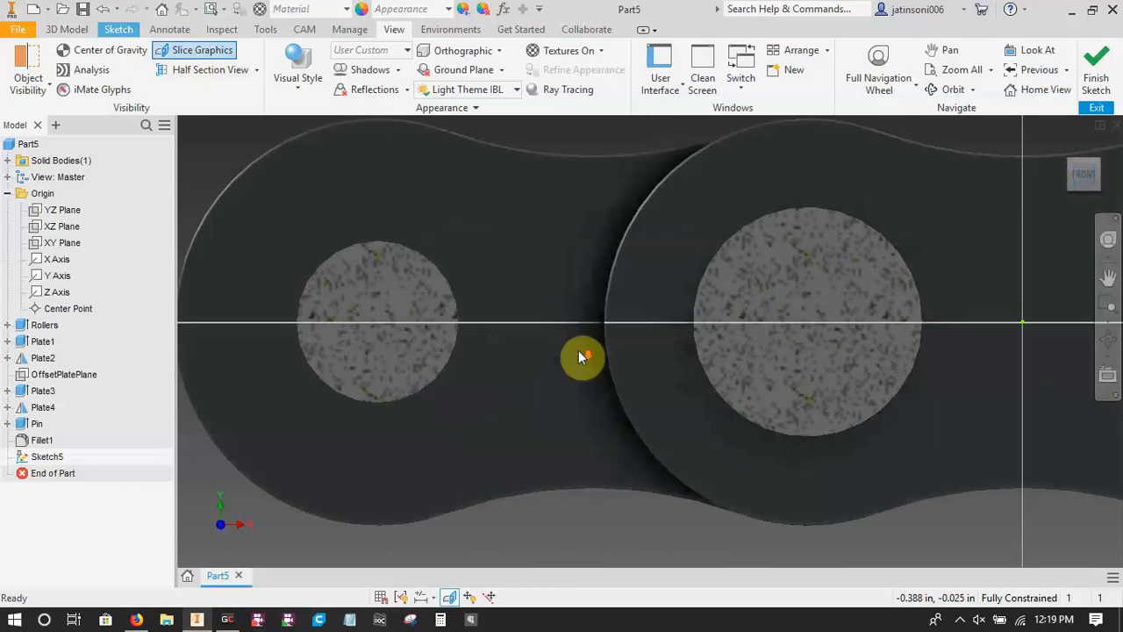
click(117, 30)
click(334, 78)
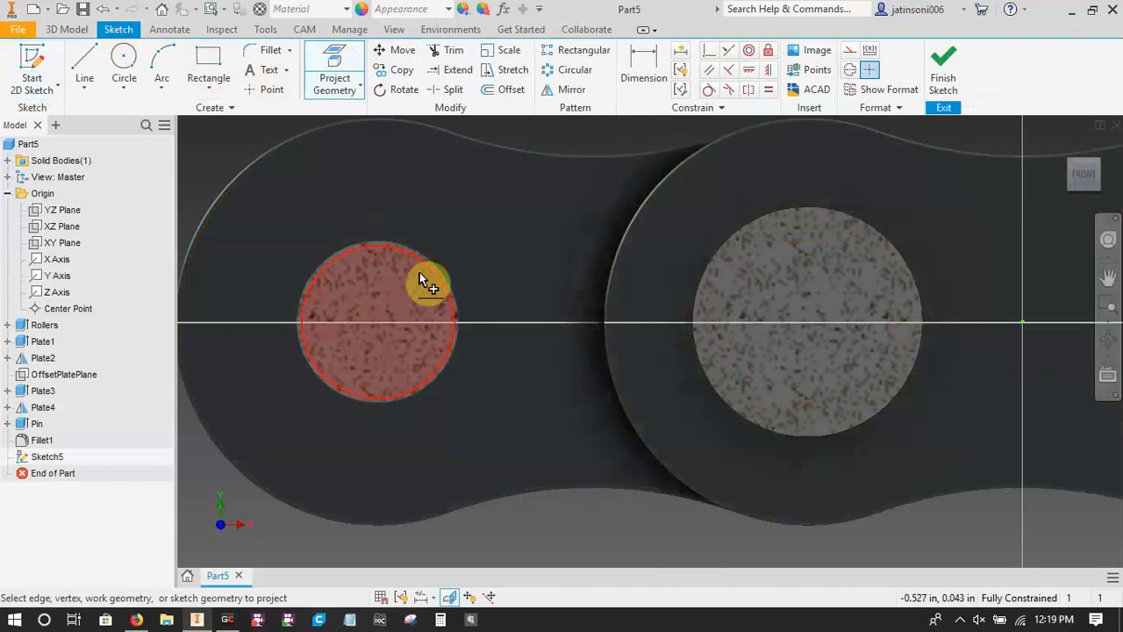
click(406, 298)
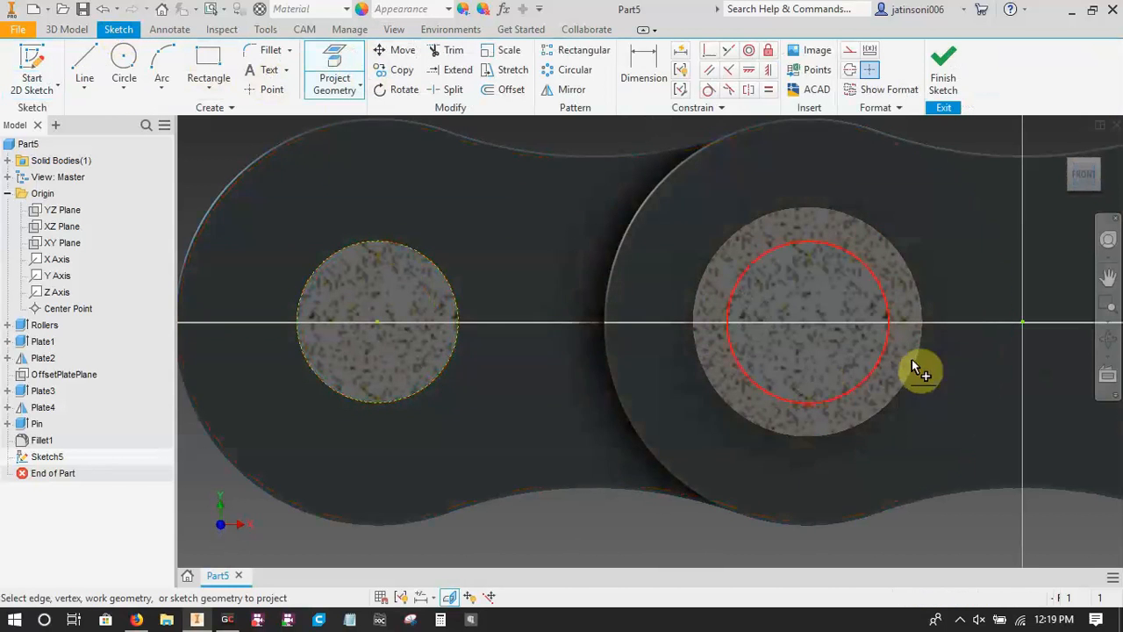
click(693, 298)
key(Escape)
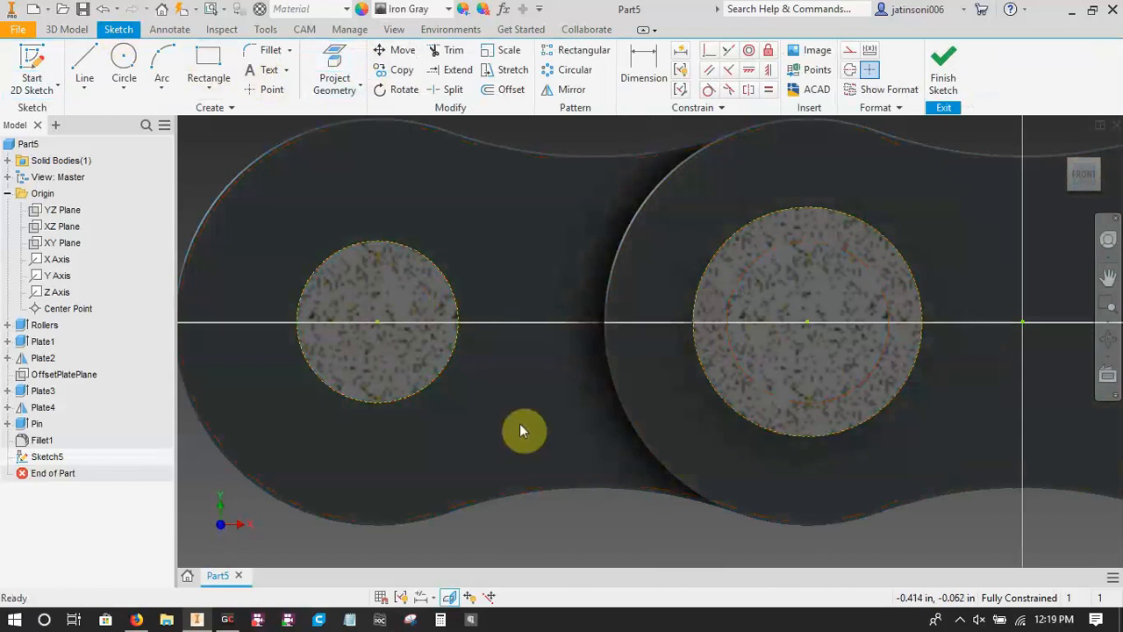
Draw a horizontal construction line from the centre of the projected pin circle to the centre of the projected roller circle.
key(l)
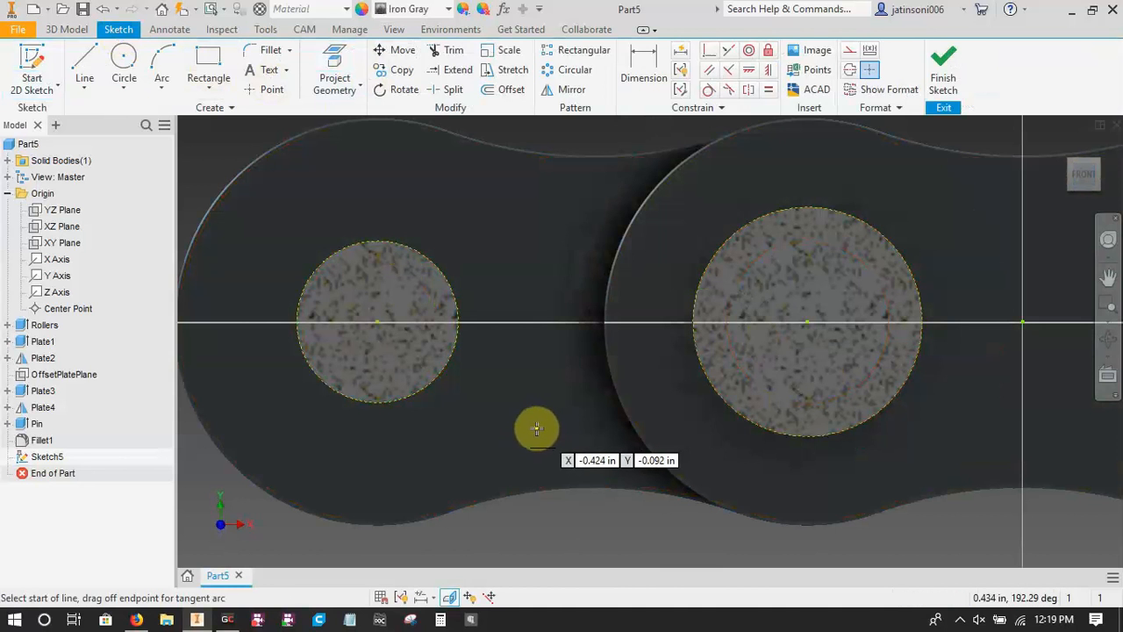
key(Escape)
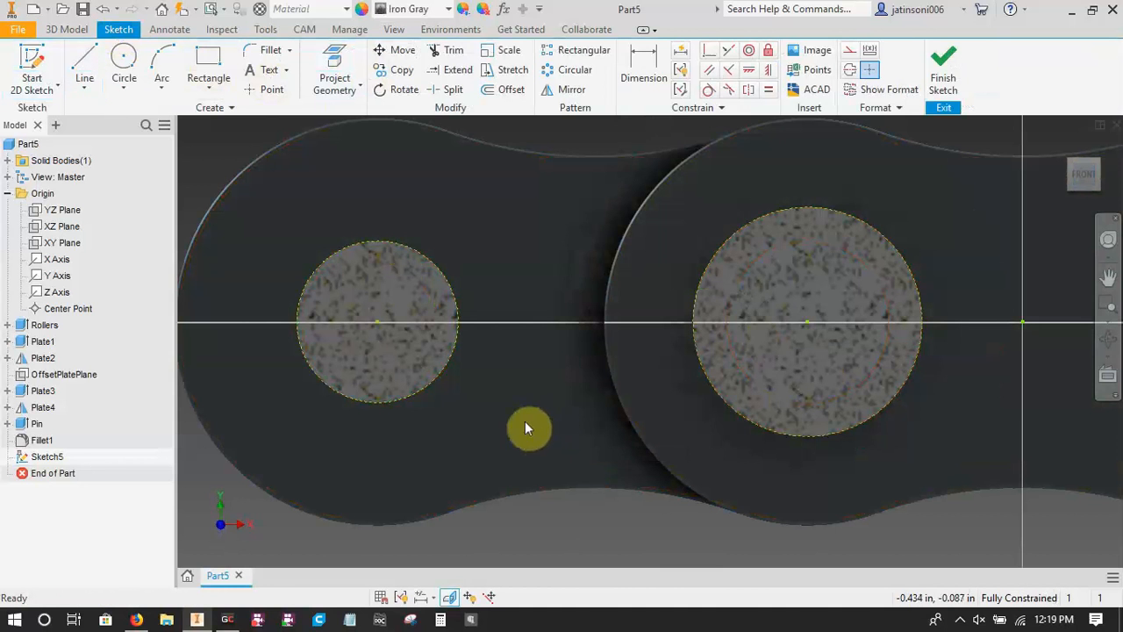
key(l)
key(x)
key(c)
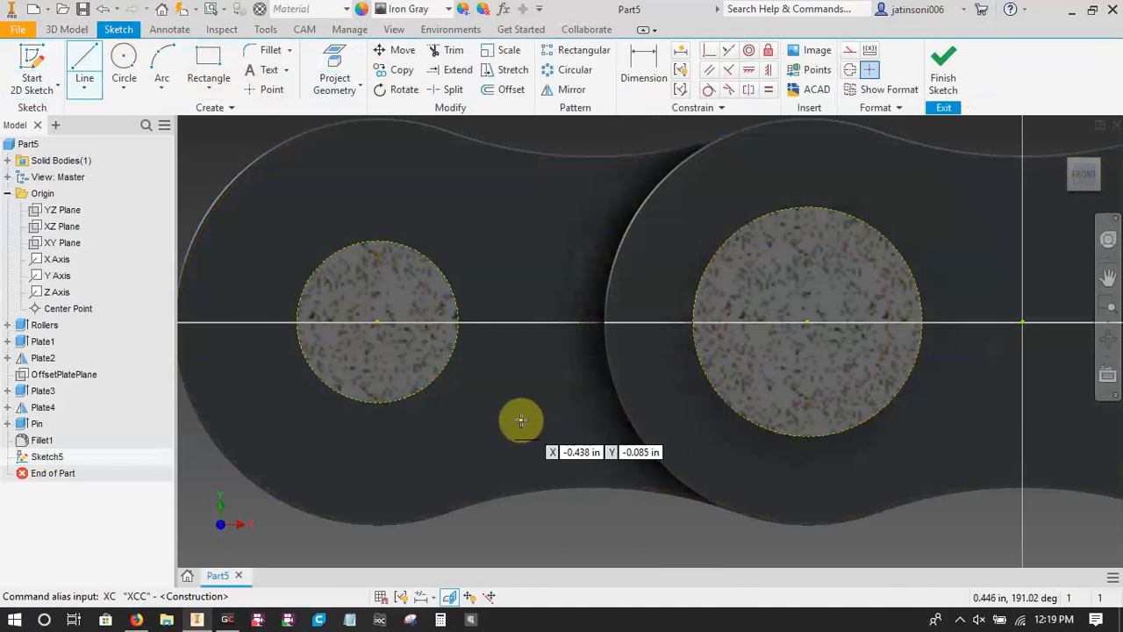
click(377, 323)
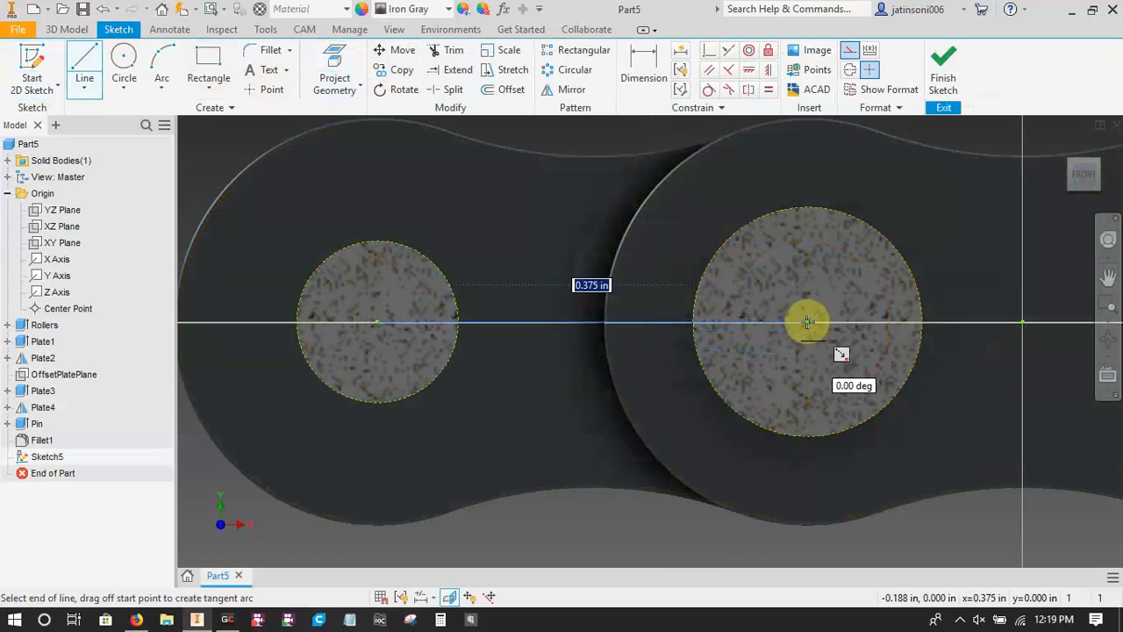
click(808, 323)
key(Escape)
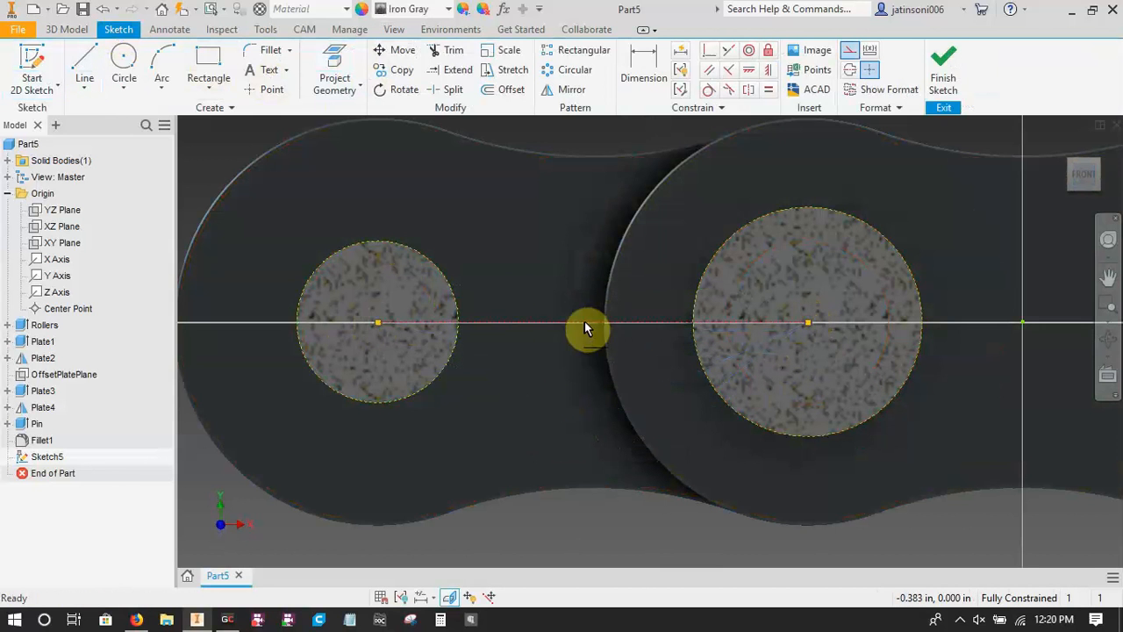
Place a sketch point at the midpoint of the construction line between the pin and roller centres.
click(266, 89)
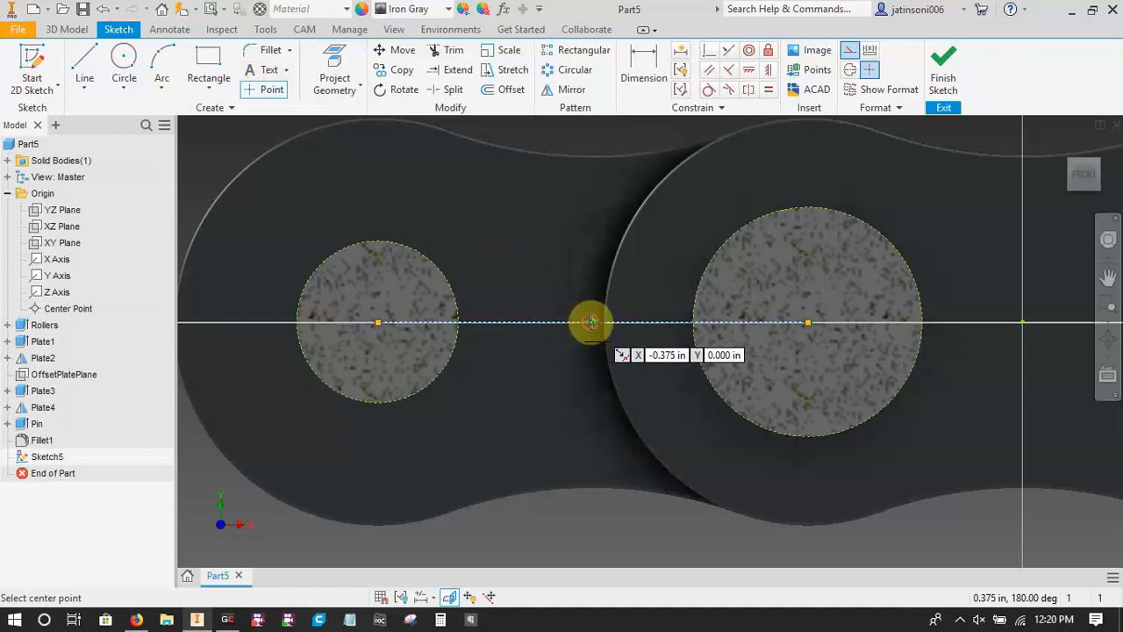
click(592, 322)
key(Escape)
Draw a regular horizontal line about 1.75 in long from the sketch point through the link and beyond its open-holed end.
scroll(500, 420, down, 3)
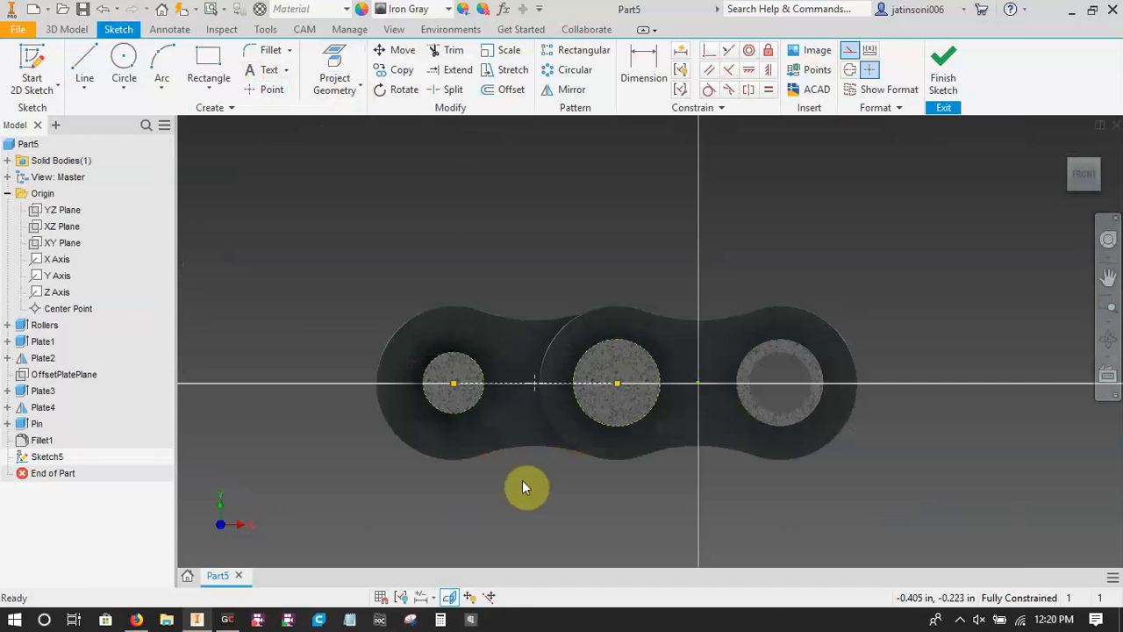
key(l)
key(Return)
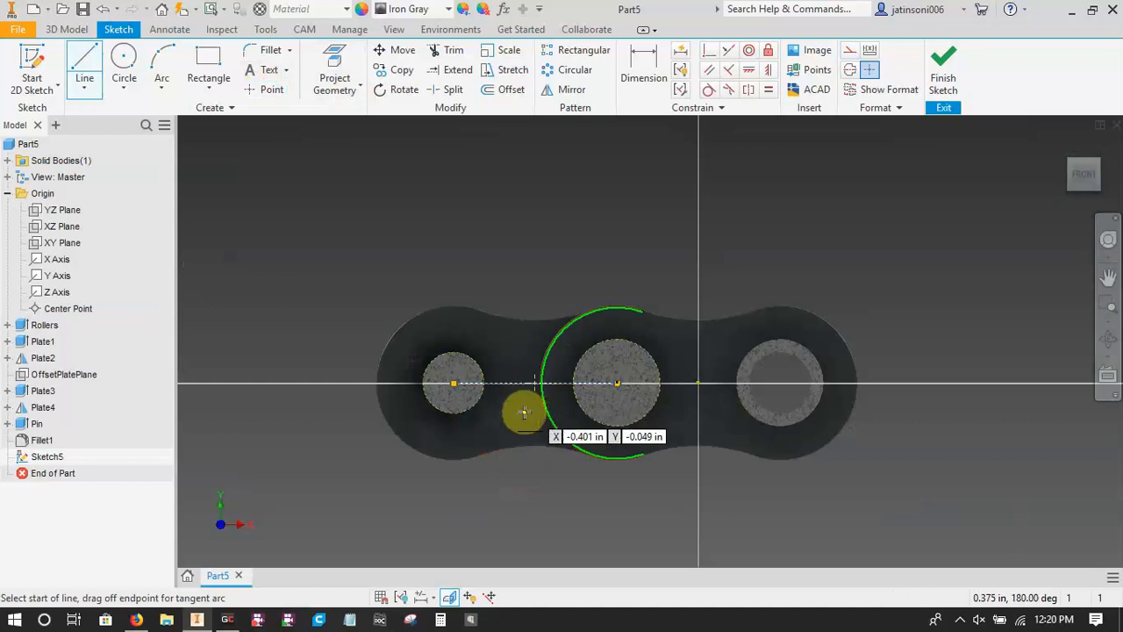
scroll(523, 415, up, 5)
click(575, 233)
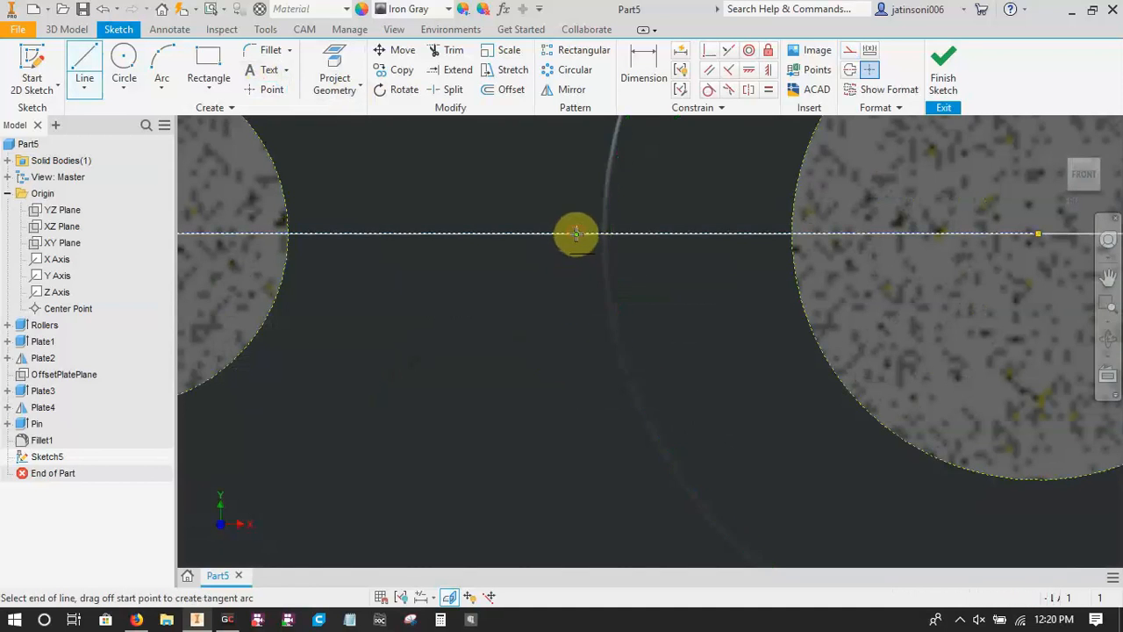
scroll(575, 235, down, 5)
middle_drag(946, 304, 659, 296)
scroll(651, 295, down, 3)
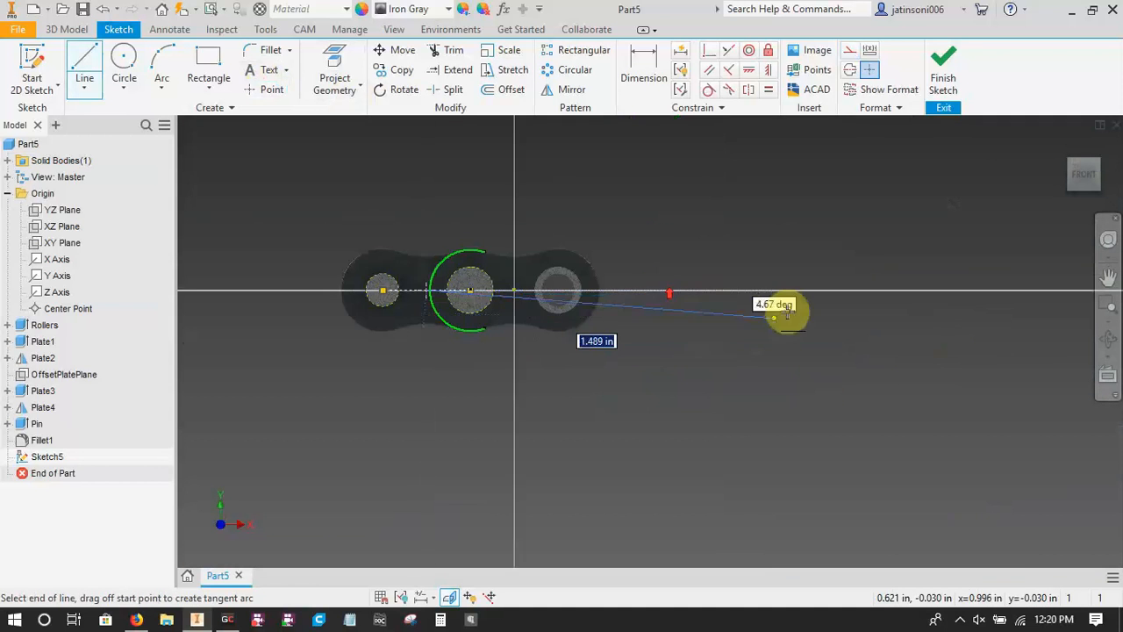
click(833, 291)
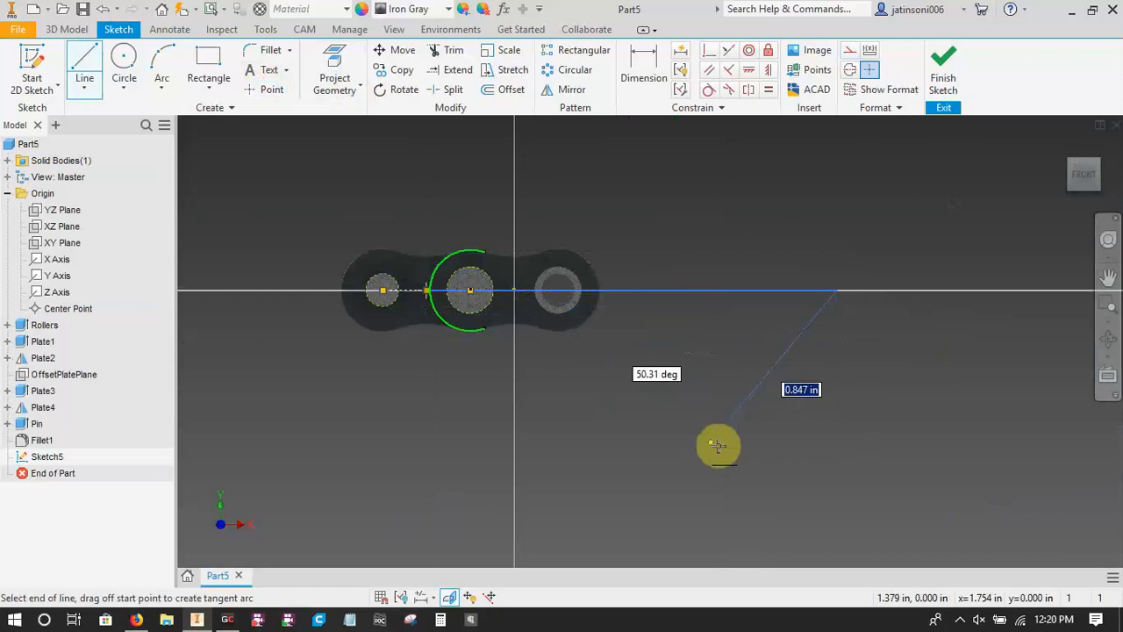
key(Escape)
middle_drag(660, 414, 836, 433)
middle_drag(698, 399, 541, 352)
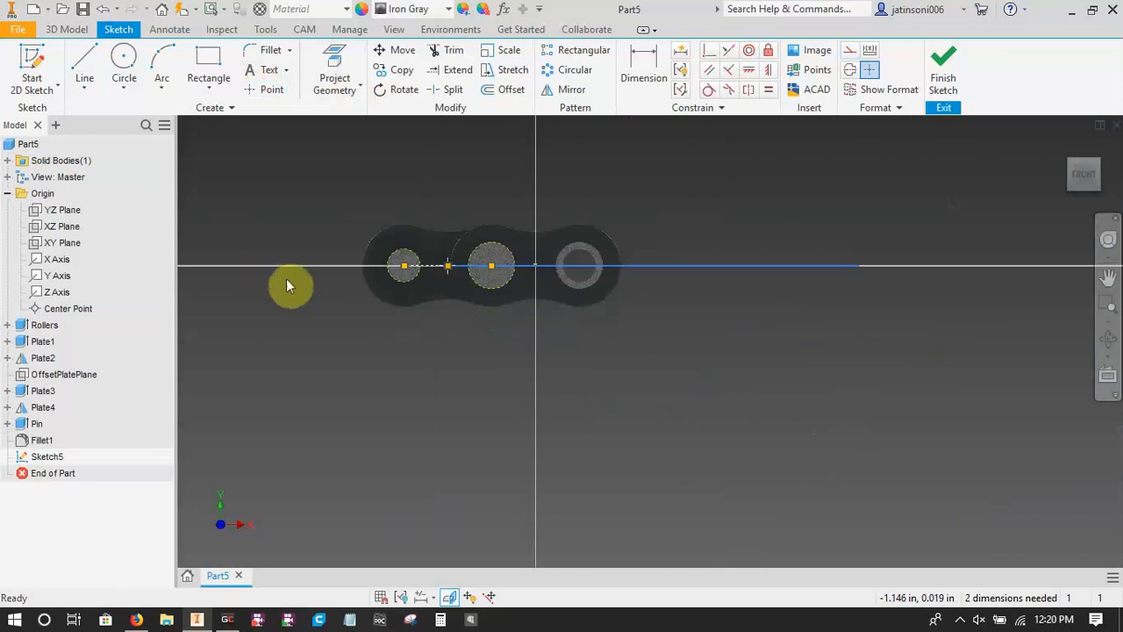
Draw a second, slightly downward-sloping line below the chain link, roughly as long as the horizontal line.
key(l)
click(436, 392)
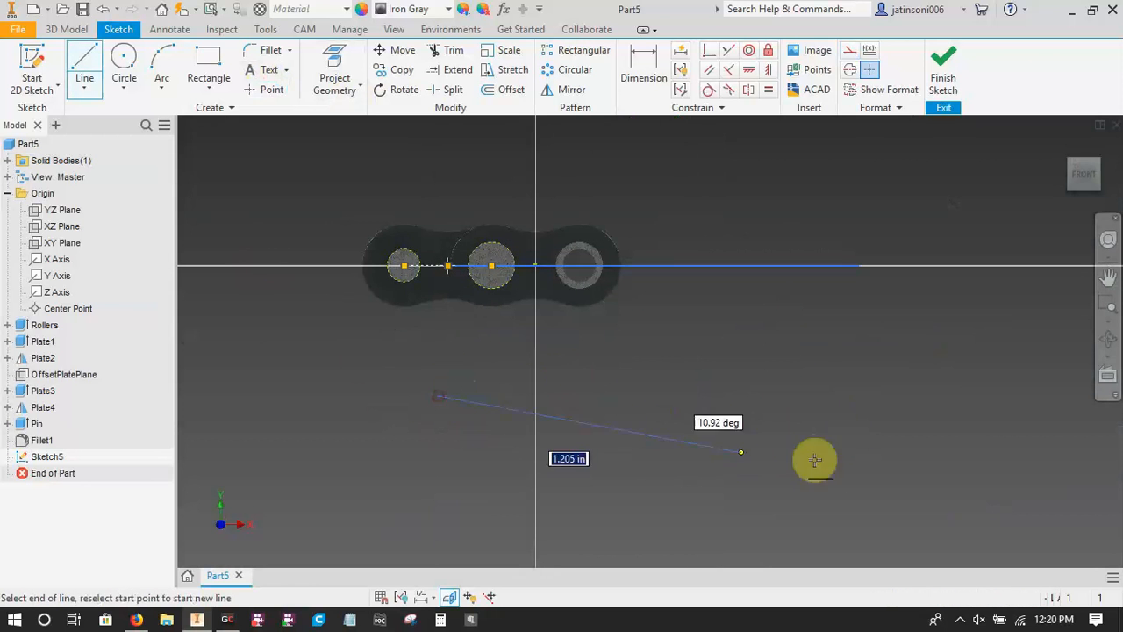
click(893, 443)
key(Escape)
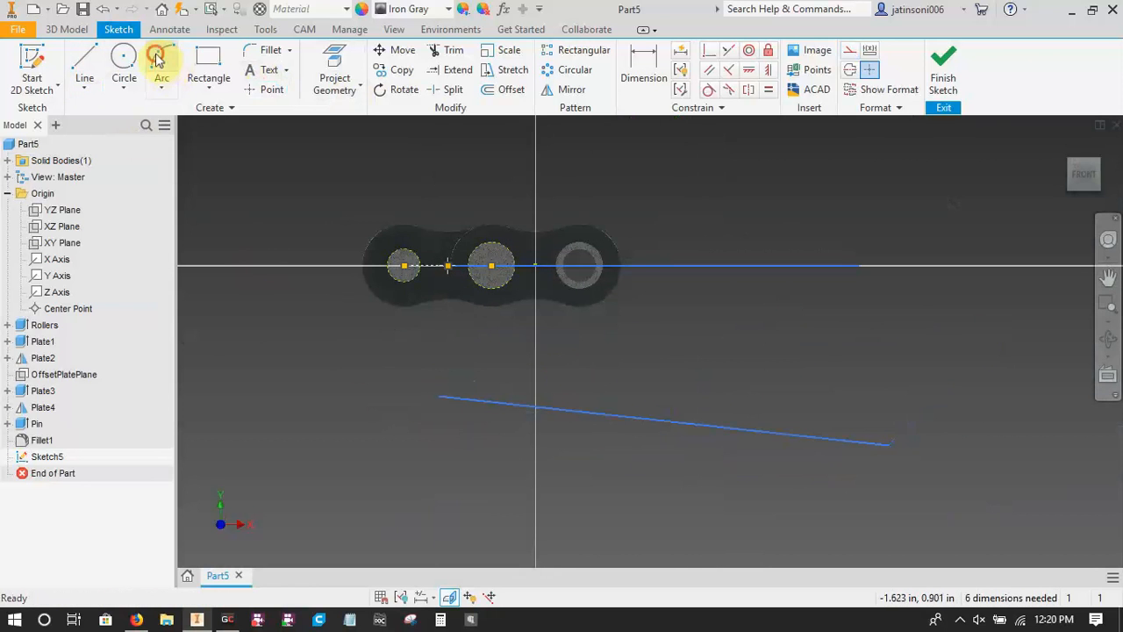
Draw a three-point arc bulging away from the loop, joining the sketch point at the horizontal line's start to the sloping line's near end.
click(162, 61)
scroll(443, 272, down, 8)
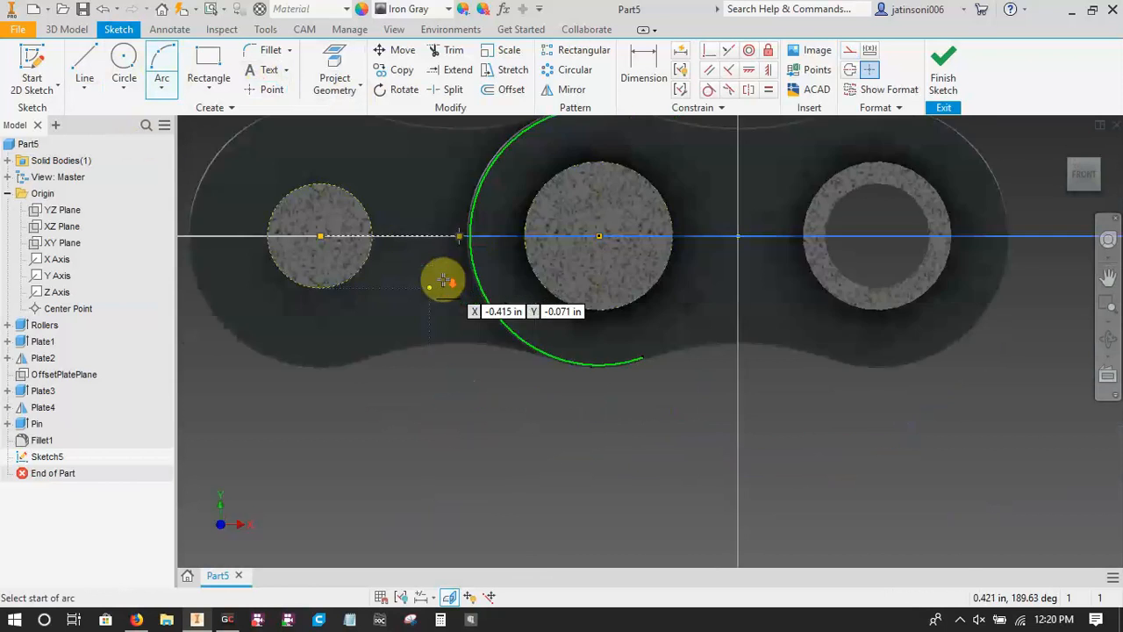
click(470, 205)
scroll(447, 279, up, 6)
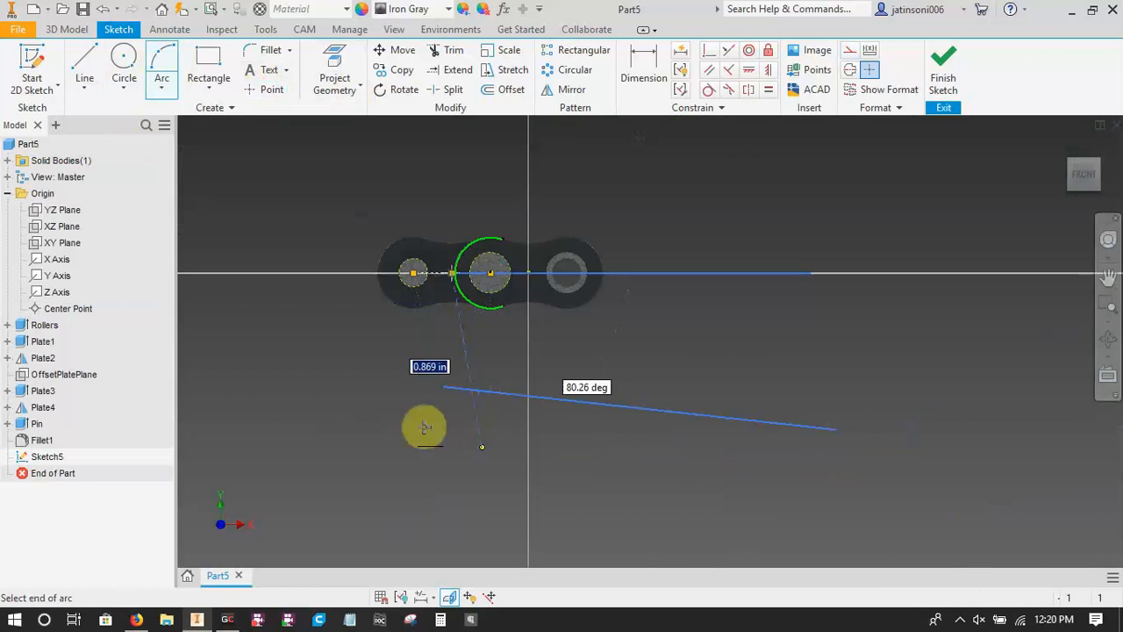
click(444, 389)
click(366, 337)
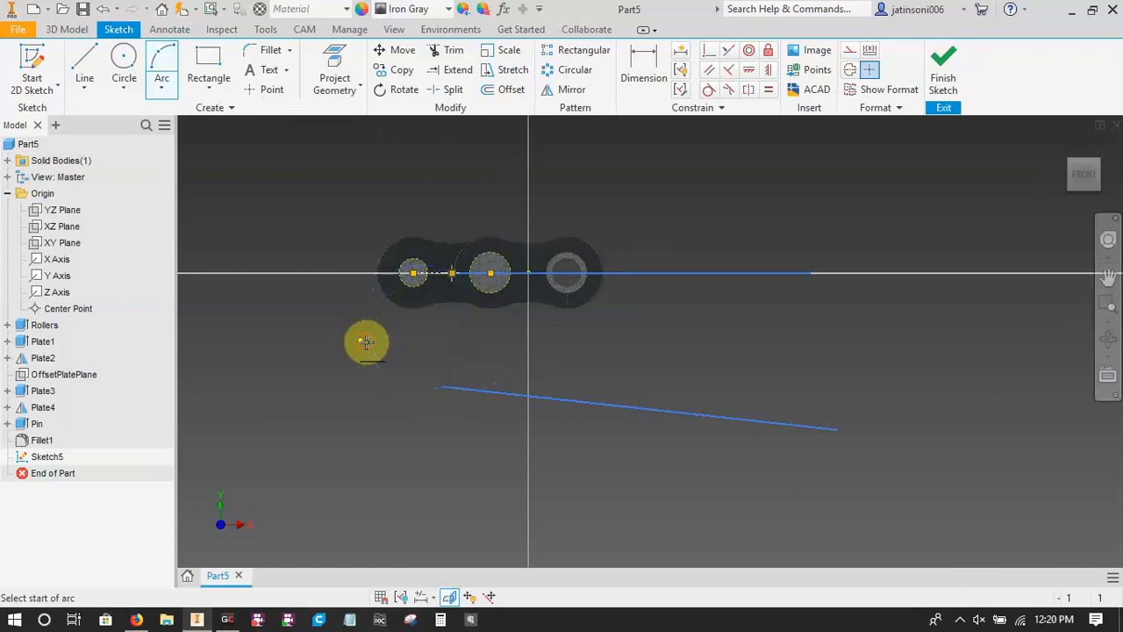
Draw a three-point arc joining the far ends of the horizontal and sloping lines to close the loop.
click(813, 272)
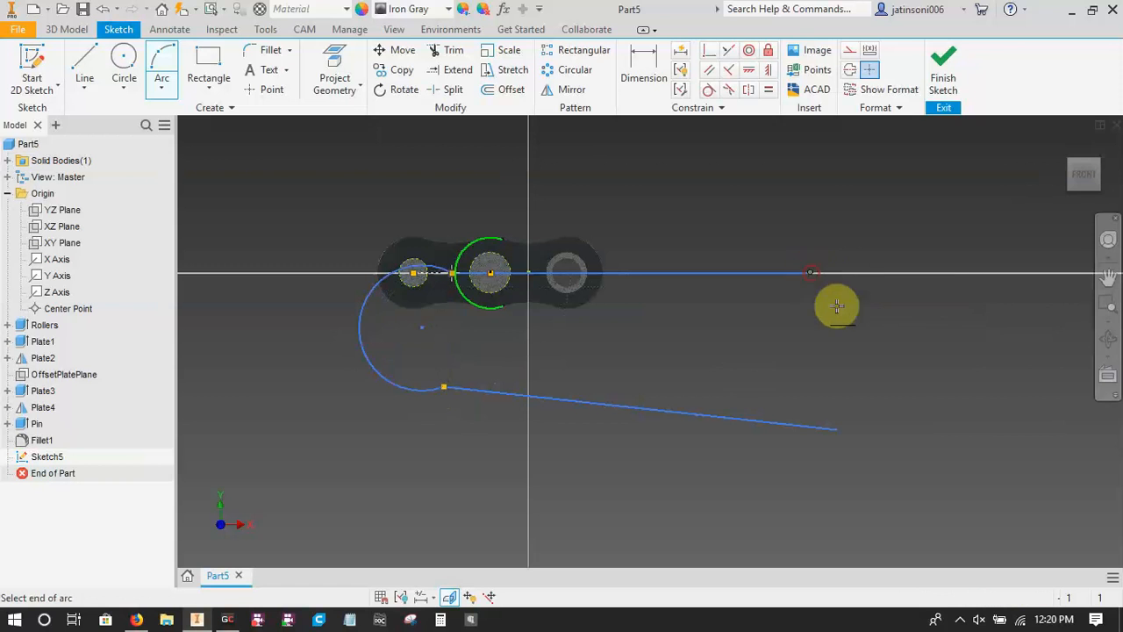
click(834, 425)
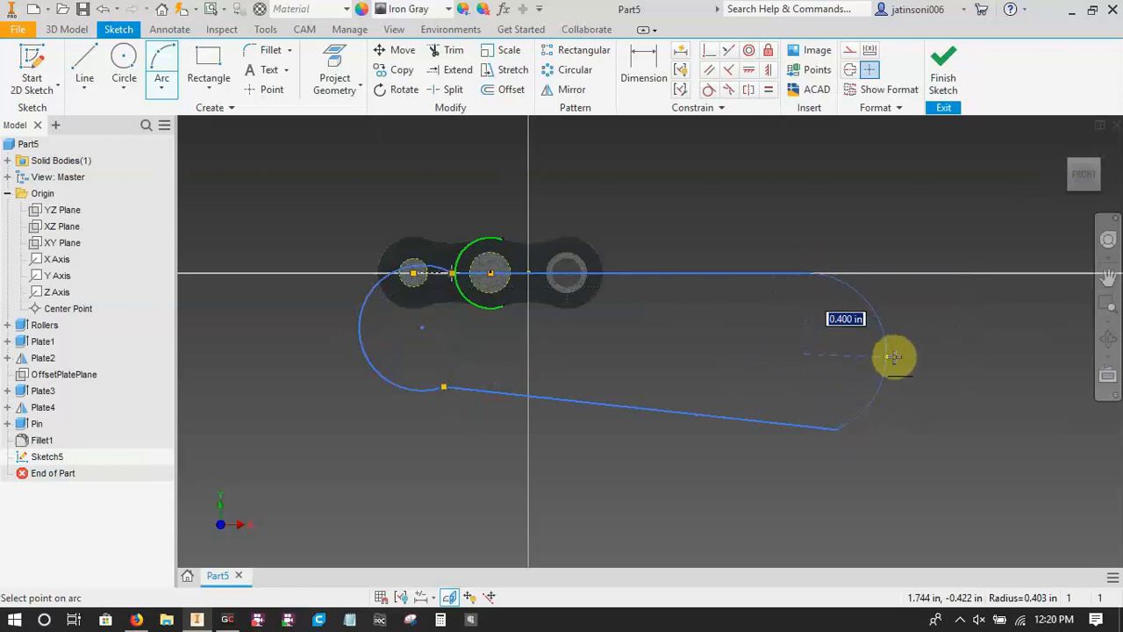
click(922, 369)
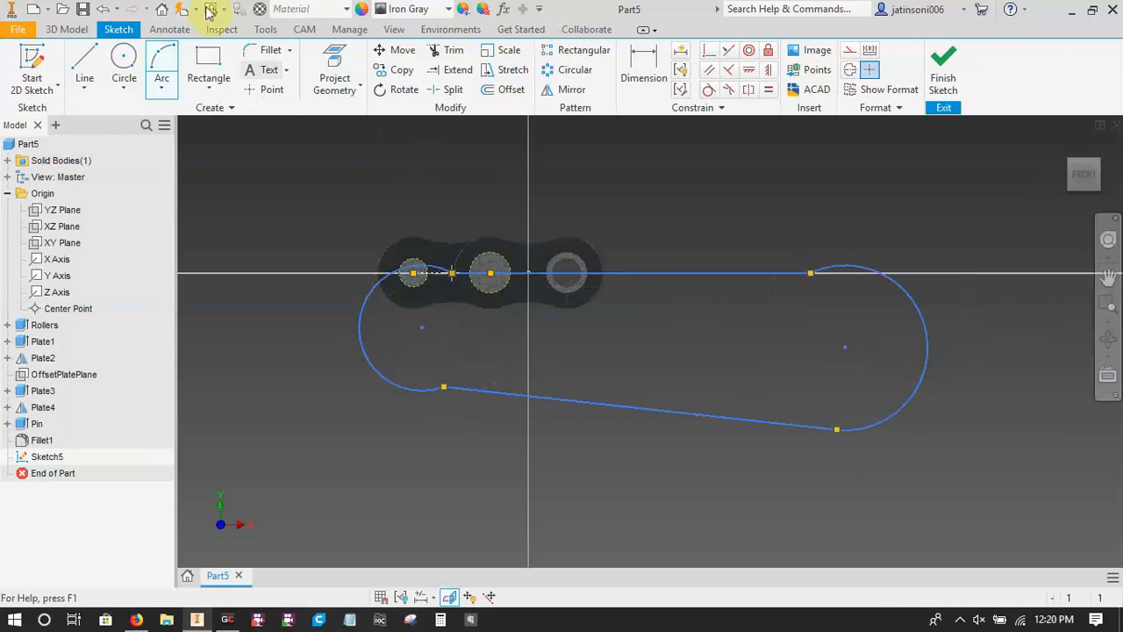
click(218, 90)
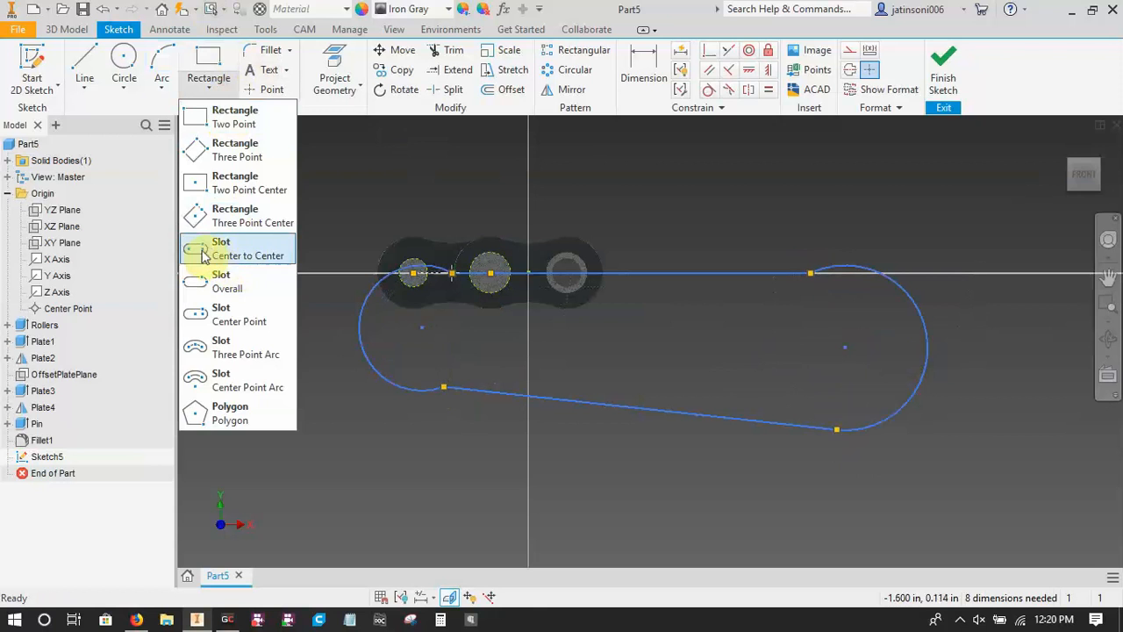
click(461, 517)
Make the arc at the chain link end tangent to both the sloping line and the horizontal line.
key(t)
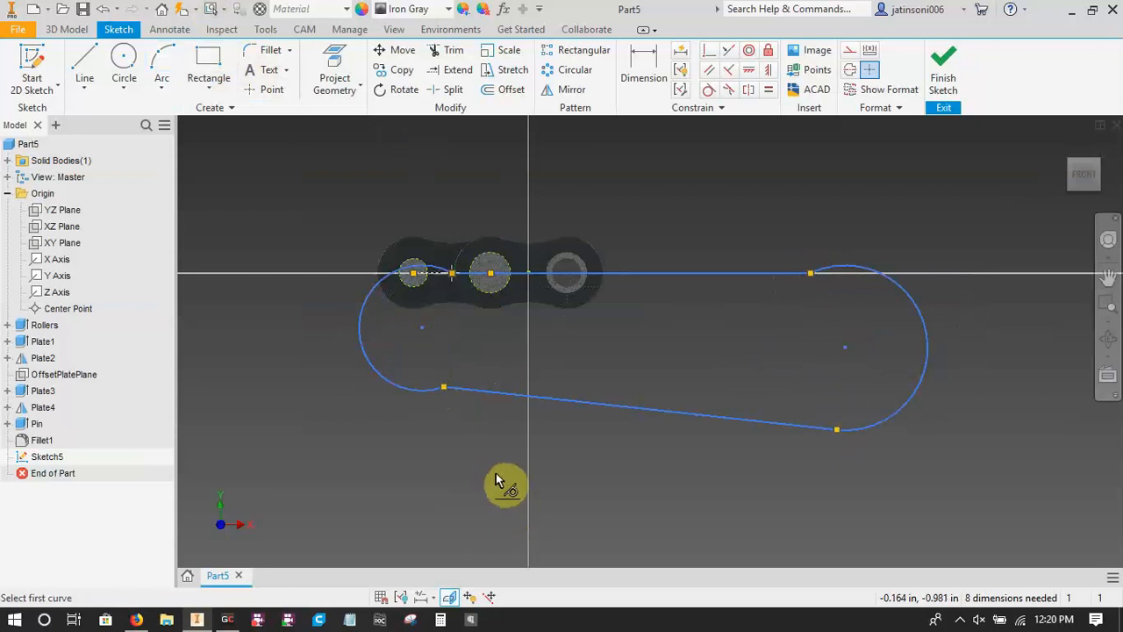
click(425, 390)
click(482, 390)
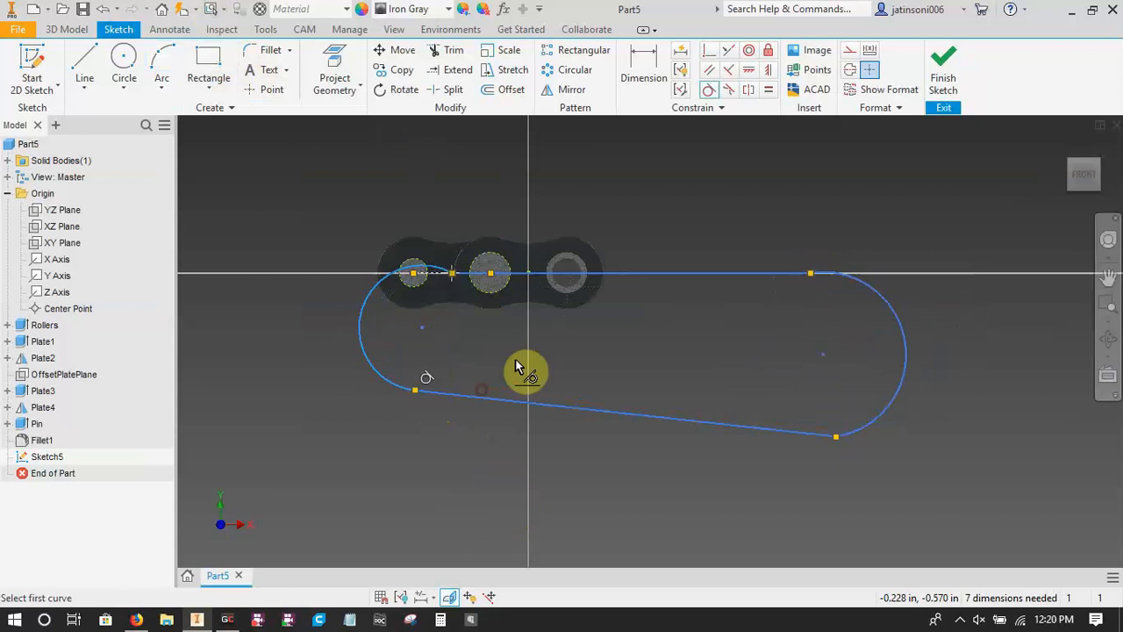
click(369, 290)
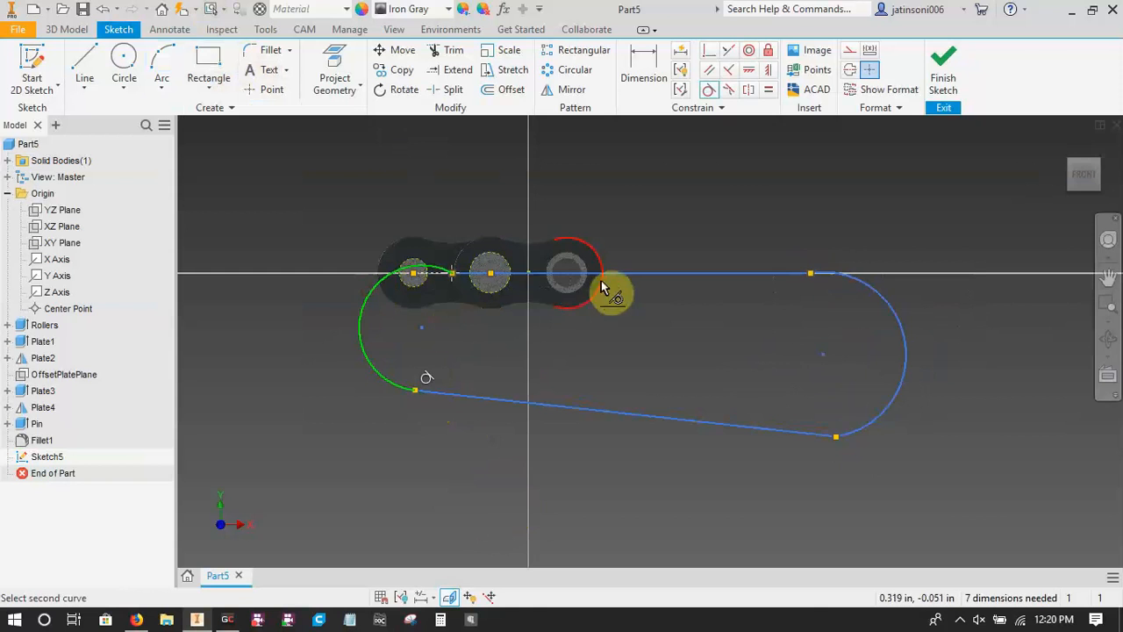
click(641, 275)
Make the arc at the loop's far end tangent to both the horizontal line and the sloping line.
click(784, 275)
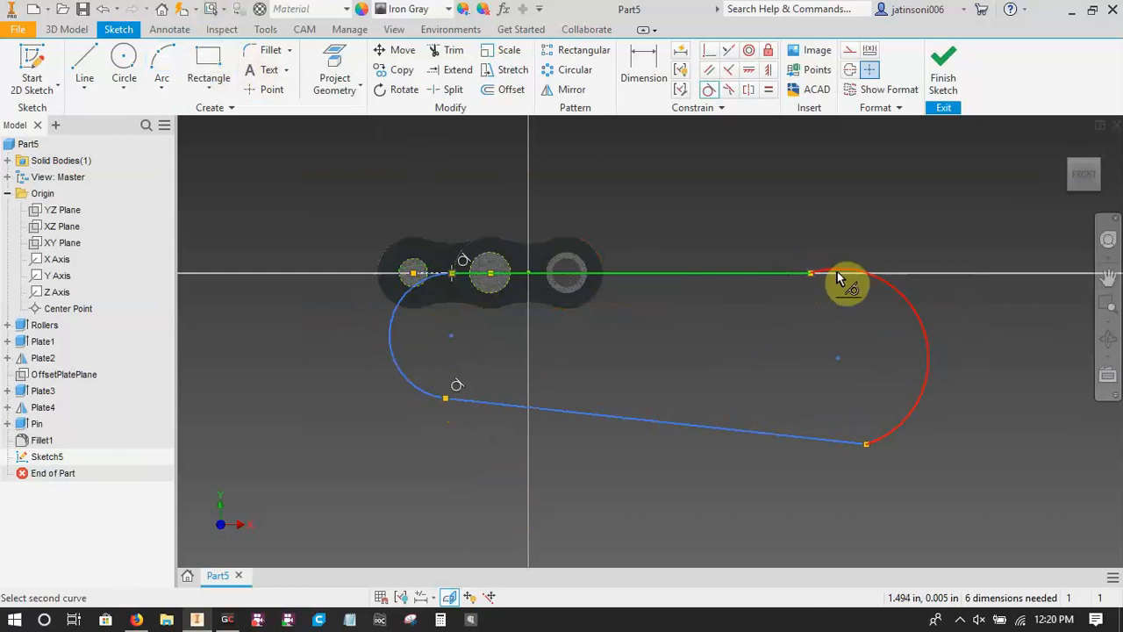
click(842, 279)
click(898, 422)
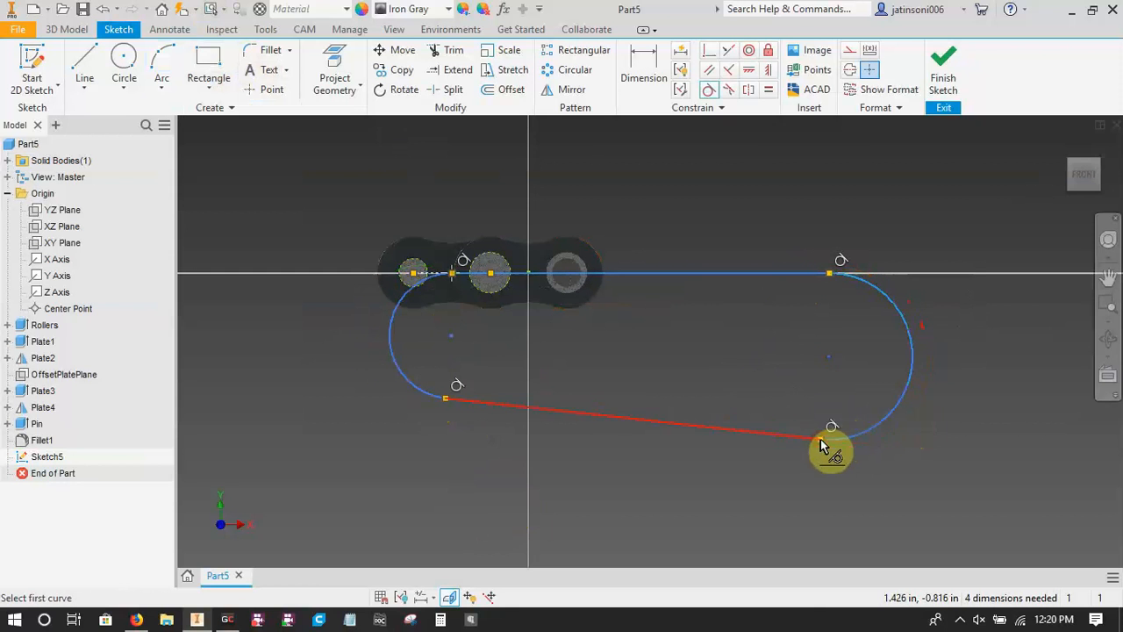
click(820, 438)
key(Escape)
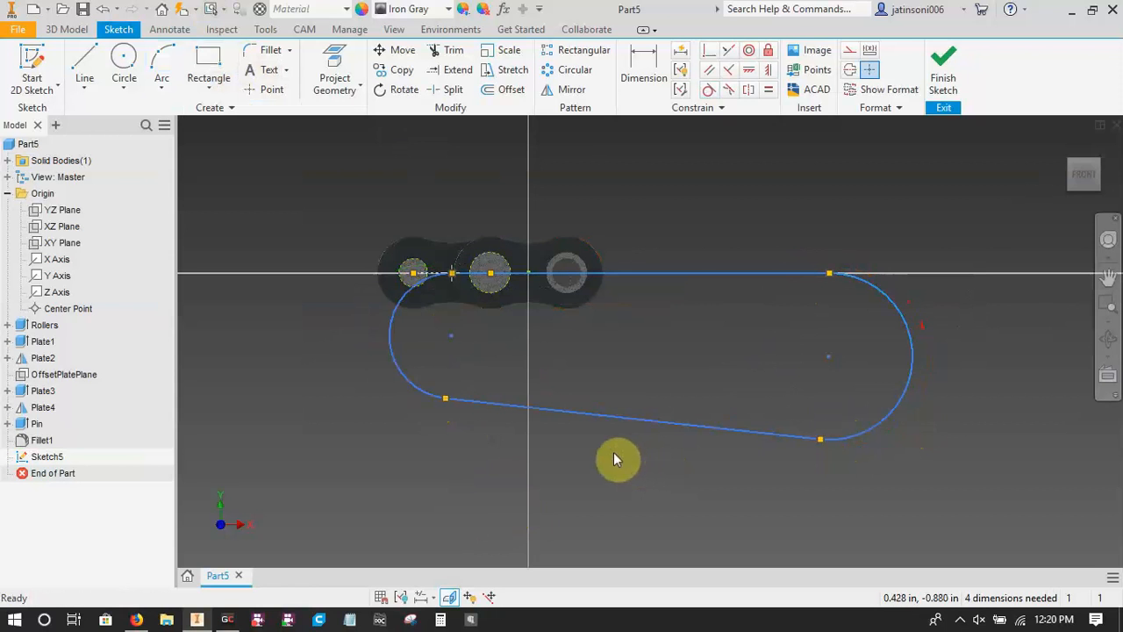
Dimension the distance between the two arc centres with the named parameter expression ccdistance=3in.
key(d)
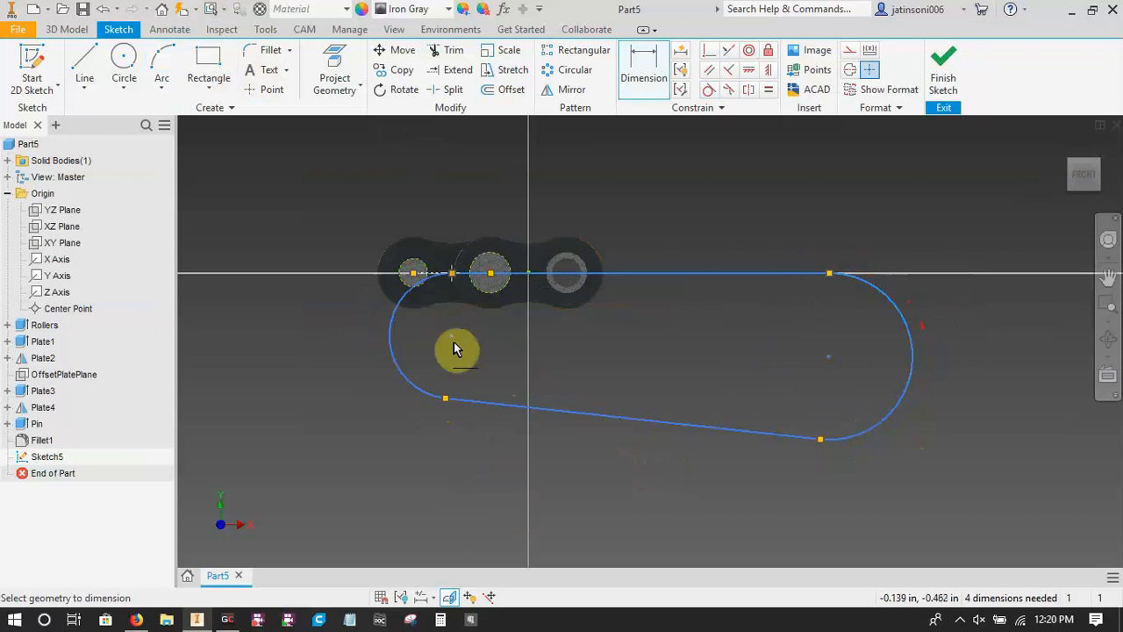
click(450, 335)
click(829, 356)
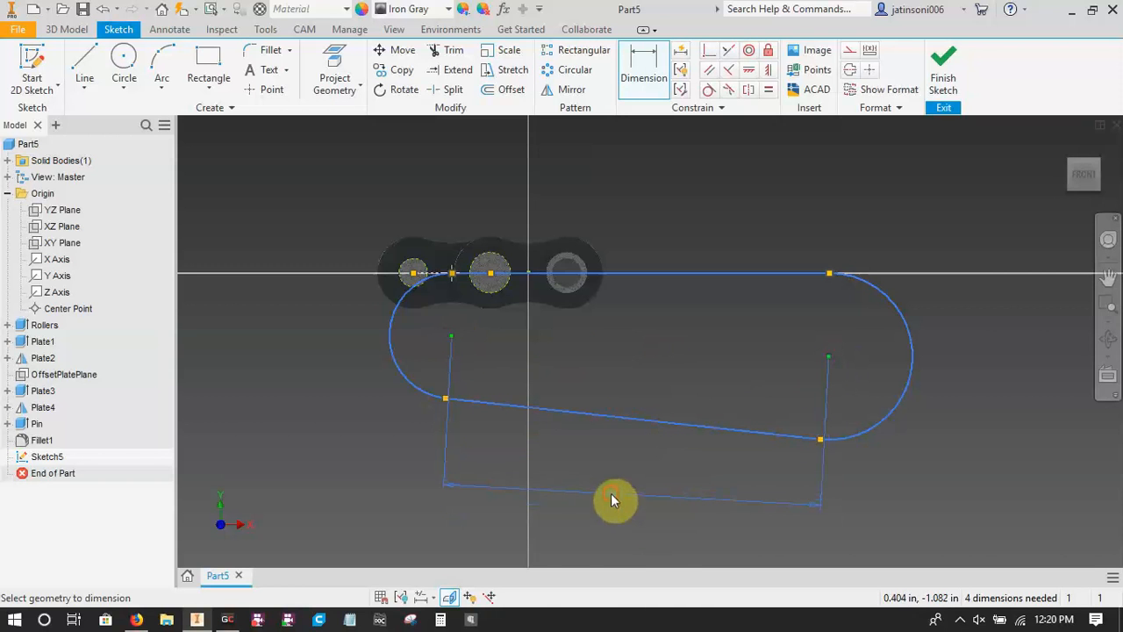
click(610, 499)
text(center)
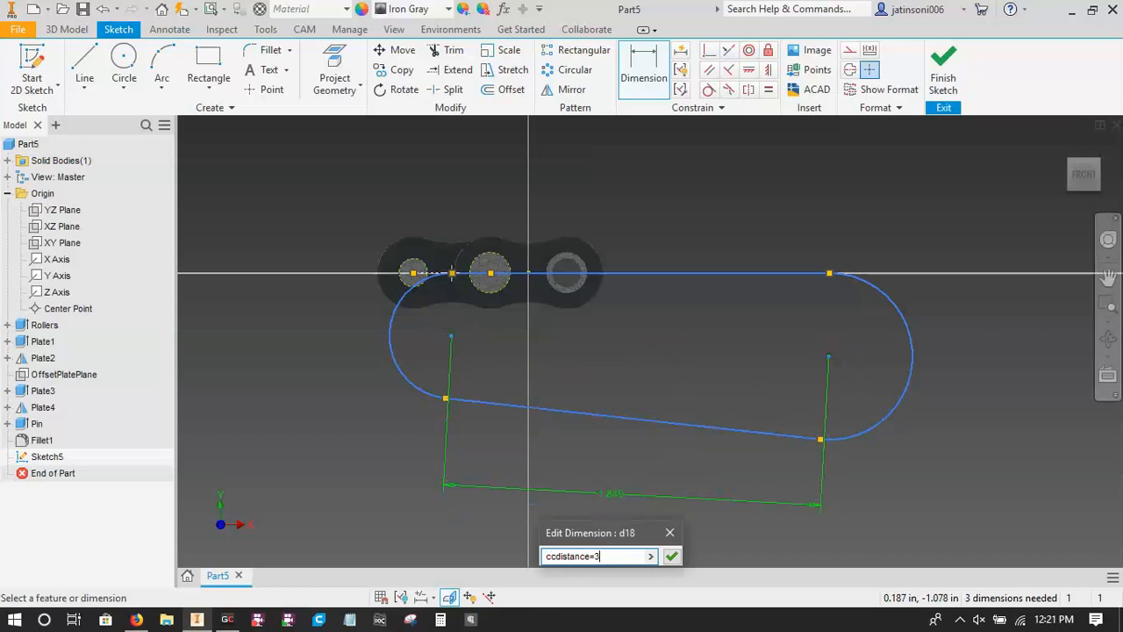
text(in)
key(Return)
scroll(662, 419, up, 4)
mouse_move(661, 419)
middle_down()
mouse_move(544, 348)
mouse_move(553, 336)
middle_up()
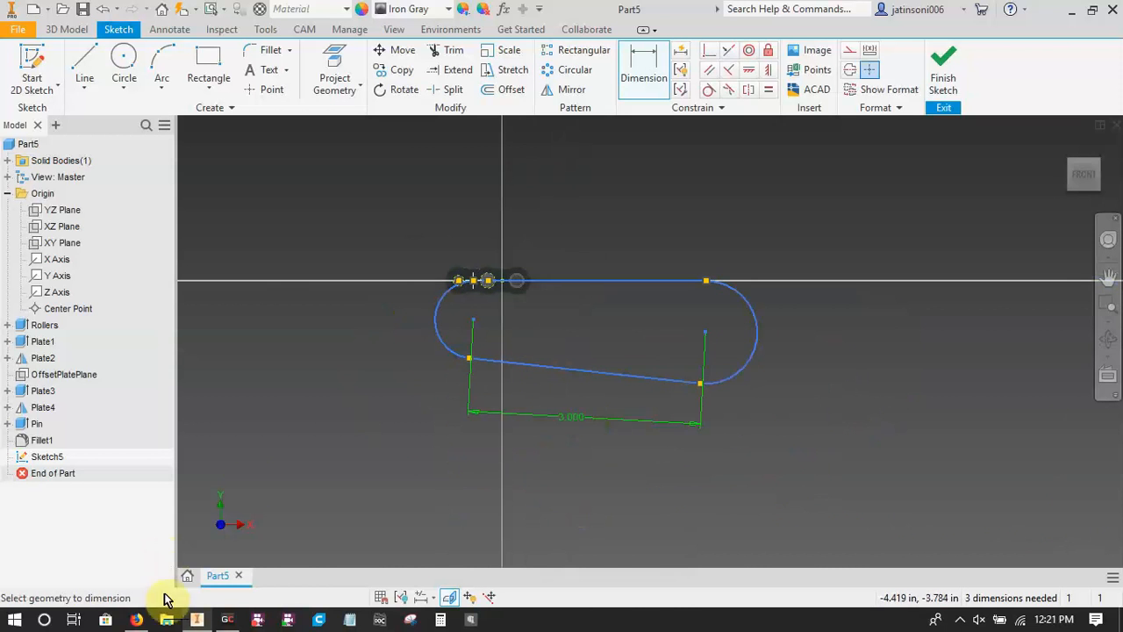
Switch to Firefox and open the Sprocket Center Distance Calculator page.
click(136, 619)
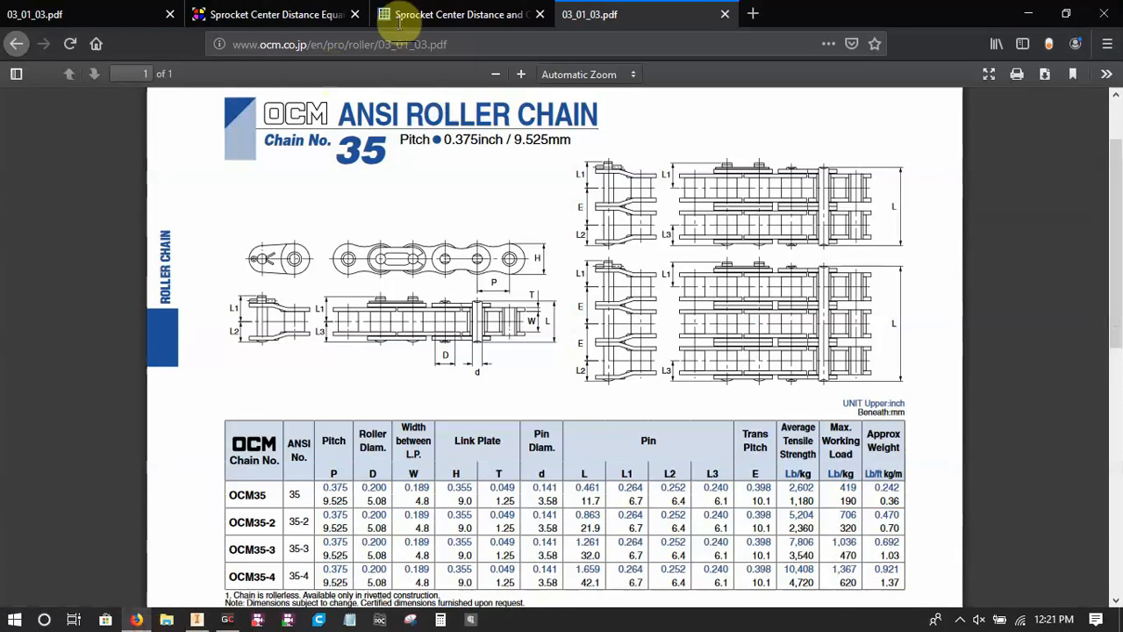
click(299, 15)
click(448, 15)
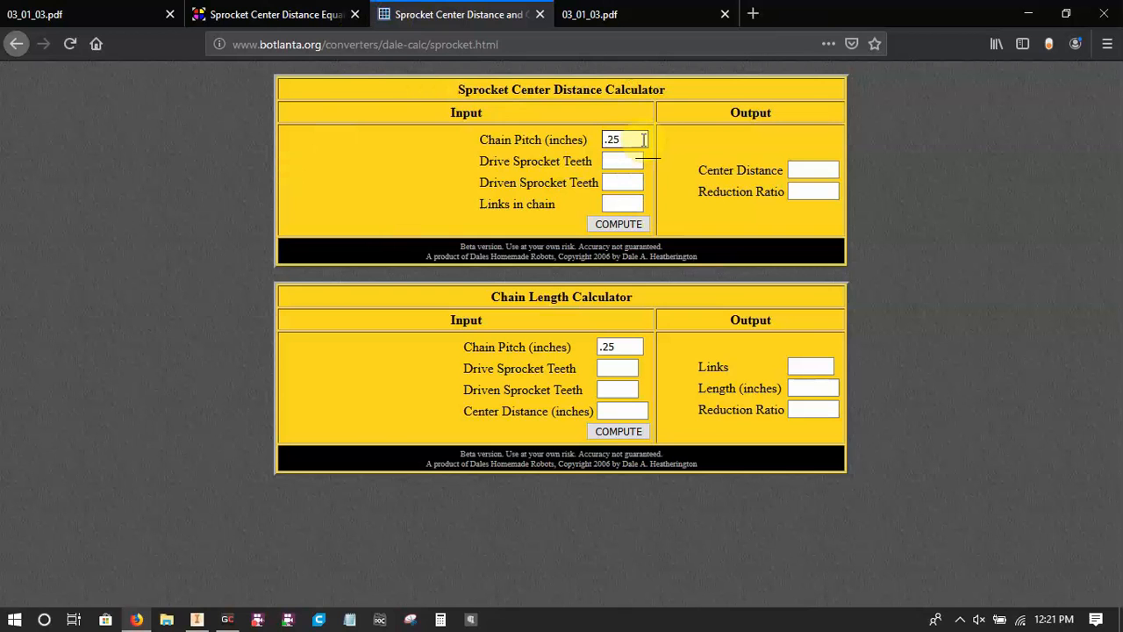
Compute the center distance for a 0.375 in chain pitch, 12 drive teeth, 14 driven teeth and 30 links, and copy the result.
drag(643, 140, 562, 130)
text(0.375)
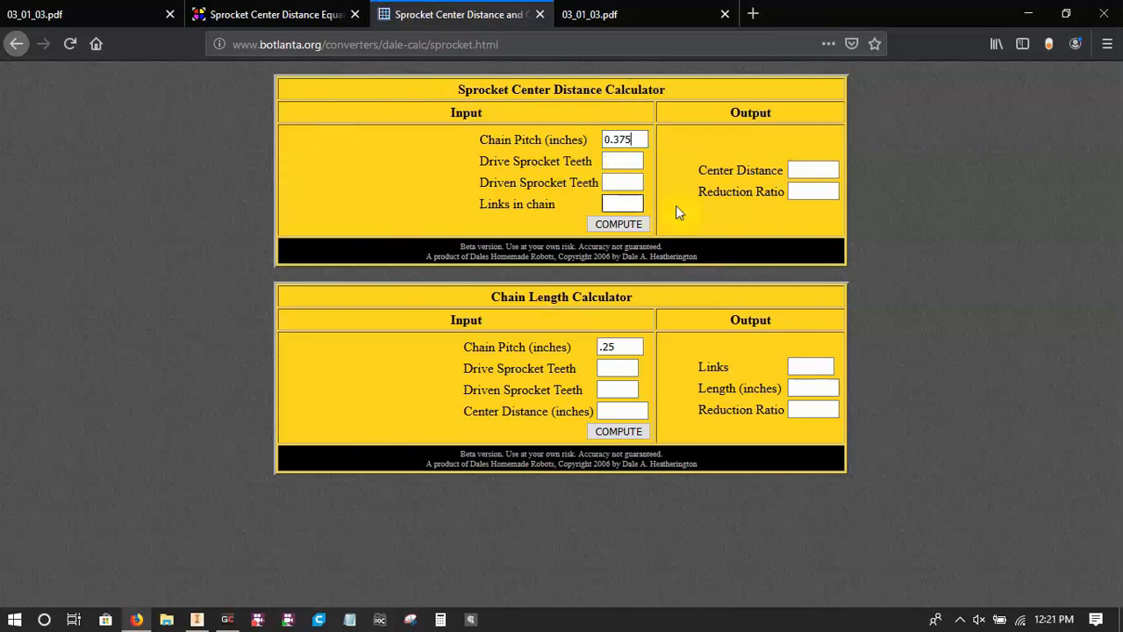
click(627, 159)
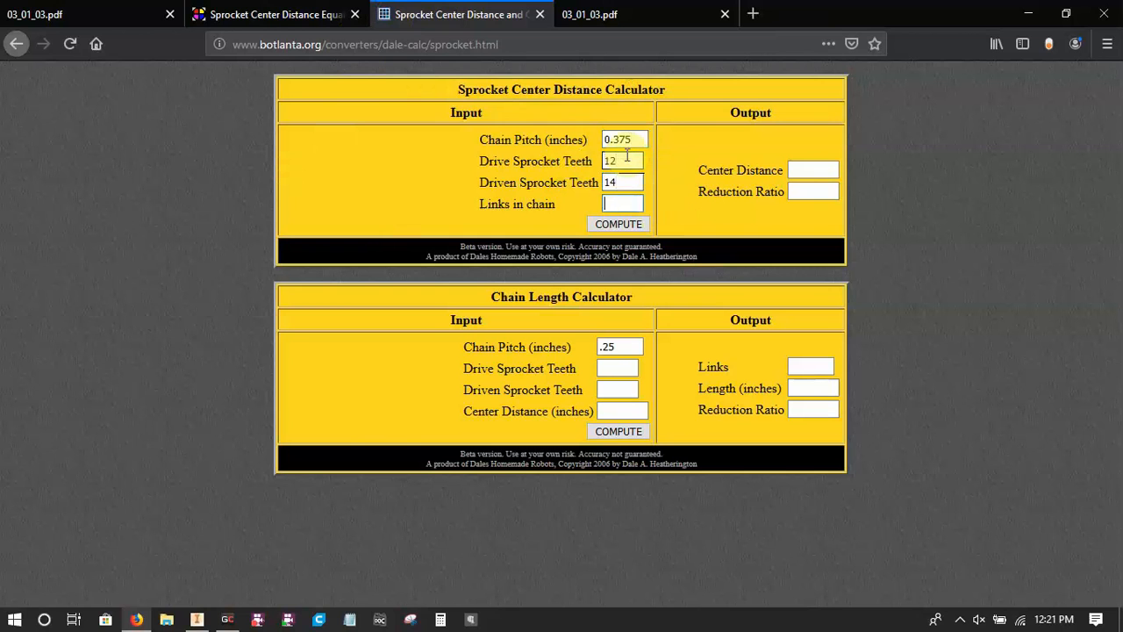
click(619, 224)
double_click(814, 169)
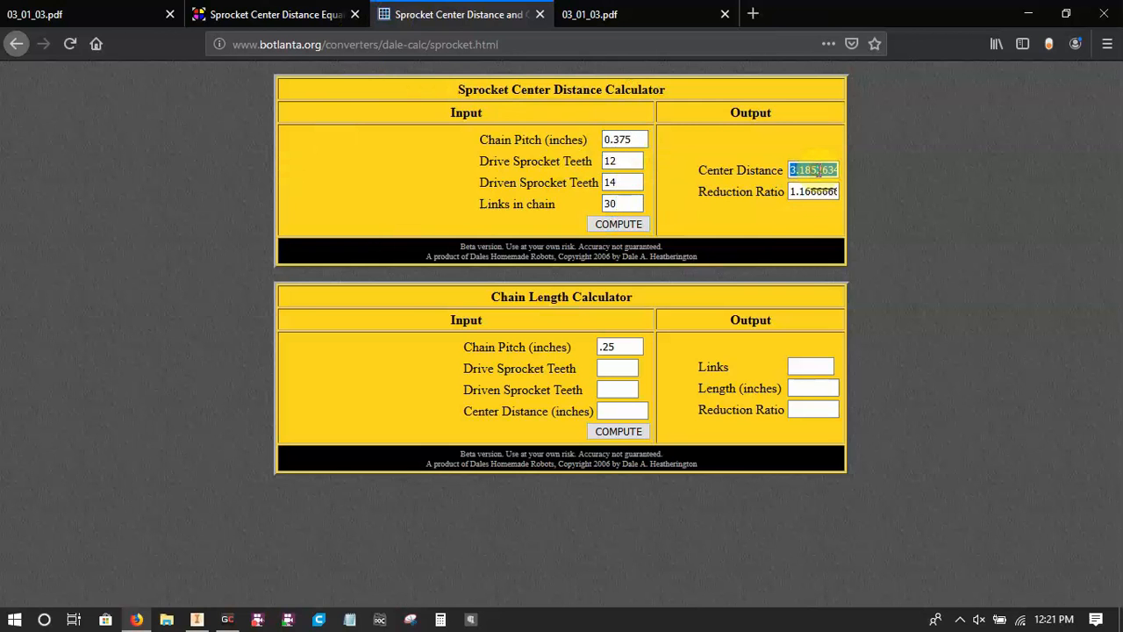
Switch back to Inventor and set the ccdistance dimension between the arc centres to 3.18526340452261.
click(195, 617)
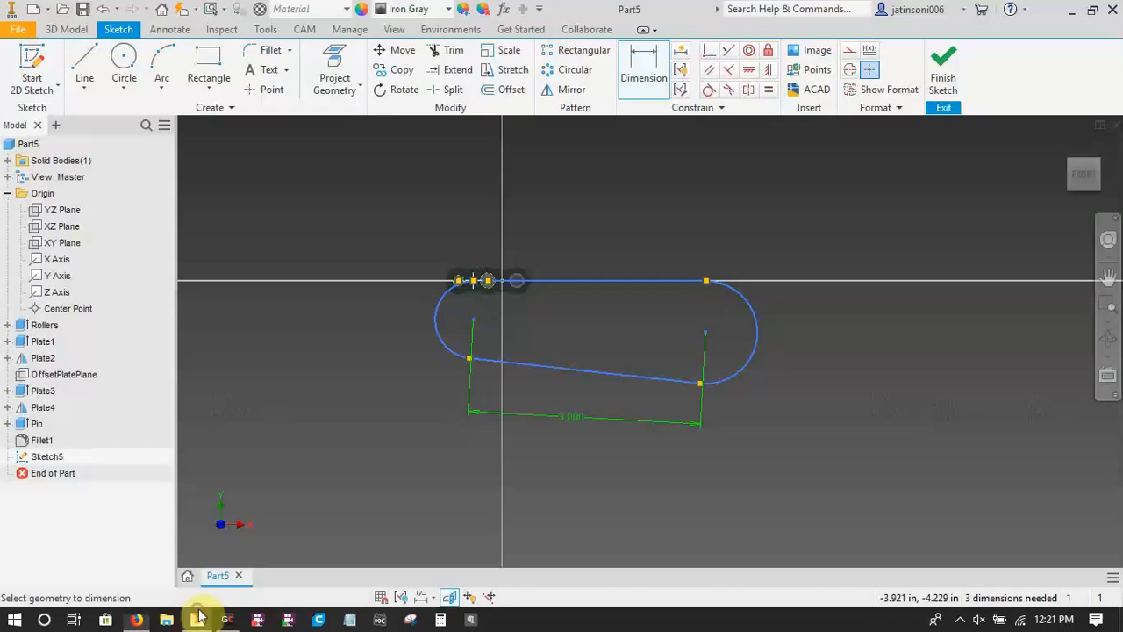
click(598, 436)
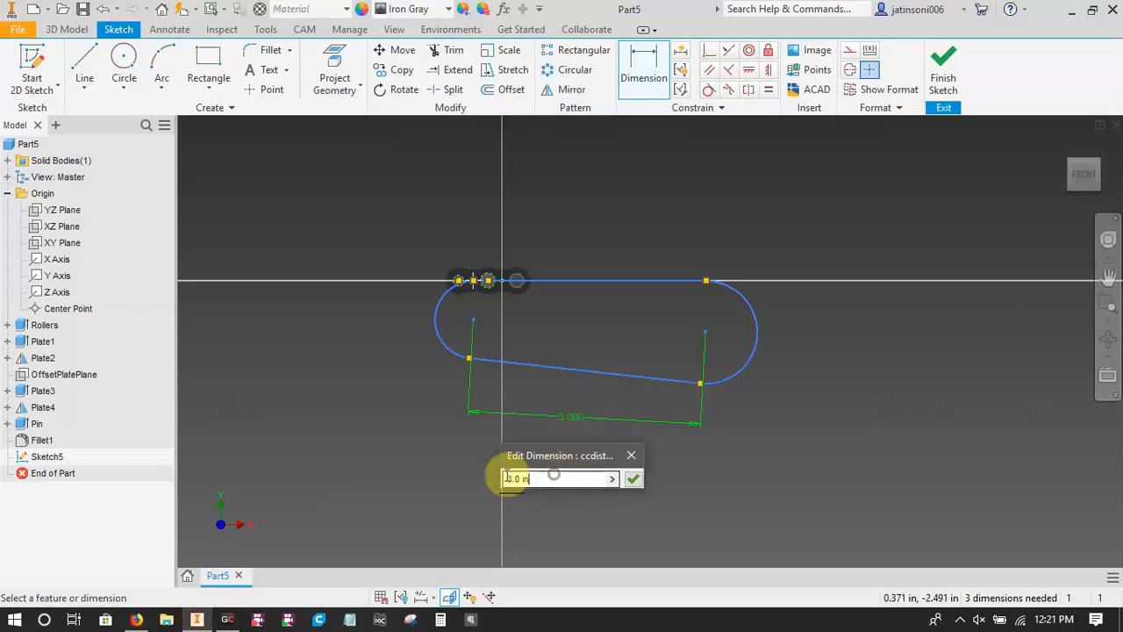
key(ctrl+v)
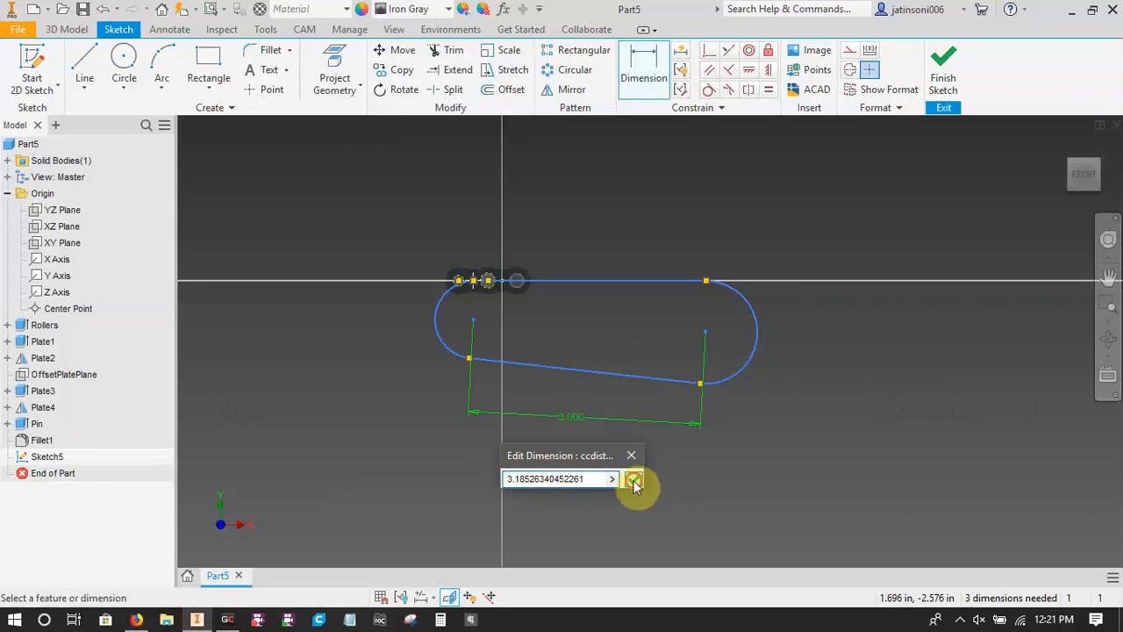
click(633, 478)
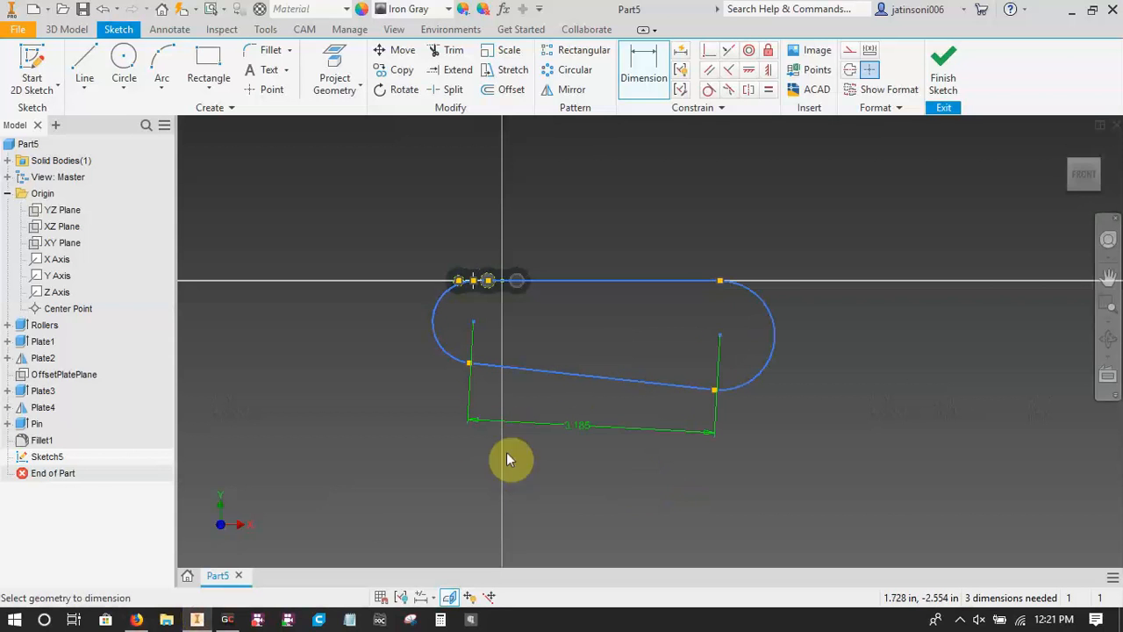
click(580, 426)
key(Return)
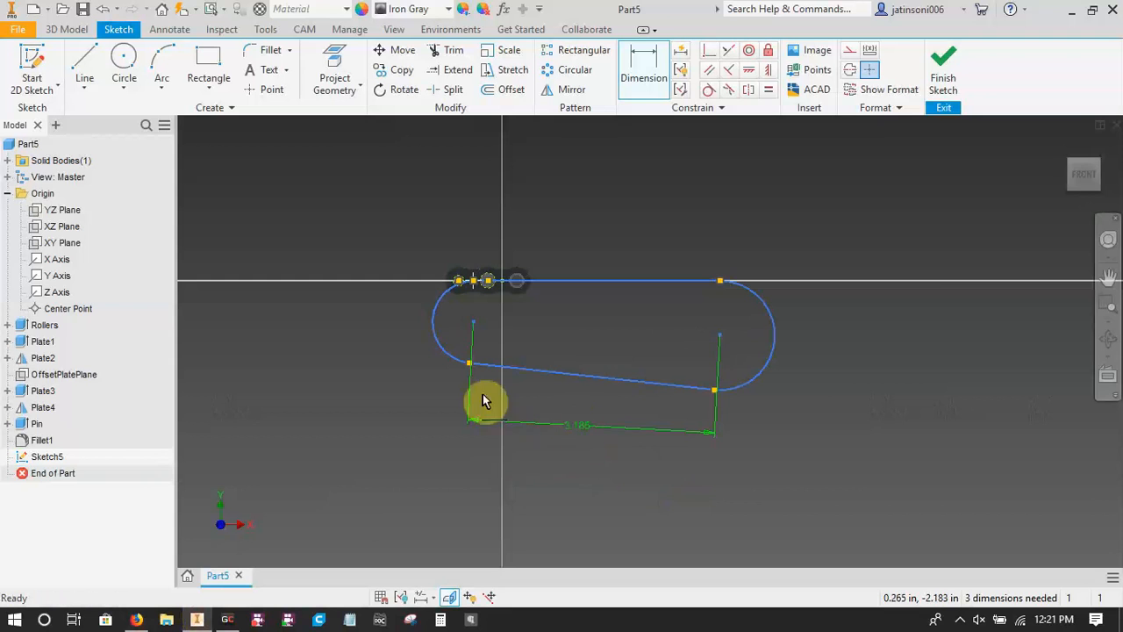
key(Escape)
Dimension the radius of the smaller arc at the chain link end with the expression smallsprocketradius=1.432/2.
scroll(439, 307, up, 5)
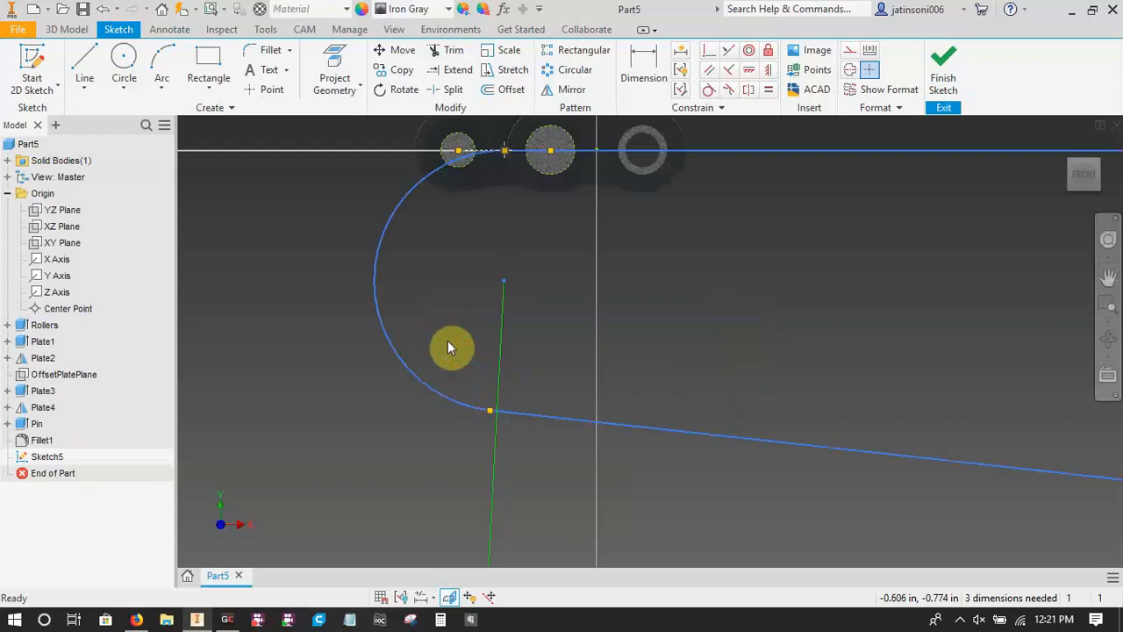
scroll(447, 349, down, 3)
key(d)
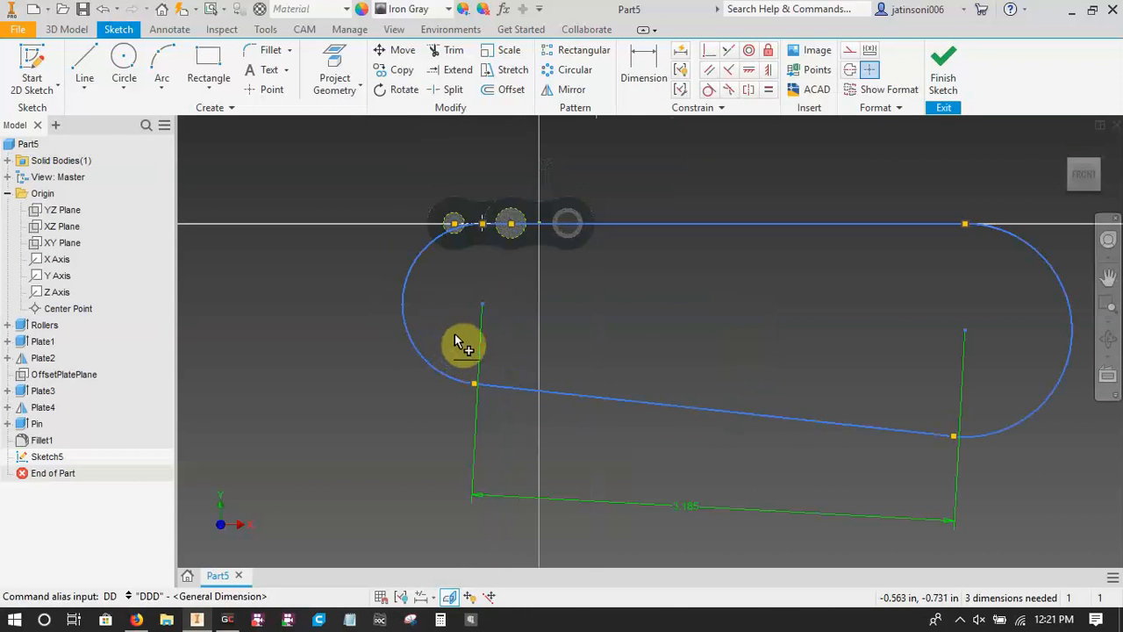
click(404, 309)
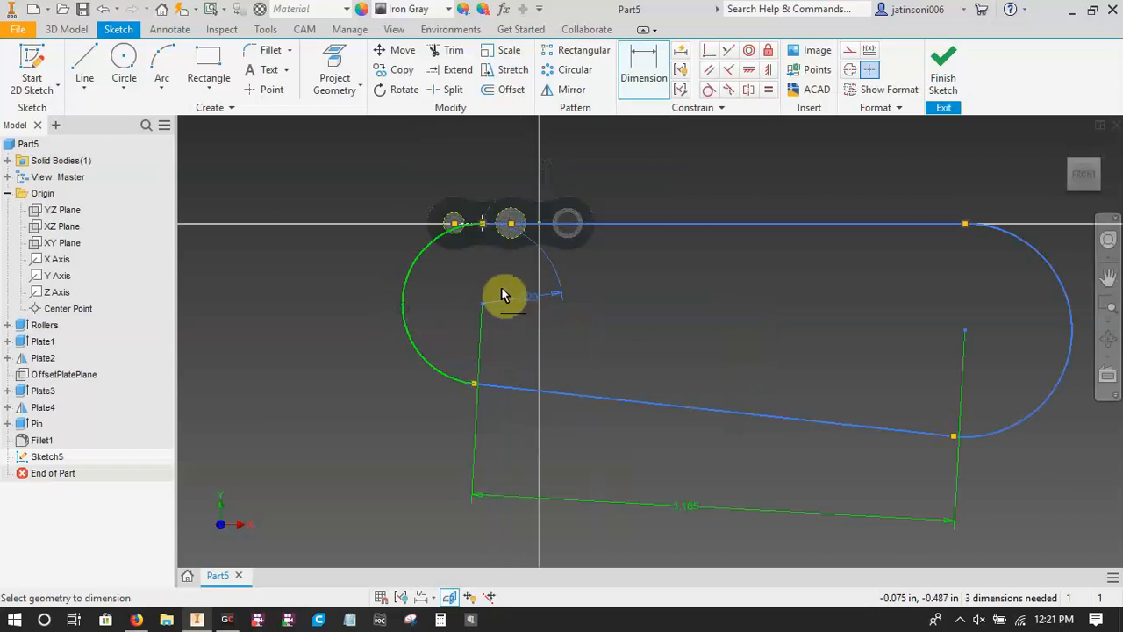
click(451, 297)
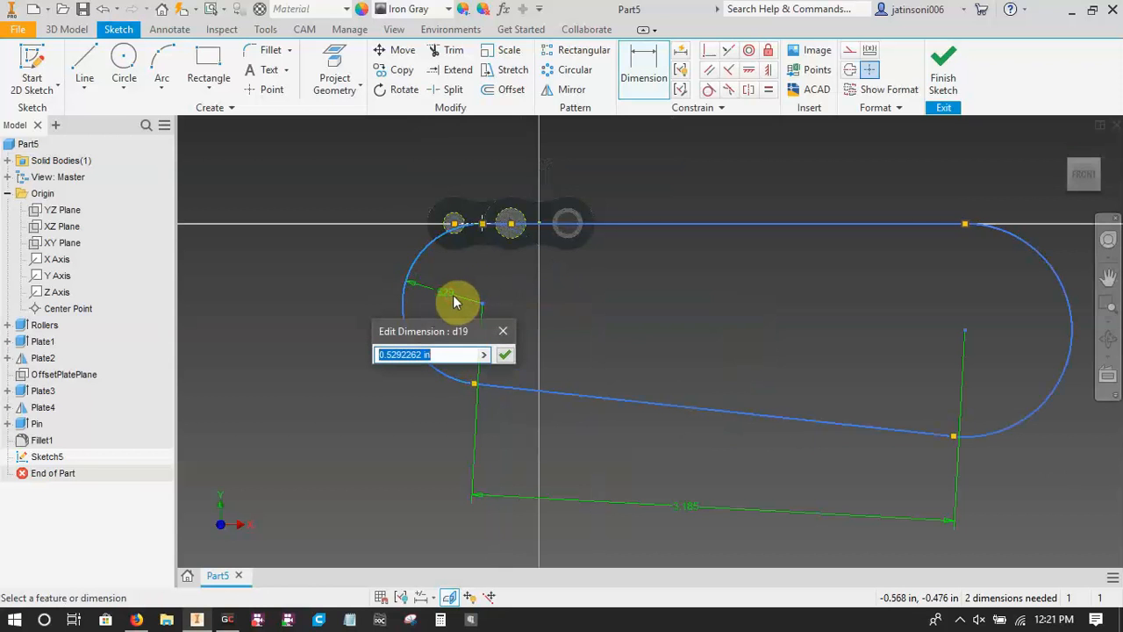
text(small)
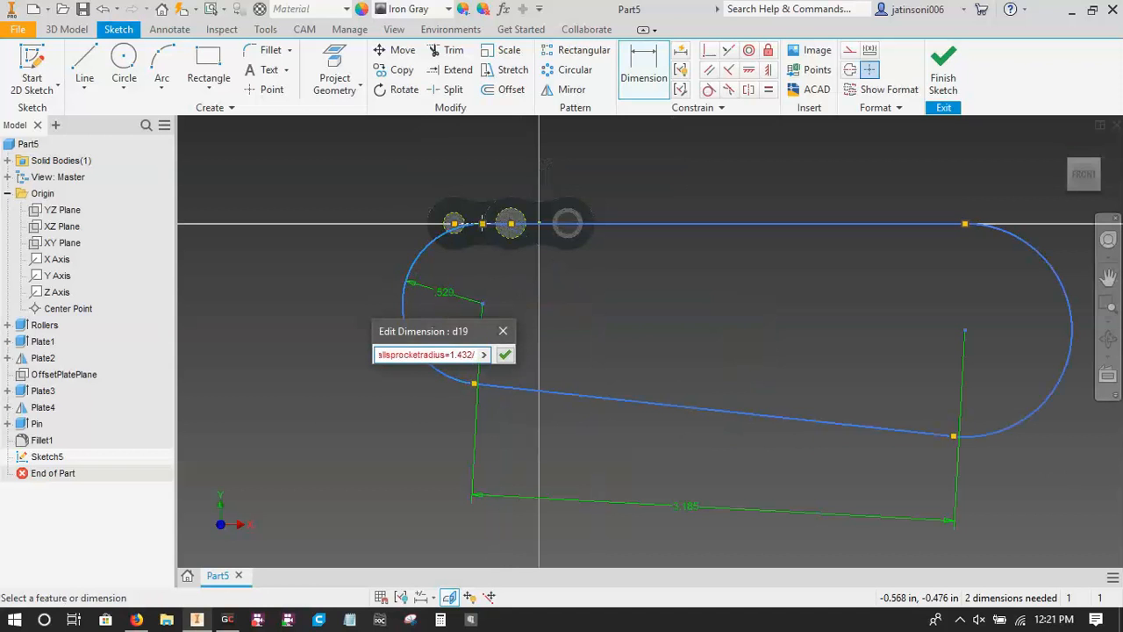
text(2)
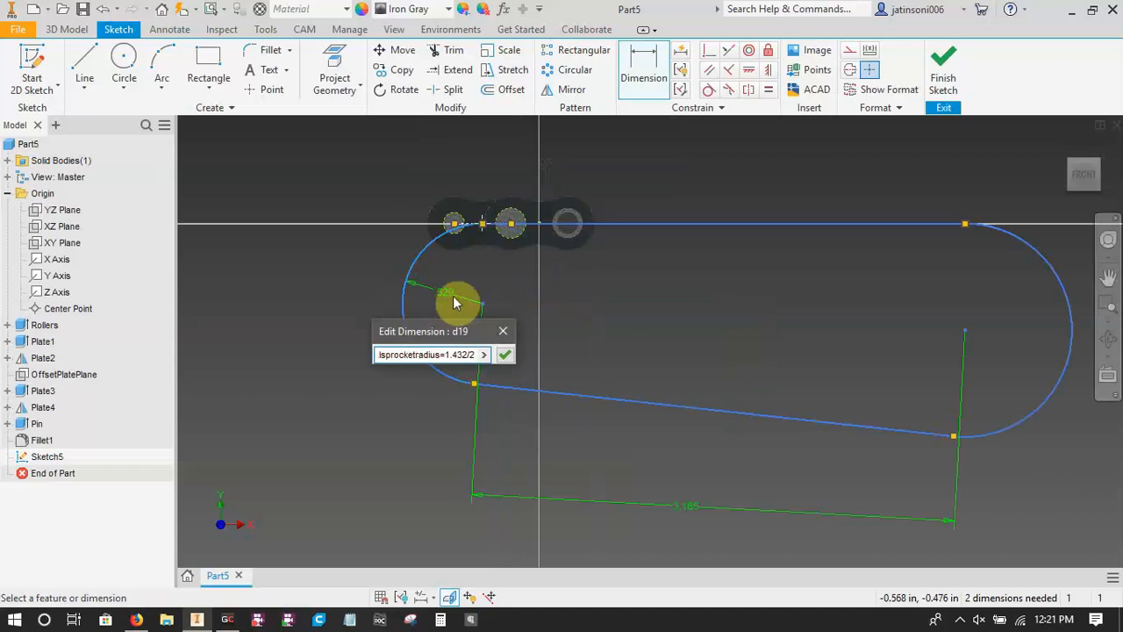
click(503, 360)
scroll(427, 414, down, 5)
Switch to Firefox and open the VEXpro #35 Sprockets page's drawing for all #35 sprockets with hubs in a new tab.
click(136, 620)
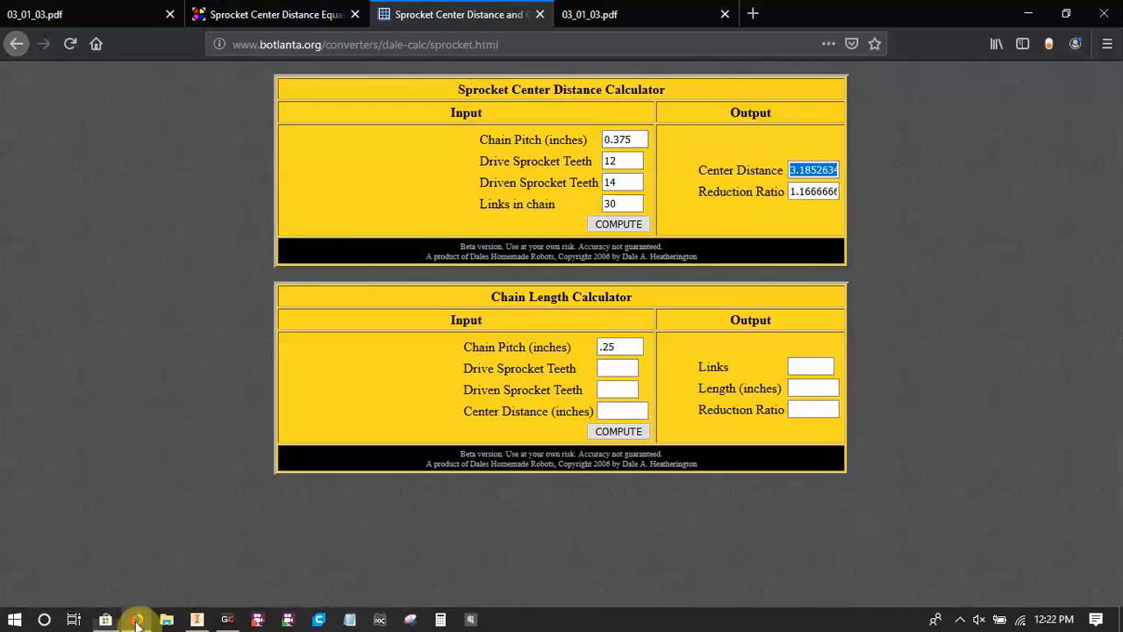
right_click(106, 621)
click(116, 588)
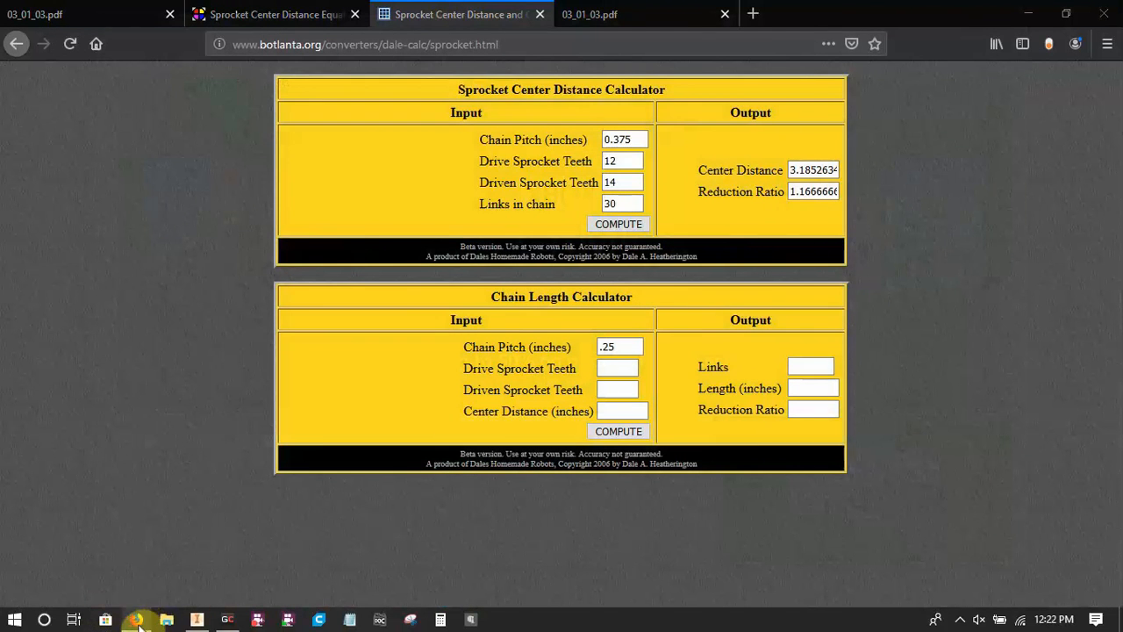
click(753, 14)
text(ve)
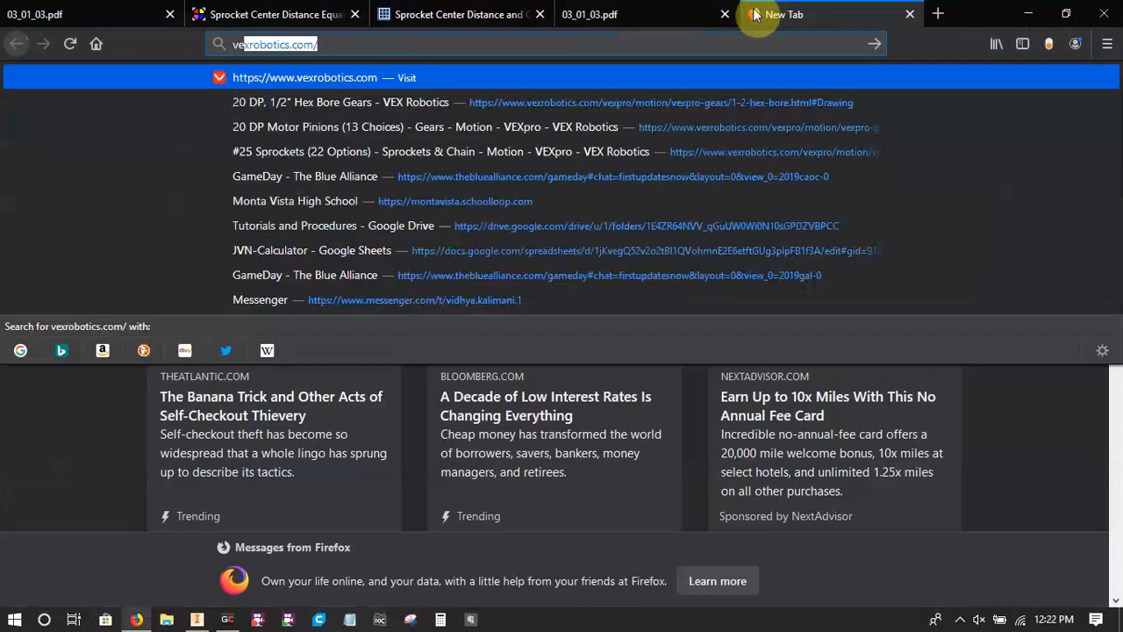
text(x)
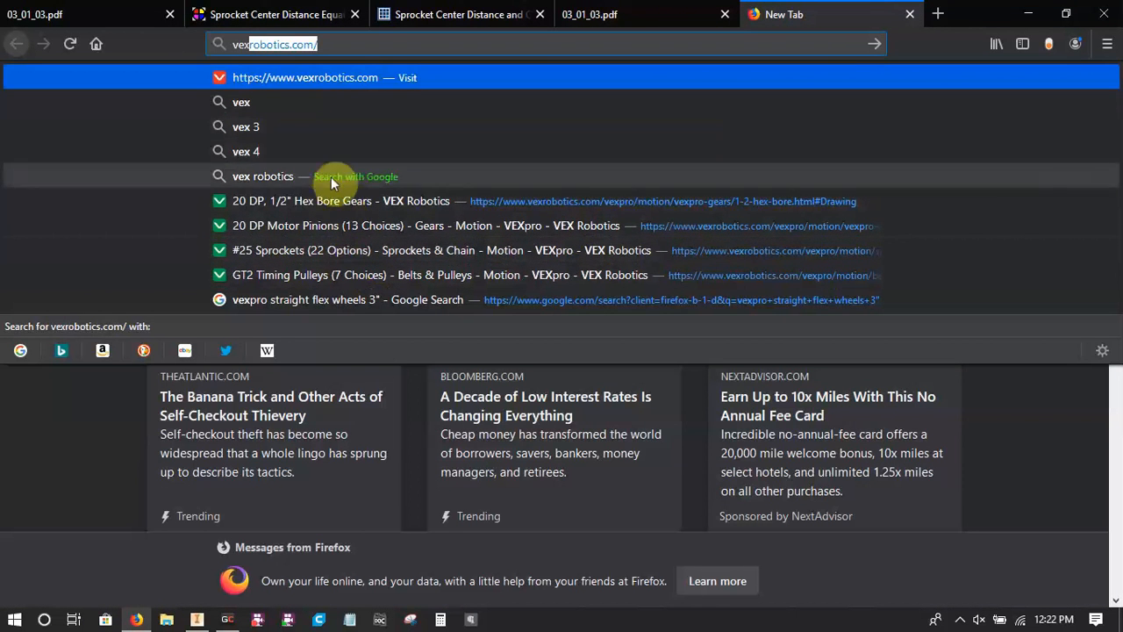
text(pro)
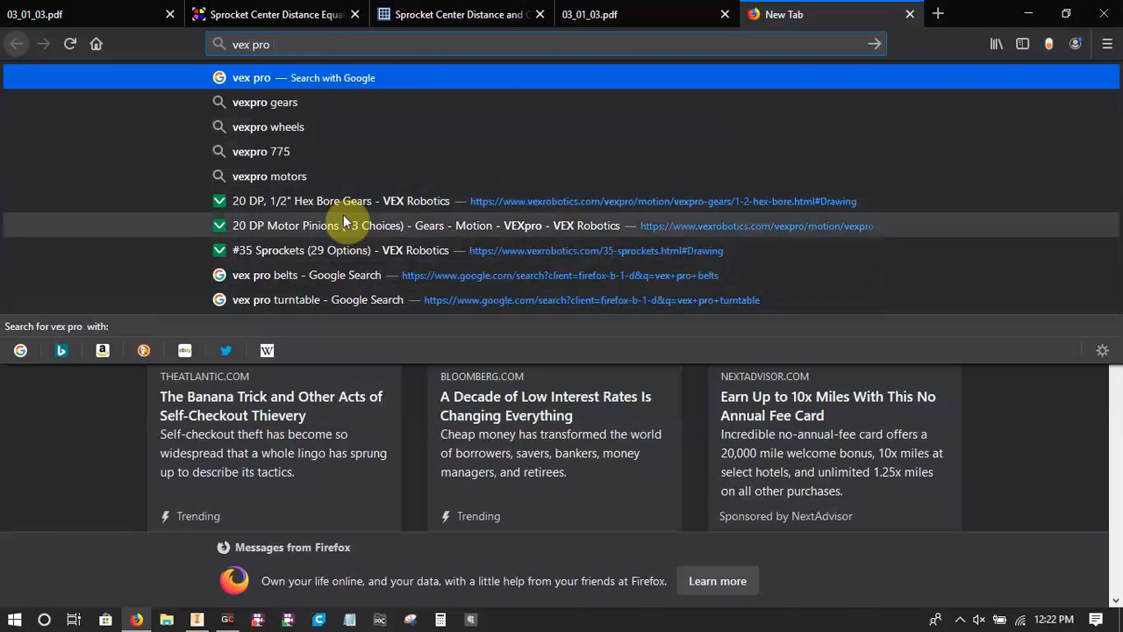
click(345, 250)
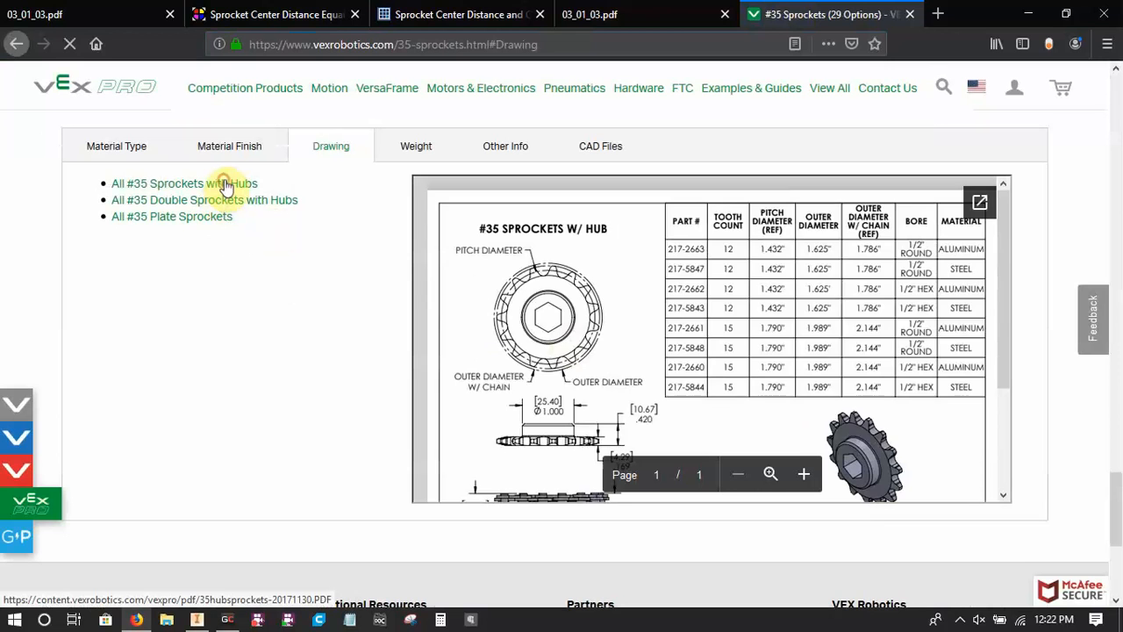
click(226, 186)
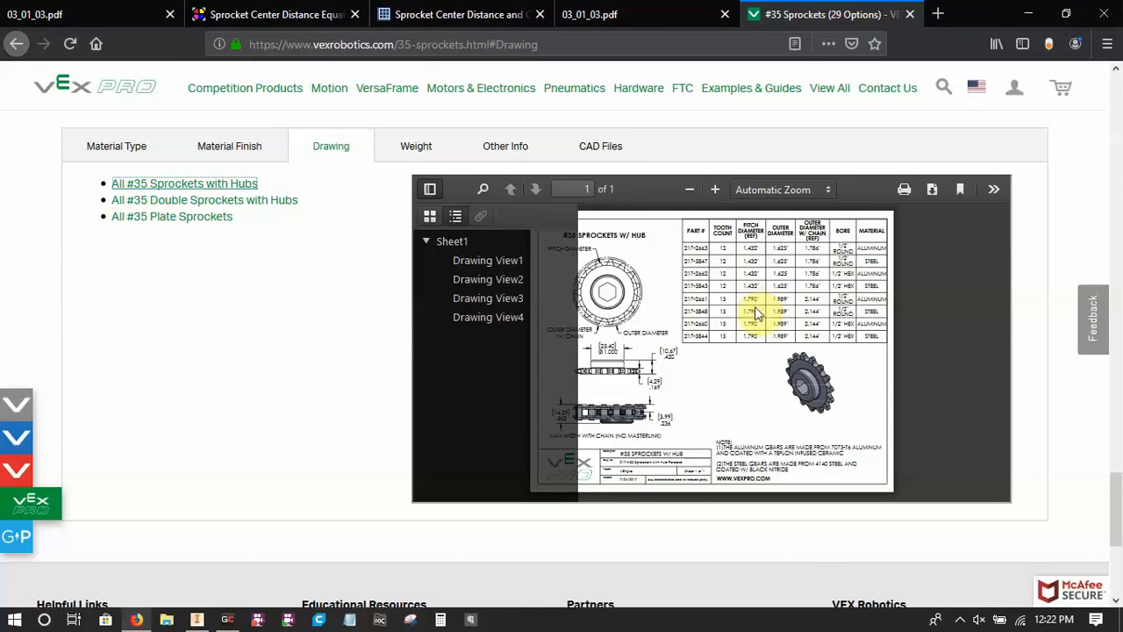
In the Sprocket Center Distance Calculator, set the driven sprocket teeth to 15, recompute, and copy the center distance.
click(298, 14)
click(372, 19)
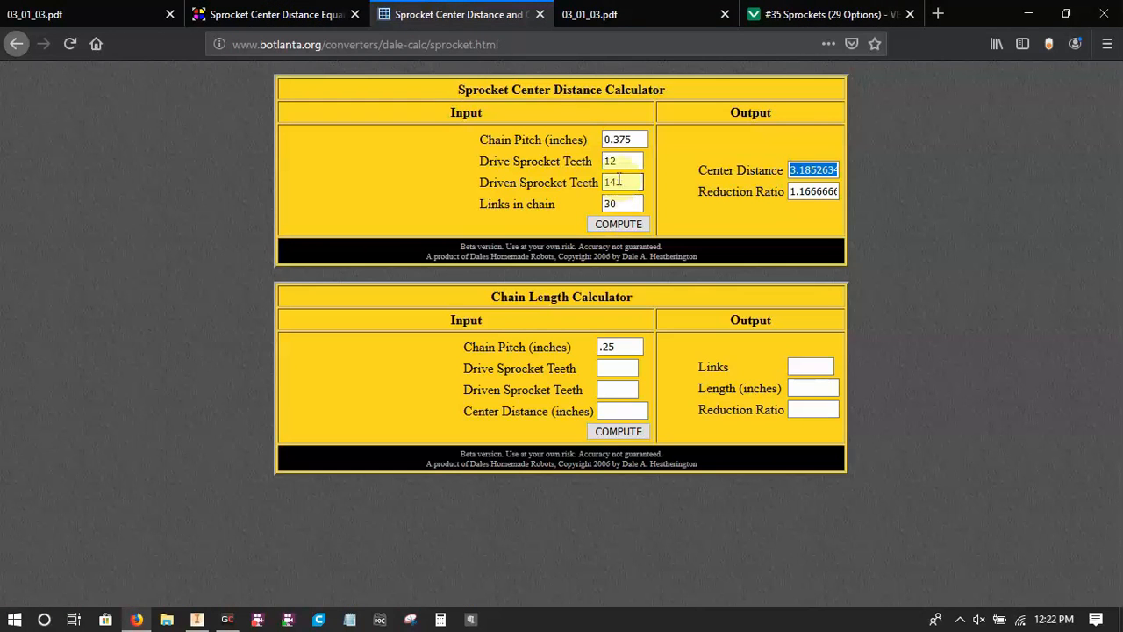
drag(620, 183, 558, 179)
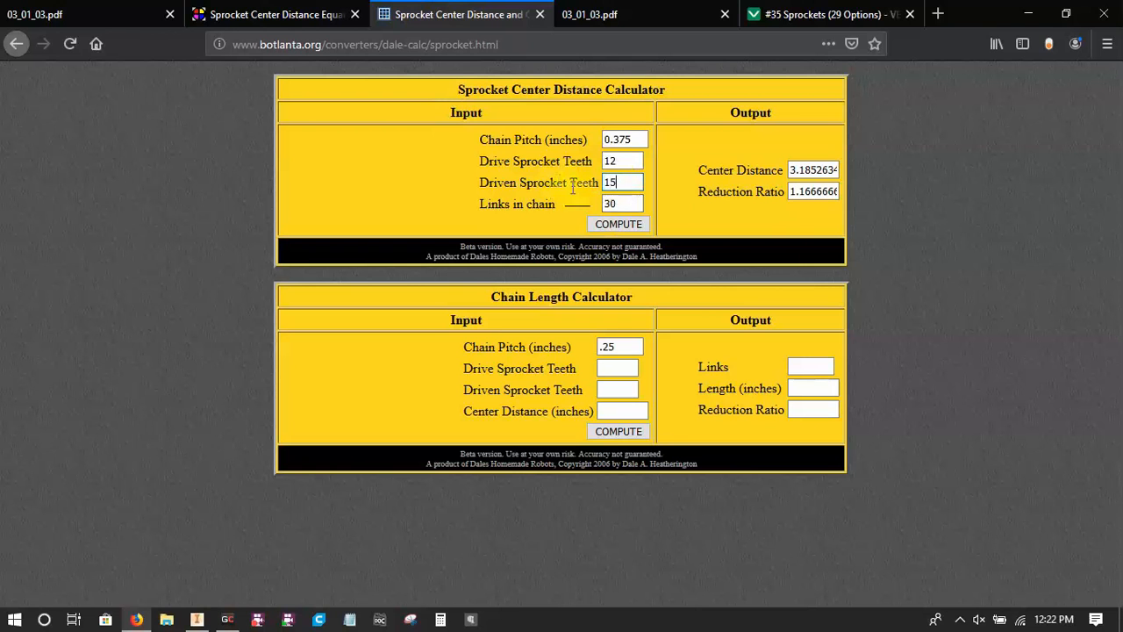
text(15)
click(618, 223)
drag(838, 169, 789, 169)
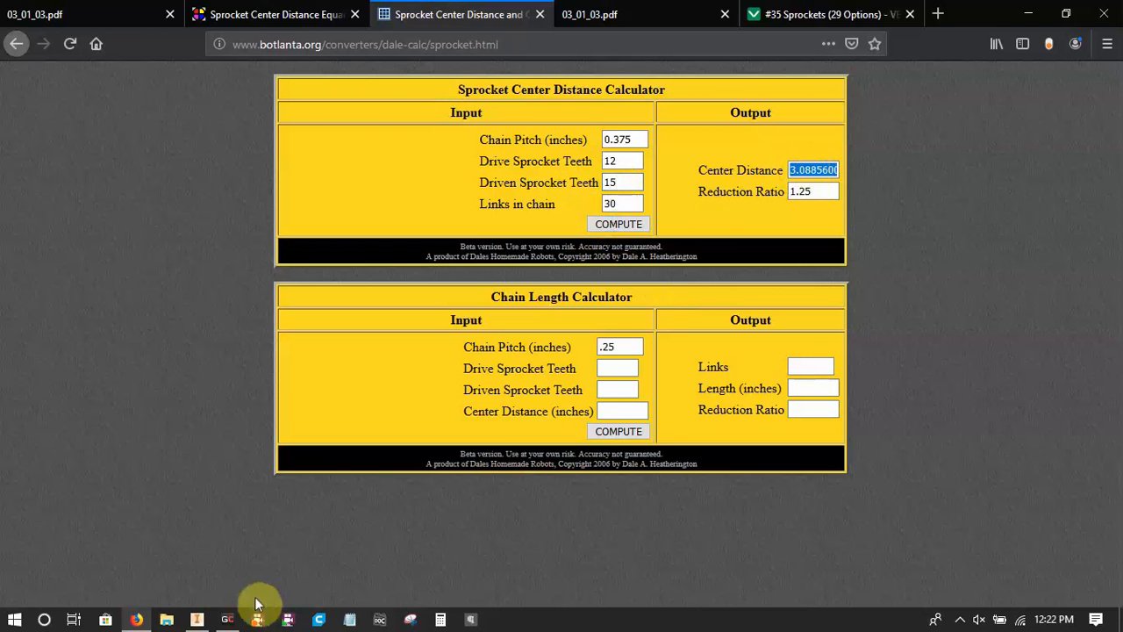
Switch back to Inventor and set the ccdistance dimension between the arc centres to 3.0885600968158453.
click(196, 620)
double_click(520, 455)
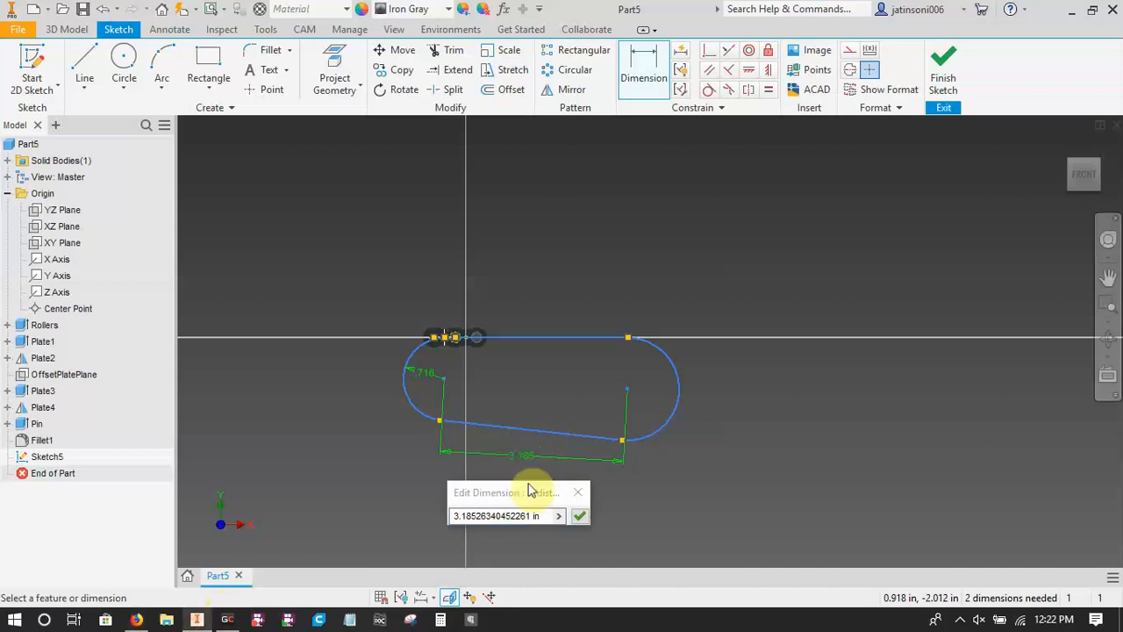
text(3.08856066416667)
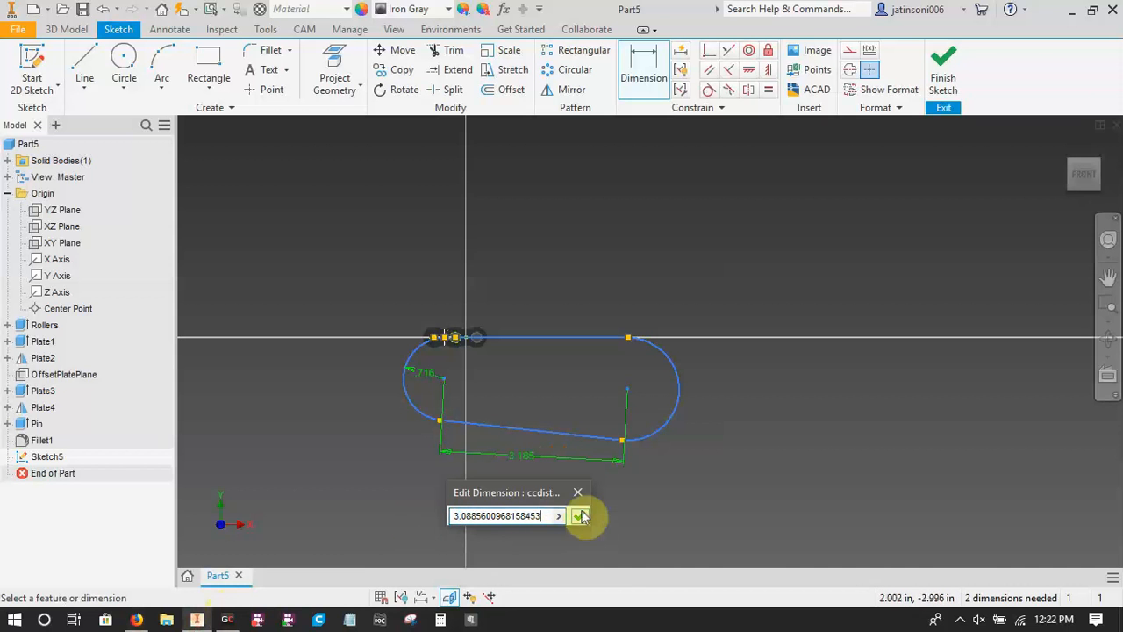
click(579, 516)
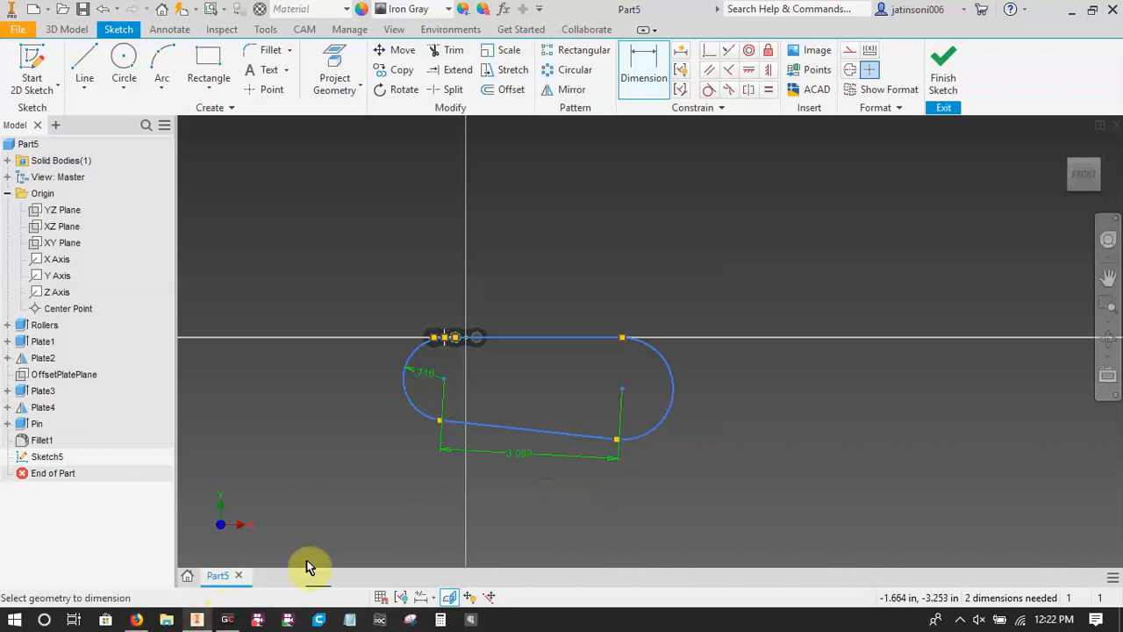
Check the 15-tooth pitch diameter in Firefox's sprocket drawing, and in Inventor dimension the larger arc's radius as bigsprocketradius=1.79/2.
click(136, 620)
click(802, 14)
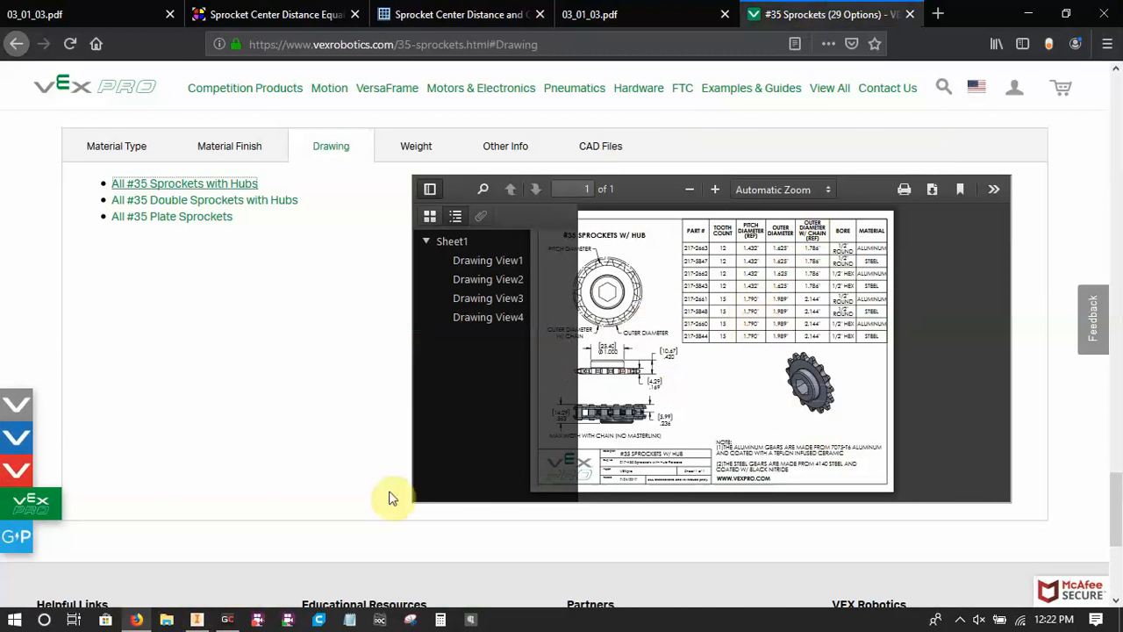
click(197, 619)
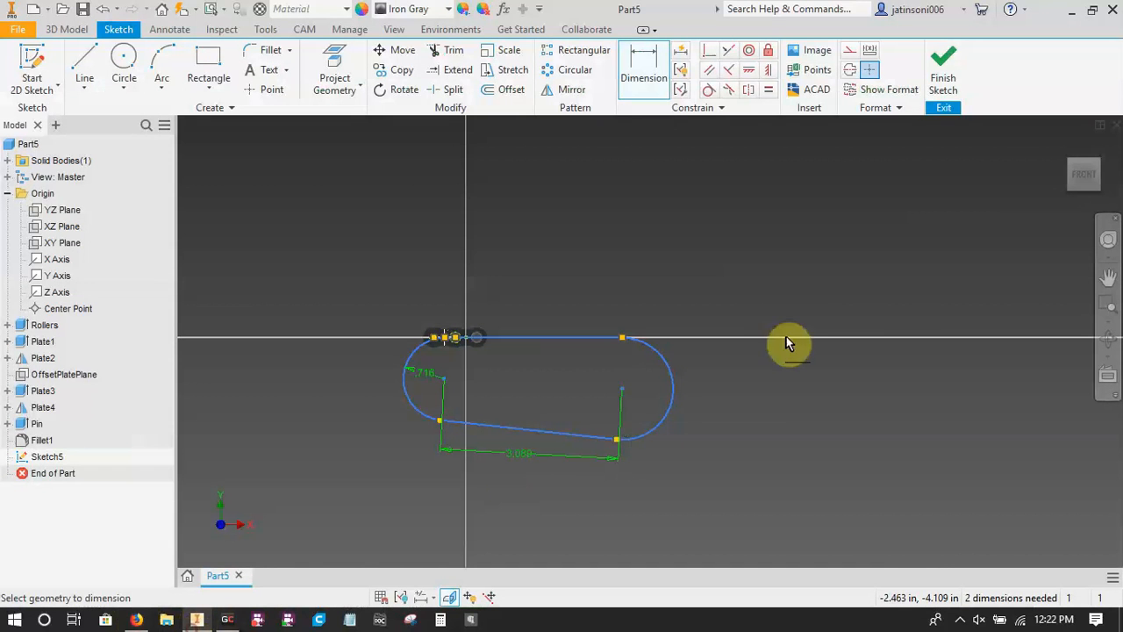
click(670, 377)
click(712, 374)
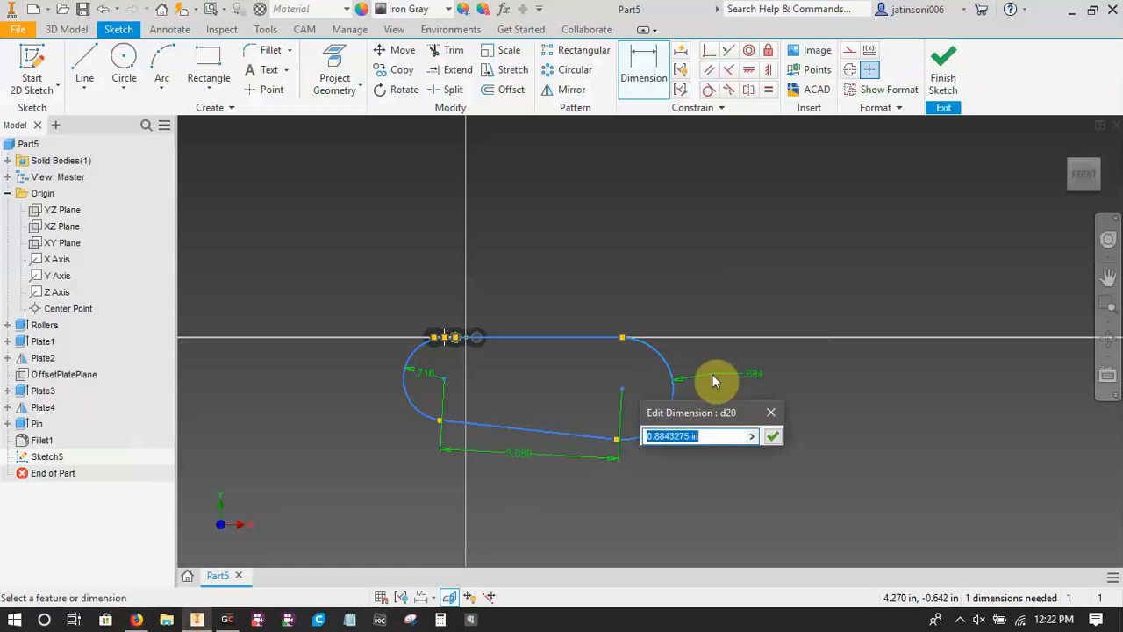
text(bigsprocke)
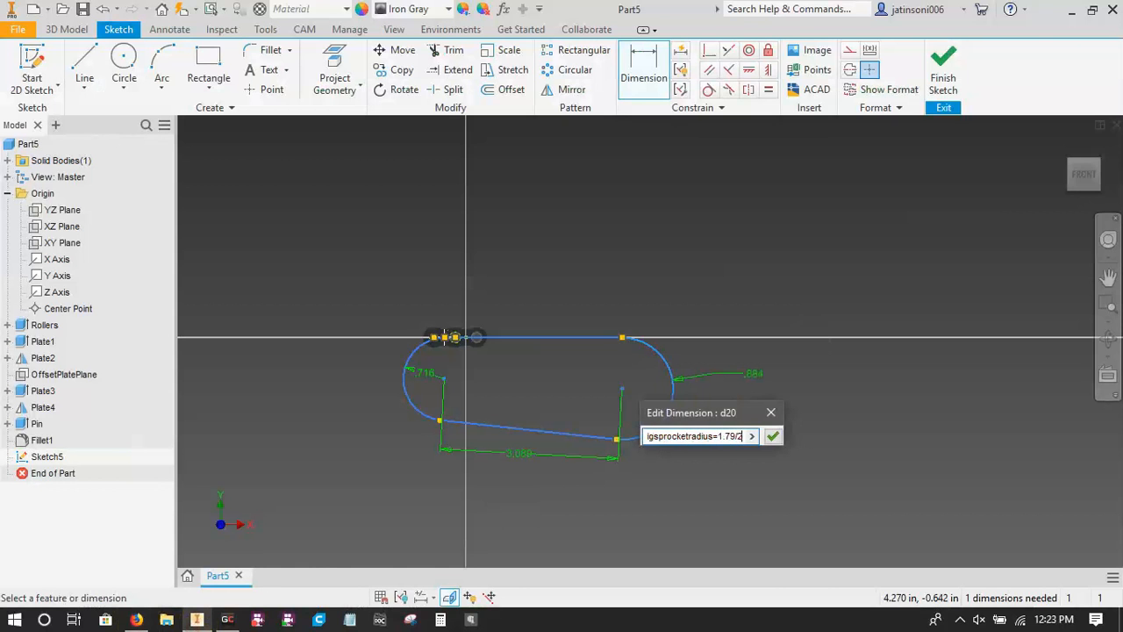
text(tradius=1.79/2)
key(Return)
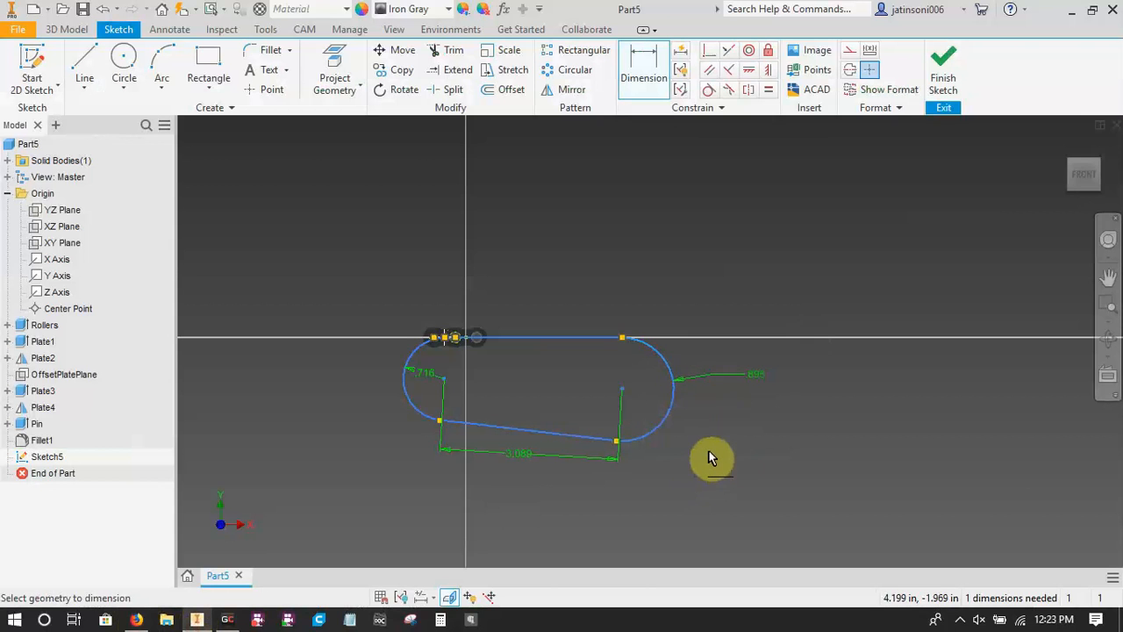
Apply a horizontal constraint to the upper straight line of the chain path and finish the sketch.
middle_drag(710, 453, 852, 411)
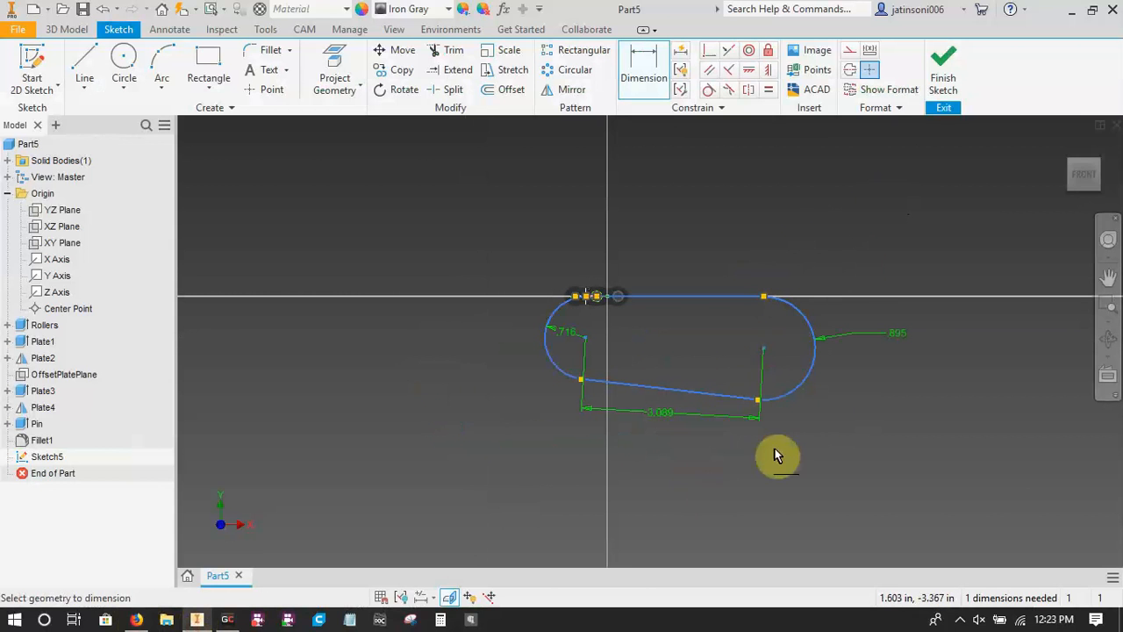
key(minus)
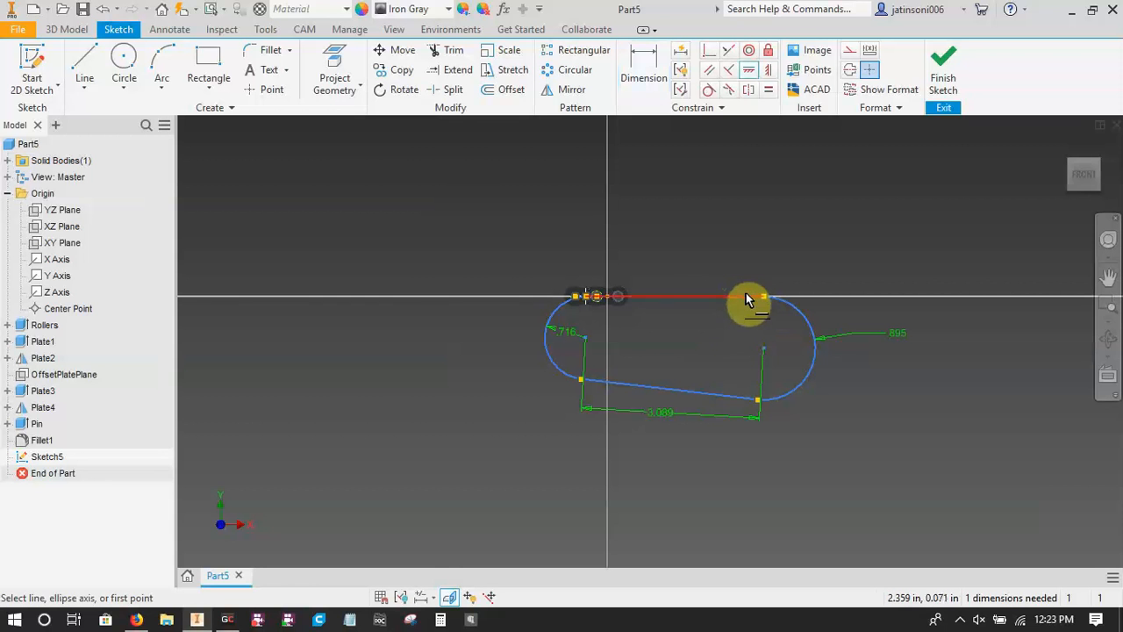
click(745, 295)
key(Escape)
click(943, 77)
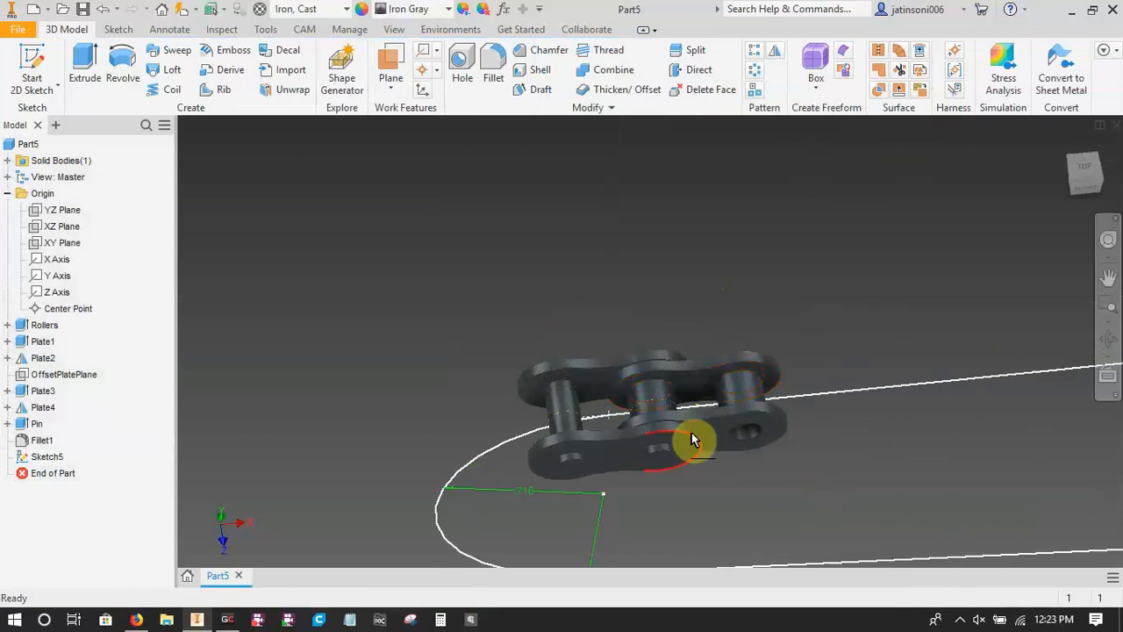
Start a rectangular pattern with the Plate1, Plate2 and Rollers features of the chain link as its source.
mouse_move(692, 432)
middle_down()
mouse_move(527, 278)
mouse_move(537, 281)
middle_up()
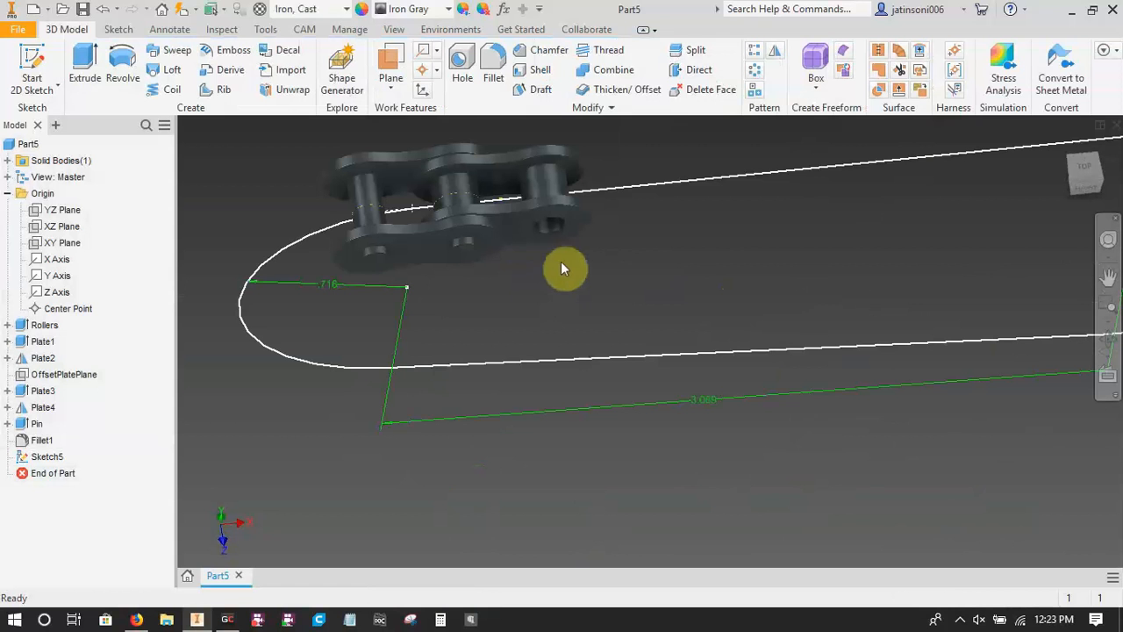
click(754, 60)
middle_drag(644, 271, 814, 340)
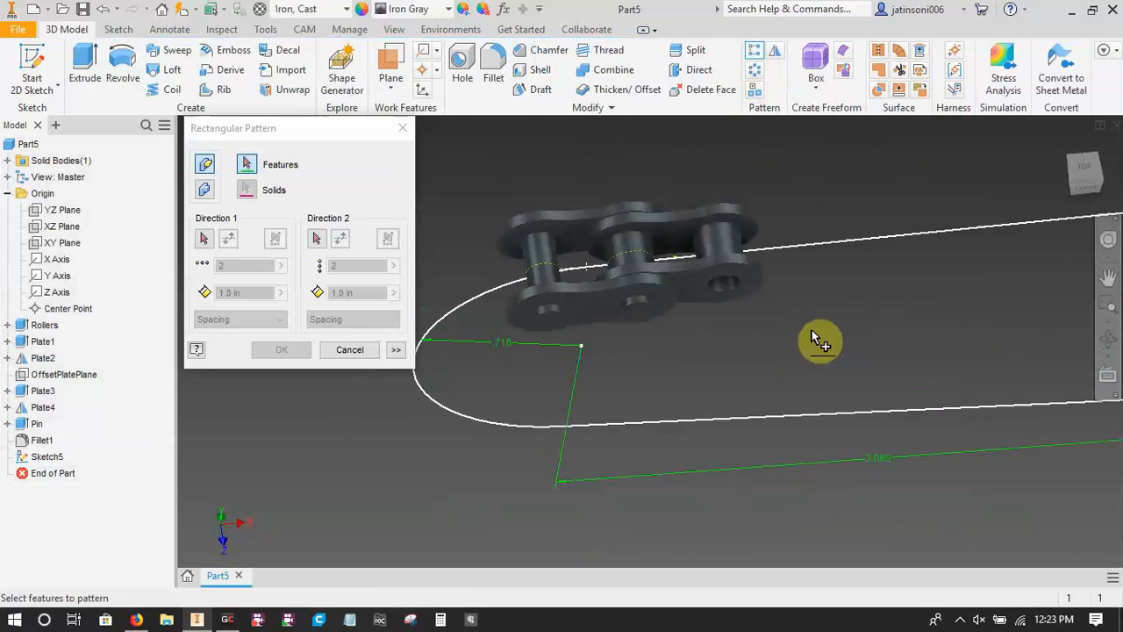
click(709, 286)
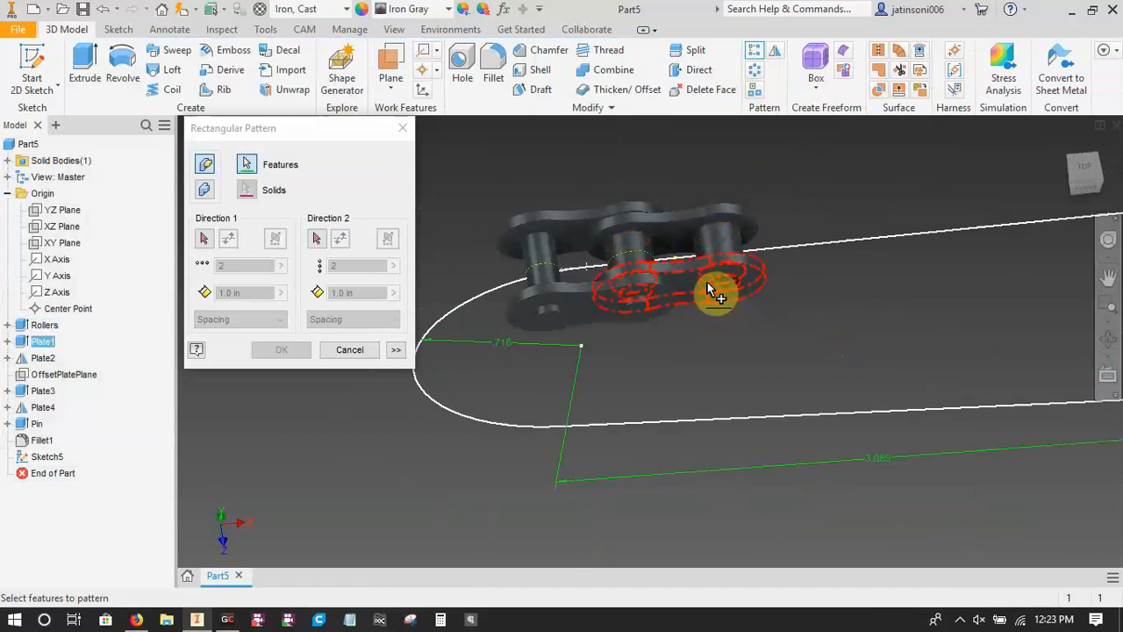
click(734, 214)
click(738, 240)
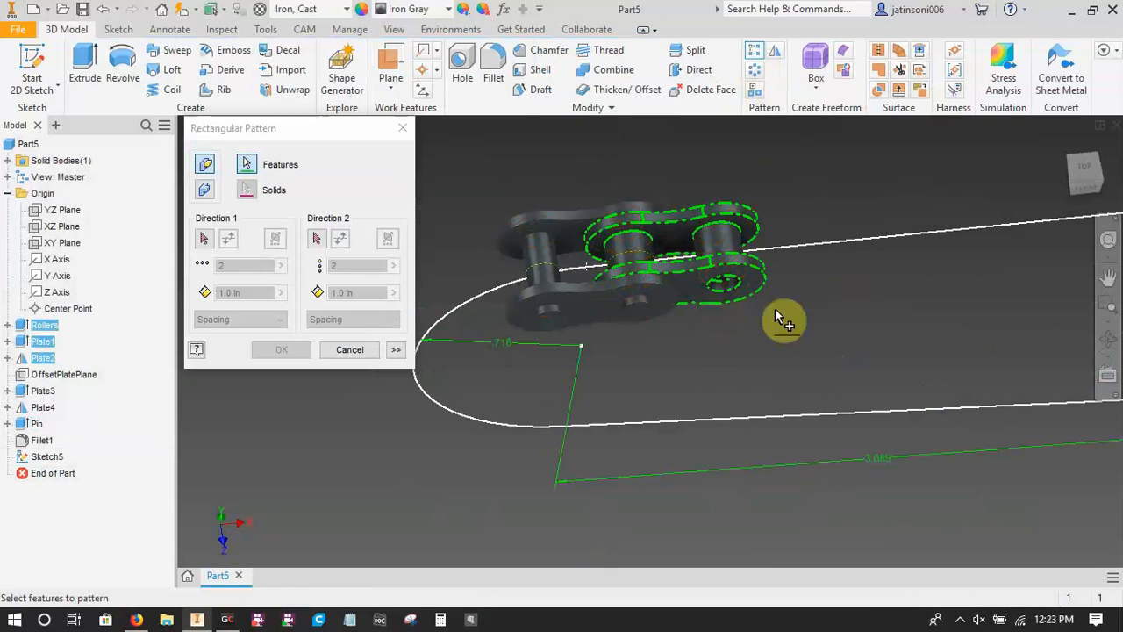
Use the closed chain path sketch as the pattern's first direction.
click(204, 239)
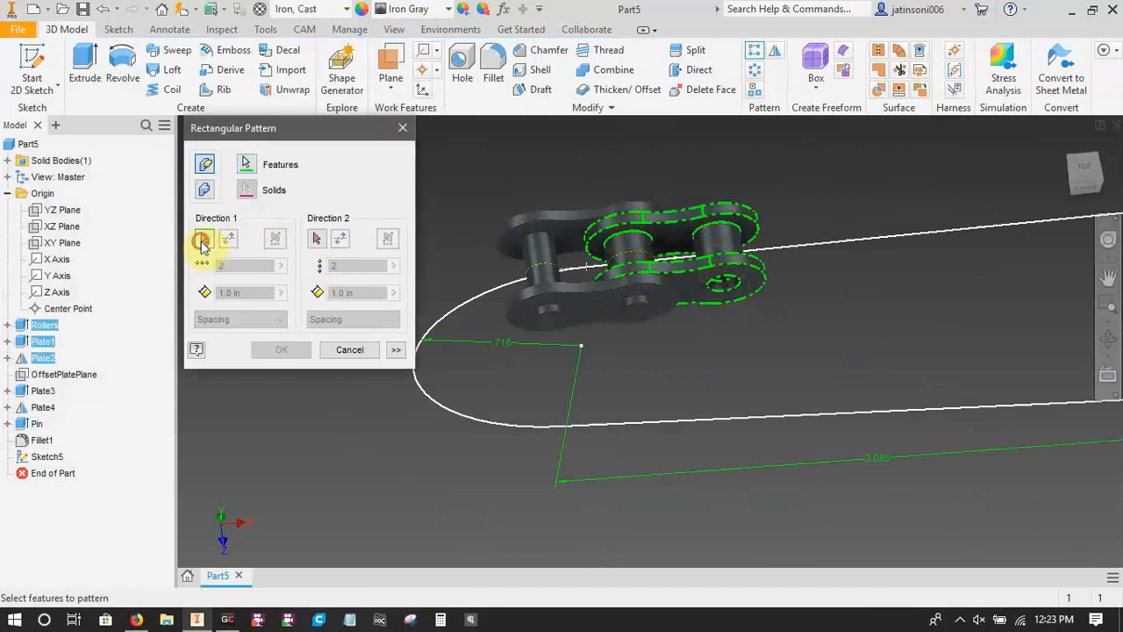
click(537, 427)
scroll(764, 377, down, 3)
shift+middle_drag(774, 418, 626, 398)
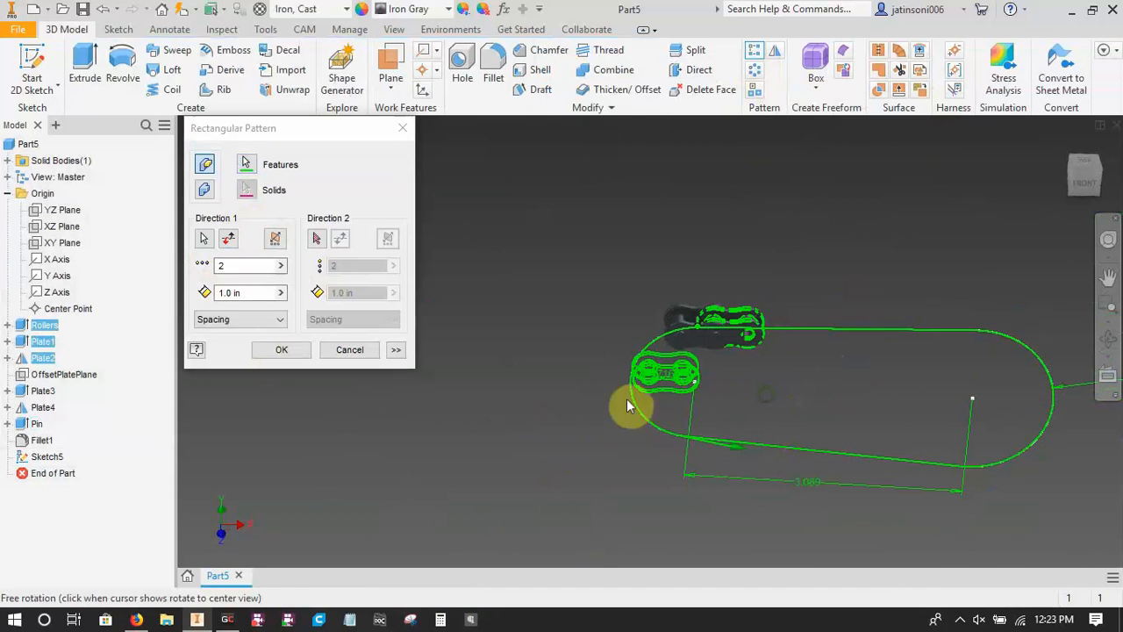
Check the number of chain links in Firefox's Sprocket Center Distance Calculator and return to the pattern count in Inventor.
double_click(260, 265)
click(136, 622)
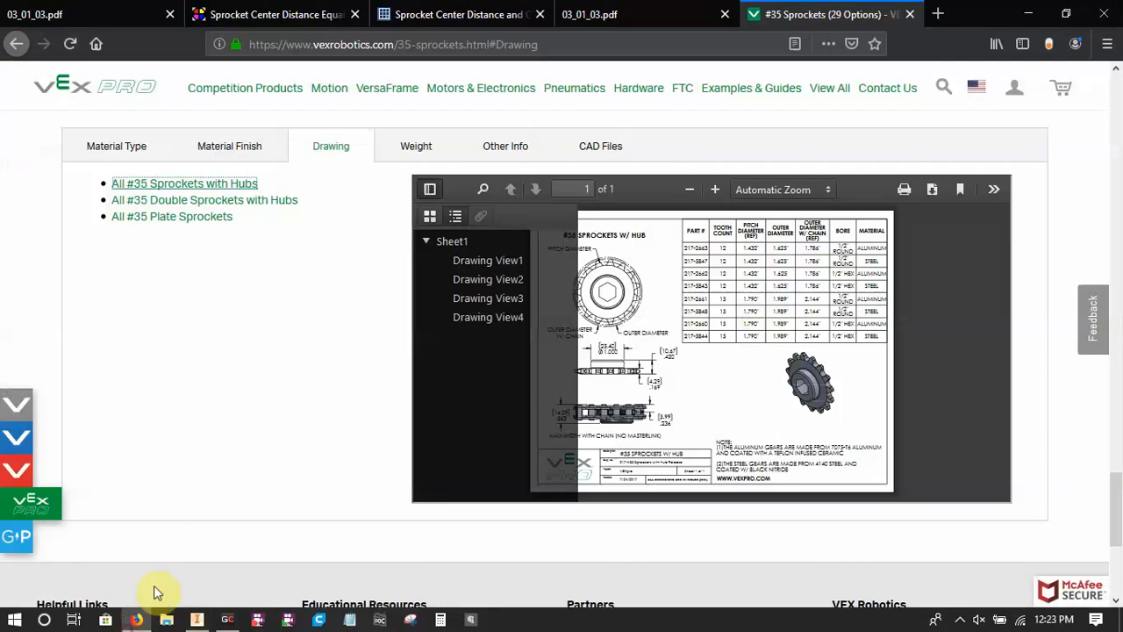
click(439, 12)
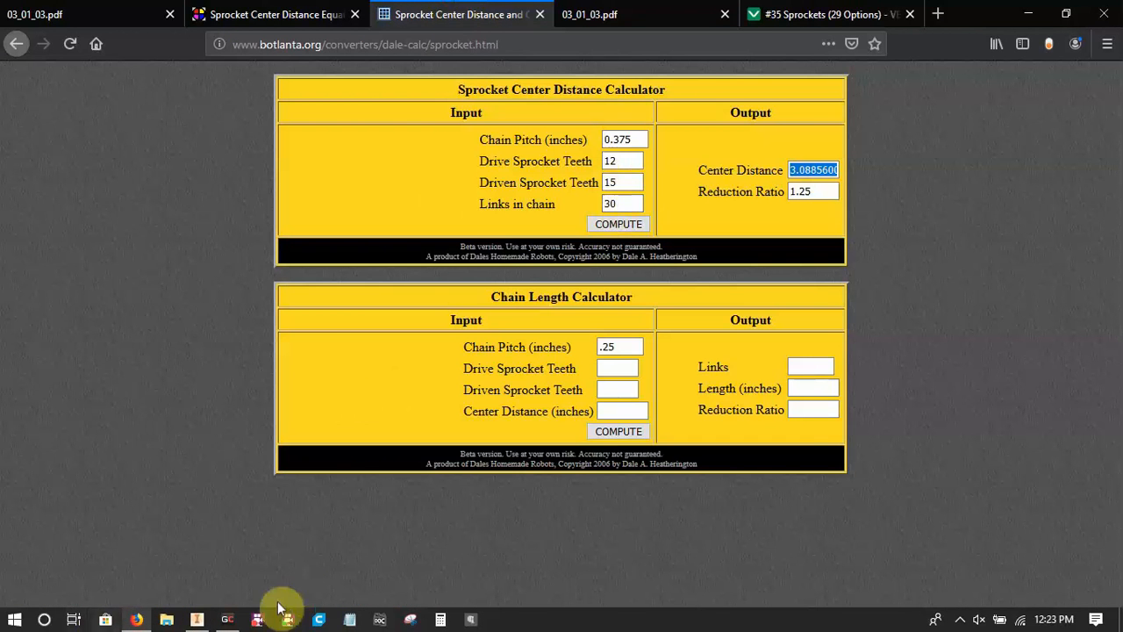
click(197, 619)
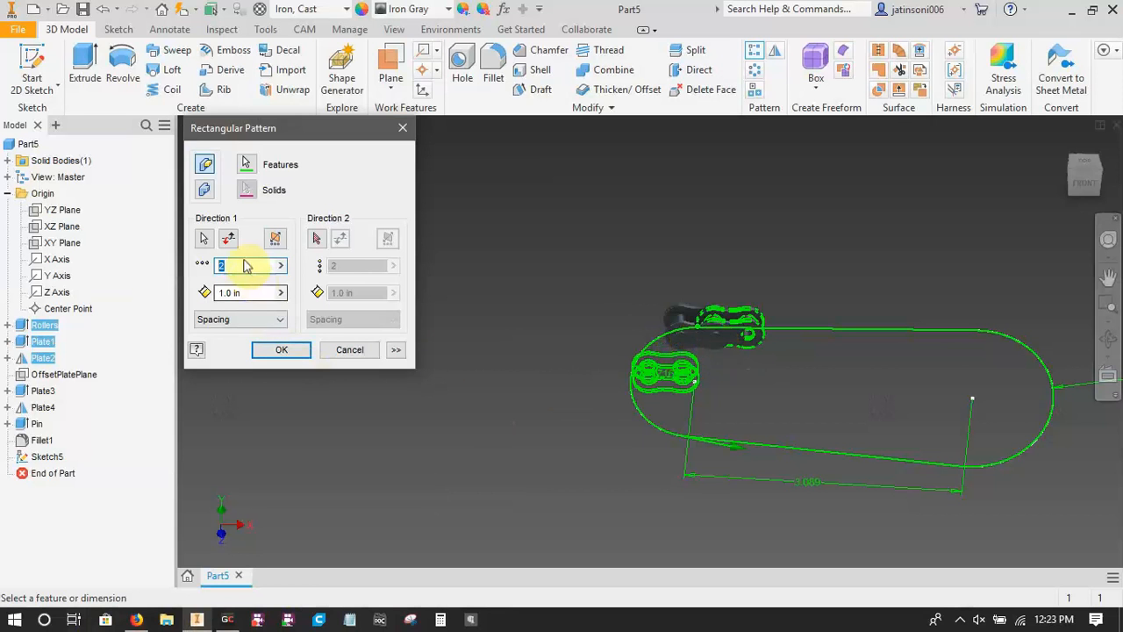
Set the first-direction count to patternlinks=30/2 and distribute the occurrences by Curve Length.
key(BackSpace)
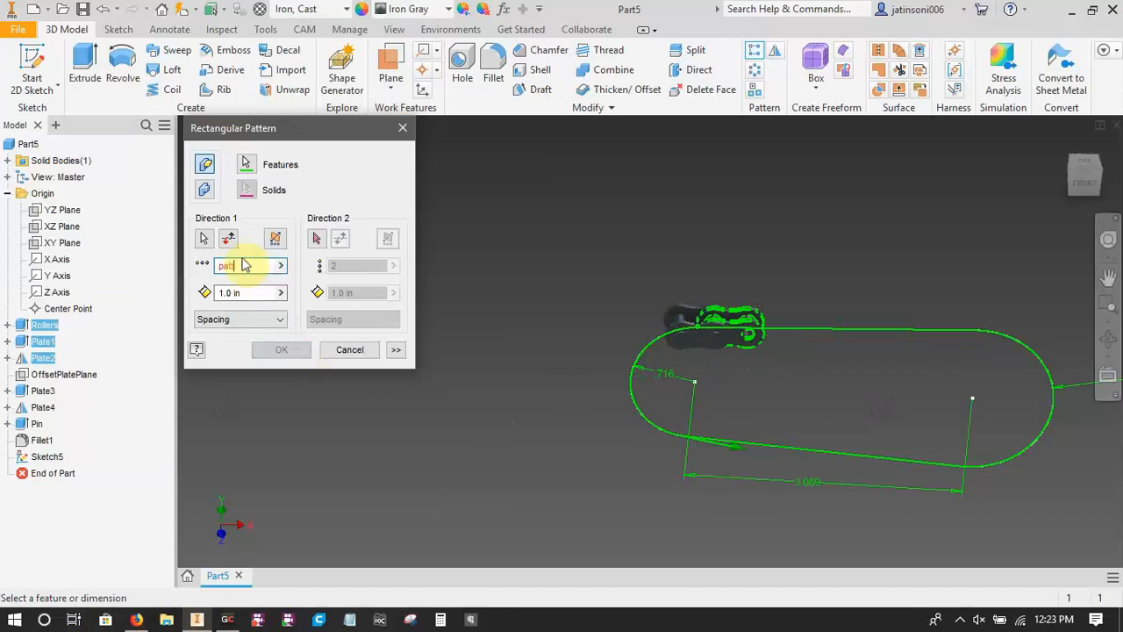
text(patternlinks=30/2)
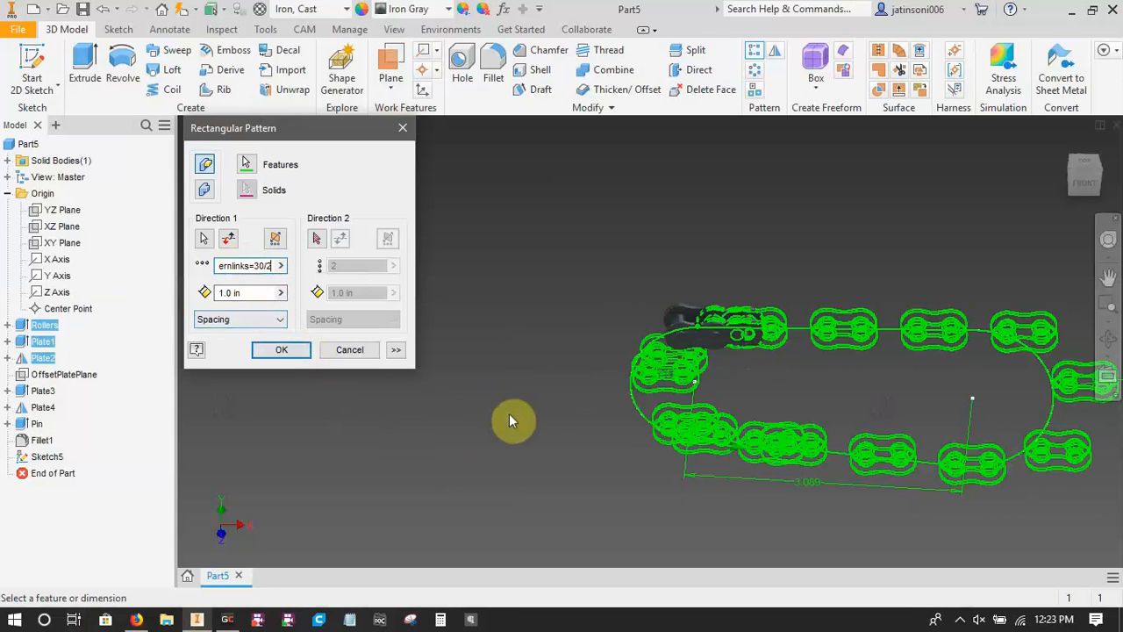
key(Left)
key(Left)
key(Left)
key(Left)
key(Left)
key(Left)
key(Left)
key(Left)
key(Left)
key(Left)
key(Left)
key(Left)
key(Left)
key(Left)
key(Left)
key(Left)
key(Left)
click(277, 320)
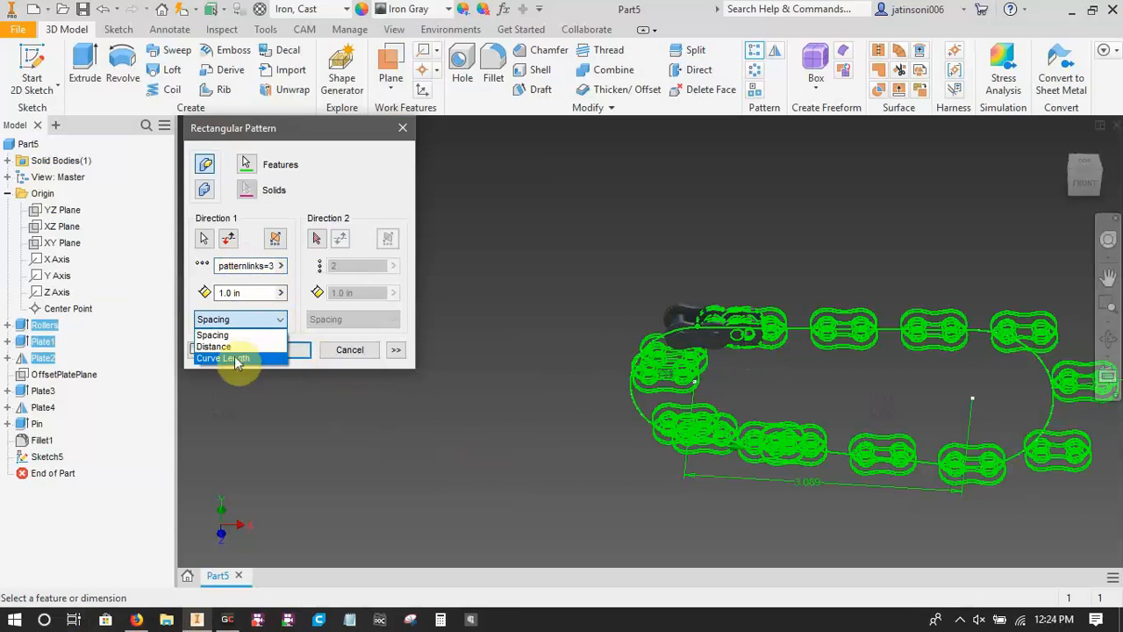
click(236, 359)
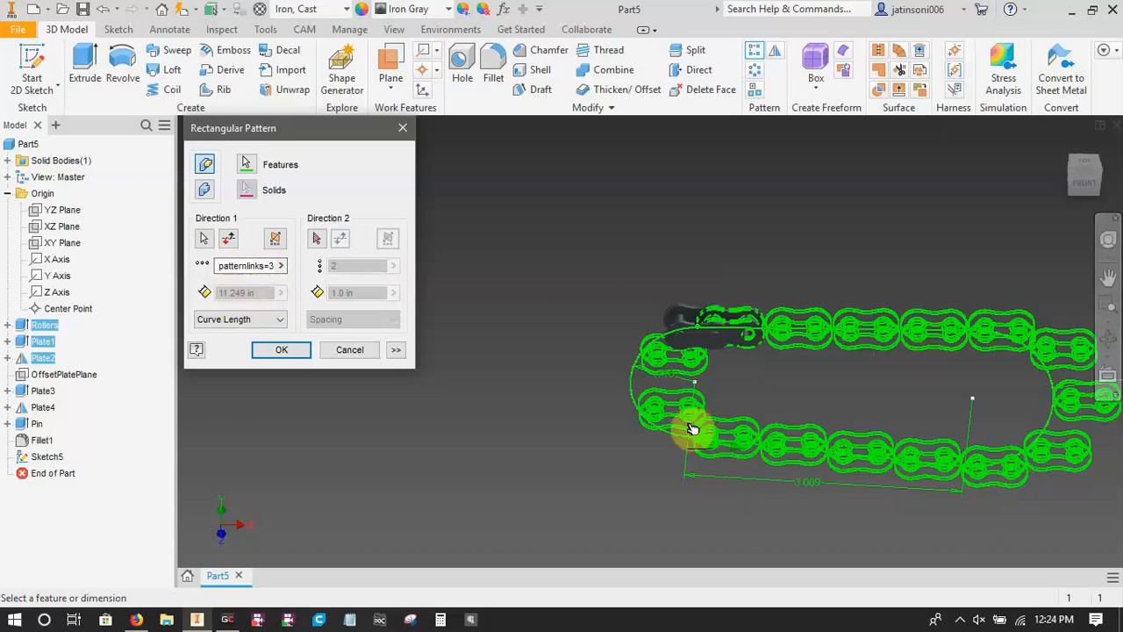
Set the rectangular pattern's orientation to Direction1 so the link occurrences follow the path.
click(399, 351)
click(398, 351)
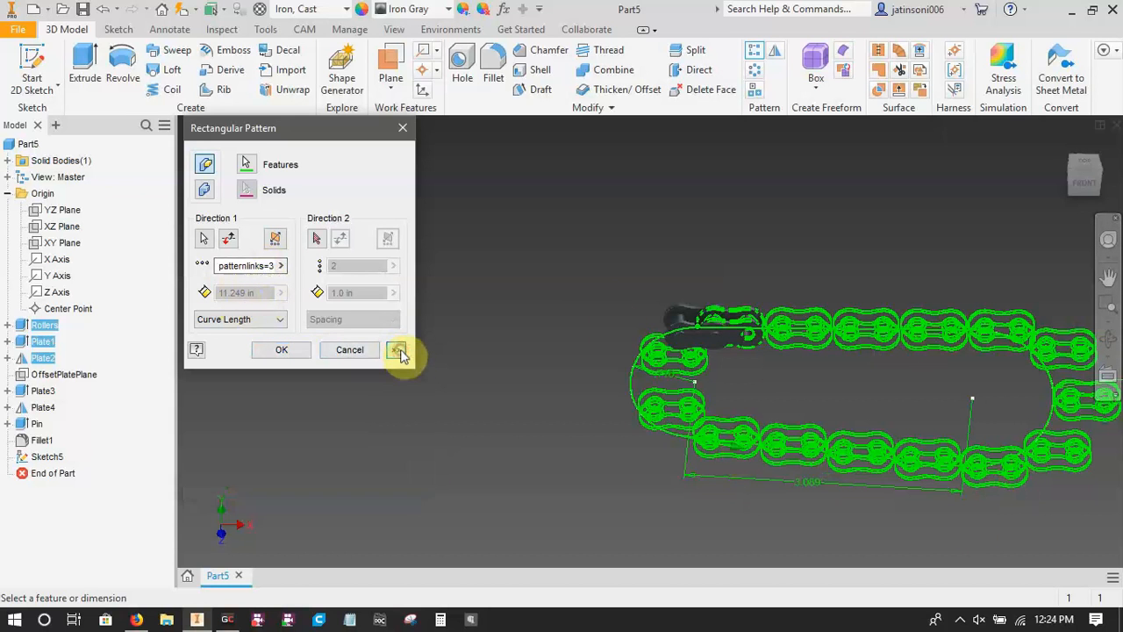
click(400, 352)
middle_drag(617, 459, 459, 441)
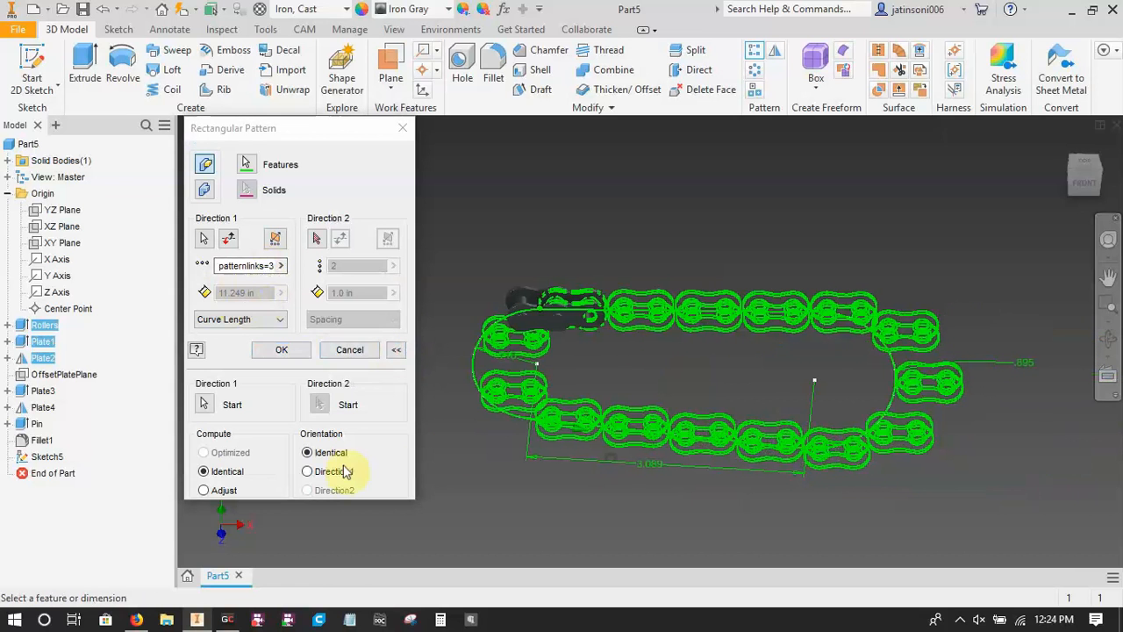
click(308, 472)
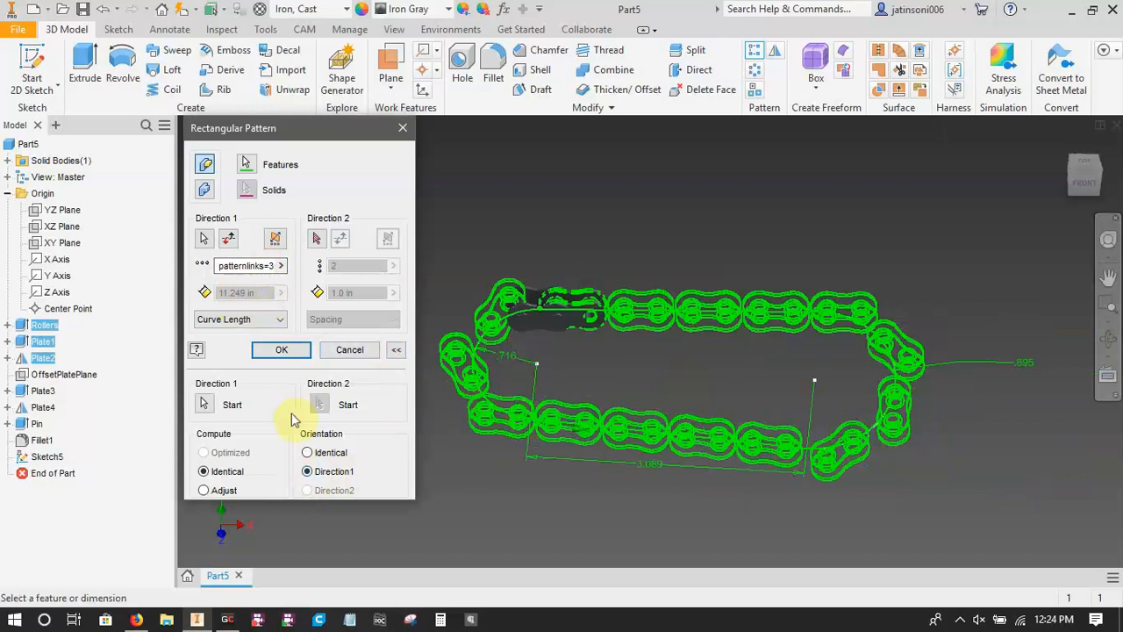
scroll(490, 369, up, 2)
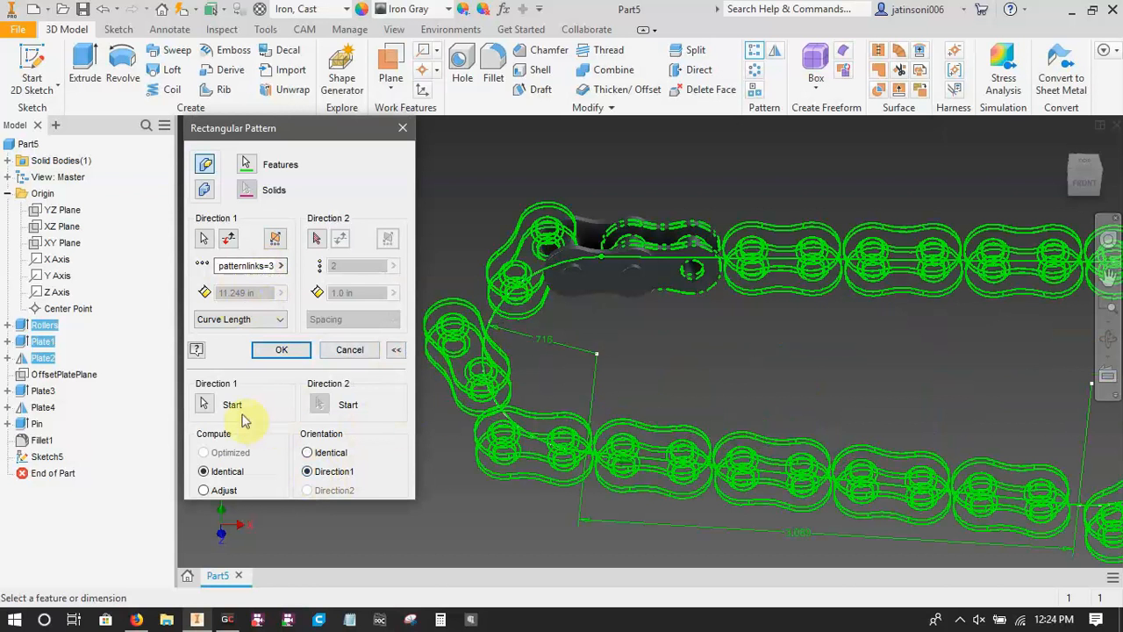
Define the pattern's Direction 1 start point on the path at the middle of the source roller link and create the pattern.
click(203, 406)
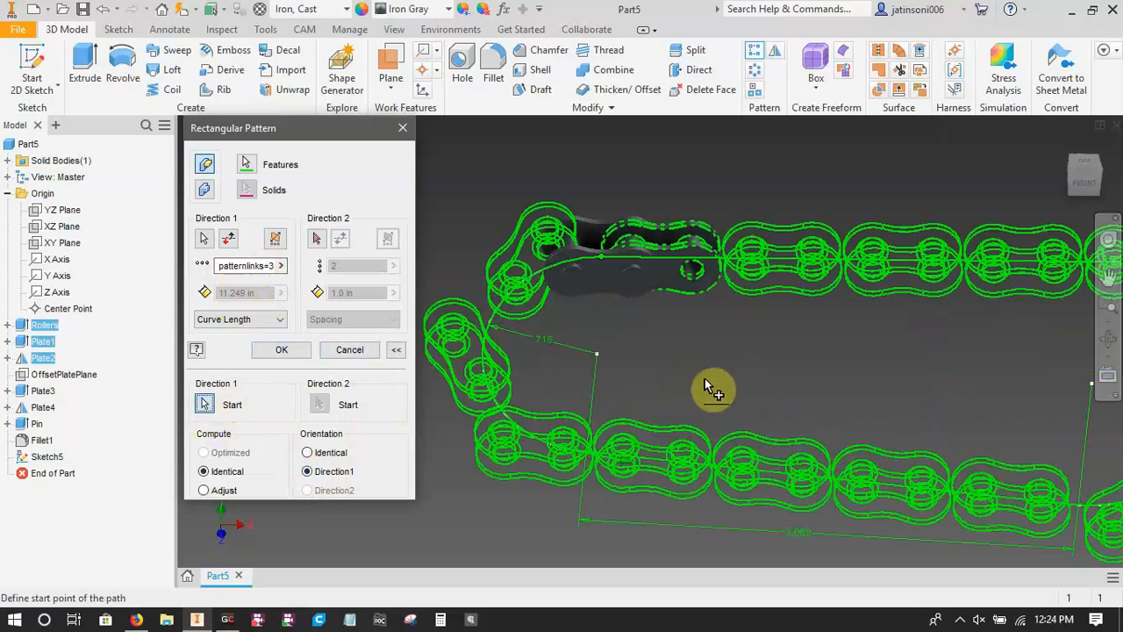
shift+middle_drag(699, 359, 701, 388)
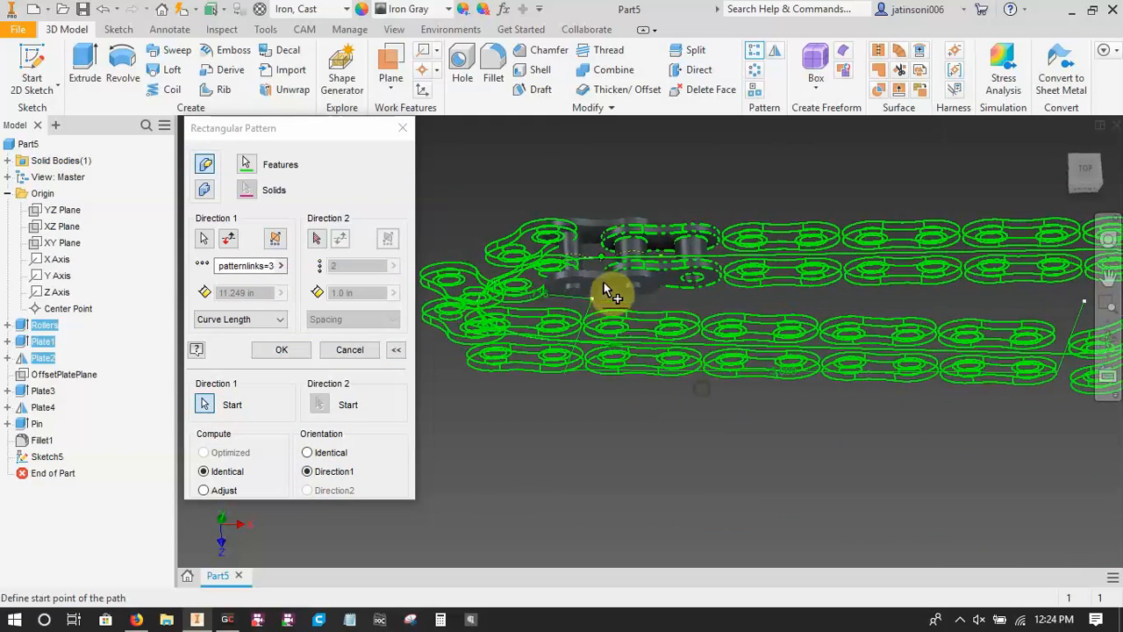
scroll(671, 270, up, 5)
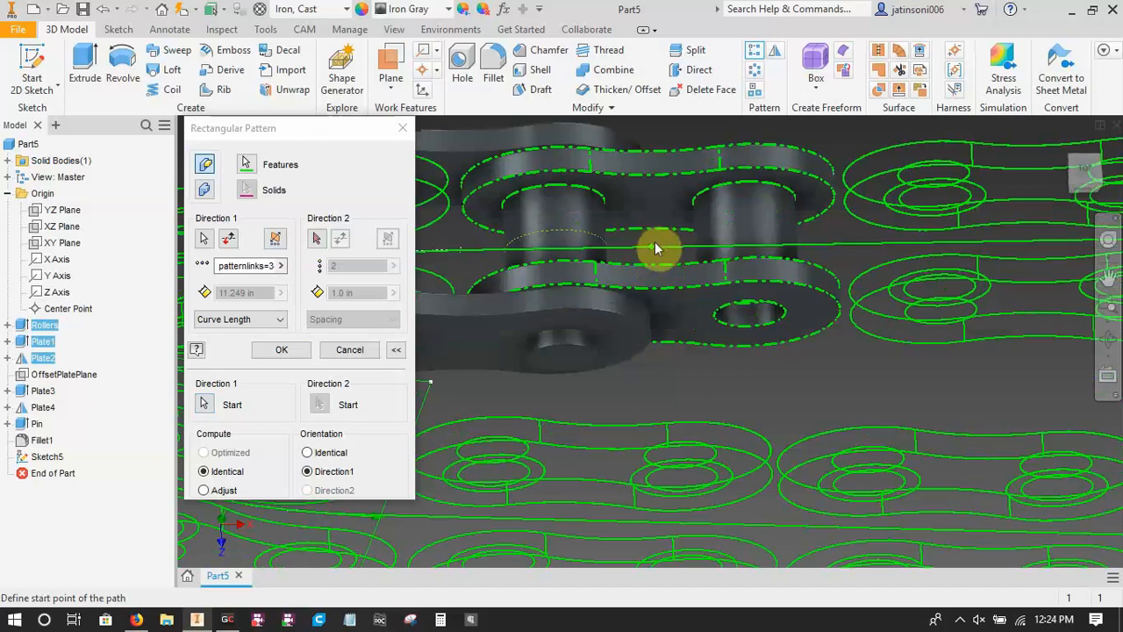
scroll(654, 241, down, 5)
mouse_move(711, 358)
shift+middle_down()
mouse_move(660, 386)
mouse_move(694, 358)
shift+middle_up()
scroll(802, 351, up, 2)
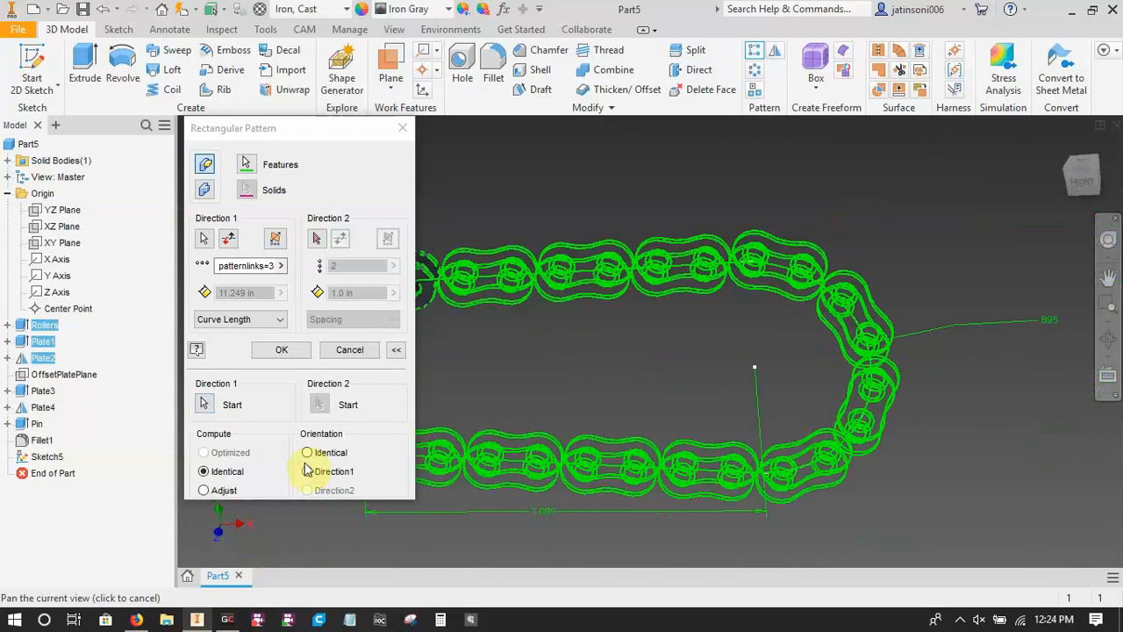
click(281, 349)
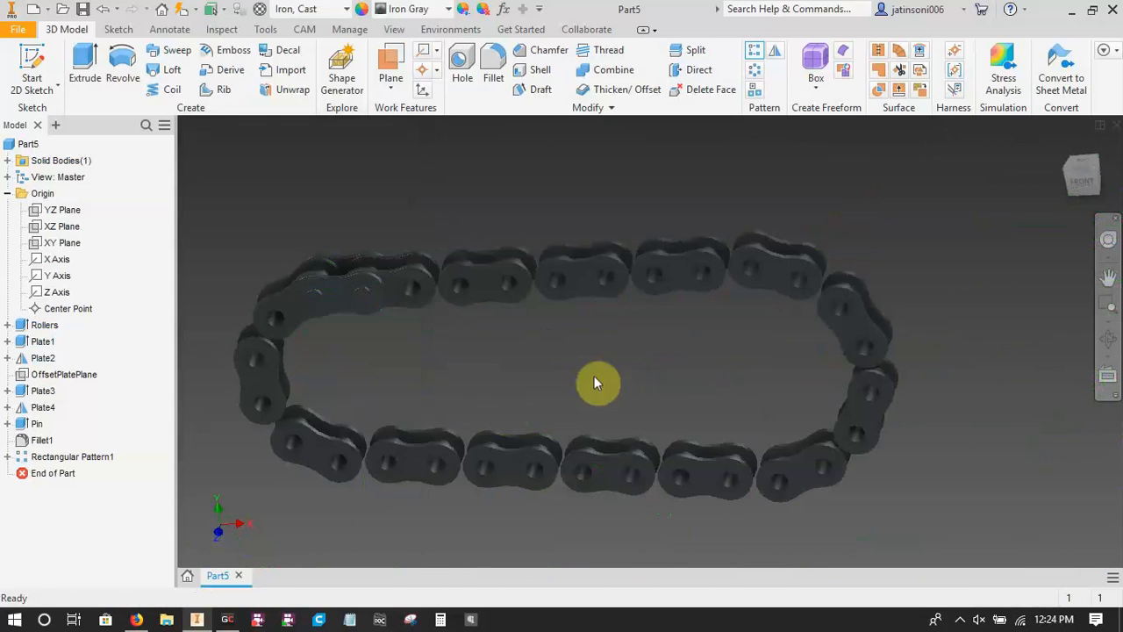
shift+middle_drag(482, 389, 752, 384)
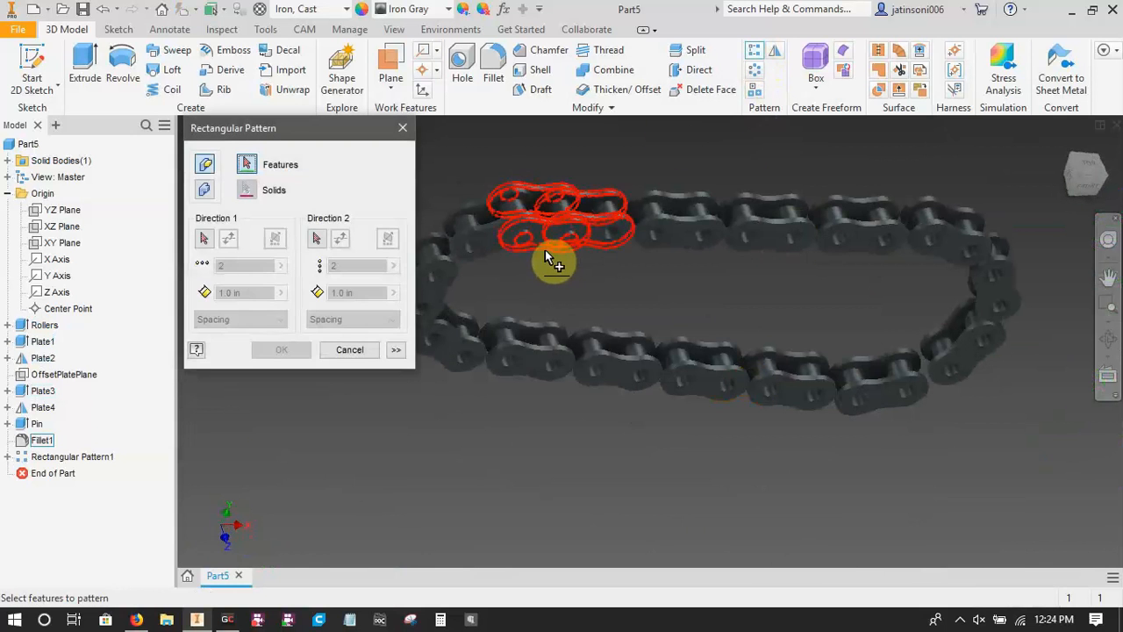
middle_drag(546, 275, 580, 378)
scroll(580, 377, down, 3)
scroll(579, 378, down, 2)
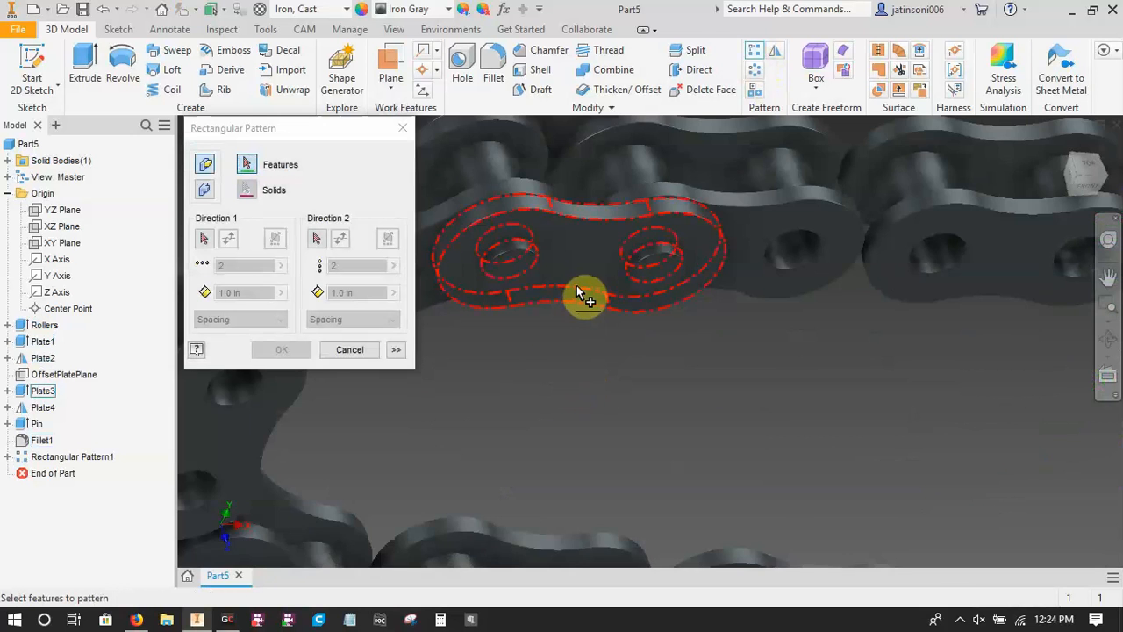
click(576, 285)
scroll(579, 426, down, 2)
scroll(562, 368, up, 3)
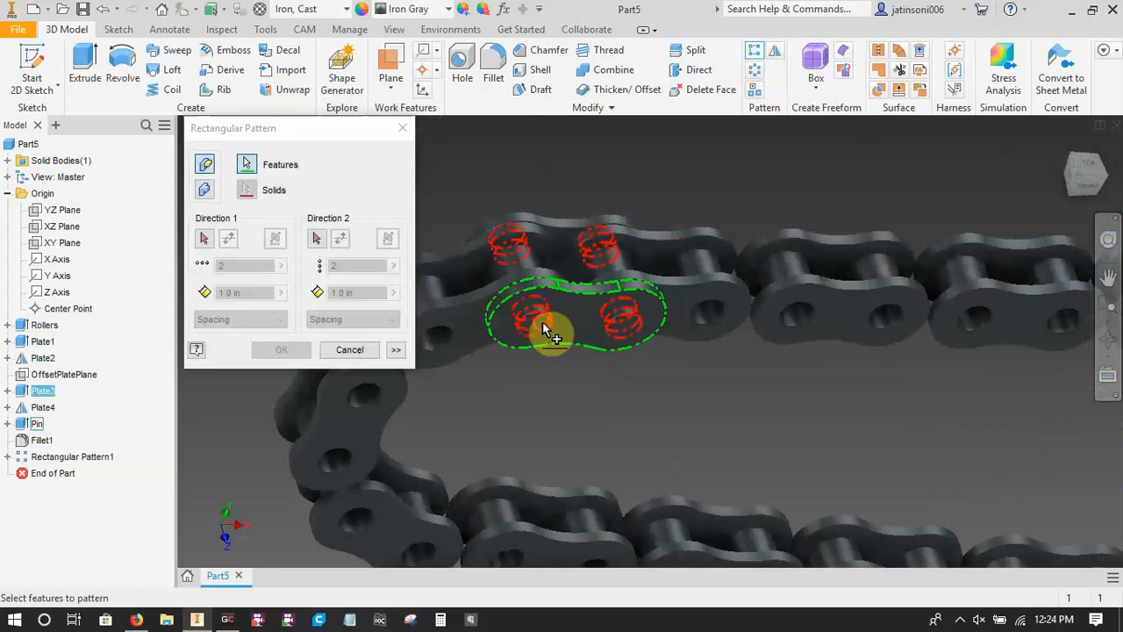
click(543, 322)
scroll(579, 220, down, 2)
click(571, 220)
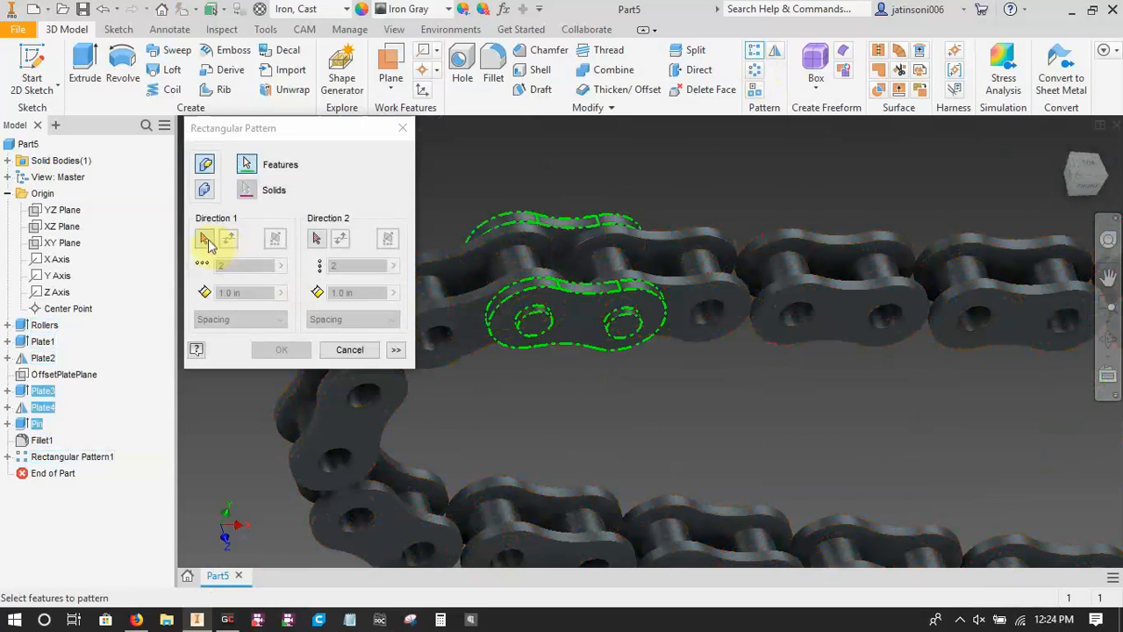
key(Escape)
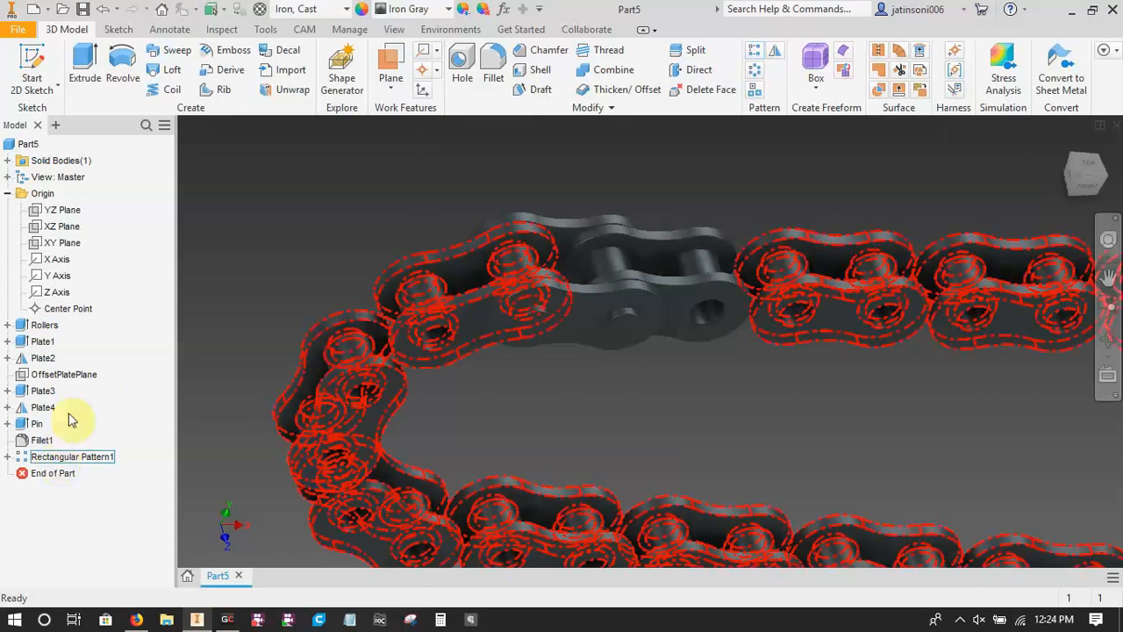
Make the chain path sketch inside the first rectangular pattern visible and rename it Path.
click(21, 458)
right_click(58, 291)
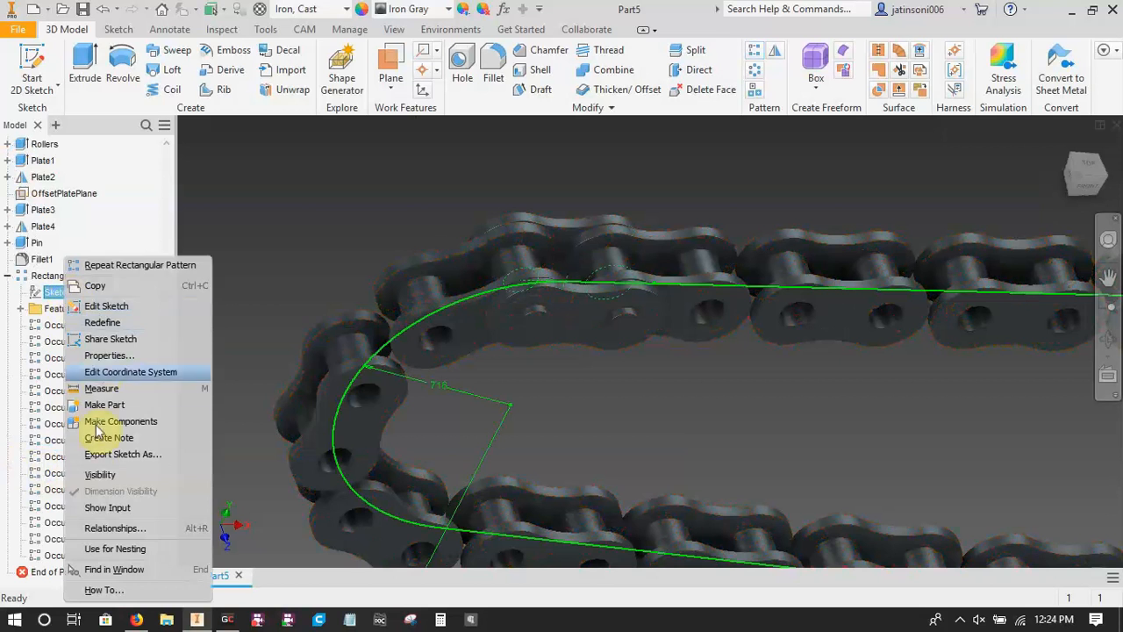
click(99, 474)
click(64, 294)
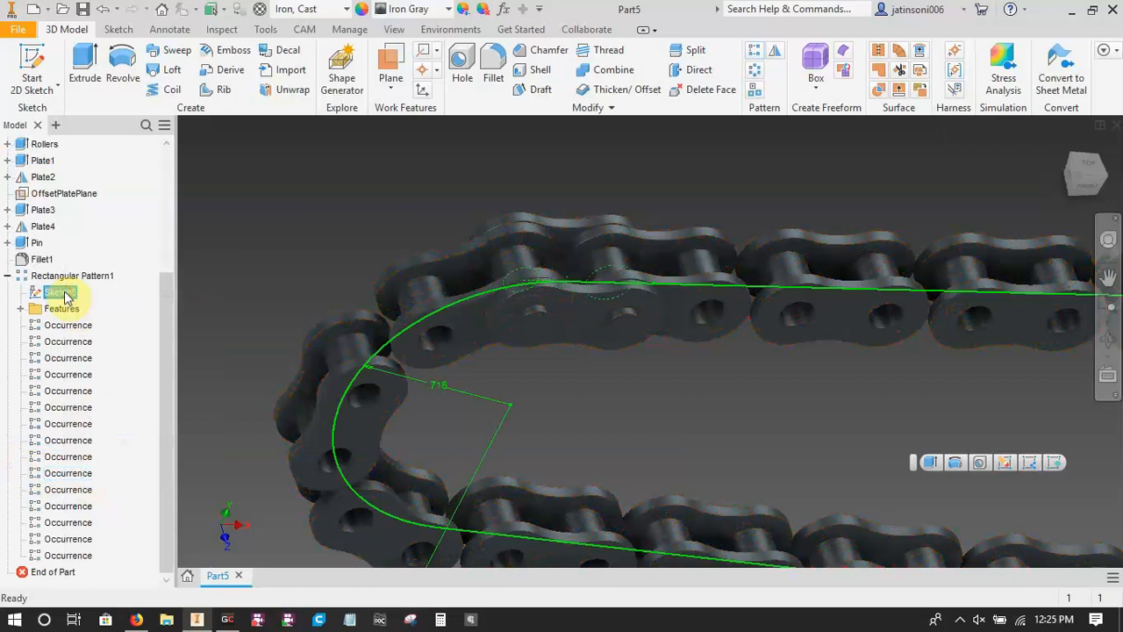
click(64, 291)
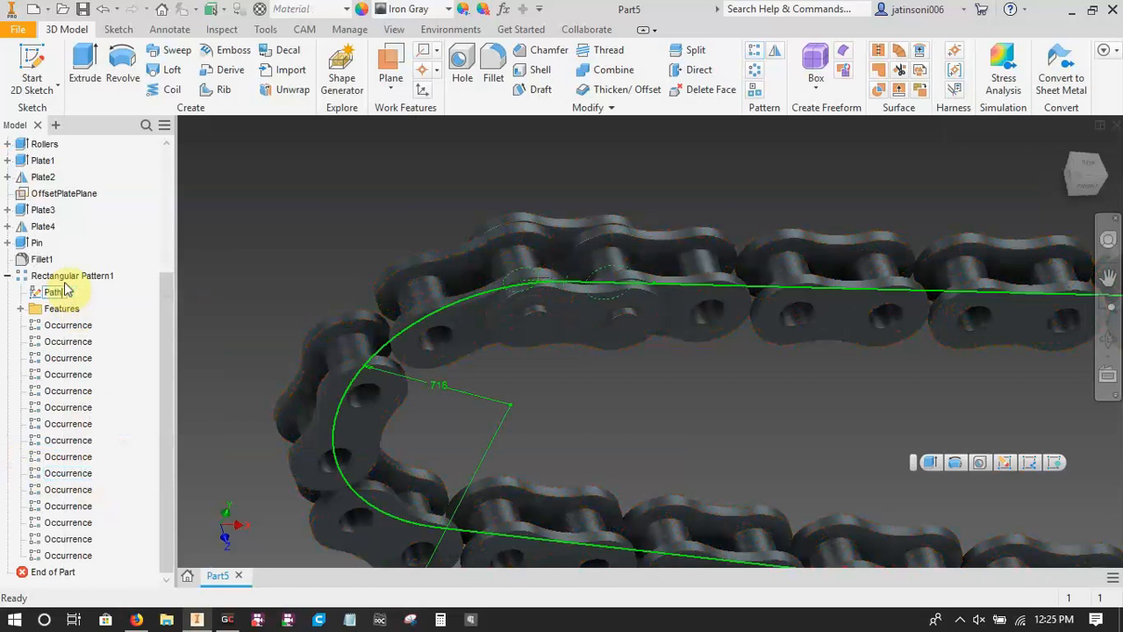
text(Path)
key(Return)
Start a second rectangular pattern of Plate3, Plate4 and Pin, using the Path sketch as the first direction.
scroll(606, 360, down, 5)
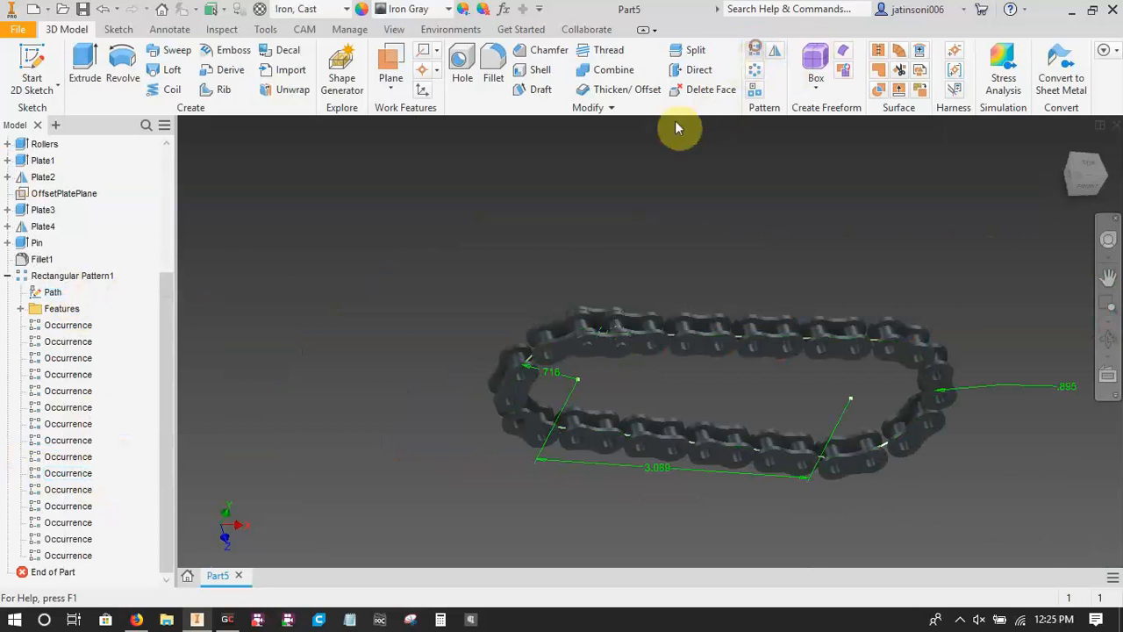
click(753, 49)
scroll(605, 360, up, 5)
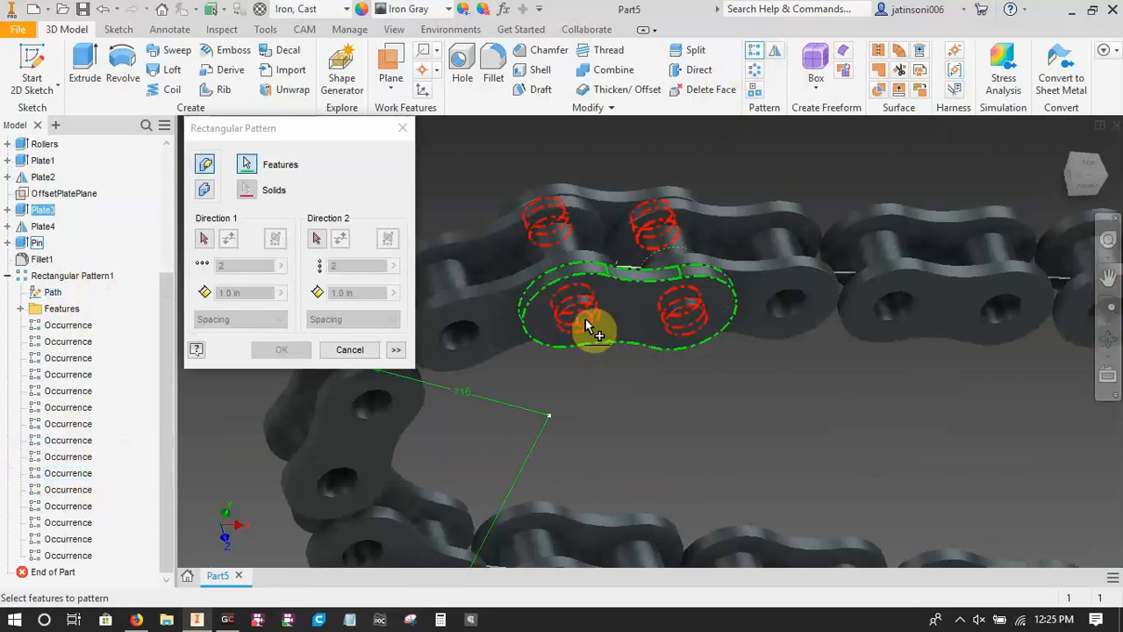
click(621, 195)
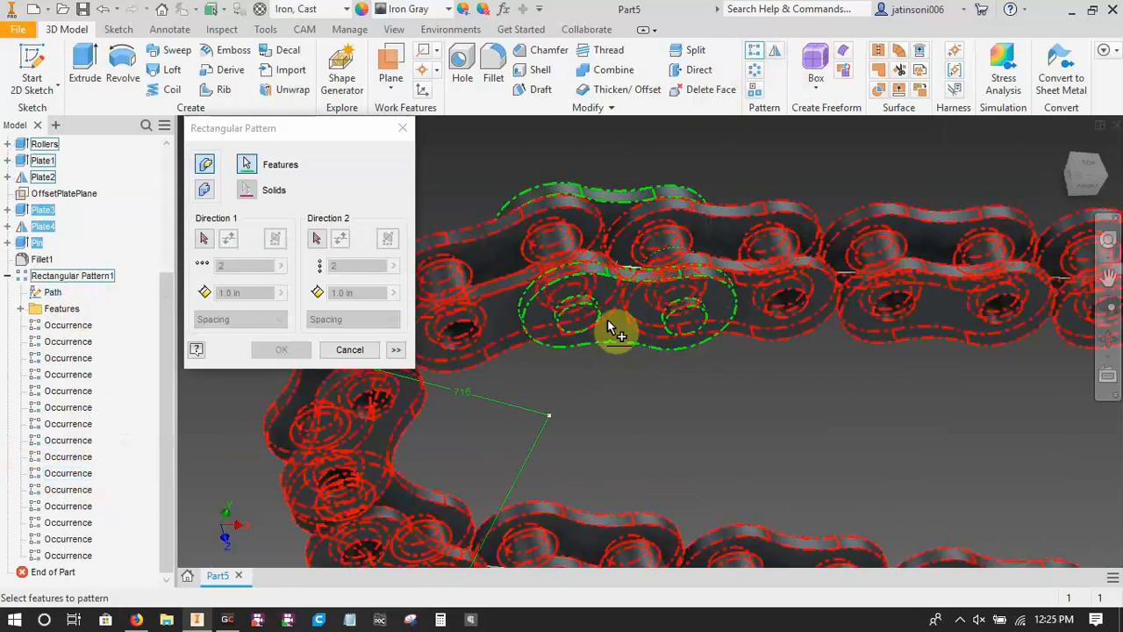
click(204, 238)
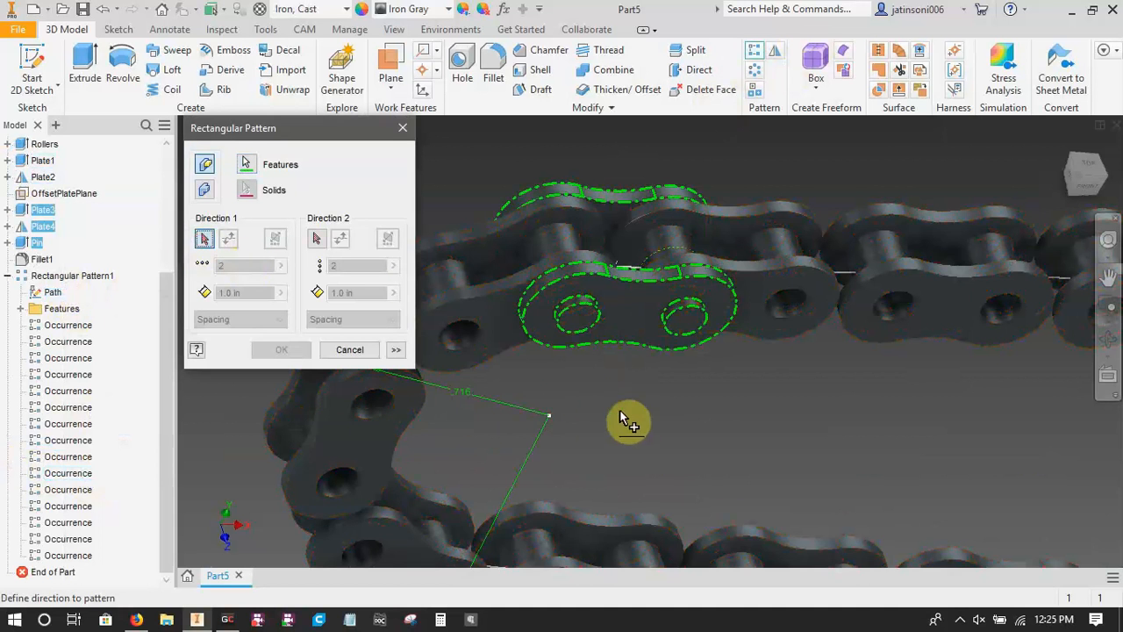
shift+middle_drag(619, 409, 659, 431)
click(535, 320)
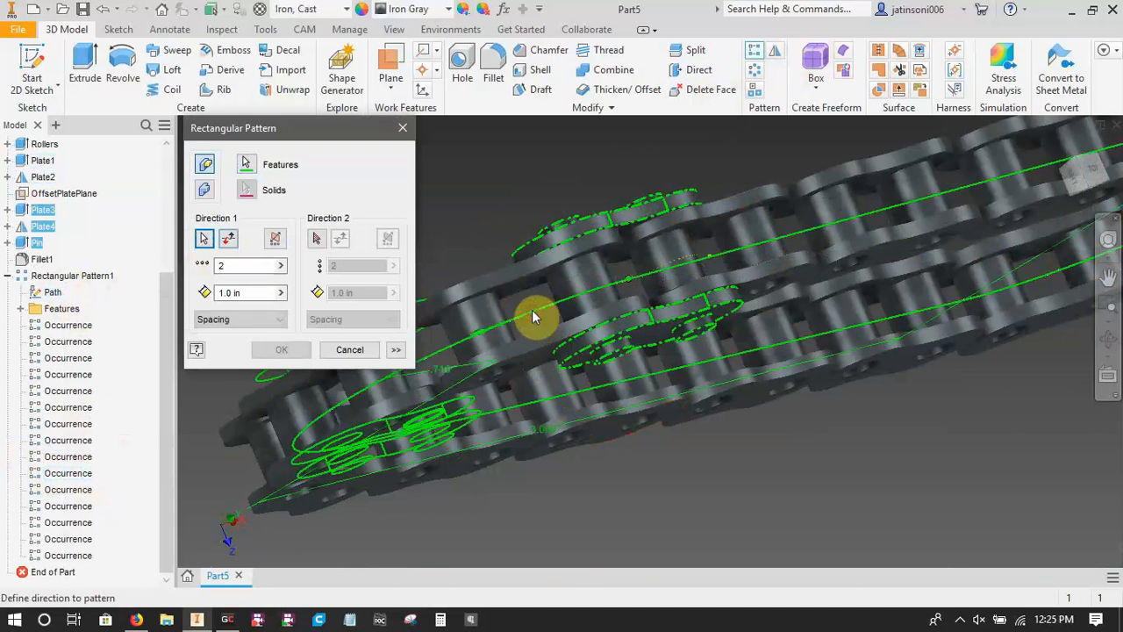
shift+middle_drag(539, 316, 531, 409)
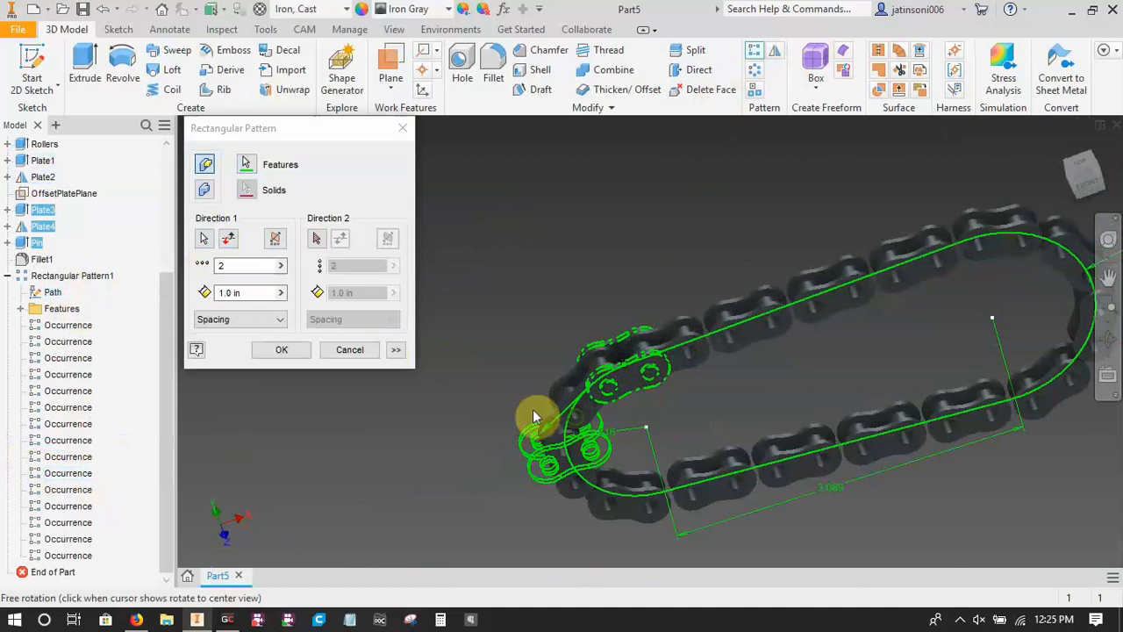
Set the second pattern's first-direction count to patternlinks and distribute the occurrences by Curve Length.
double_click(249, 265)
text(patt)
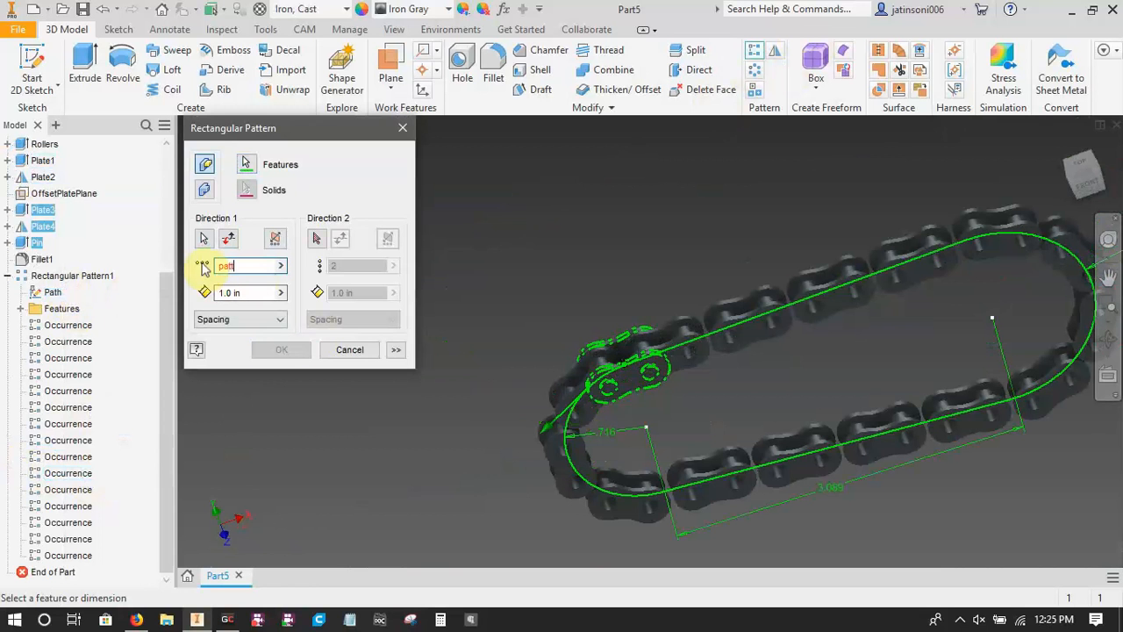
text(ernlinks)
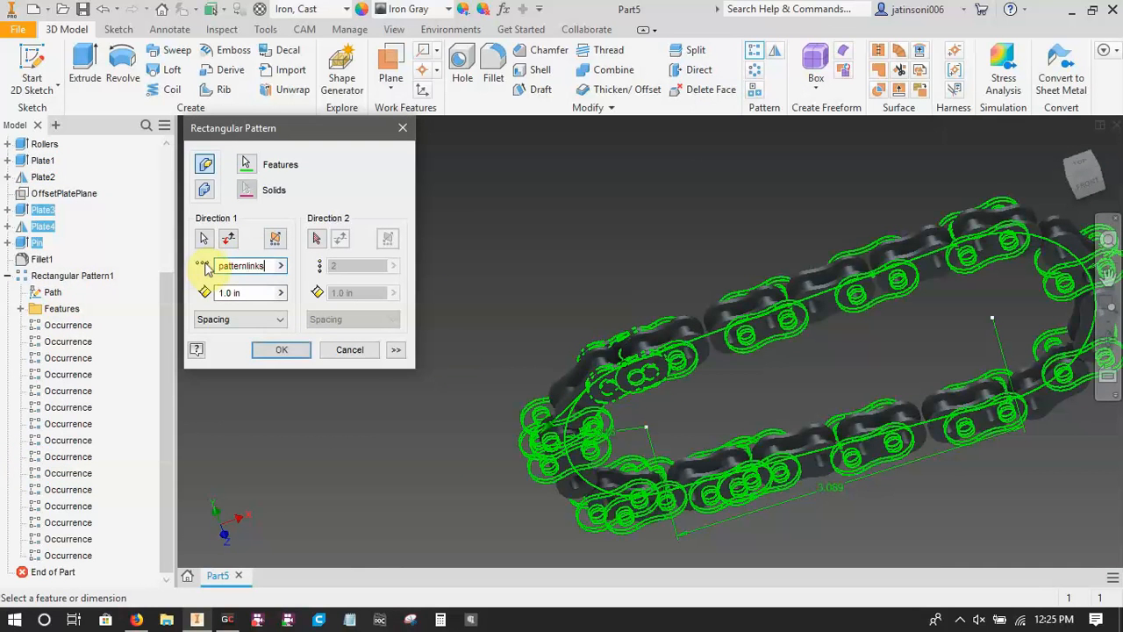
click(258, 319)
click(235, 358)
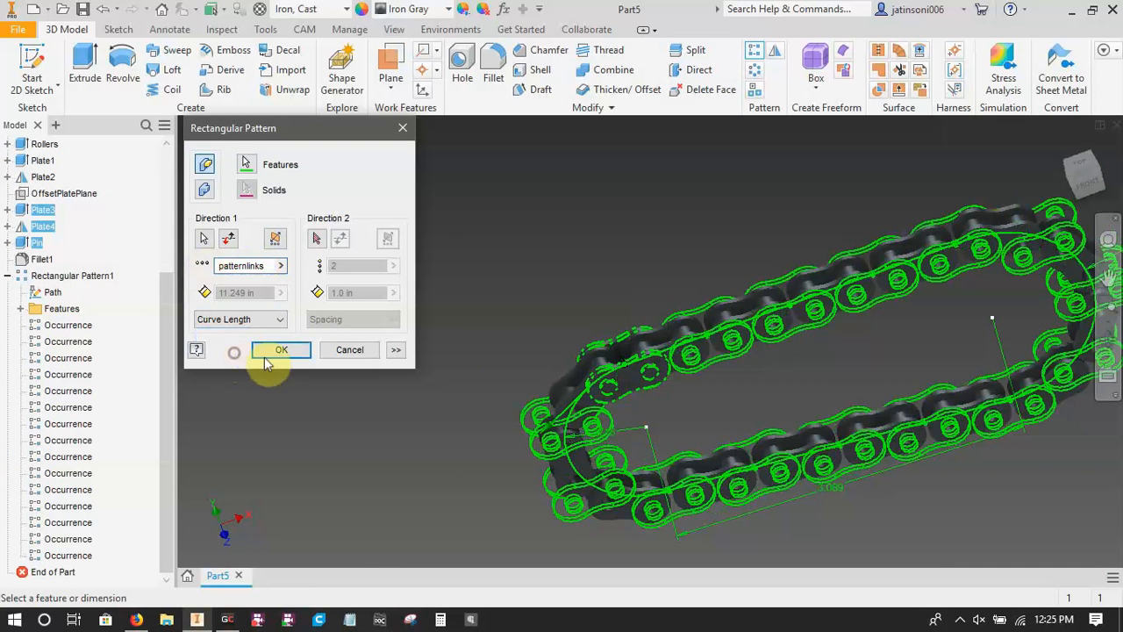
Set the second pattern's orientation to Direction1 and create the outer link pattern.
click(396, 349)
click(308, 471)
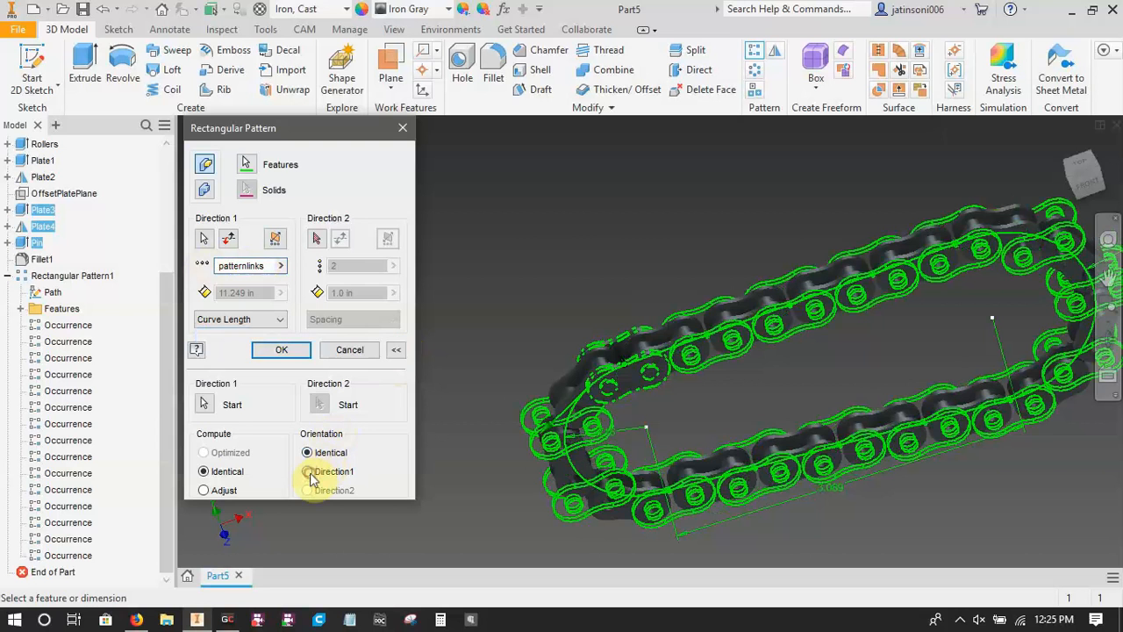
middle_drag(819, 431, 682, 284)
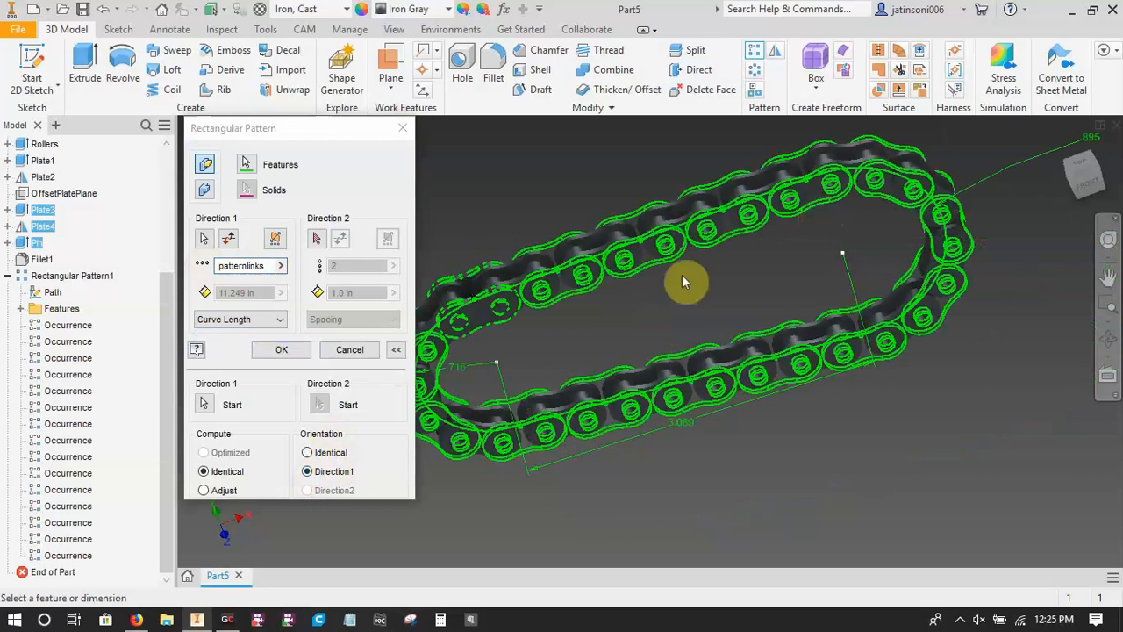
click(290, 349)
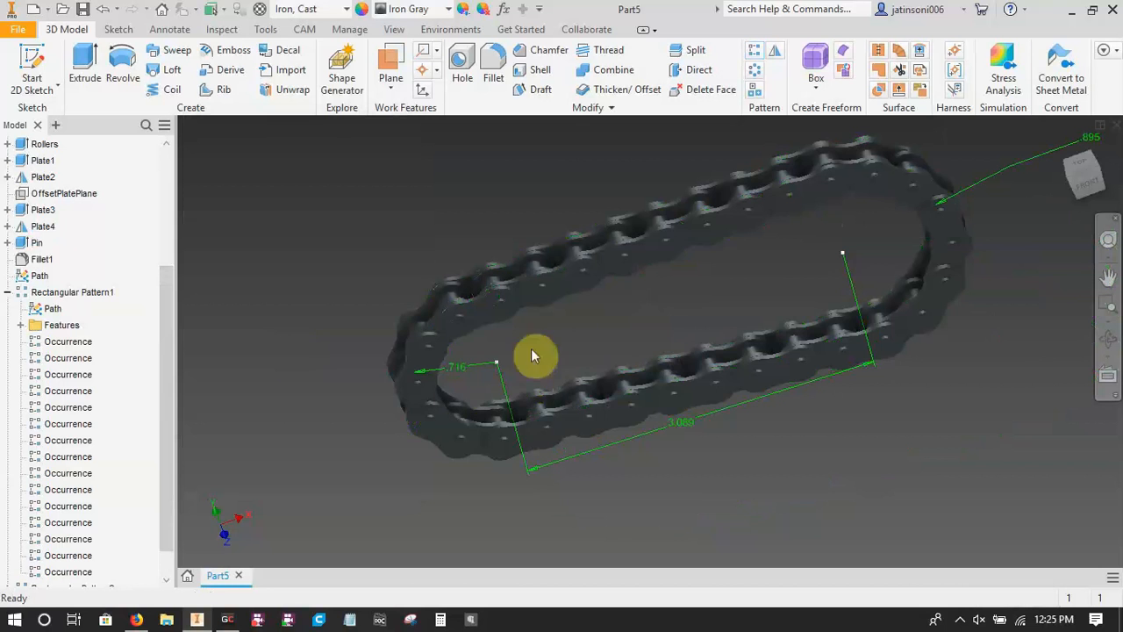
Create work points on the two Path sketch points at the small and big sprocket centres.
shift+middle_drag(531, 351, 649, 346)
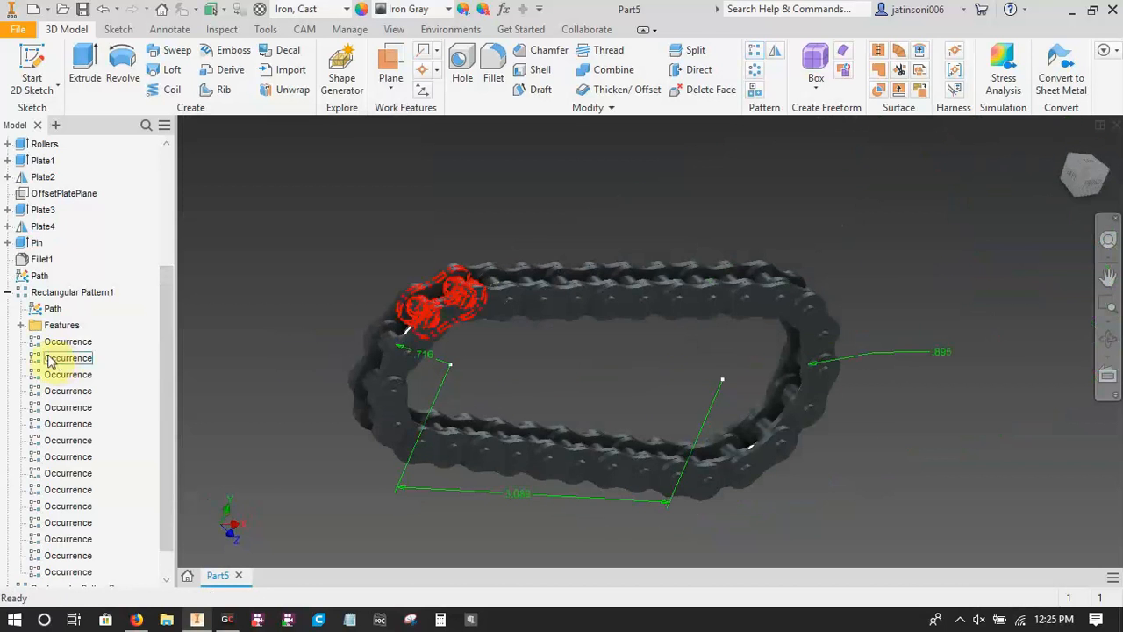
click(7, 292)
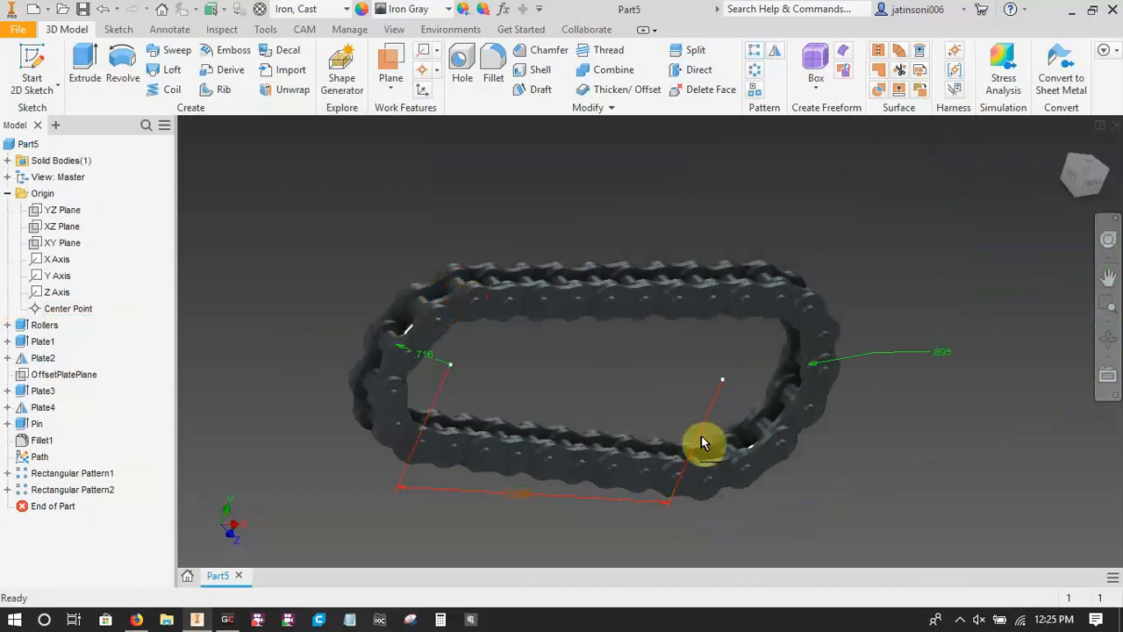
shift+middle_drag(702, 444, 602, 408)
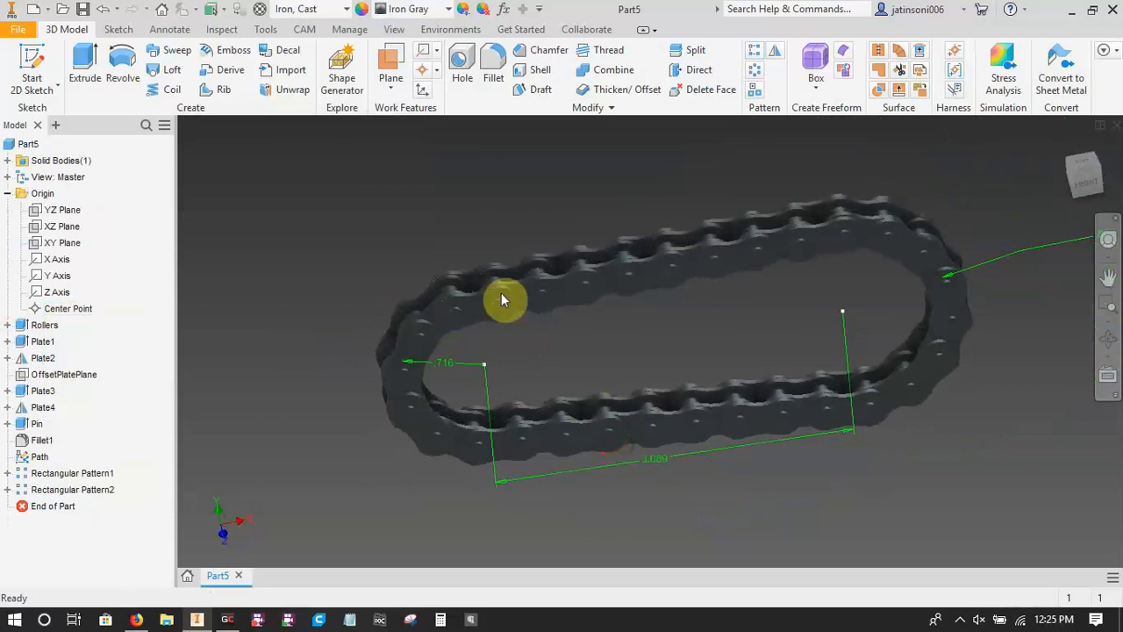
click(423, 69)
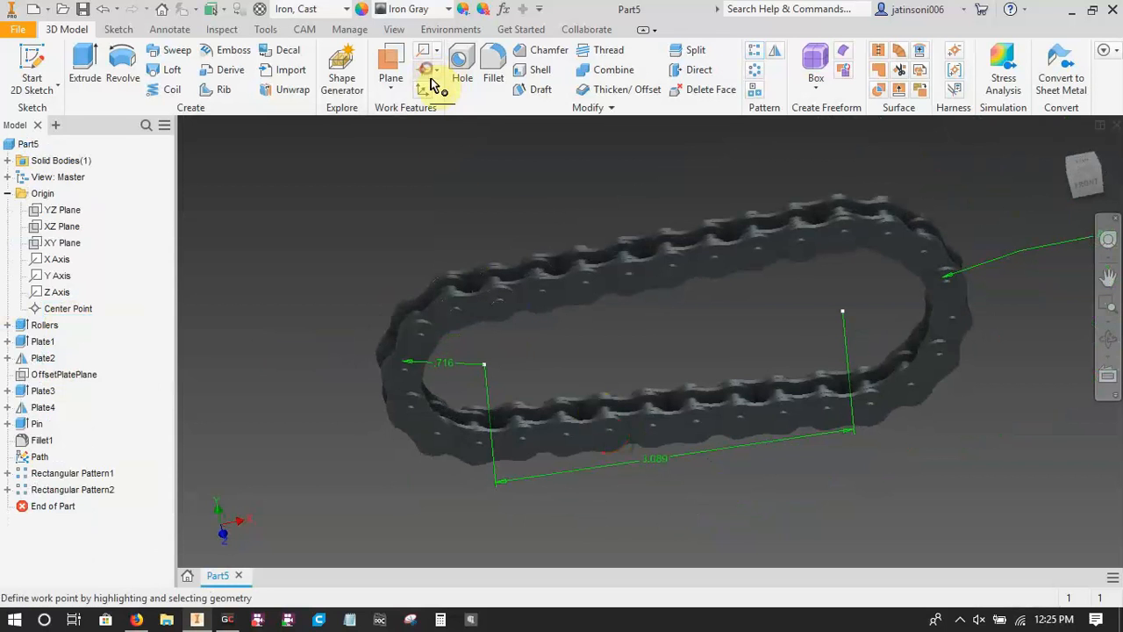
click(485, 365)
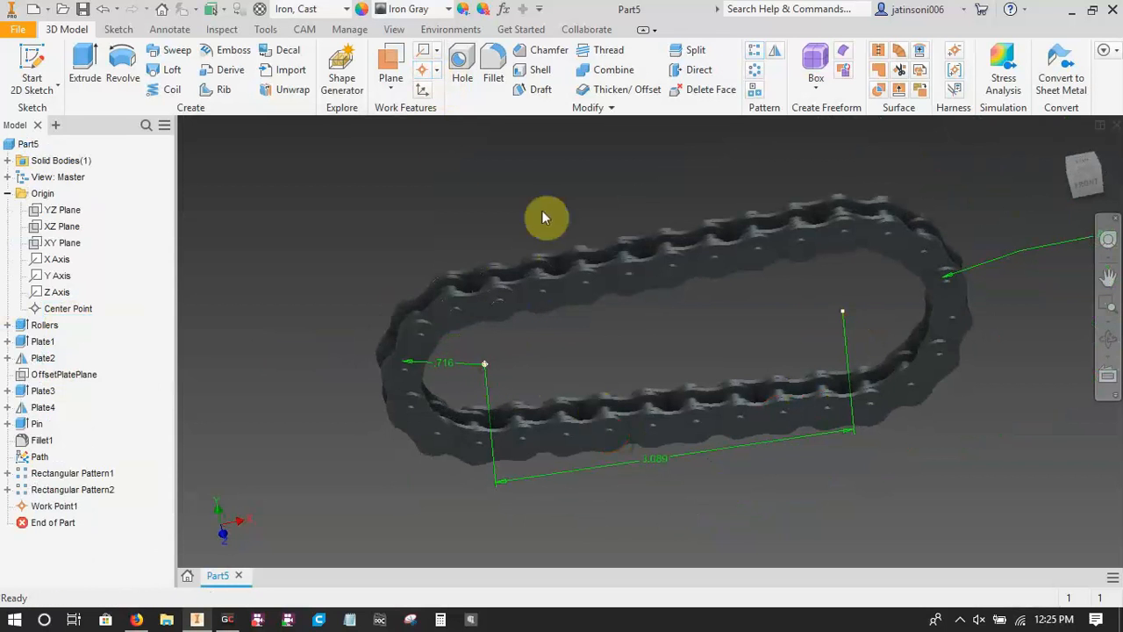
click(423, 70)
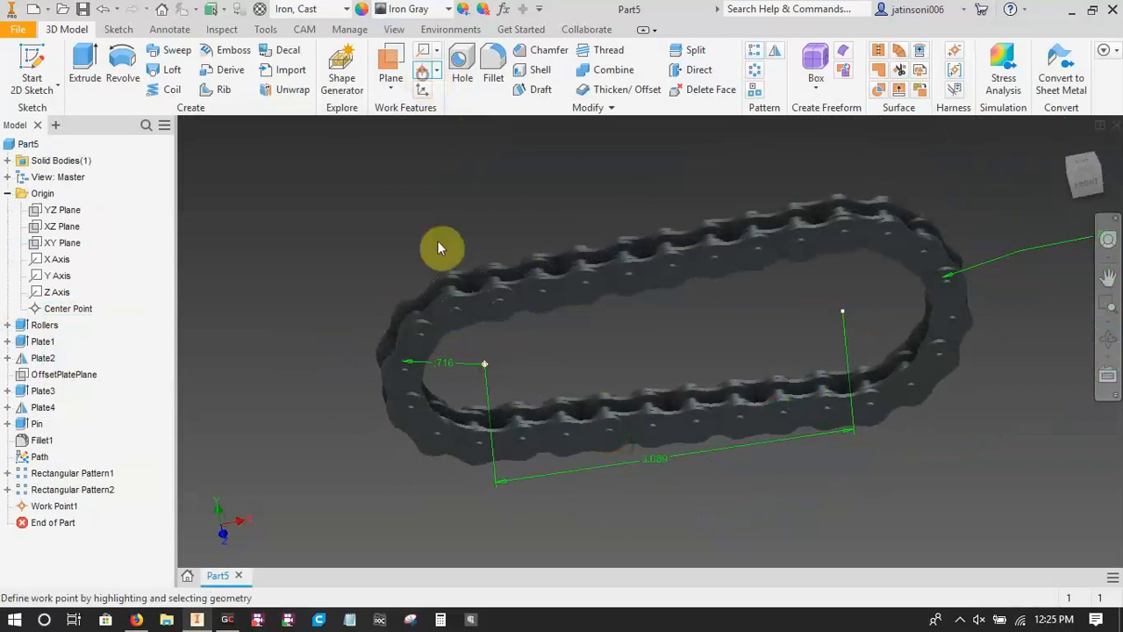
click(843, 311)
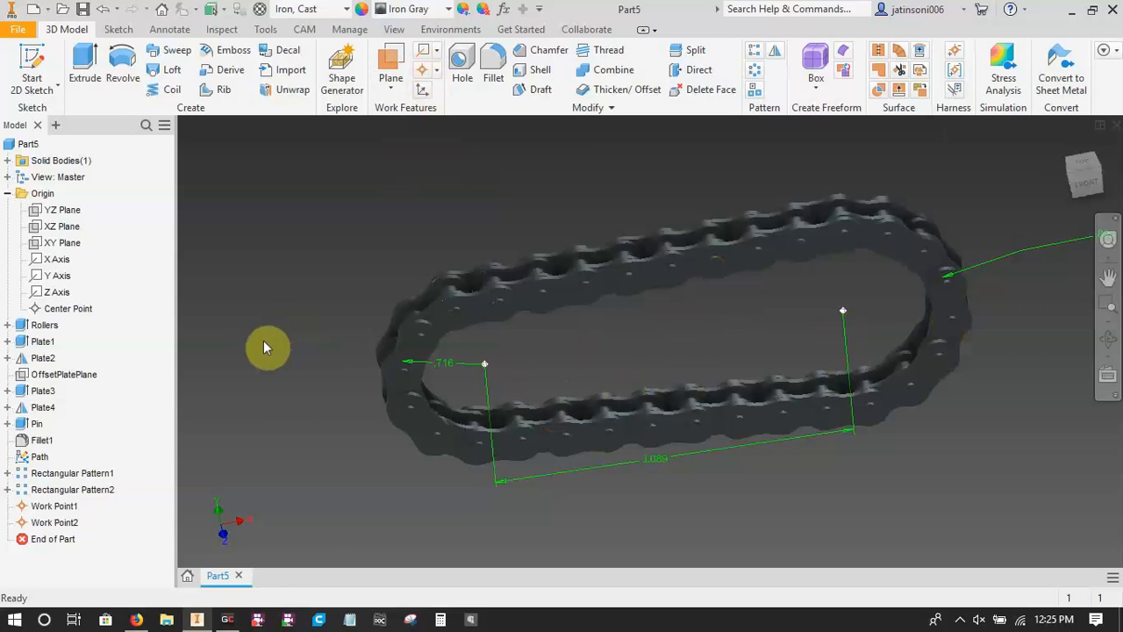
Hide the Path sketch so its curve and dimensions are not displayed on the chain.
right_click(37, 458)
click(75, 432)
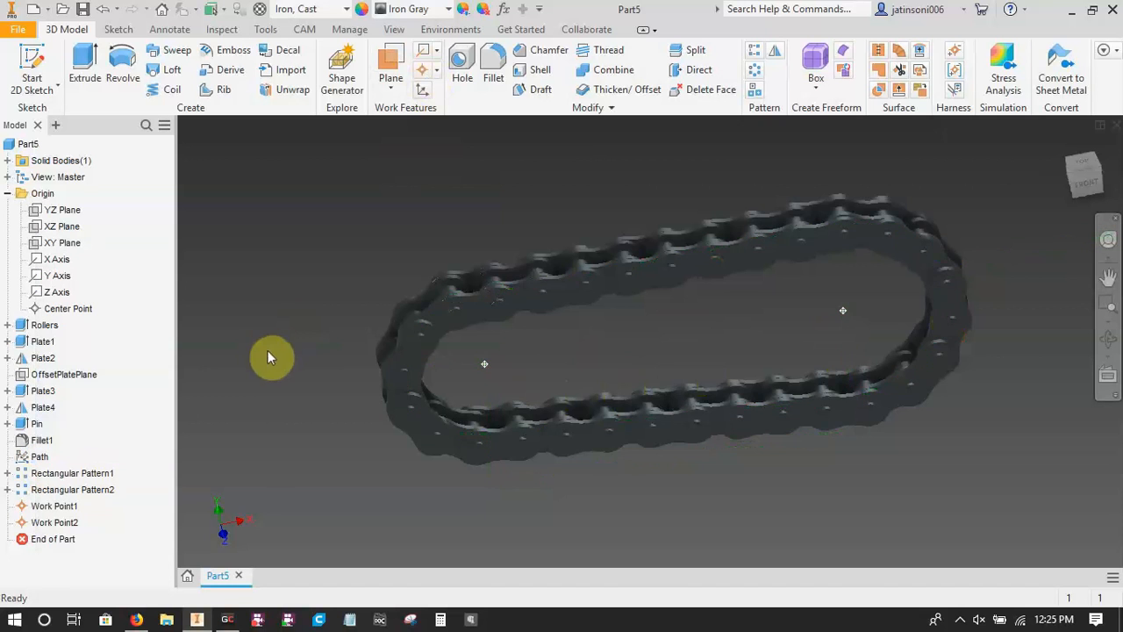
mouse_move(268, 357)
shift+middle_down()
mouse_move(325, 371)
mouse_move(263, 362)
shift+middle_up()
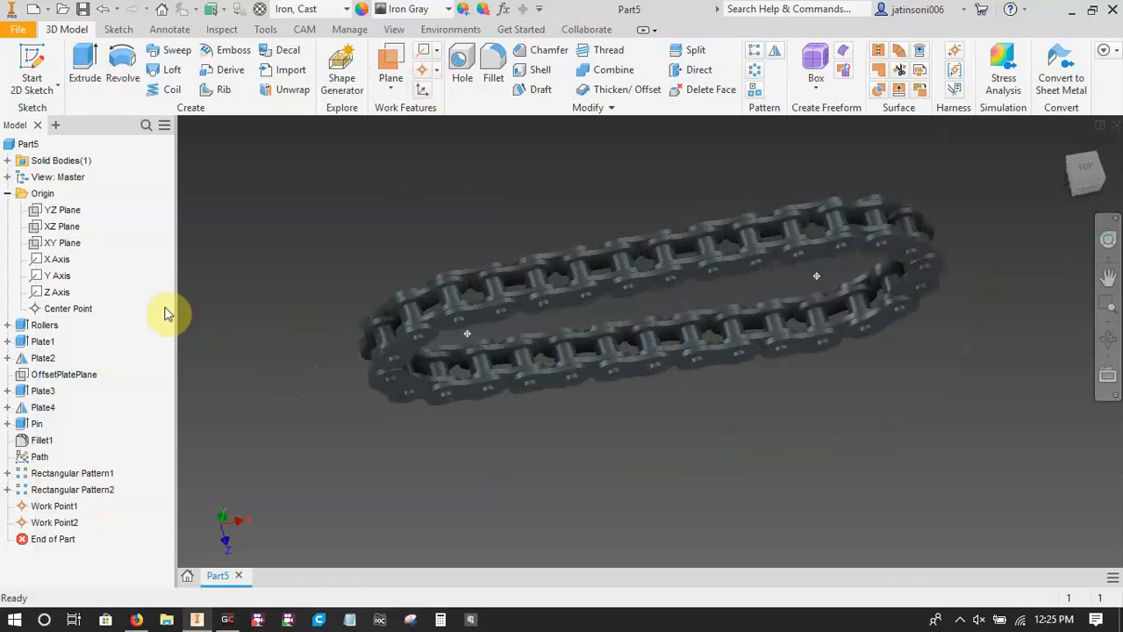
Make the origin XY plane visible, collapse the Origin folder and return the chain to an isometric view.
right_click(60, 244)
click(91, 353)
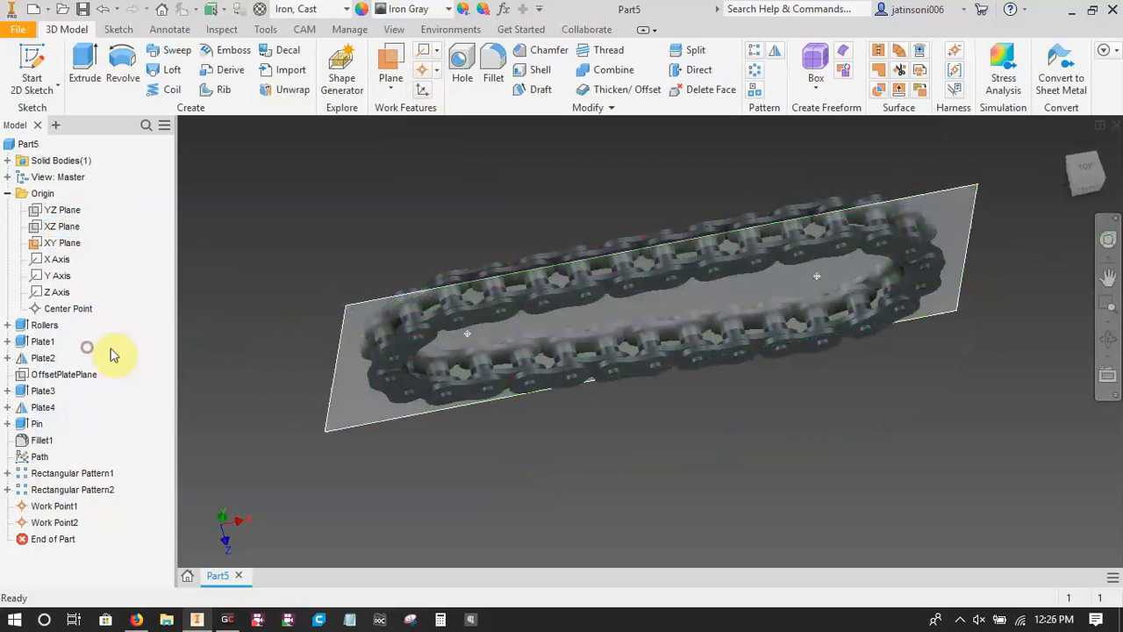
shift+middle_drag(419, 454, 471, 316)
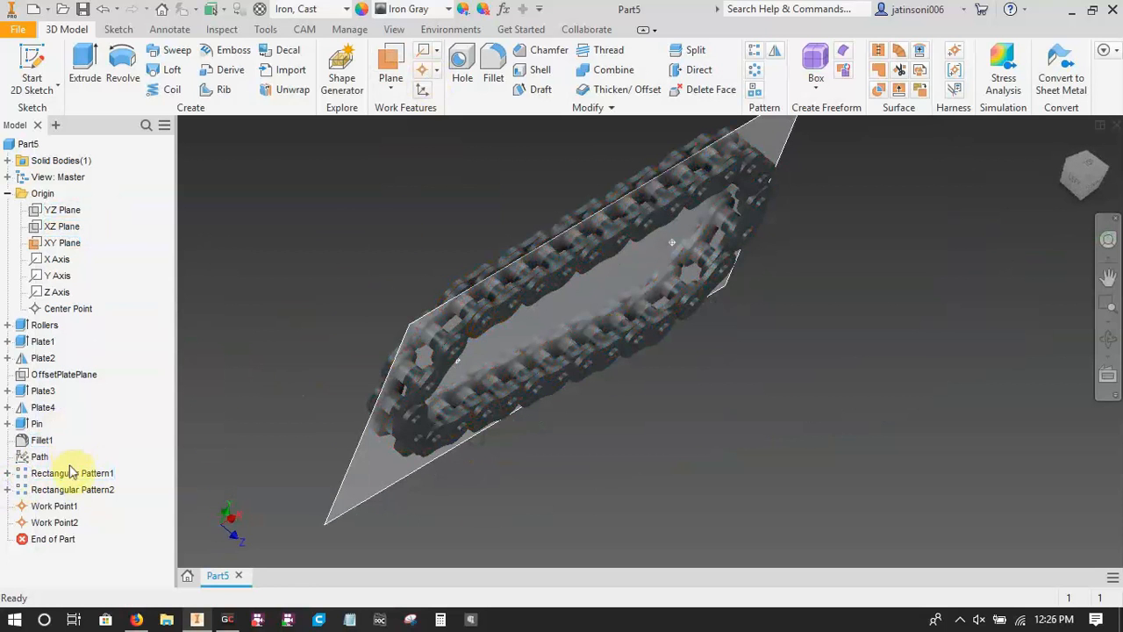
click(7, 193)
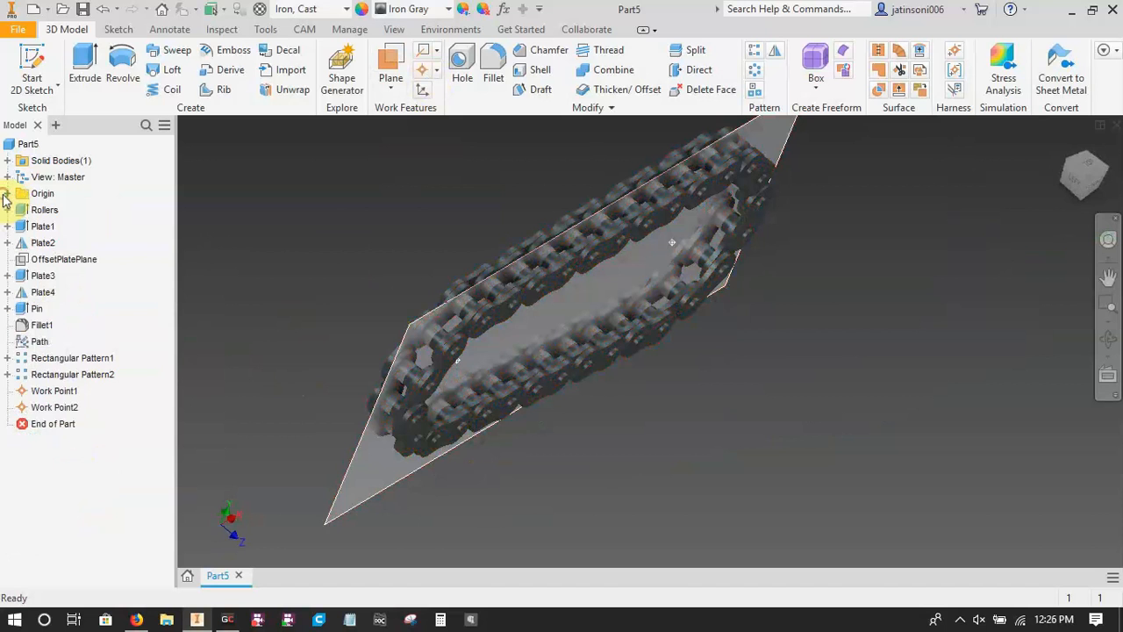
click(1064, 151)
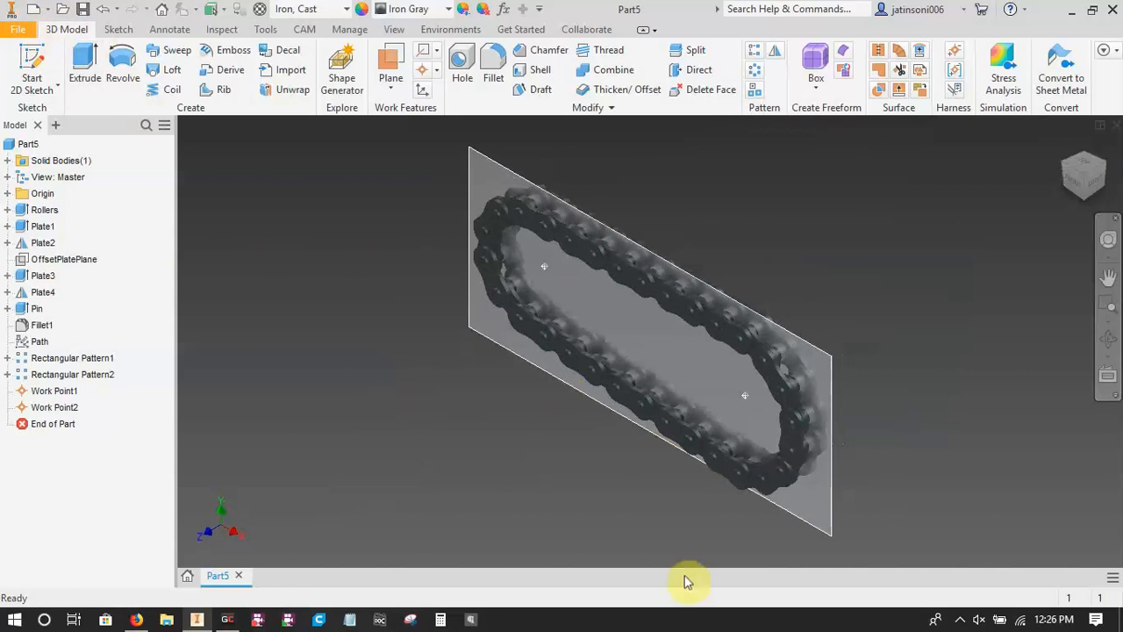
Review the full list of model parameters and their equations, including the chain path and pattern link values.
click(503, 10)
drag(743, 166, 772, 293)
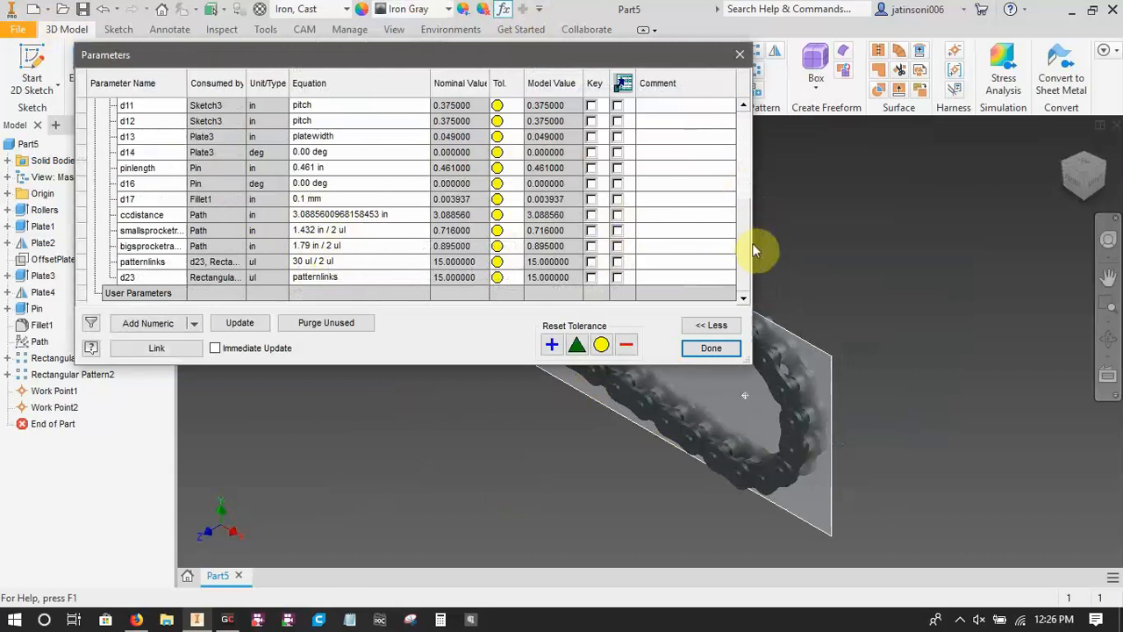
drag(743, 272, 742, 129)
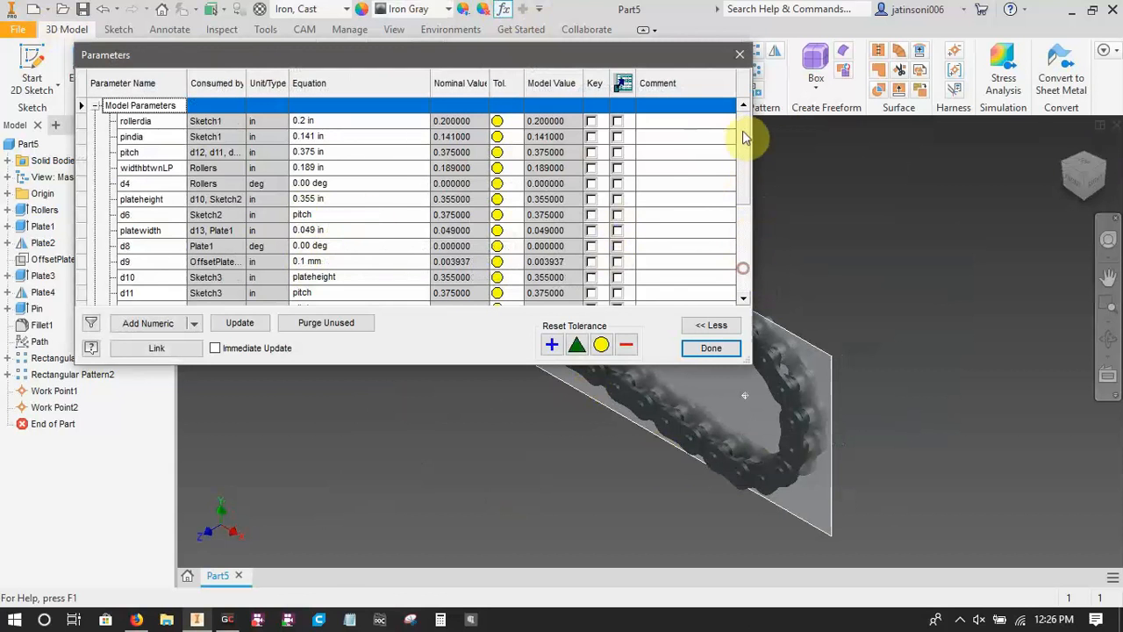
click(710, 348)
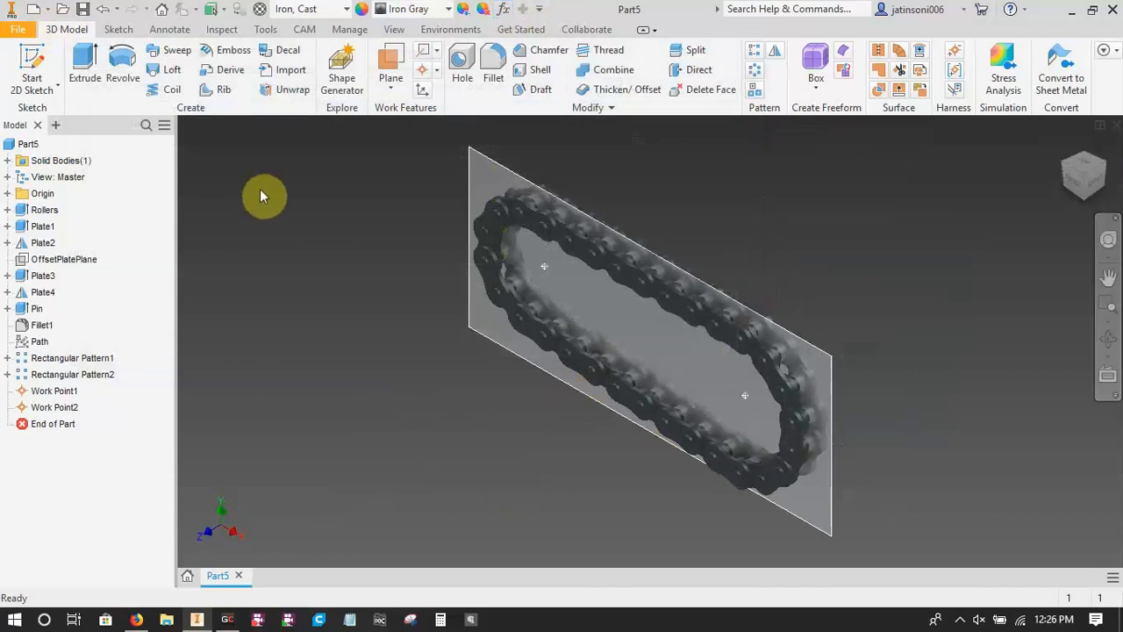
Open the iLogic browser to show the part's rules.
click(55, 124)
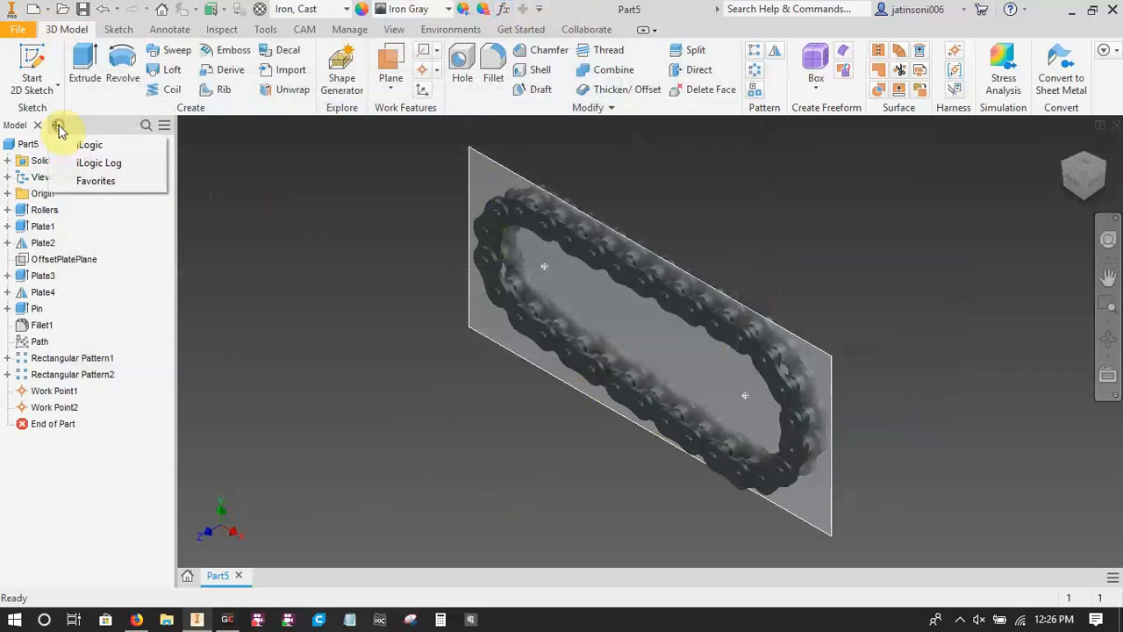
click(81, 146)
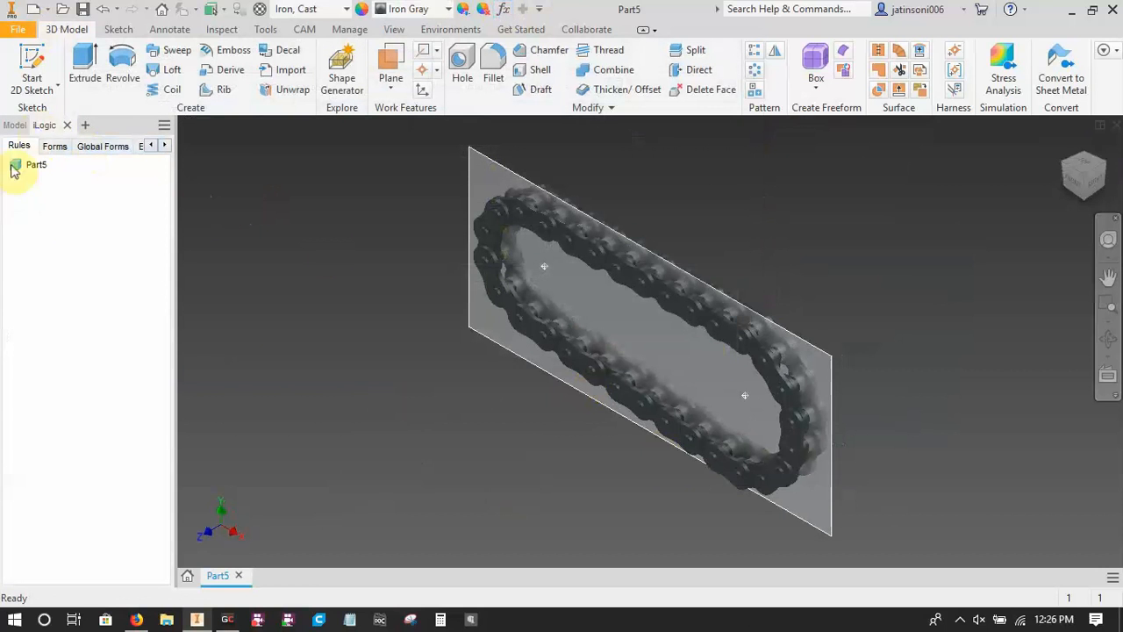
right_click(48, 208)
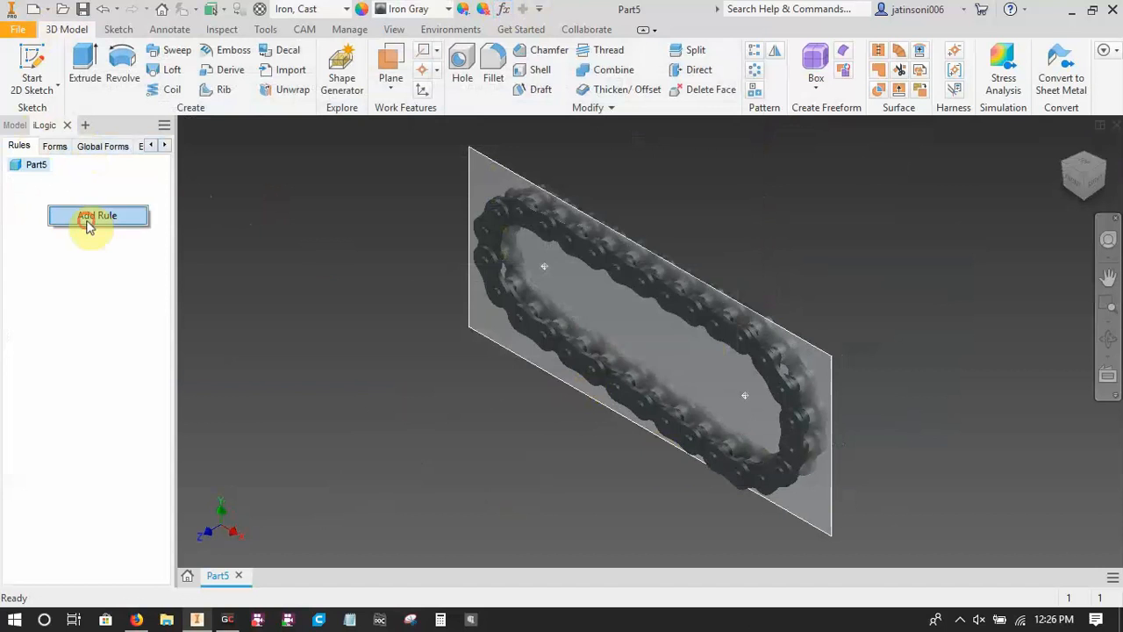
click(88, 220)
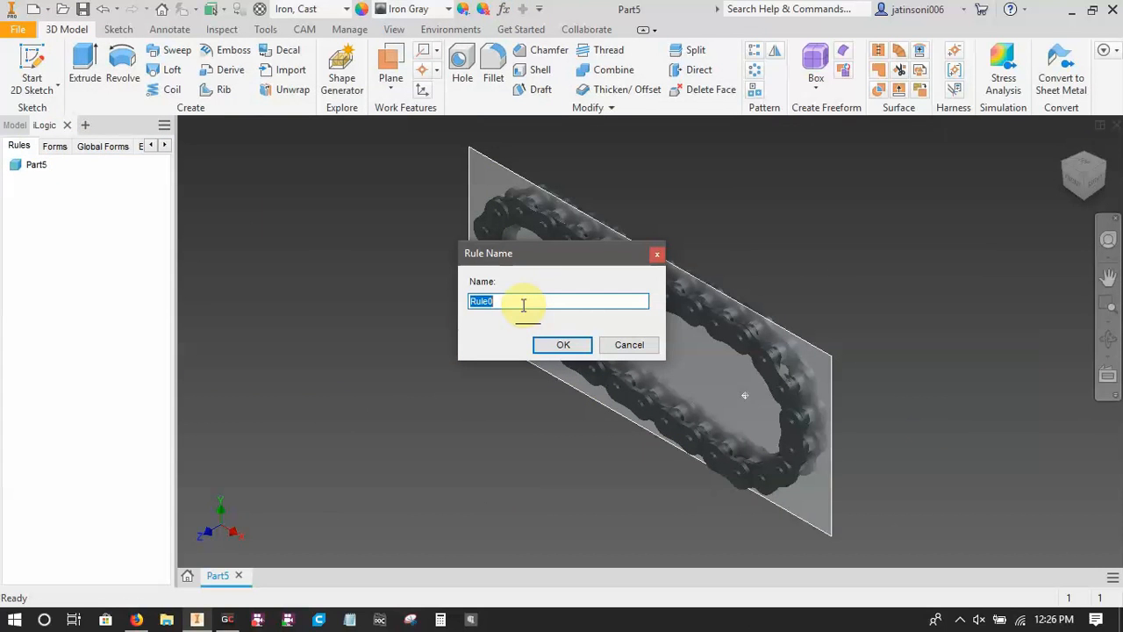
key(BackSpace)
text(Chai)
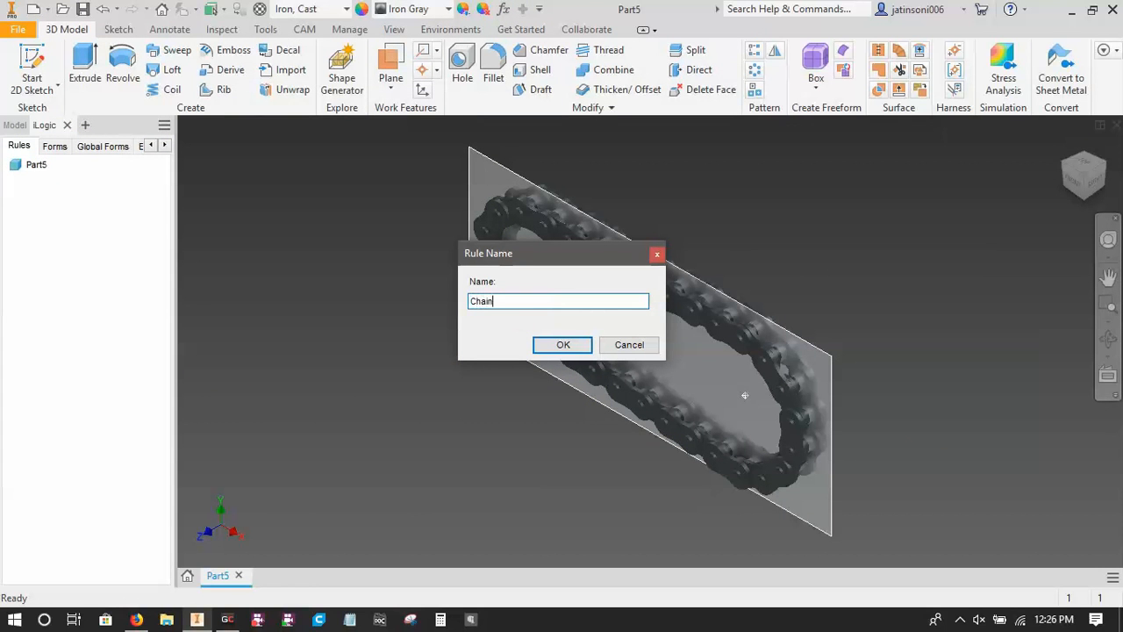
text(n)
click(566, 345)
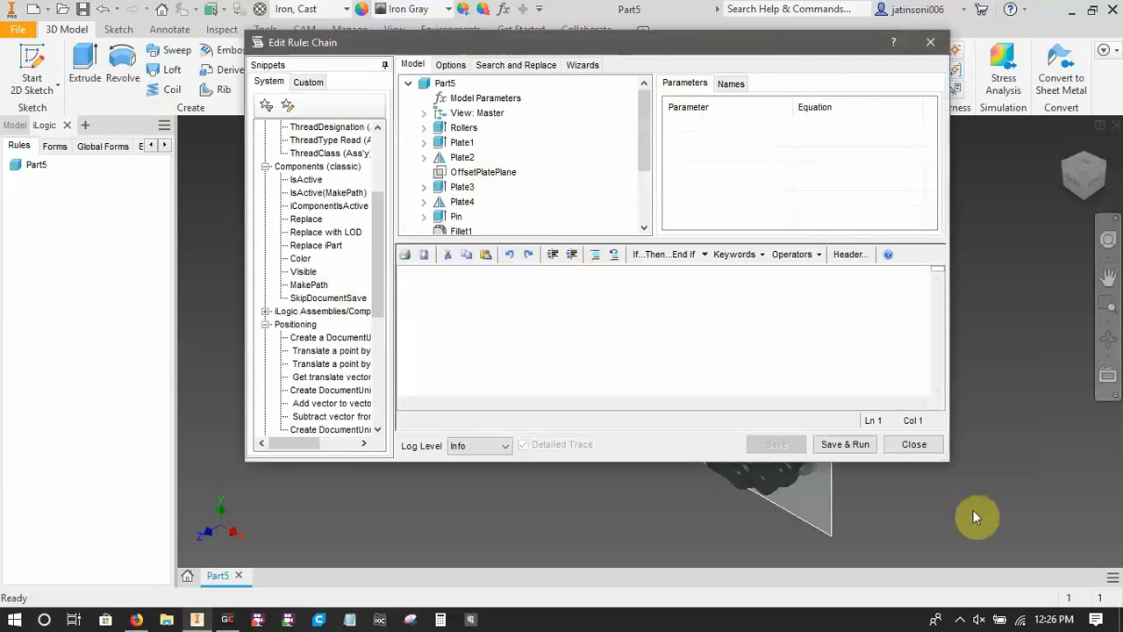
click(915, 445)
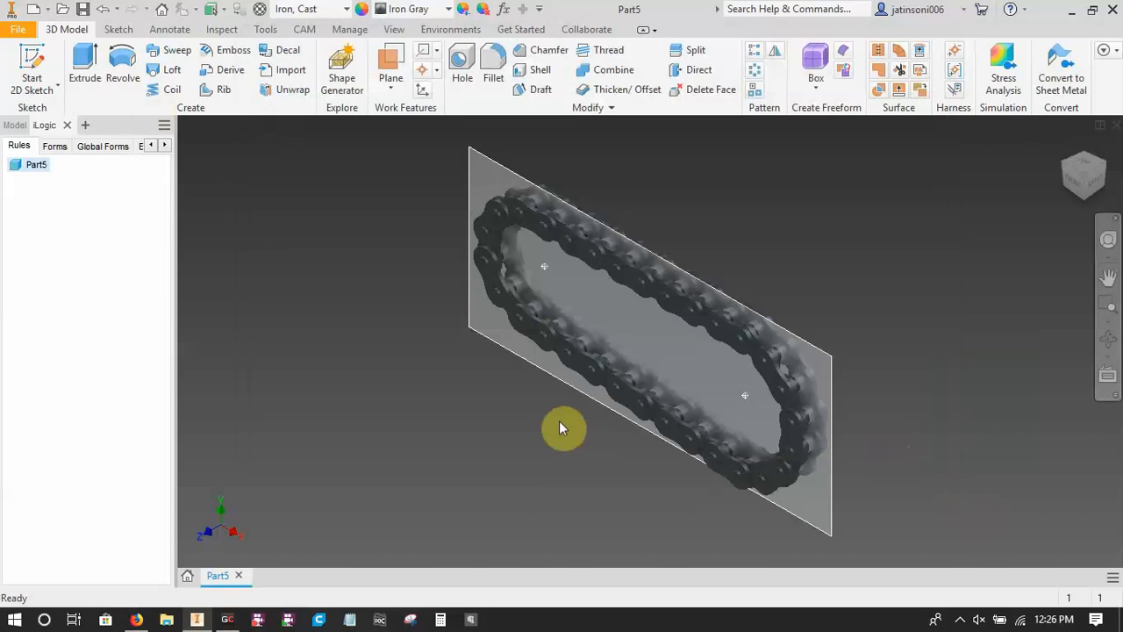
Try to add a numeric user parameter named Big Sprocket Teeth to the part's parameters.
click(503, 9)
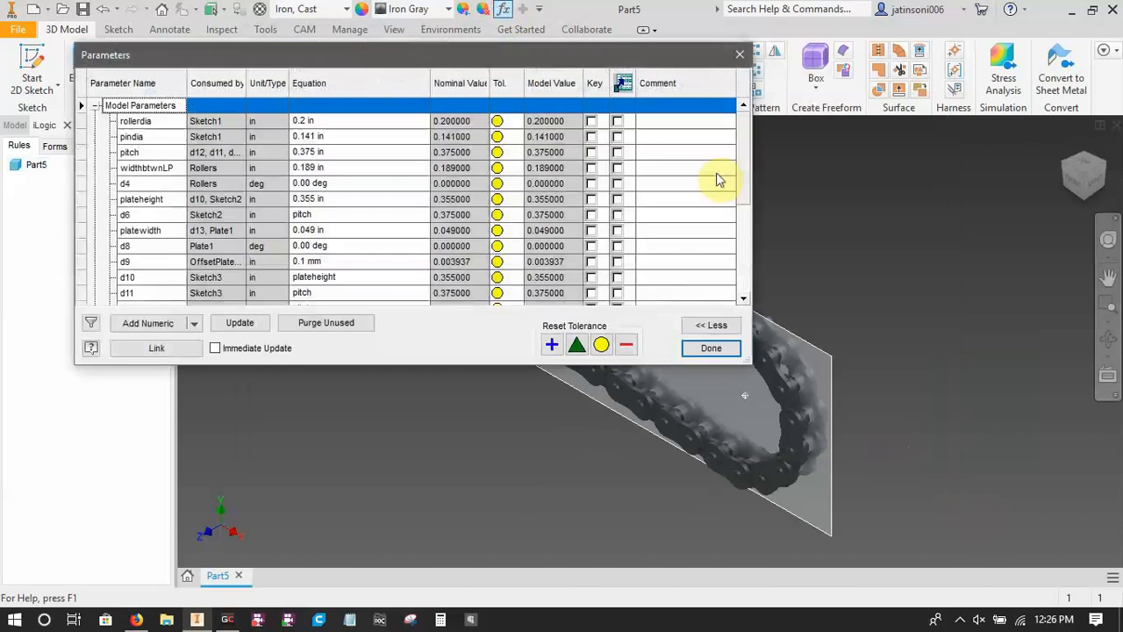
drag(741, 158, 755, 294)
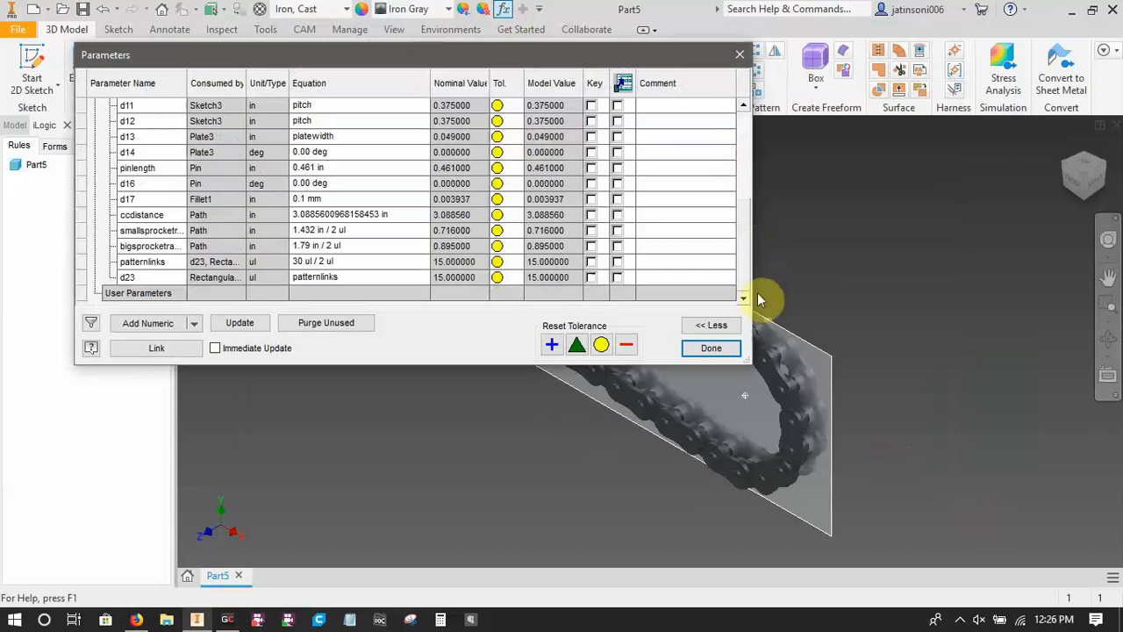
click(181, 325)
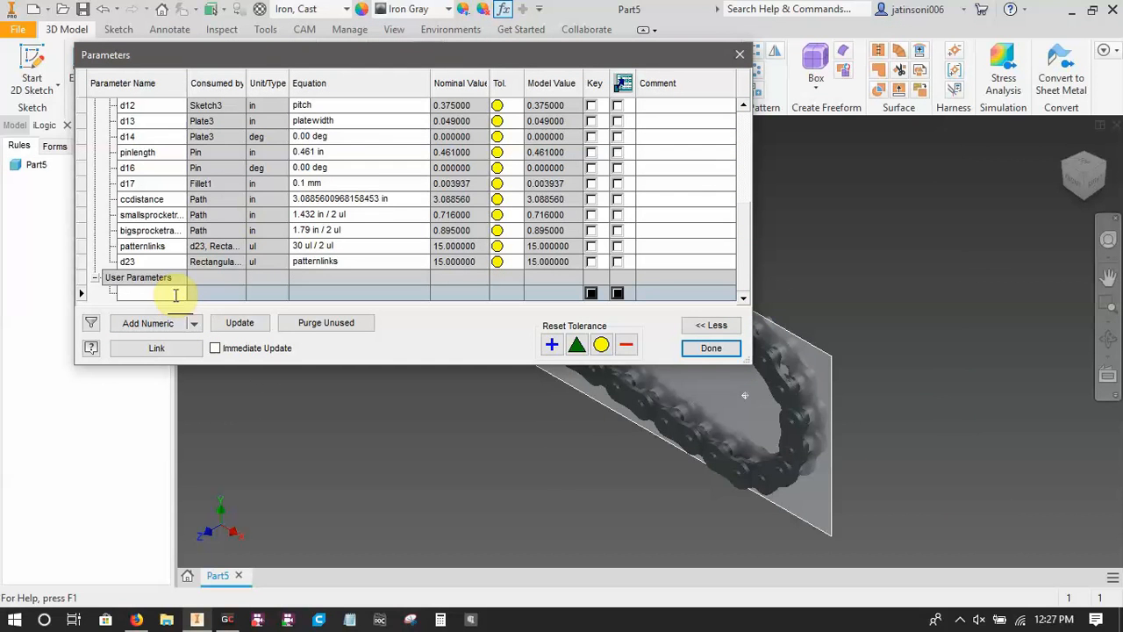
text(Big Sp)
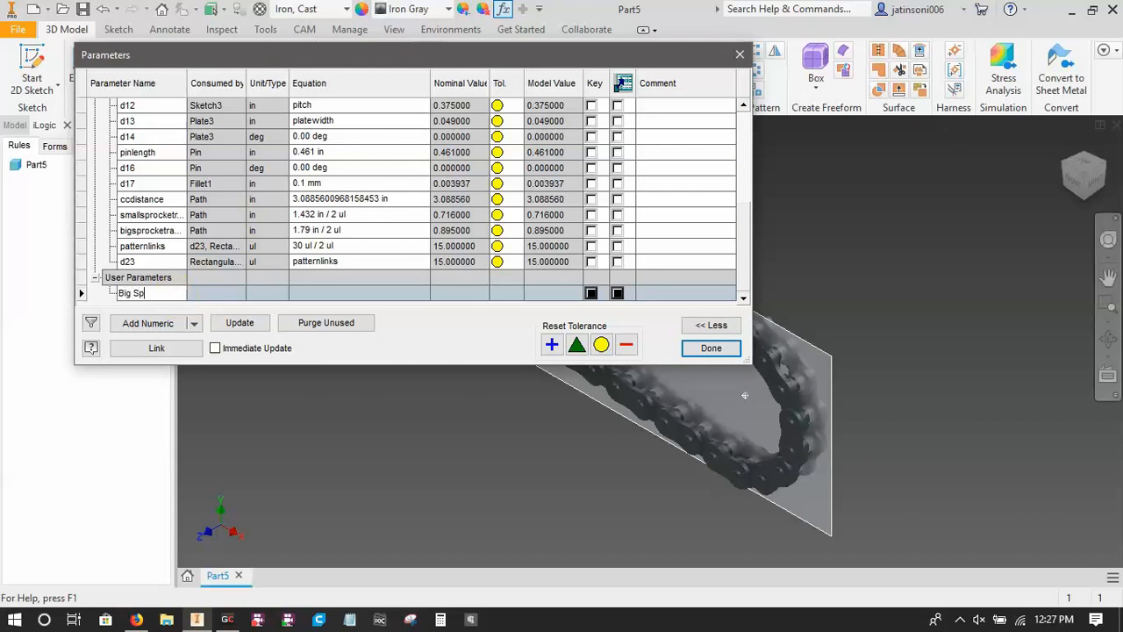
text(rocket Teeth)
click(217, 293)
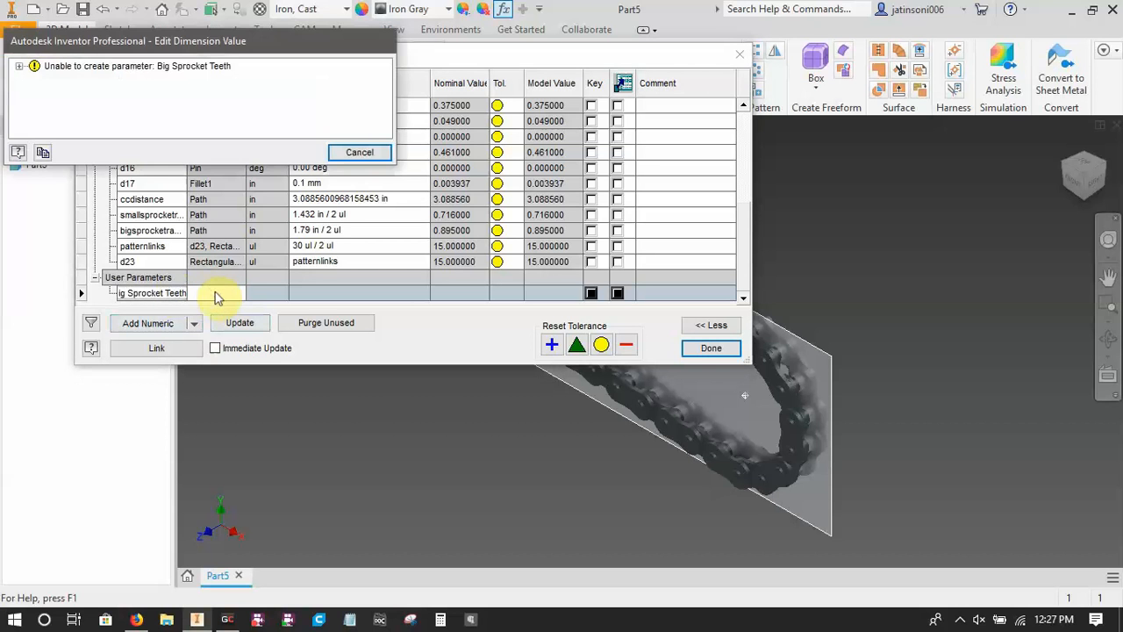
click(359, 152)
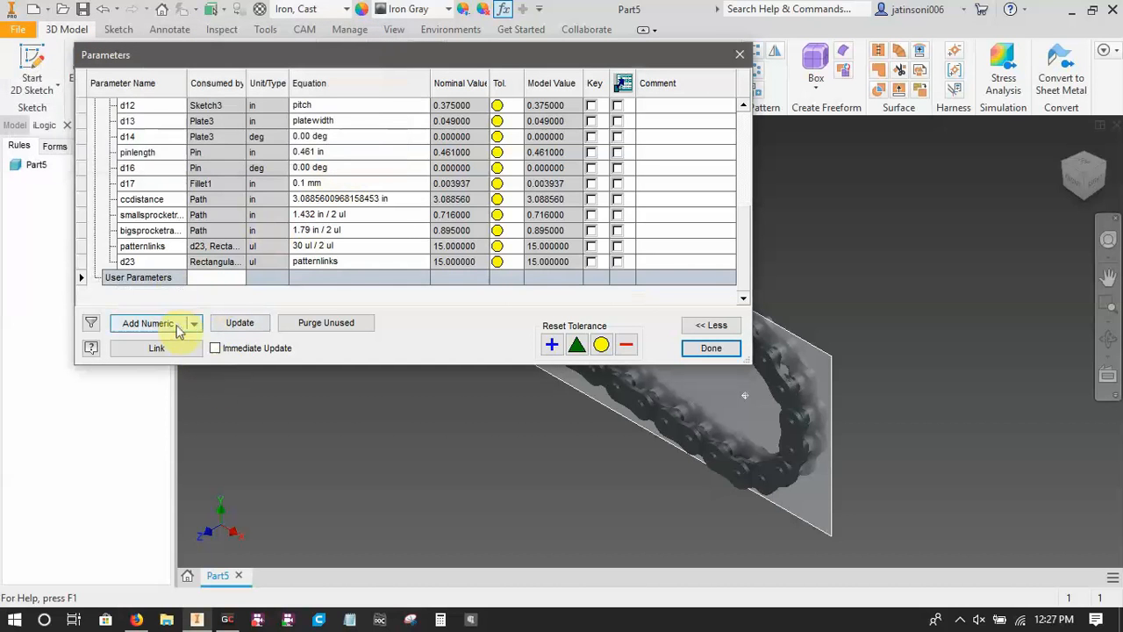
Add a numeric user parameter named BigSprocketTeeth, written without spaces.
click(192, 325)
click(156, 343)
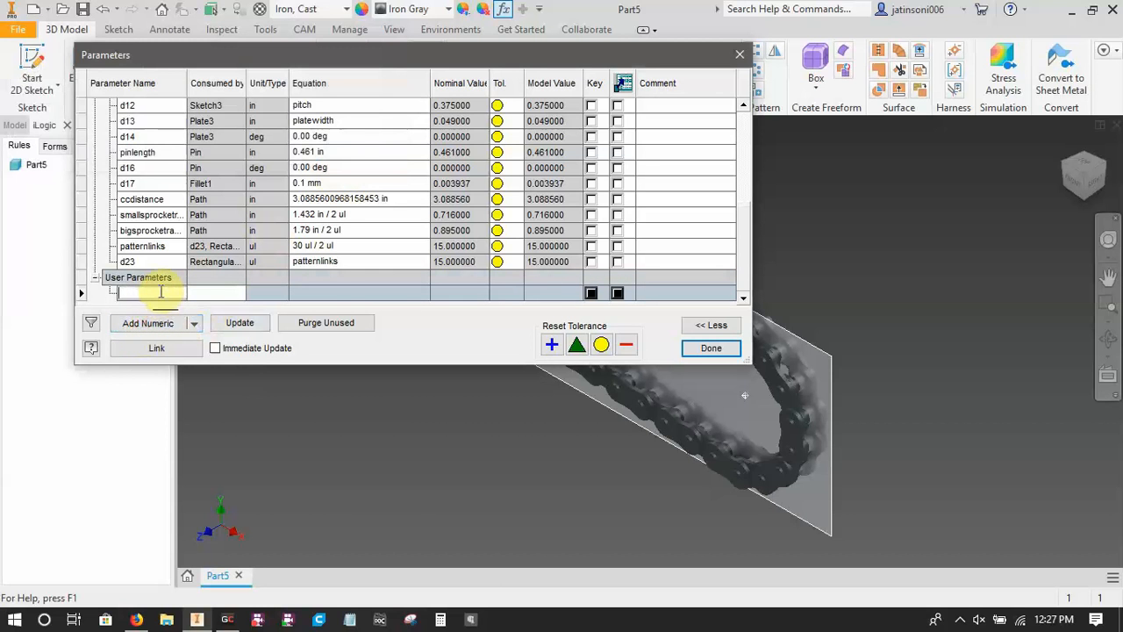
text(BigSprocketTeet)
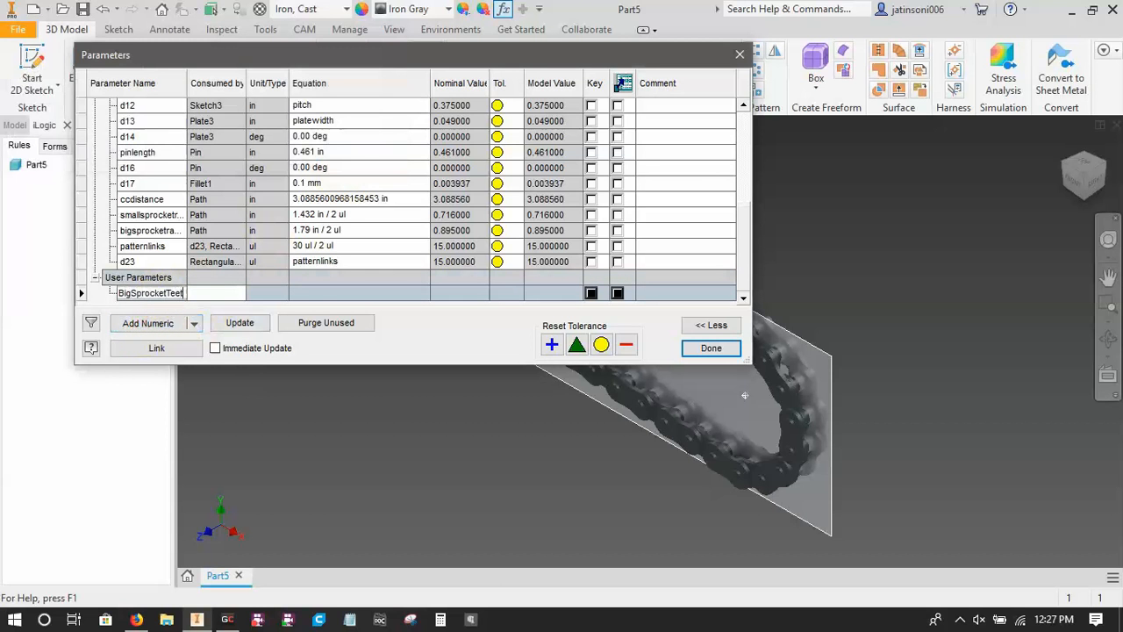
text(h)
key(Return)
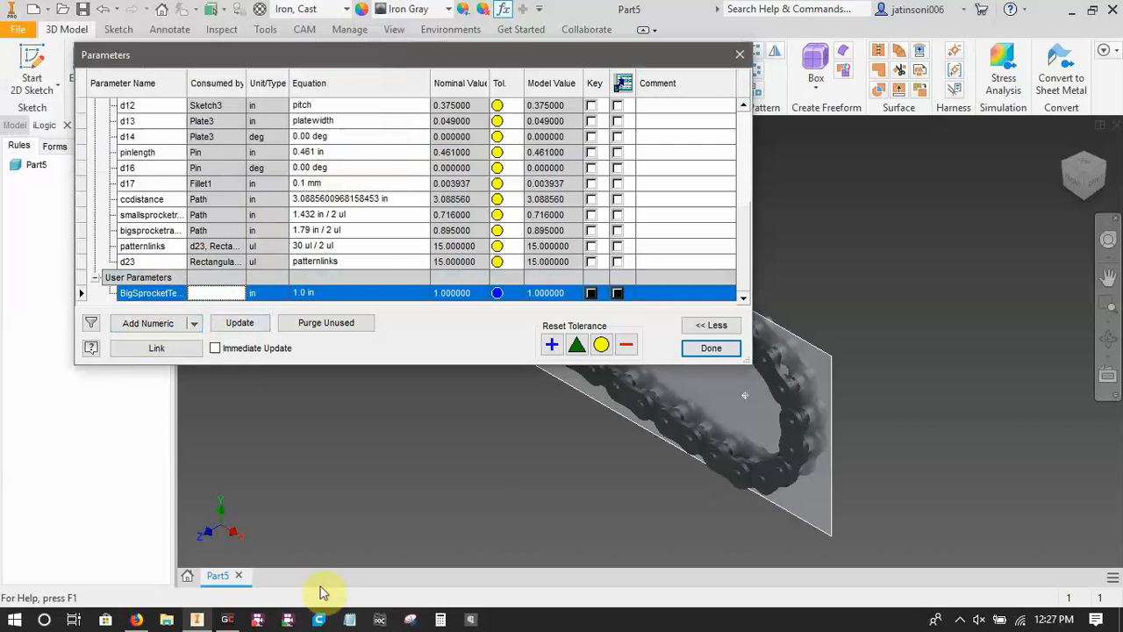
Set the unit type of the BigSprocketTeeth parameter to Unitless (ul).
click(251, 295)
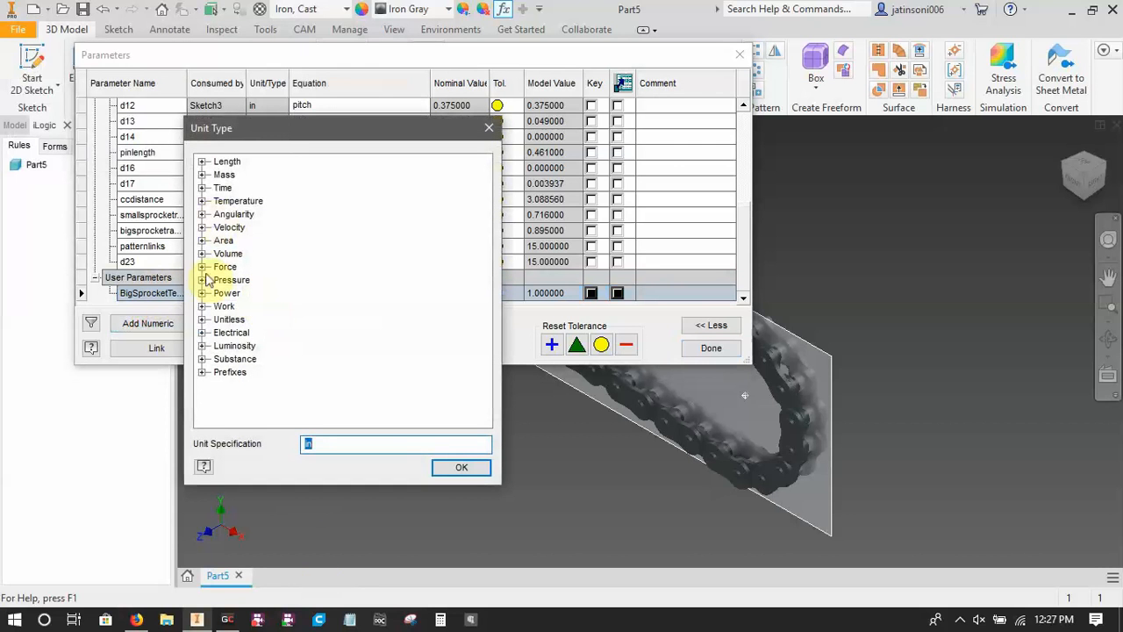
click(202, 319)
click(252, 331)
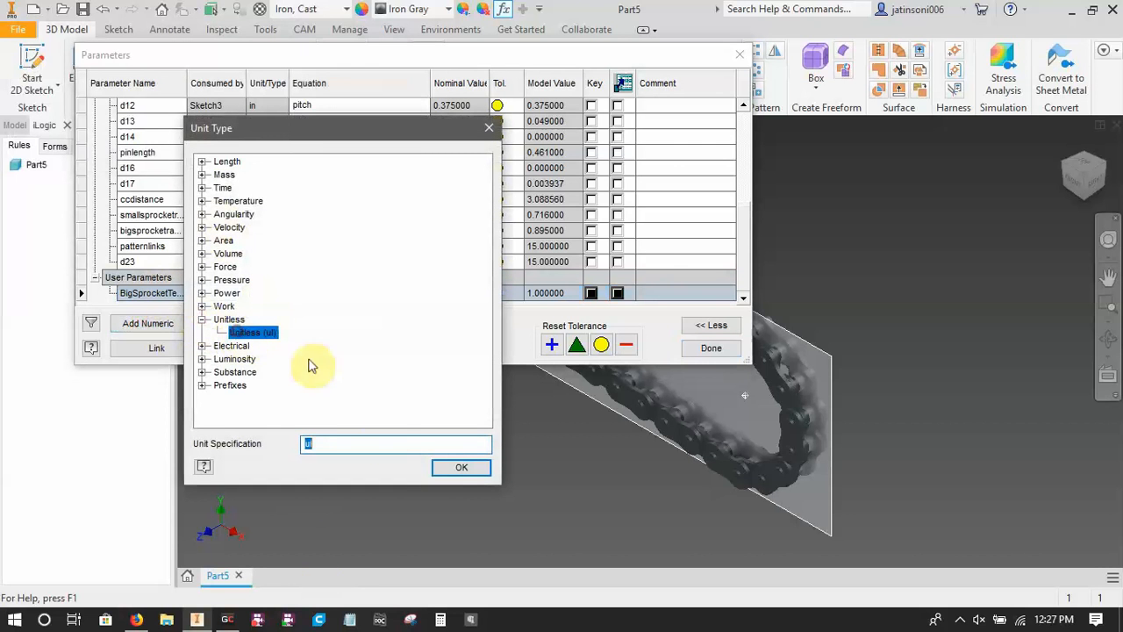
click(460, 468)
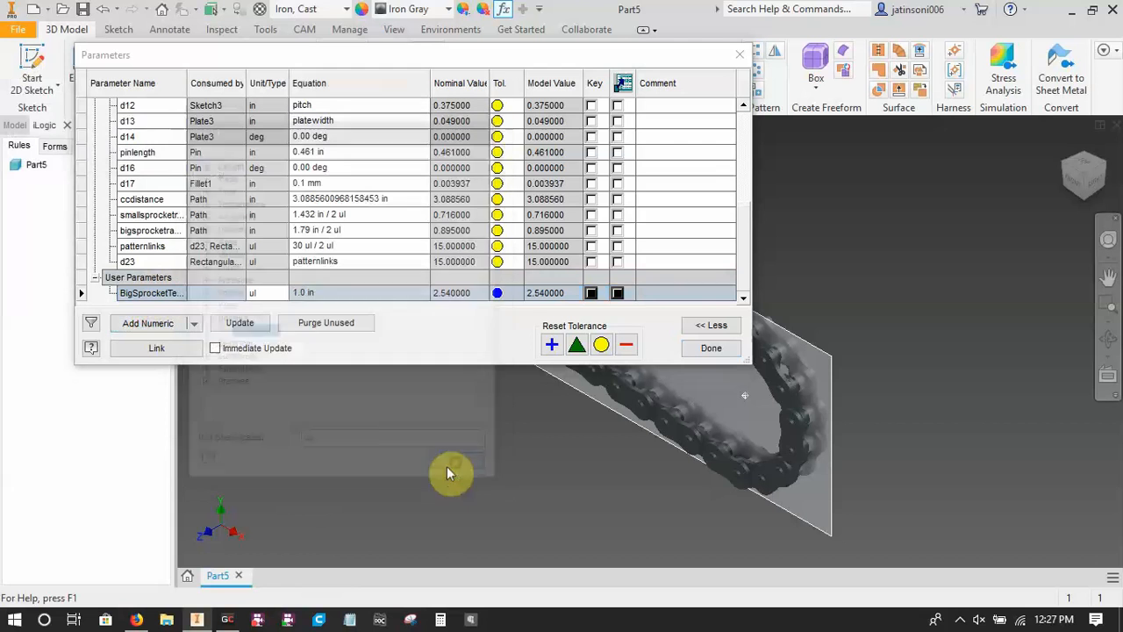
Set the value of the BigSprocketTeeth user parameter to 15.
click(328, 294)
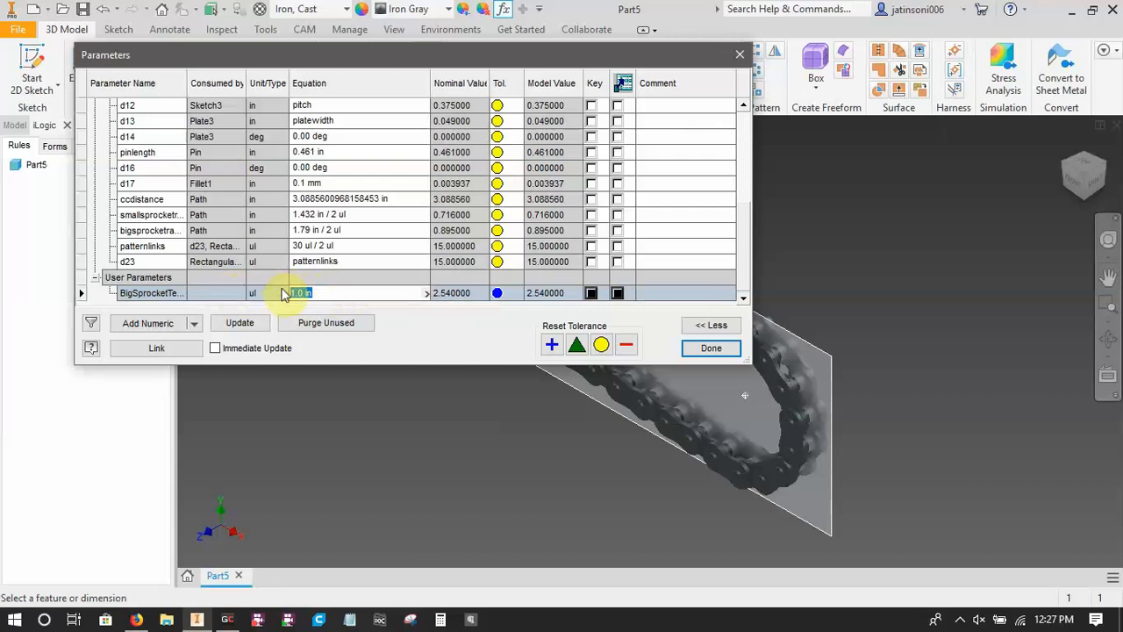
text(12)
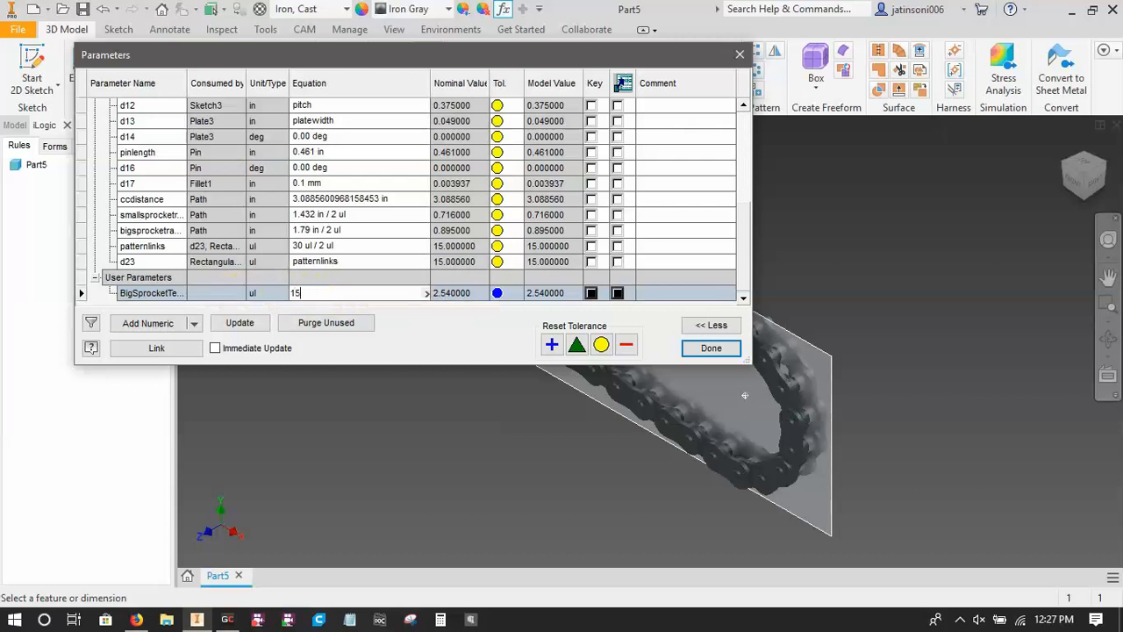
click(282, 293)
click(220, 276)
Add a numeric user parameter named SmallSprocketTeeth.
click(164, 326)
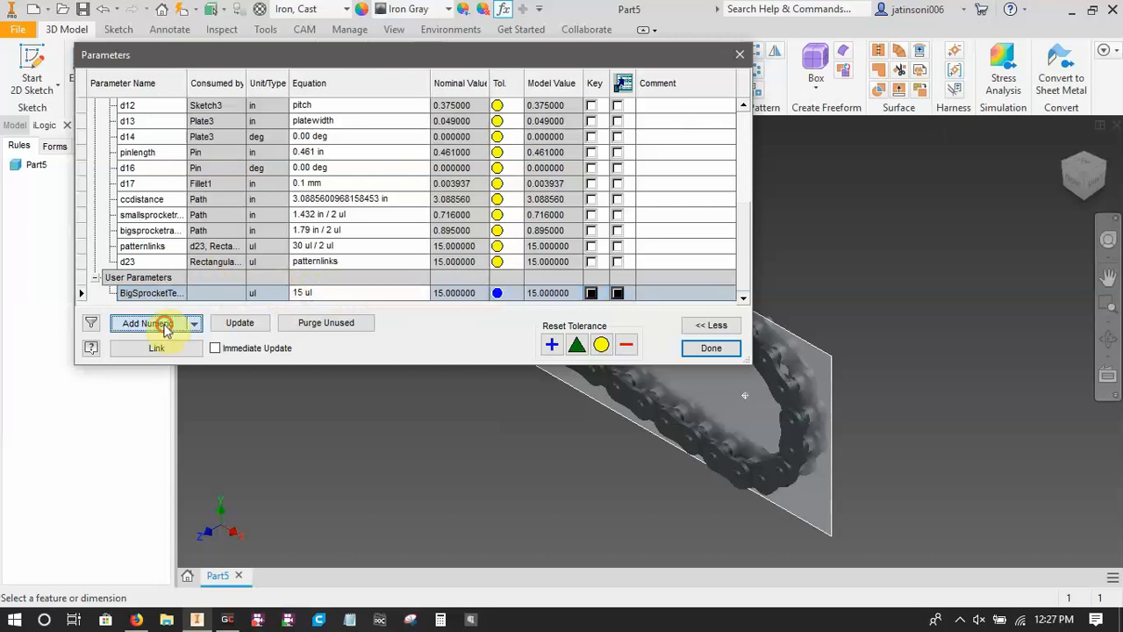
text(Small)
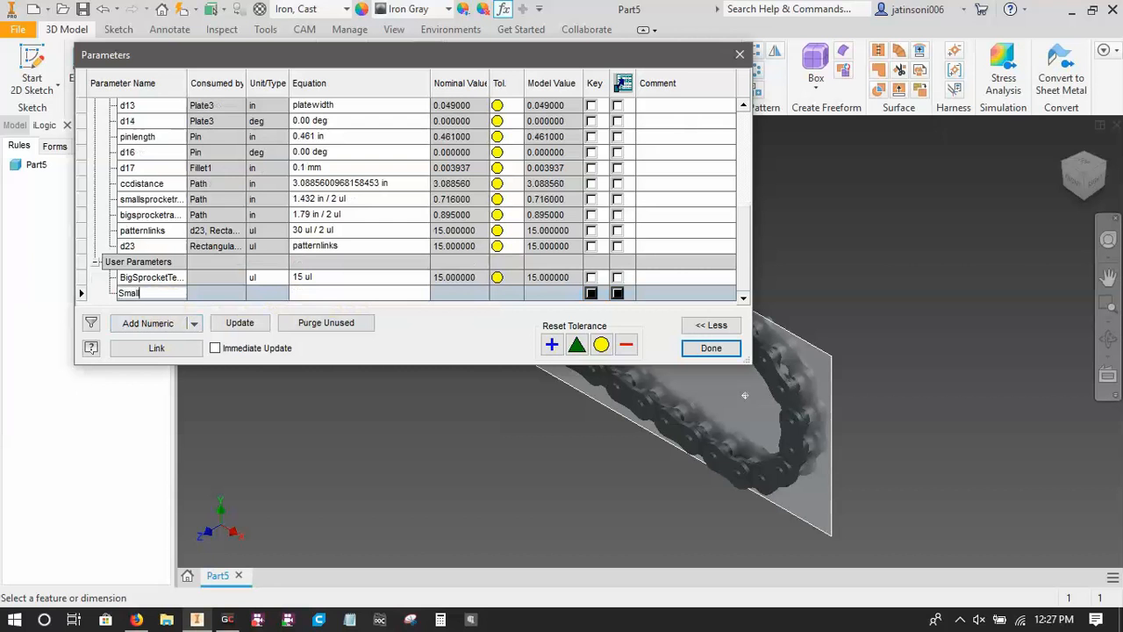
text(SprocketTeeth)
key(Return)
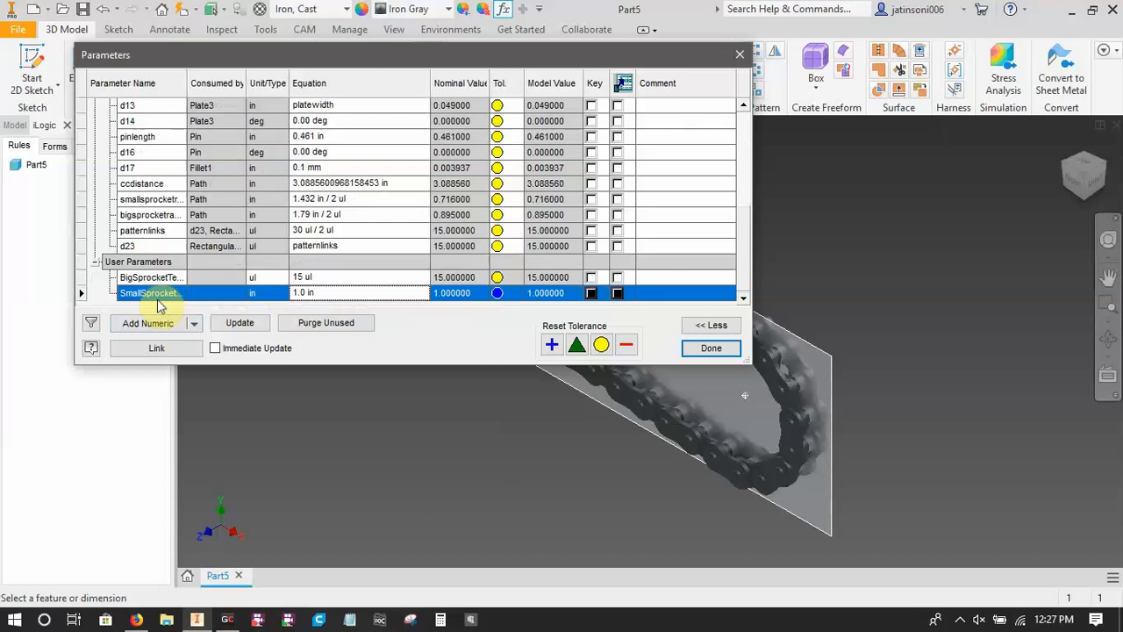
Set the SmallSprocketTeeth parameter's unit type to Unitless (ul) and its value to 12.
click(252, 293)
click(202, 319)
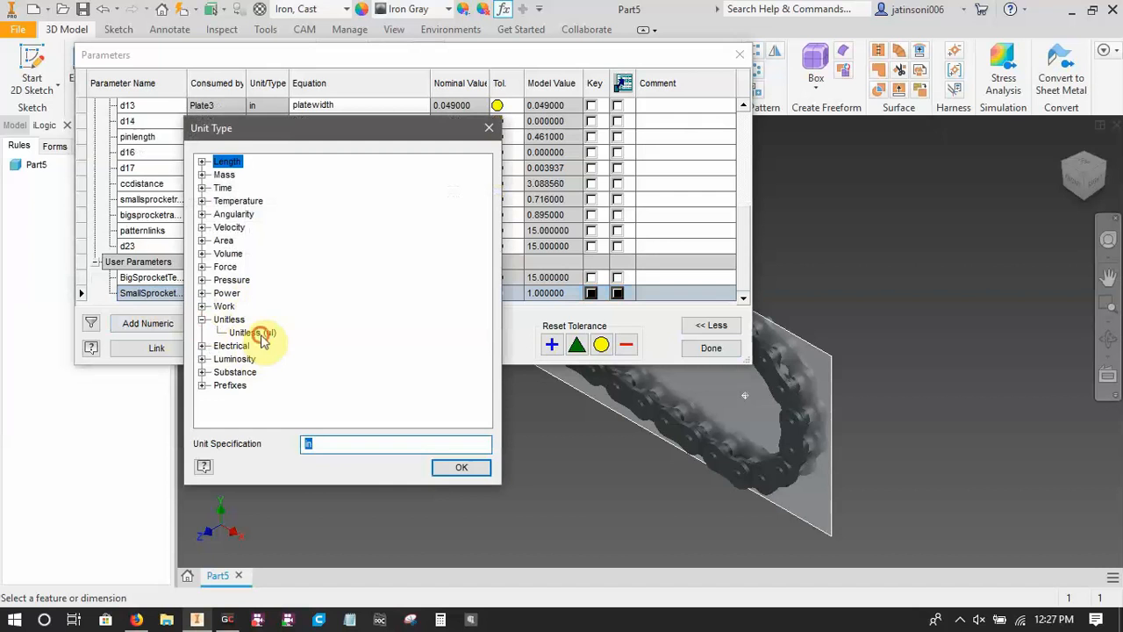
click(253, 332)
click(459, 469)
click(338, 292)
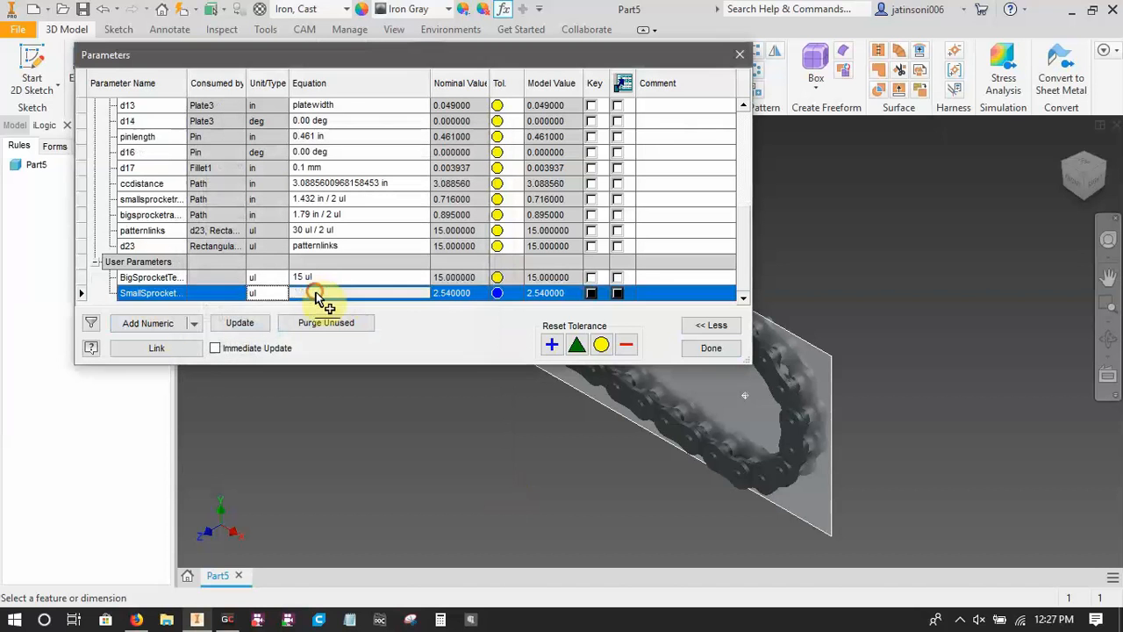
text(21)
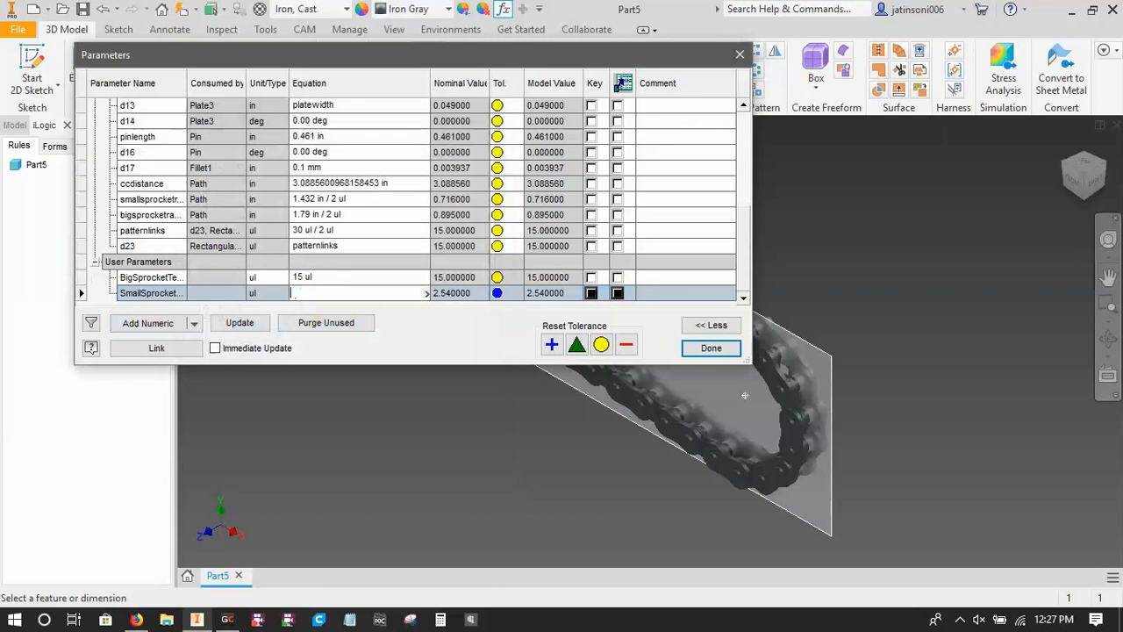
text(12)
key(Return)
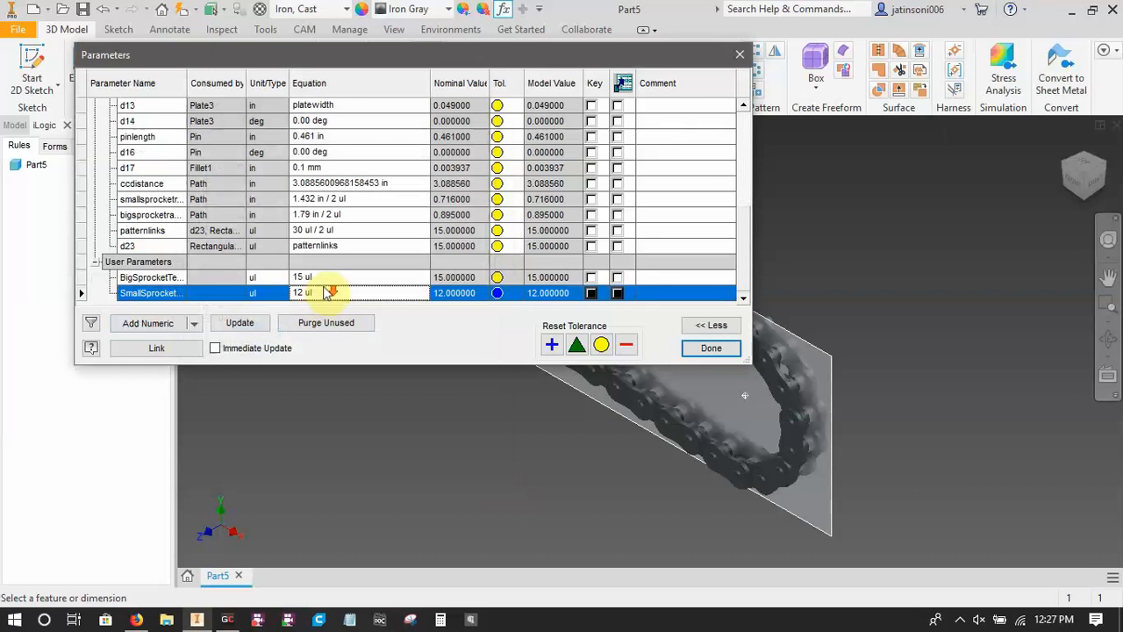
Add a numeric user parameter named Links.
click(158, 324)
text(L)
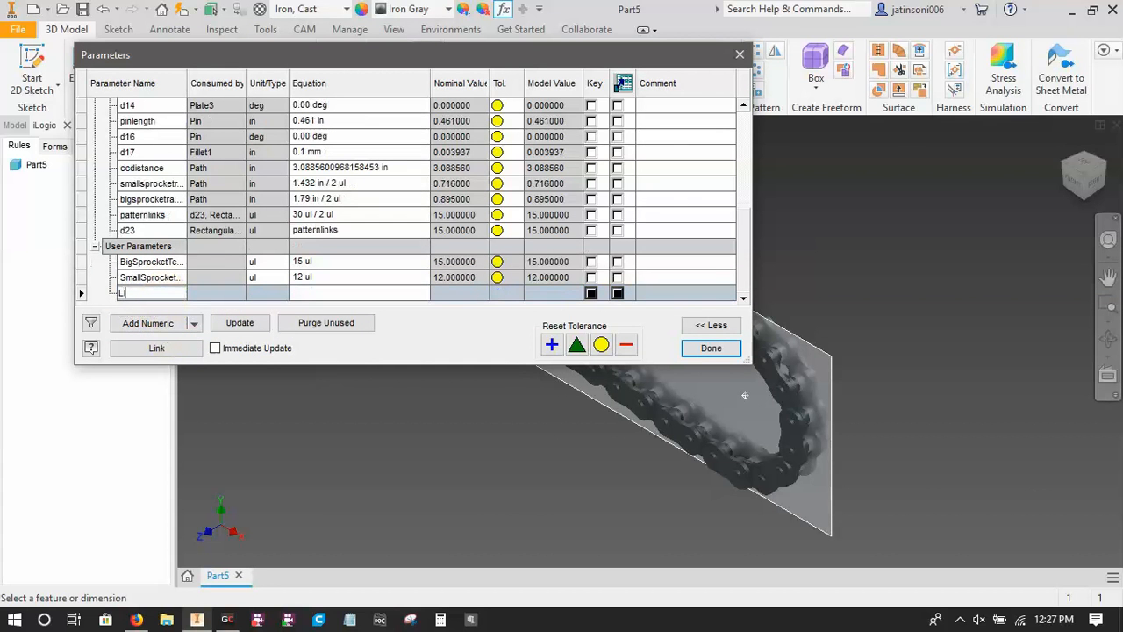
text(inks)
key(Return)
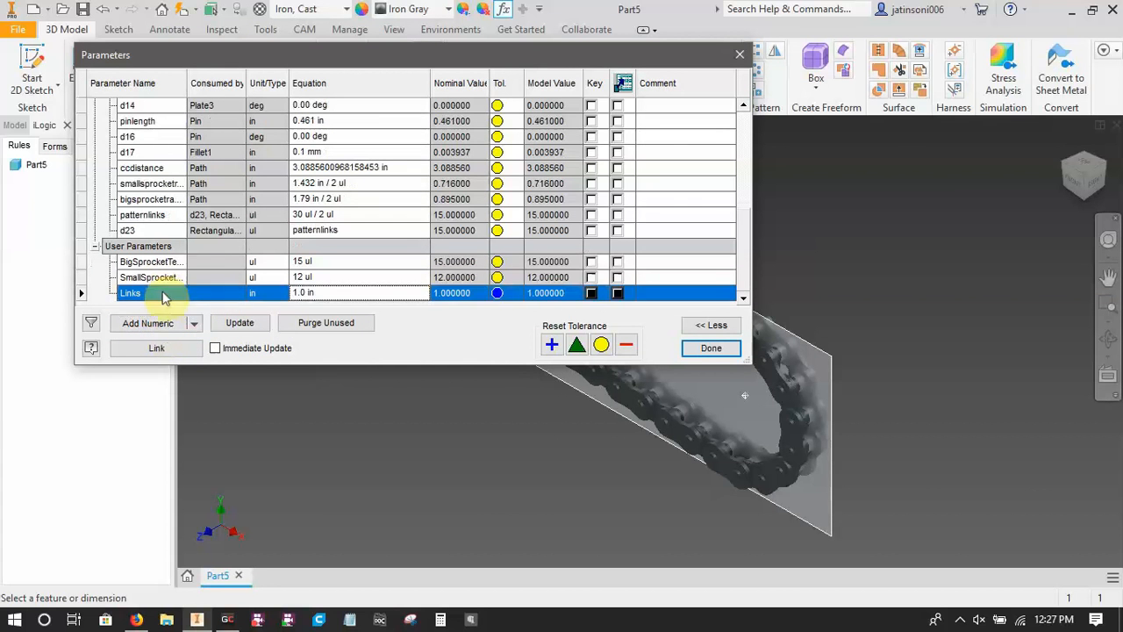
Set the Links parameter's unit type to Unitless (ul) and its value to 30.
click(265, 298)
click(203, 319)
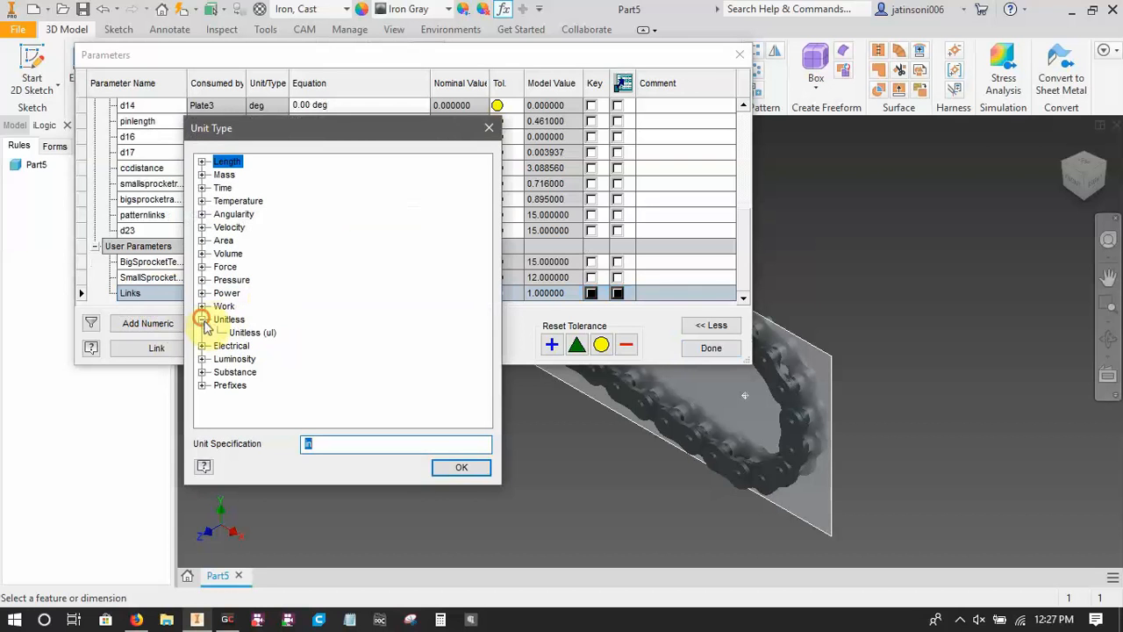
click(462, 466)
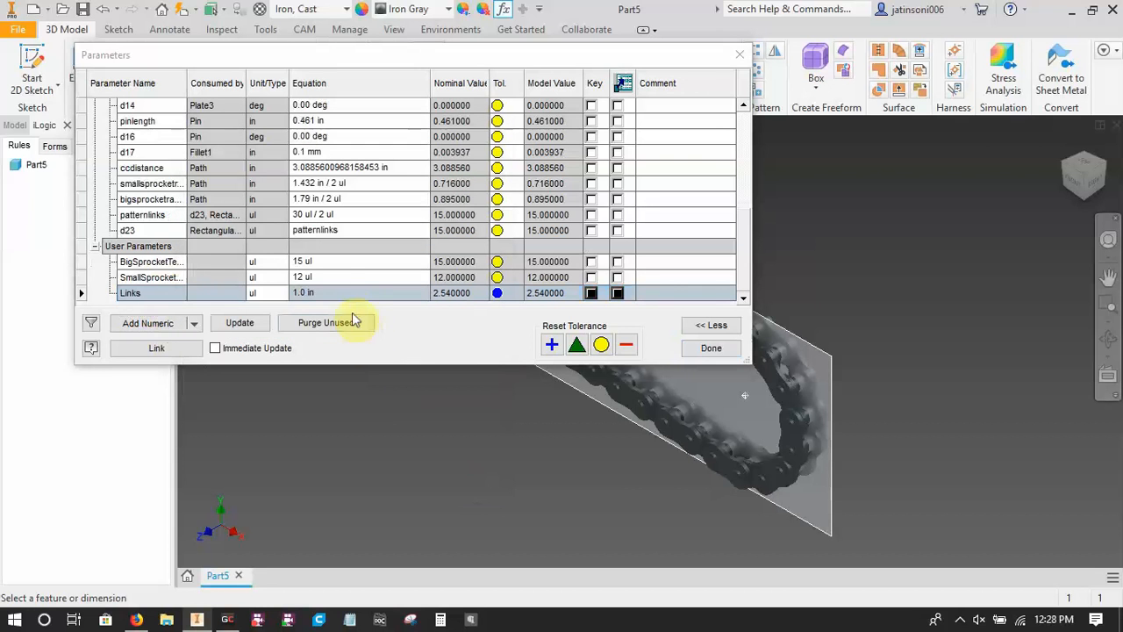
click(340, 289)
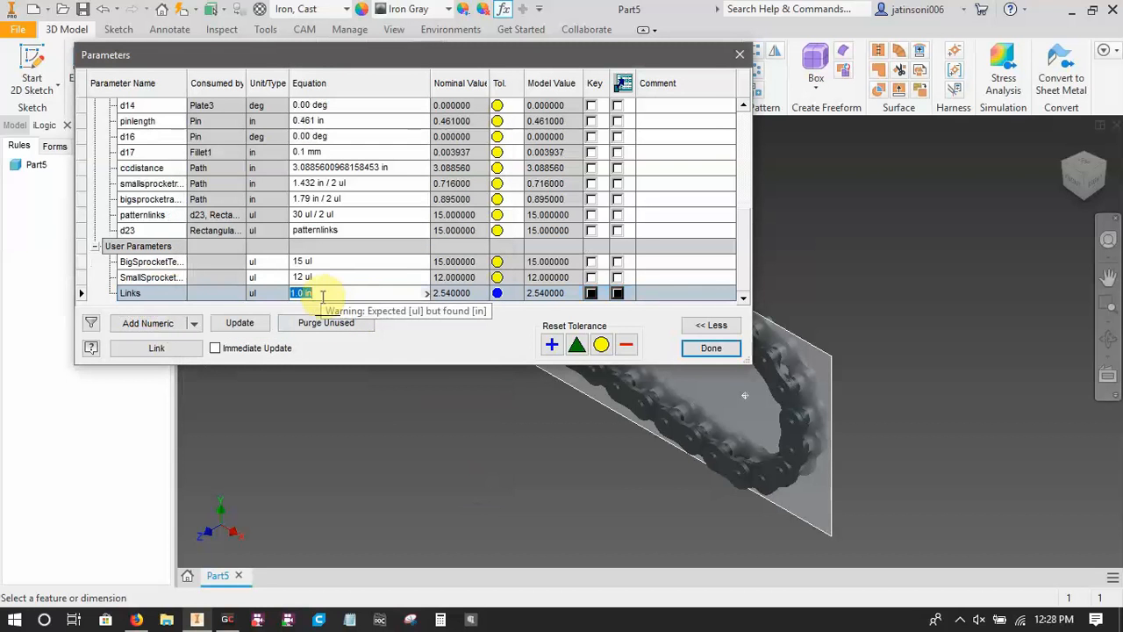
text(30)
key(Return)
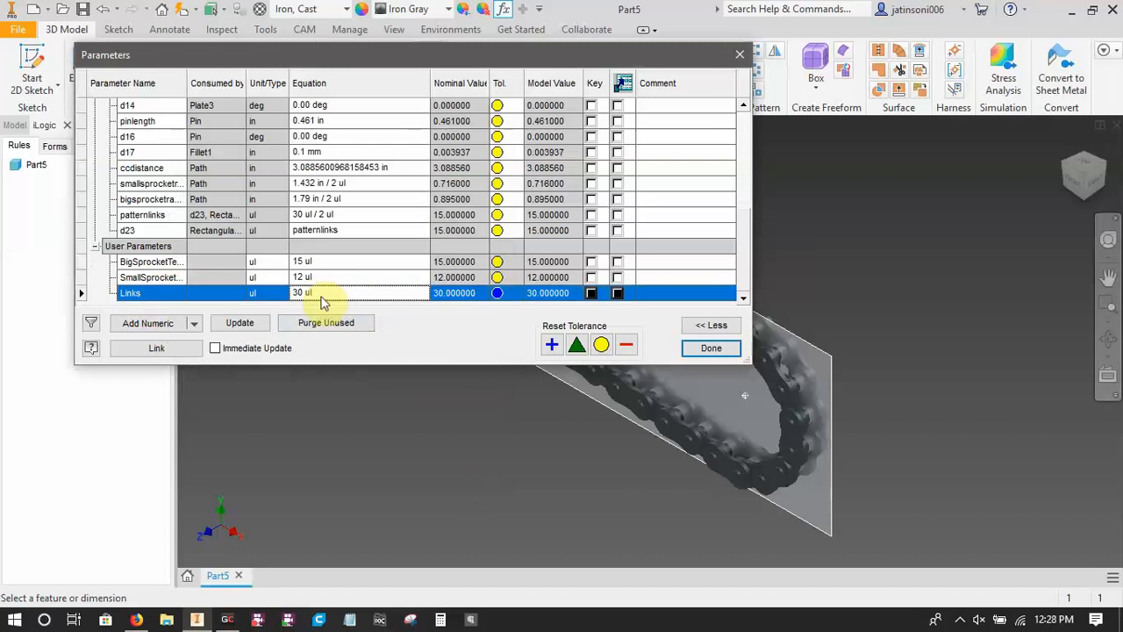
Add a text user parameter named ChainType.
click(193, 323)
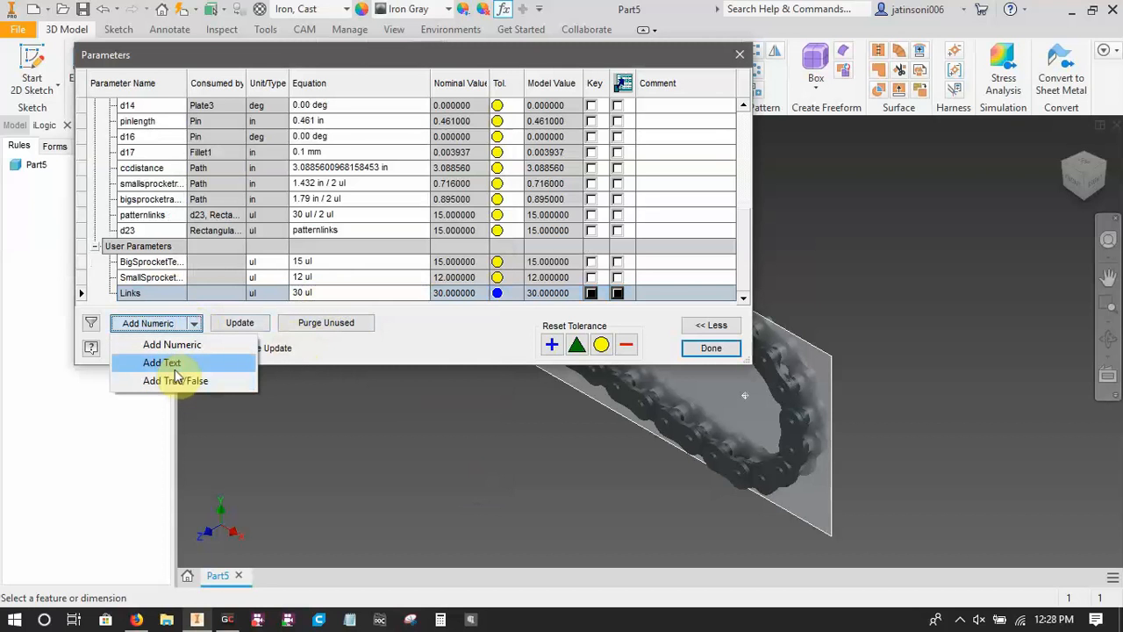
click(174, 363)
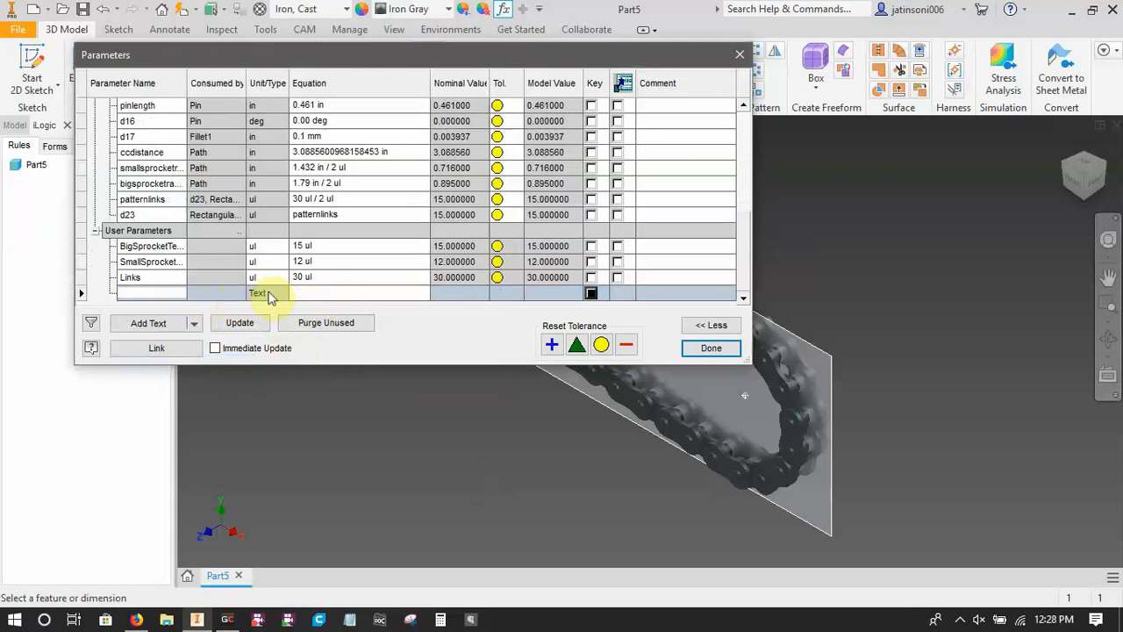
text(ChainType)
key(Return)
Make the ChainType parameter multi-value with the options 25 Chain and 35 Chain, and check its choices.
right_click(262, 295)
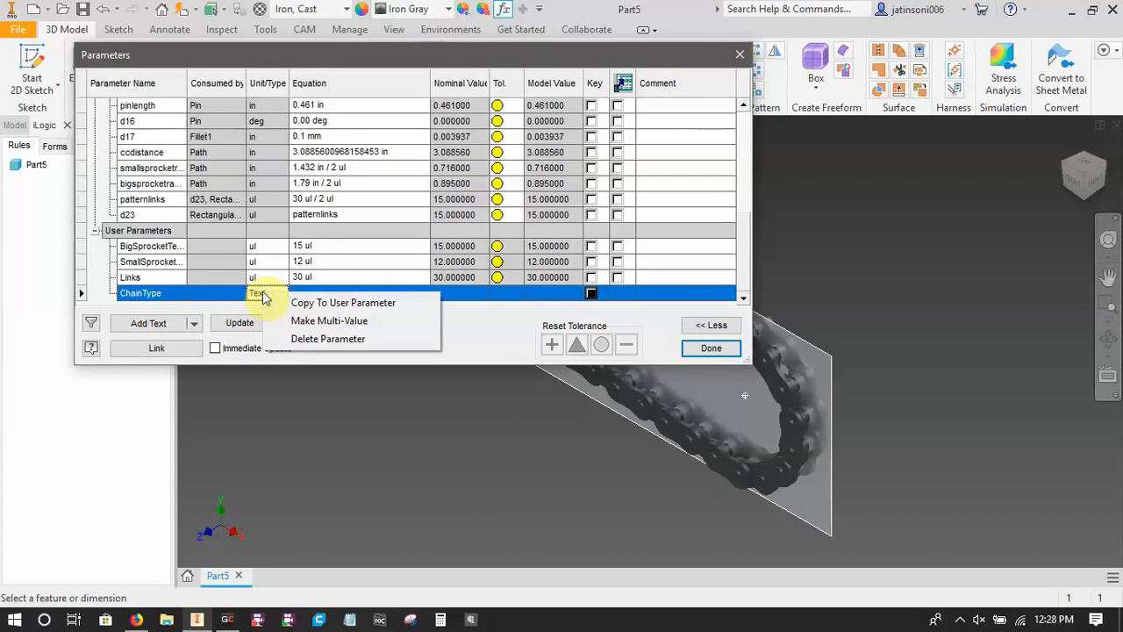
click(316, 320)
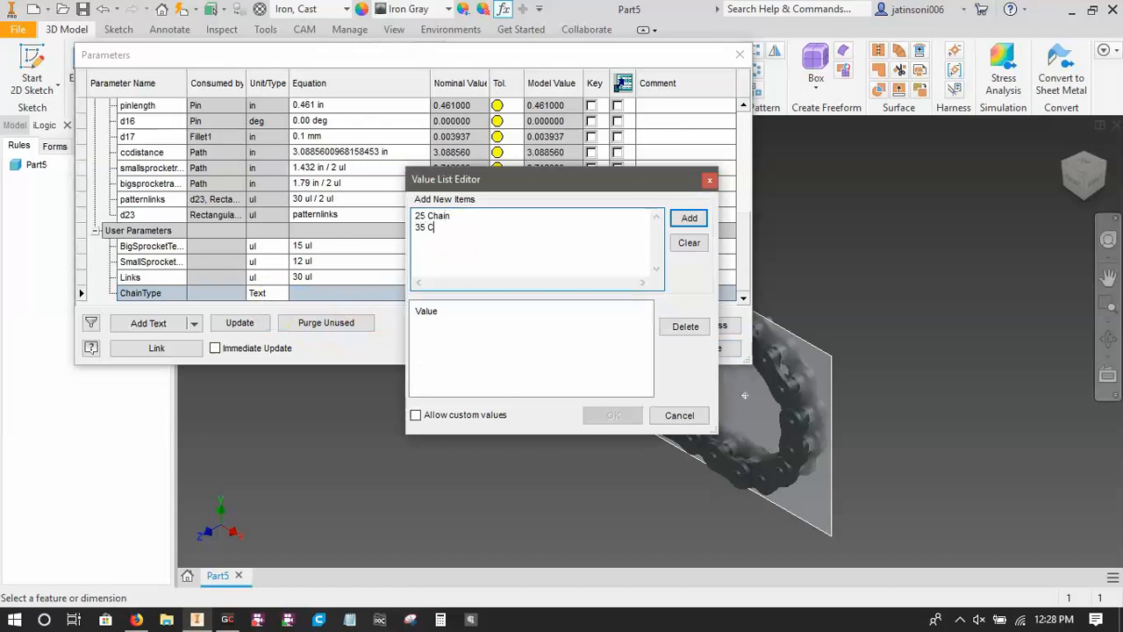
click(690, 220)
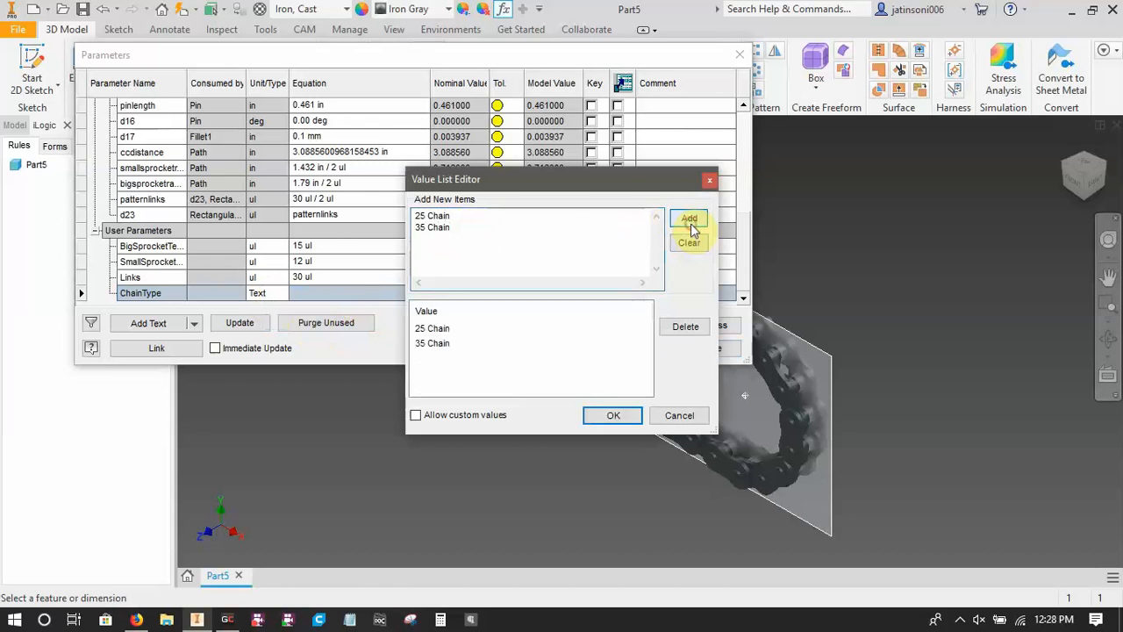
click(609, 414)
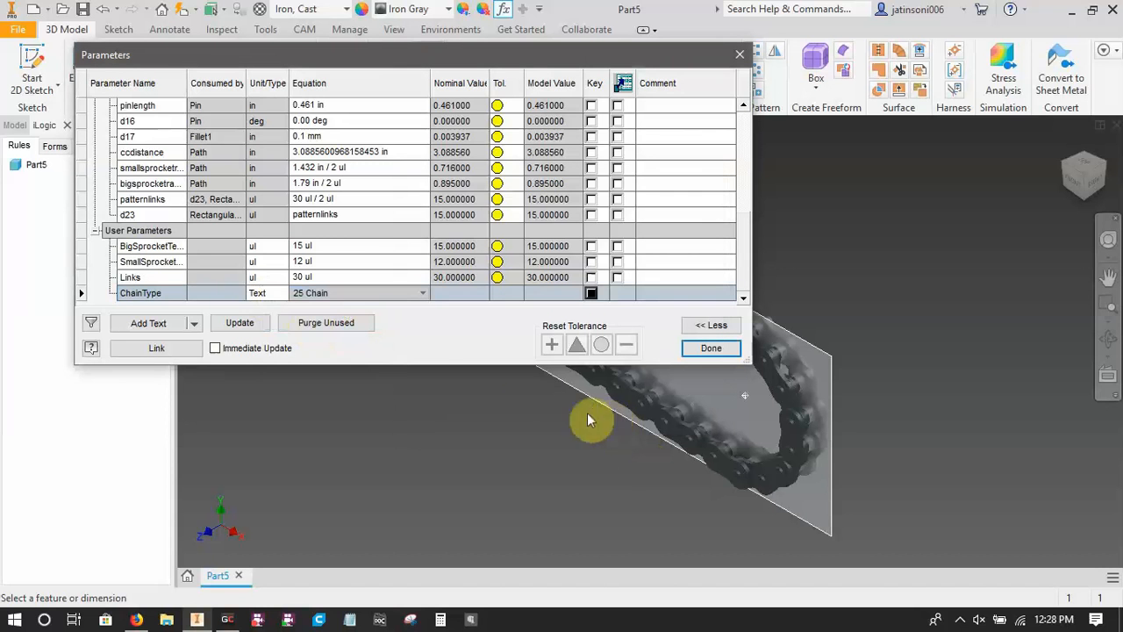
click(420, 295)
click(421, 294)
click(421, 295)
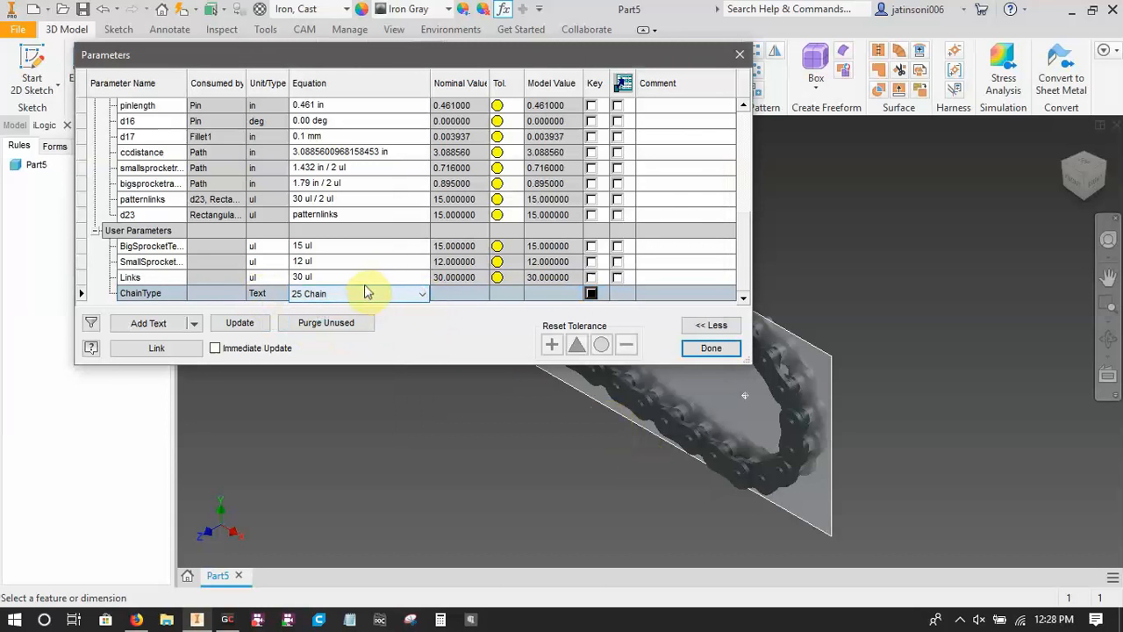
Add the comment "Number of teeth on big sprocket" to the BigSprocketTeeth parameter.
click(677, 251)
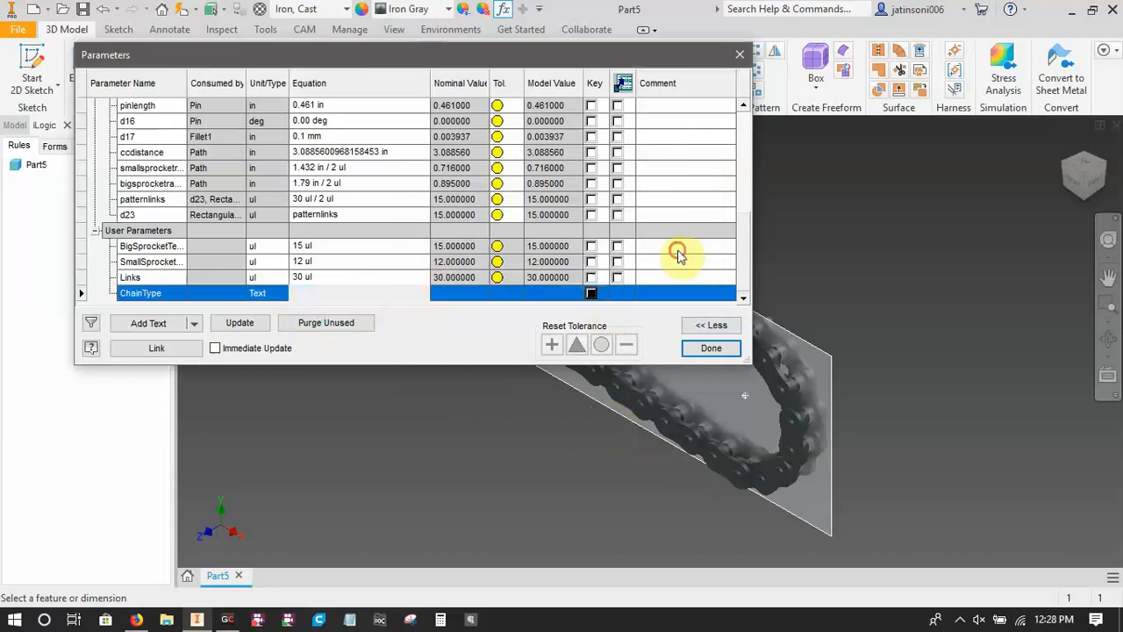
text(Number of teeth)
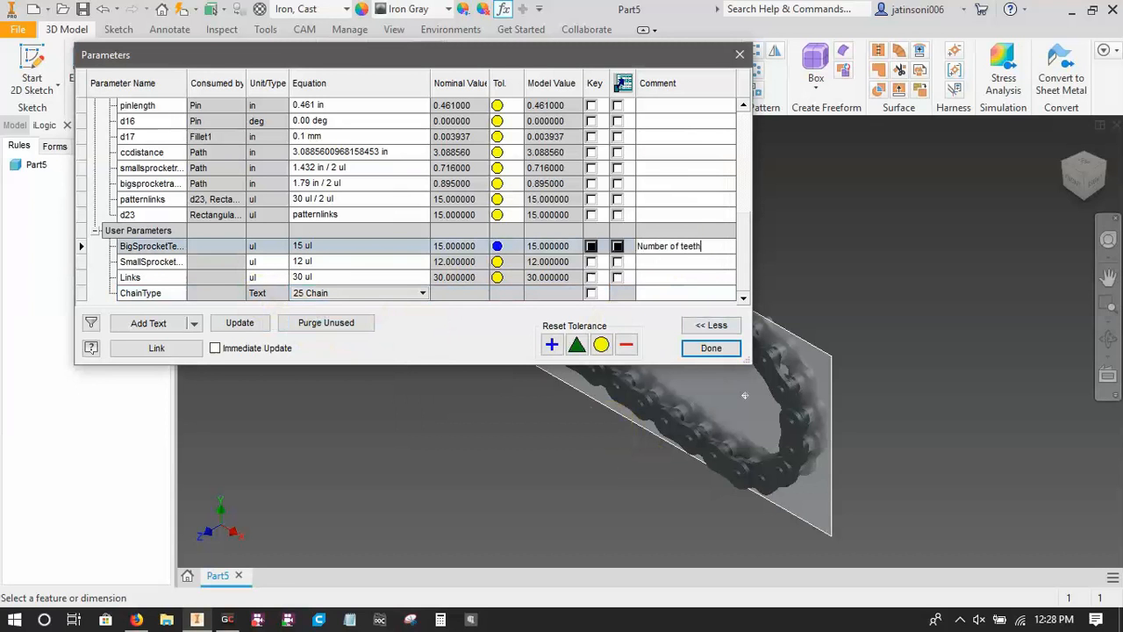
text( on big sprocket)
click(680, 256)
Add the comment "Number of teeth on small sprocket" to the SmallSprocketTeeth parameter.
click(681, 273)
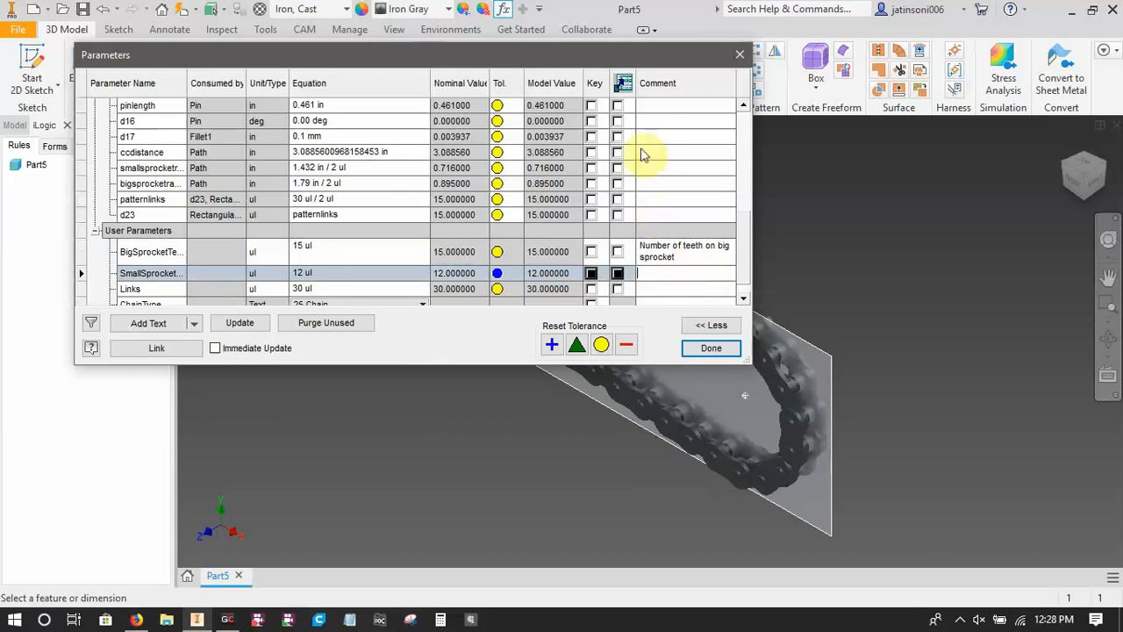
text(Number of te)
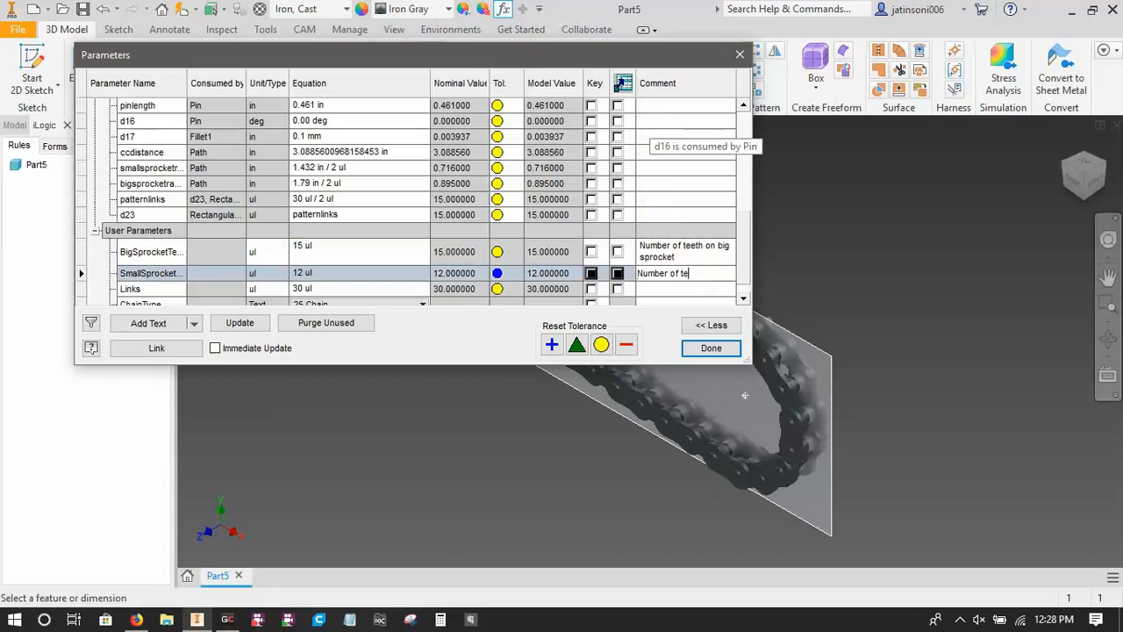
text(eth on small sprocket)
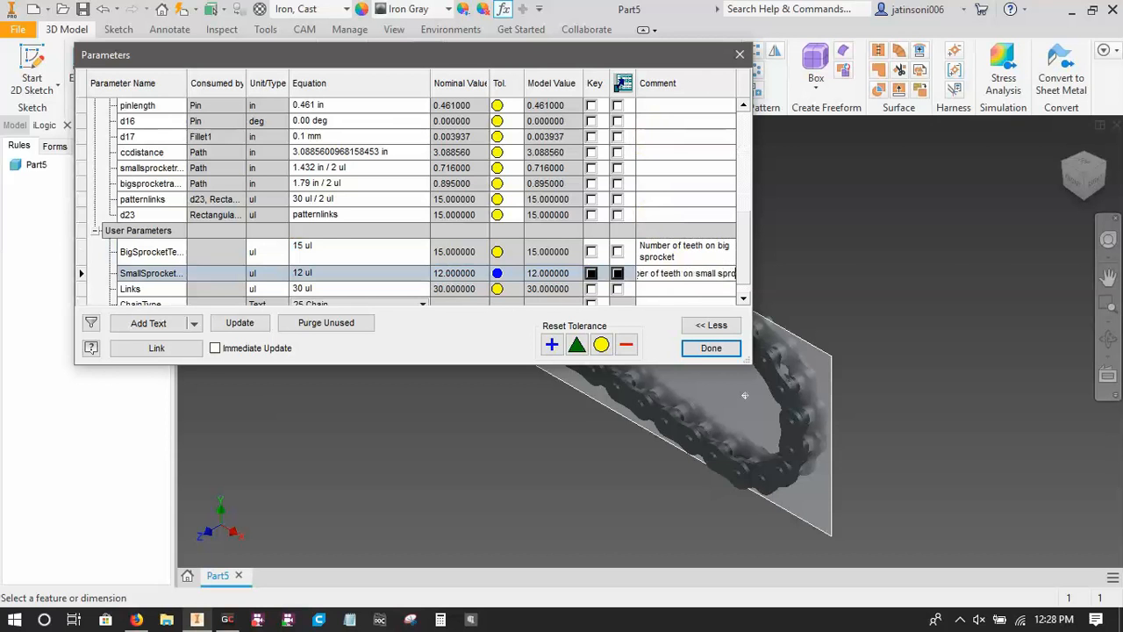
key(Return)
Add the comment "Number of links" to the Links parameter.
scroll(667, 176, down, 1)
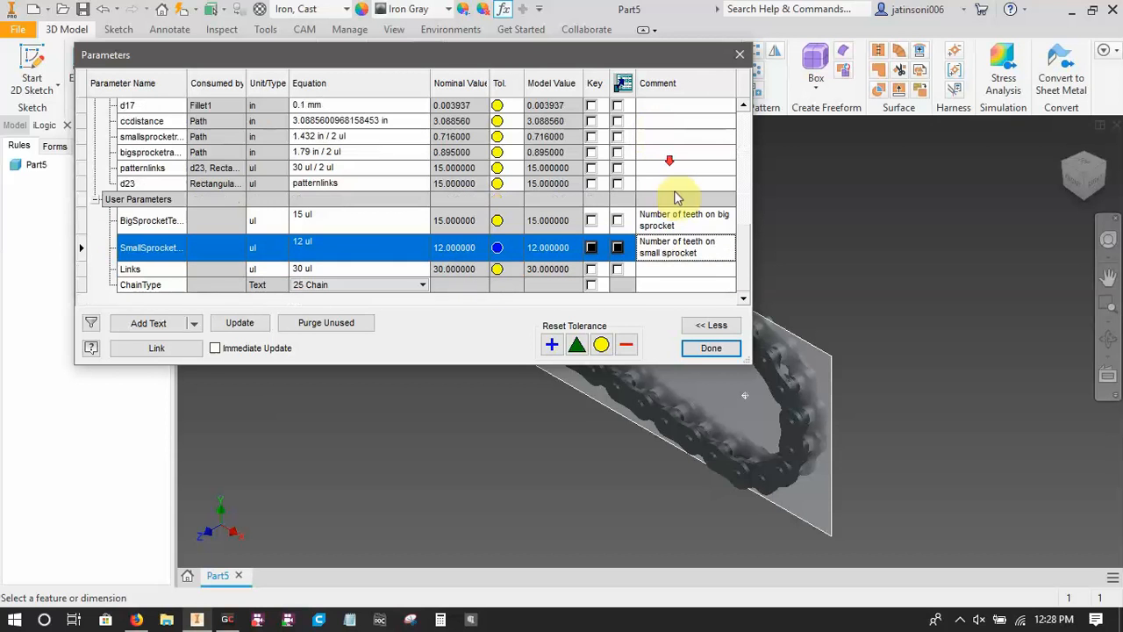
click(677, 268)
text(Number)
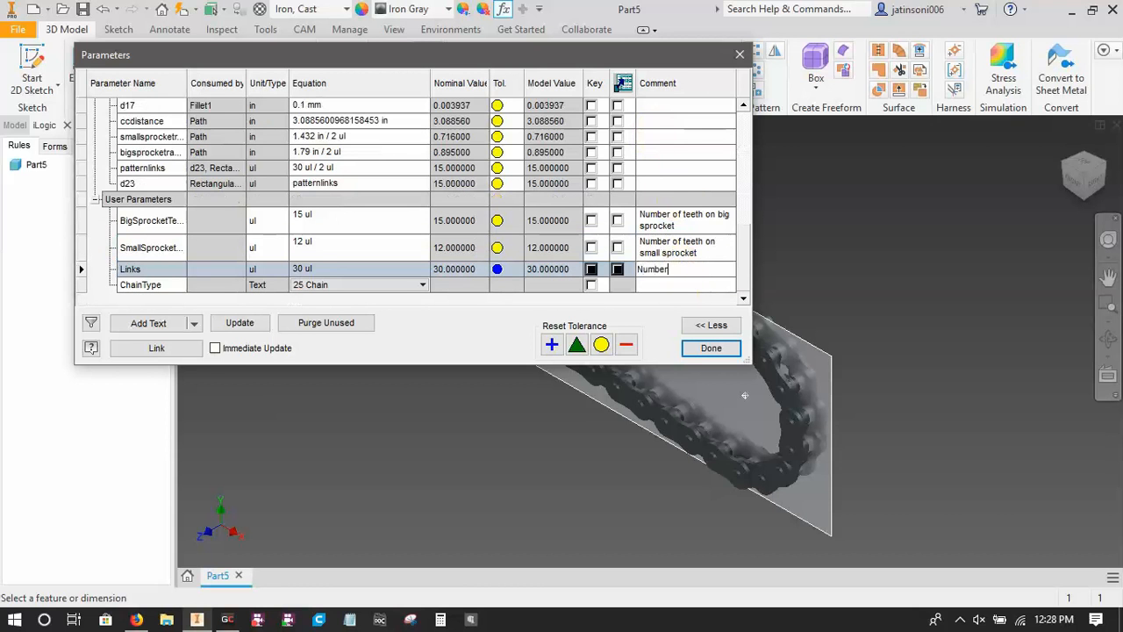
text( of links)
key(Return)
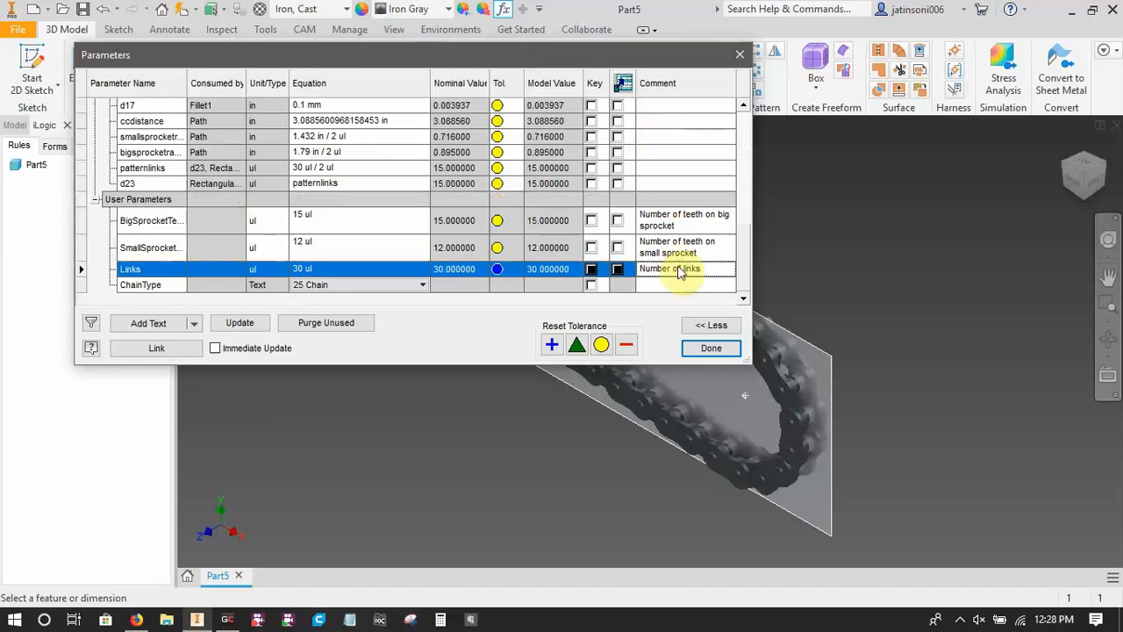
Add the comment "25 or 35 chain" to the ChainType parameter and finish editing the parameters.
click(663, 285)
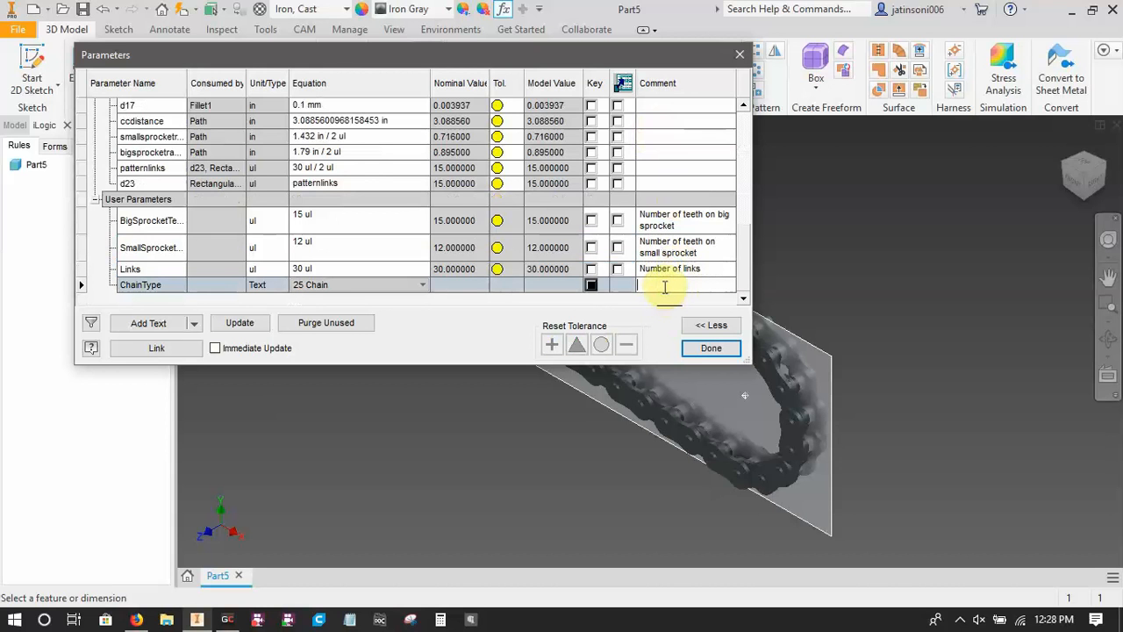
text(25 or 3)
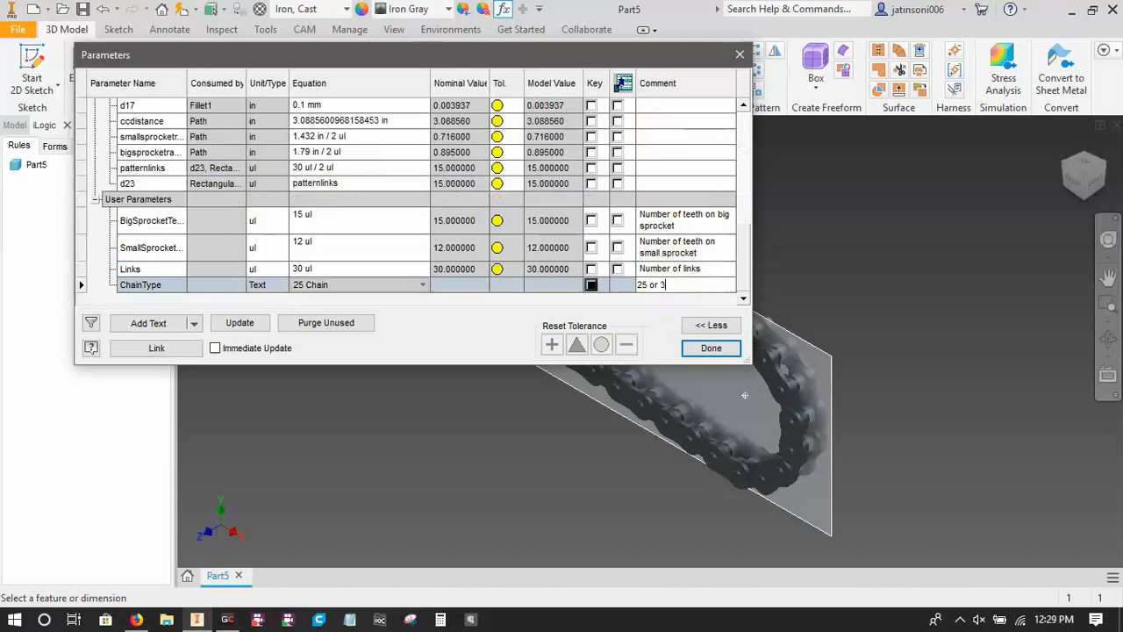
text(5 chain)
key(Return)
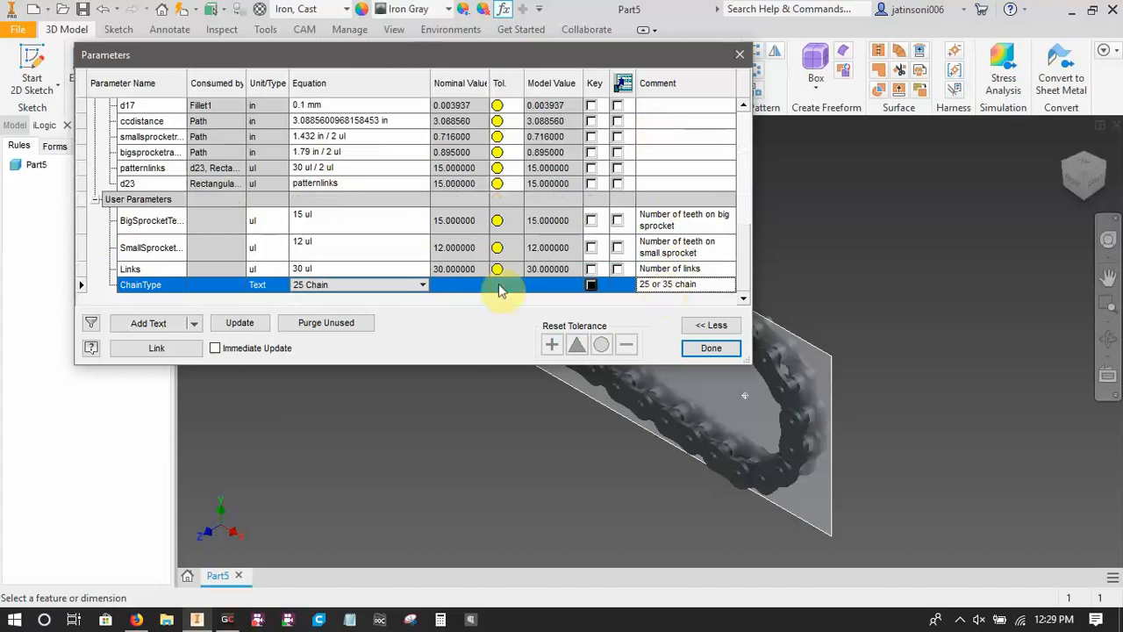
click(710, 348)
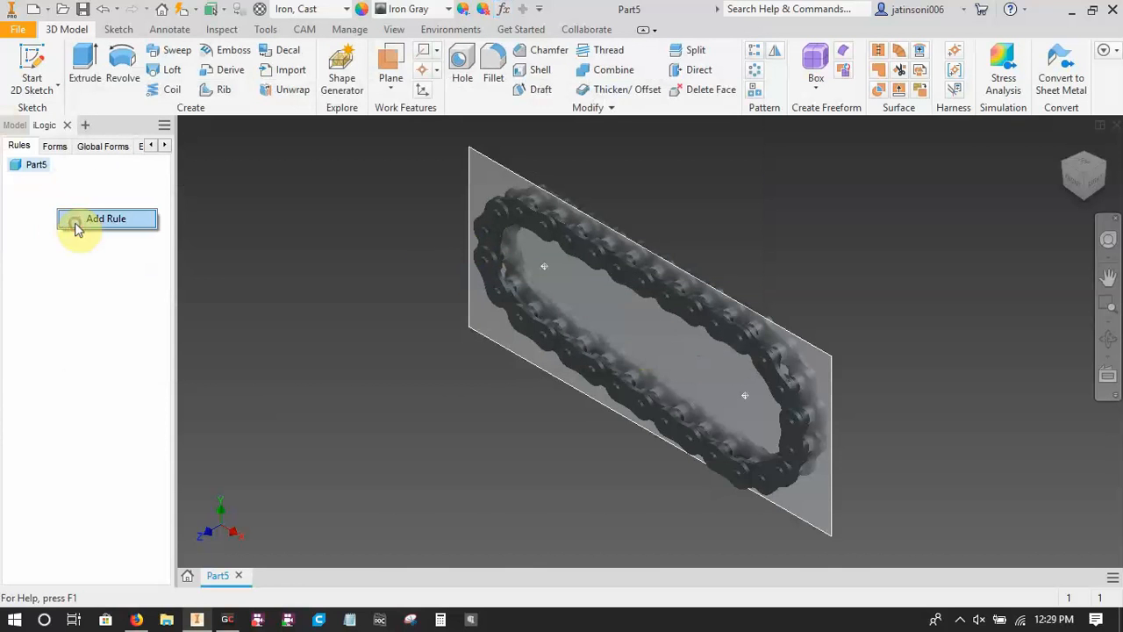
Add a new iLogic rule named Chain to the part.
click(76, 220)
text(Chain)
key(Return)
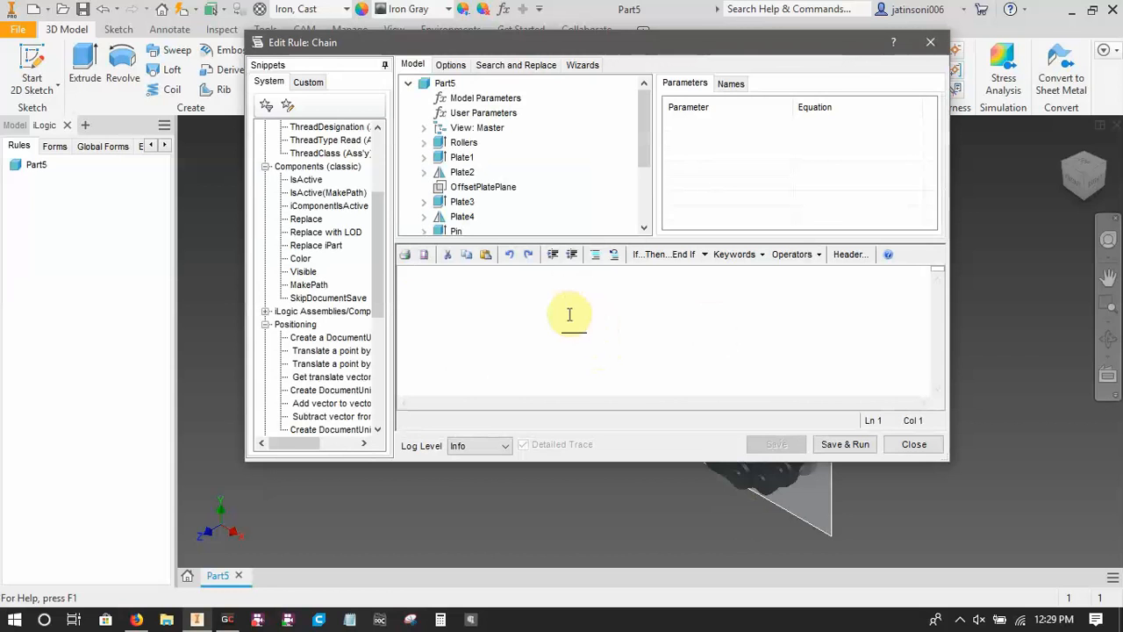
text(If)
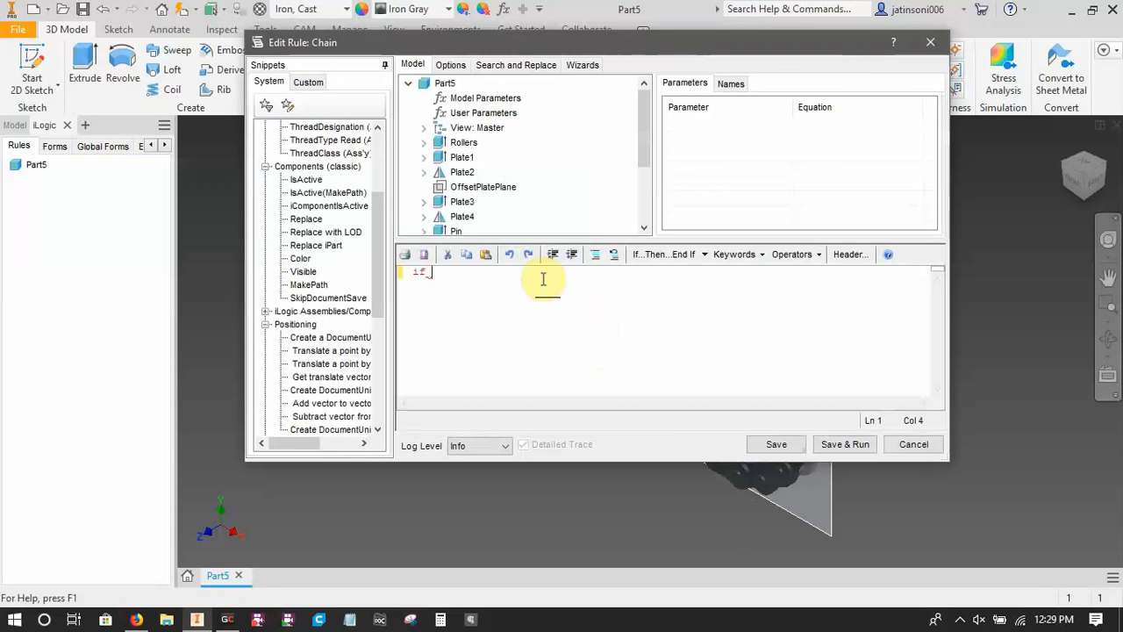
key(BackSpace)
key(BackSpace)
key(BackSpace)
Insert an If...Then...End If block in the Chain rule and remove its My_Expression placeholder.
click(704, 255)
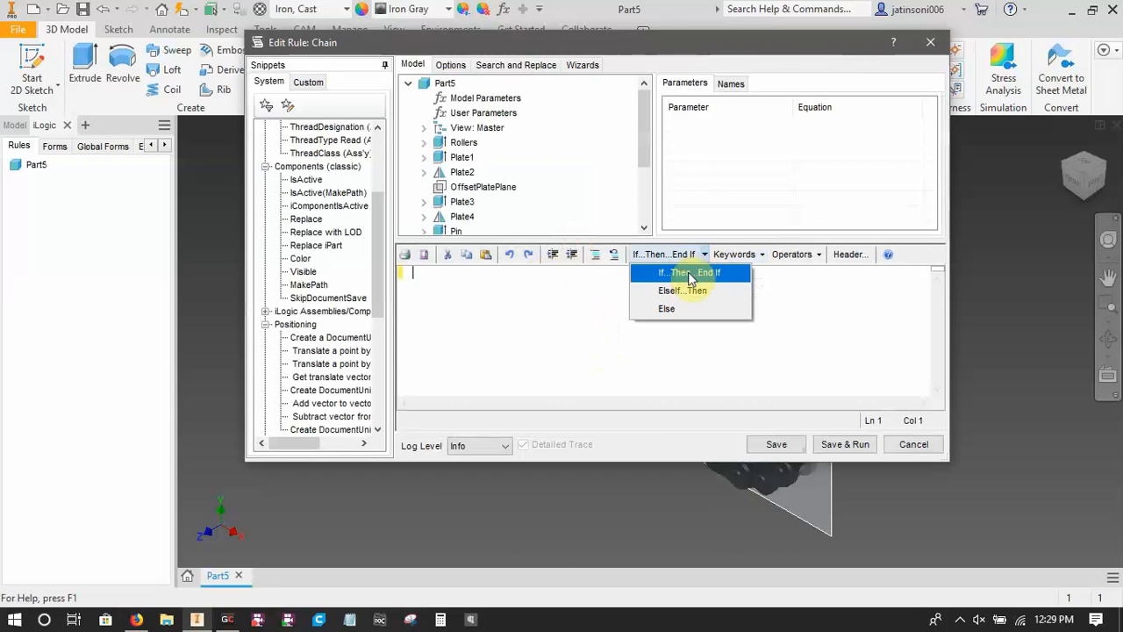
click(690, 276)
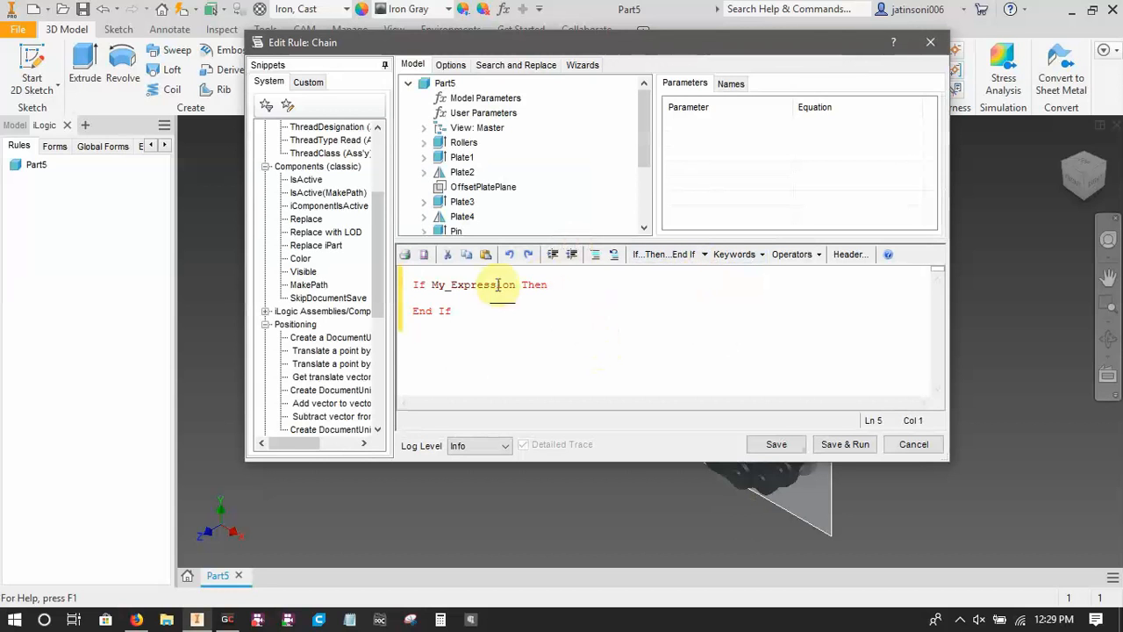
drag(516, 284, 434, 285)
key(Delete)
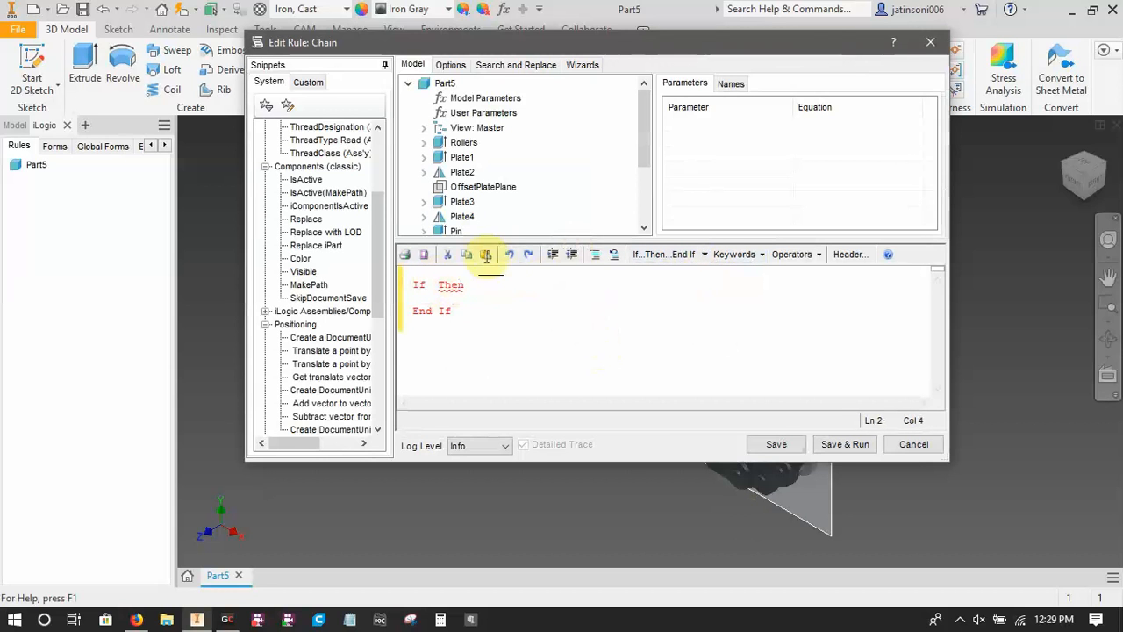
Enter the ChainType user parameter as the start of the If condition.
click(492, 114)
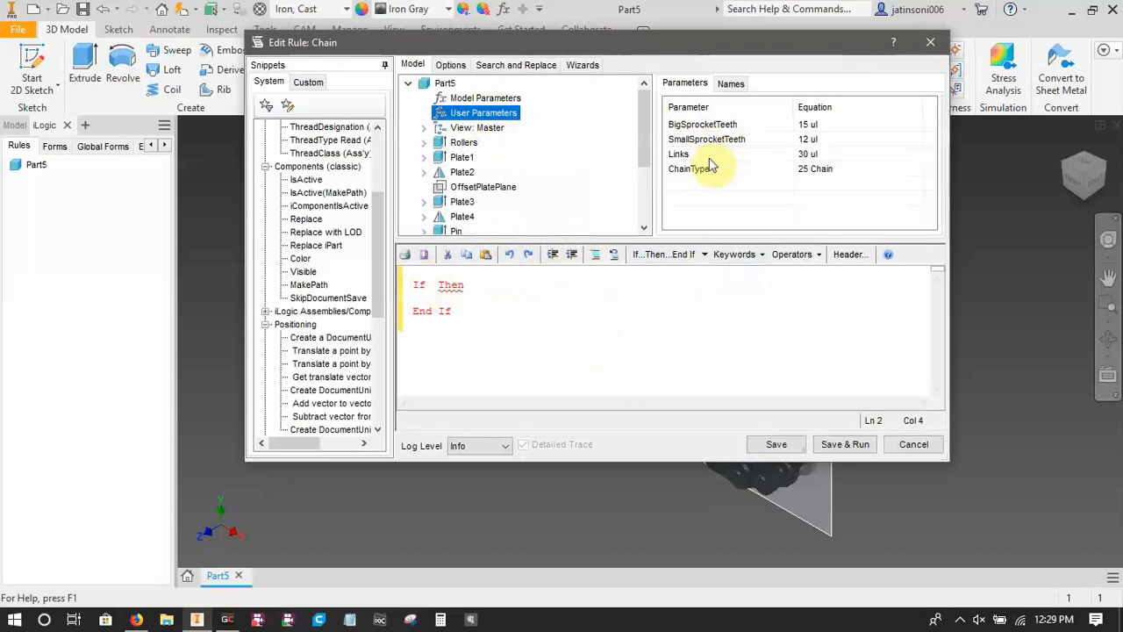
click(431, 285)
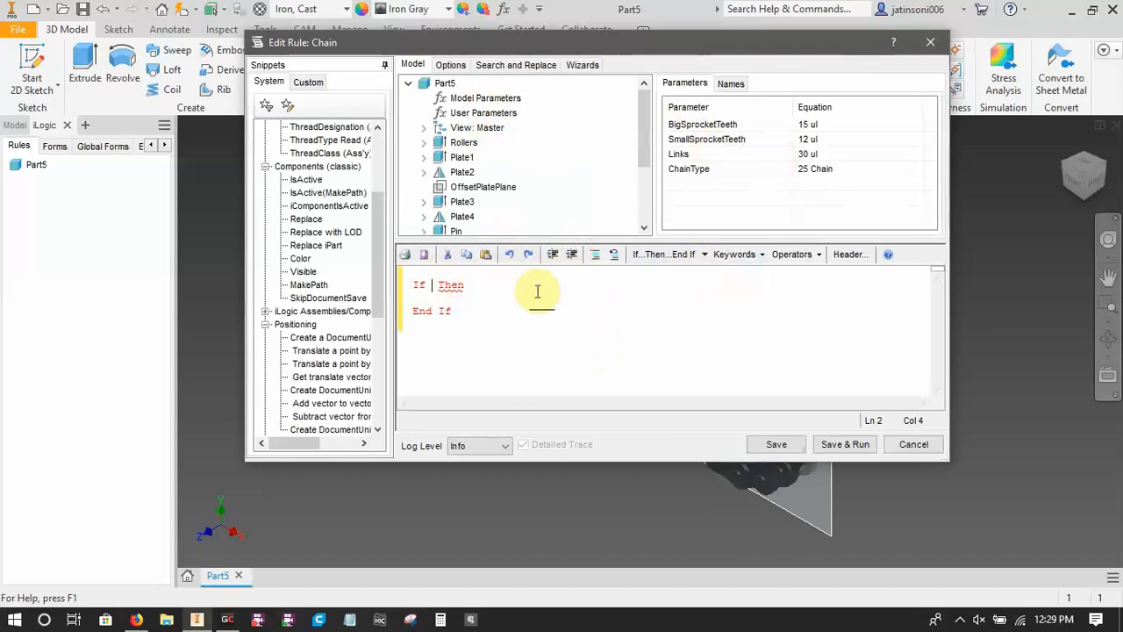
text(Chain)
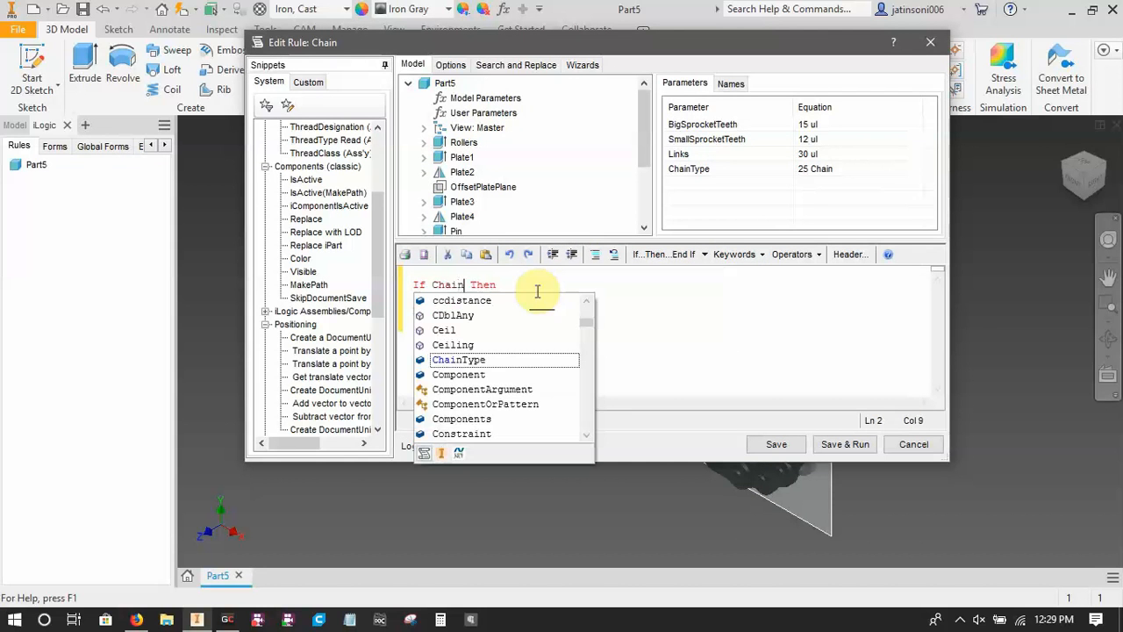
text(Type==)
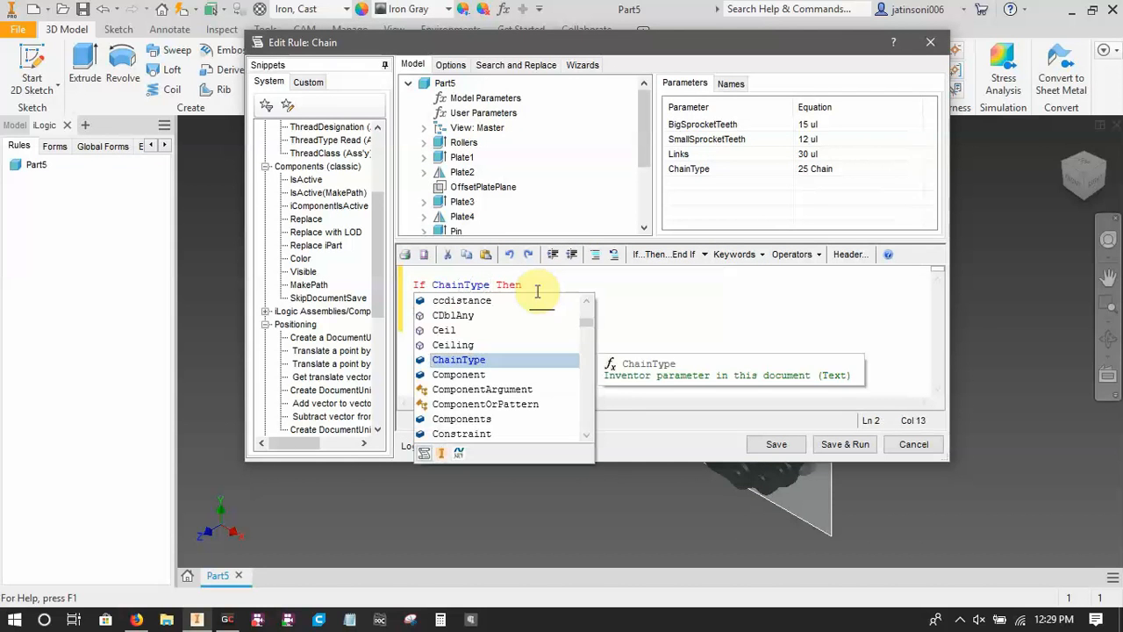
key(BackSpace)
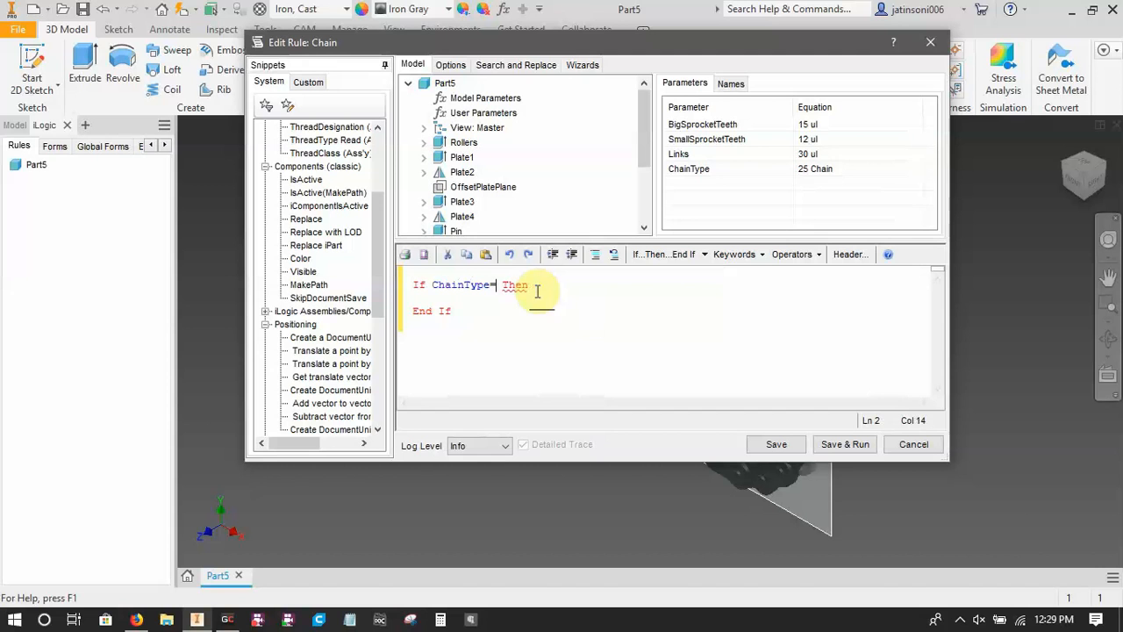
key(BackSpace)
click(817, 254)
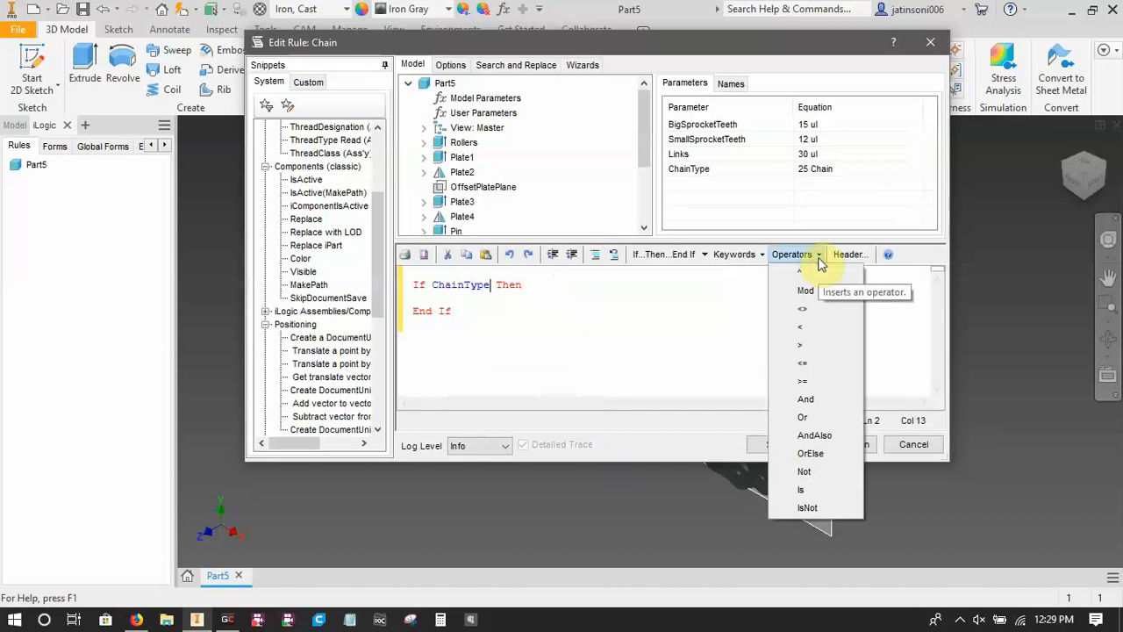
click(818, 255)
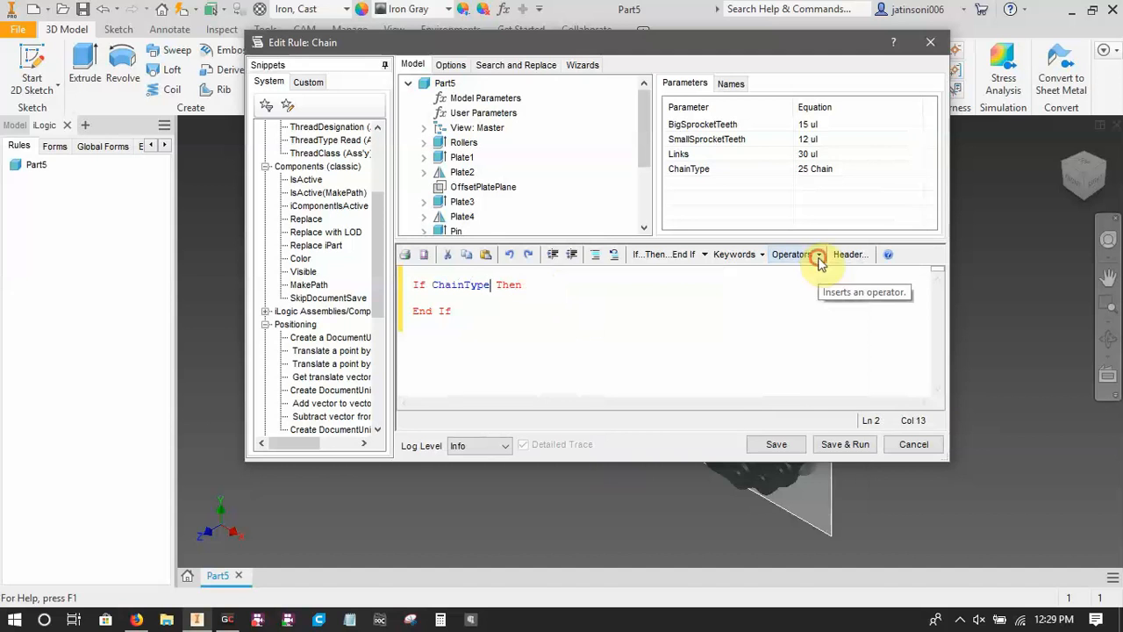
click(818, 255)
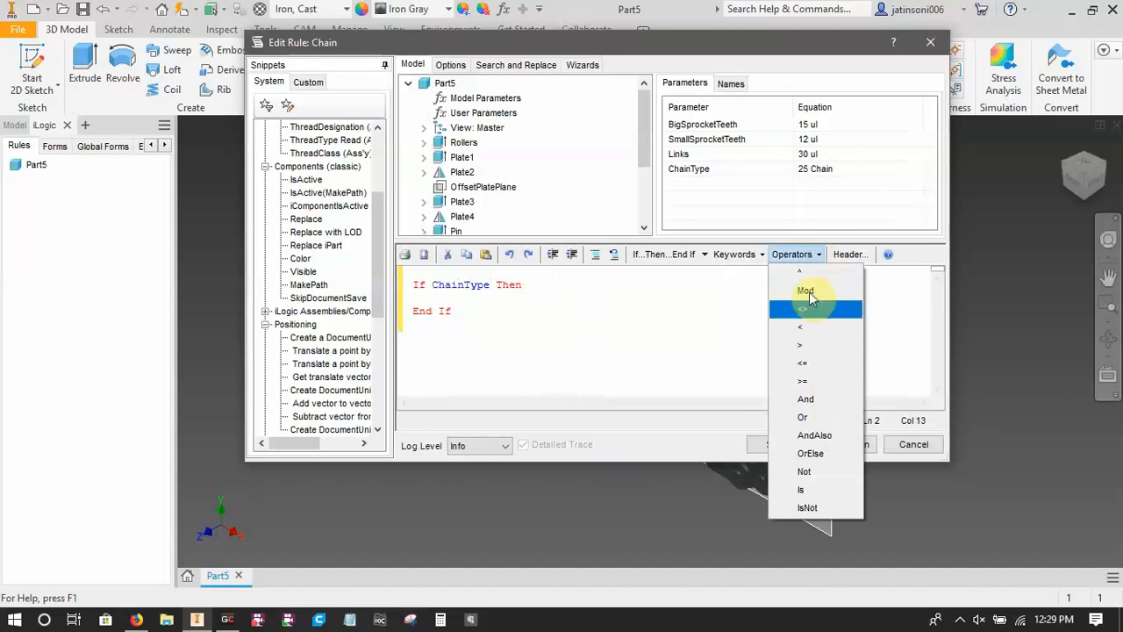
click(795, 255)
click(760, 255)
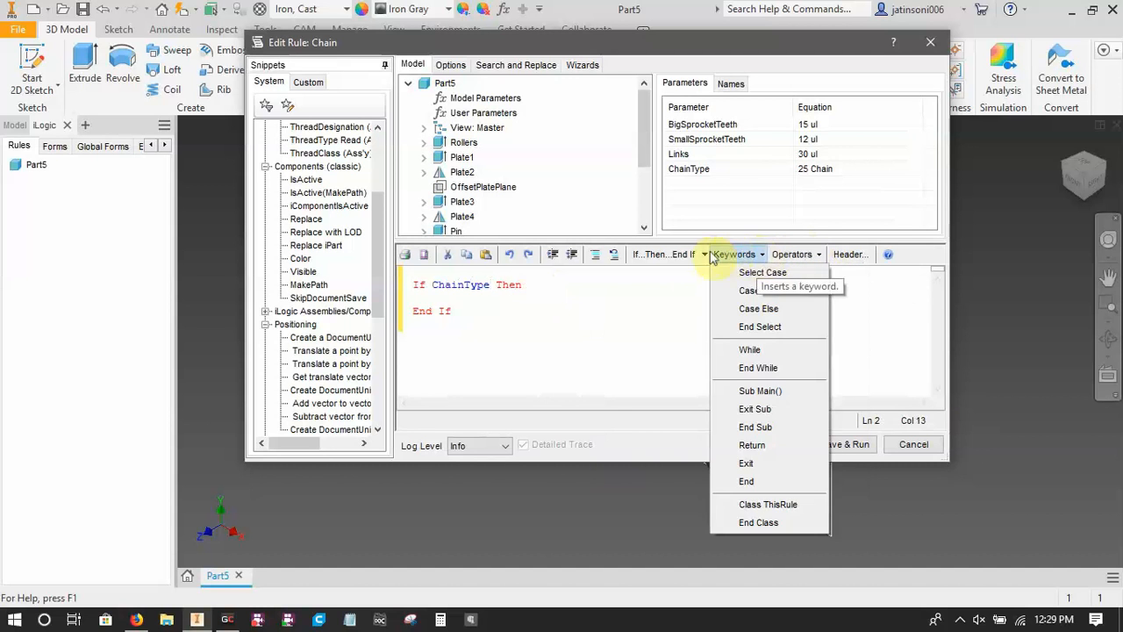
click(728, 254)
Complete the If condition so that it compares ChainType with the text "25 Chain".
text(=)
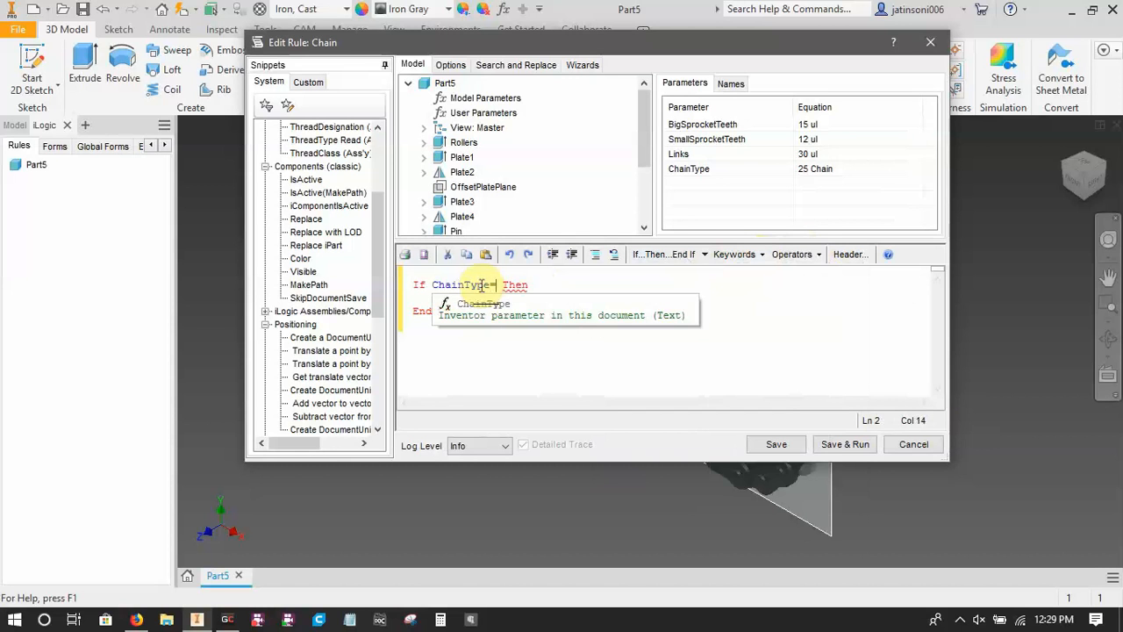
text(25)
text( Chain")
text(")
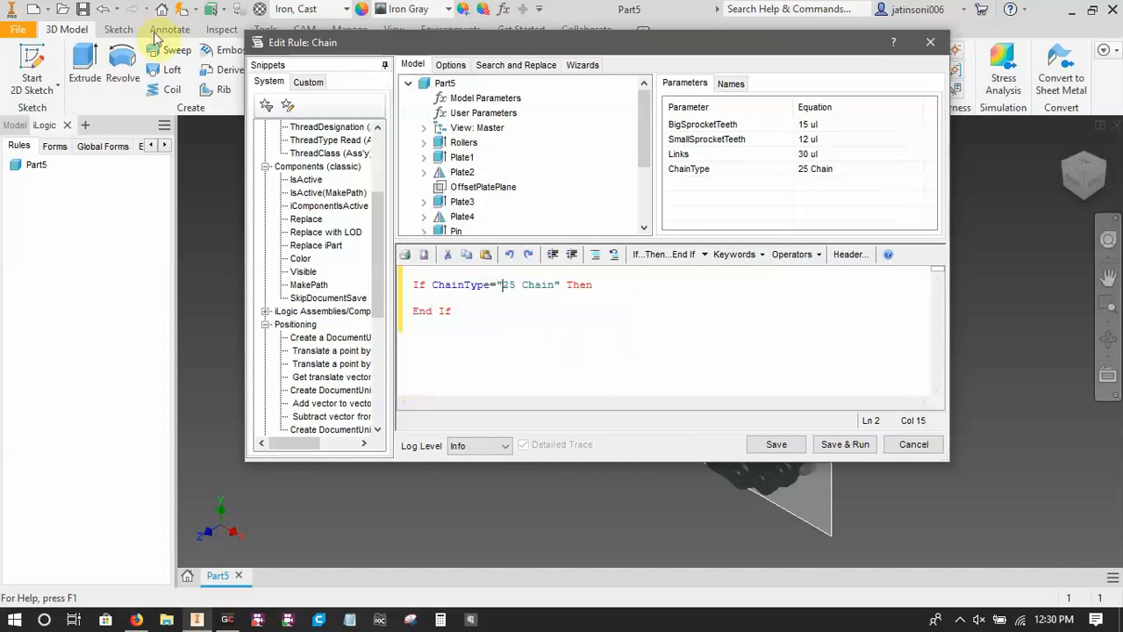
click(65, 12)
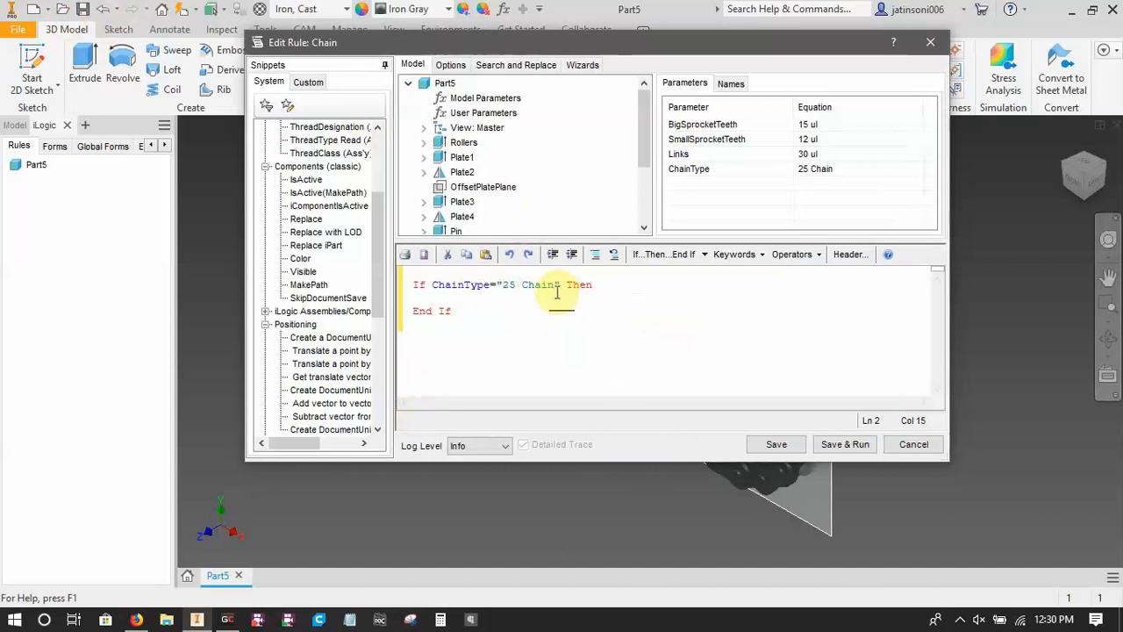
Add the statement pitch = 0.25 in under the 25 Chain condition.
click(603, 288)
key(Return)
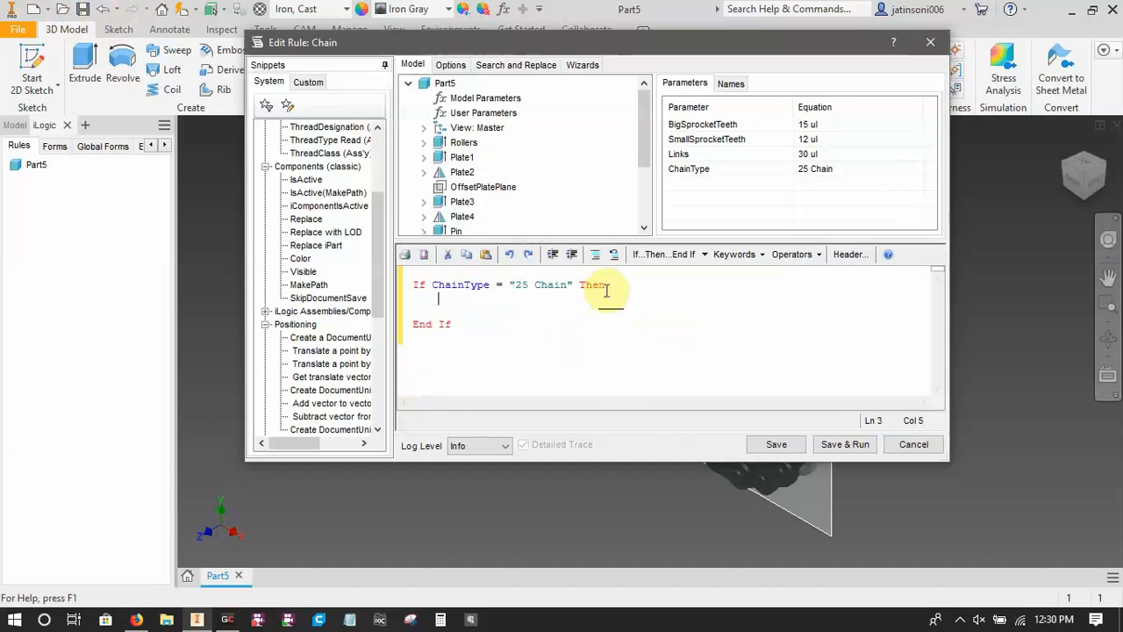
text(pitch=0.25)
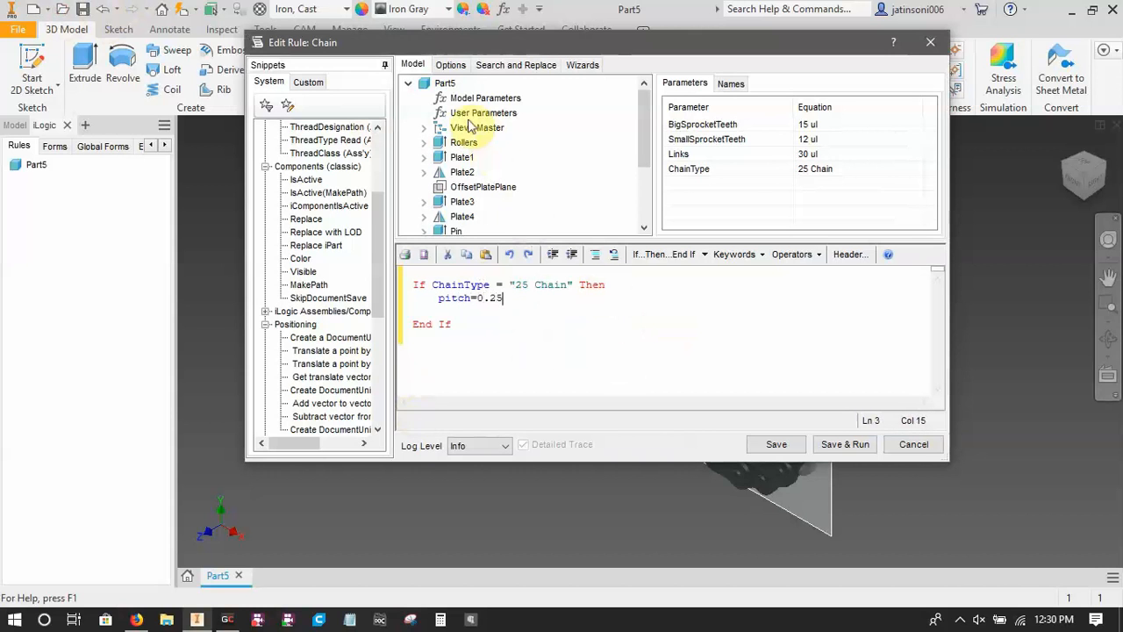
click(442, 101)
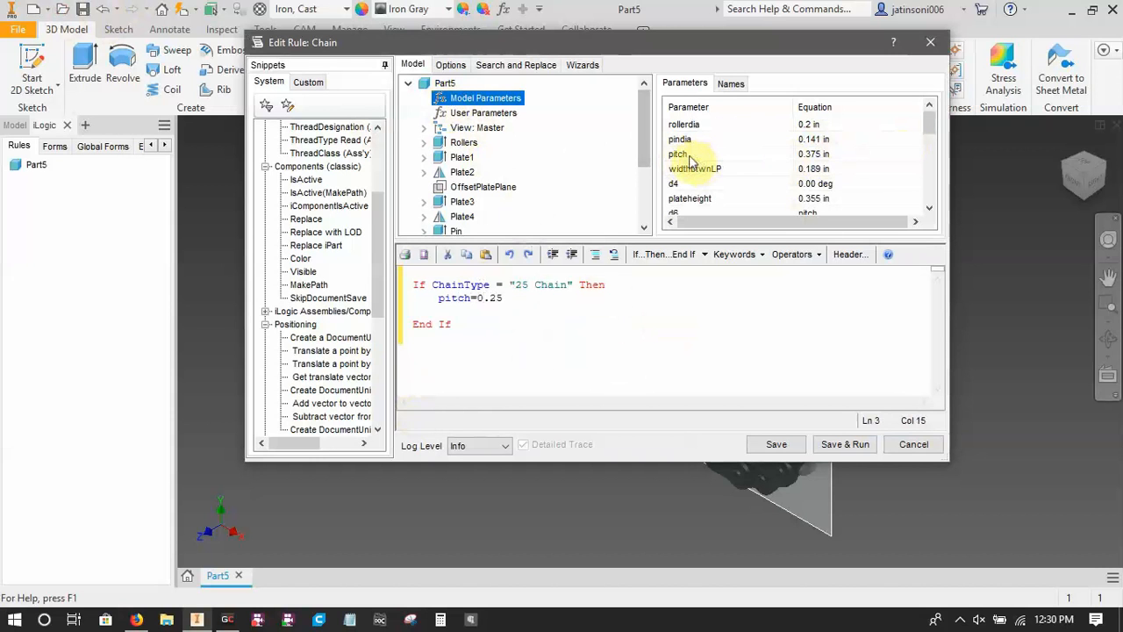
click(556, 298)
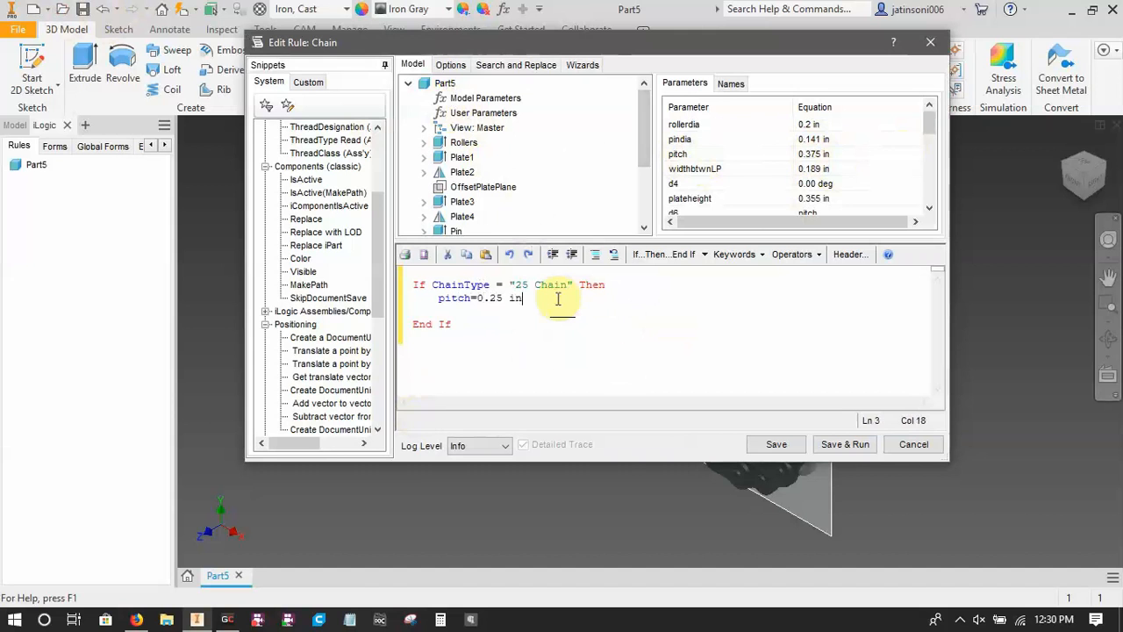
text(in)
key(Return)
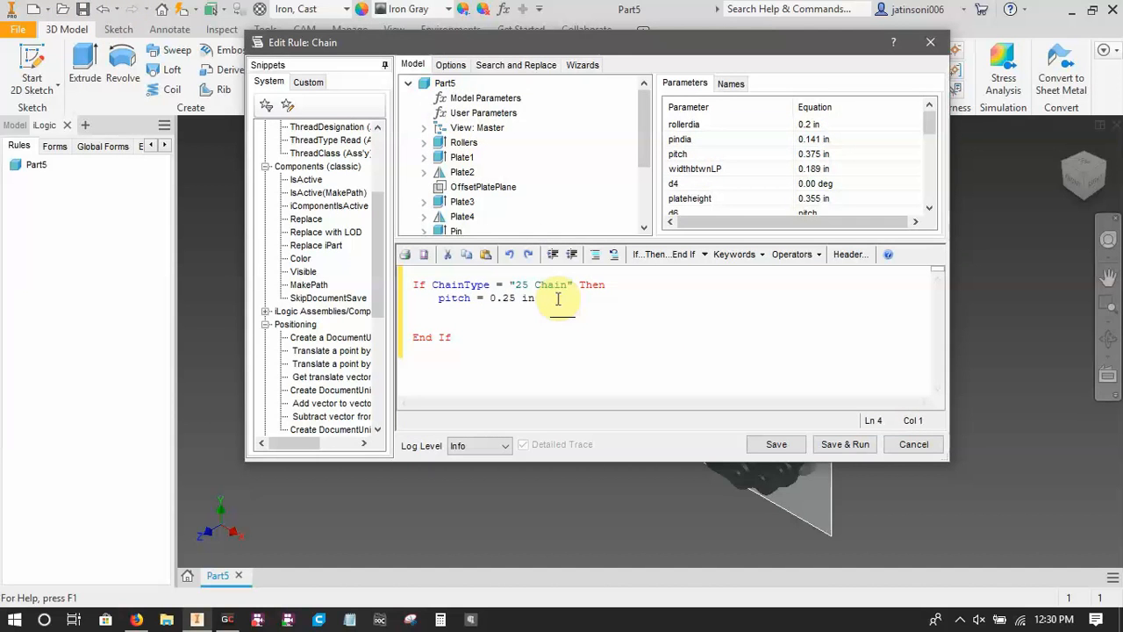
text(El)
key(BackSpace)
key(BackSpace)
click(700, 260)
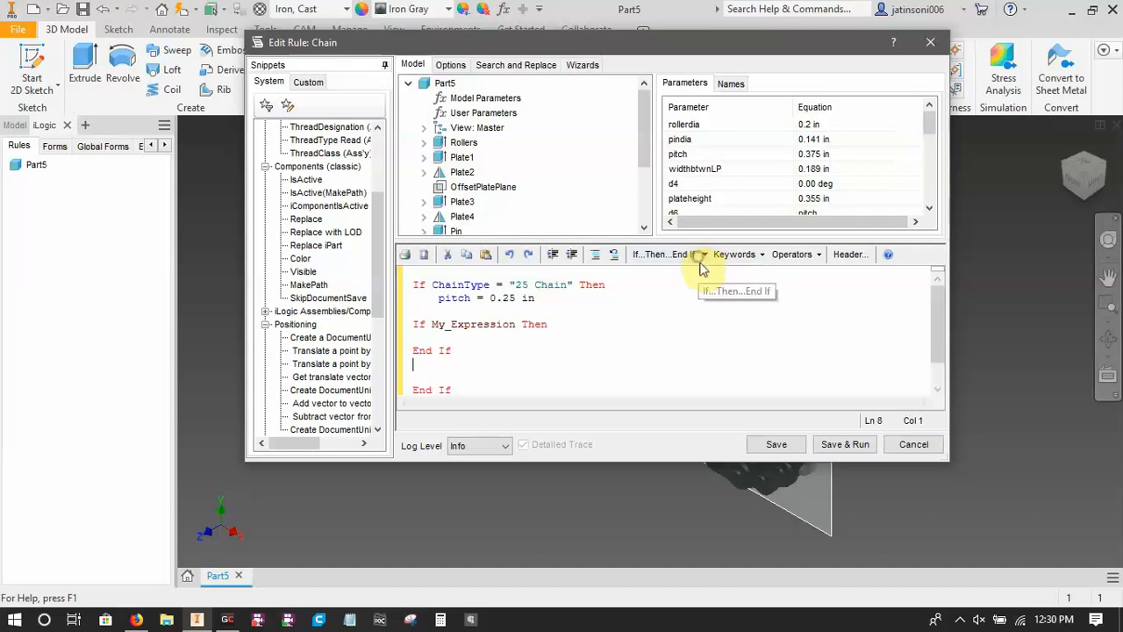
drag(455, 351, 404, 321)
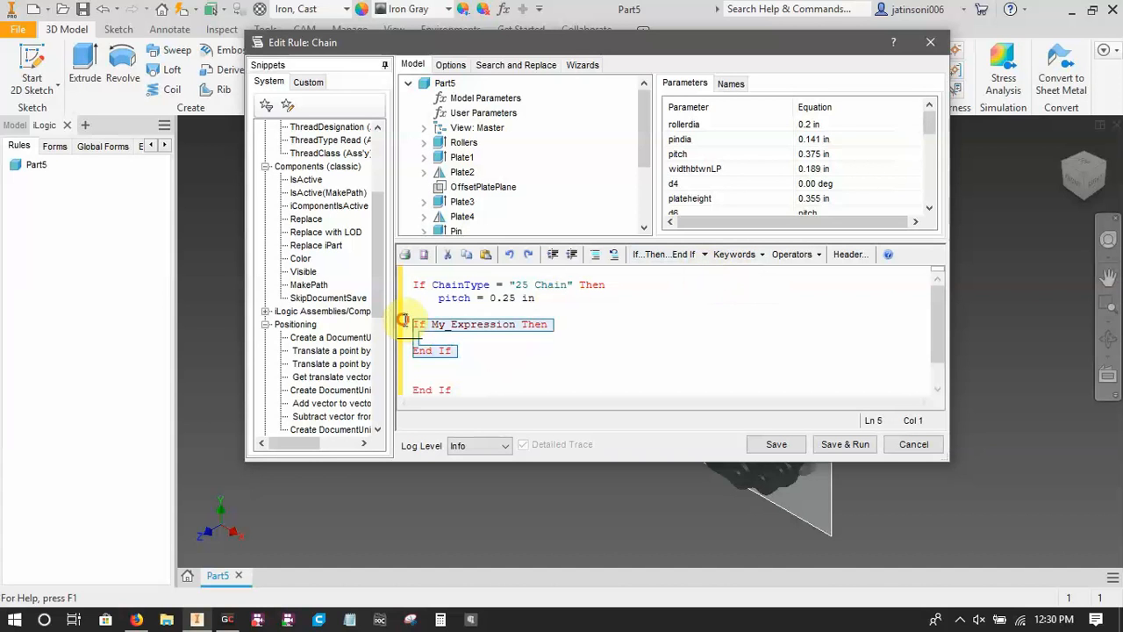
key(Delete)
key(Delete)
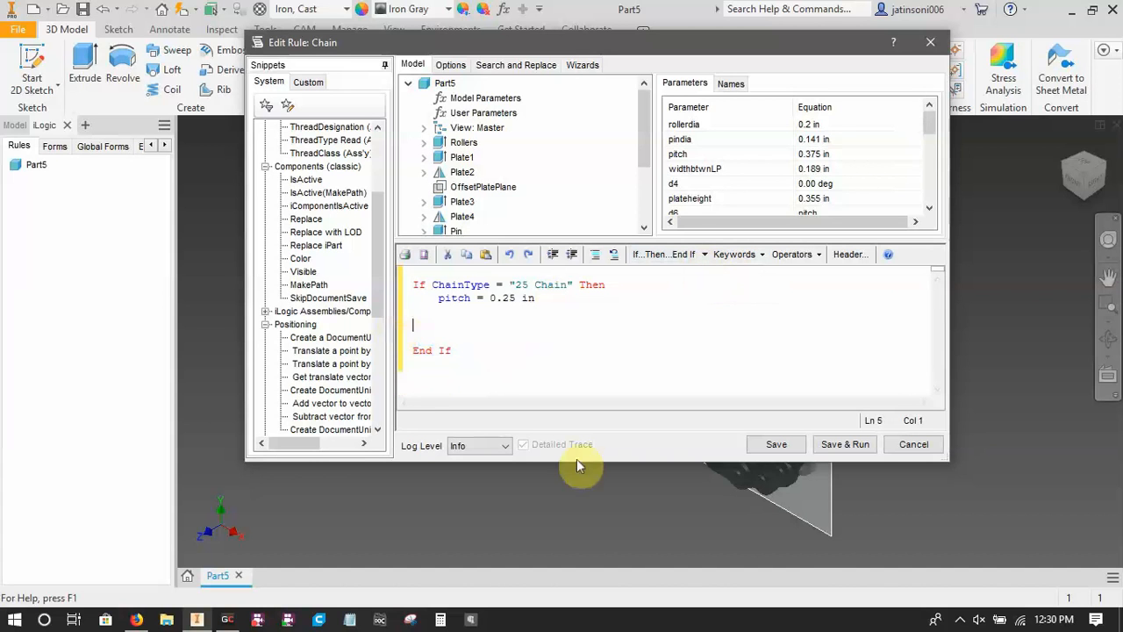
Add an ElseIf...Then branch before End If with the condition ChainType = "35 Chain" in place of the placeholder.
click(706, 254)
click(697, 289)
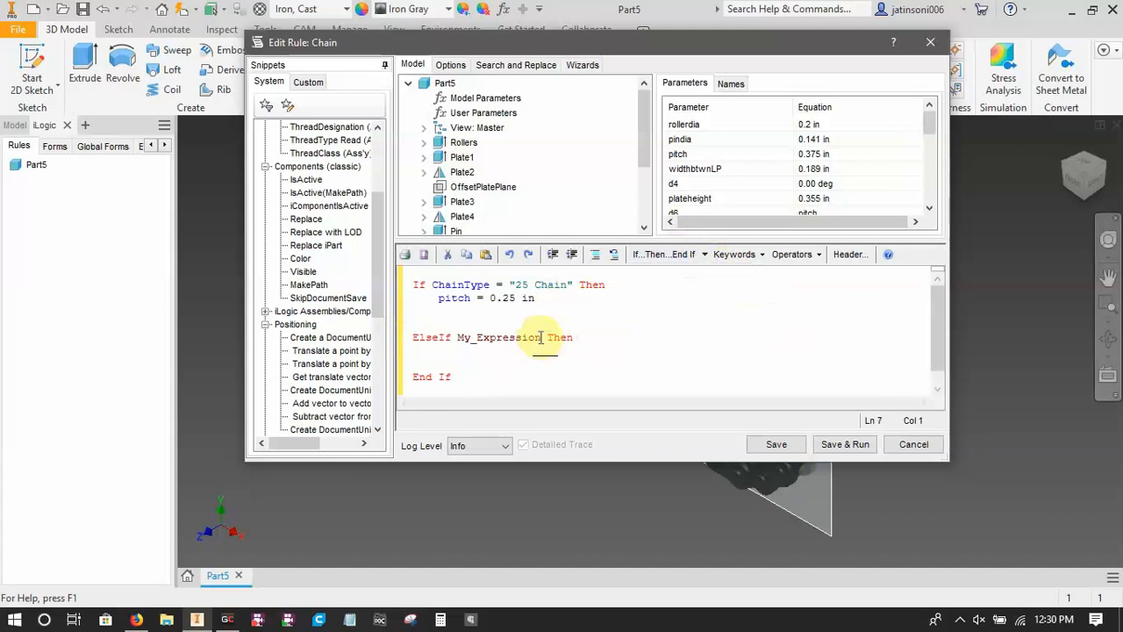
drag(536, 338, 489, 344)
key(BackSpace)
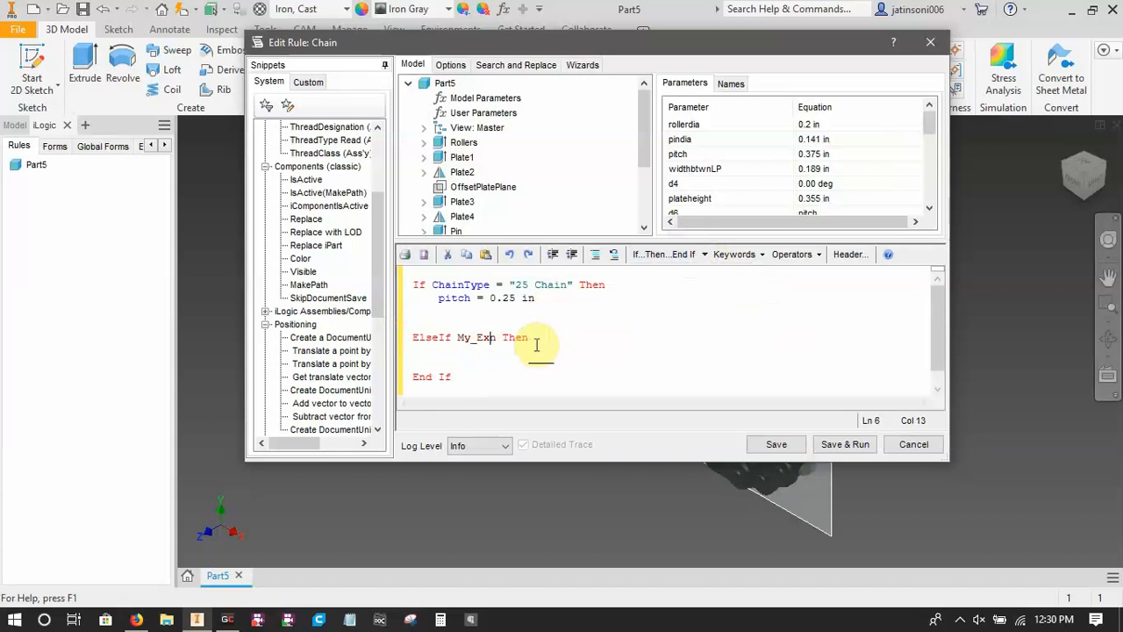
key(Delete)
key(BackSpace)
key(BackSpace)
key(BackSpace)
key(BackSpace)
key(BackSpace)
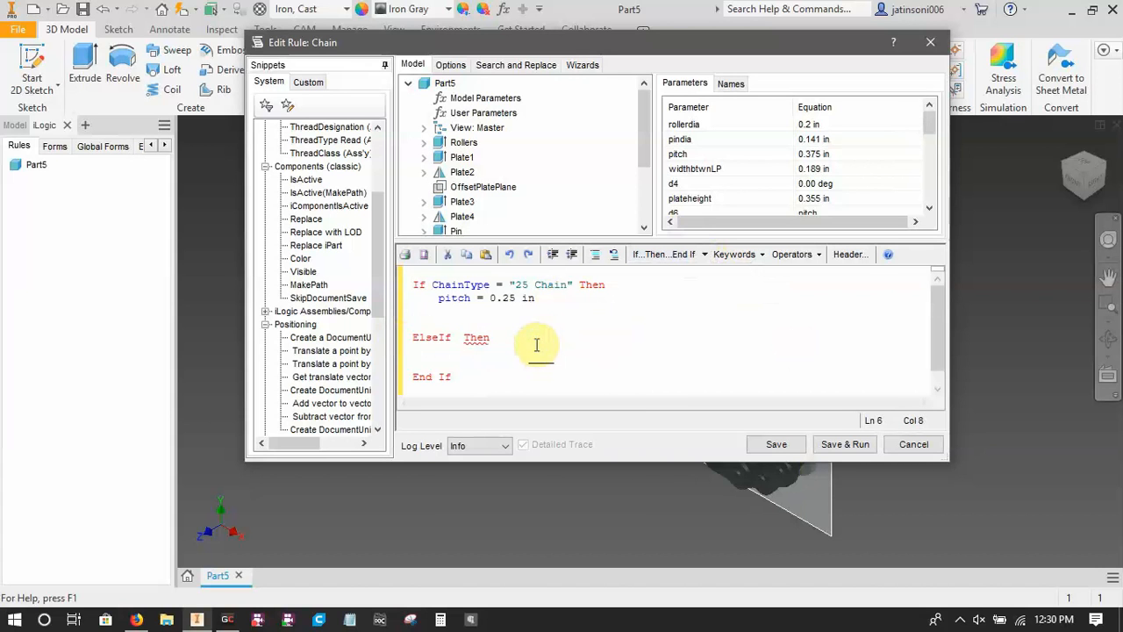
text(ChainType)
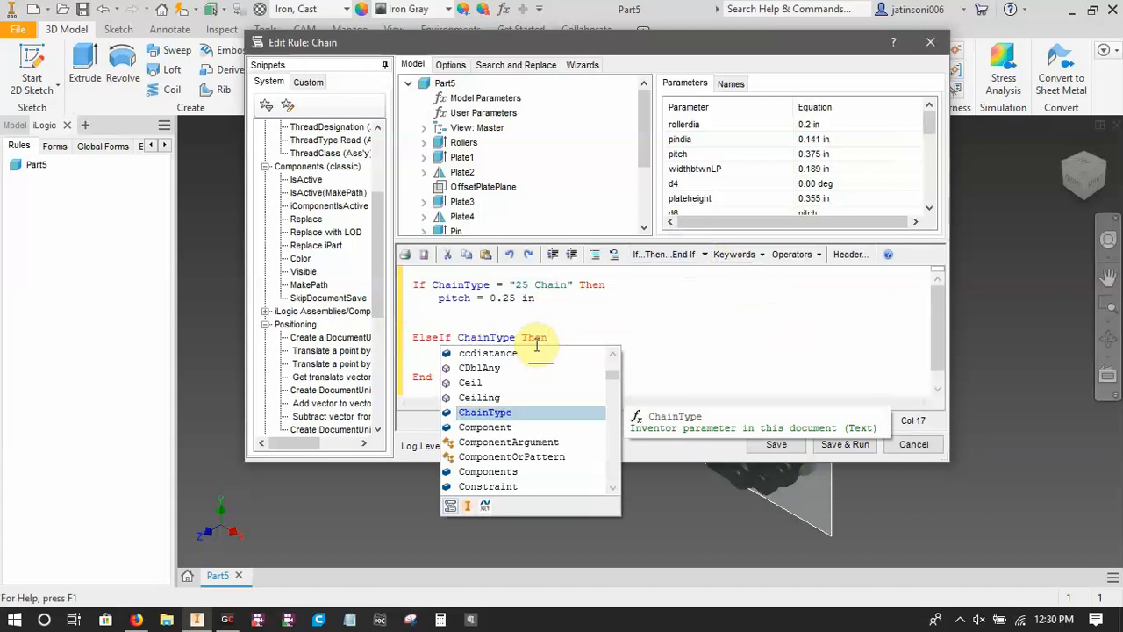
text(="")
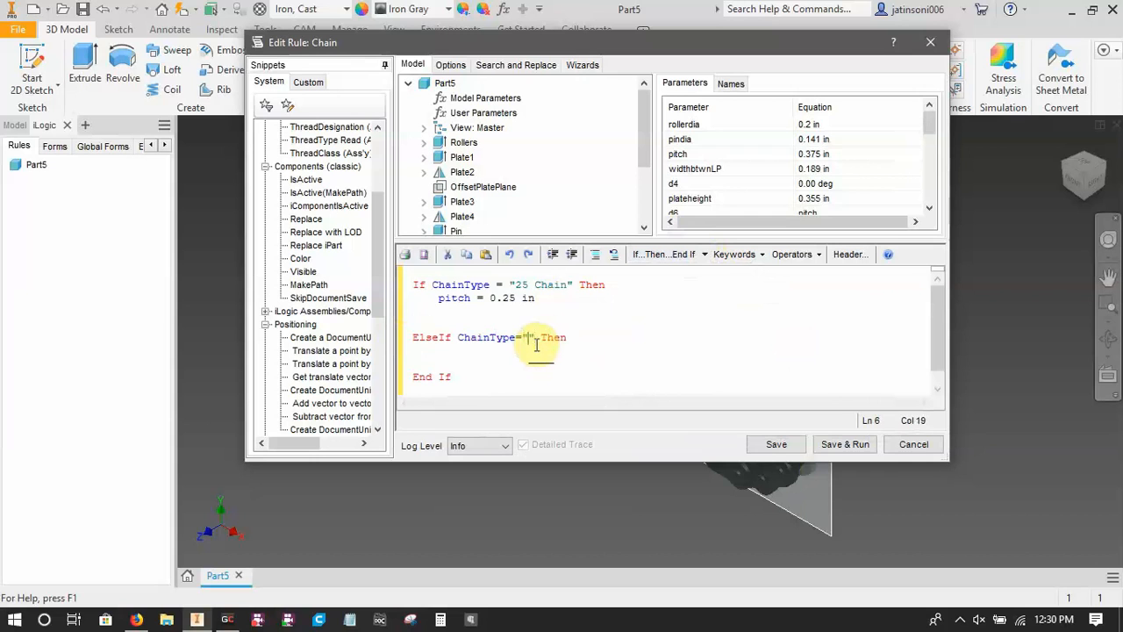
text(35 Chain)
Add the statement pitch = 0.375 in under the 35 Chain condition.
key(Return)
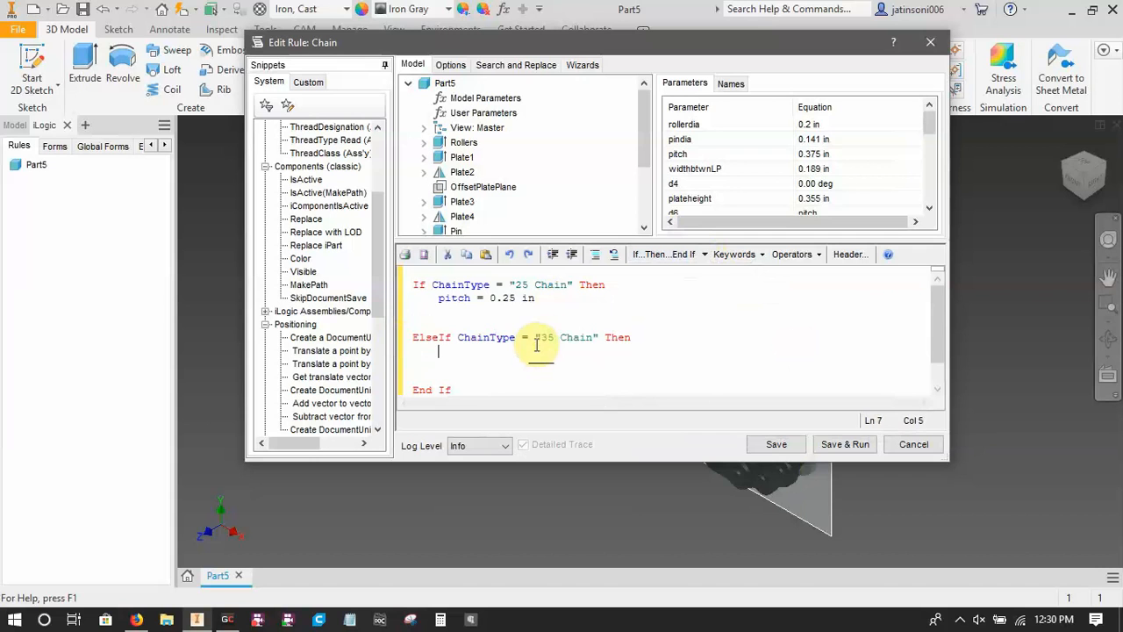
text(pitch = 0.375)
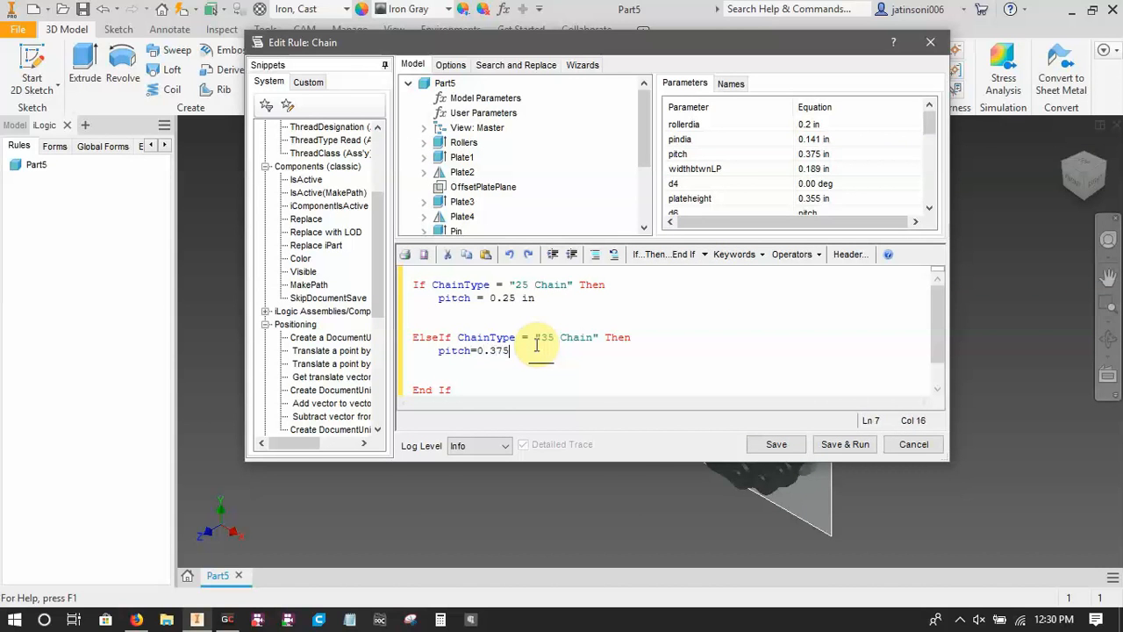
text( in)
key(Return)
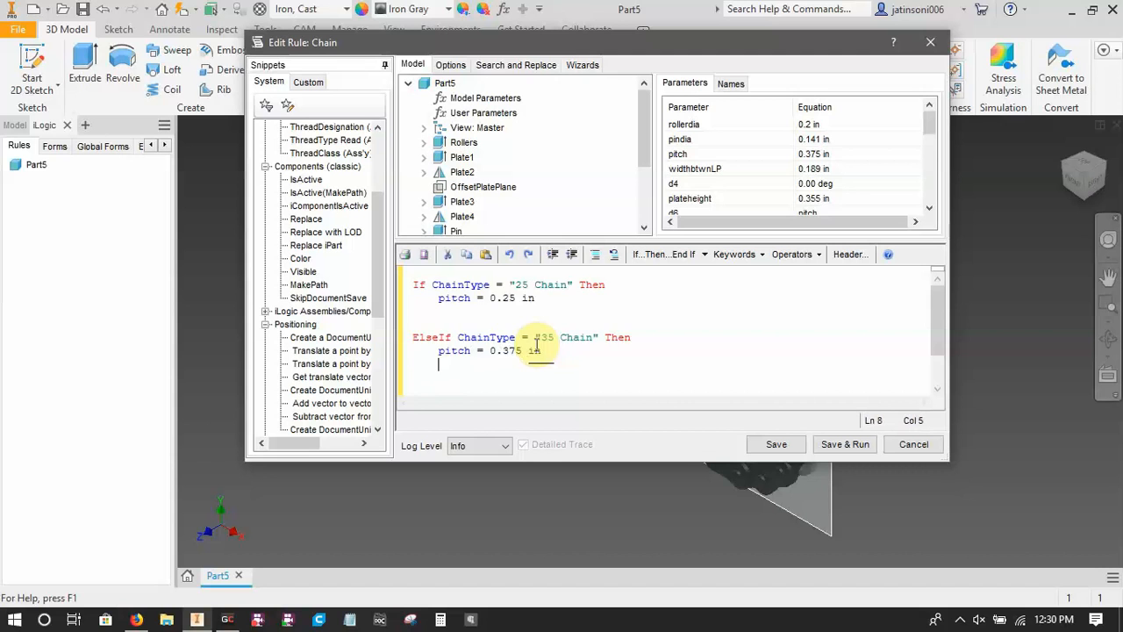
Remove the surplus blank lines before End If and before the ElseIf branch in the rule code.
scroll(538, 346, down, 1)
click(435, 354)
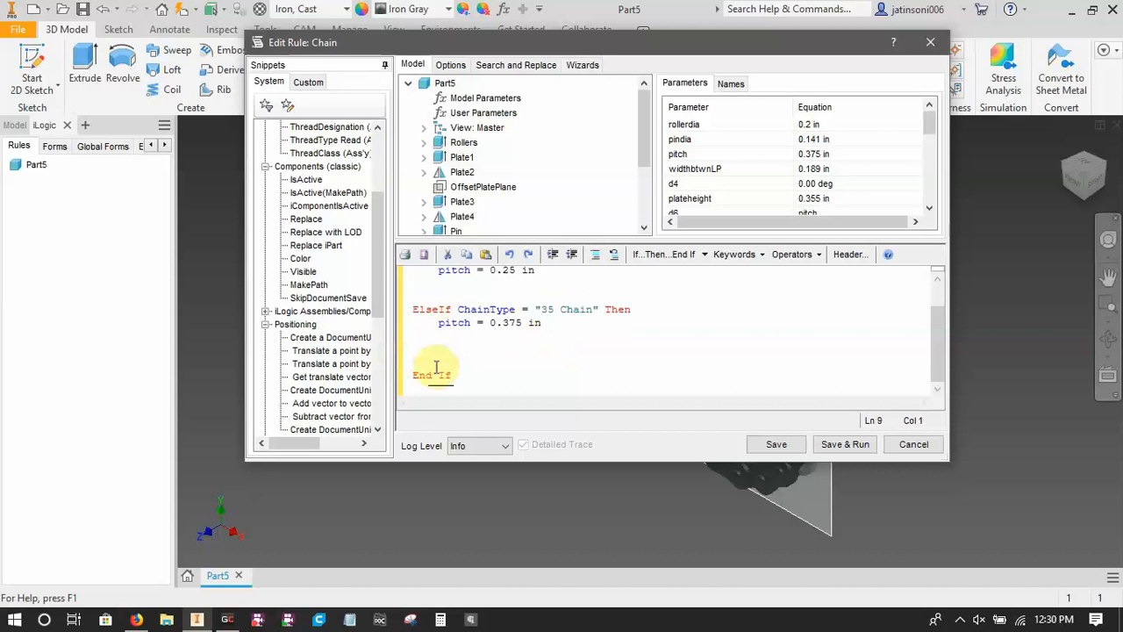
click(437, 364)
key(BackSpace)
key(BackSpace)
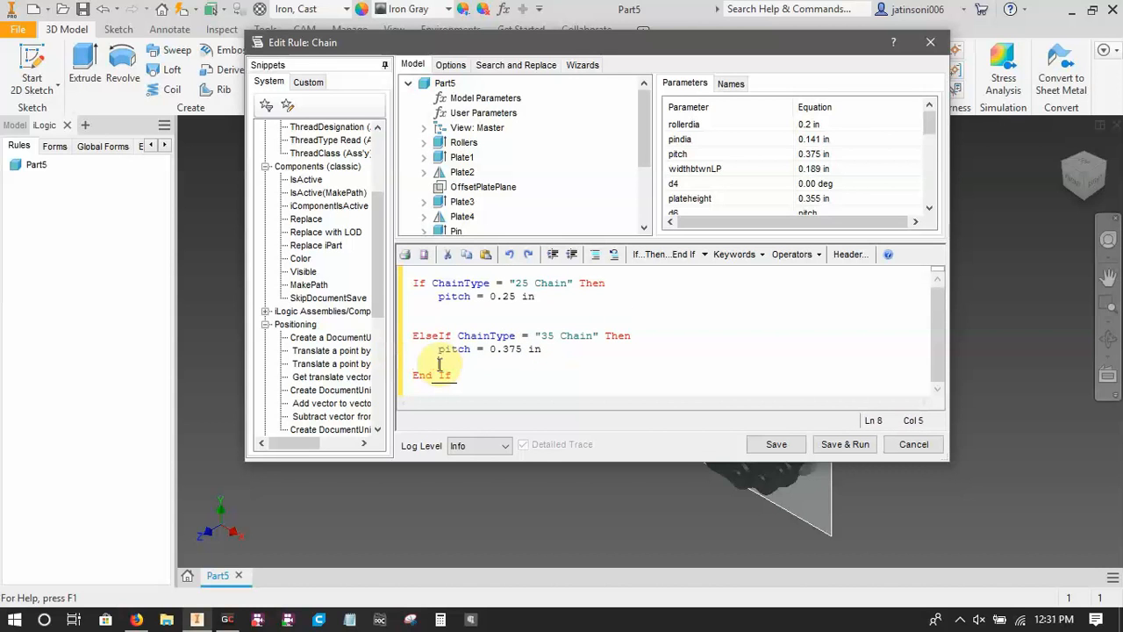
click(428, 319)
key(BackSpace)
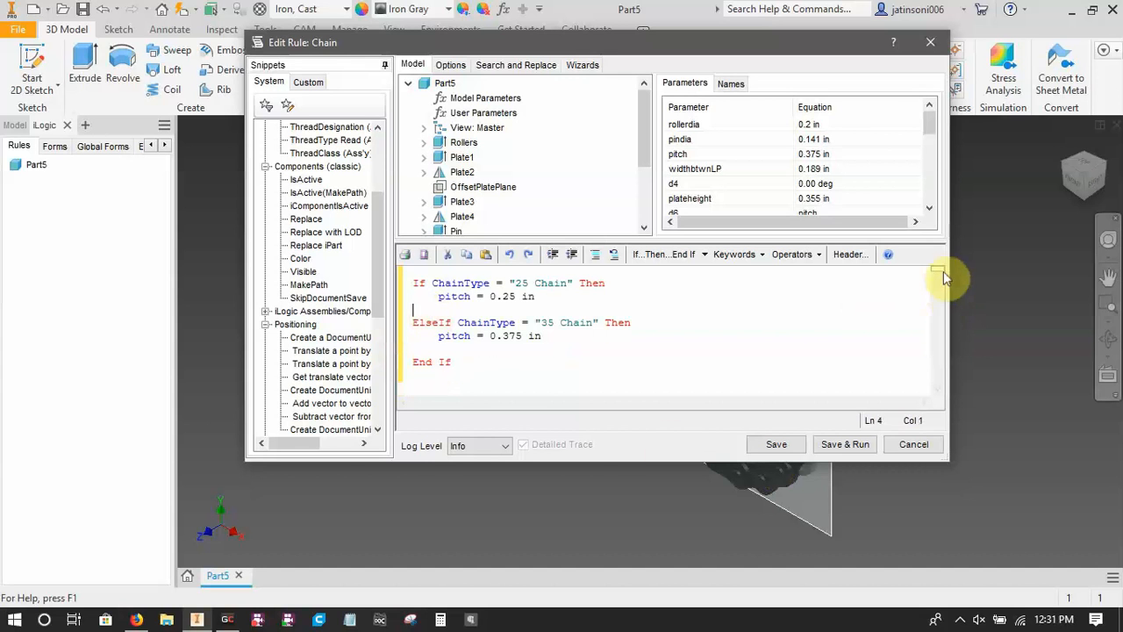
Add two blank lines below the End If statement in the rule code.
mouse_move(938, 269)
mouse_down()
mouse_move(940, 280)
mouse_move(939, 268)
mouse_up()
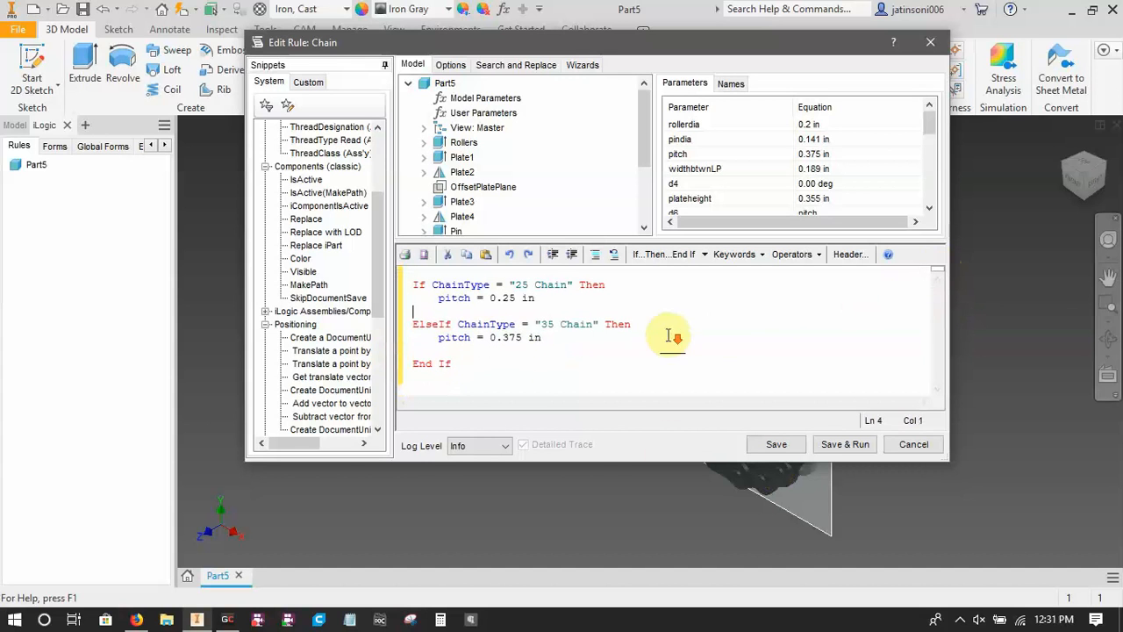
click(517, 368)
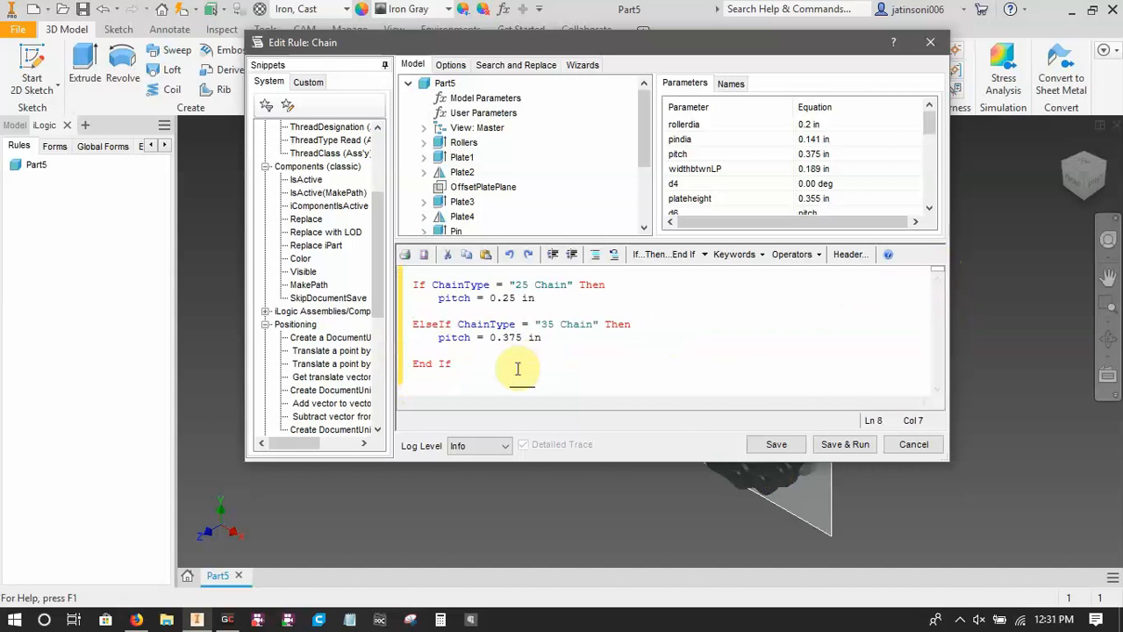
key(Return)
key(Return)
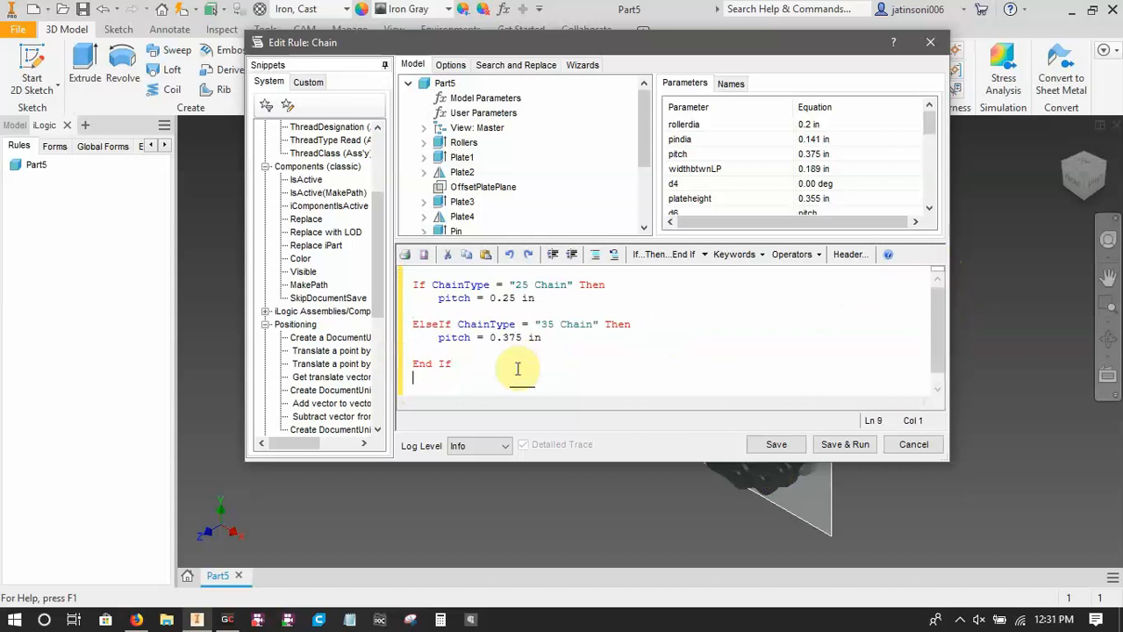
scroll(519, 364, up, 1)
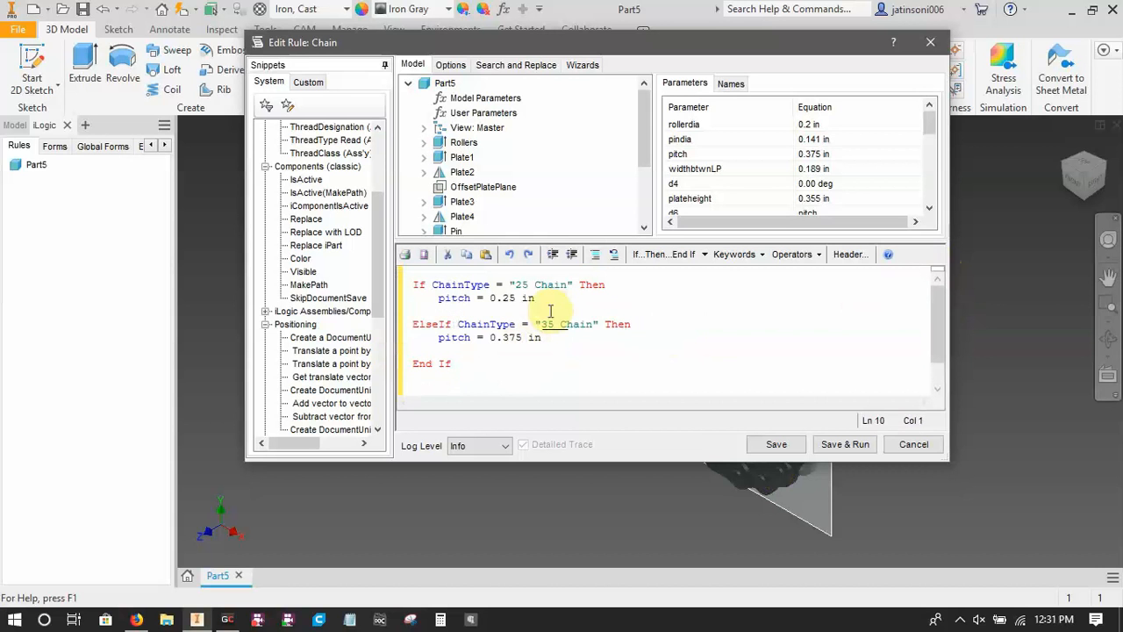
Switch to Firefox, search for "ansi 25 roller chain" and open the OCM chain No. 25 datasheet at its dimension table.
click(136, 619)
click(635, 16)
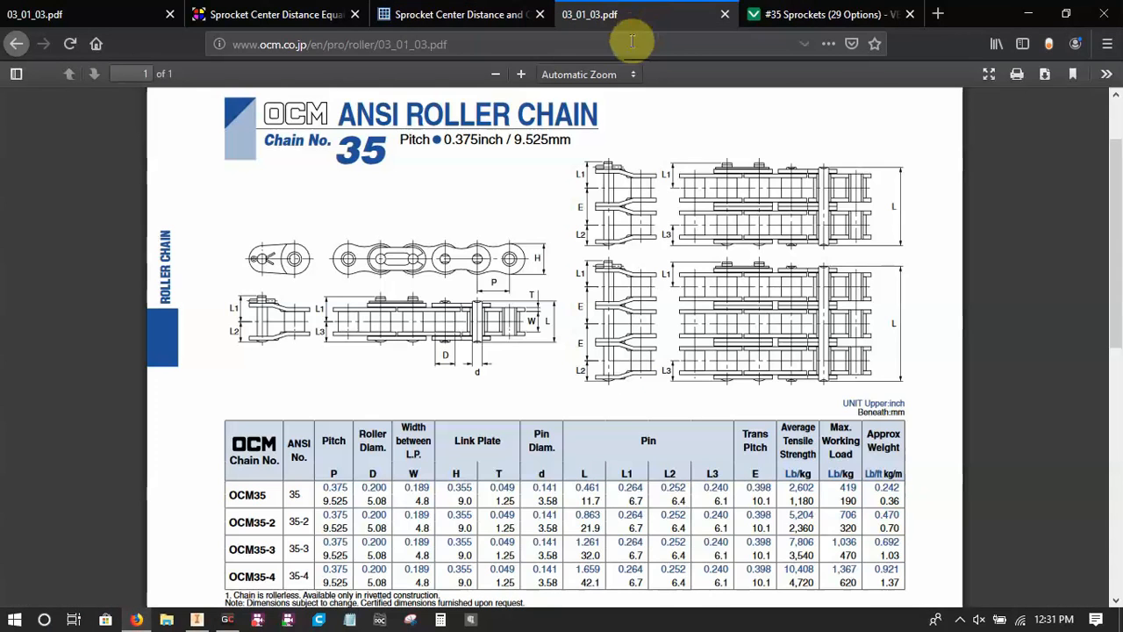
click(632, 41)
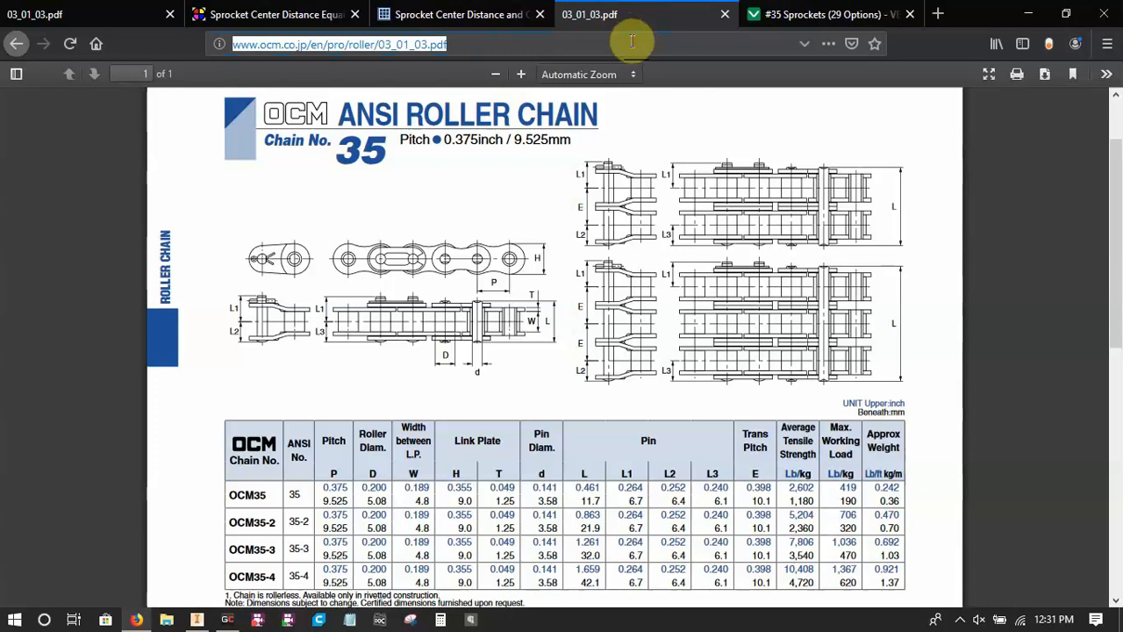
click(774, 14)
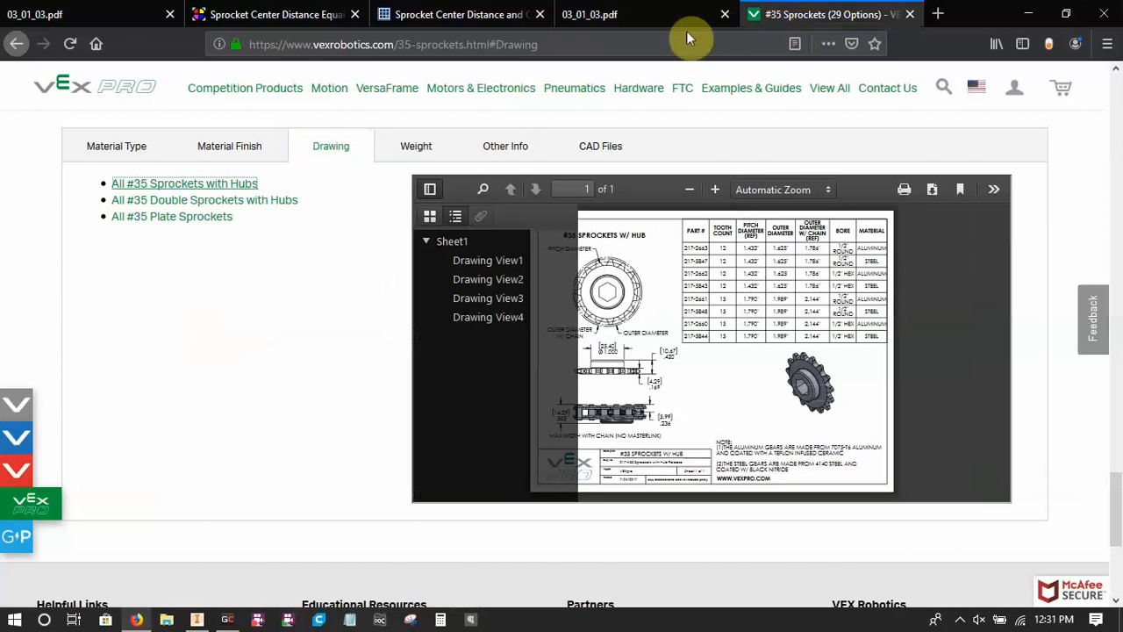
click(669, 43)
text(ansi)
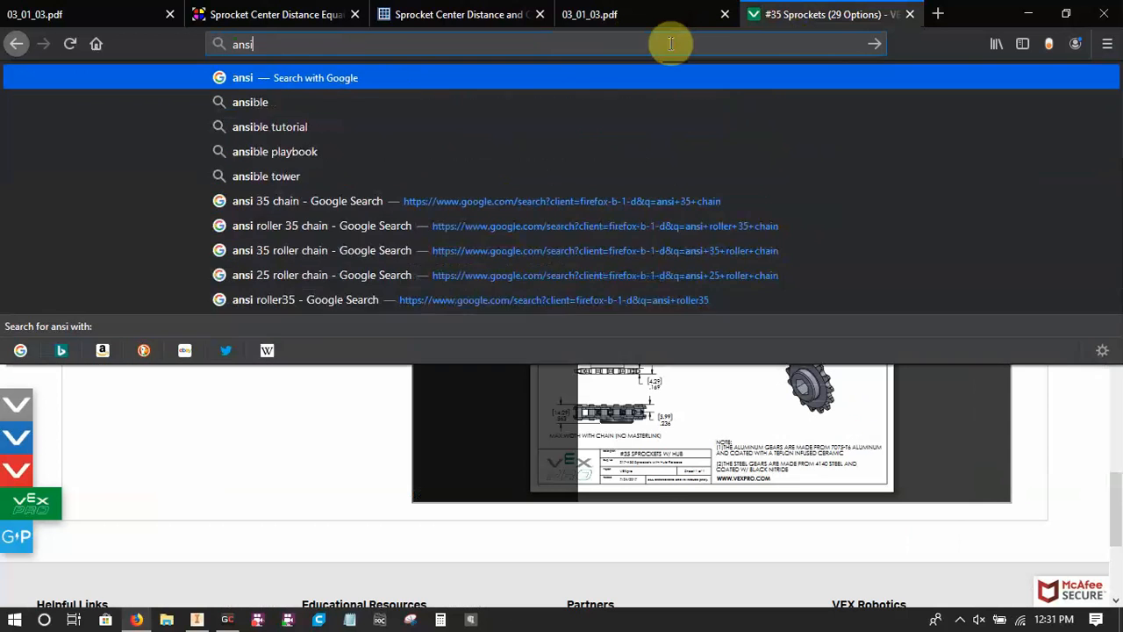
text( 25 roller c)
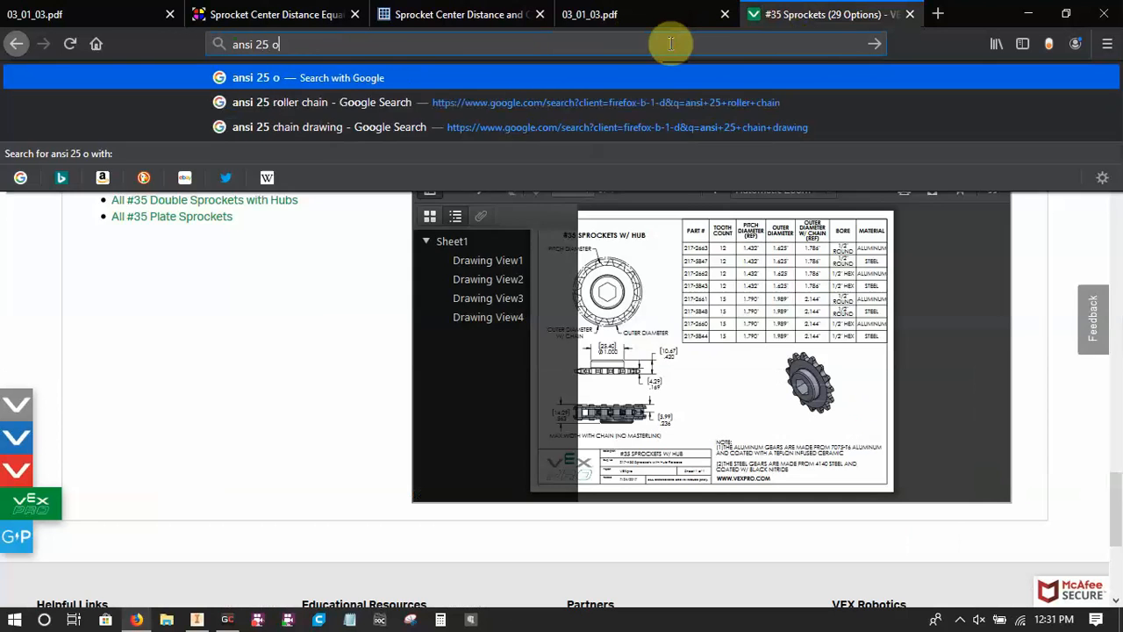
text(hain)
key(Return)
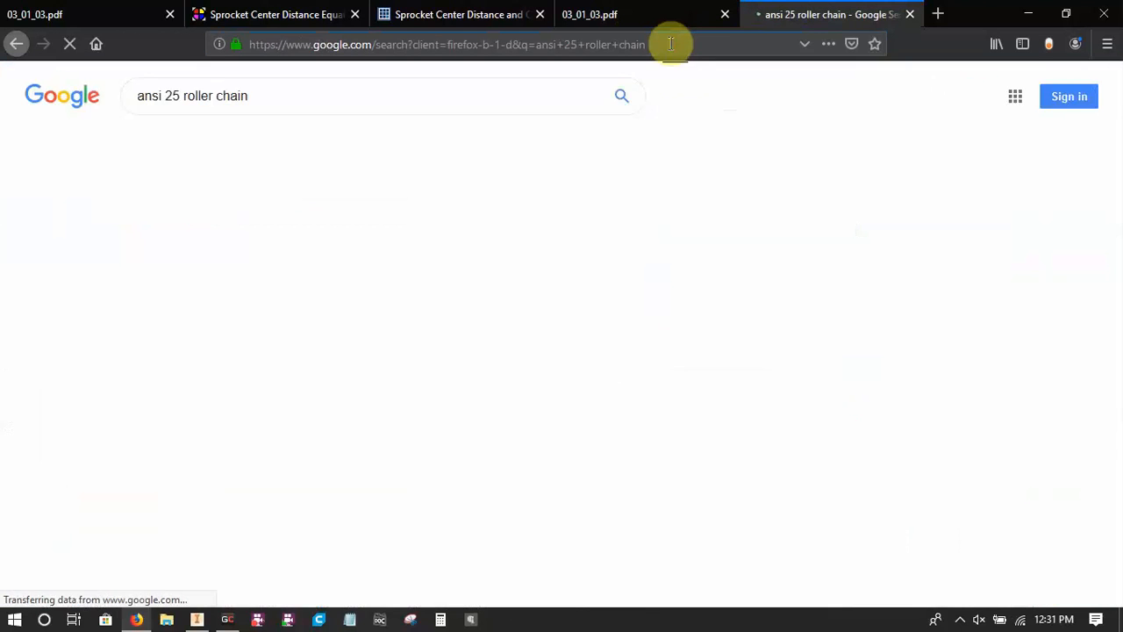
click(236, 458)
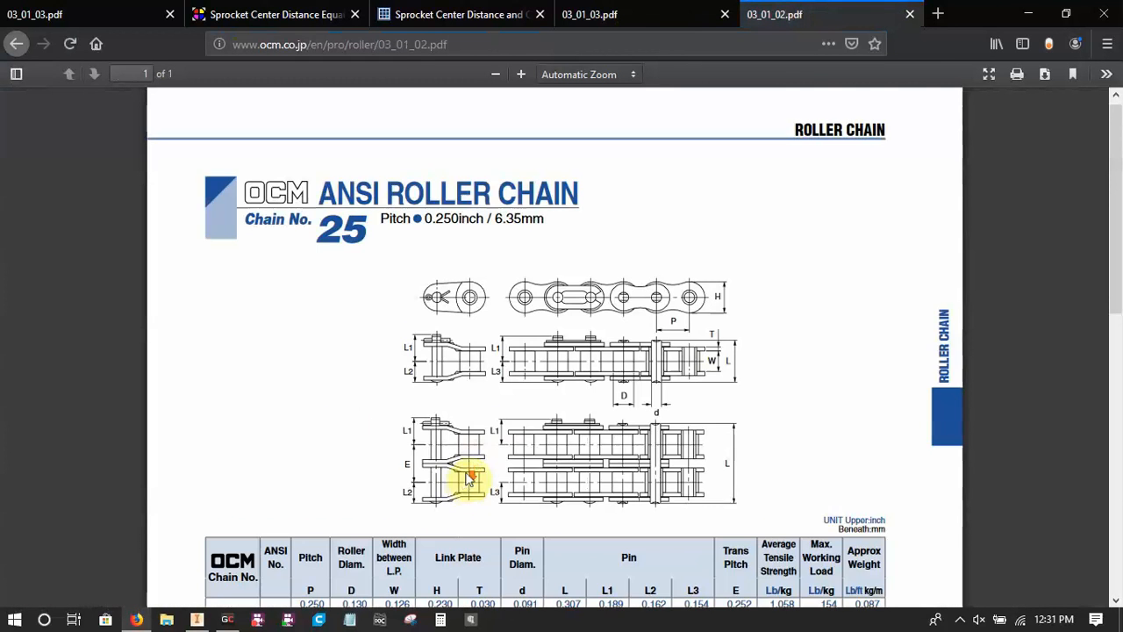
scroll(491, 456, down, 4)
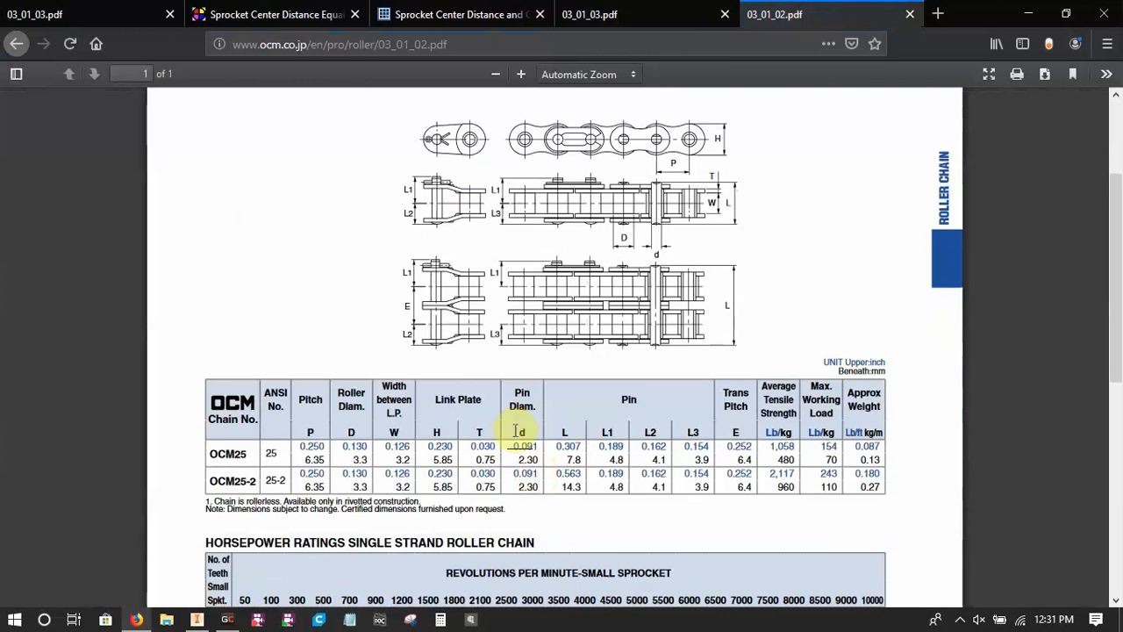
Switch back to Inventor and add the statement rollerdia = 0.2 in below the pitch line of the 35 Chain branch.
click(196, 620)
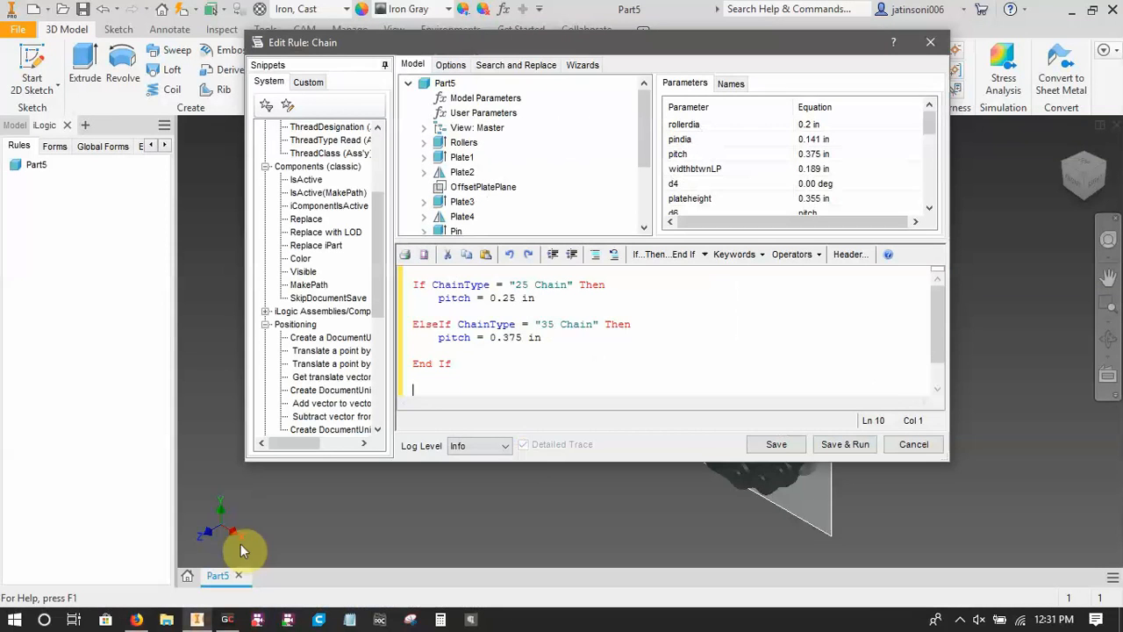
click(545, 343)
key(Return)
key(Return)
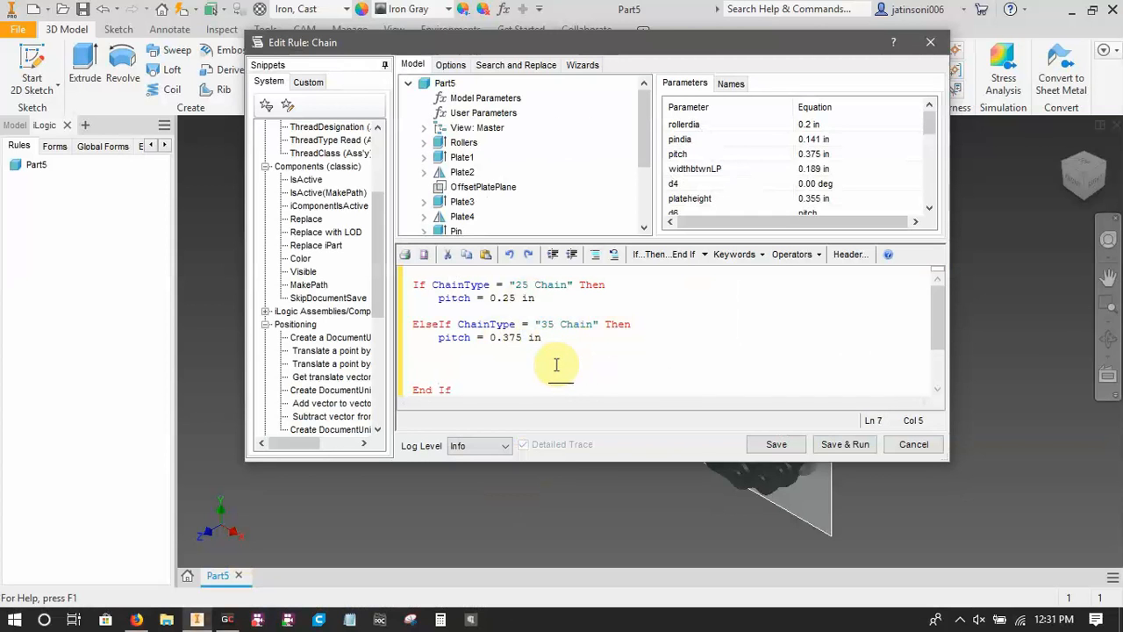
text(roller)
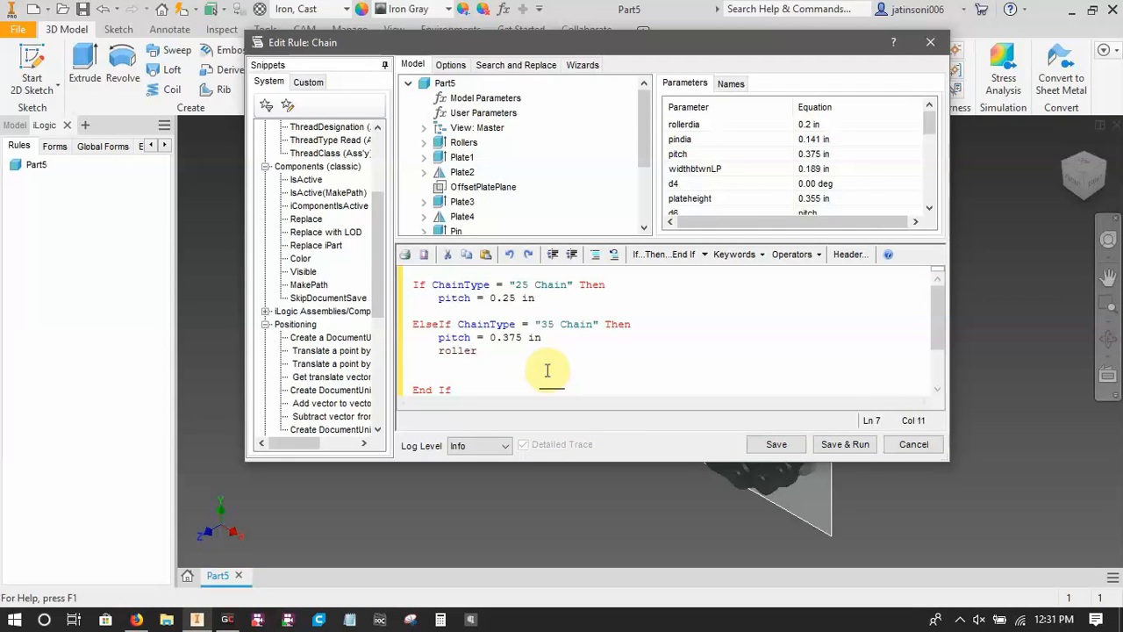
text(dia=0.2 in)
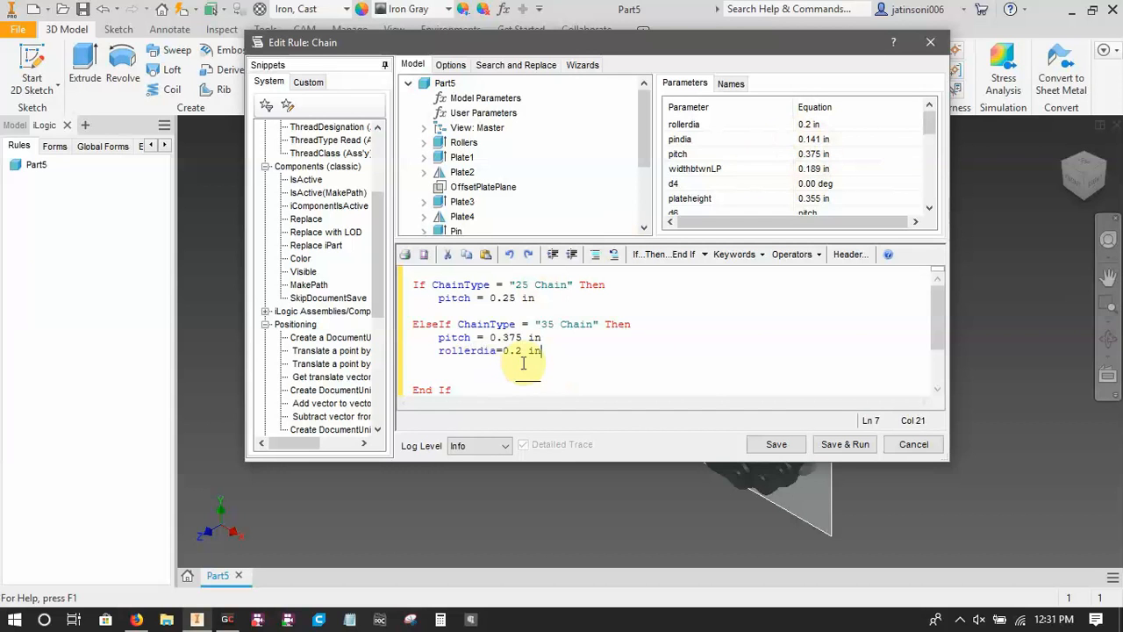
key(Return)
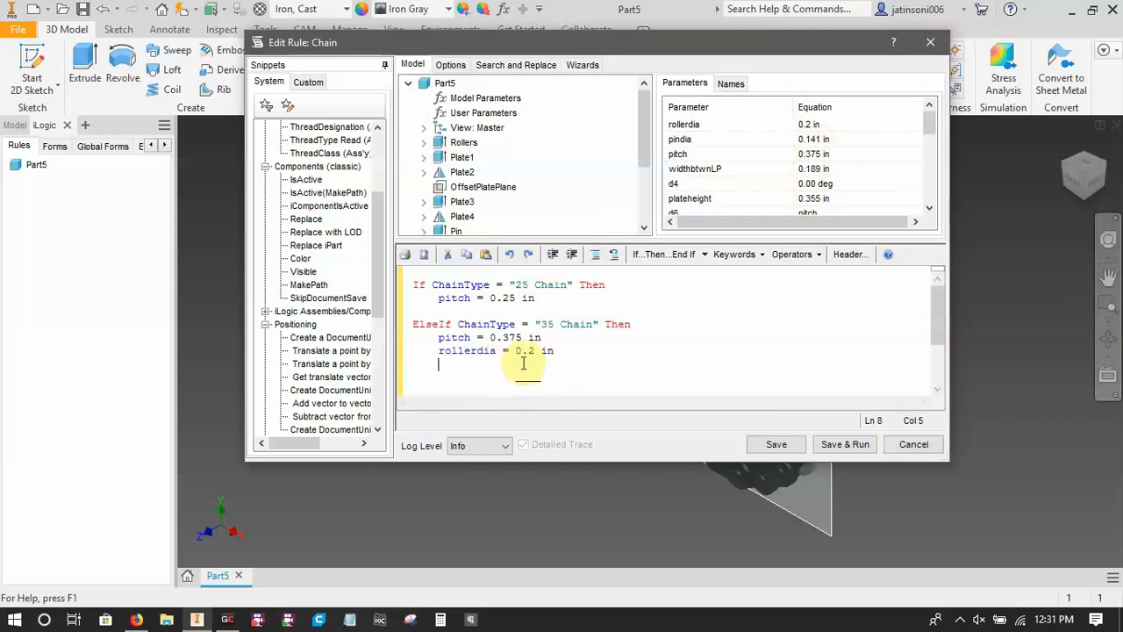
Add the statement pindia = 0.141 in to the 35 Chain branch.
text(pindia=)
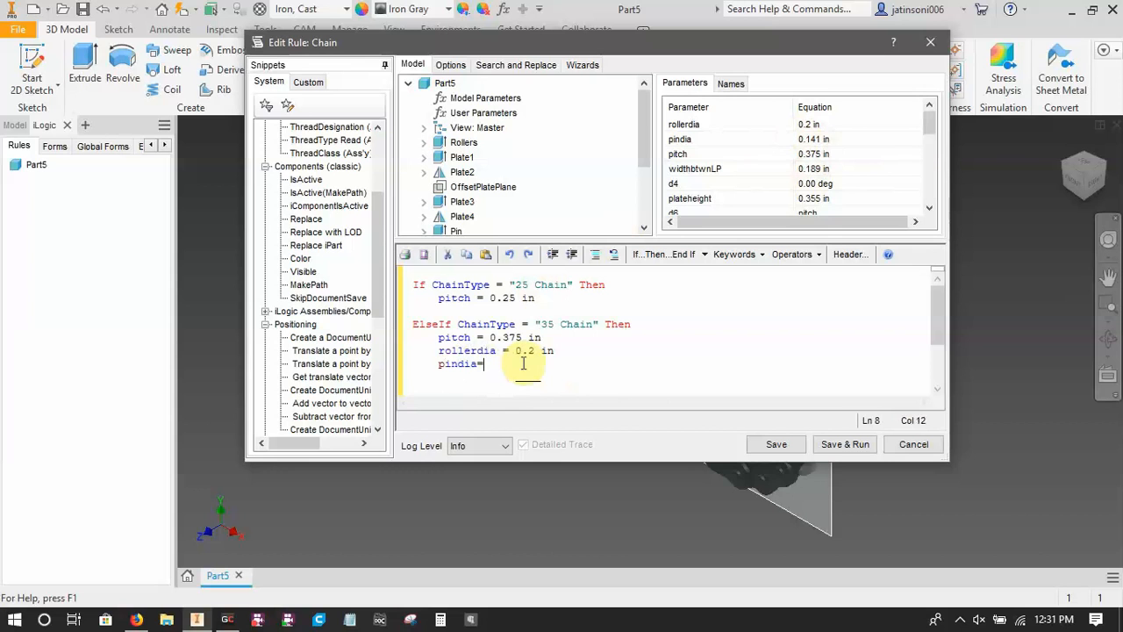
text(0.141 in)
key(Return)
Add the statement widthbtwnLP = 0.189 in to the 35 Chain branch.
text(w)
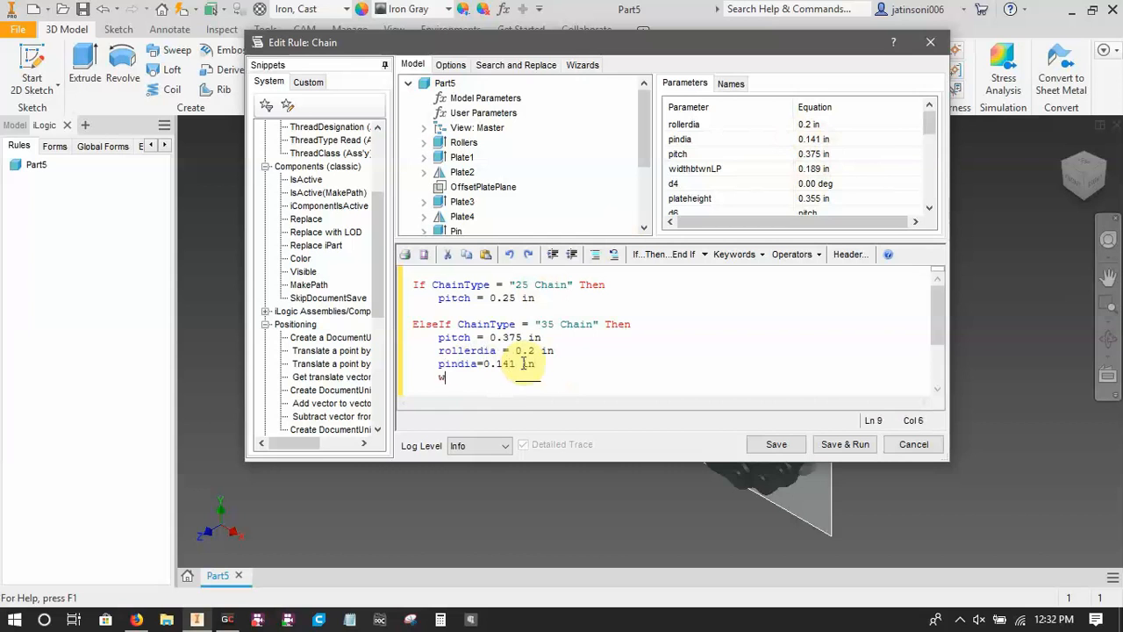
text(idthbtw)
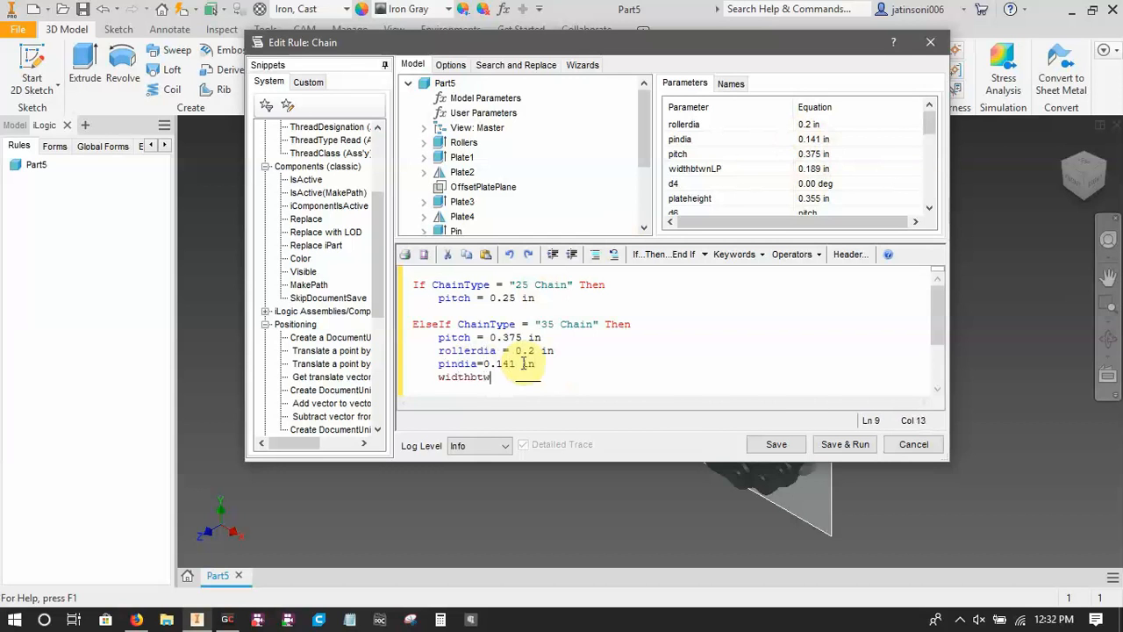
text(nLP = 0.189 in)
key(Return)
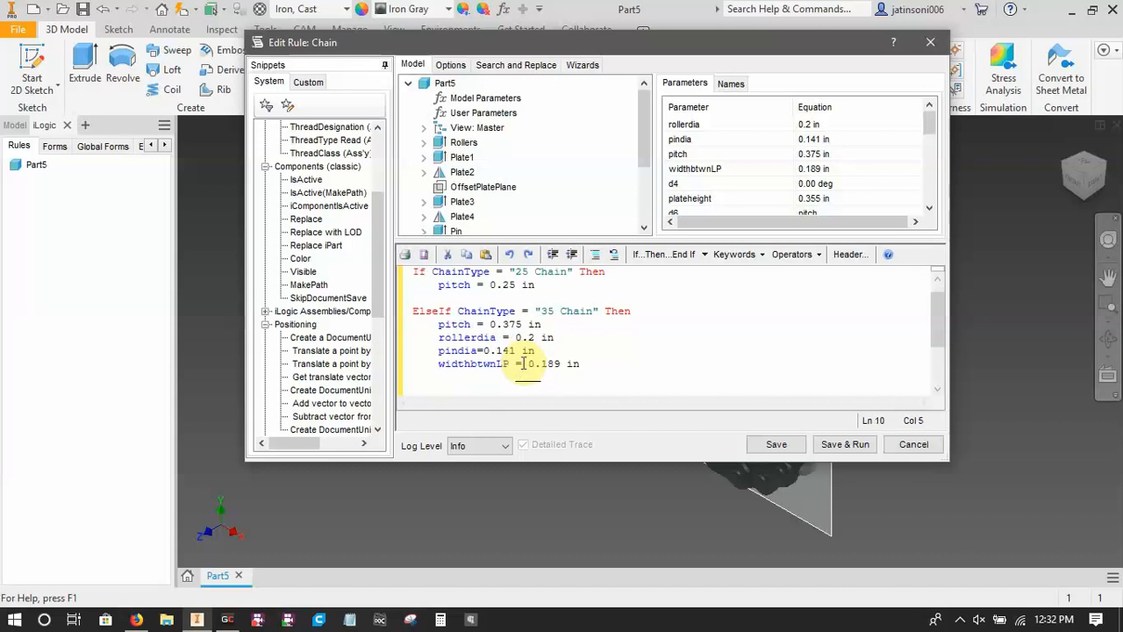
Add the statements plateheight = 0.355 in and platewidth = 0.049 in to the 35 Chain branch.
drag(928, 128, 930, 140)
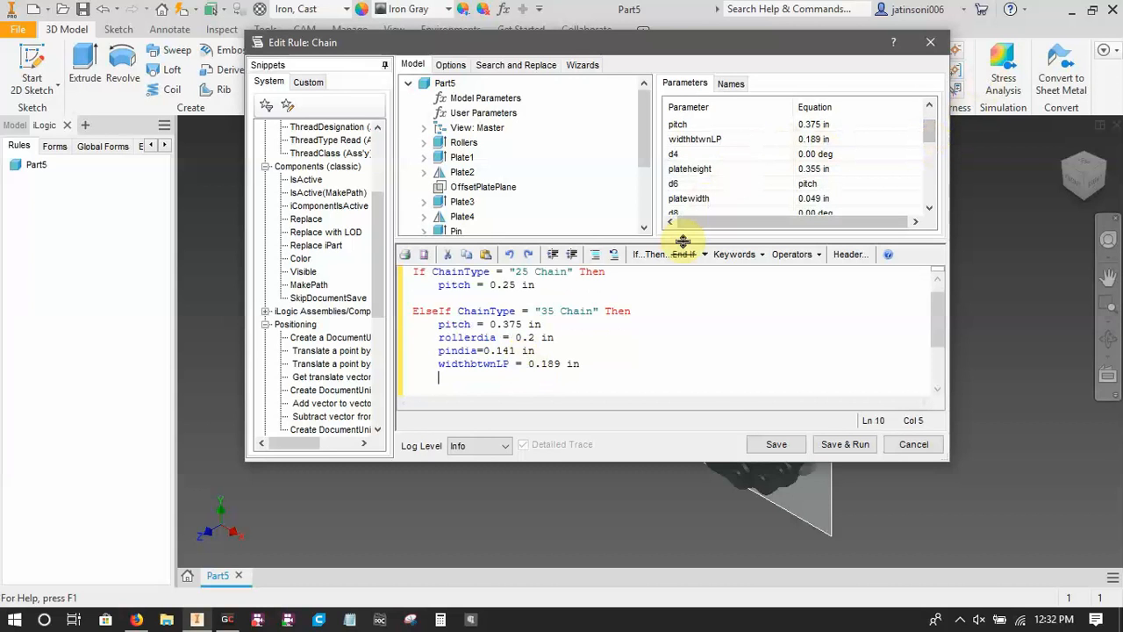
text(plateheight)
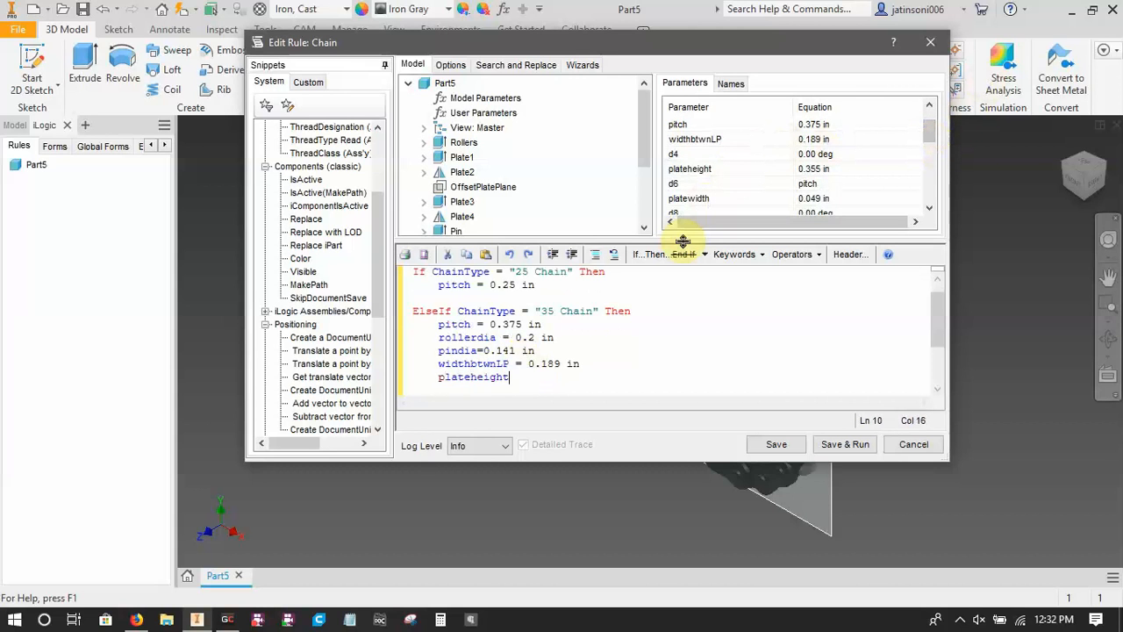
text( = 0.355 in)
key(Return)
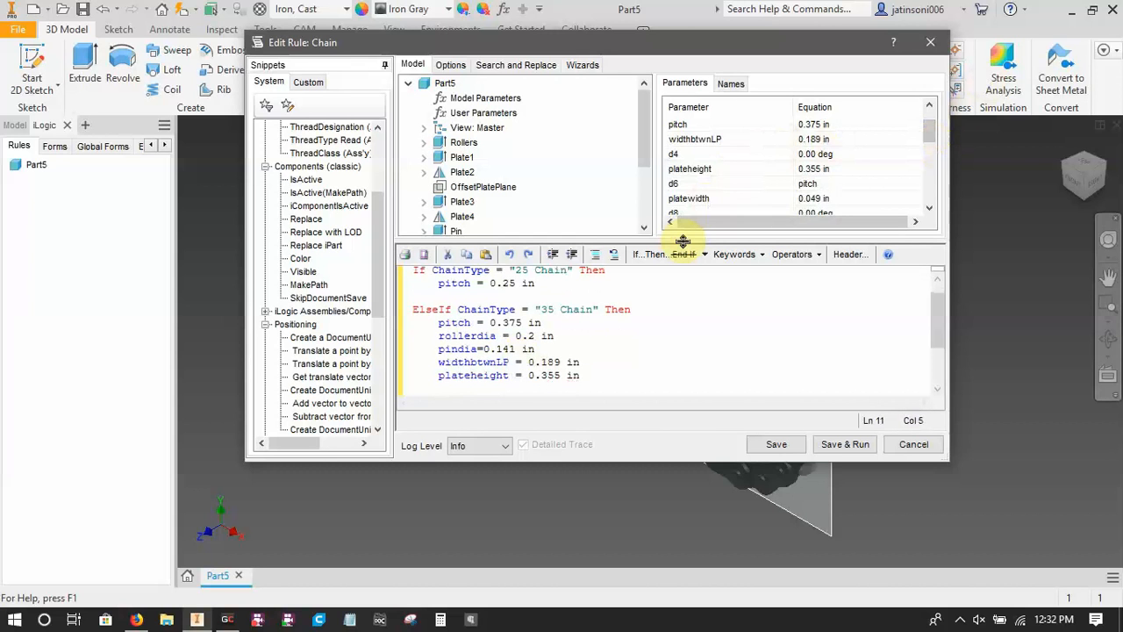
text(platwidth=0.049in)
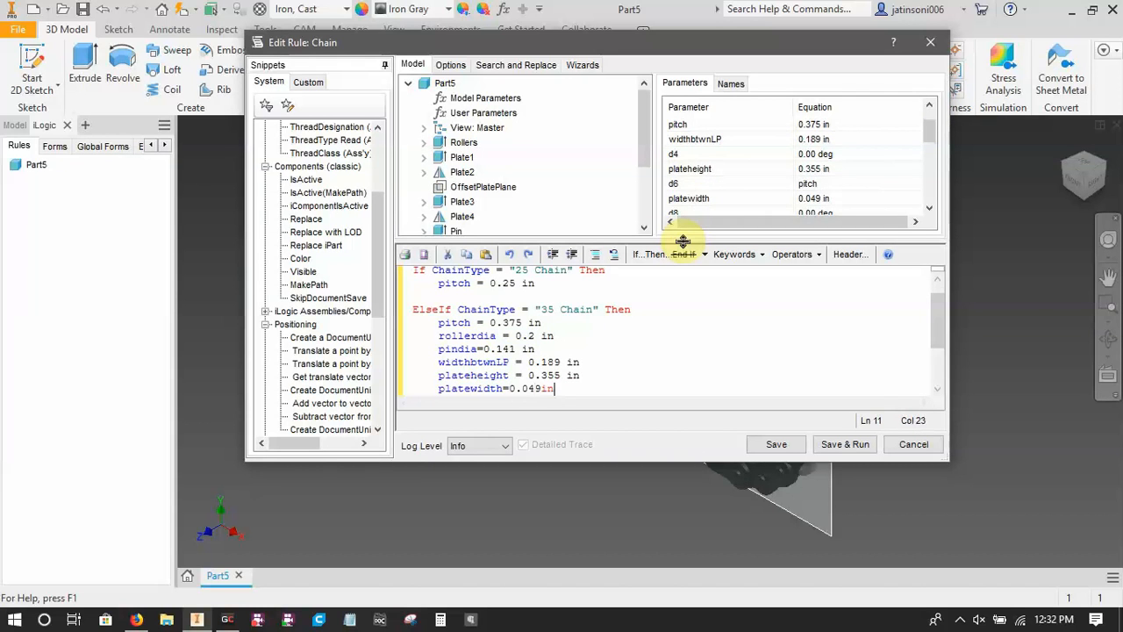
key(Return)
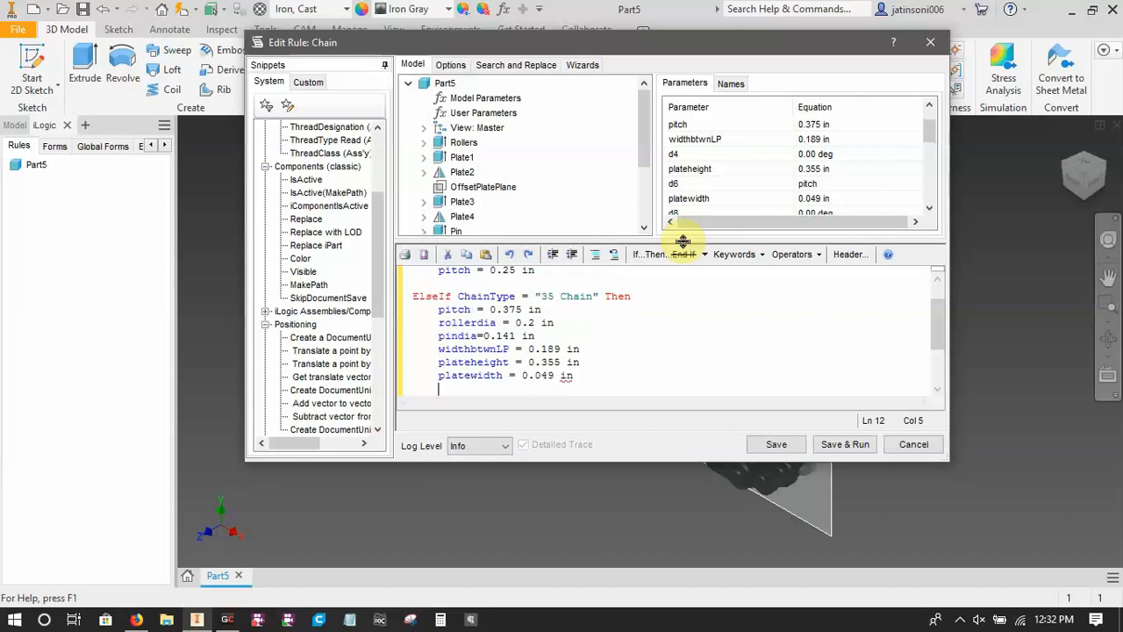
Find the pin length parameter in the model's parameter list and add the statement pinlength = 0.461 in to the 35 Chain branch.
drag(925, 127, 926, 144)
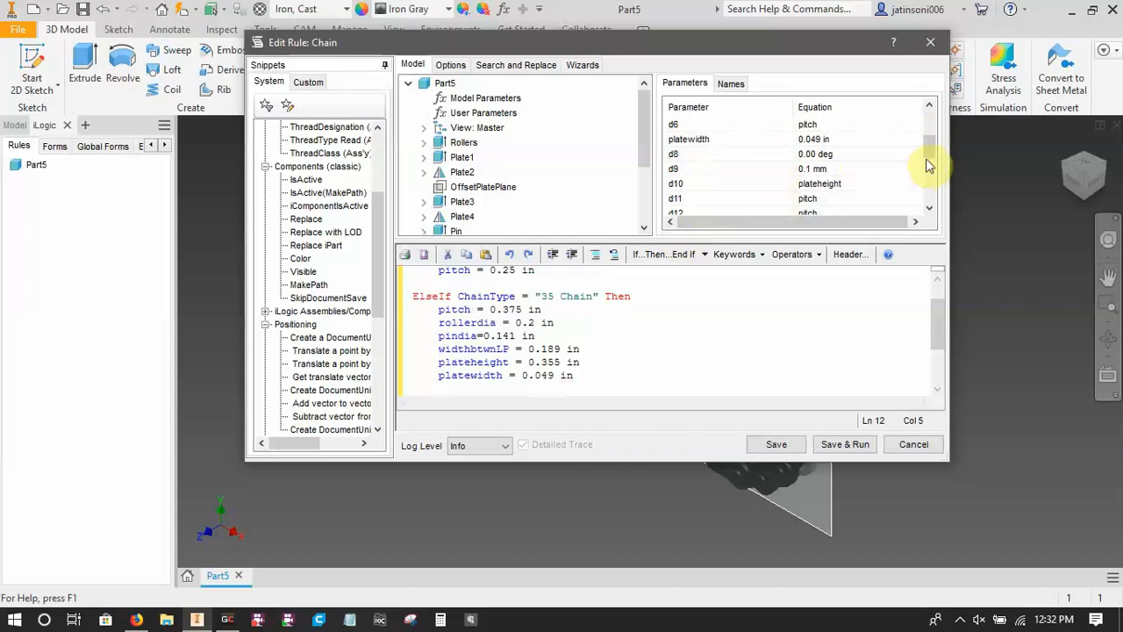
scroll(892, 175, down, 1)
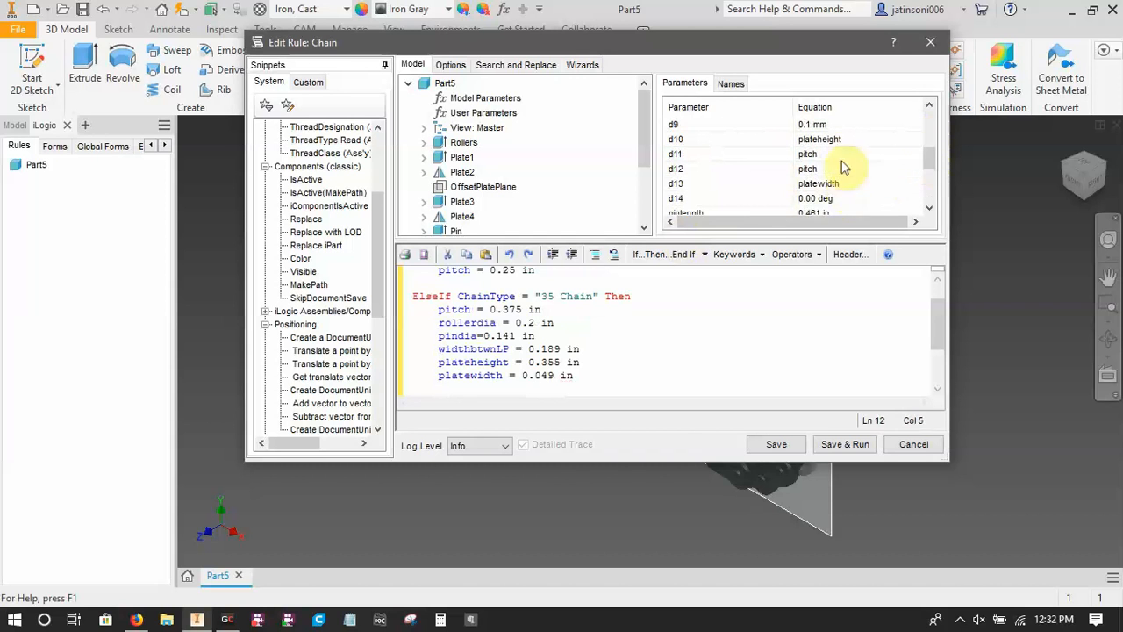
scroll(838, 180, down, 1)
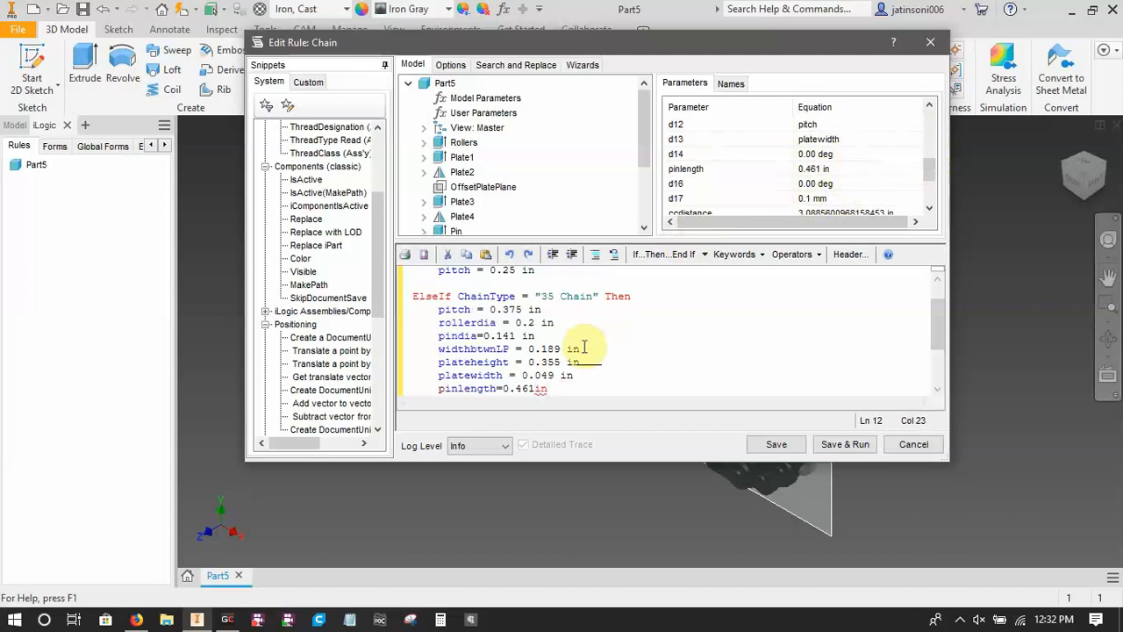
key(Return)
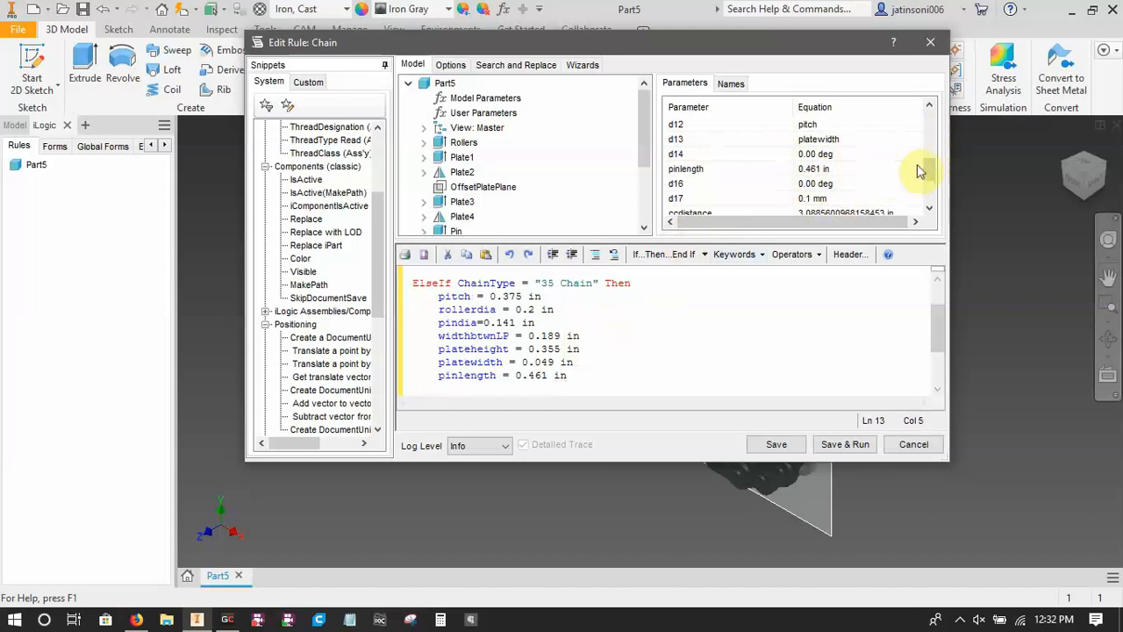
Copy the six statements from rollerdia through pinlength into the 25 Chain branch, below its pitch line.
drag(928, 168, 933, 193)
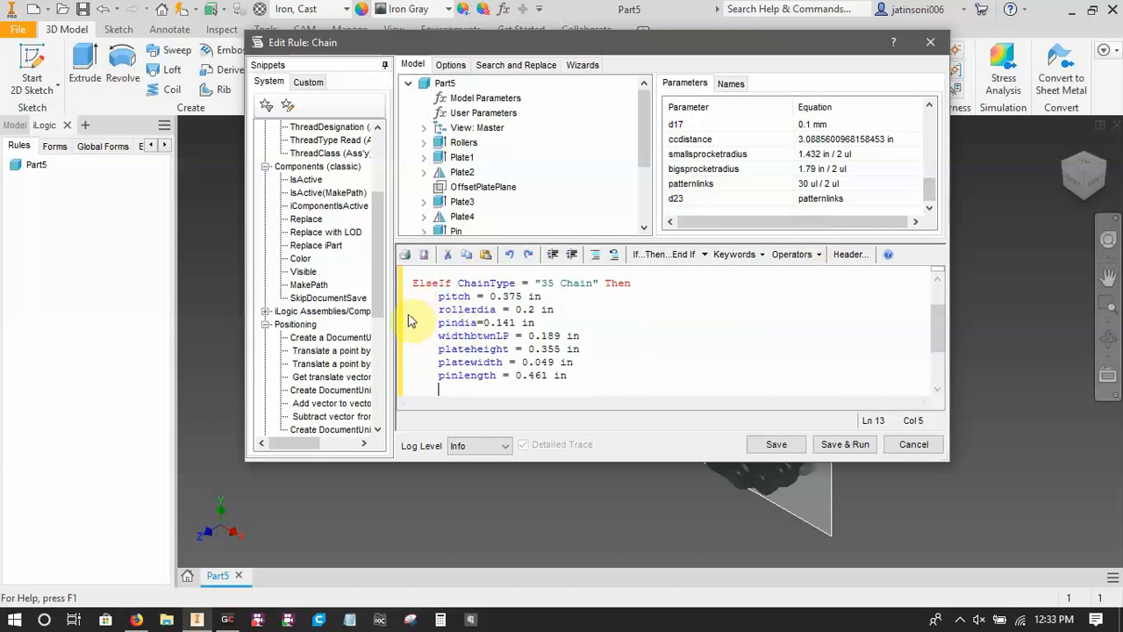
drag(414, 307, 577, 374)
key(ctrl+c)
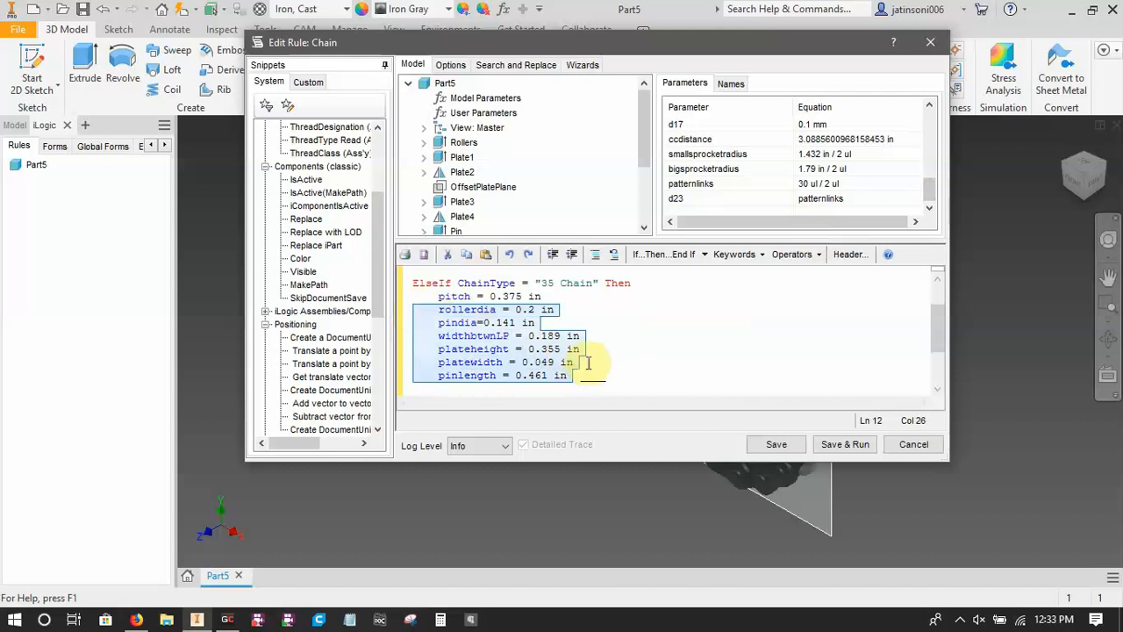
scroll(561, 351, up, 1)
click(441, 310)
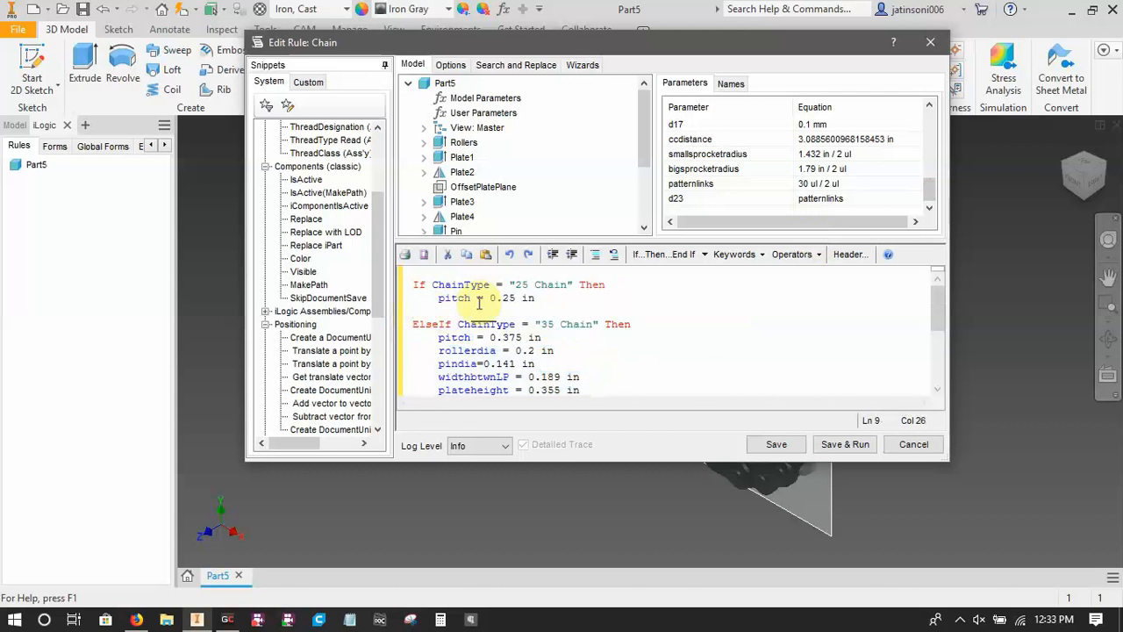
key(ctrl+v)
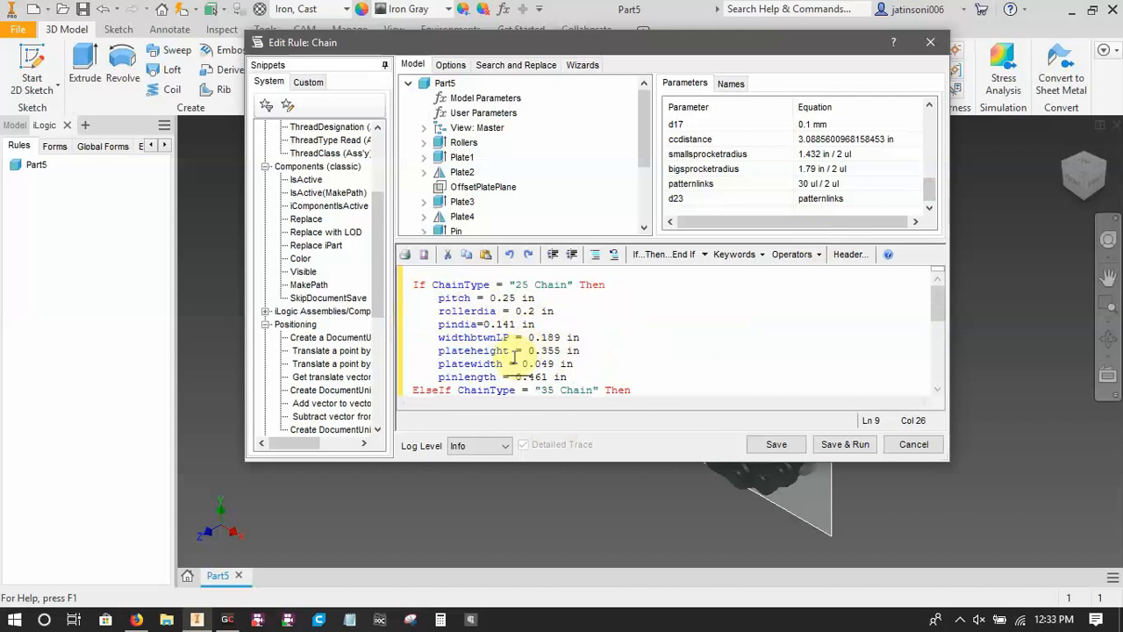
Look up the roller diameter in the browser's No. 25 chain PDF and set rollerdia to 0.13 in in the rule's 25 Chain branch.
click(136, 619)
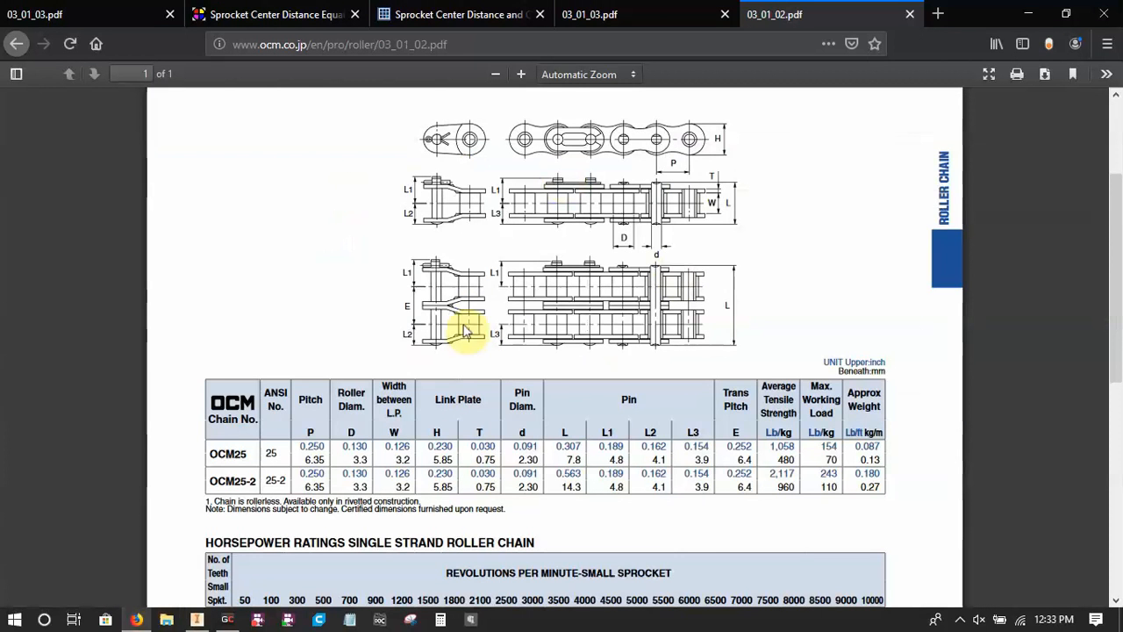
scroll(567, 257, up, 3)
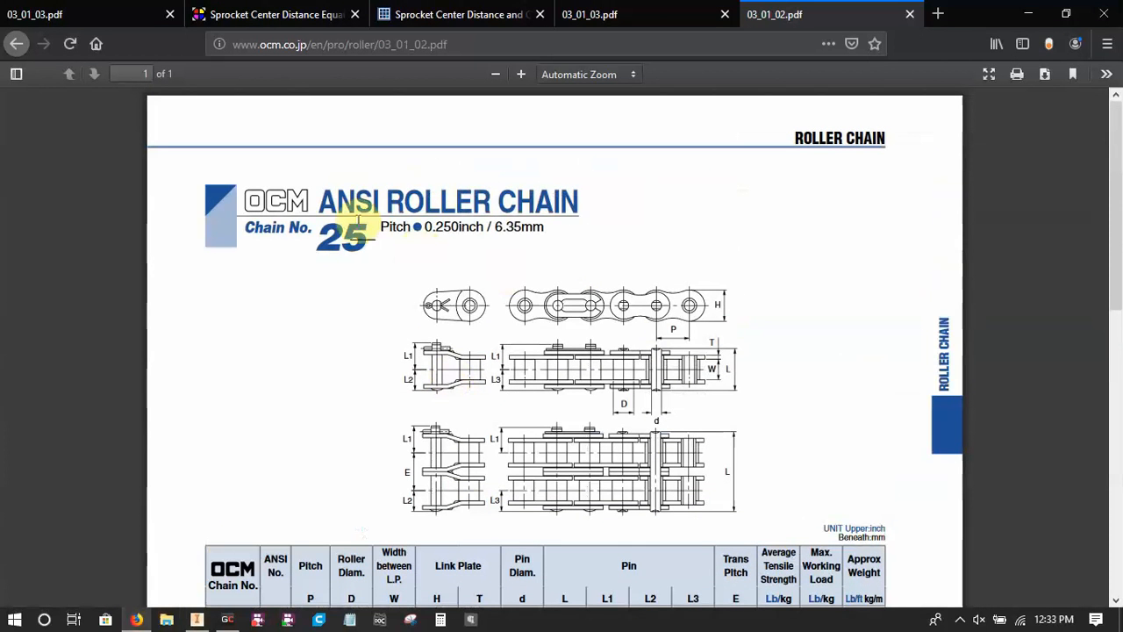
scroll(434, 316, down, 4)
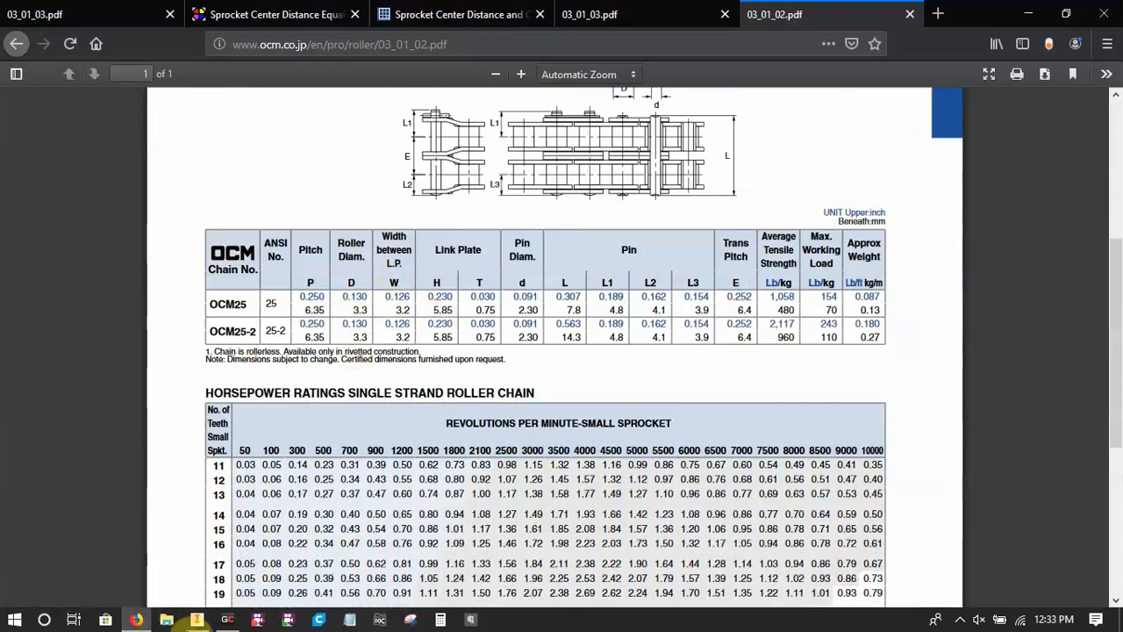
click(196, 620)
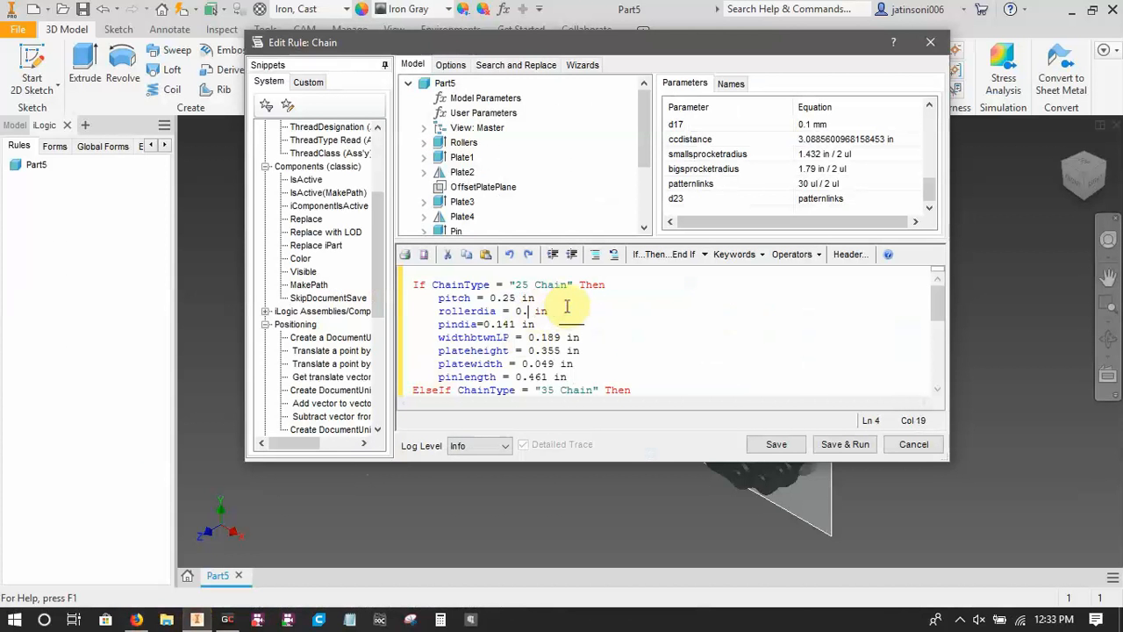
Check the pin diameter in the No. 25 chain table and set pindia to 0.091 in in the 25 Chain branch.
click(136, 619)
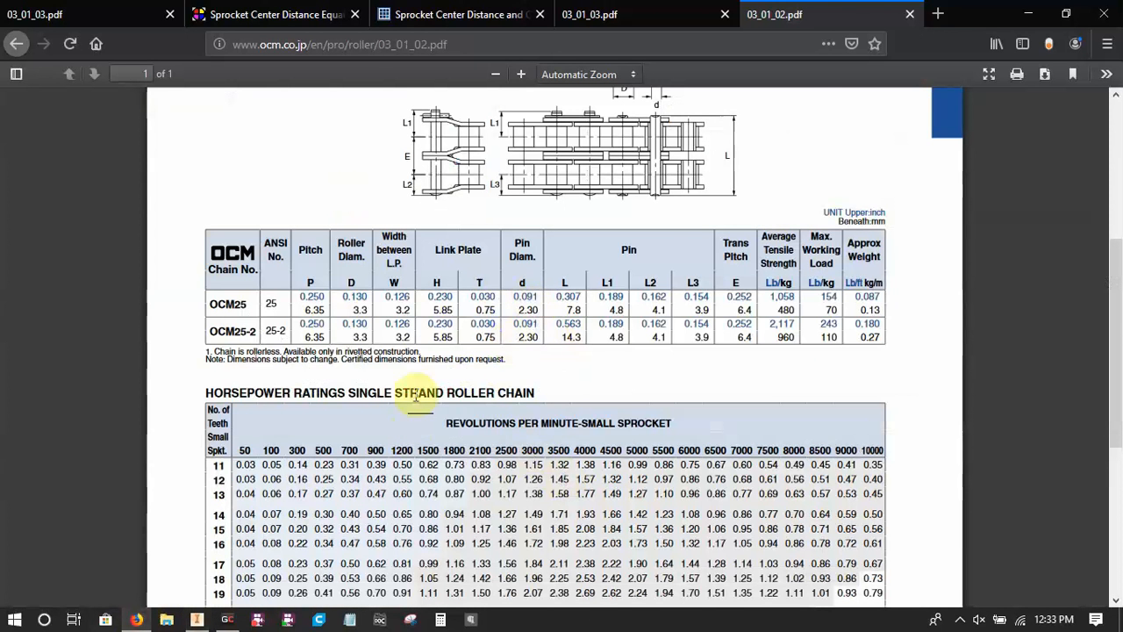
click(197, 619)
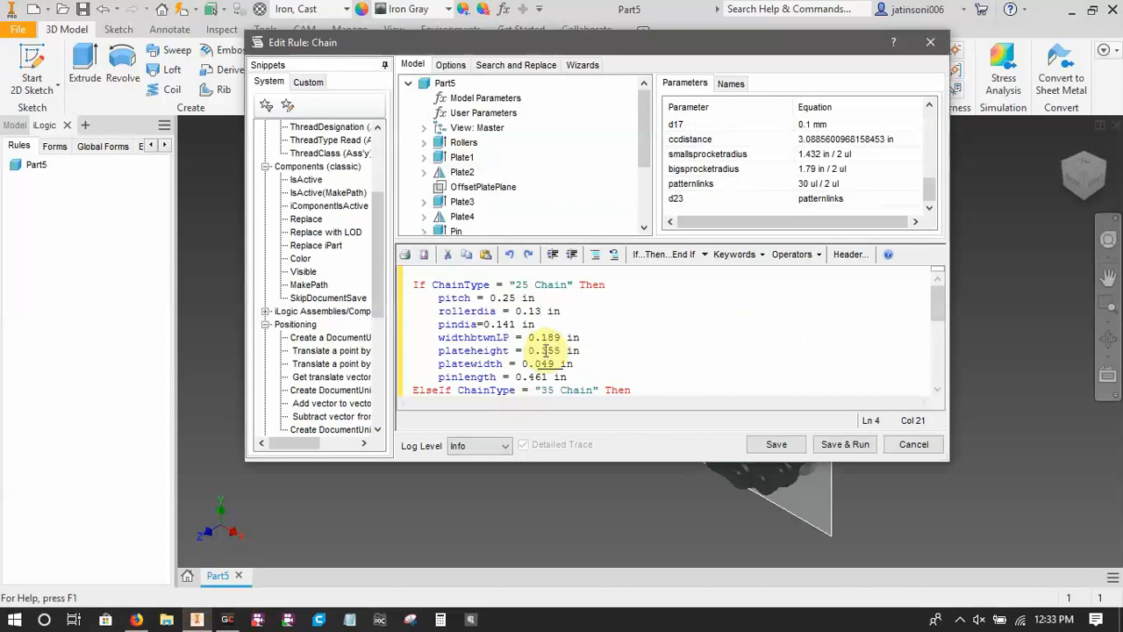
key(Down)
key(Left)
key(Left)
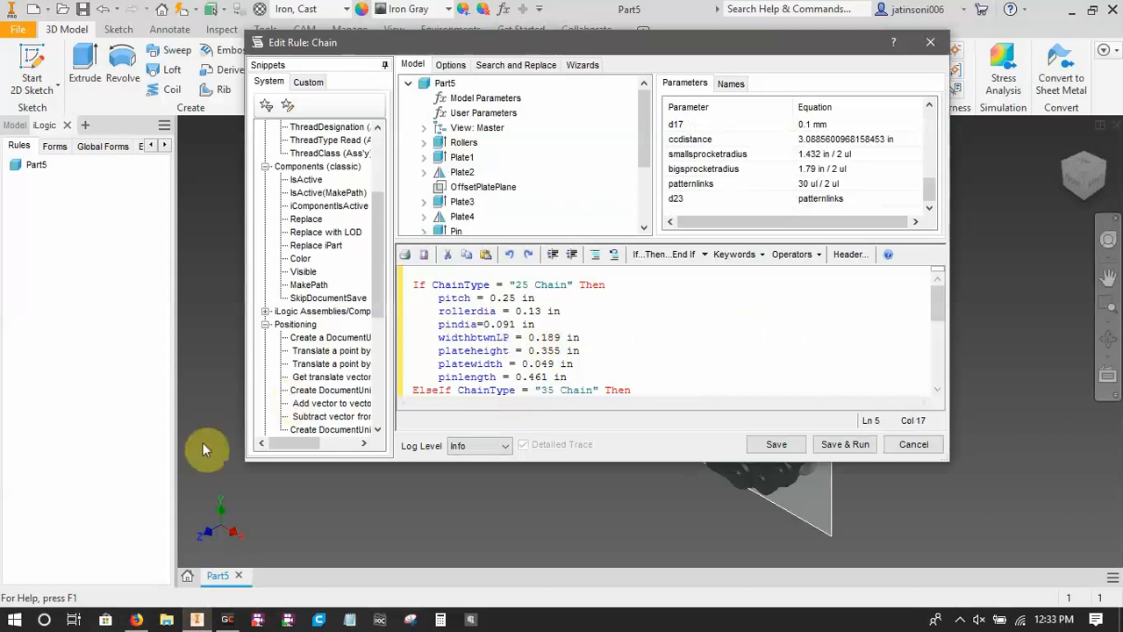
Look up the width between link plates for OCM25 in the chain table and return to the Inventor rule.
click(135, 620)
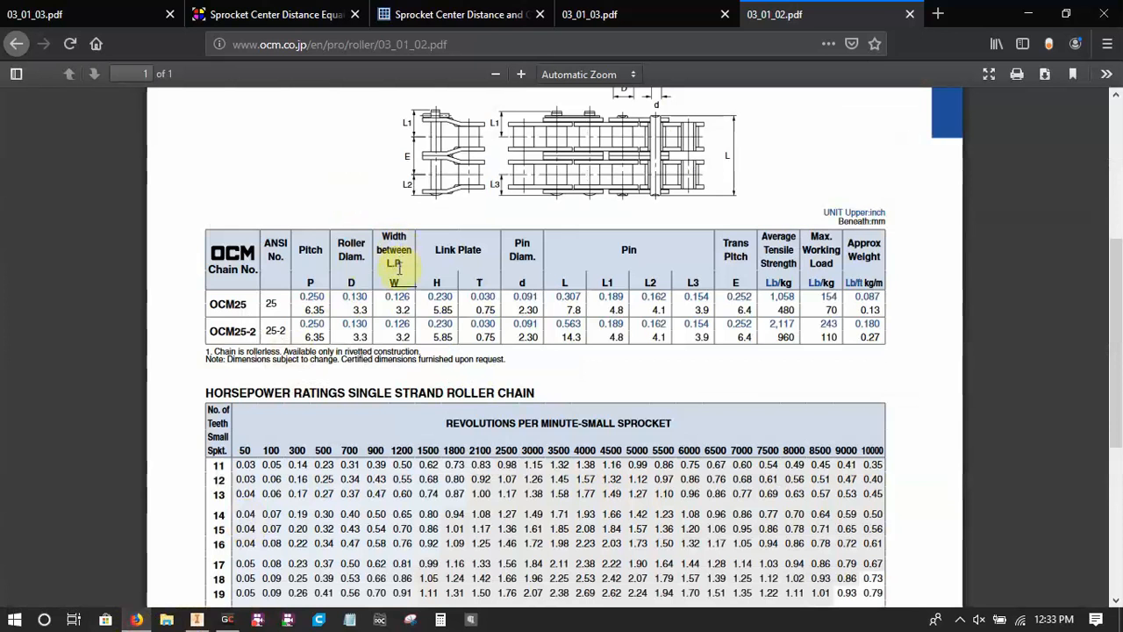
click(197, 619)
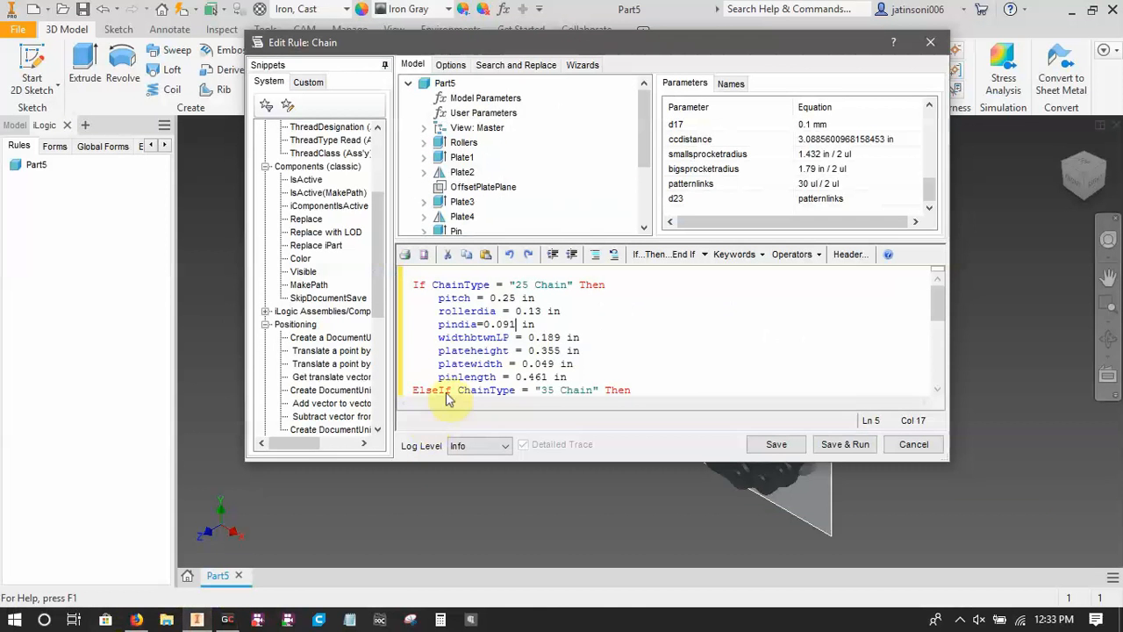
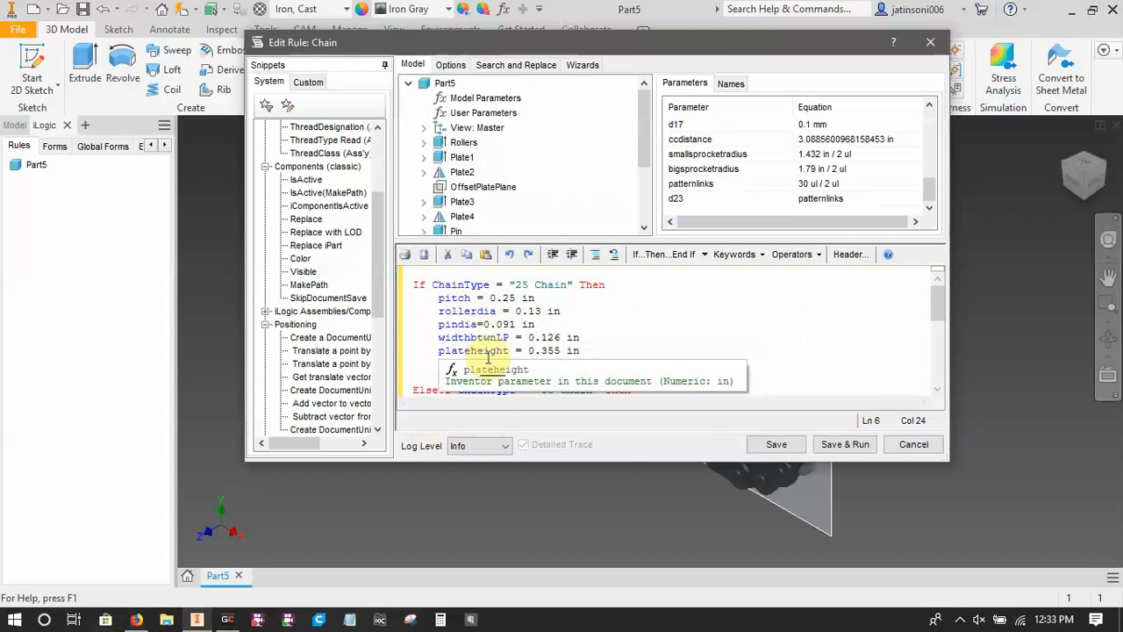
Look up the link plate height H for OCM25 in the chain table and set plateheight to 0.23 in in the 25 Chain branch.
click(147, 622)
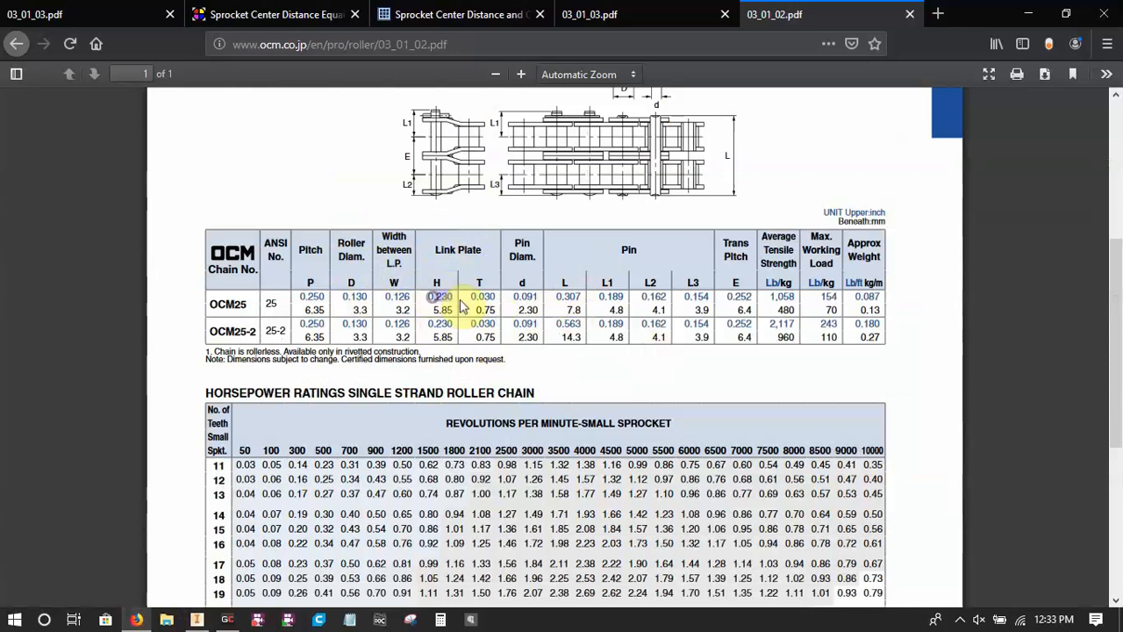
click(196, 619)
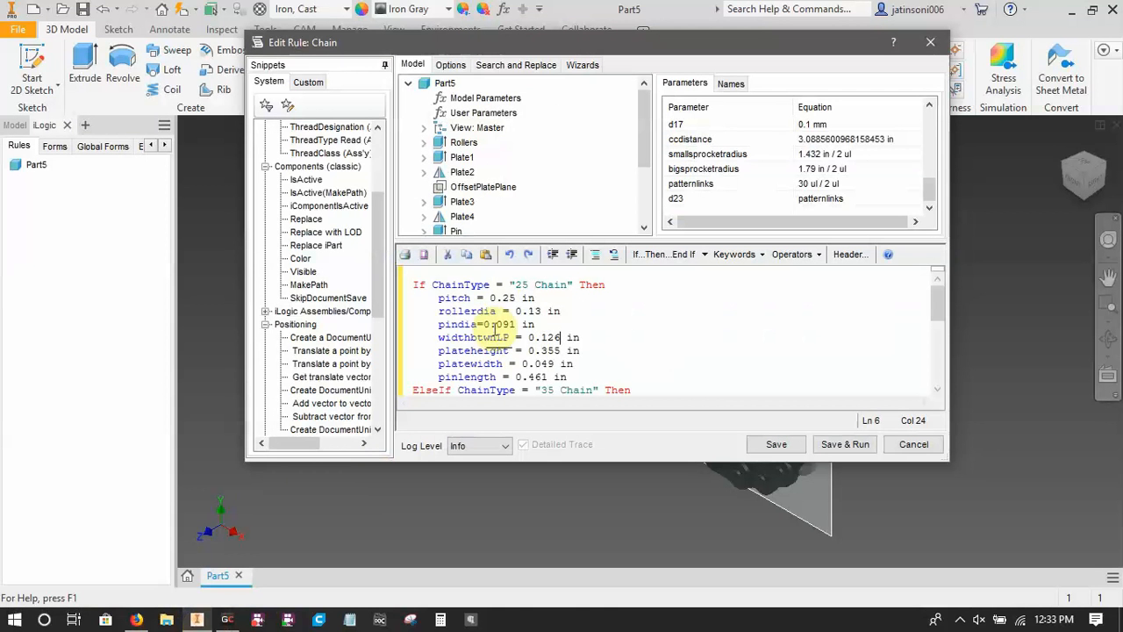
click(562, 349)
key(BackSpace)
key(BackSpace)
key(BackSpace)
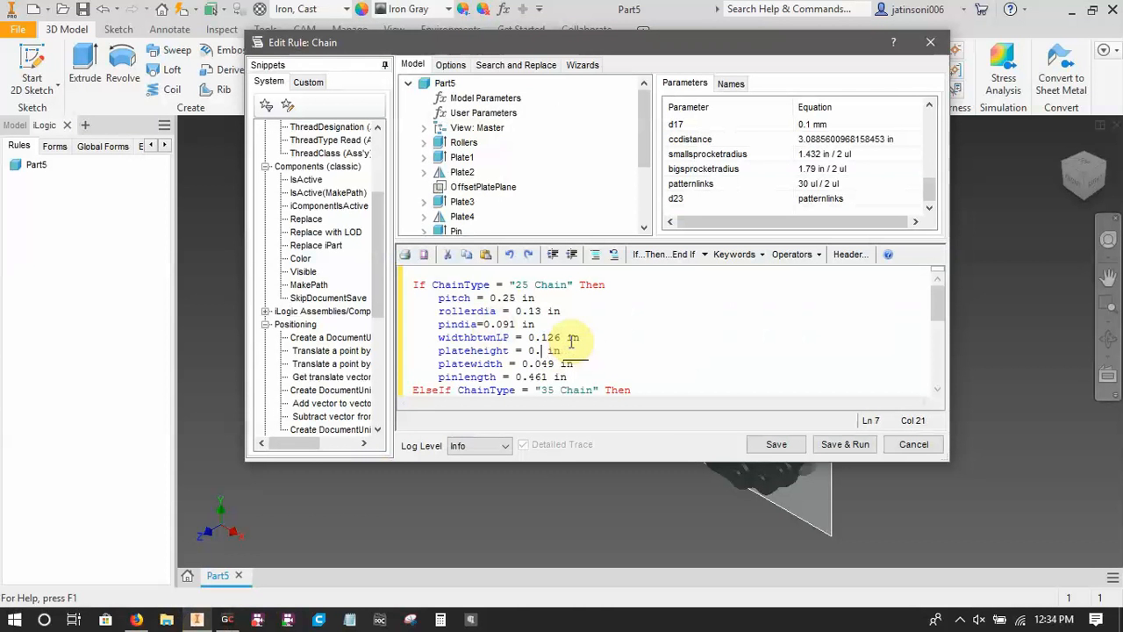
text(23)
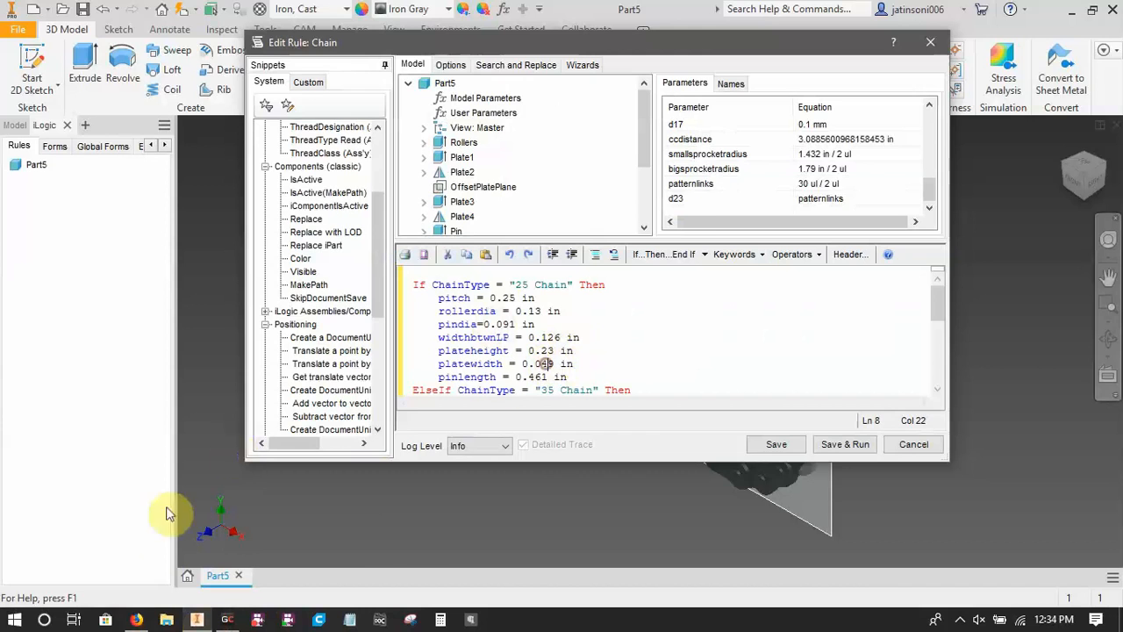
Check the link plate thickness T for OCM25 in the chain table and set platewidth to 0.03 in in the 25 Chain branch.
click(136, 620)
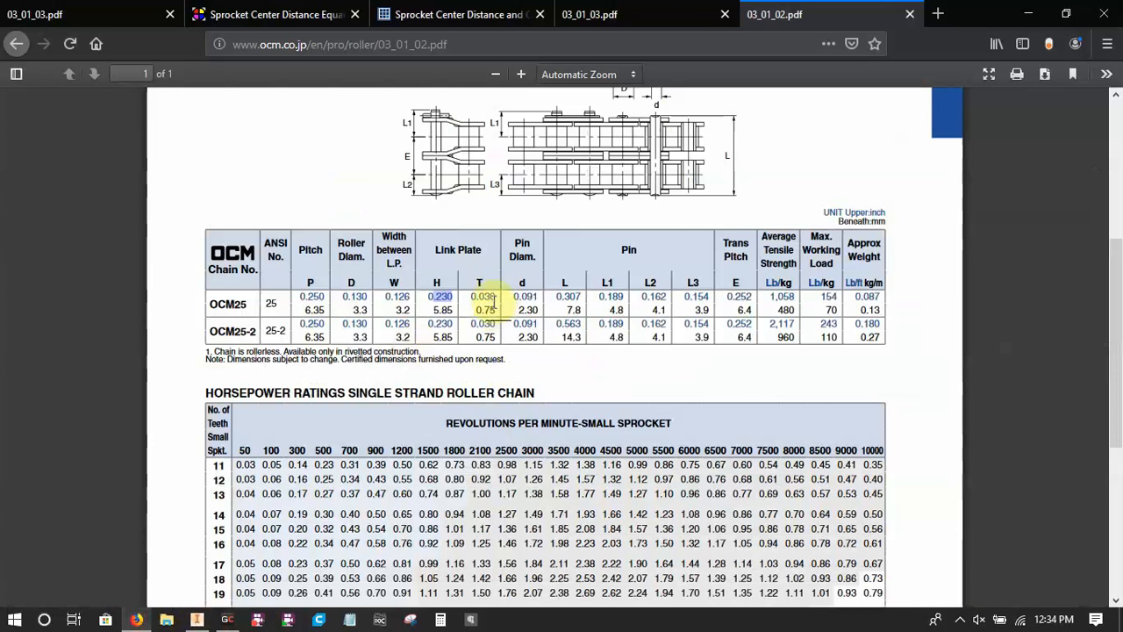
click(197, 619)
click(550, 365)
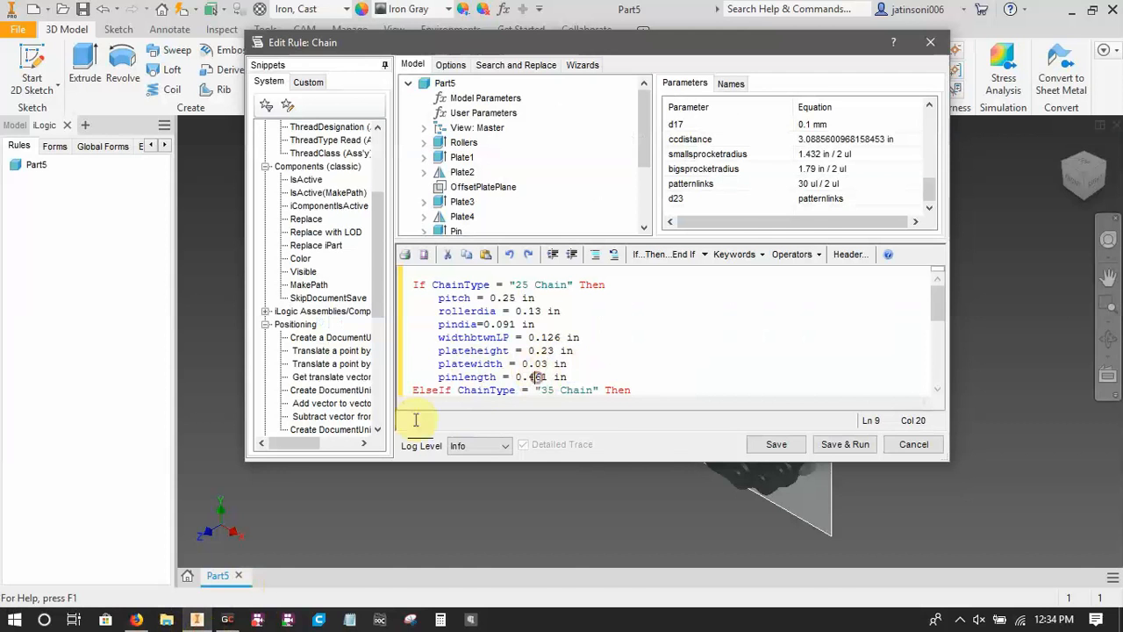
Look up the OCM25 pin length L, set pinlength to 0.307 in in the 25 Chain branch, and save the rule.
click(136, 619)
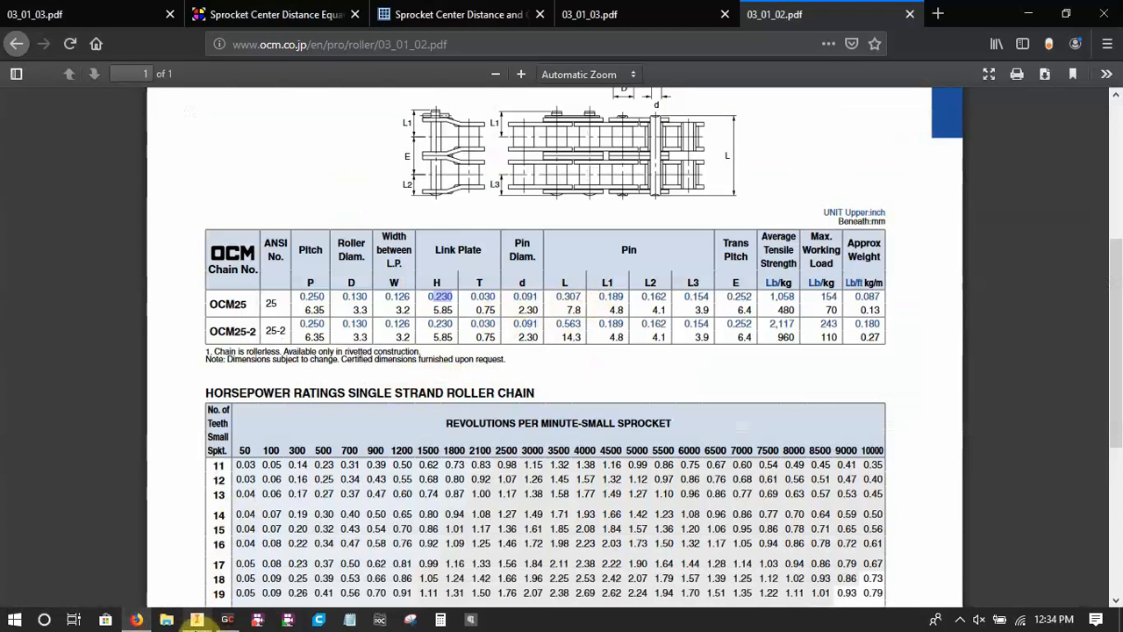
click(197, 619)
click(572, 377)
key(Right)
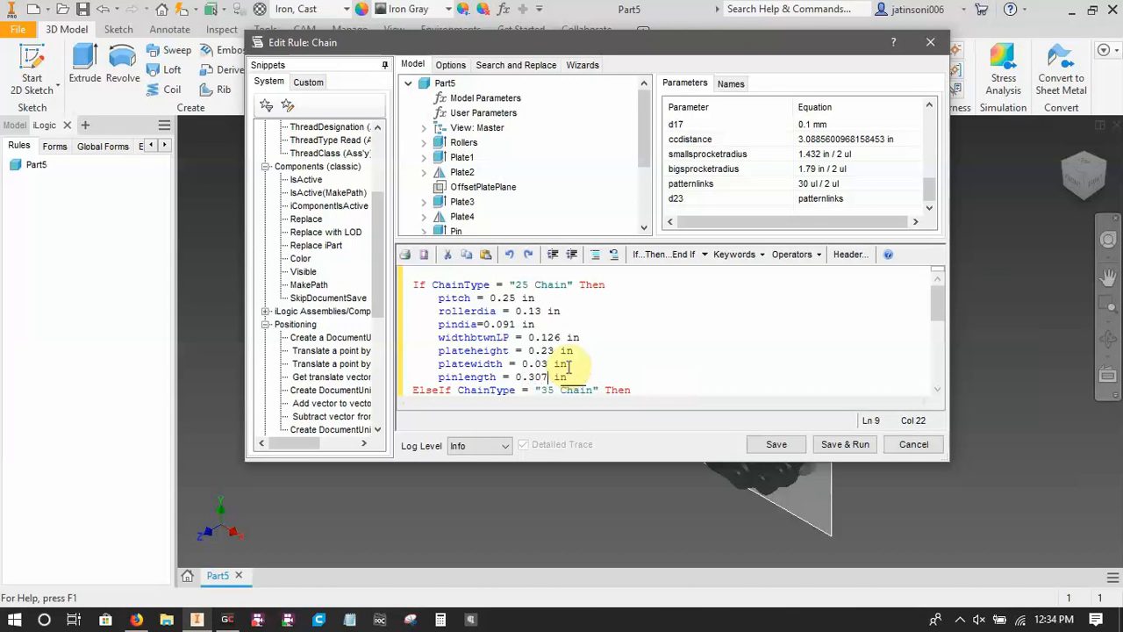
scroll(561, 360, down, 10)
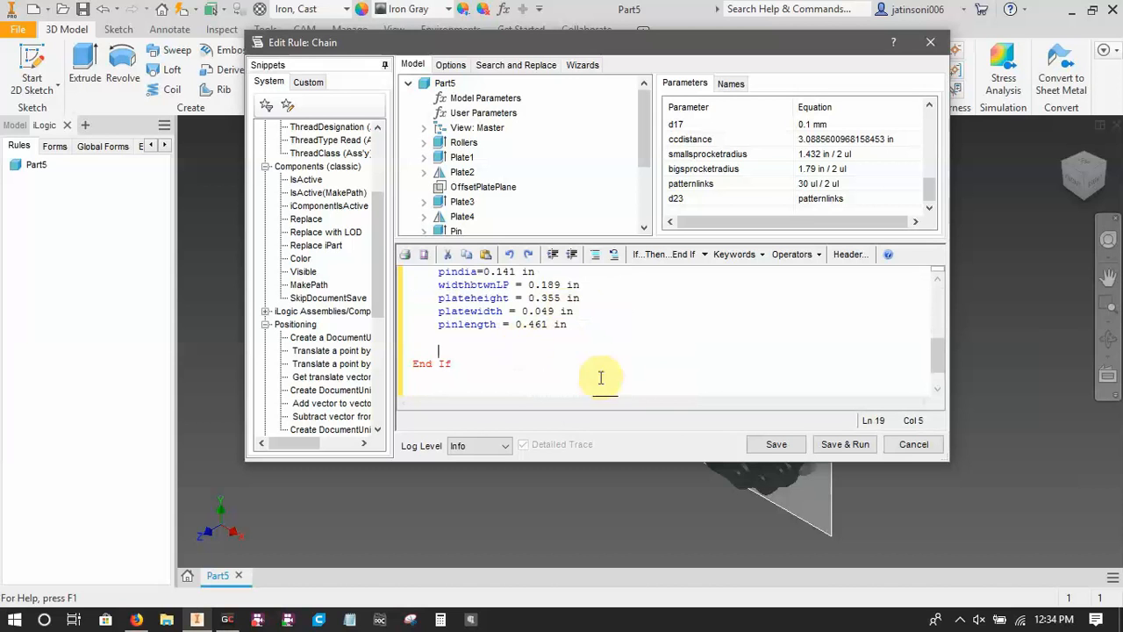
click(770, 446)
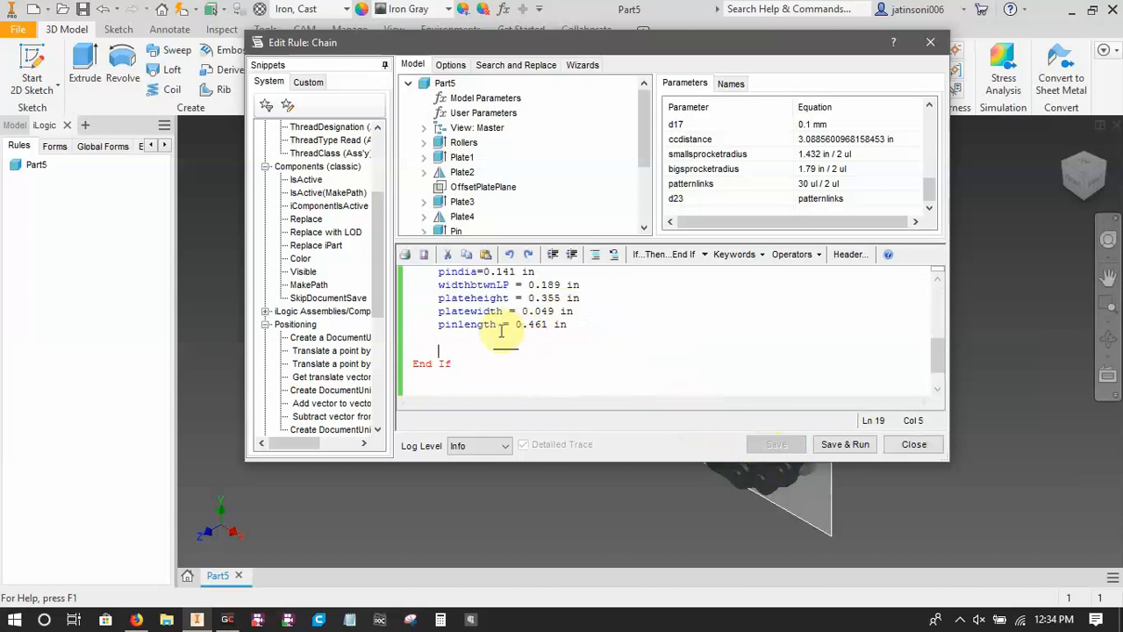
Add two blank lines below the rule's End If and list the part's user parameters.
scroll(496, 355, up, 3)
scroll(497, 356, up, 1)
scroll(495, 358, down, 4)
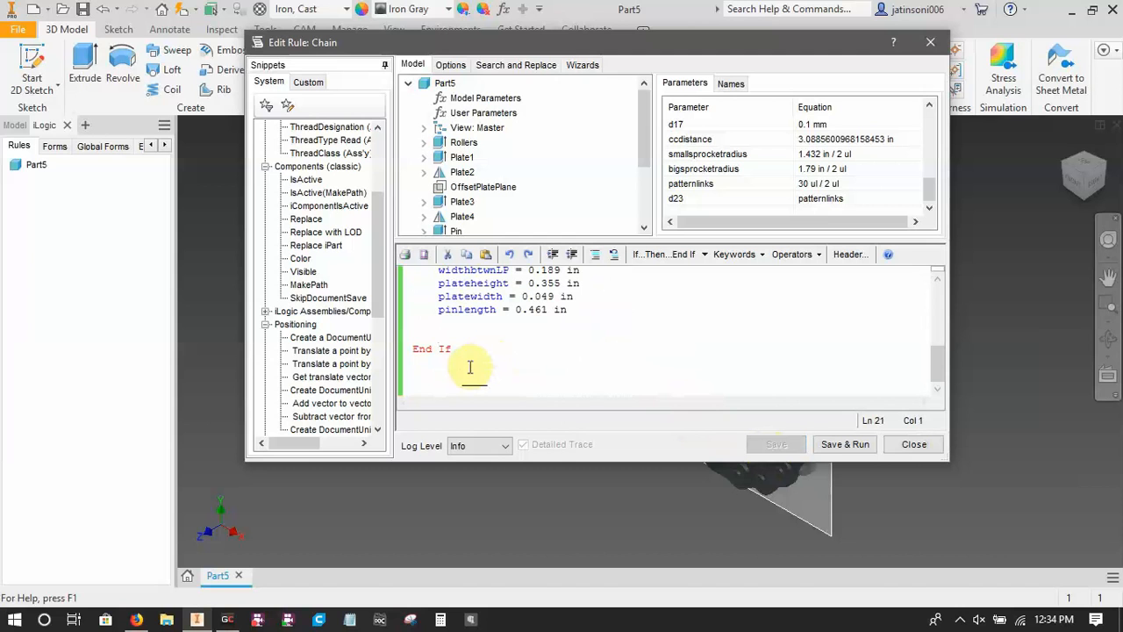
key(Return)
key(Return)
scroll(469, 366, down, 1)
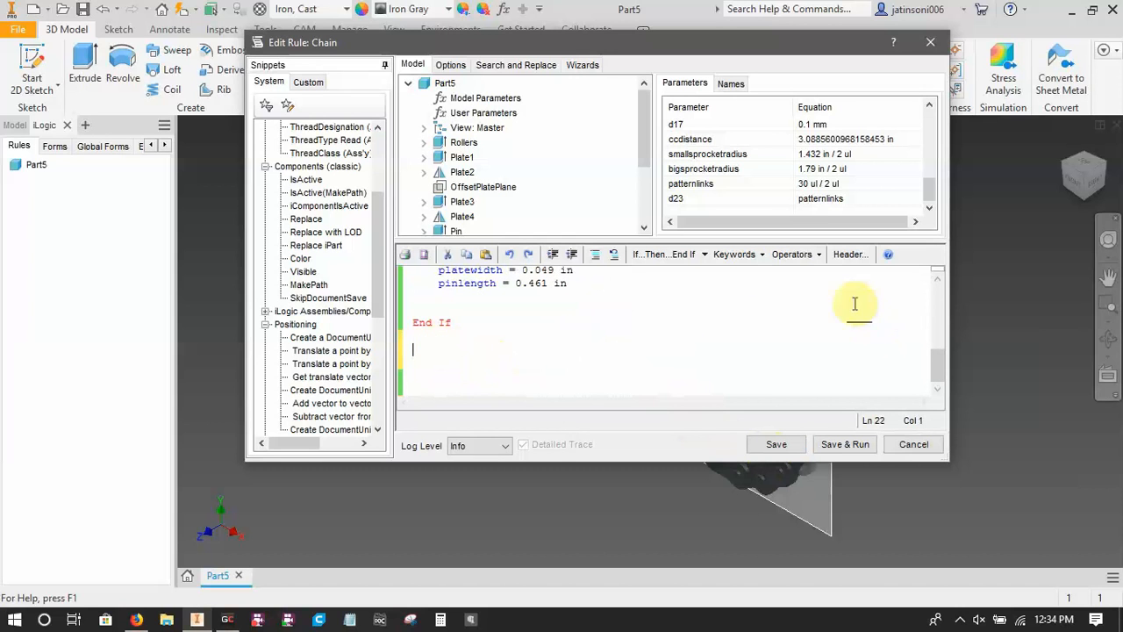
click(496, 113)
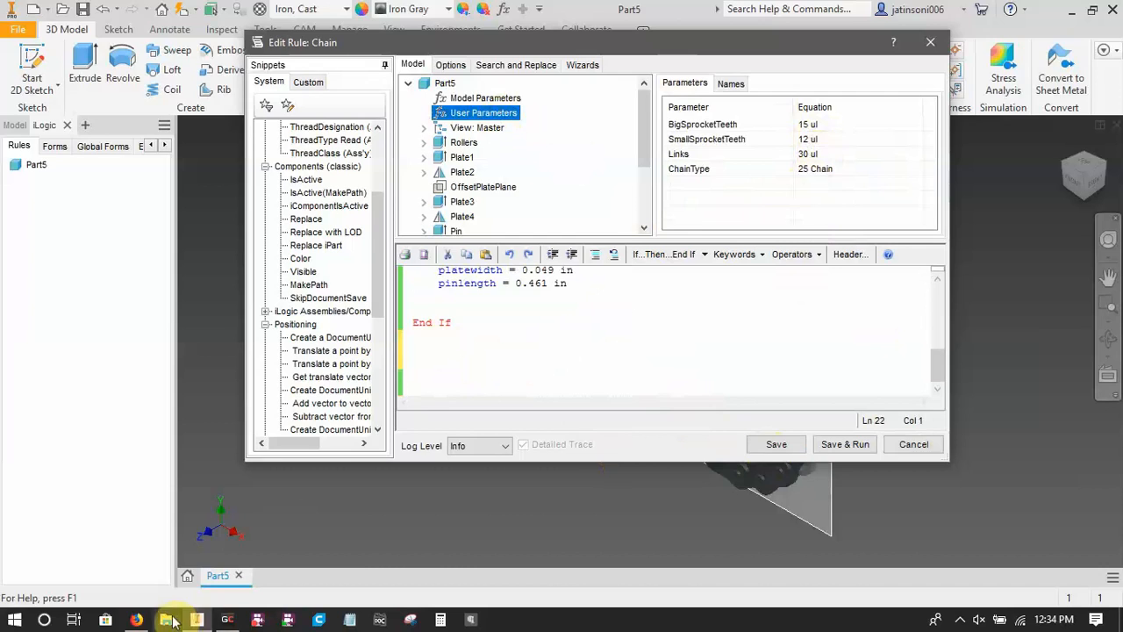
Examine the sprocket center distance formula and its variable definitions in the browser, compare the online calculator, and return to the Inventor rule.
click(136, 619)
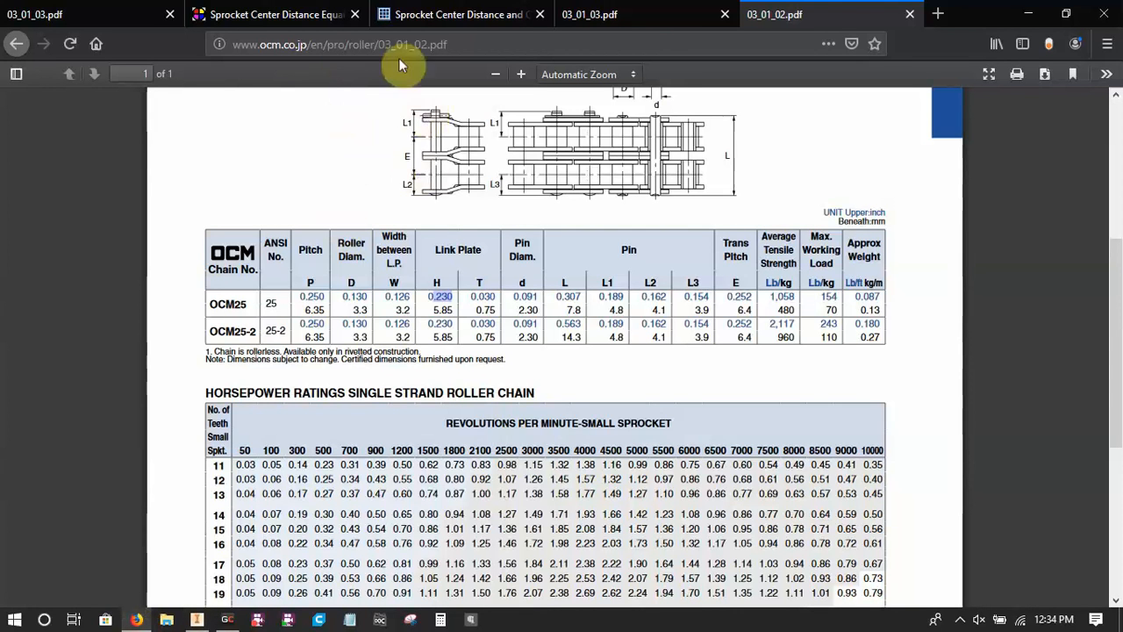
click(313, 14)
scroll(375, 283, up, 5)
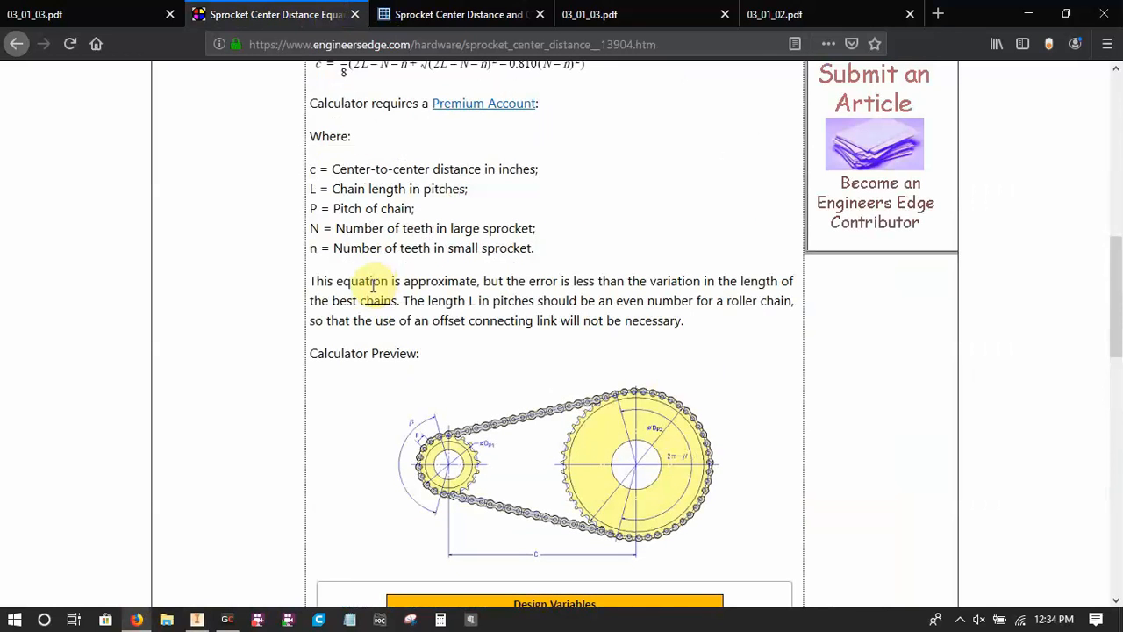
scroll(369, 281, up, 7)
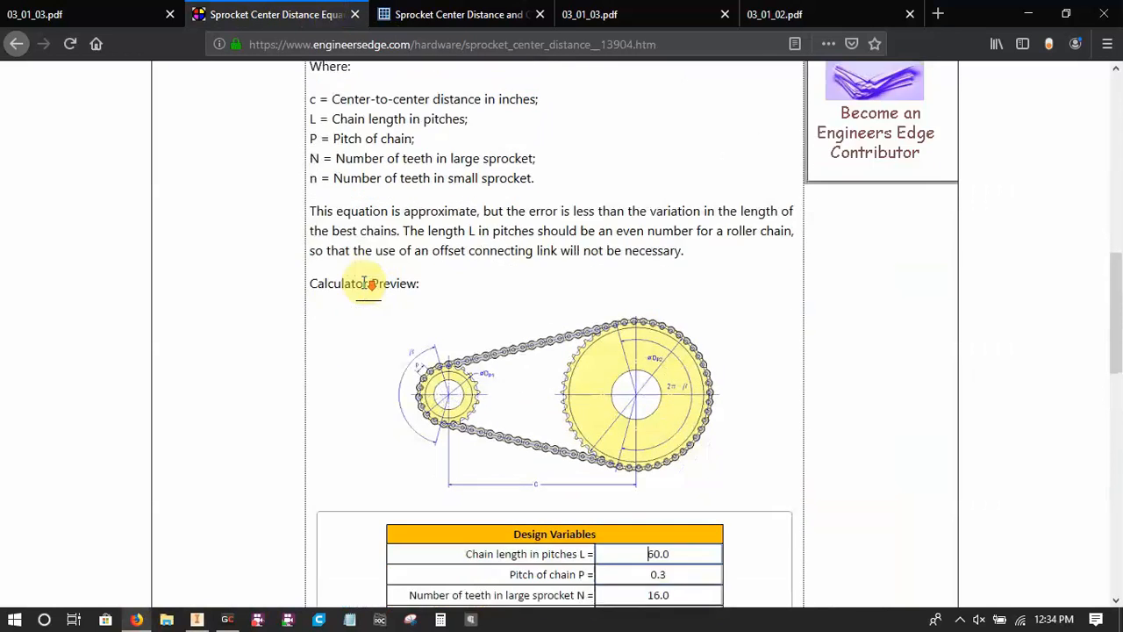
scroll(462, 396, up, 2)
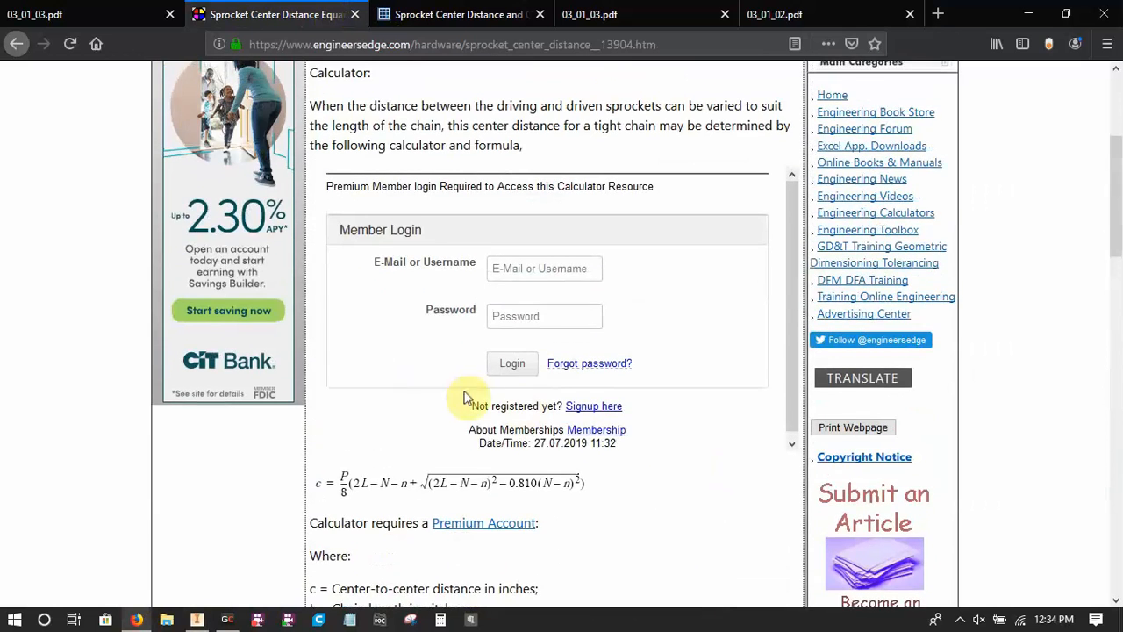
scroll(463, 388, down, 5)
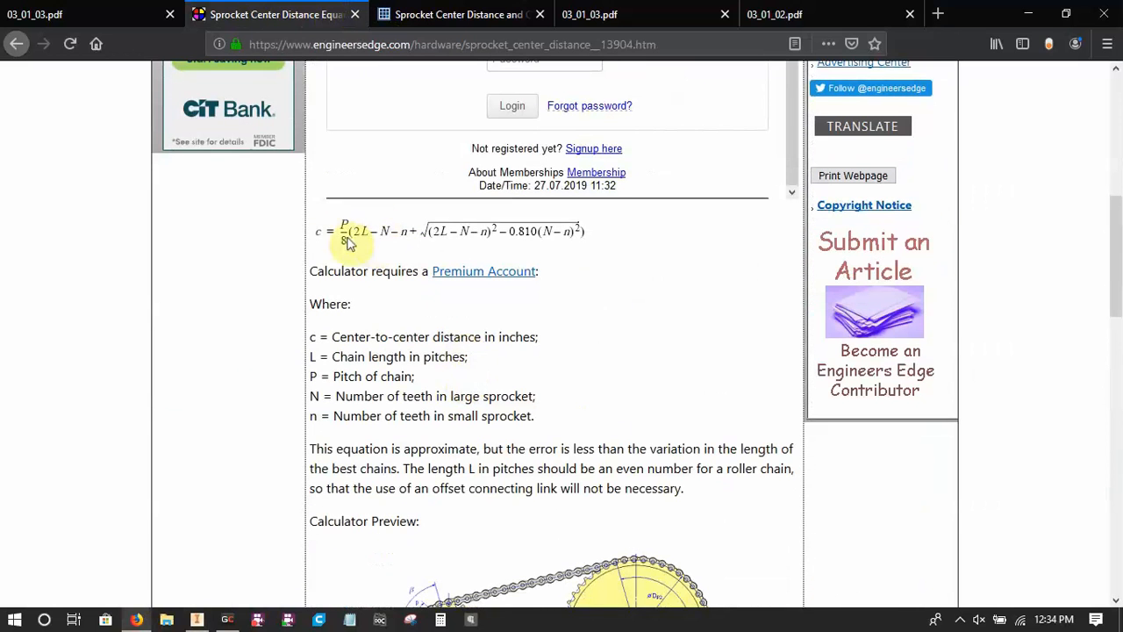
scroll(456, 294, down, 2)
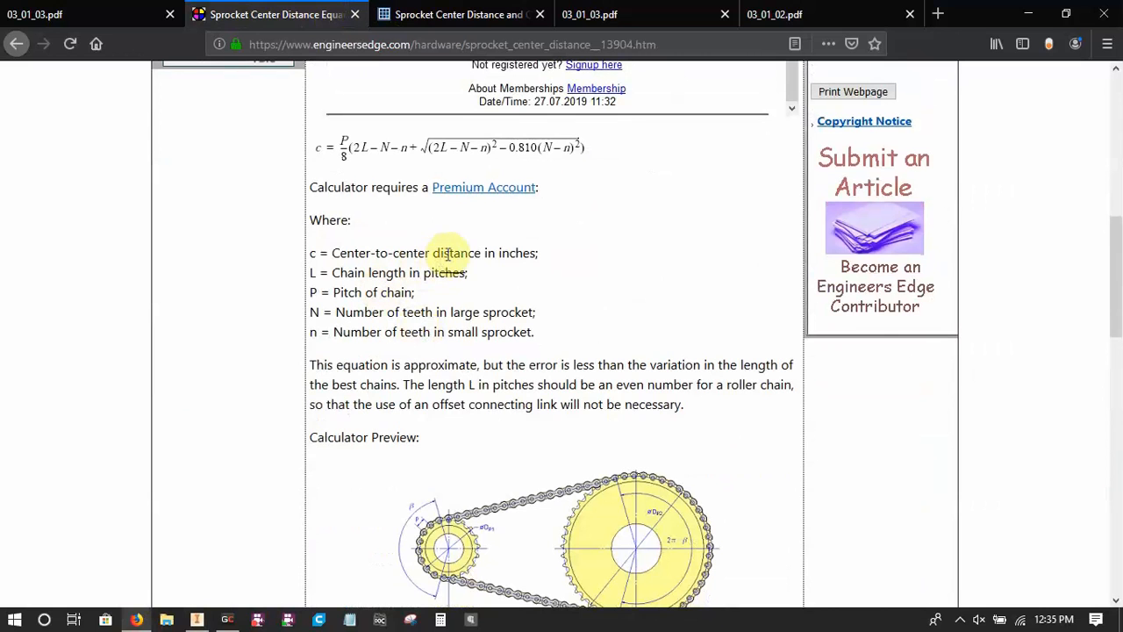
click(461, 266)
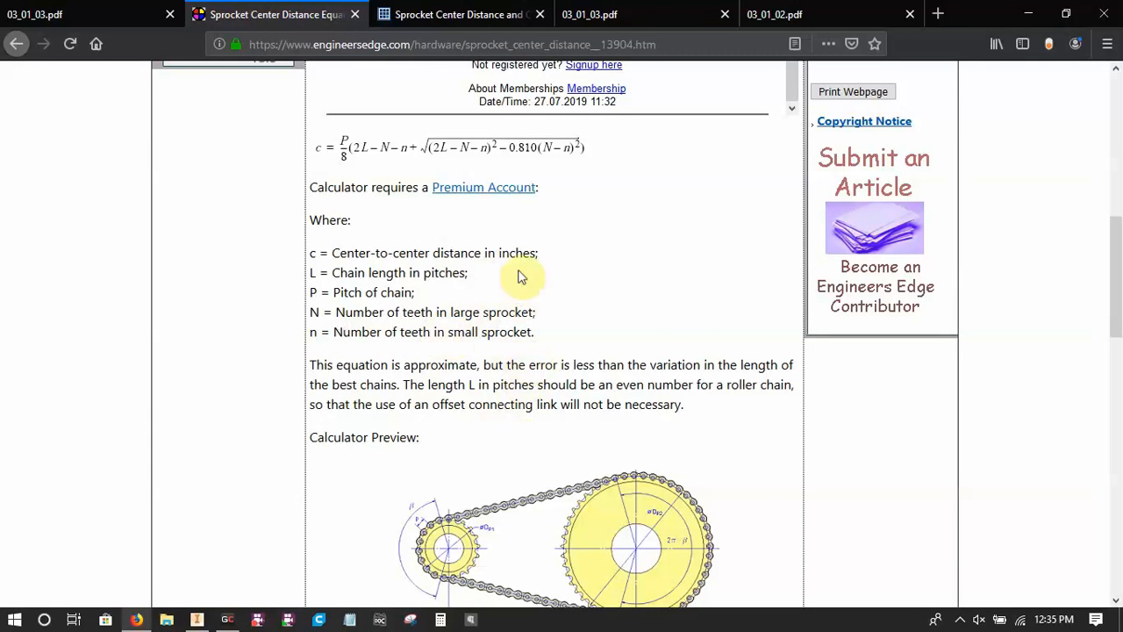
click(450, 14)
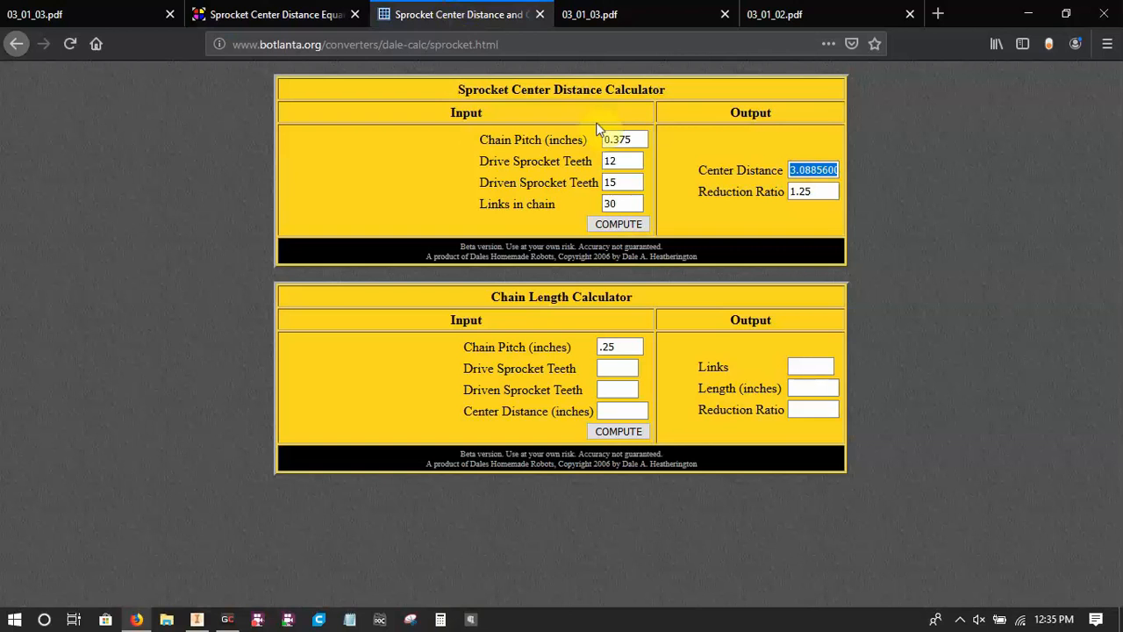
click(305, 14)
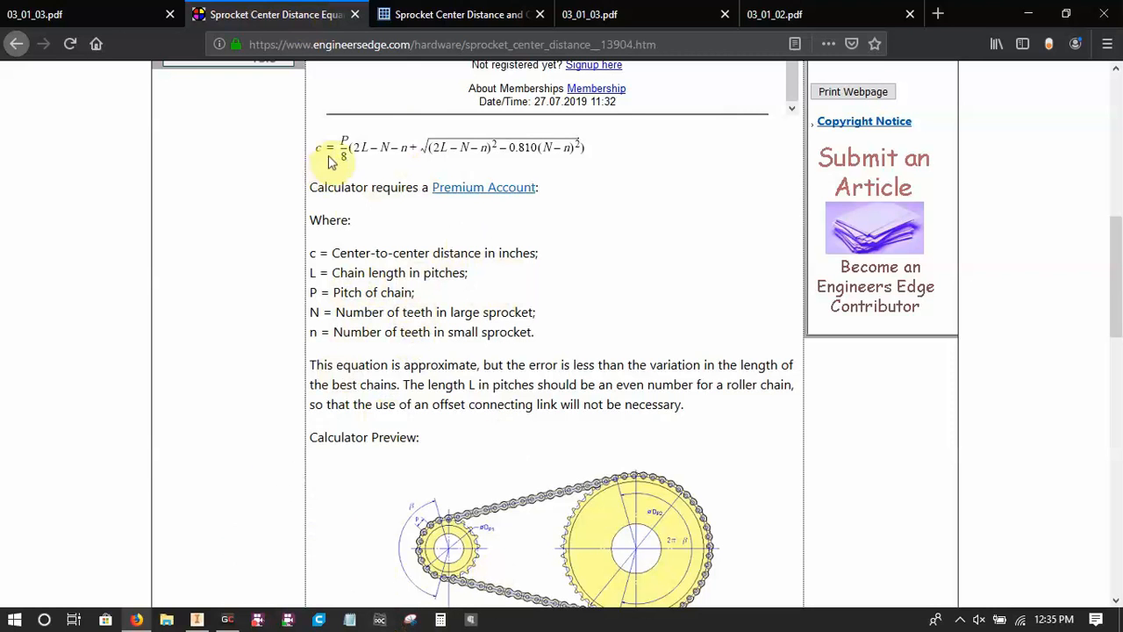
click(196, 620)
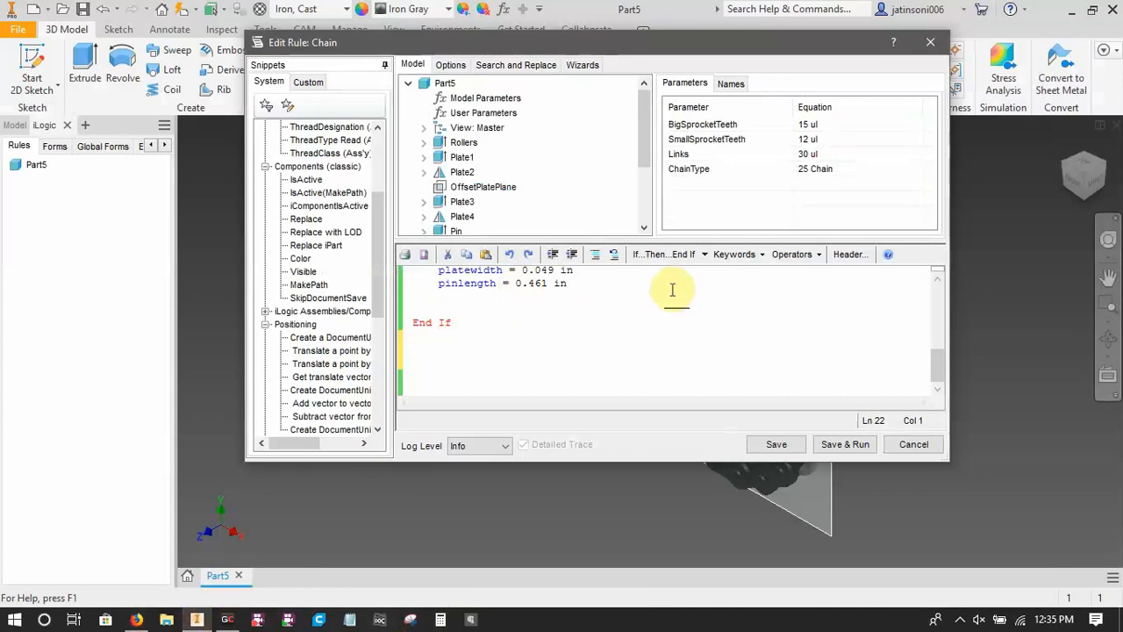
click(444, 344)
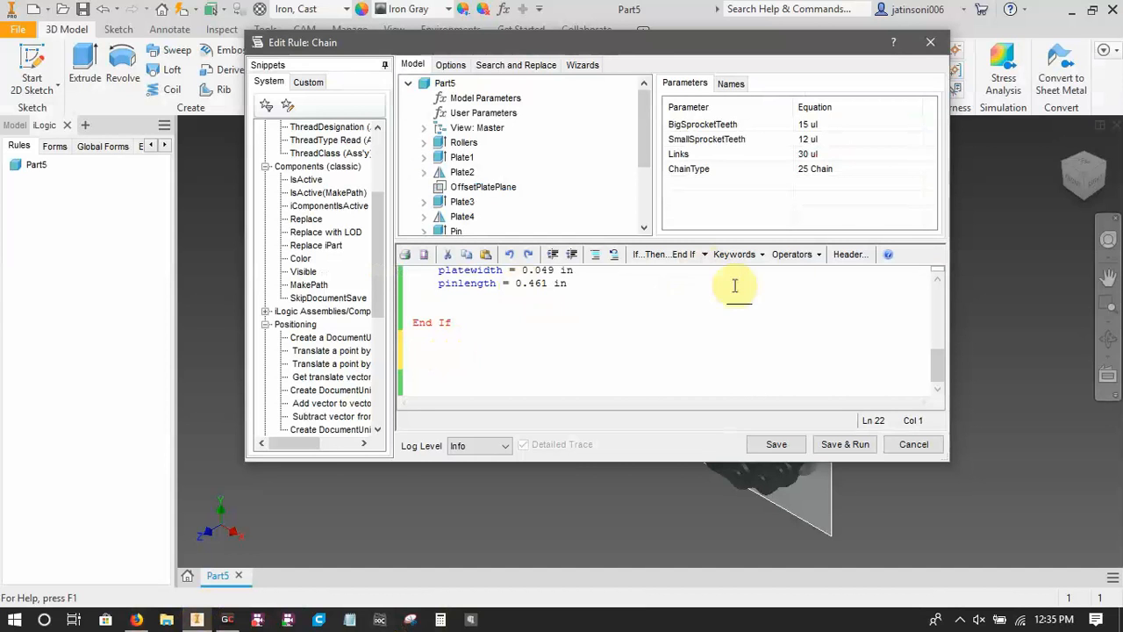
click(763, 256)
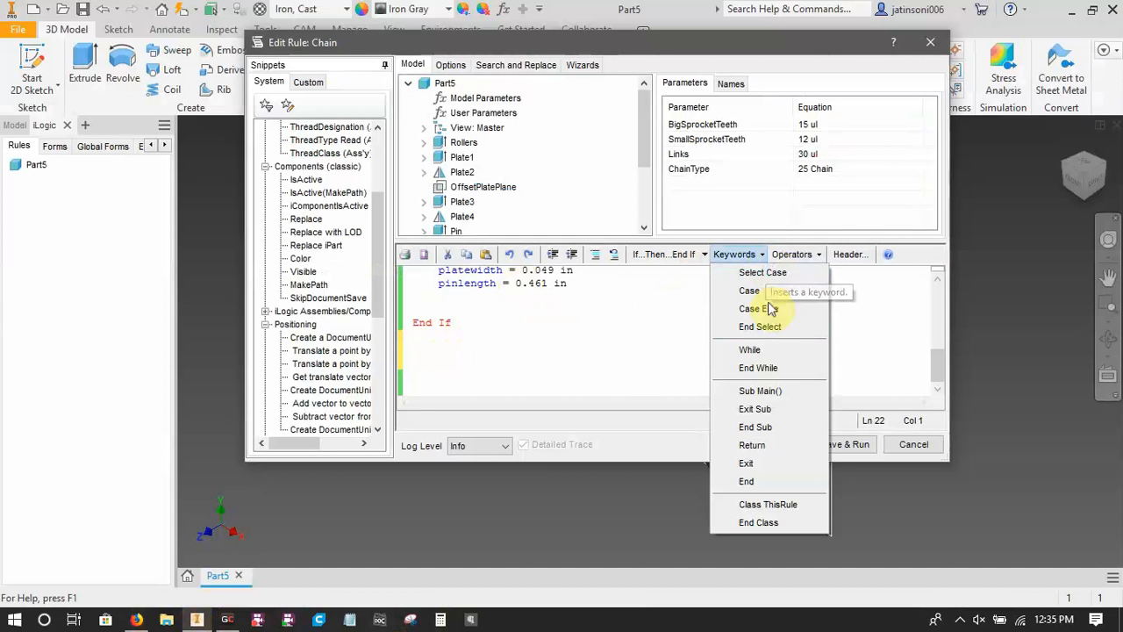
click(745, 253)
click(815, 256)
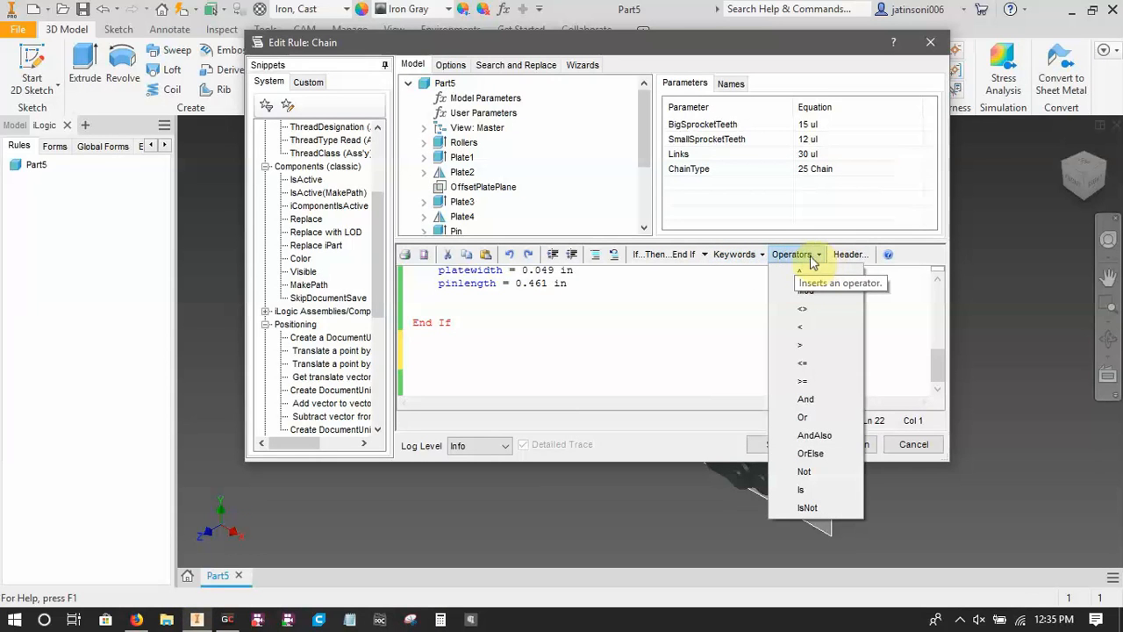
click(729, 321)
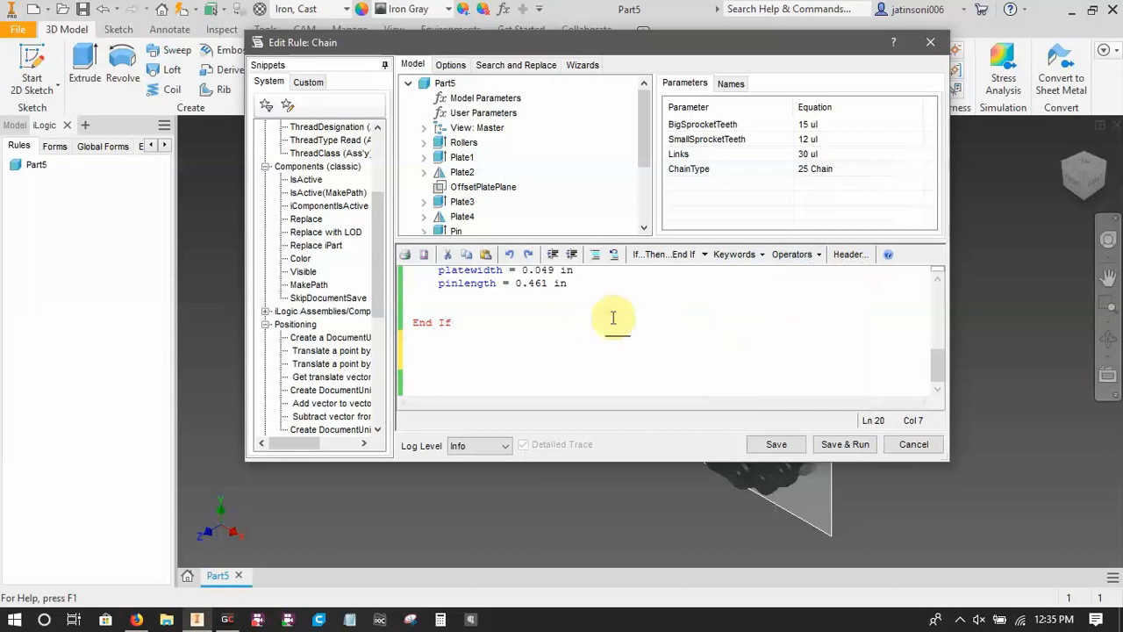
click(447, 348)
Review both chain branches, save the Chain rule, and close the rule editor.
scroll(529, 318, up, 5)
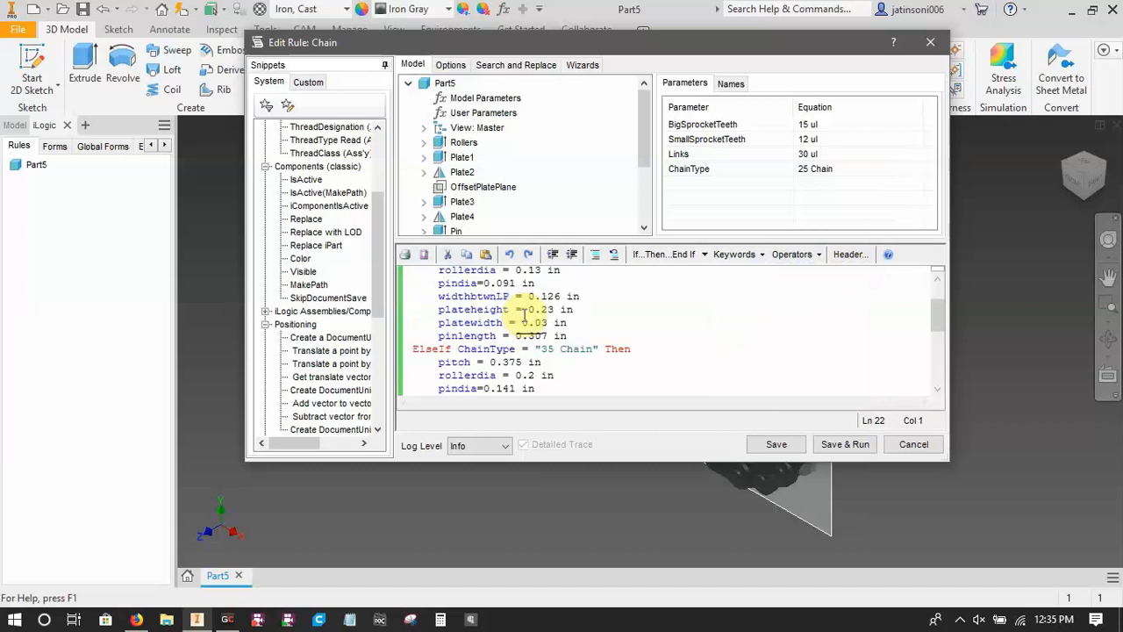
scroll(530, 314, up, 1)
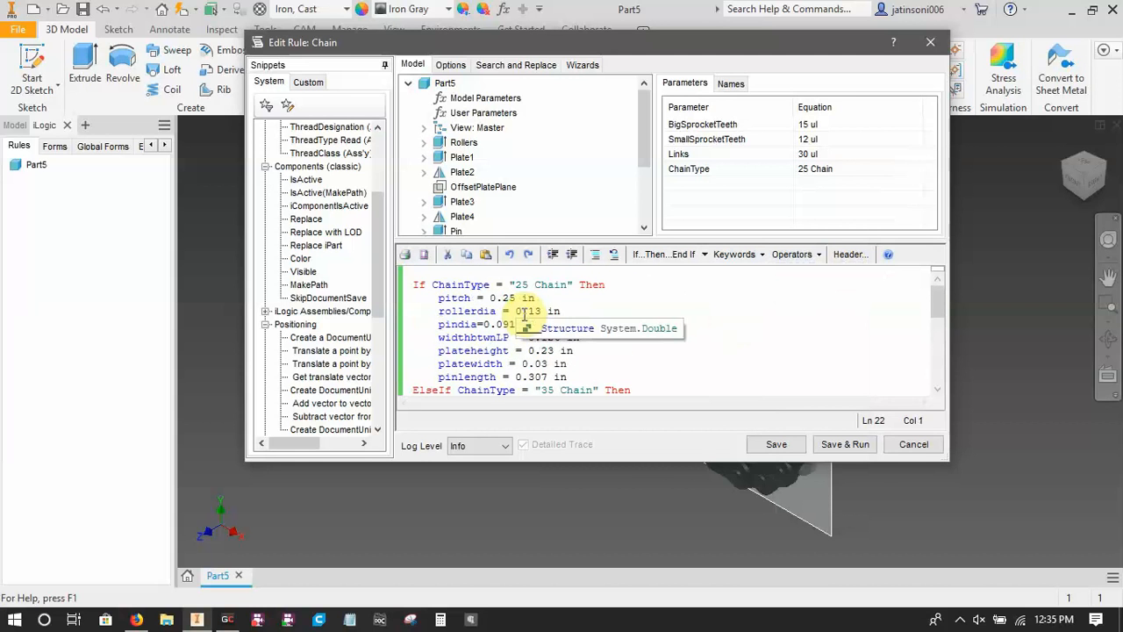
click(779, 445)
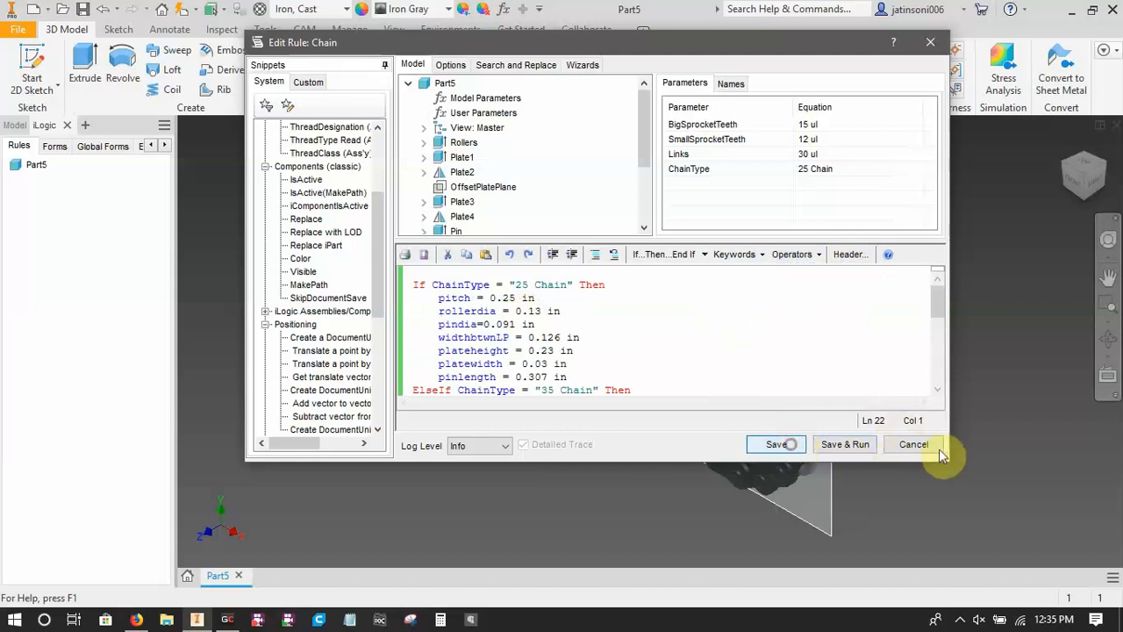
click(913, 444)
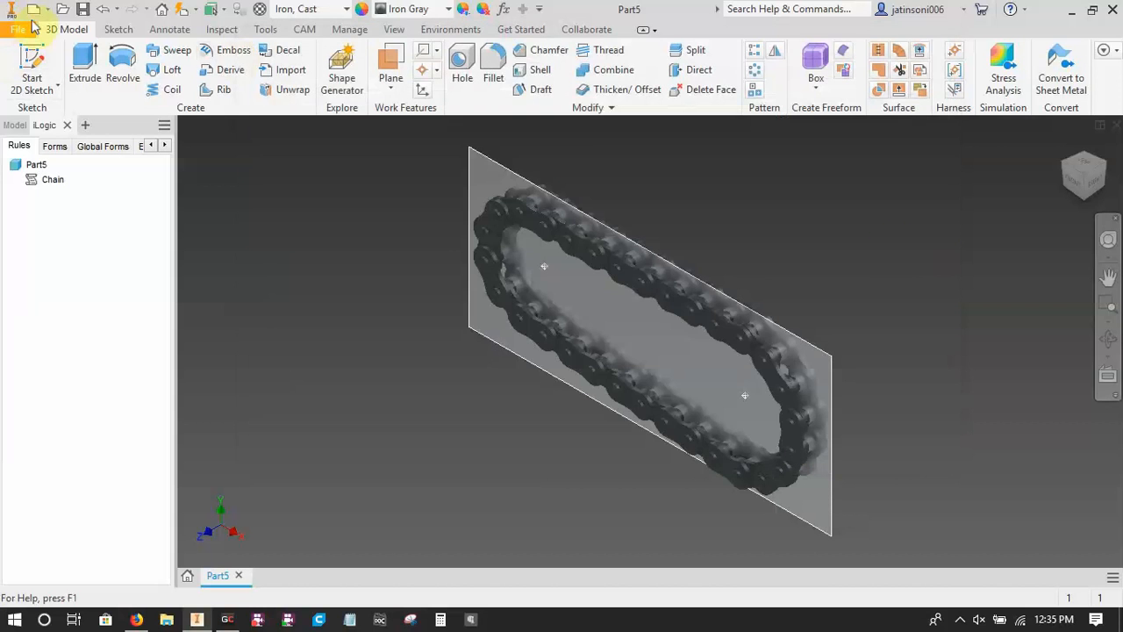
Start opening a file and browse to the Public Documents folder on the C: drive.
key(ctrl+o)
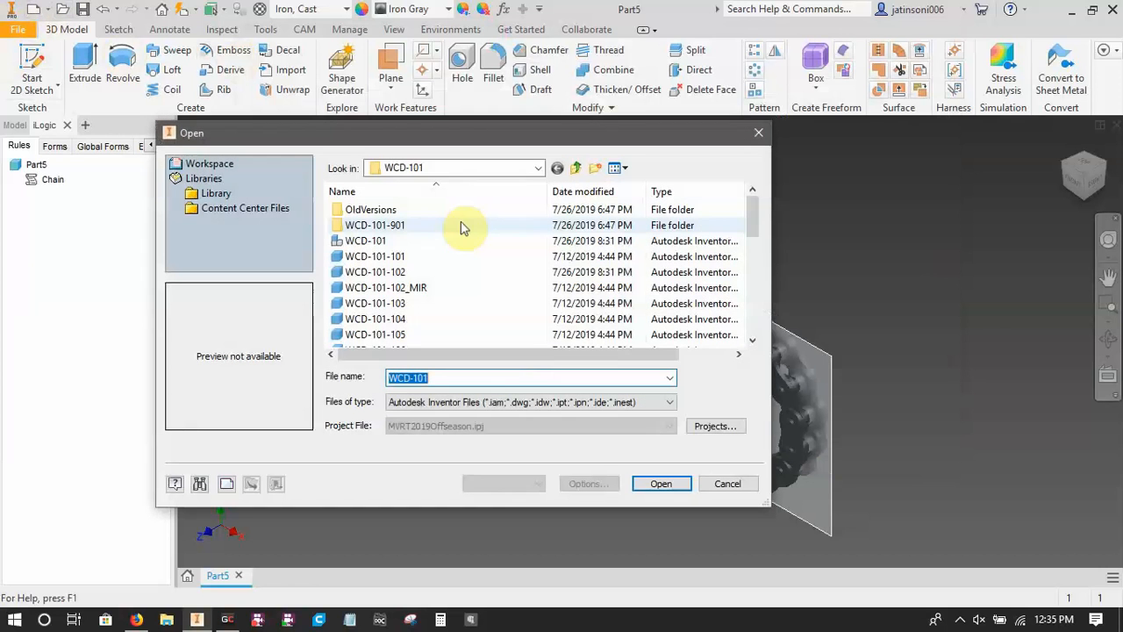
click(574, 168)
click(575, 168)
click(574, 168)
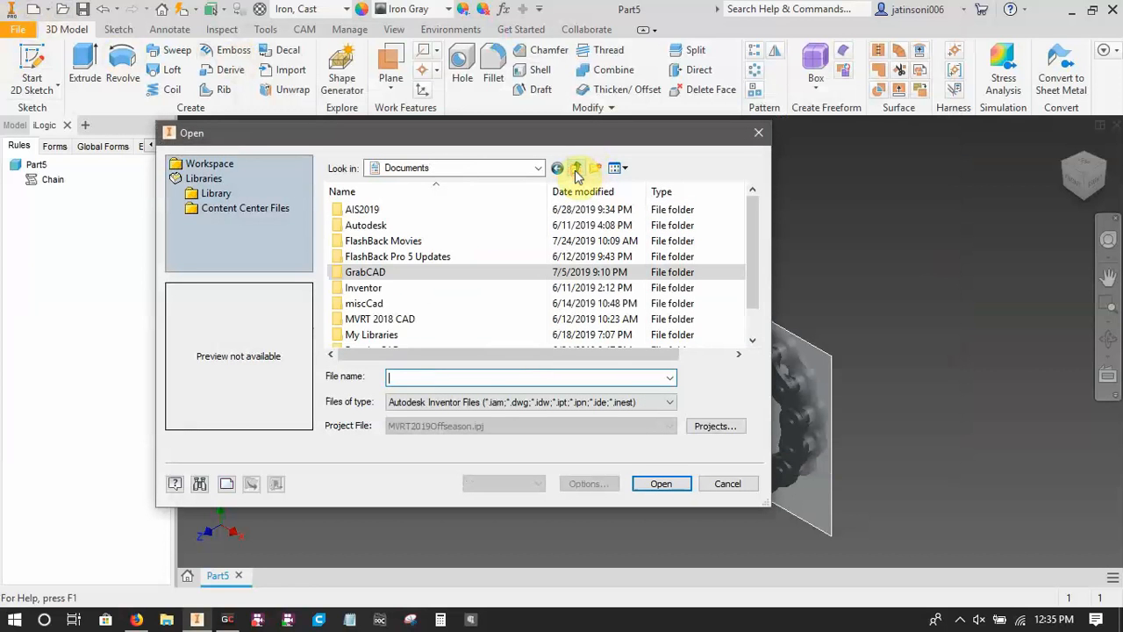
click(575, 168)
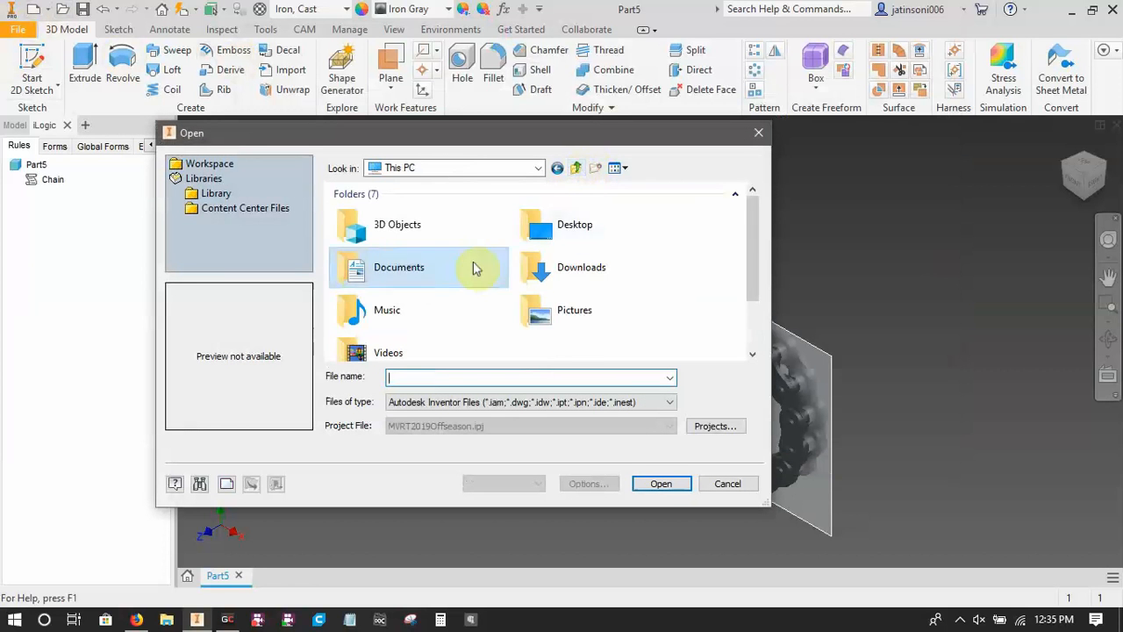
scroll(465, 272, down, 2)
double_click(400, 332)
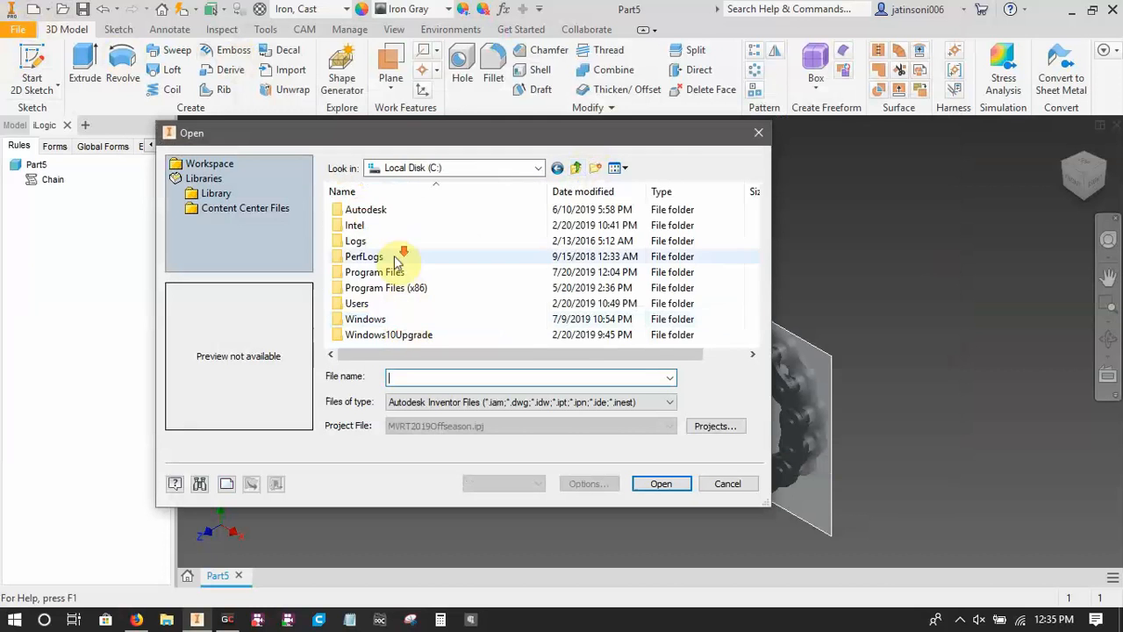
double_click(371, 303)
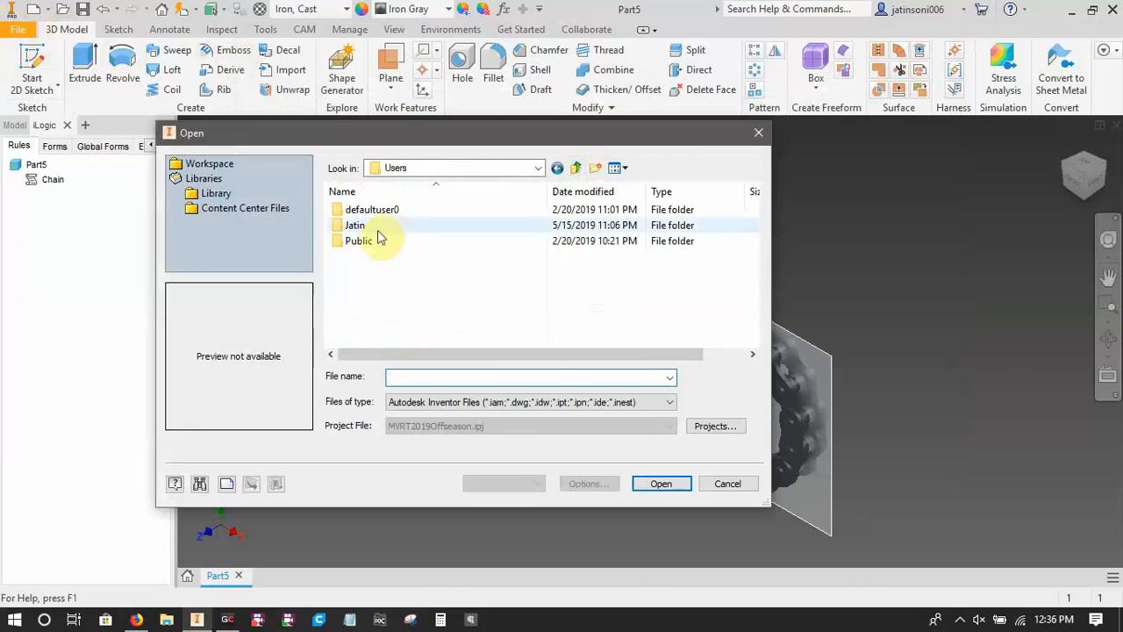
double_click(376, 240)
double_click(379, 213)
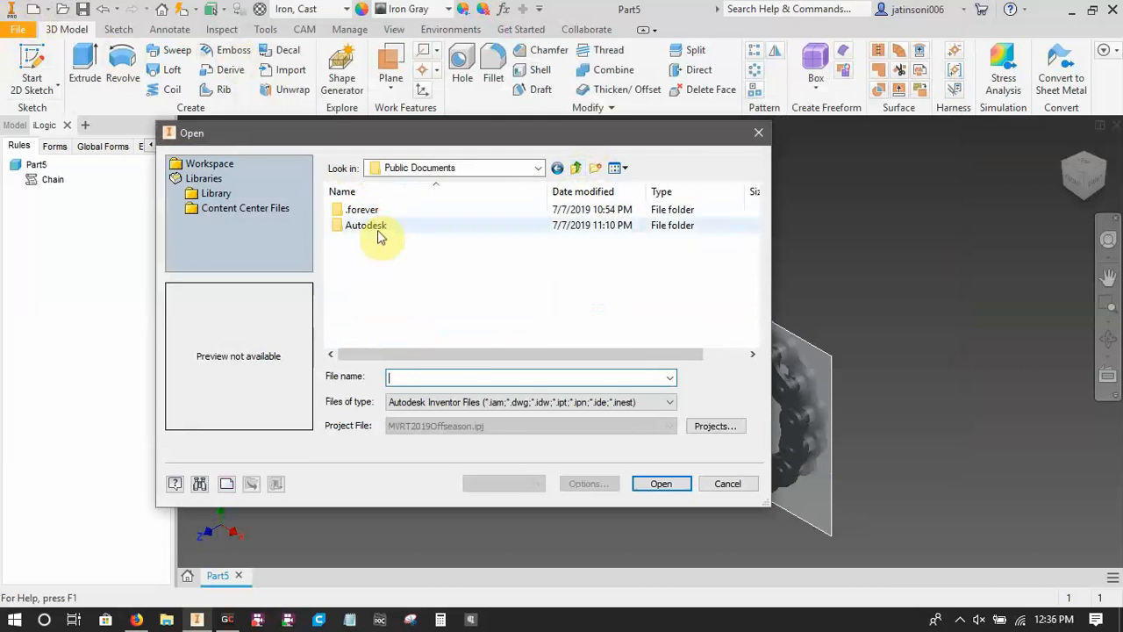
Browse through Autodesk and Inventor 2020 to the en-US folder inside Templates.
double_click(384, 227)
double_click(386, 256)
scroll(389, 290, down, 2)
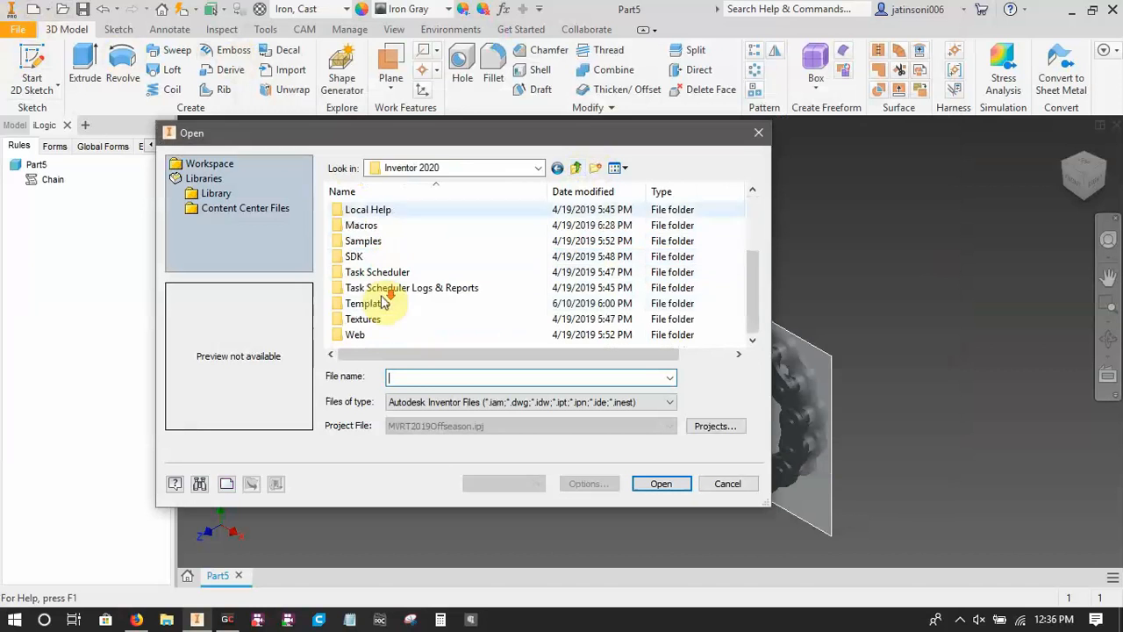
double_click(375, 304)
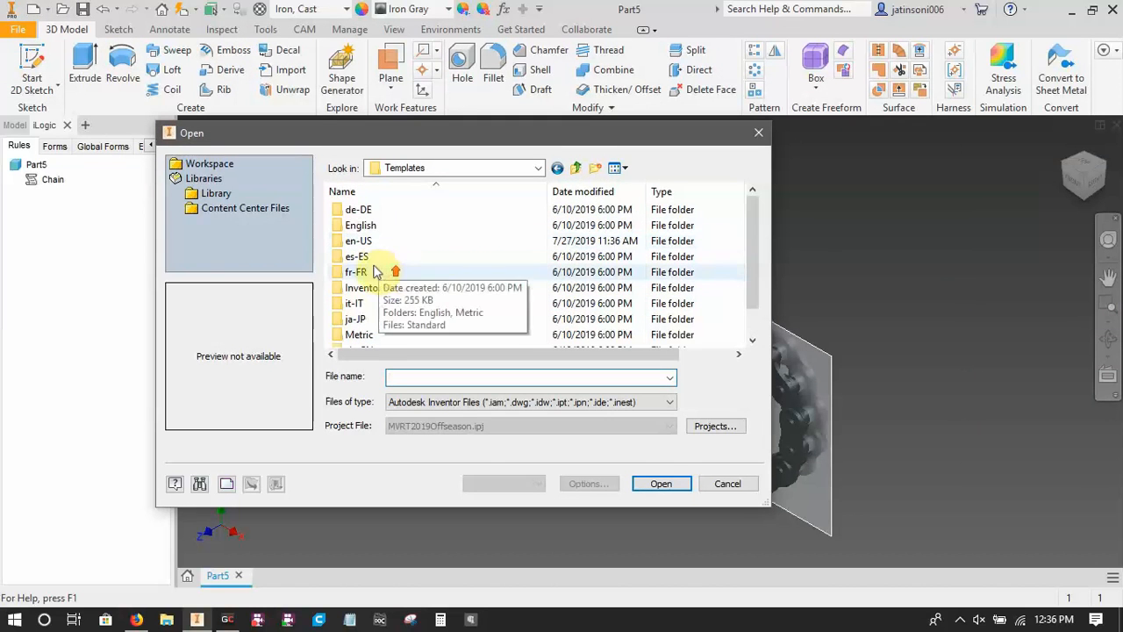
double_click(367, 242)
scroll(401, 231, down, 2)
scroll(391, 251, up, 2)
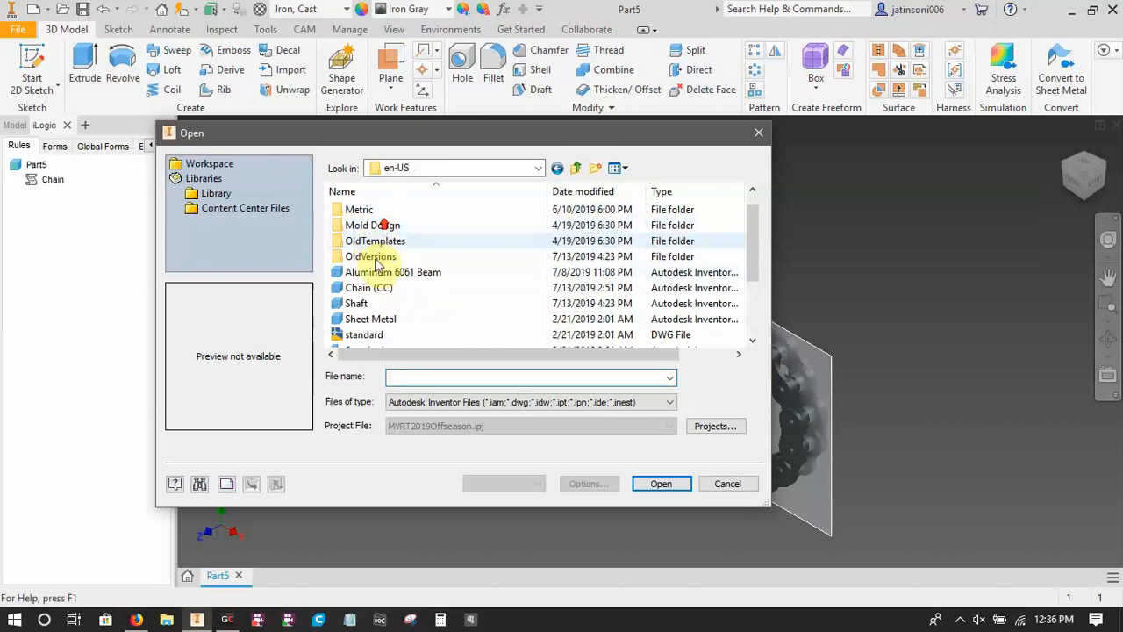
Open the Chain (CC) part, accepting the unsaved-file warning and the location outside the project search path.
click(382, 288)
click(661, 484)
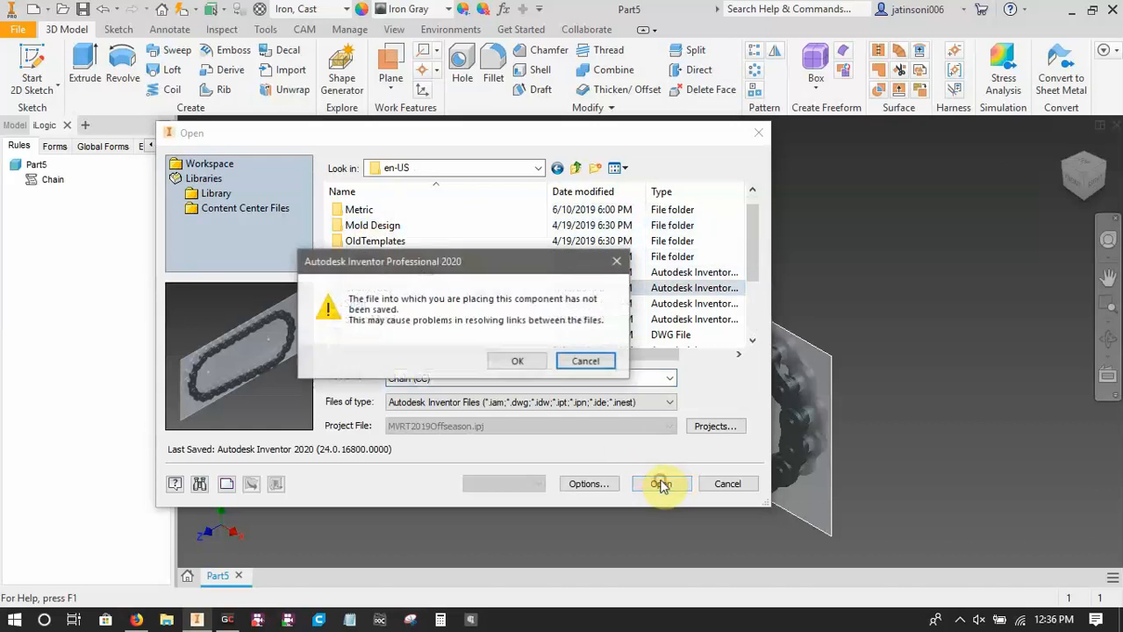
click(519, 362)
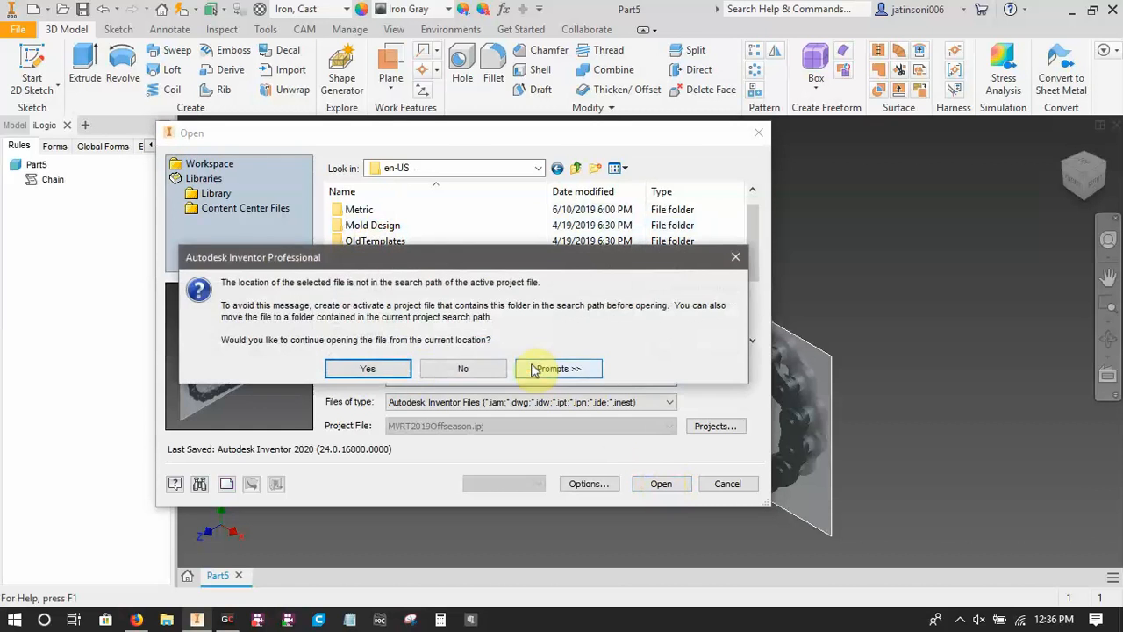
click(372, 368)
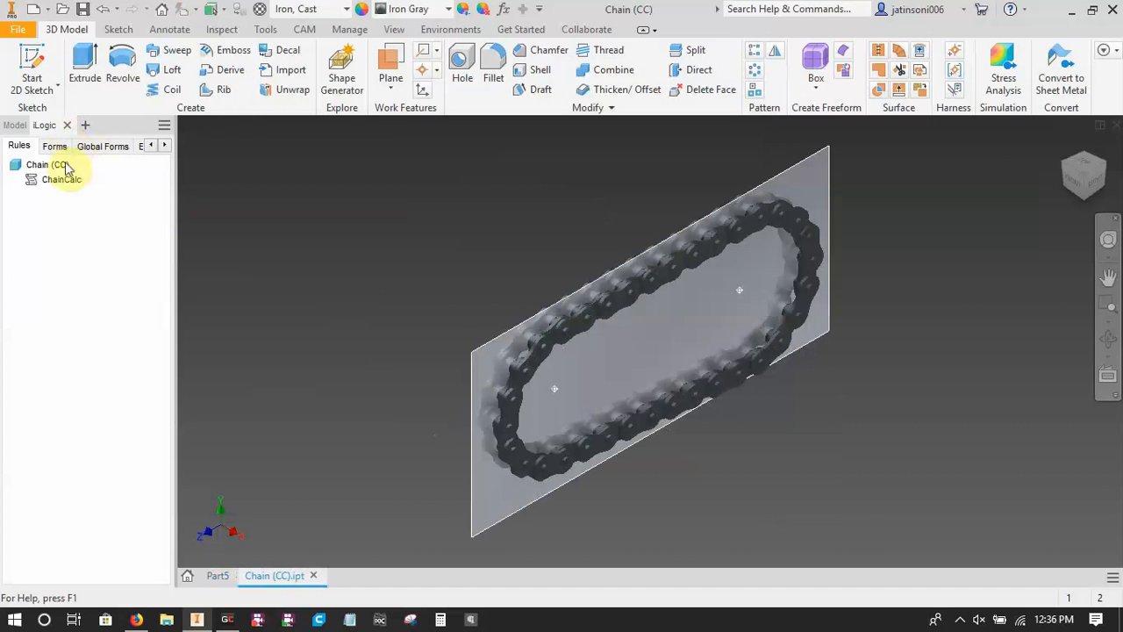
Examine the center distance, links and sprocket radius formulas at the end of the ChainCalc rule, and close the rule.
click(52, 182)
right_click(52, 185)
click(95, 209)
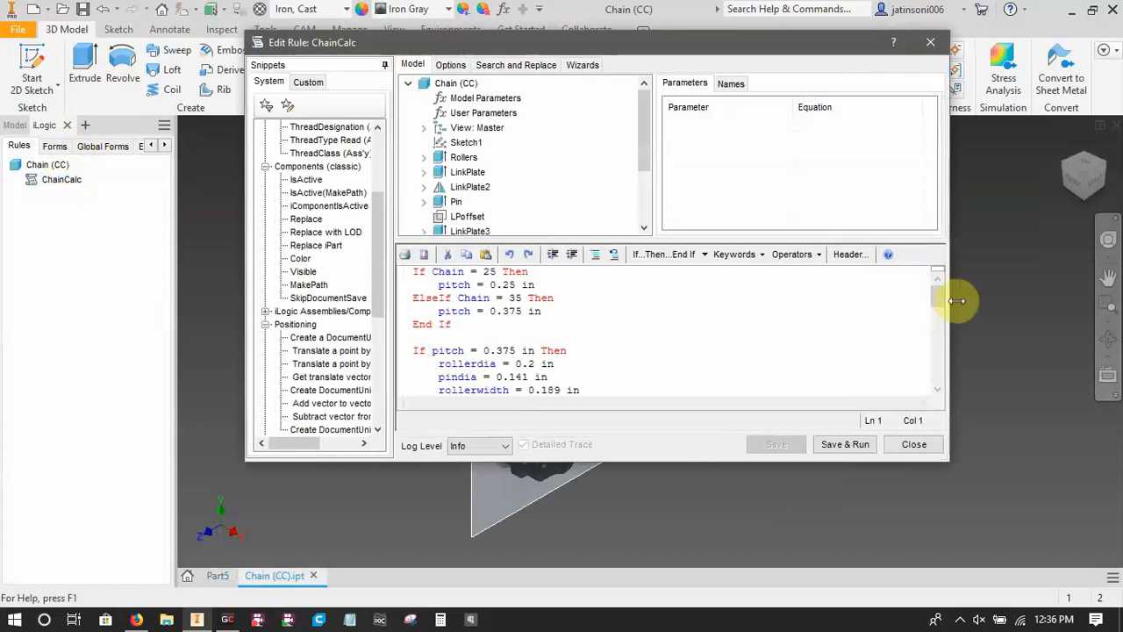
drag(939, 301, 939, 379)
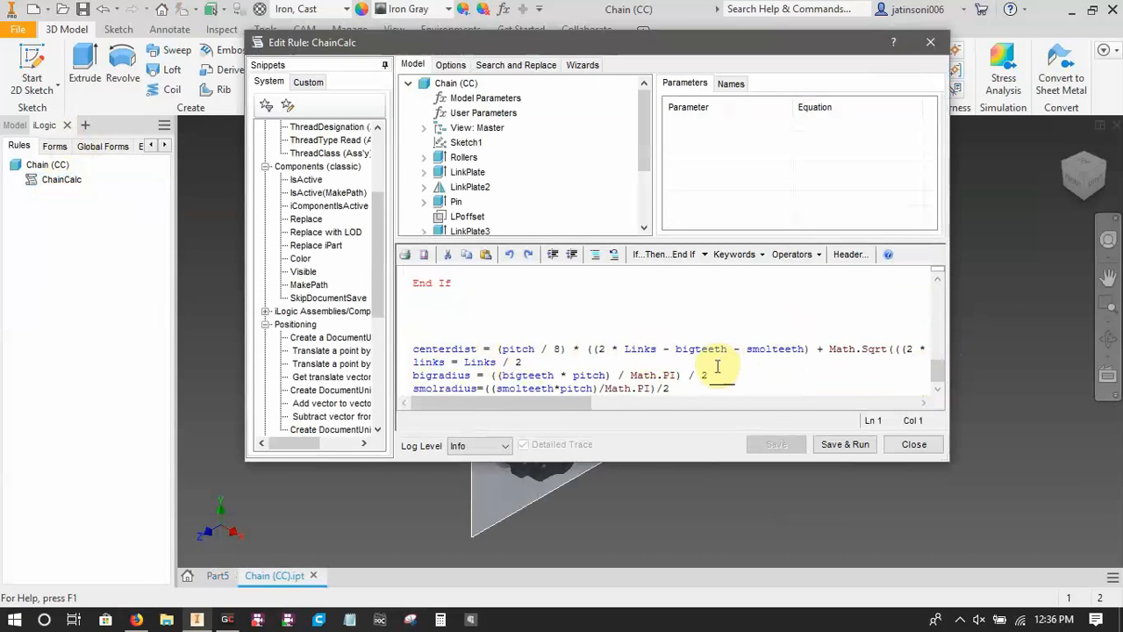
click(908, 445)
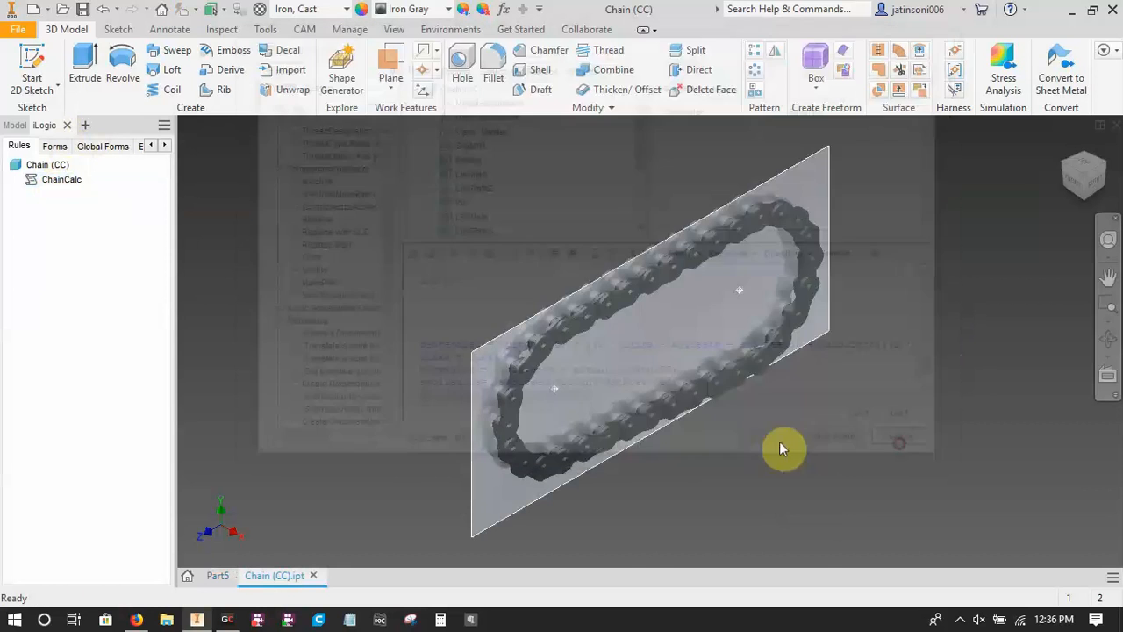
Return to Part5, open its Chain rule for editing, and place the cursor below the End If line.
click(217, 576)
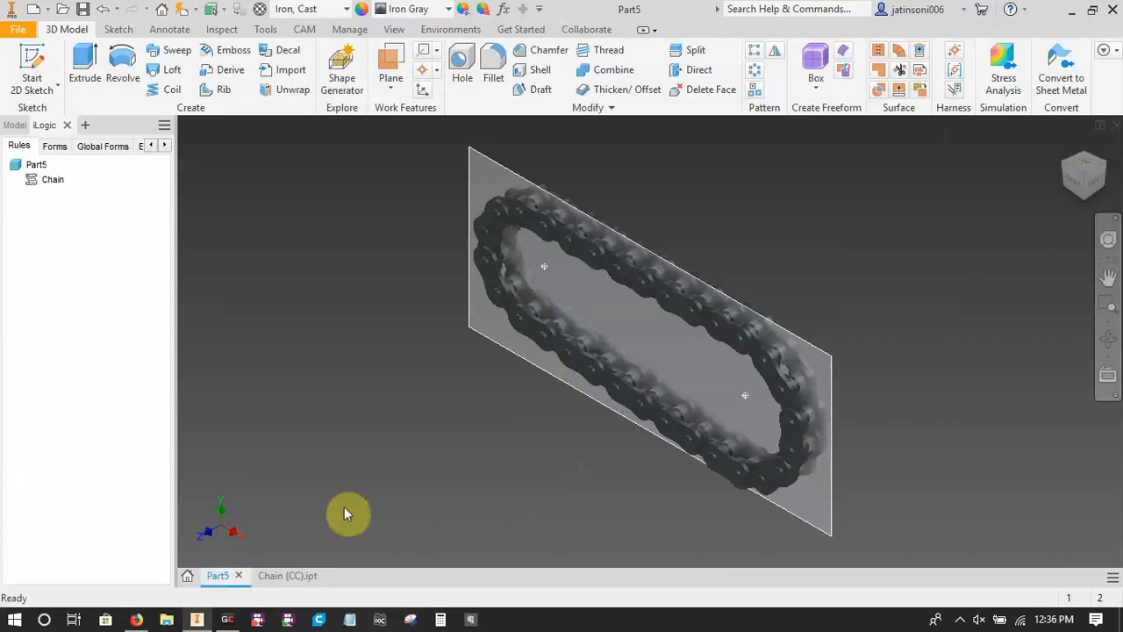
right_click(50, 180)
click(77, 208)
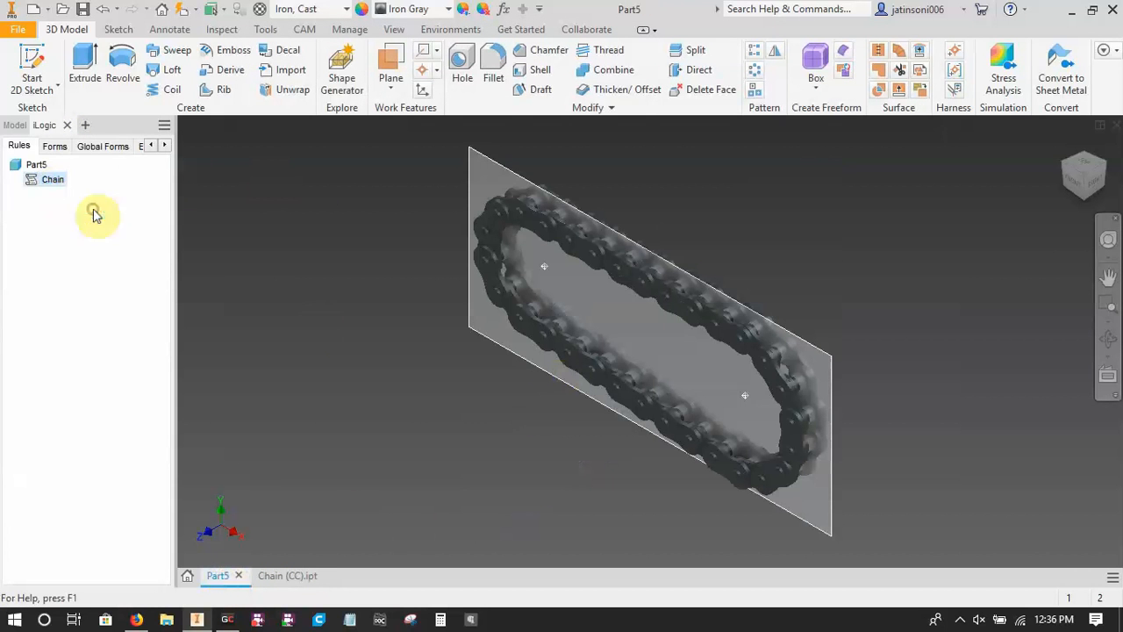
scroll(936, 314, down, 6)
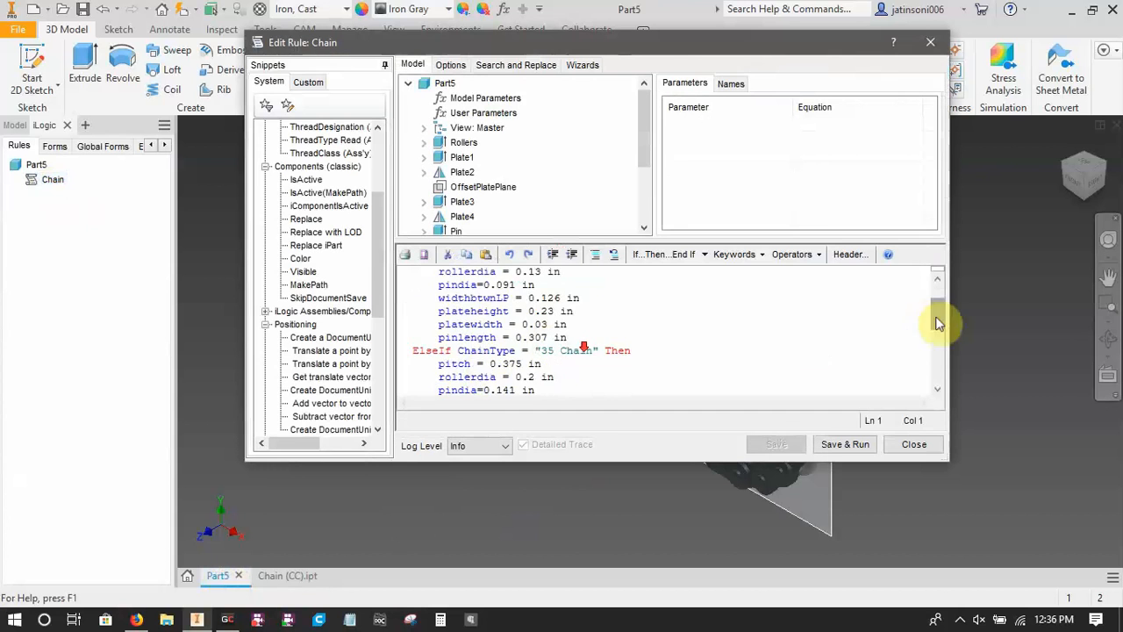
click(461, 347)
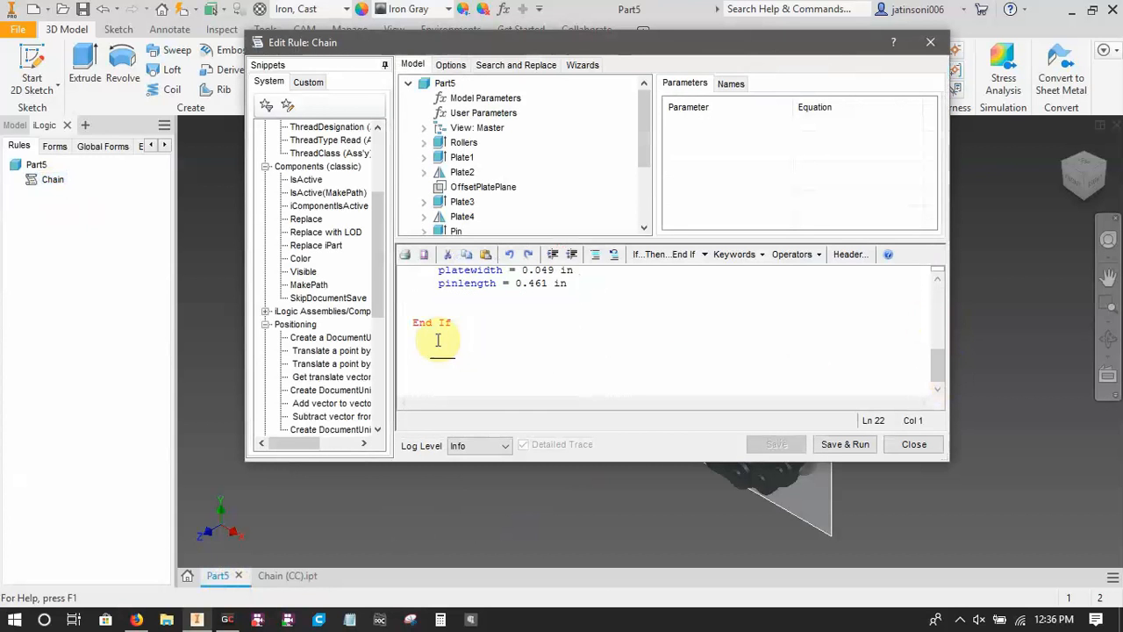
List the model parameters down to ccdistance and start a new statement "ccdistance=" below the End If.
click(485, 98)
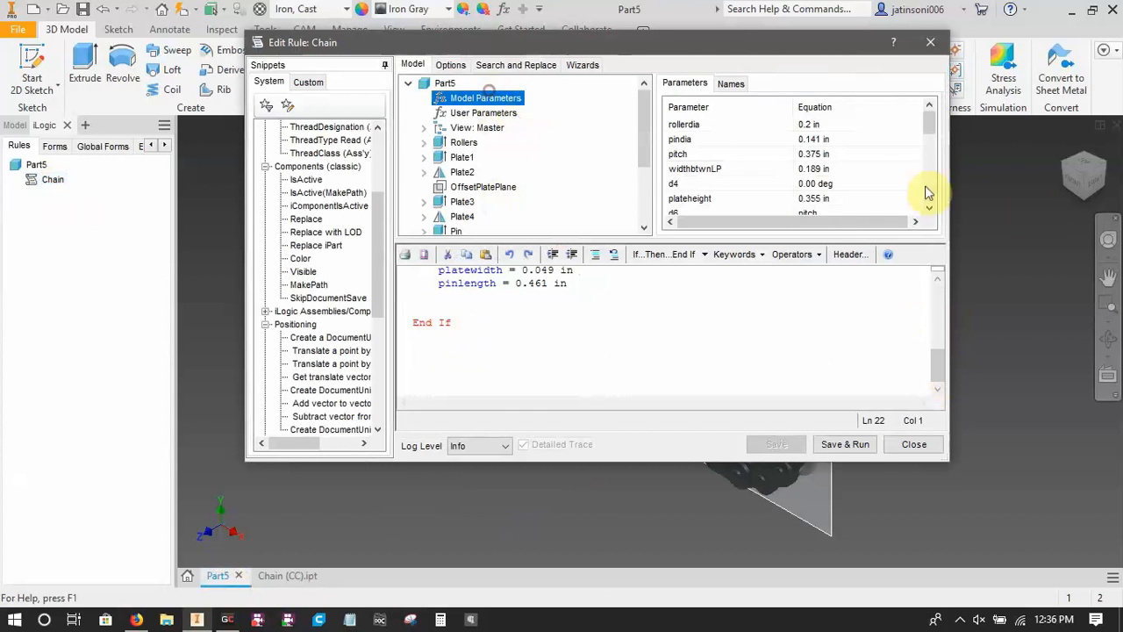
drag(932, 132, 939, 196)
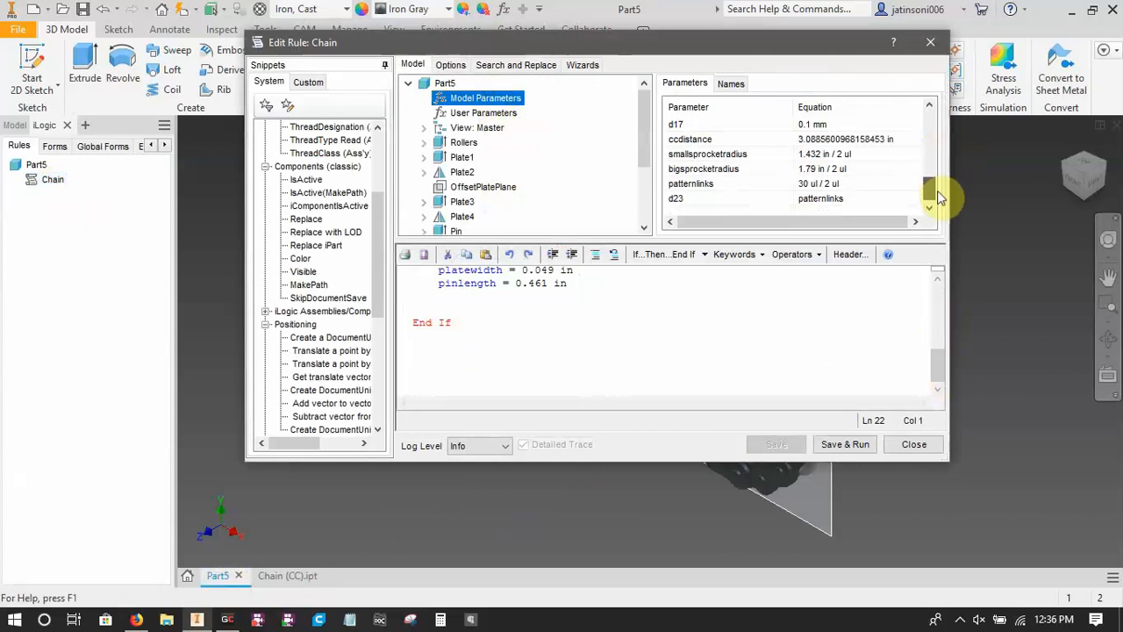
click(426, 345)
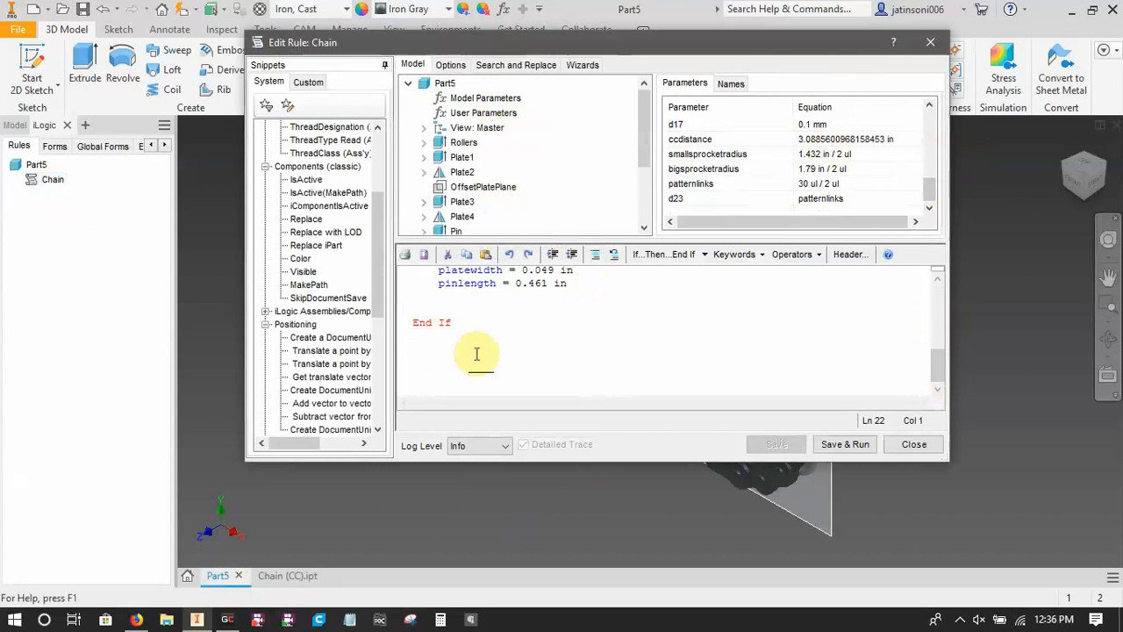
text(ccdistance=)
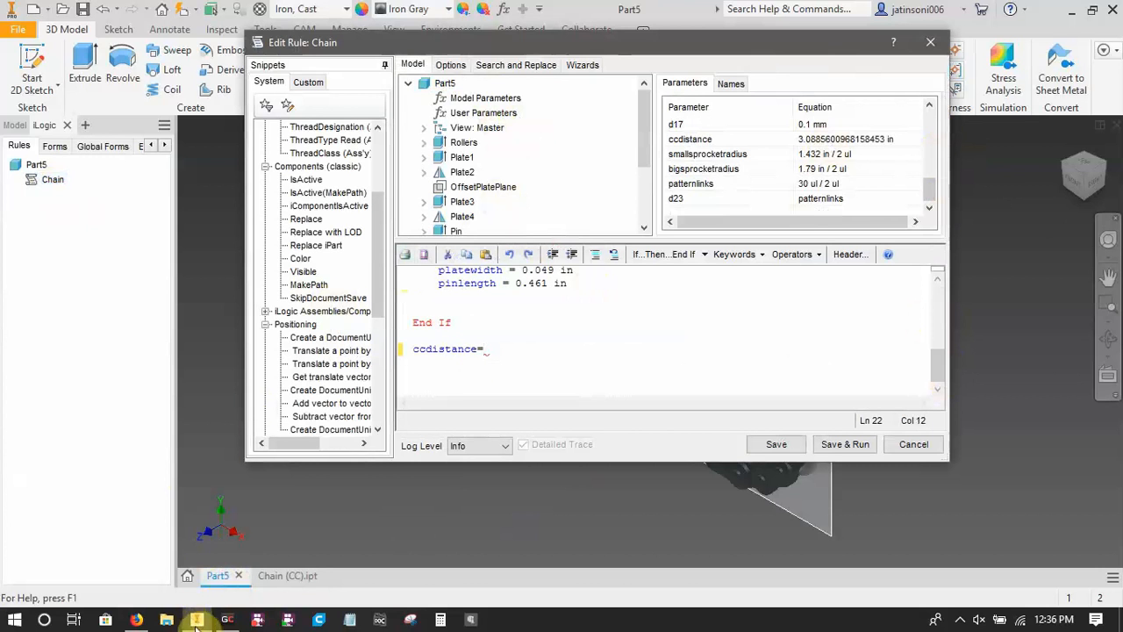
Check the sprocket center distance equation in the browser and append "(pitch/8)*" to the ccdistance statement in the Inventor rule.
click(135, 619)
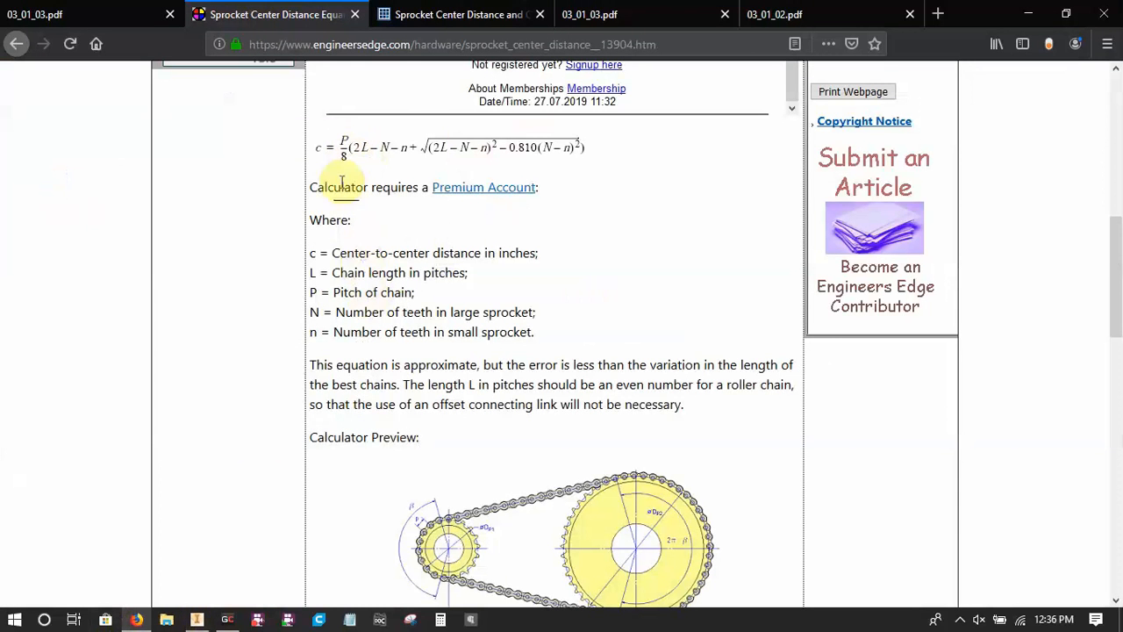
click(196, 619)
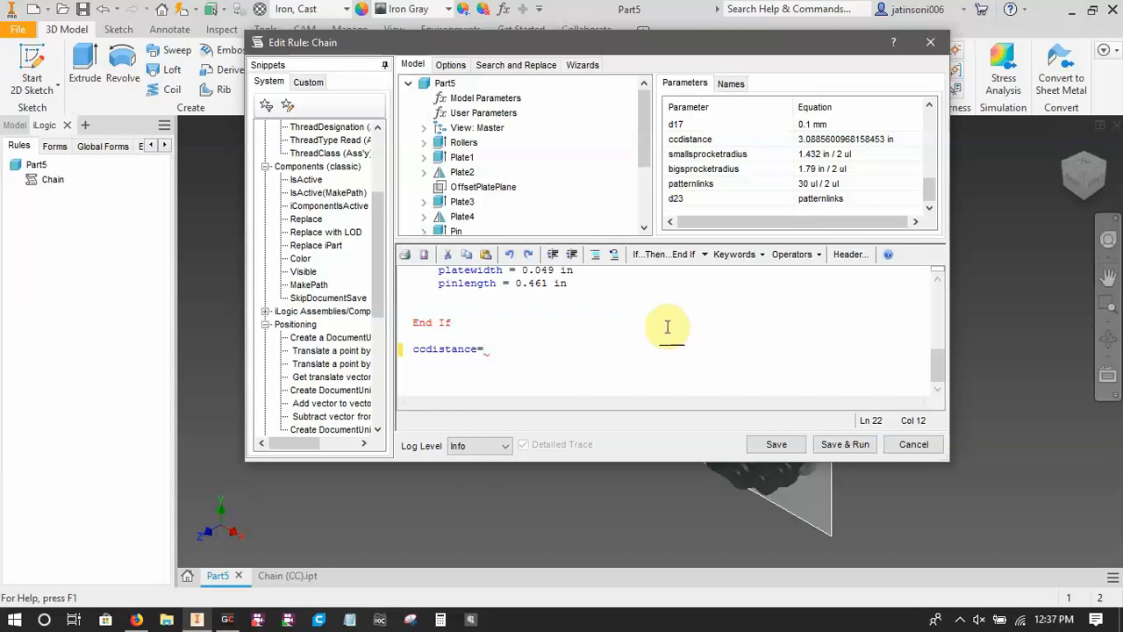
text(pitch/8)*)
Recheck the equation in the browser and add the term "(2*Links)" to the ccdistance statement, using the Links parameter.
click(136, 619)
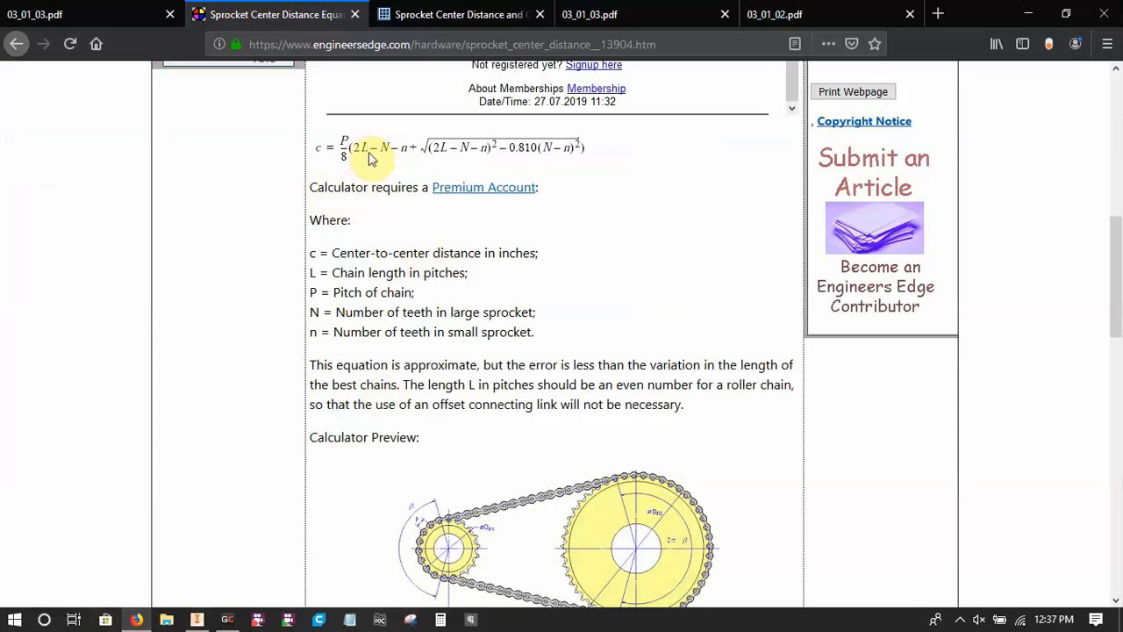
click(196, 618)
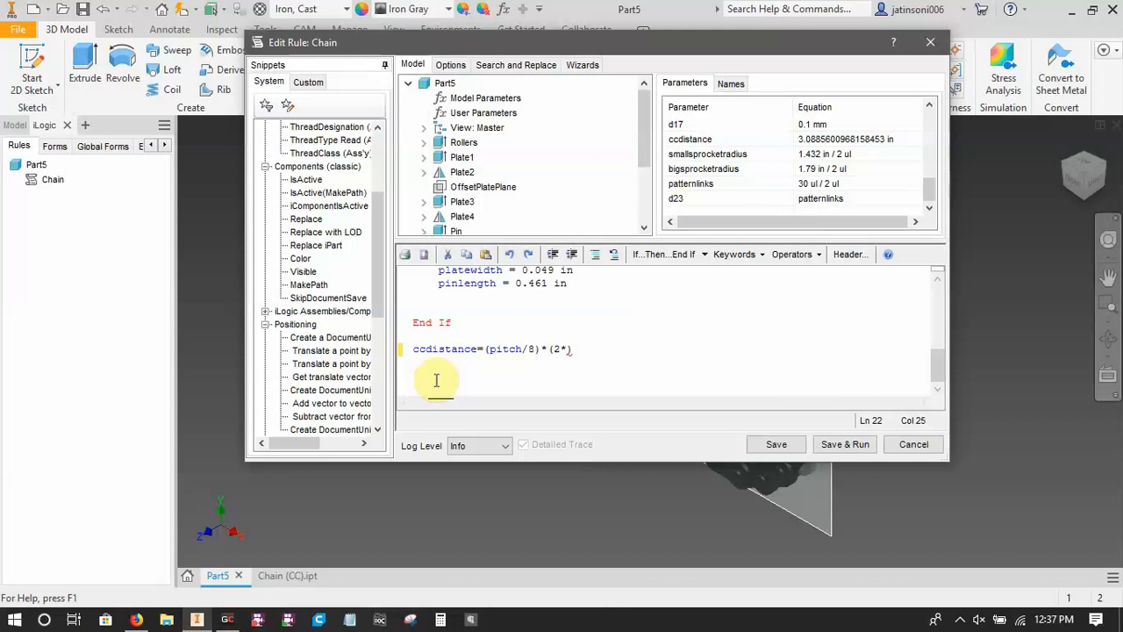
text(lin)
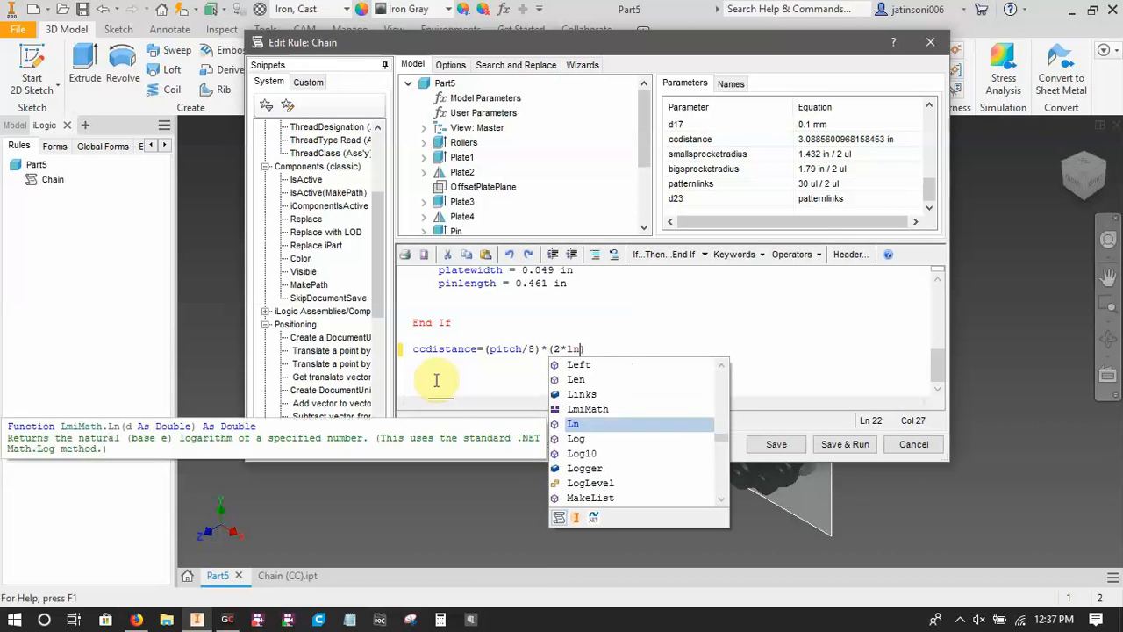
text(ks)
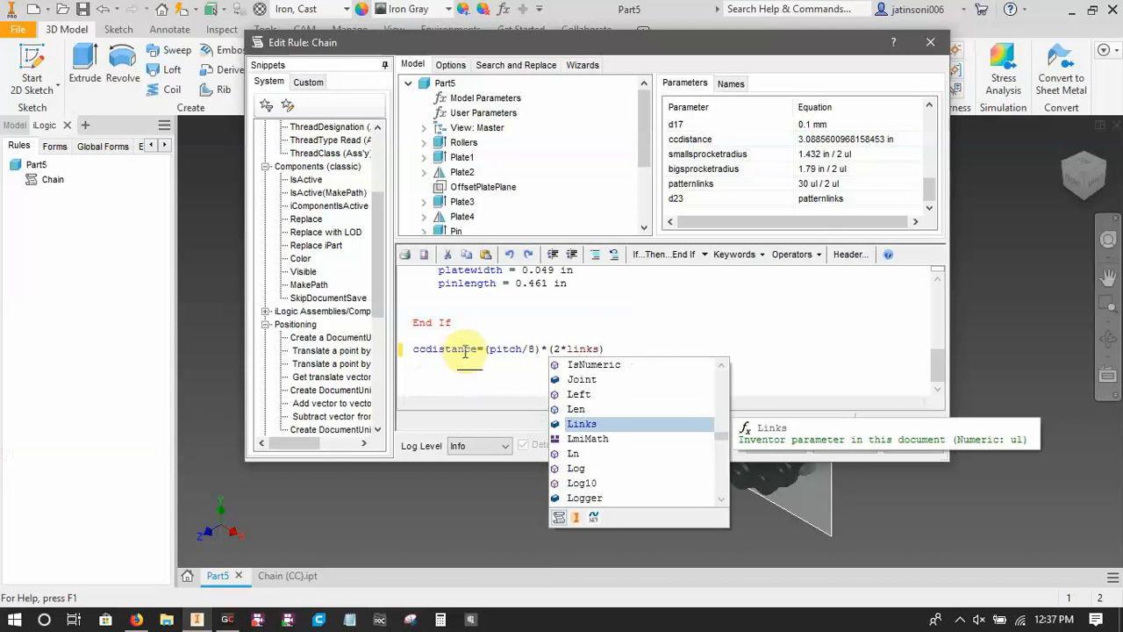
double_click(603, 426)
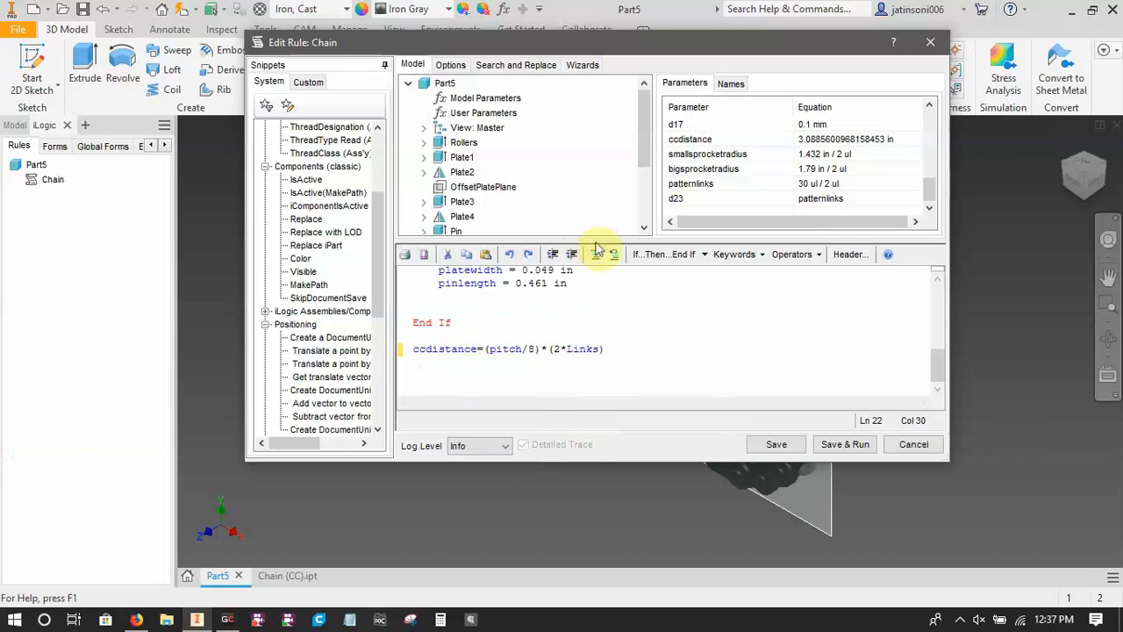
List the user parameters, add an opening parenthesis before "(2*Links)", and append "-BigSprocketTeeth" to the ccdistance statement, following the browser equation.
click(483, 113)
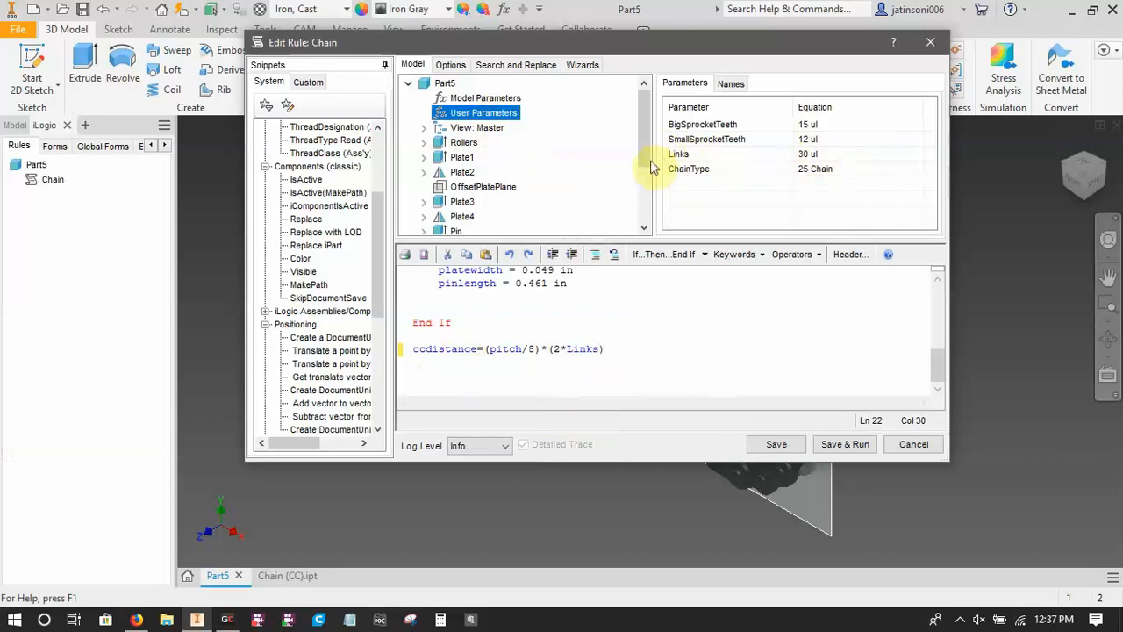
click(593, 348)
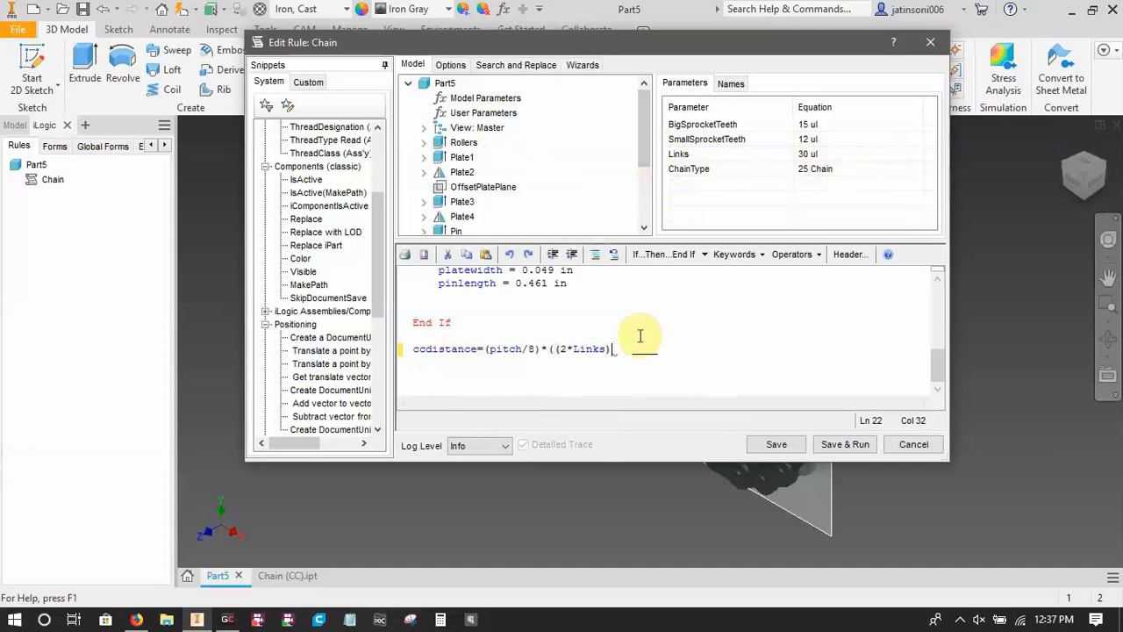
click(136, 618)
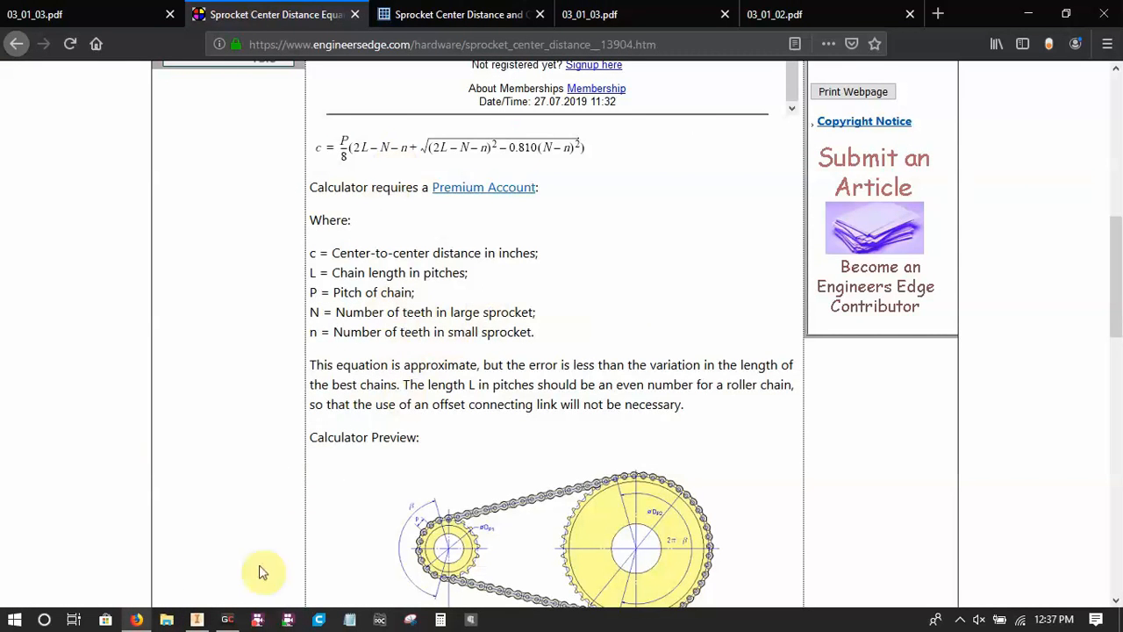
click(196, 618)
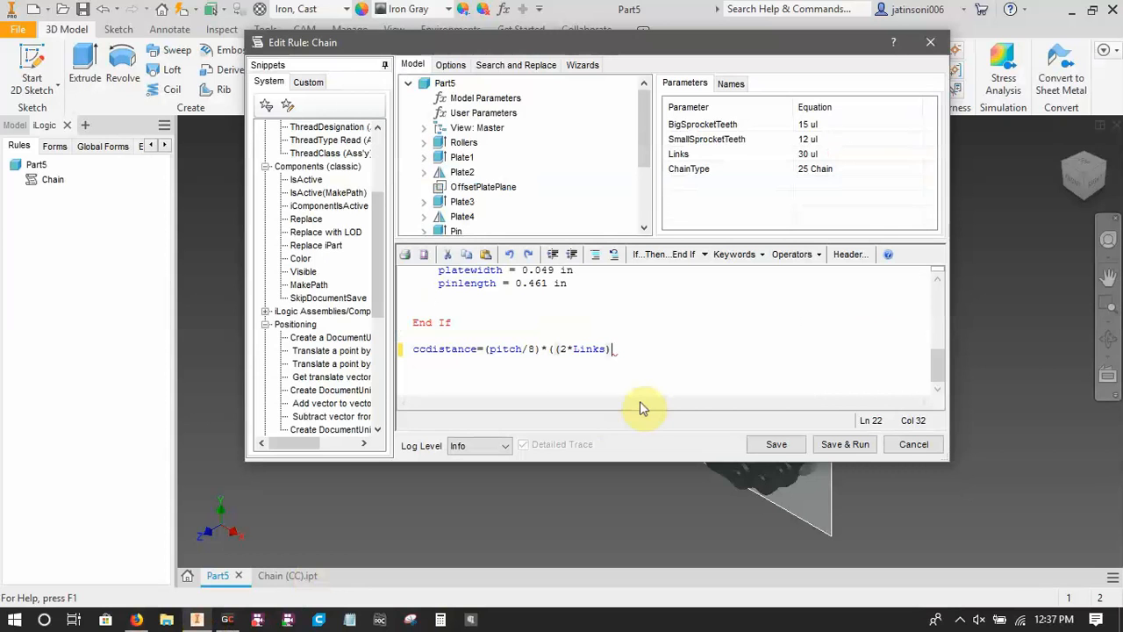
text(-BigSpr)
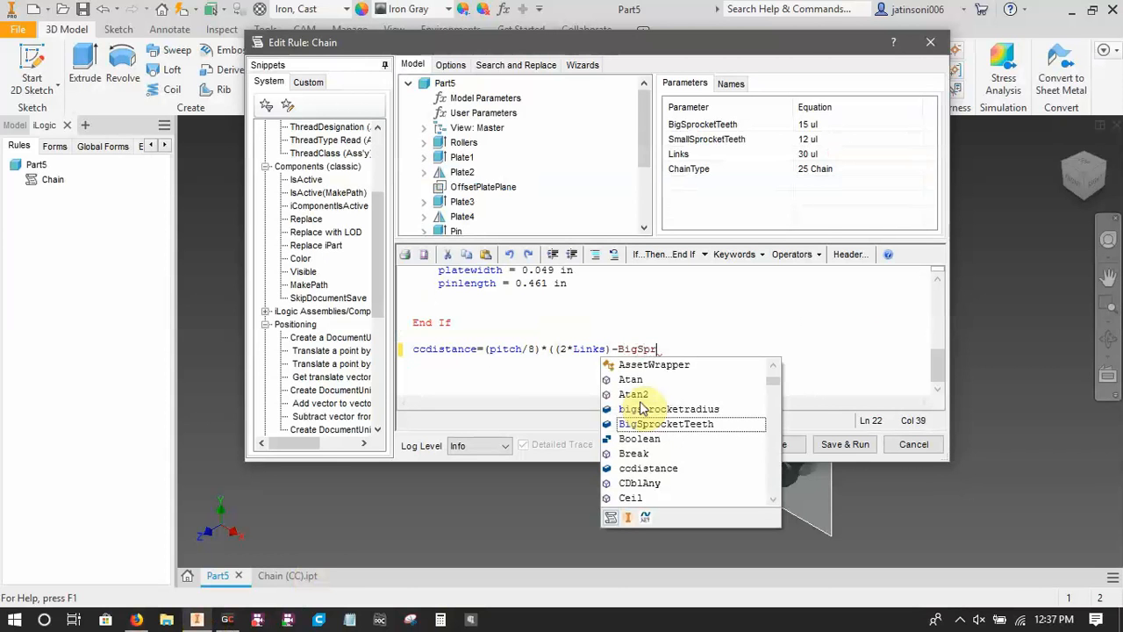
text(ocketTeeth)
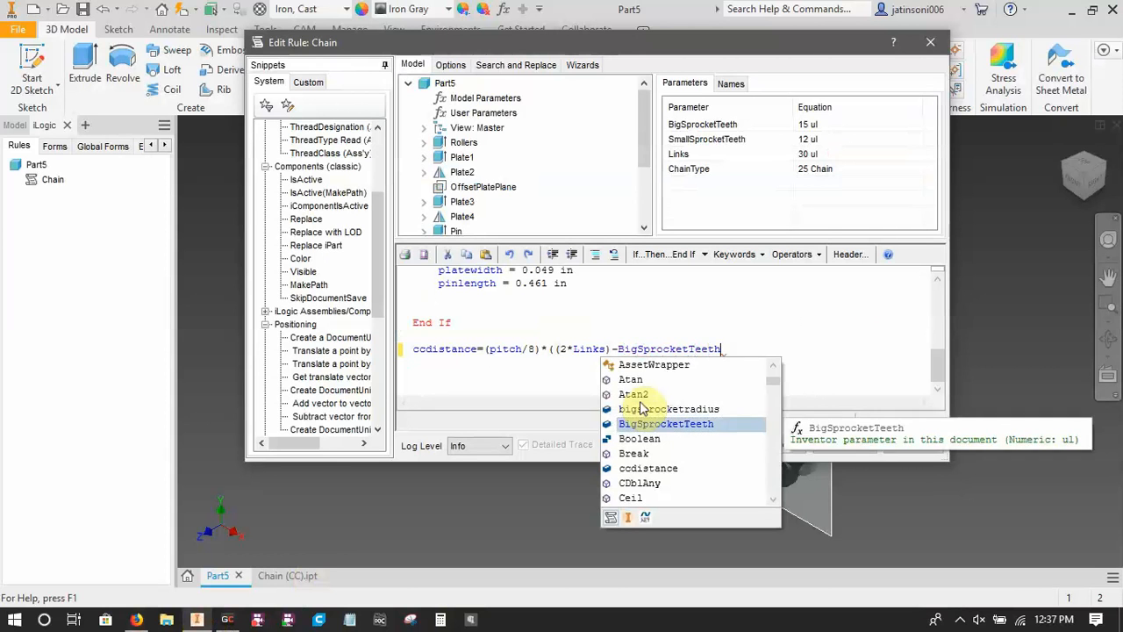
text(-Small)
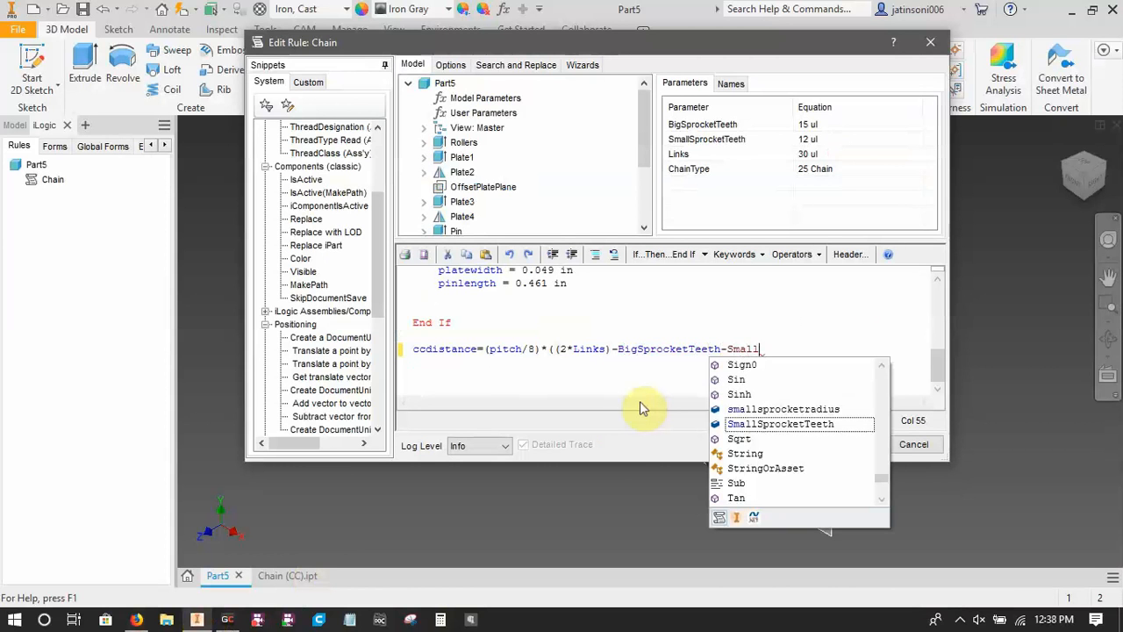
text(SprocketTeeth)
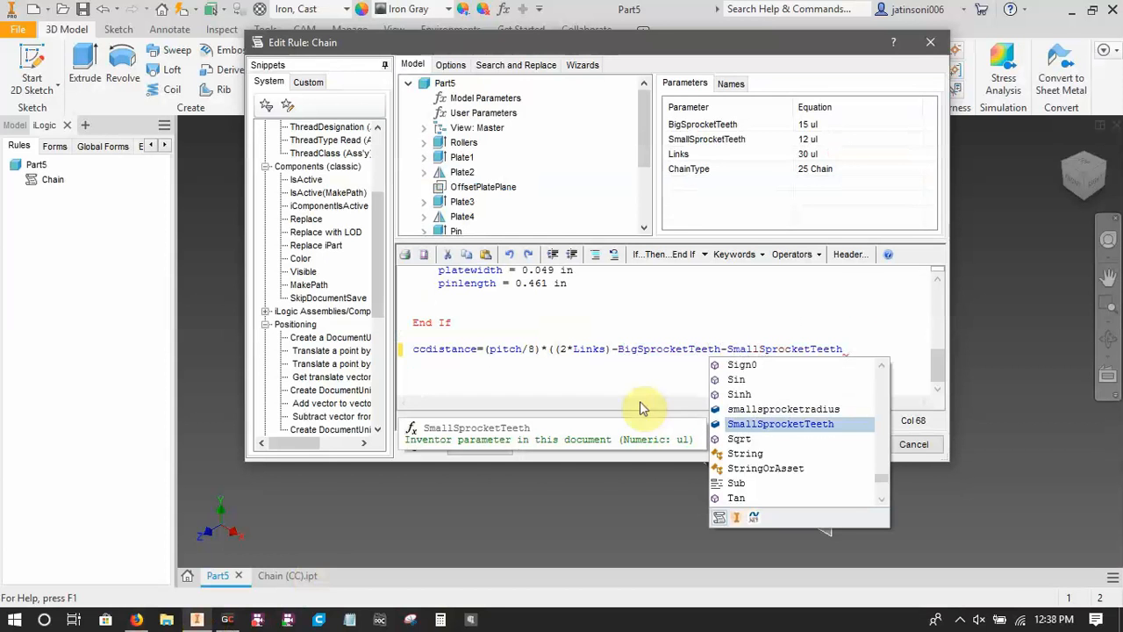
text())
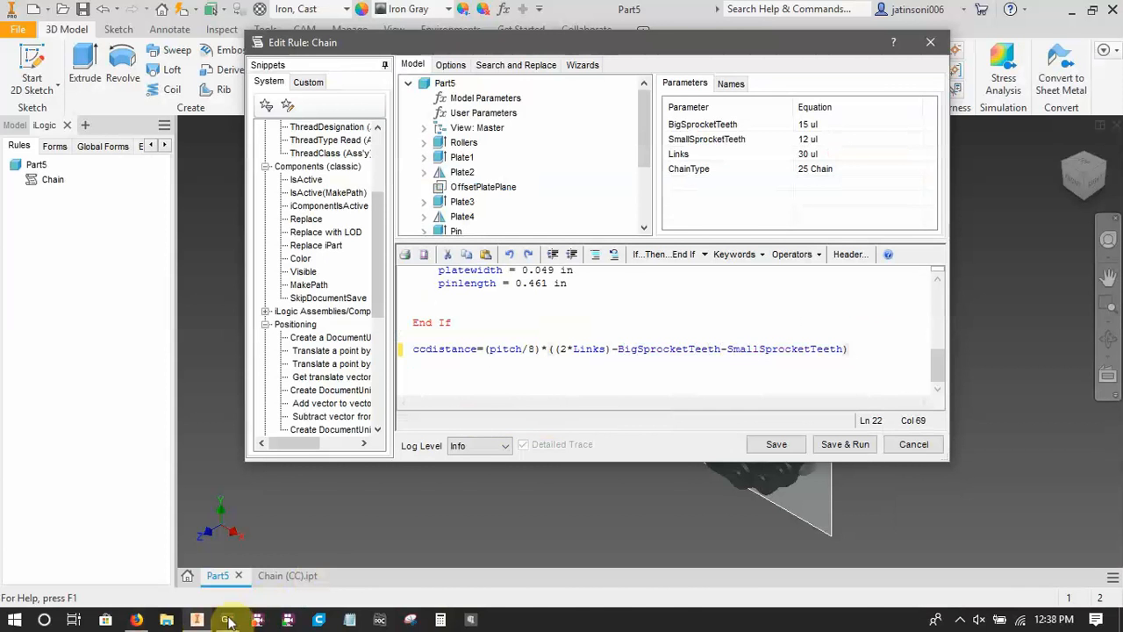
Compare the ccdistance statement with the browser equation and append "+" after the closing parenthesis.
click(136, 619)
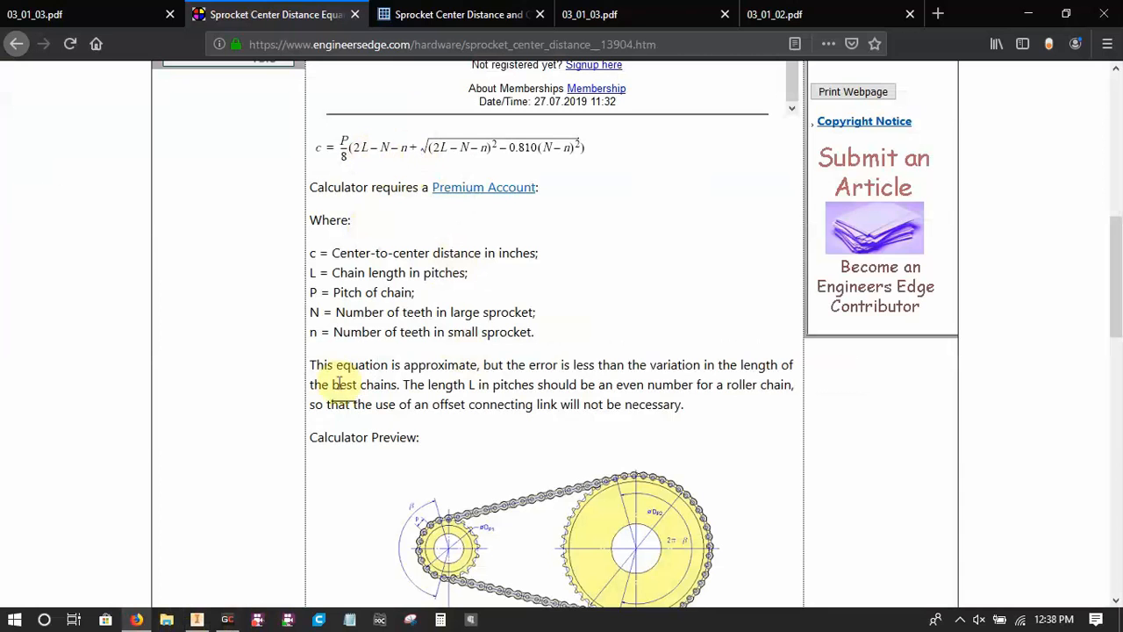
click(198, 621)
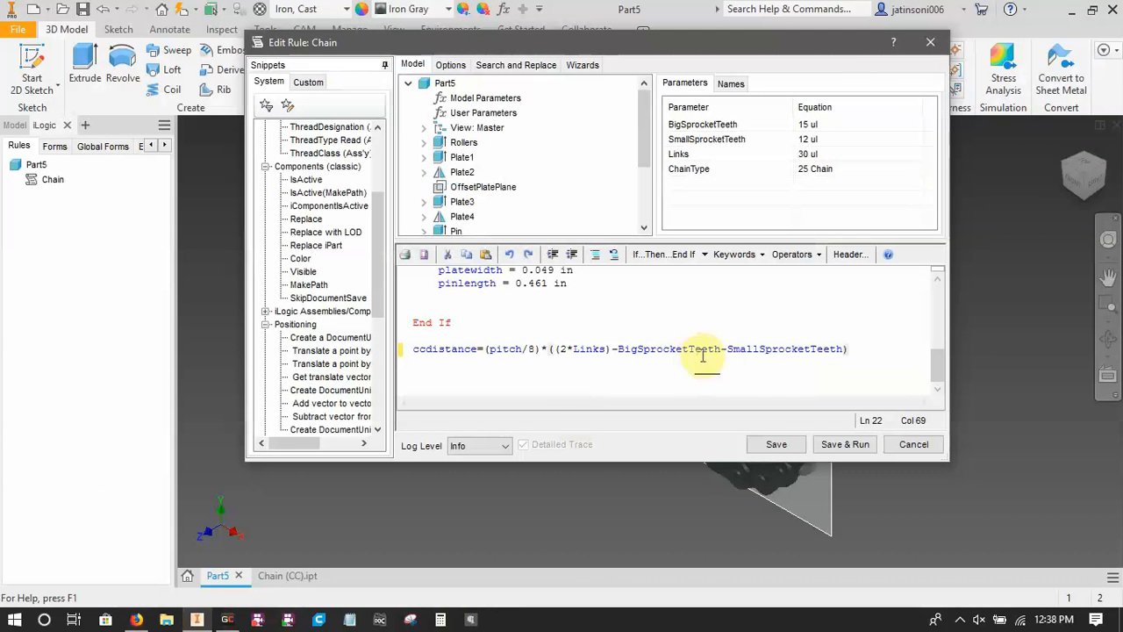
text(+)
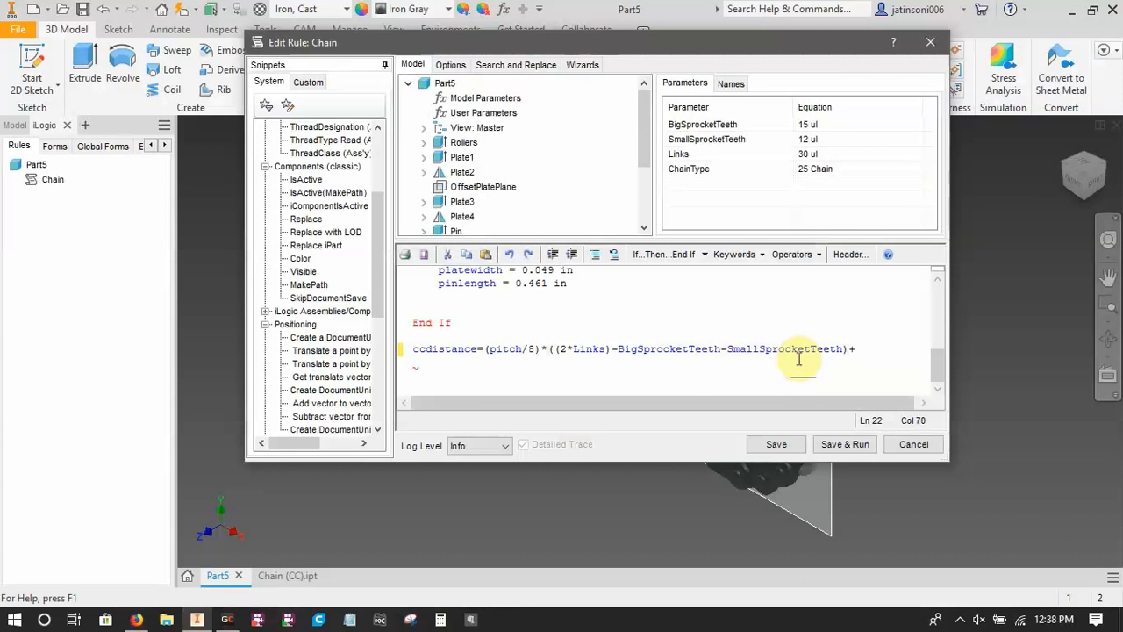
click(136, 620)
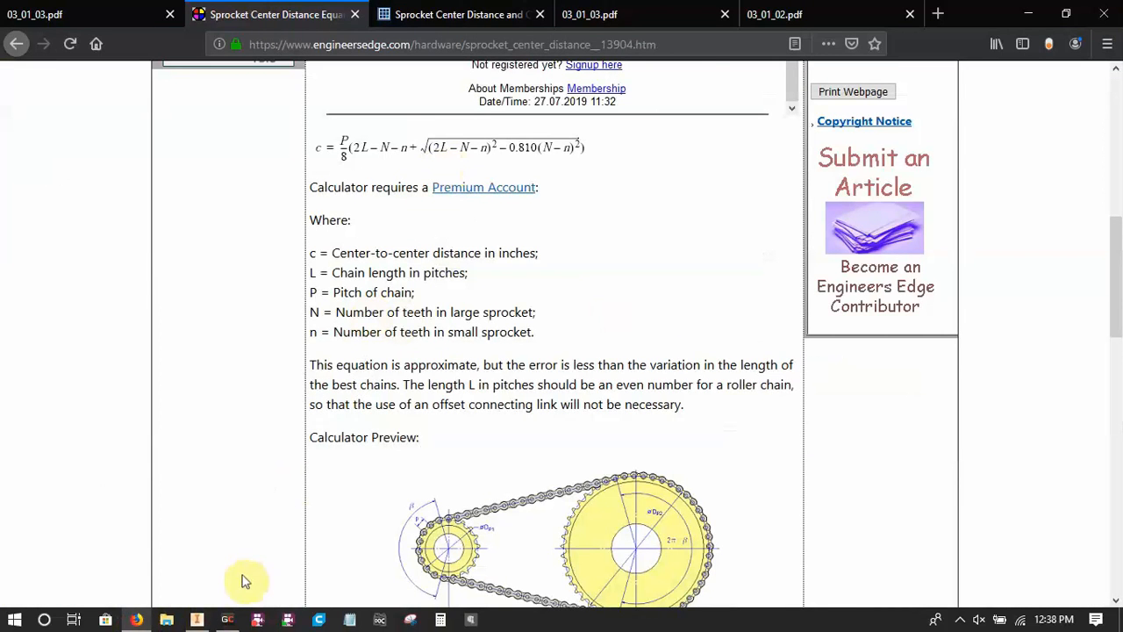
click(197, 620)
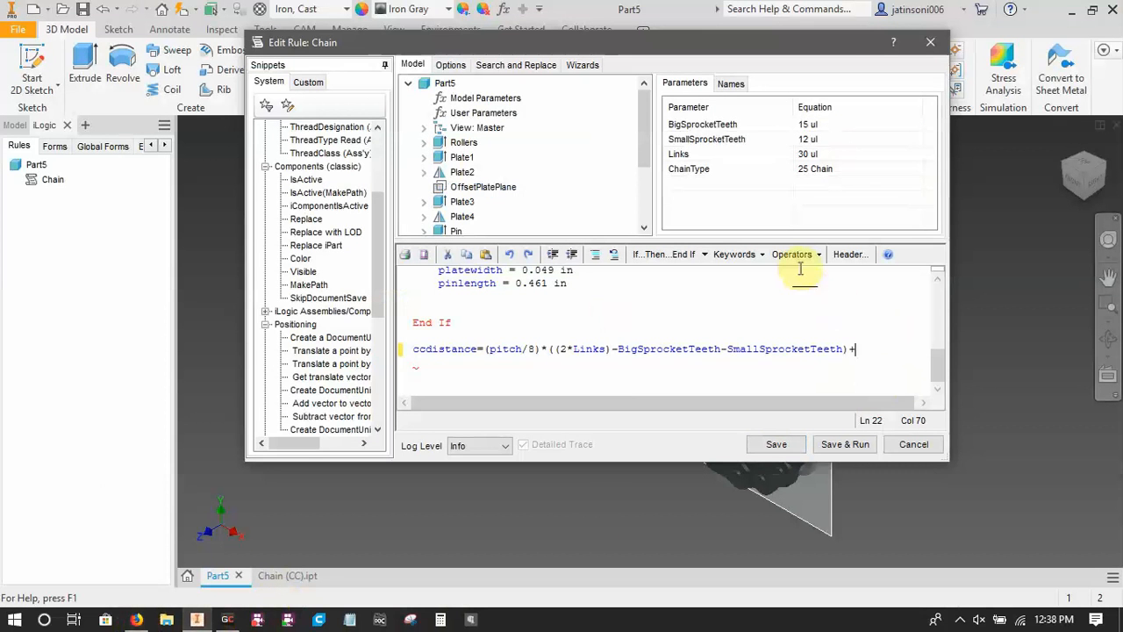
Collapse the open snippet categories, look up the Sqrt function under Math, and put the cursor back at the end of the ccdistance statement.
scroll(377, 224, up, 3)
scroll(375, 223, up, 3)
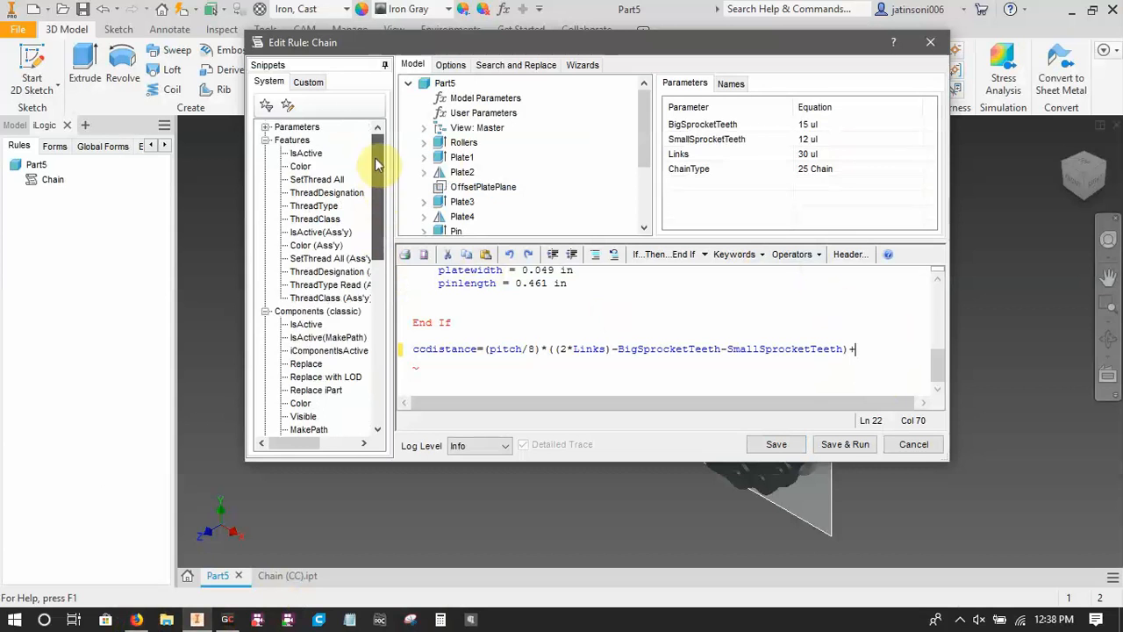
click(265, 140)
click(265, 152)
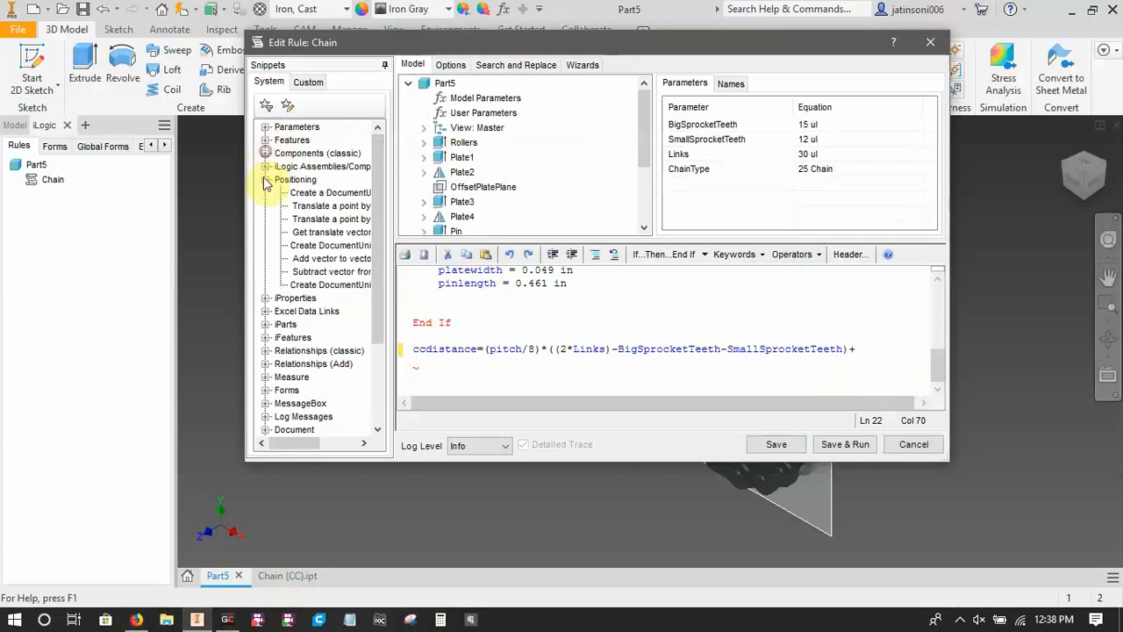
click(265, 179)
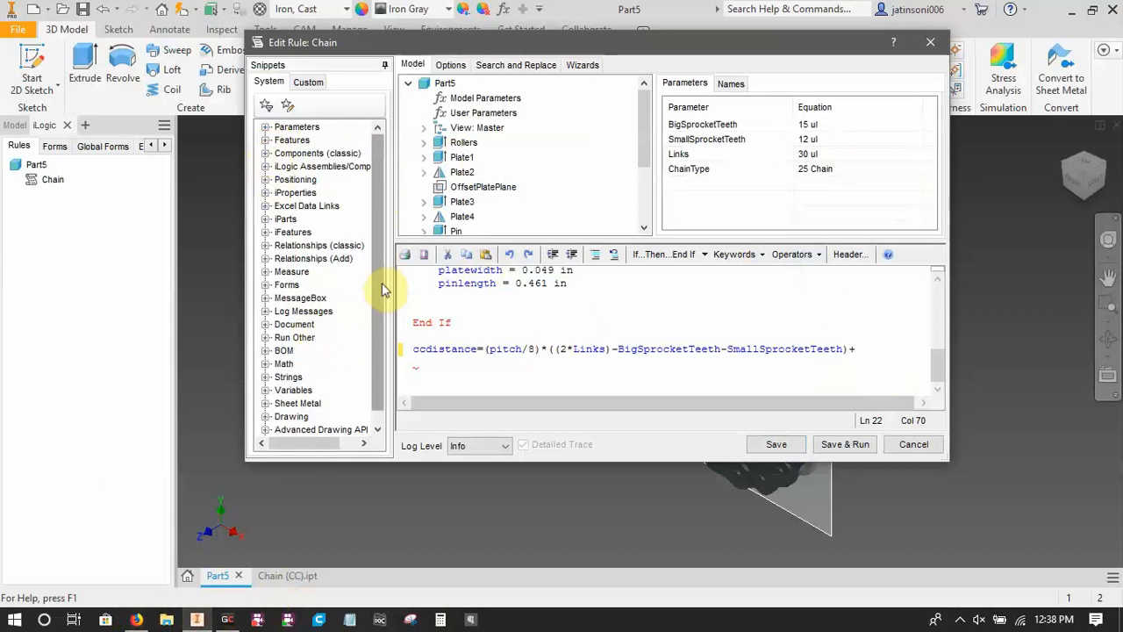
scroll(382, 283, down, 1)
click(265, 351)
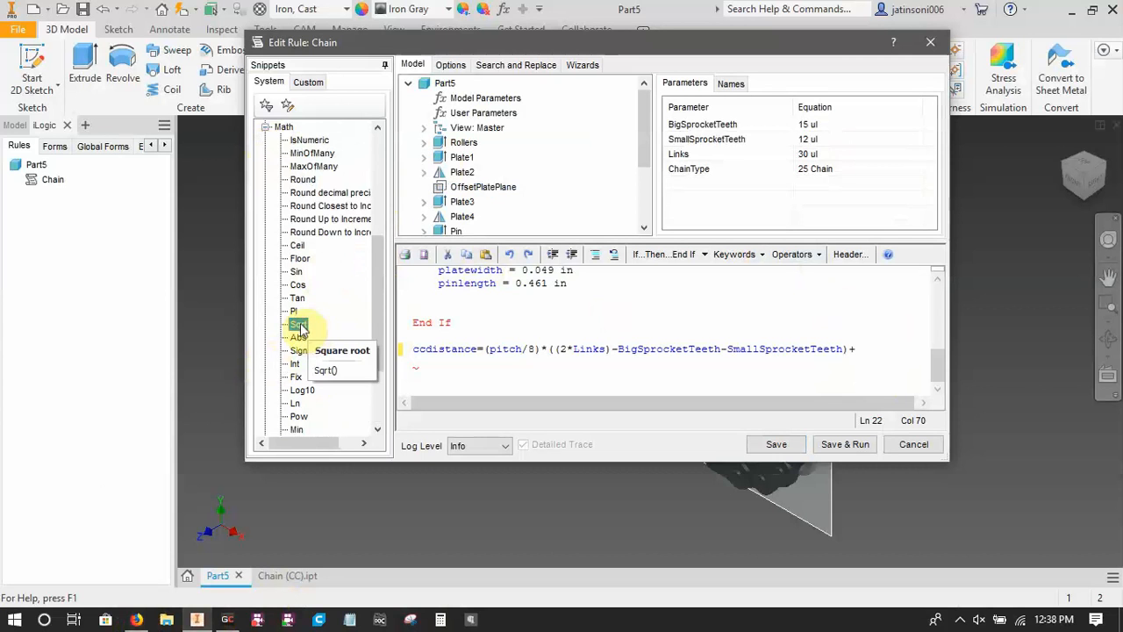
click(871, 358)
click(867, 352)
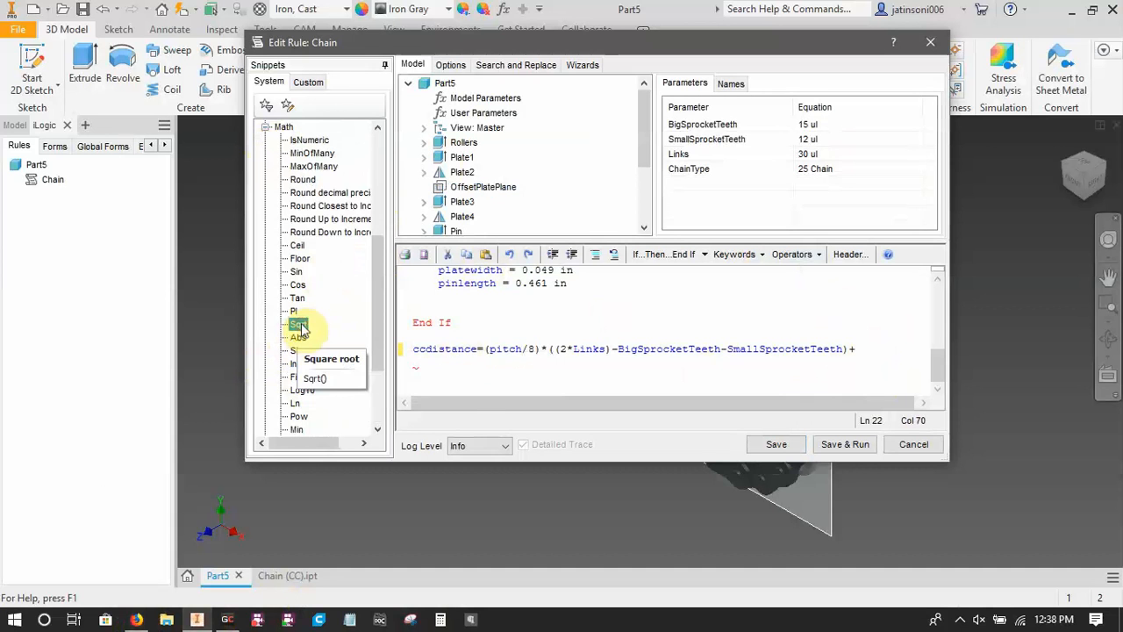
click(453, 375)
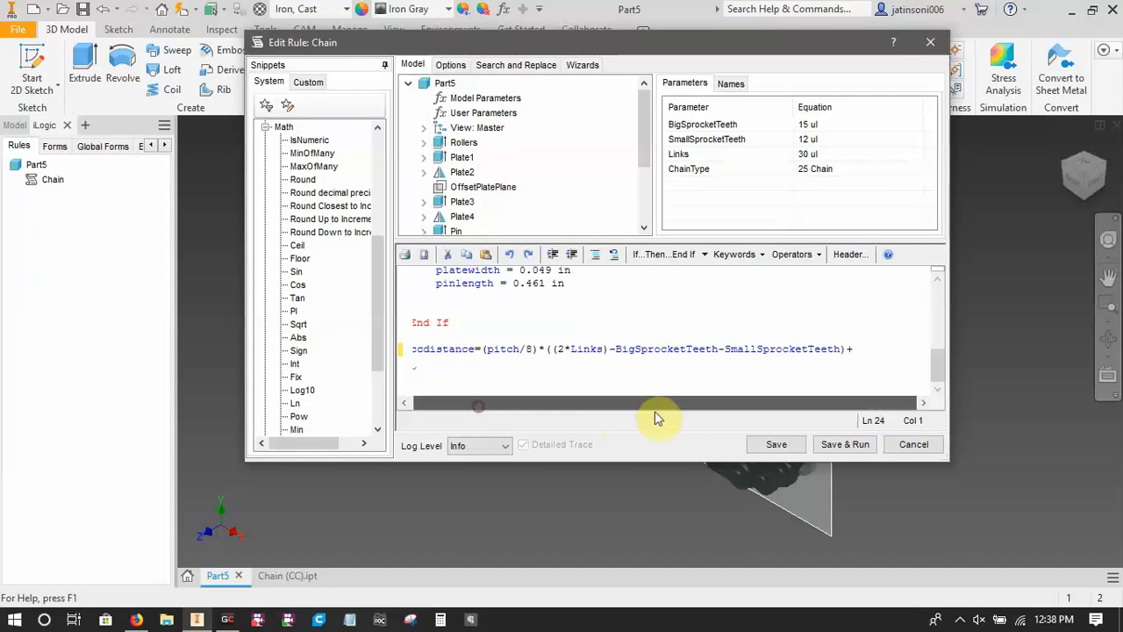
click(859, 349)
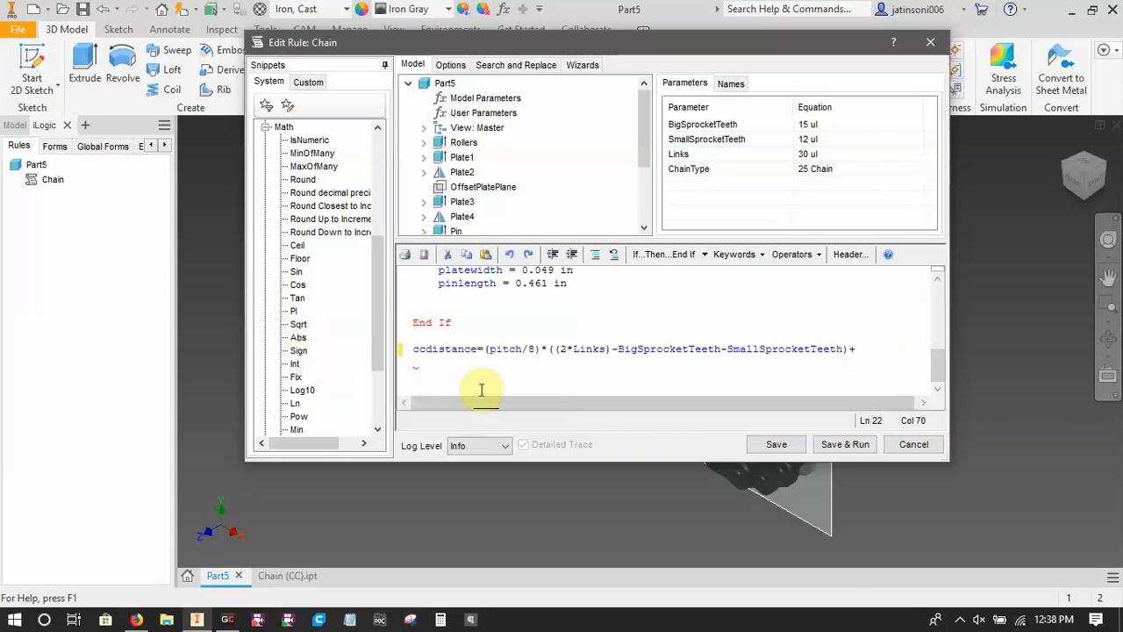
Append the square root function "Sqrt()" after the plus sign in the ccdistance statement.
text(Sqr)
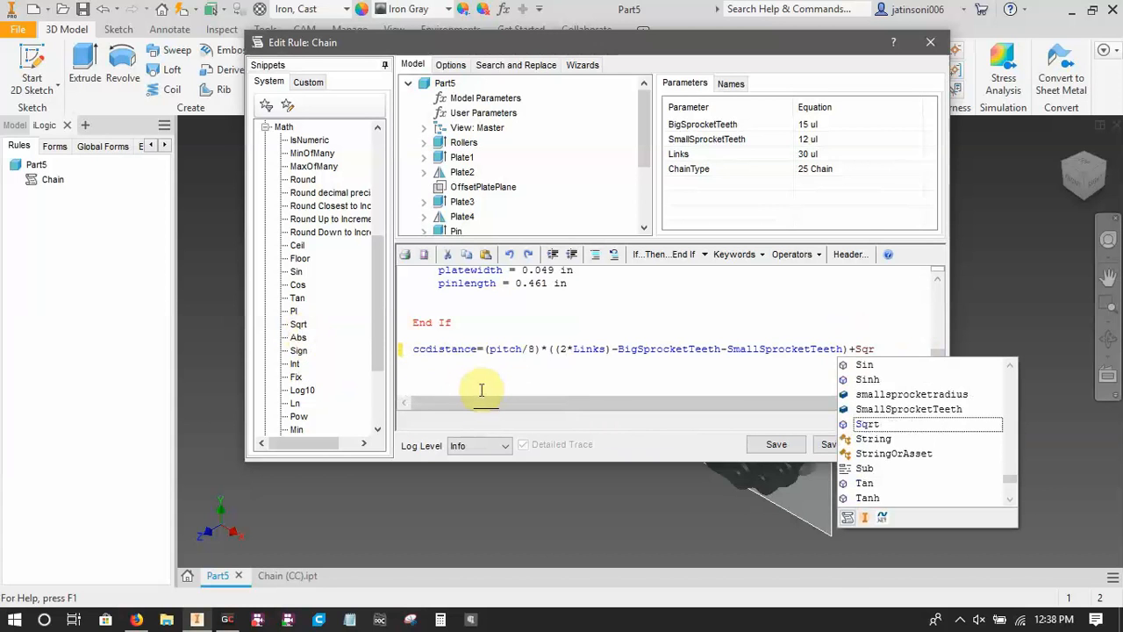
text(t)
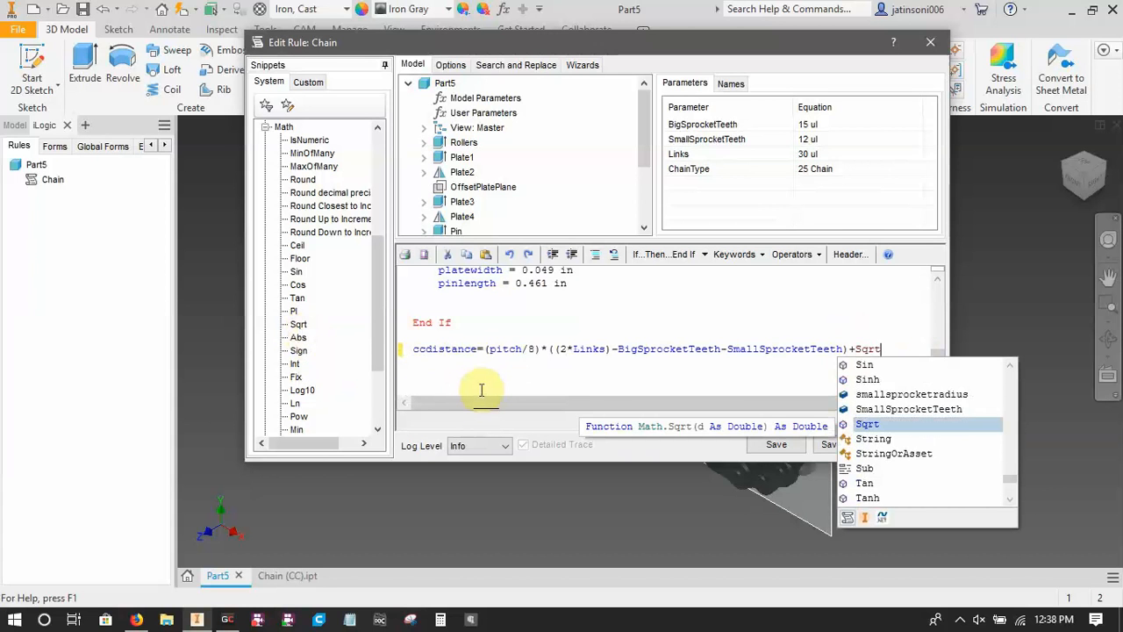
text(())
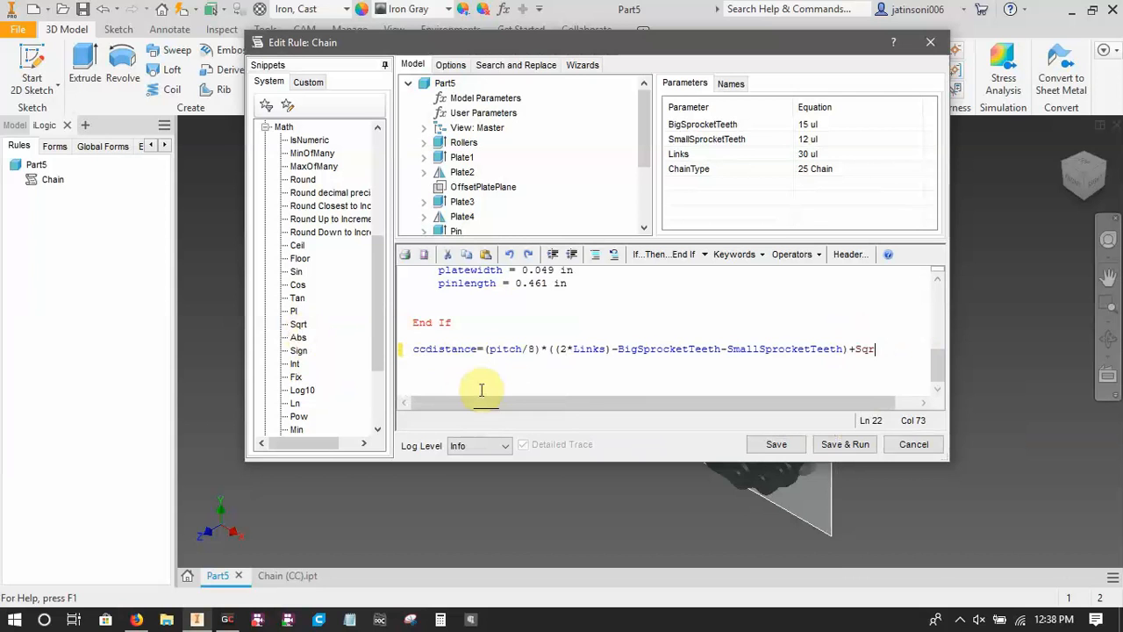
text(Sq)
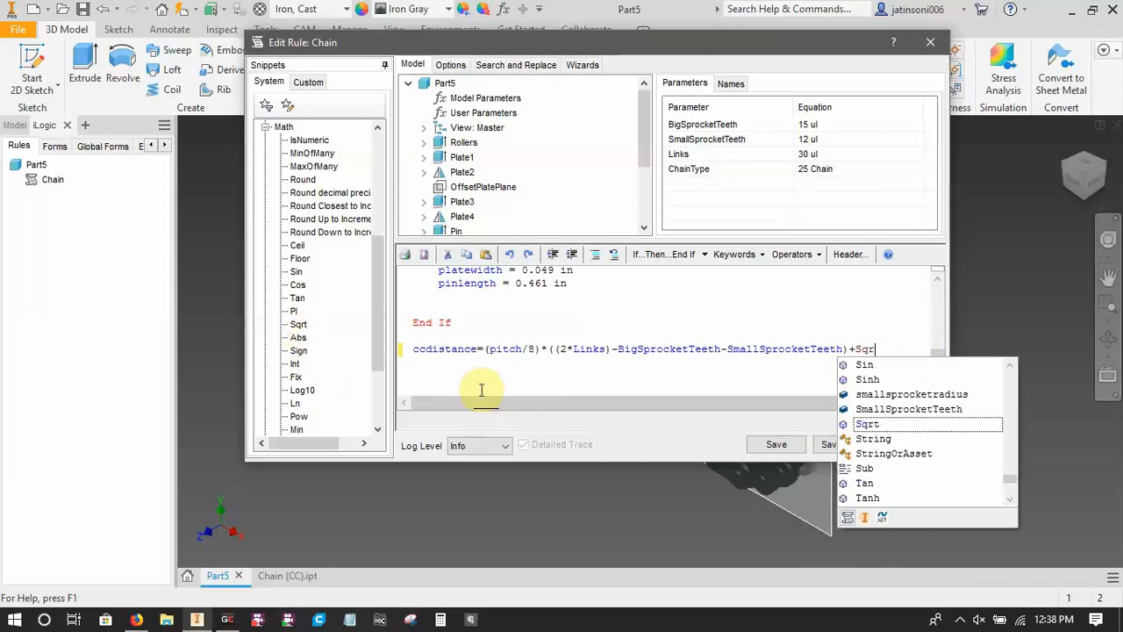
click(894, 428)
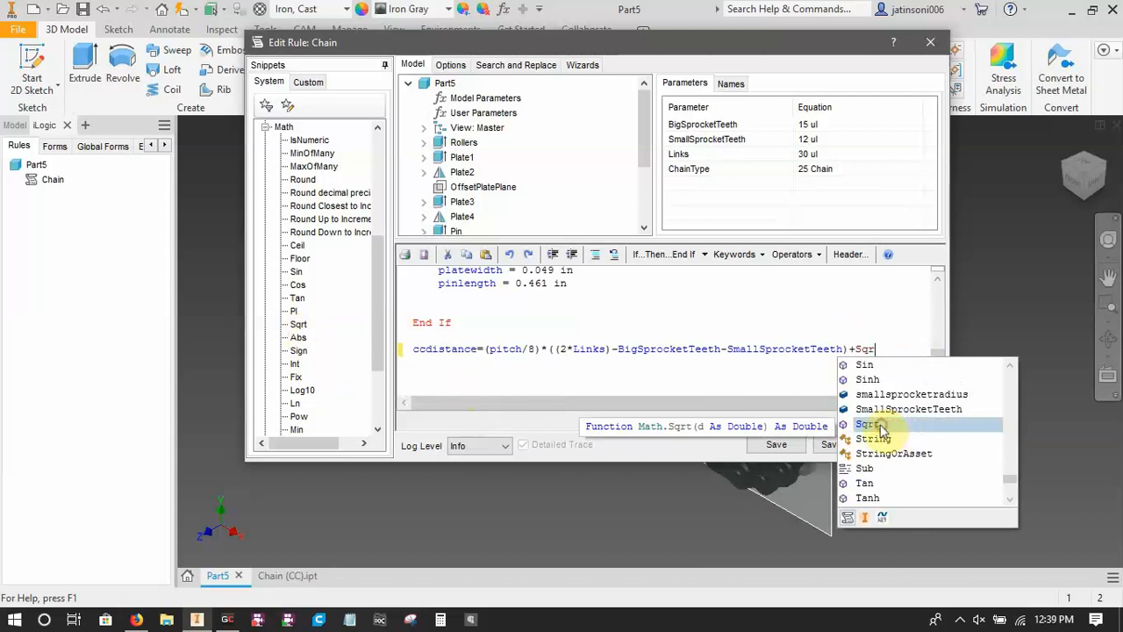
double_click(866, 425)
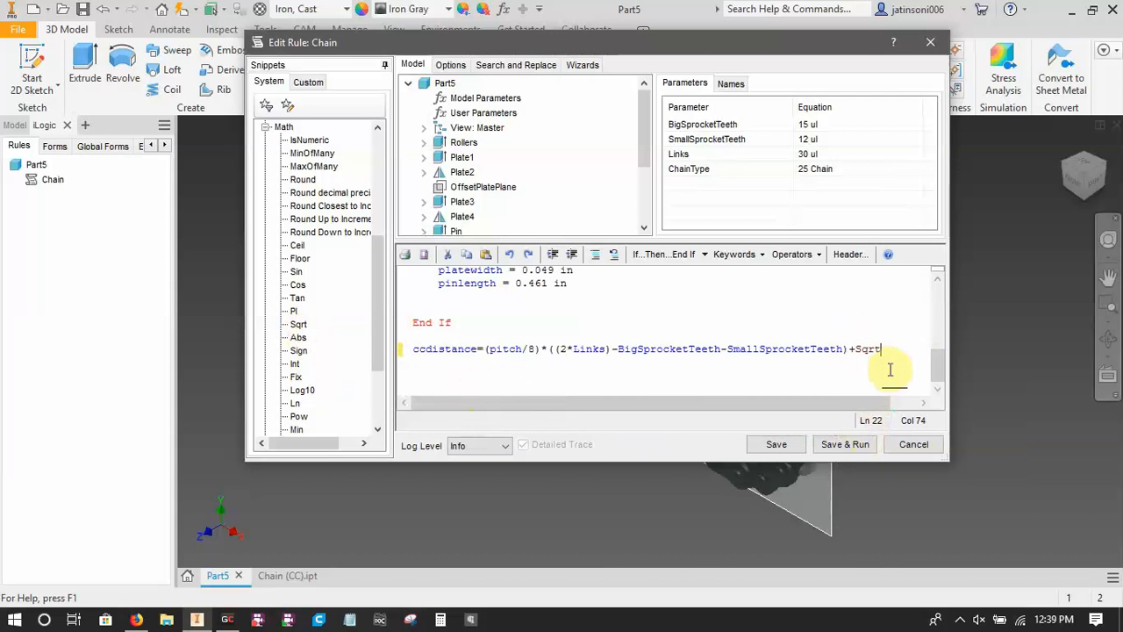
text(()
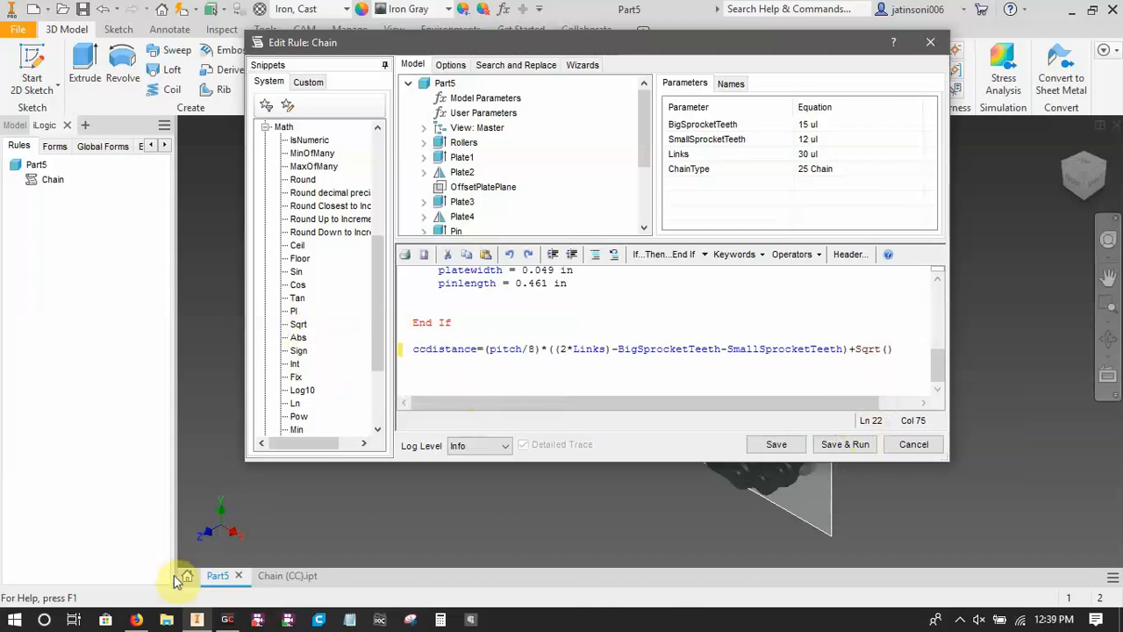
Check the center distance equation in the browser, then start the Sqrt argument in the ccdistance statement with "(2*Links-".
click(138, 620)
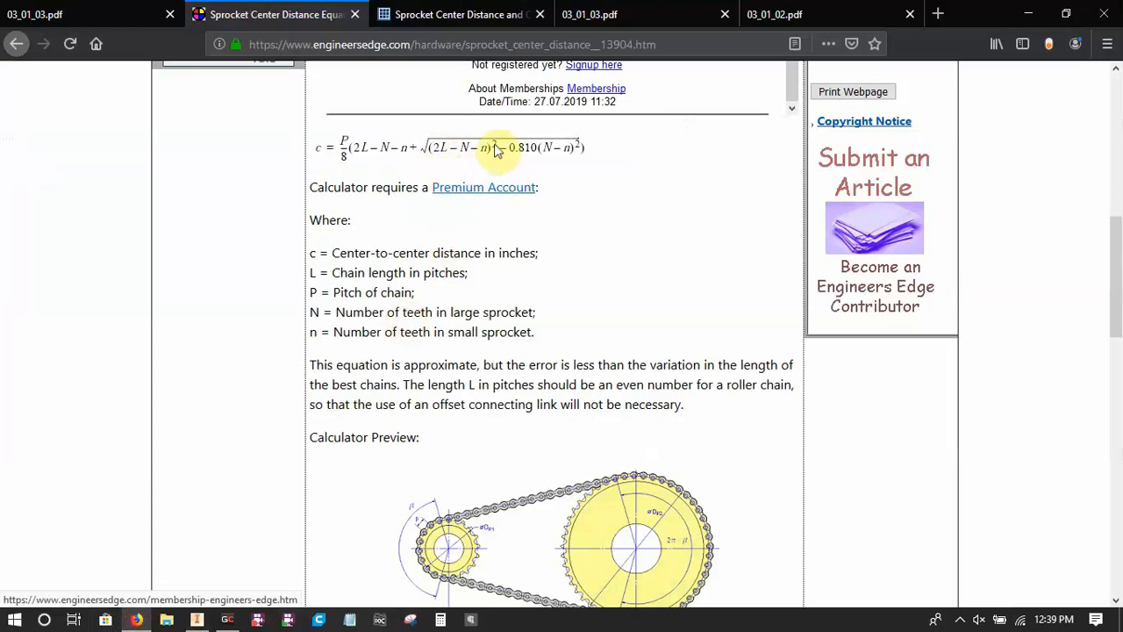
click(197, 619)
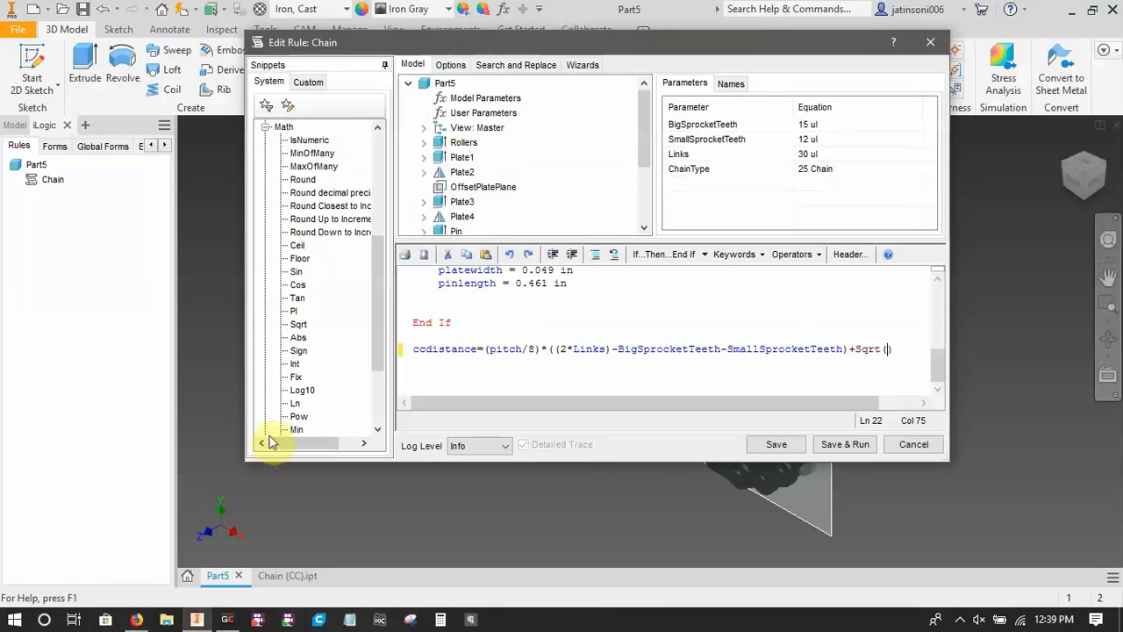
text(()2*)
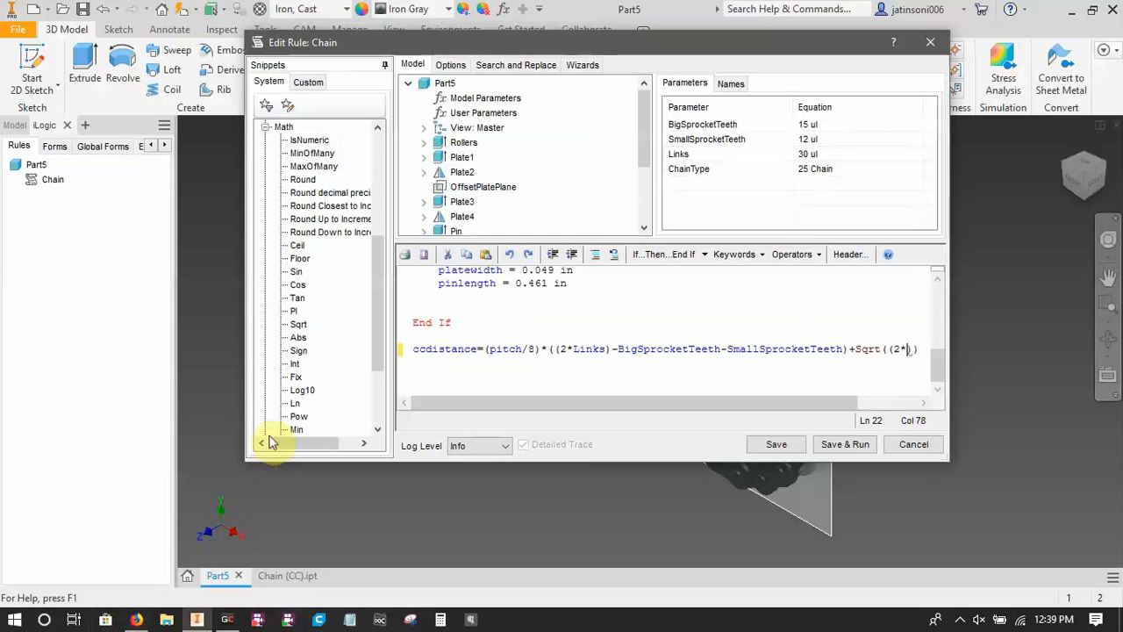
text(Links-)
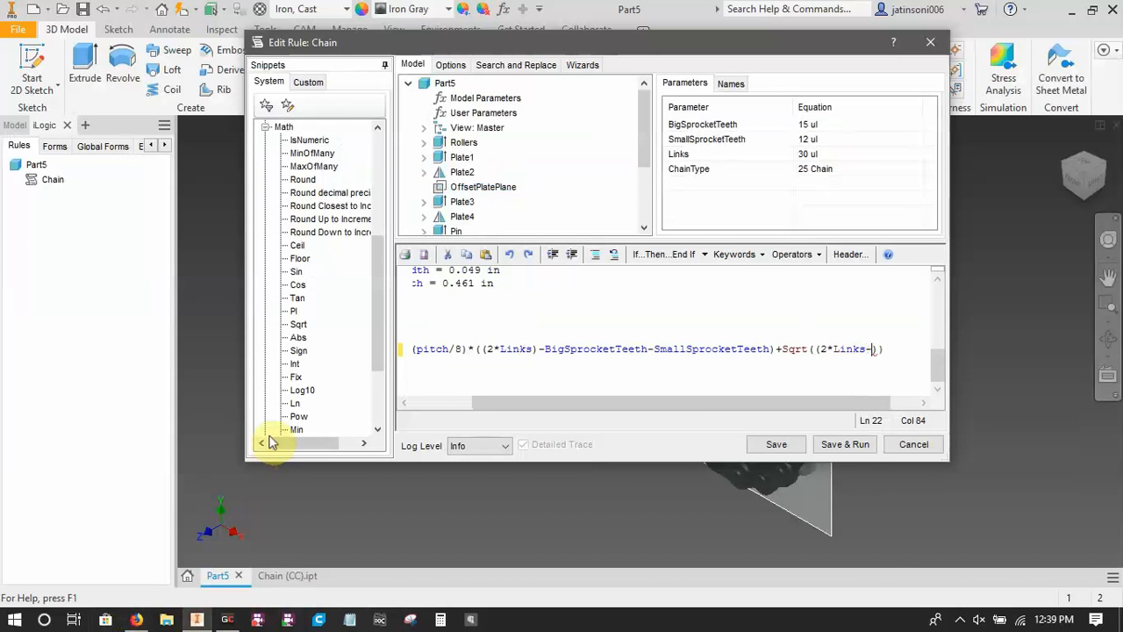
text(BigSprock)
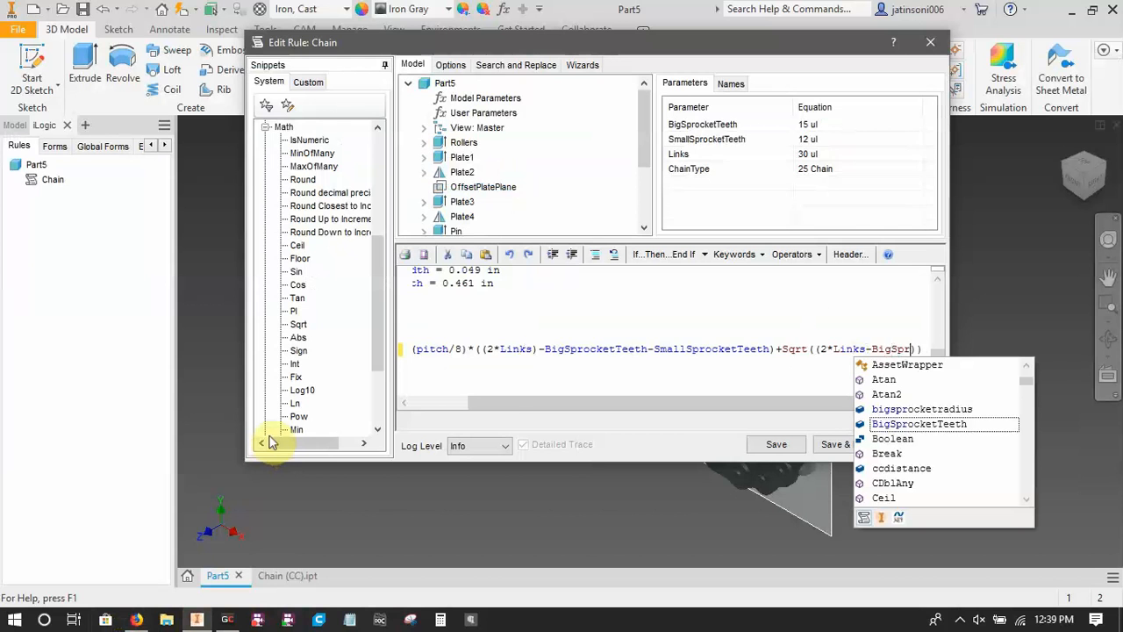
text(etTeeth)
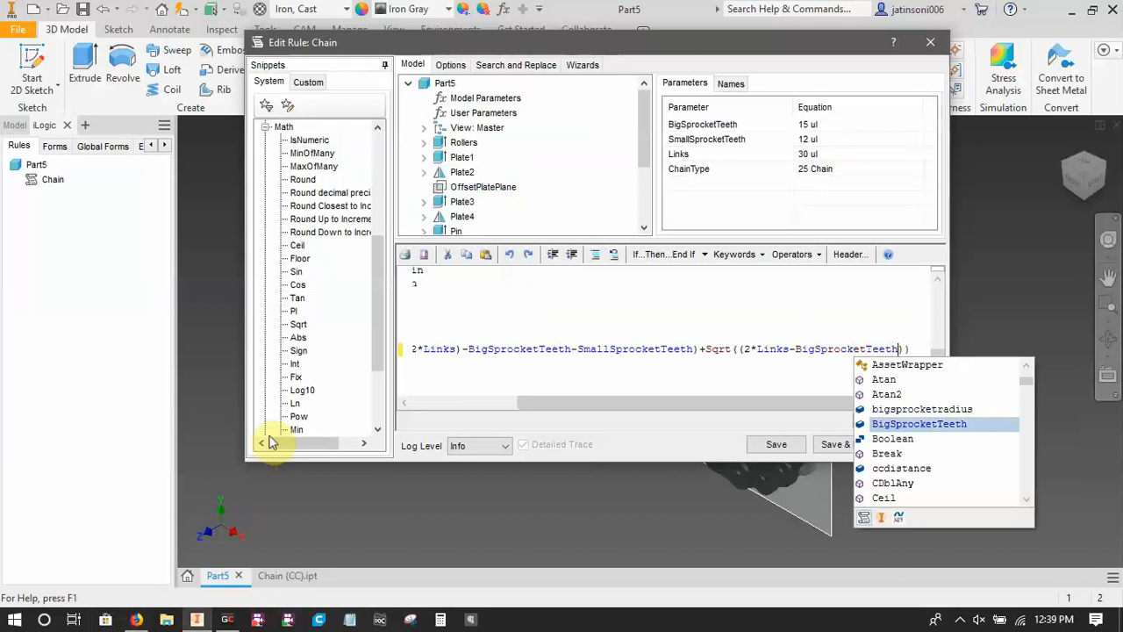
text(-SmallS)
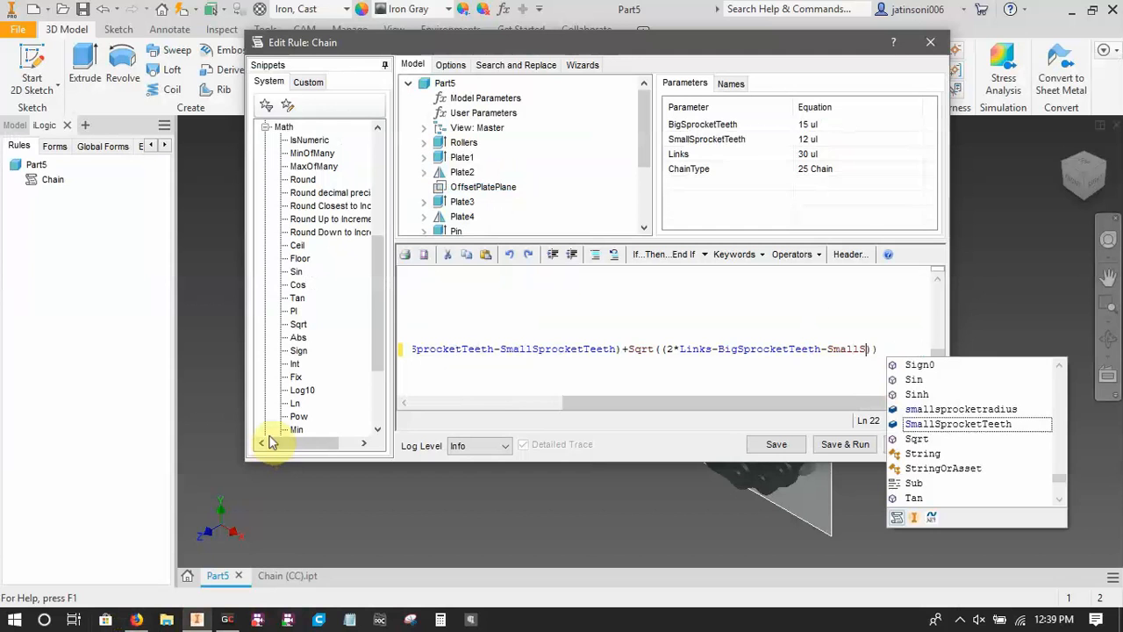
text(procket)
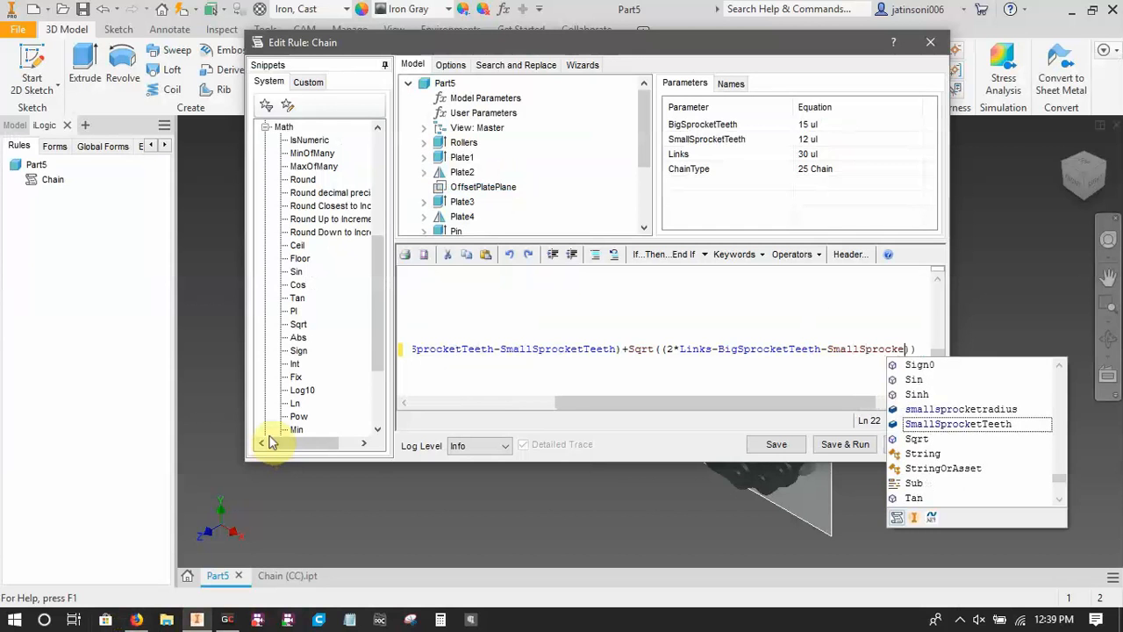
text(Tee)
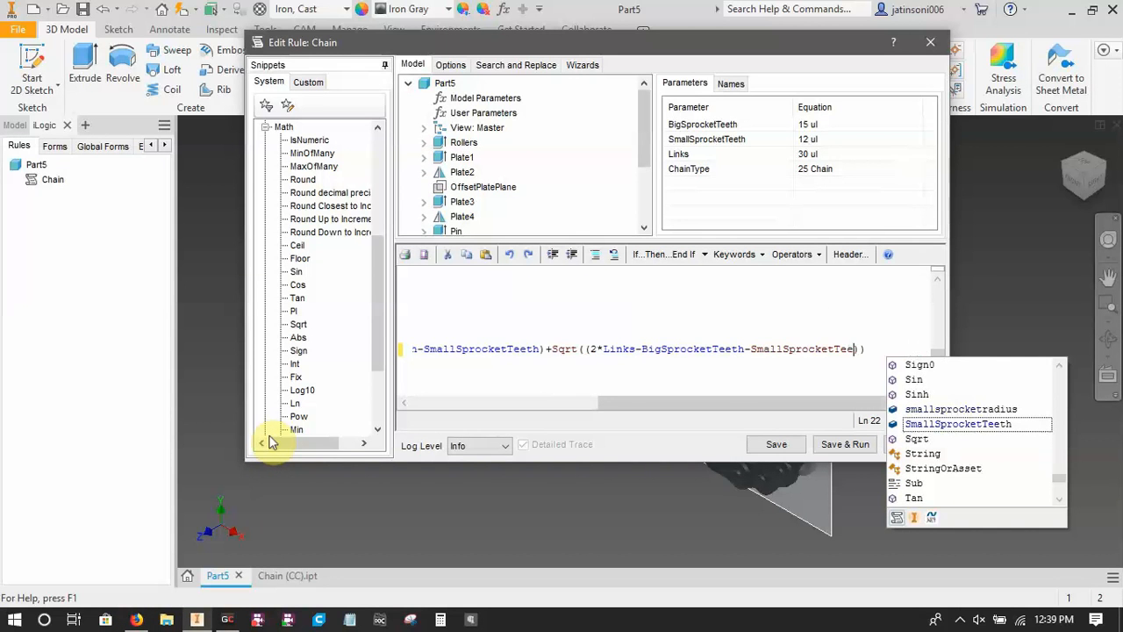
text(th)
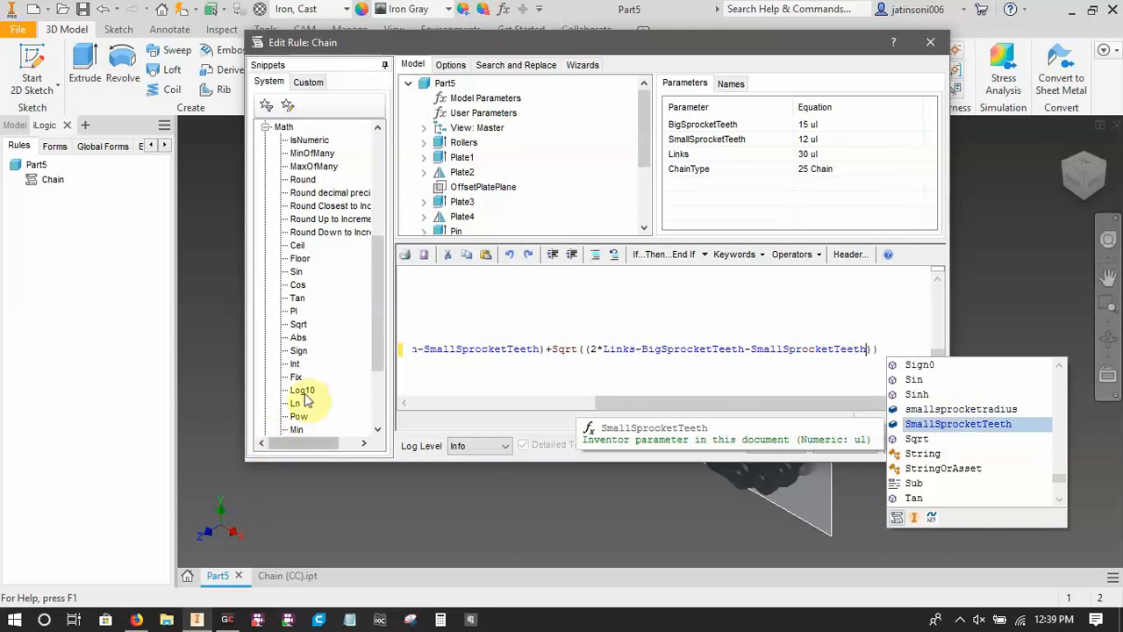
Enclose 2*Links inside Sqrt in its own parentheses so the term reads "((2*Links)-BigSprocketTeeth-SmallSprocketTeeth)".
click(678, 363)
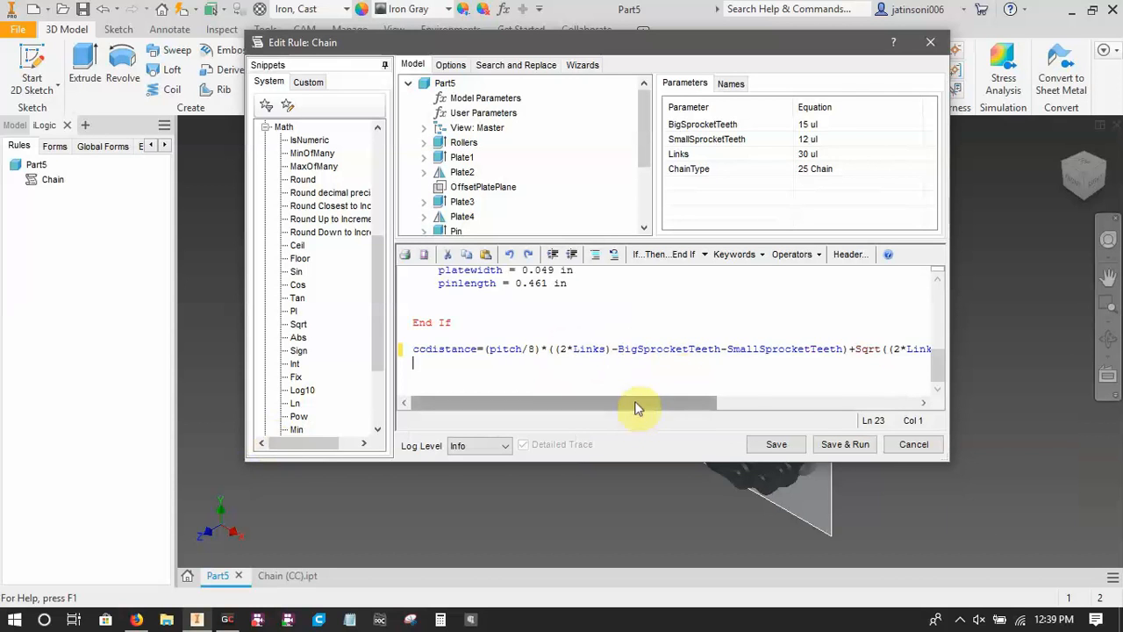
drag(638, 404, 863, 396)
click(853, 351)
text())
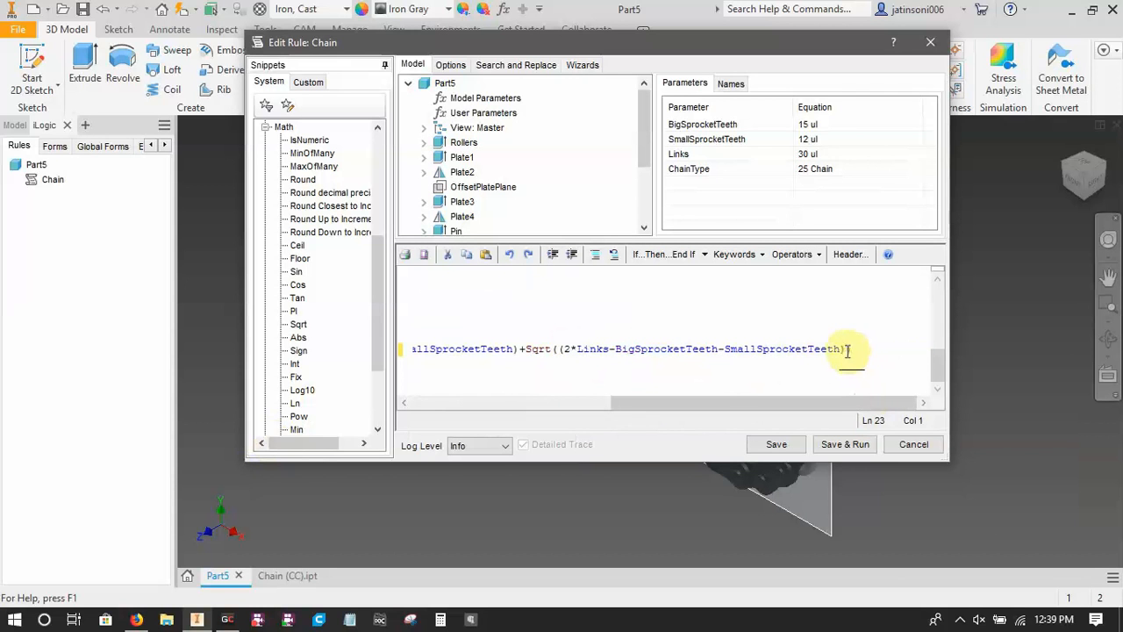
key(Left)
key(Left)
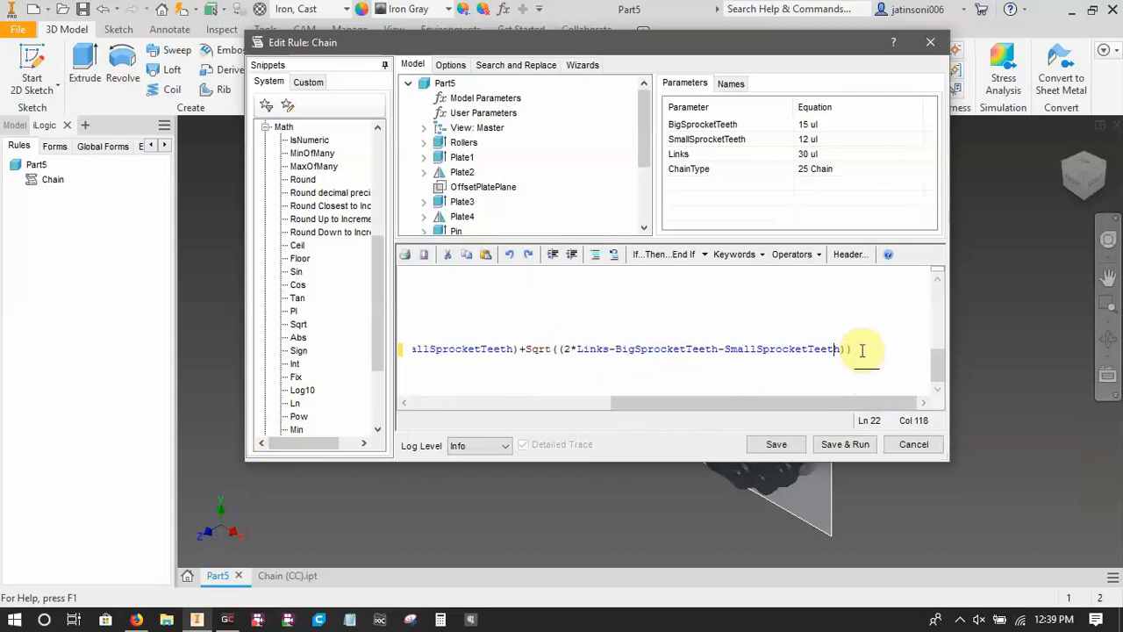
key(Left)
key(Left)
key(Left)
key(Left)
key(Left)
key(Left)
key(Left)
key(Left)
key(Left)
key(Left)
key(Left)
key(Left)
key(Left)
key(Left)
key(Left)
key(Left)
key(Left)
key(Left)
key(Left)
key(Left)
text())
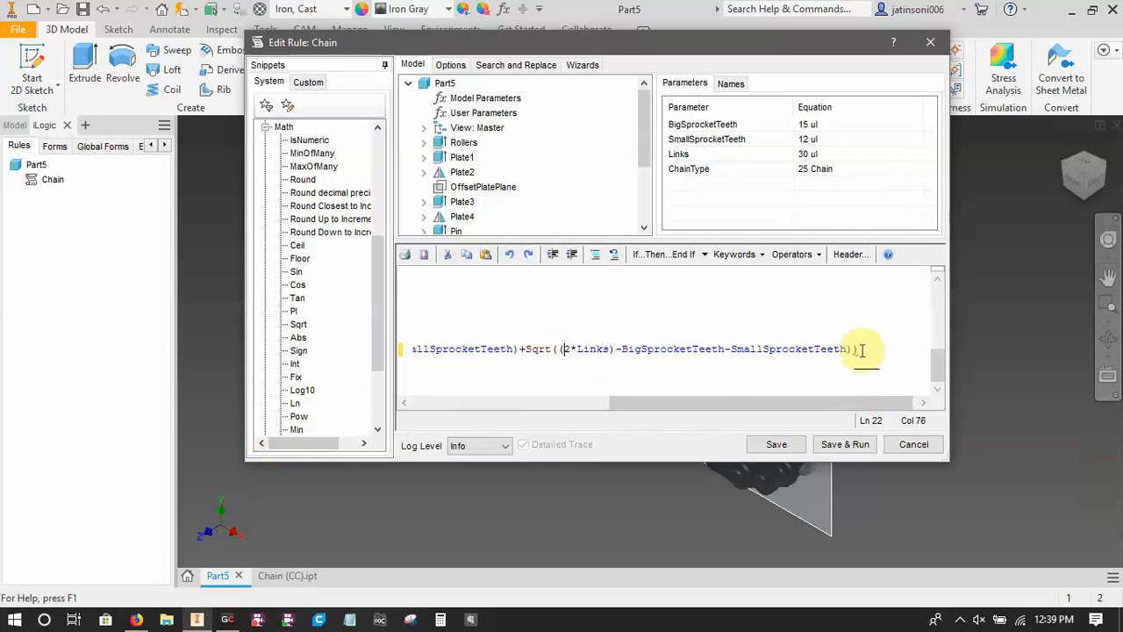
text(()
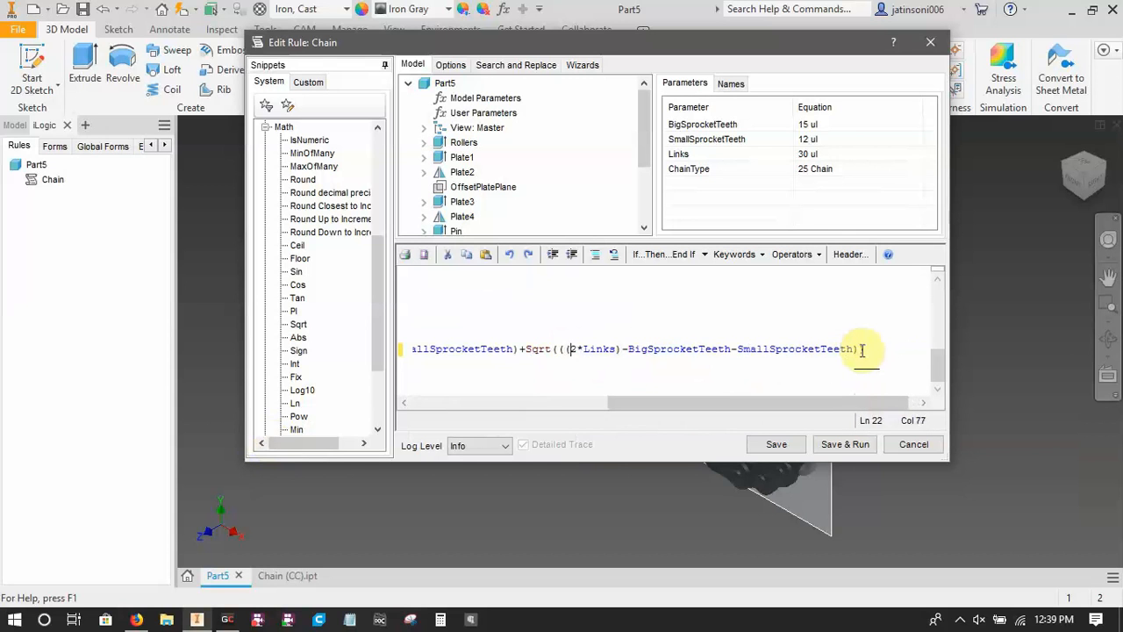
key(Right)
key(Right)
key(Right)
key(Right)
key(Right)
key(Right)
key(Right)
key(Right)
key(Right)
key(Right)
key(Right)
key(Right)
key(Right)
key(Right)
key(Right)
key(Right)
key(Right)
key(Right)
key(Right)
key(Right)
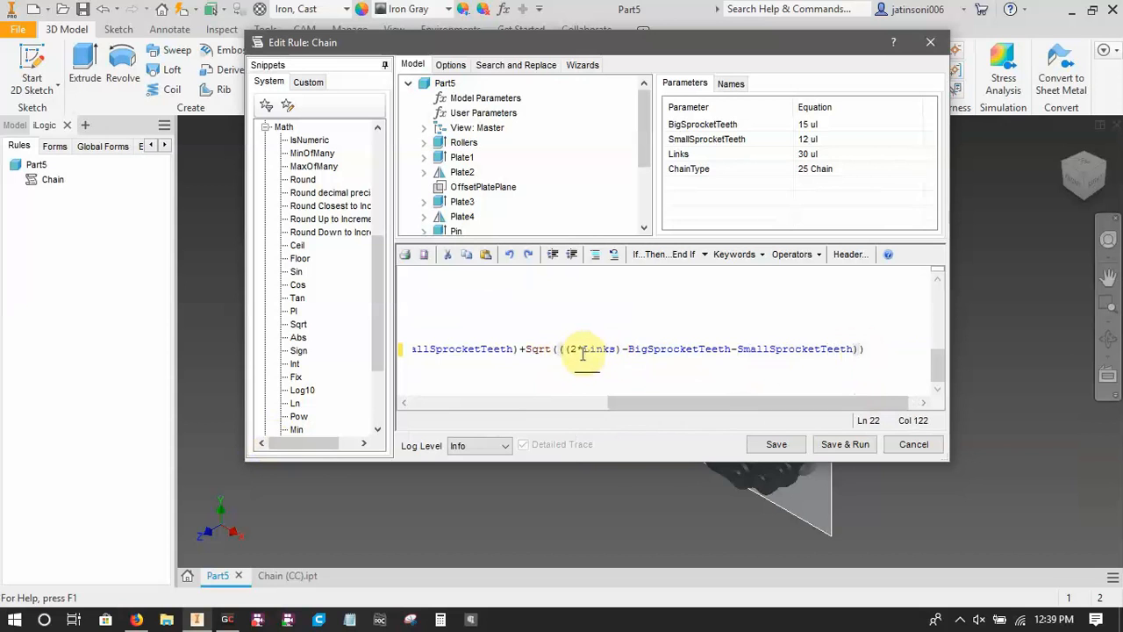
text())
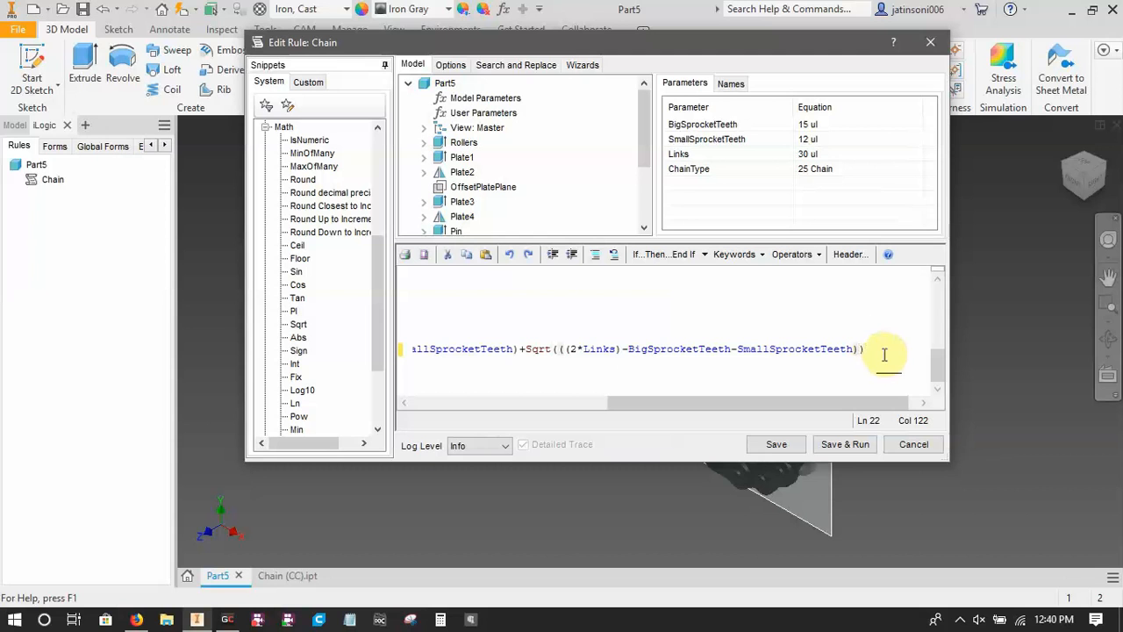
text(^2)
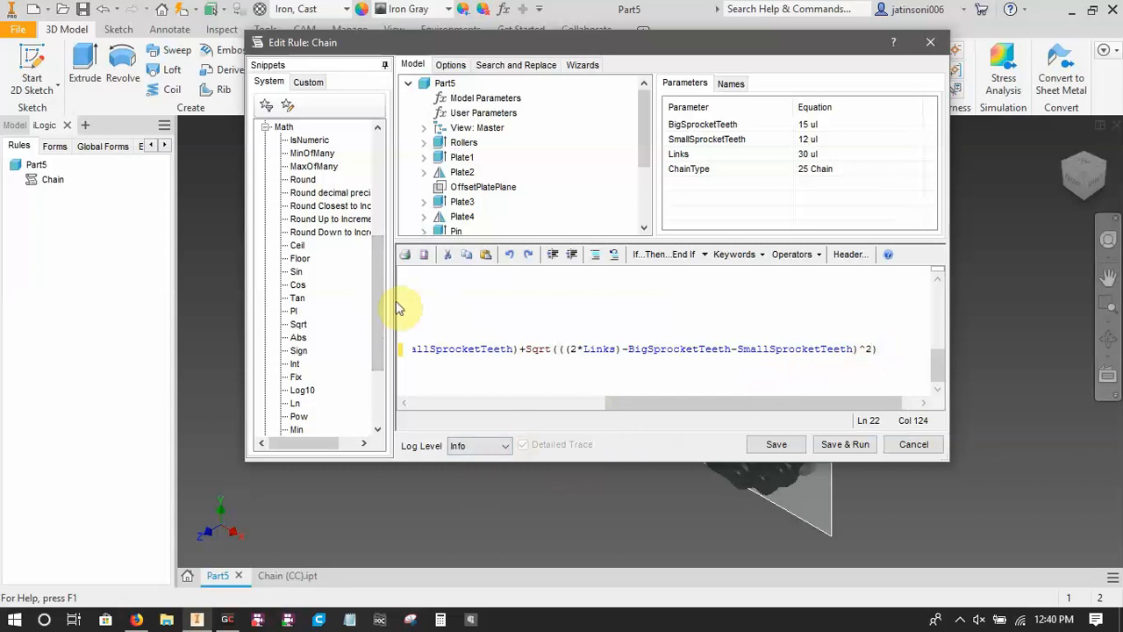
key(BackSpace)
text(**2)
key(BackSpace)
key(BackSpace)
key(BackSpace)
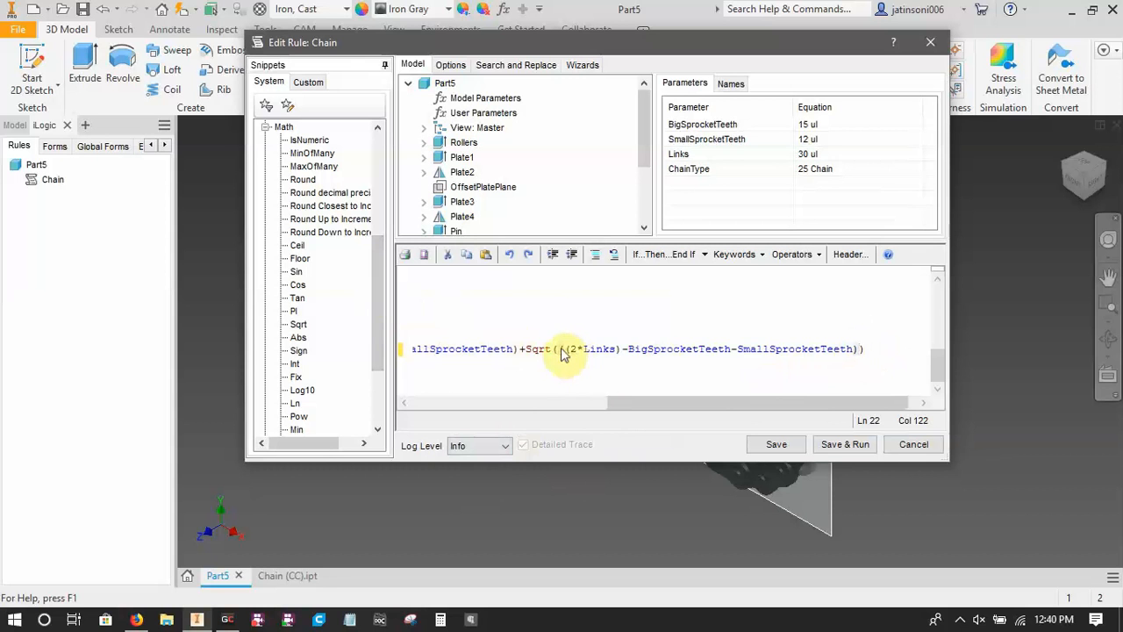
Square the Sqrt term by copying "((2*Links)-BigSprocketTeeth-SmallSprocketTeeth)" and multiplying it by the pasted copy inside the Sqrt parentheses.
drag(561, 351, 651, 401)
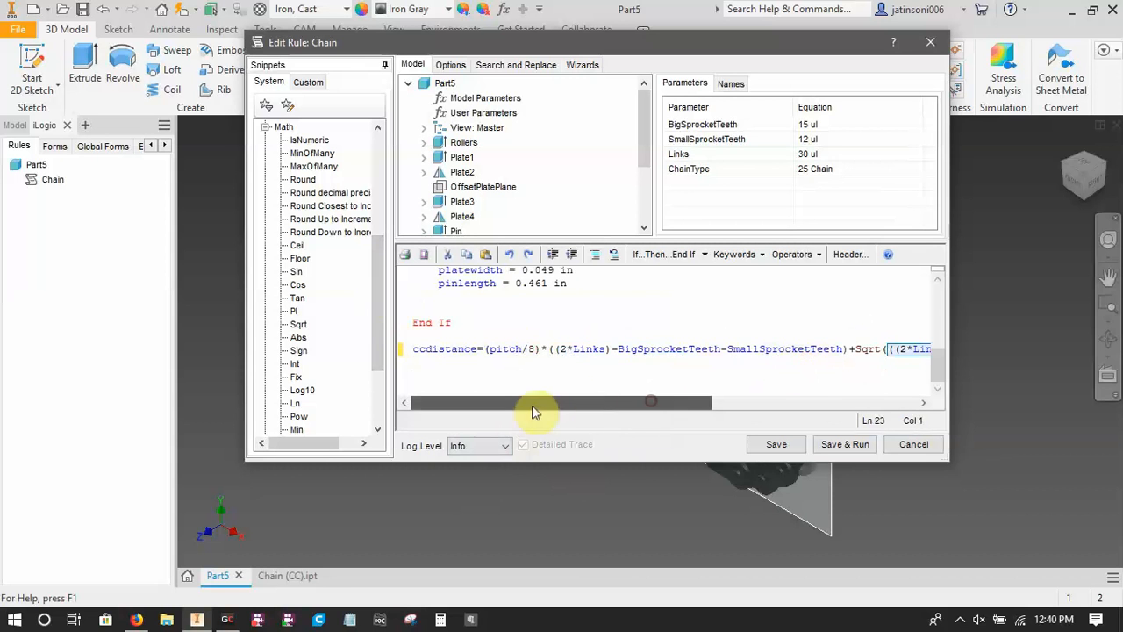
drag(532, 407, 867, 401)
click(845, 349)
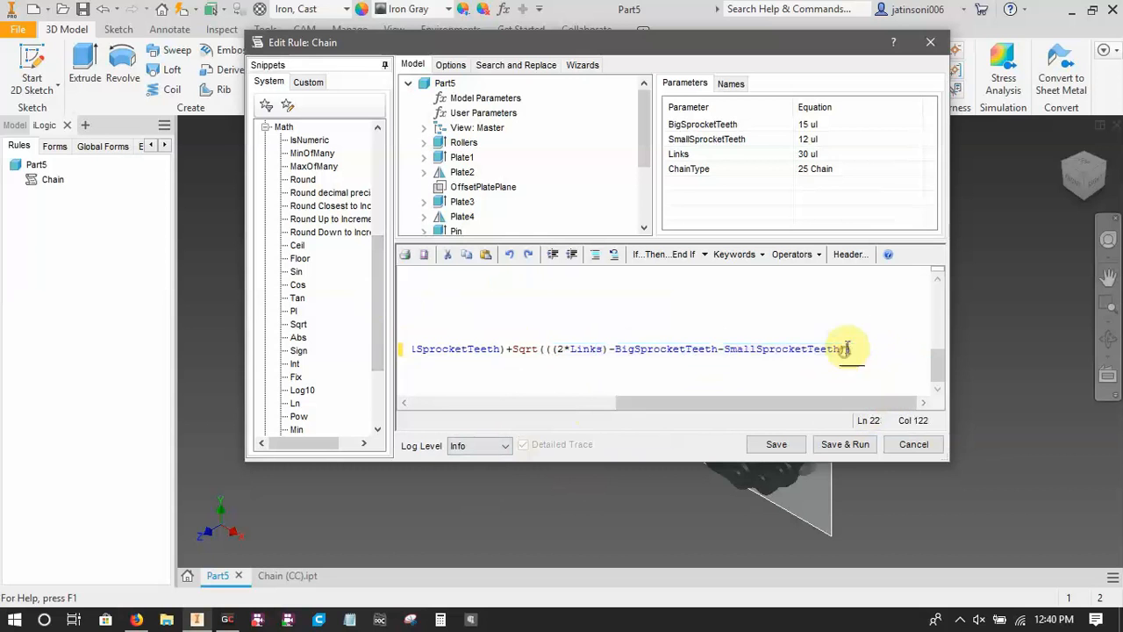
drag(845, 348, 895, 348)
key(ctrl+c)
drag(682, 401, 877, 418)
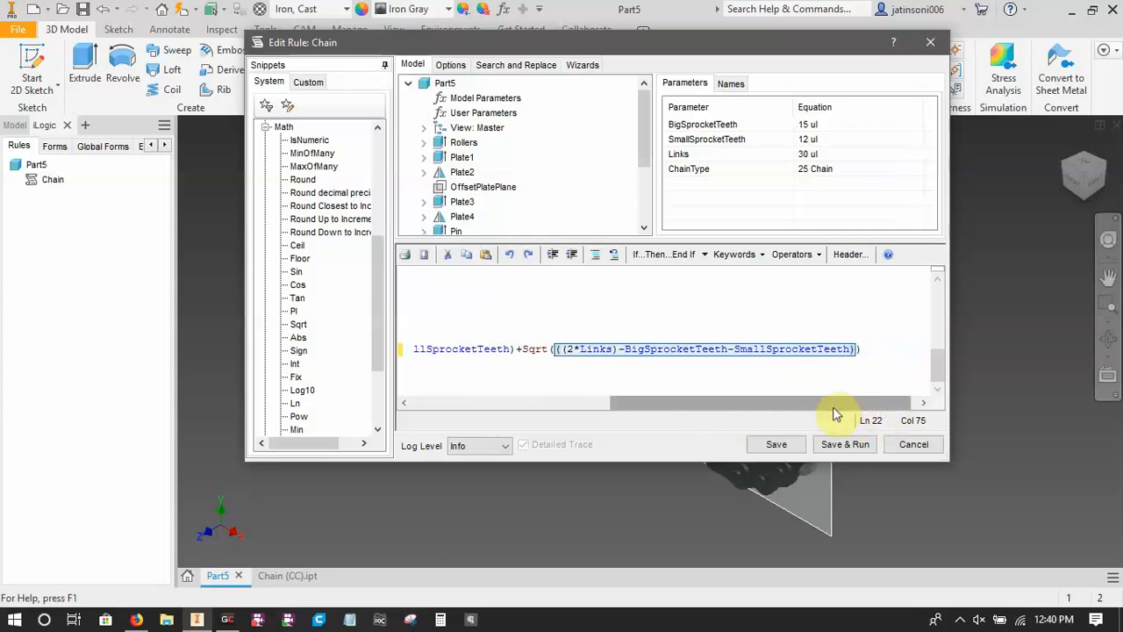
click(856, 355)
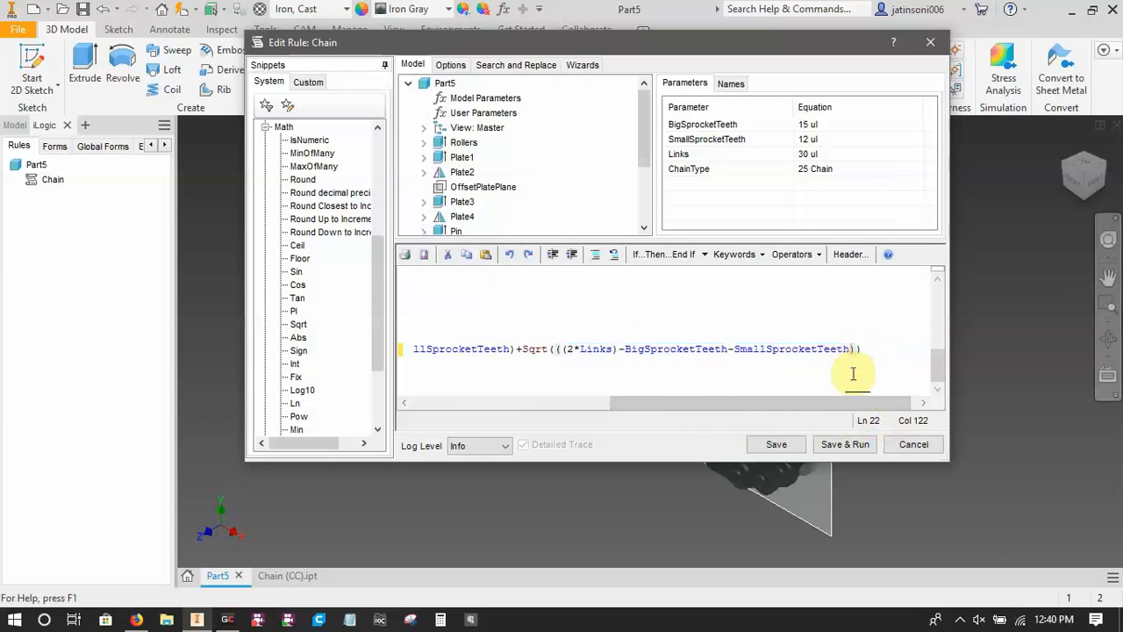
text(*)
key(ctrl+v)
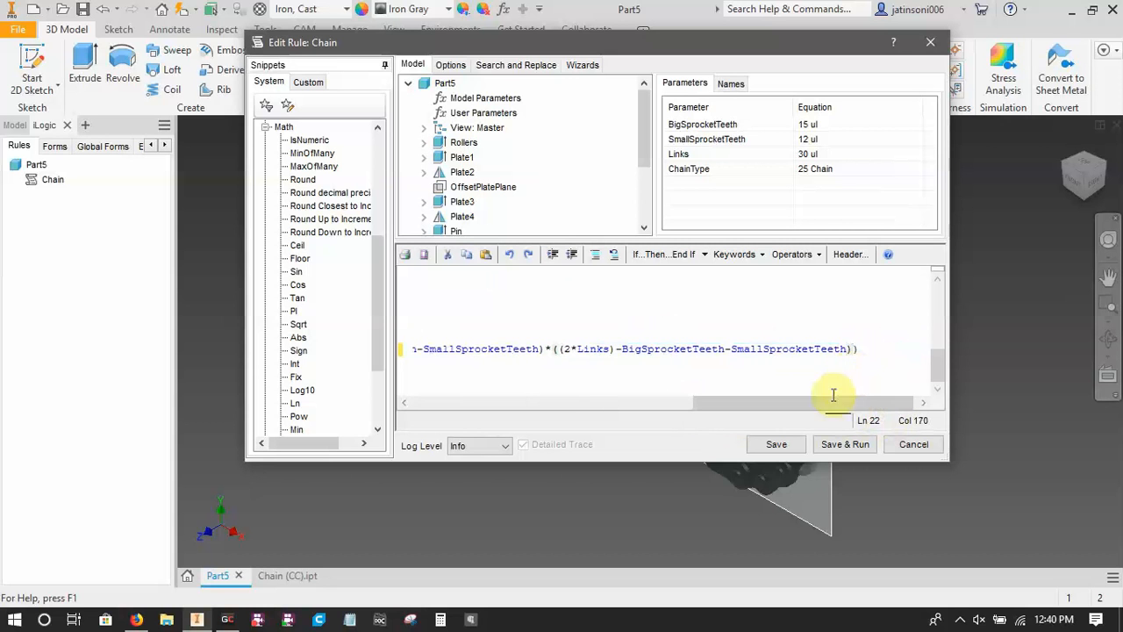
Review the squared term against the browser equation and append "-0.810*()" at the end of the ccdistance statement.
drag(821, 402, 627, 427)
click(887, 350)
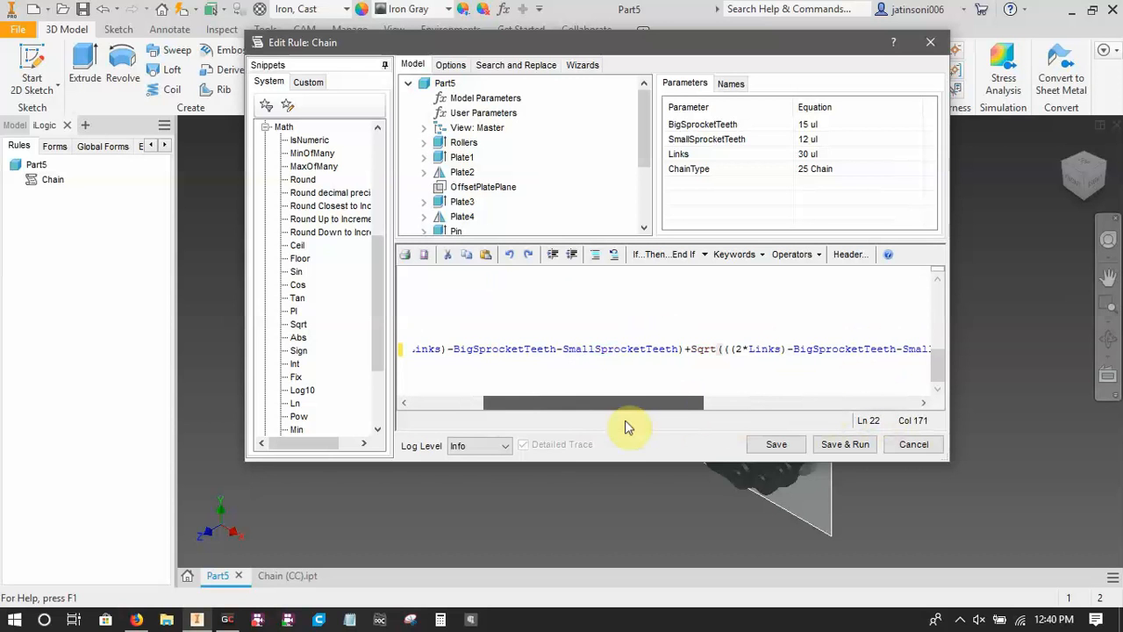
drag(627, 427, 628, 426)
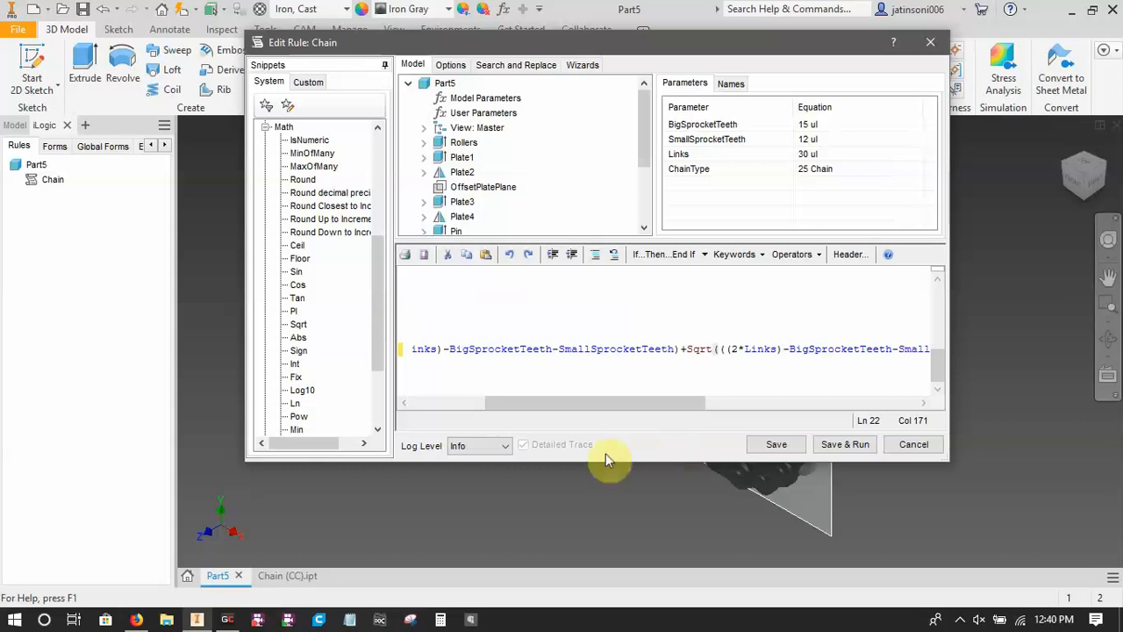
drag(567, 401, 731, 421)
drag(793, 403, 838, 403)
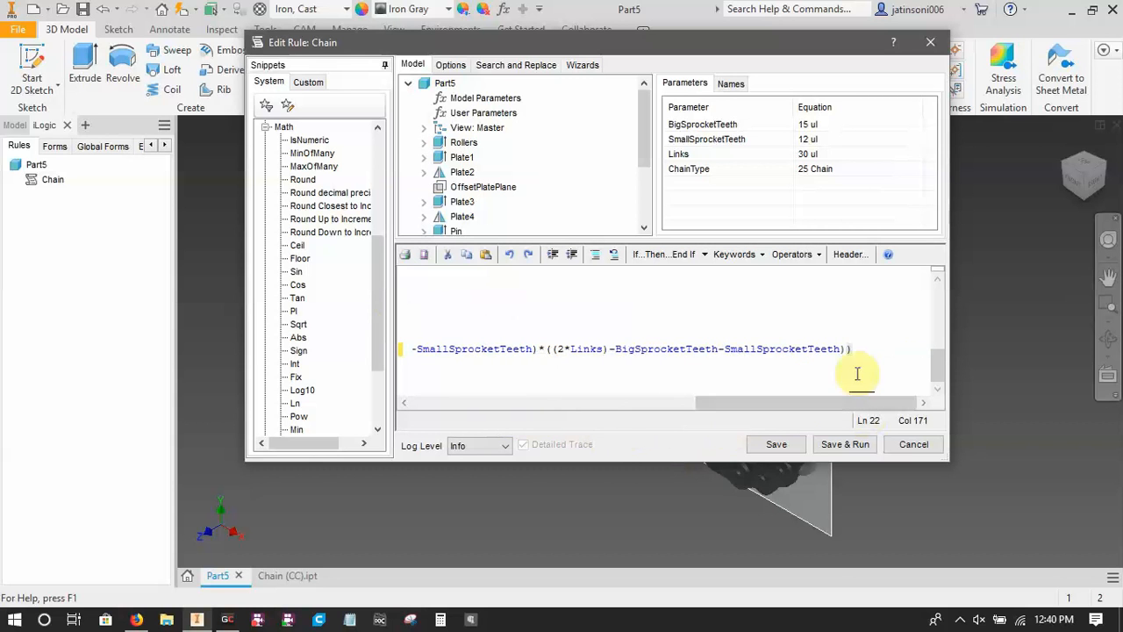
click(136, 620)
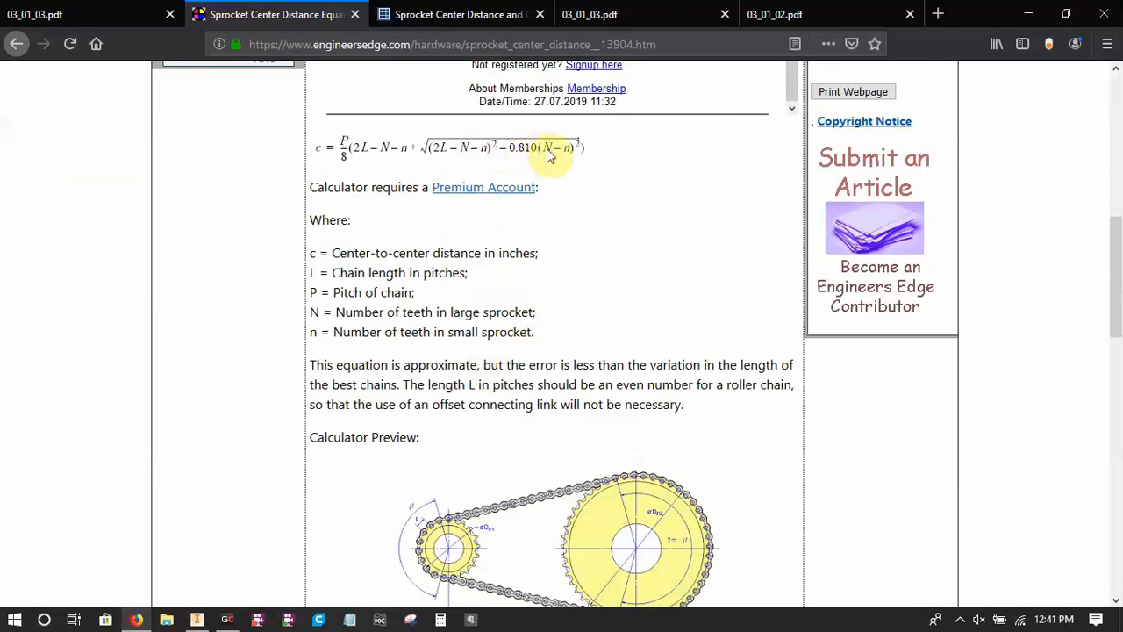
click(198, 620)
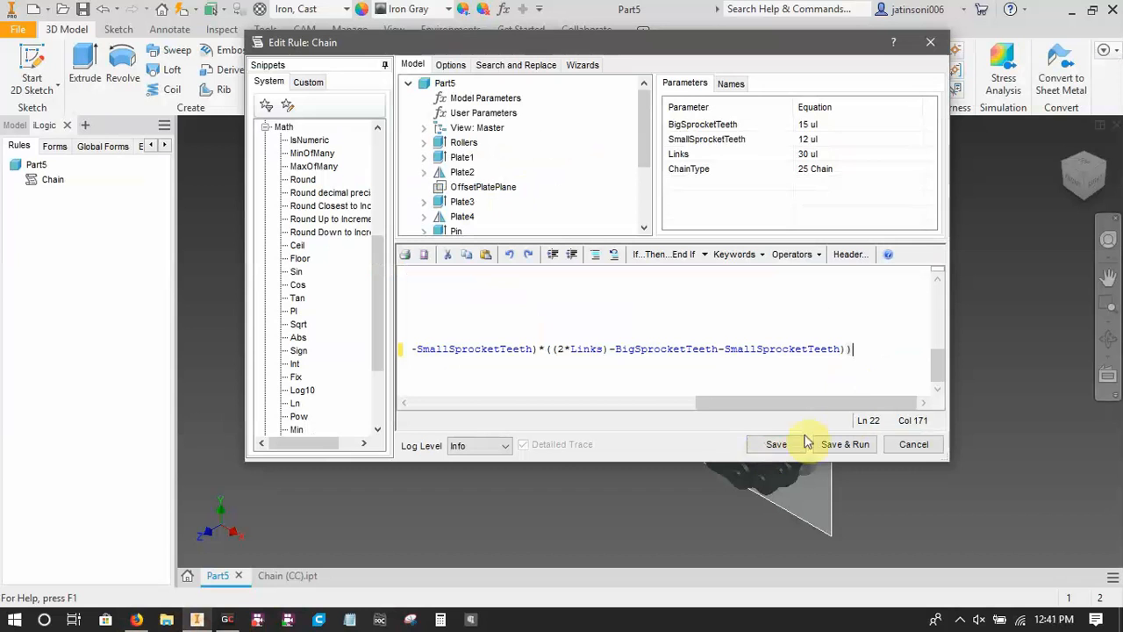
text(-)
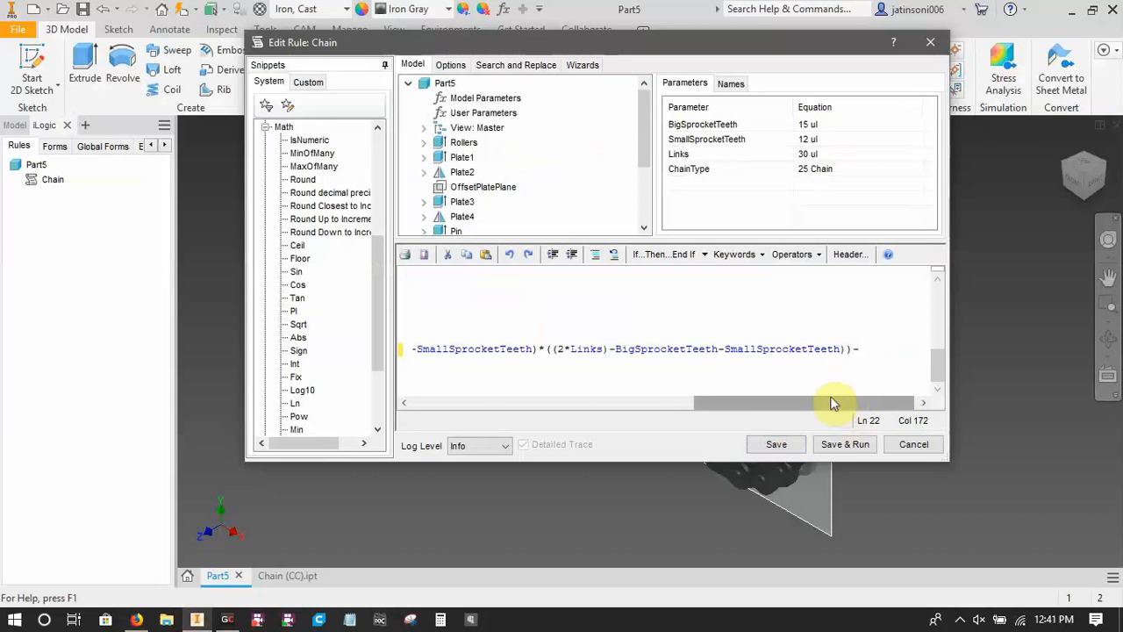
text(0.810*())
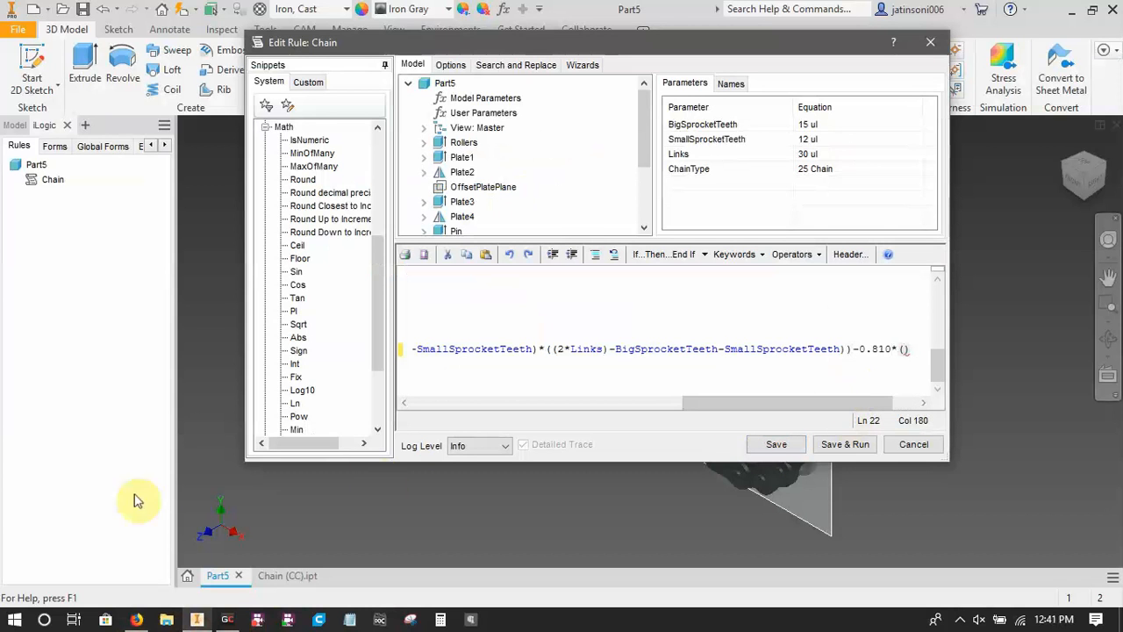
Check the 0.810 term in the browser equation and enter "BigSprocketTeeth-SmallSprocketTeeth" inside the empty parentheses after "-0.810*".
click(136, 619)
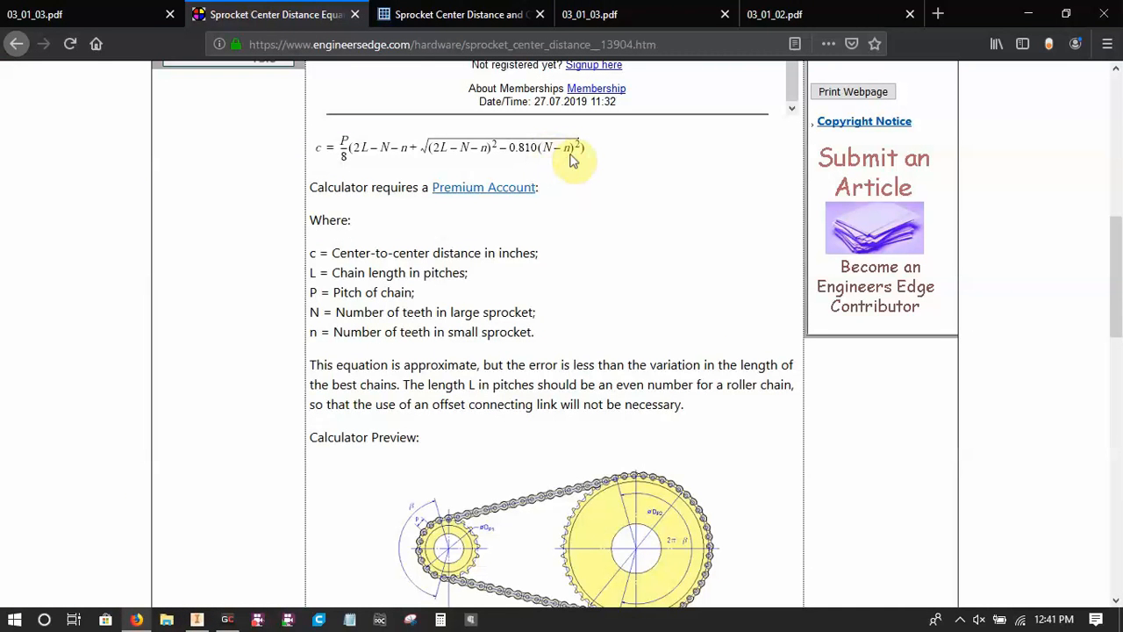
click(197, 619)
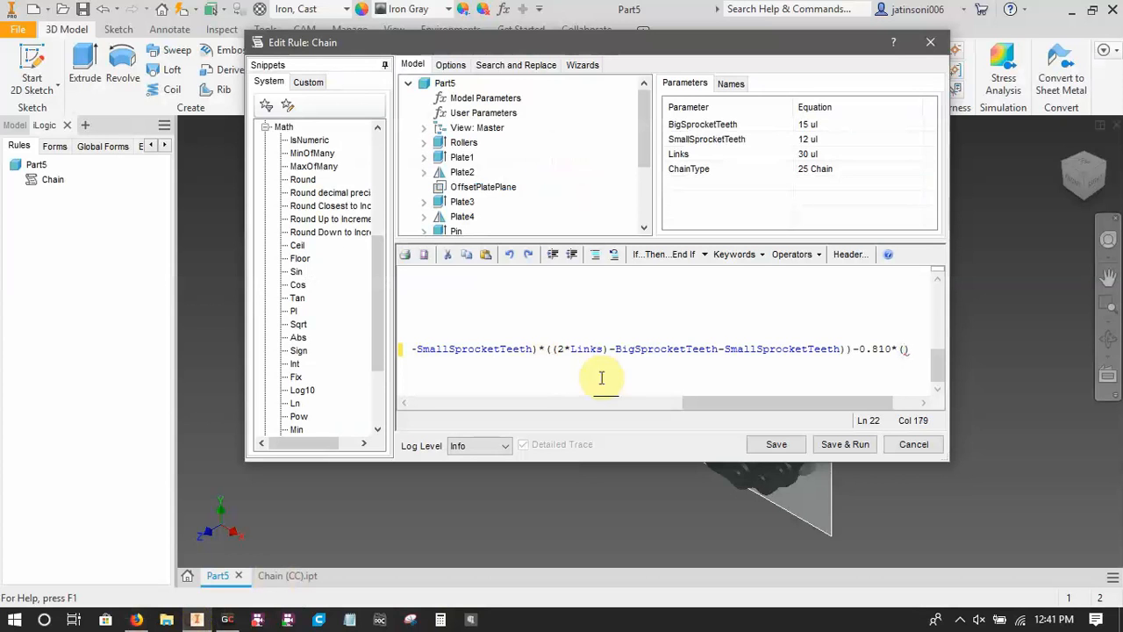
text(Nig)
key(BackSpace)
key(BackSpace)
key(BackSpace)
text(BigSprocket)
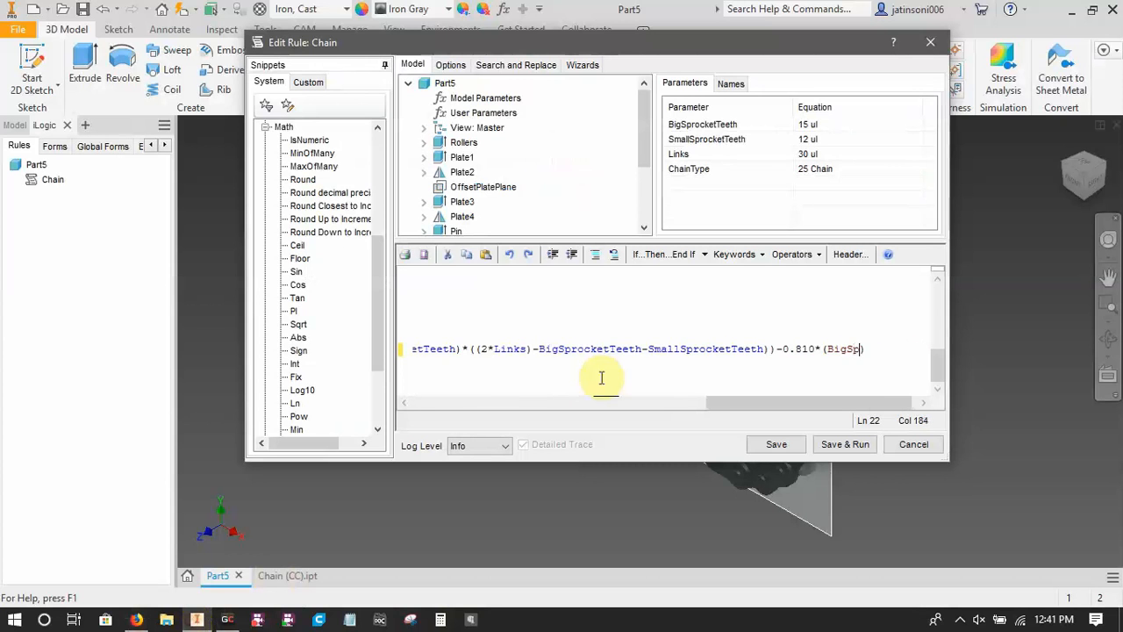
text(Teeth)
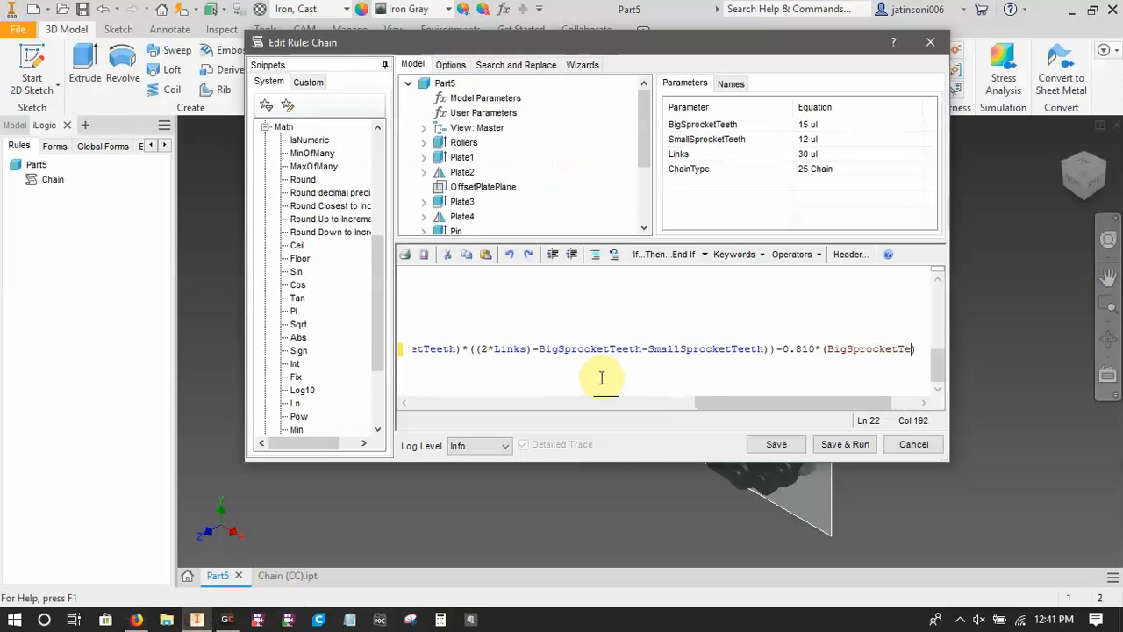
text(-Small)
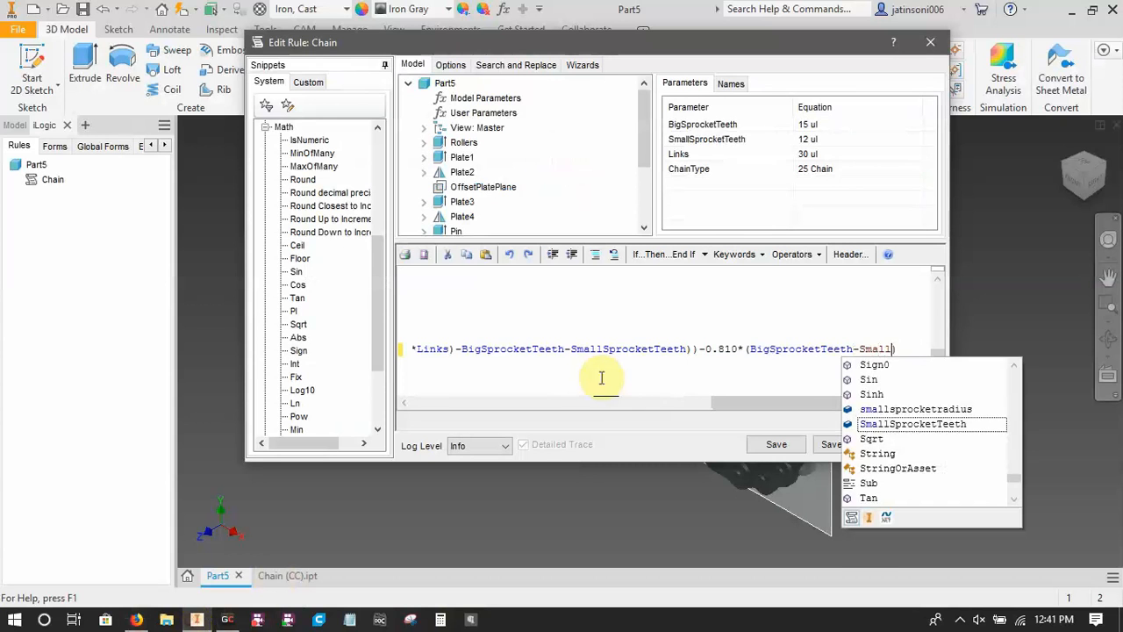
text(SprocketTeeth))
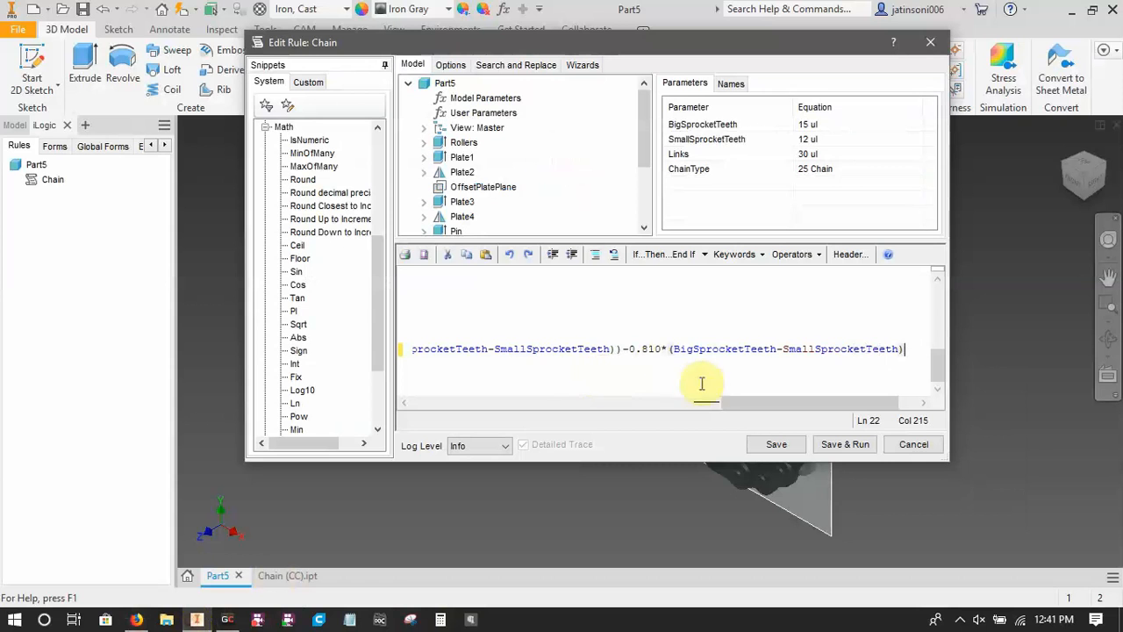
Widen the Edit Rule window so that more of the long ccdistance statement fits in the code area.
click(668, 349)
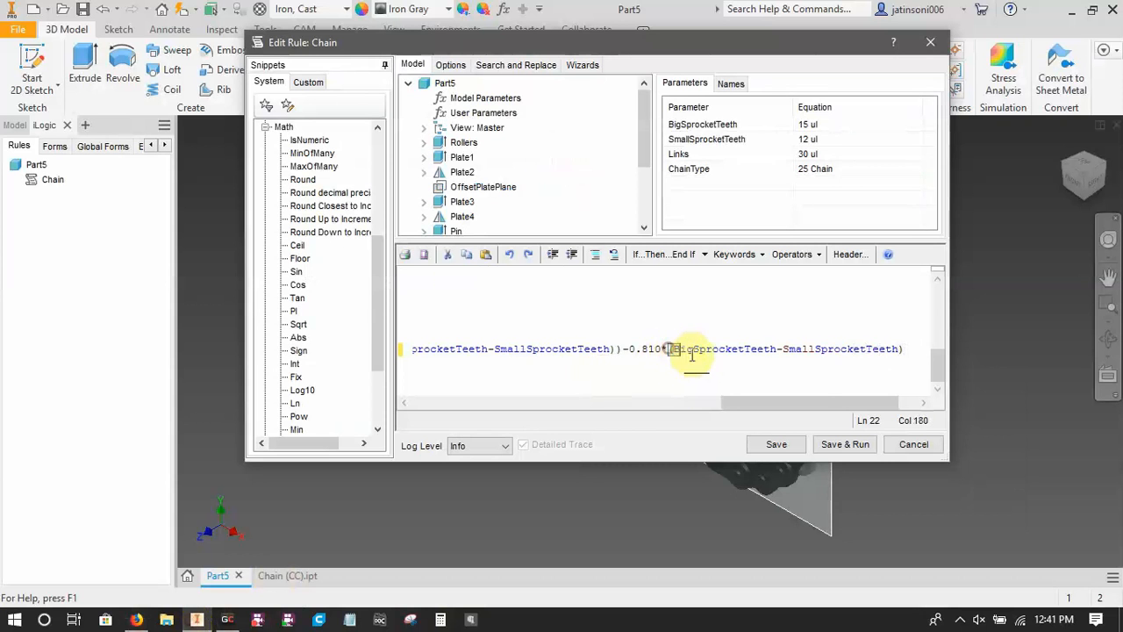
click(862, 361)
drag(506, 408, 860, 439)
drag(950, 313, 1056, 328)
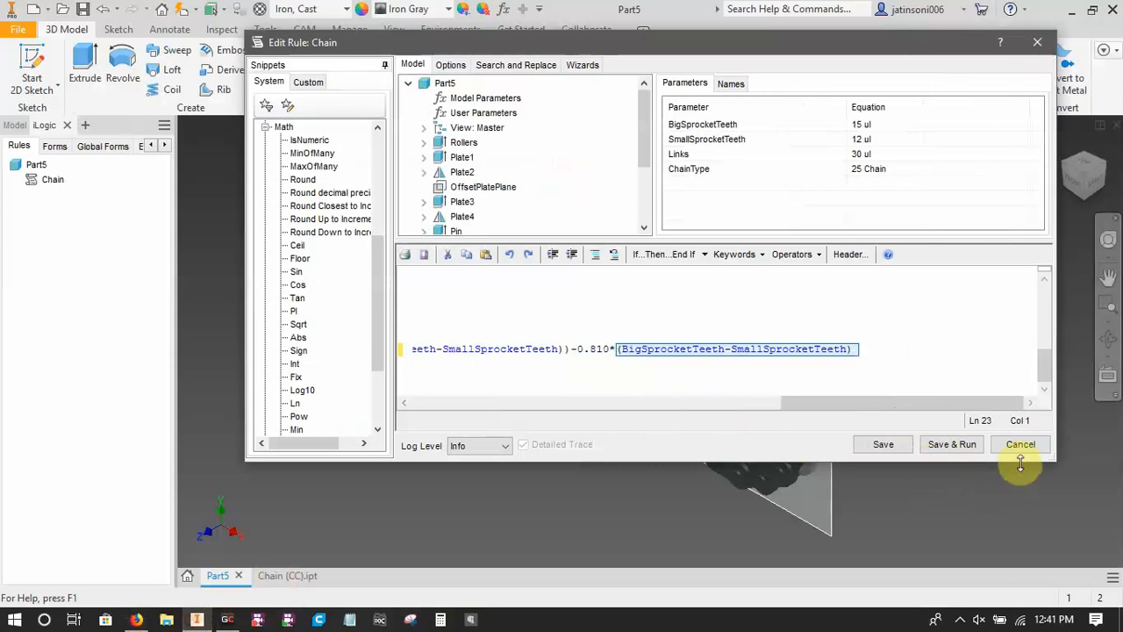
Square the term after "0.810*" by copying "(BigSprocketTeeth-SmallSprocketTeeth)" and multiplying it by the pasted copy.
click(851, 350)
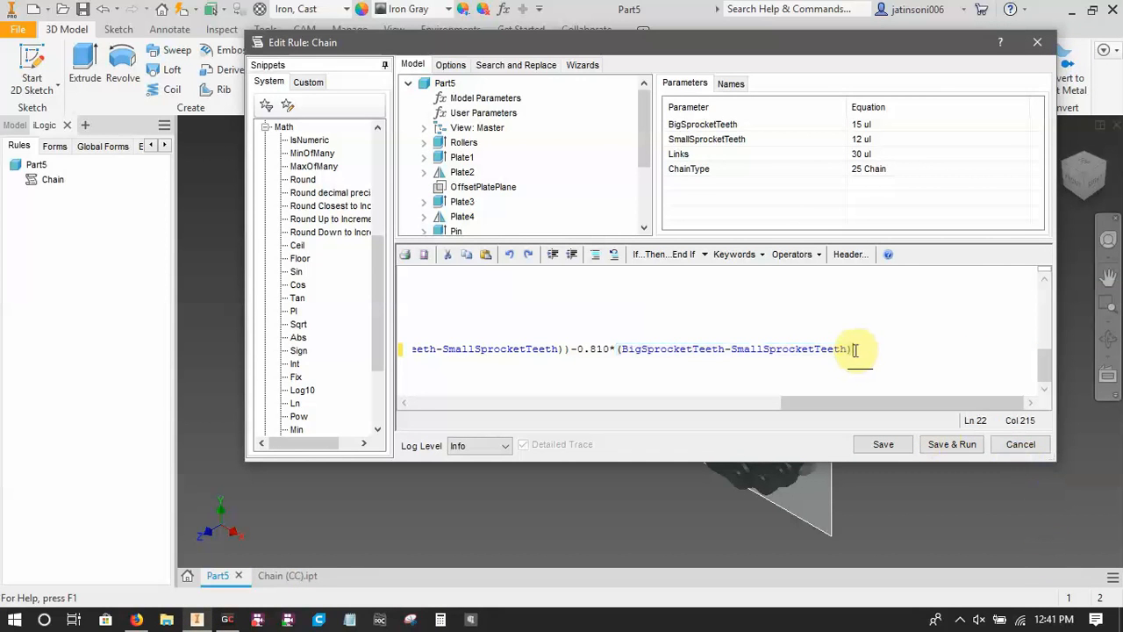
drag(850, 351, 921, 372)
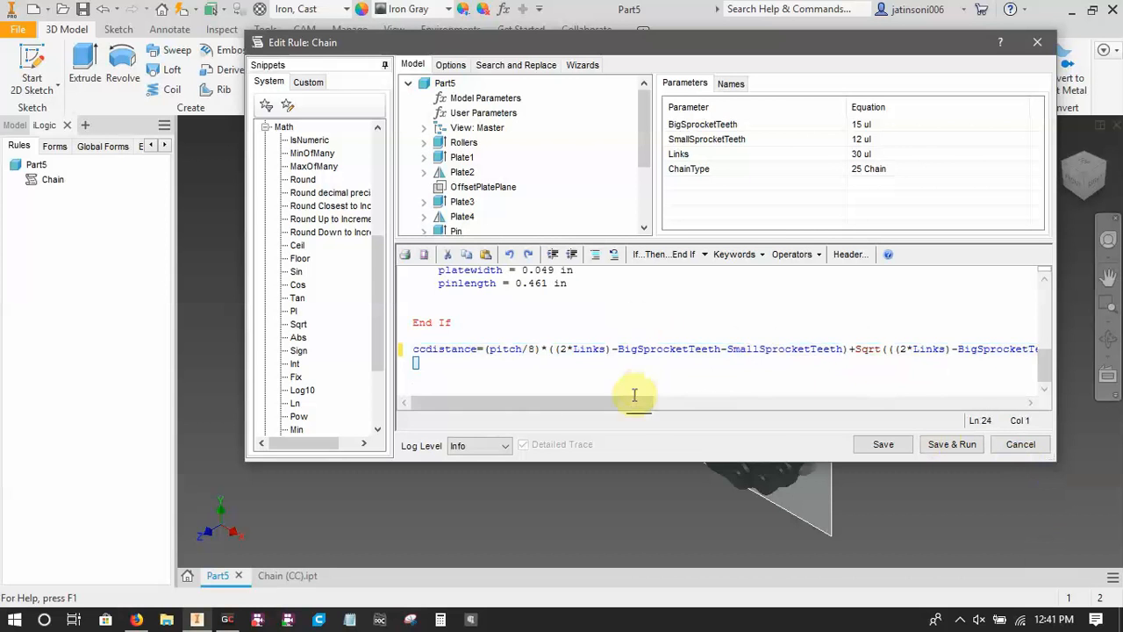
drag(630, 401, 1002, 420)
click(861, 352)
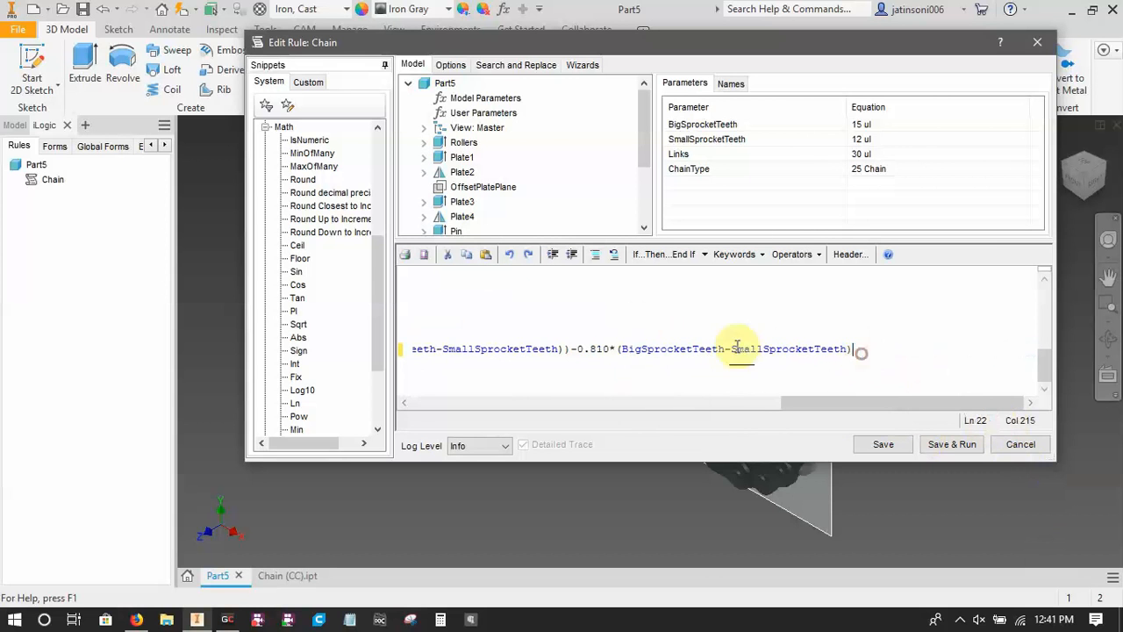
click(613, 347)
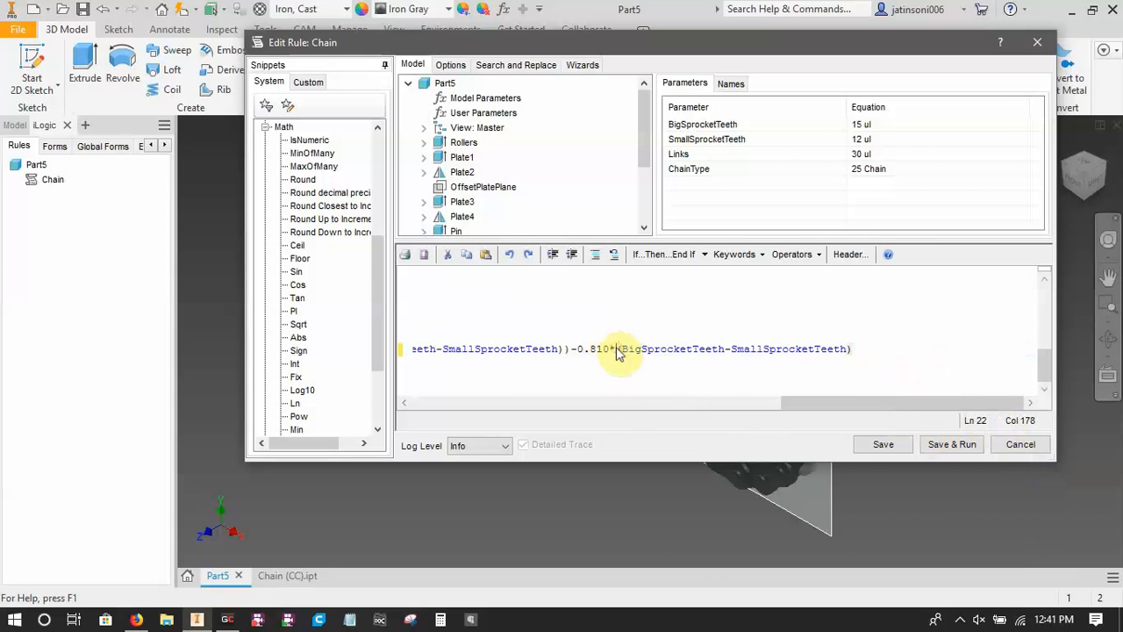
drag(617, 350, 883, 407)
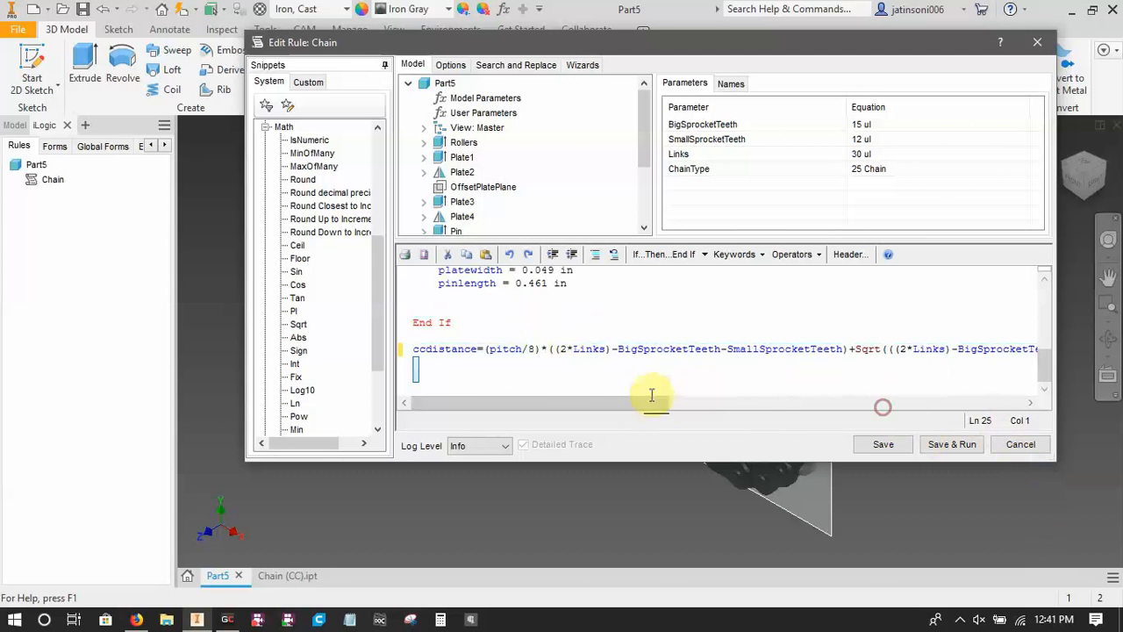
drag(650, 399, 978, 416)
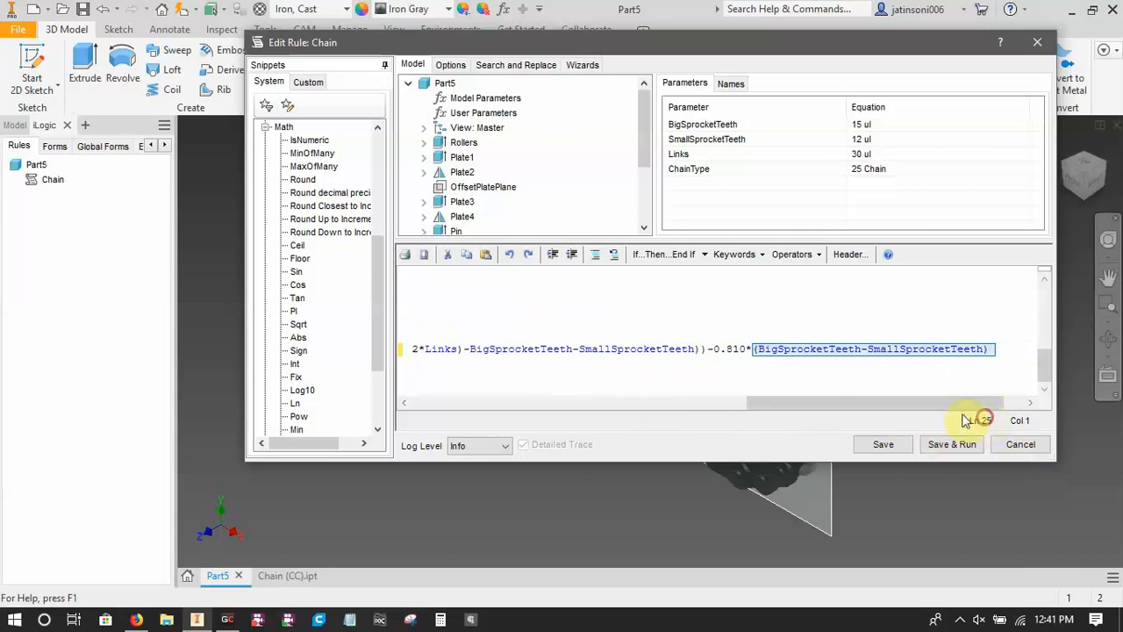
click(985, 348)
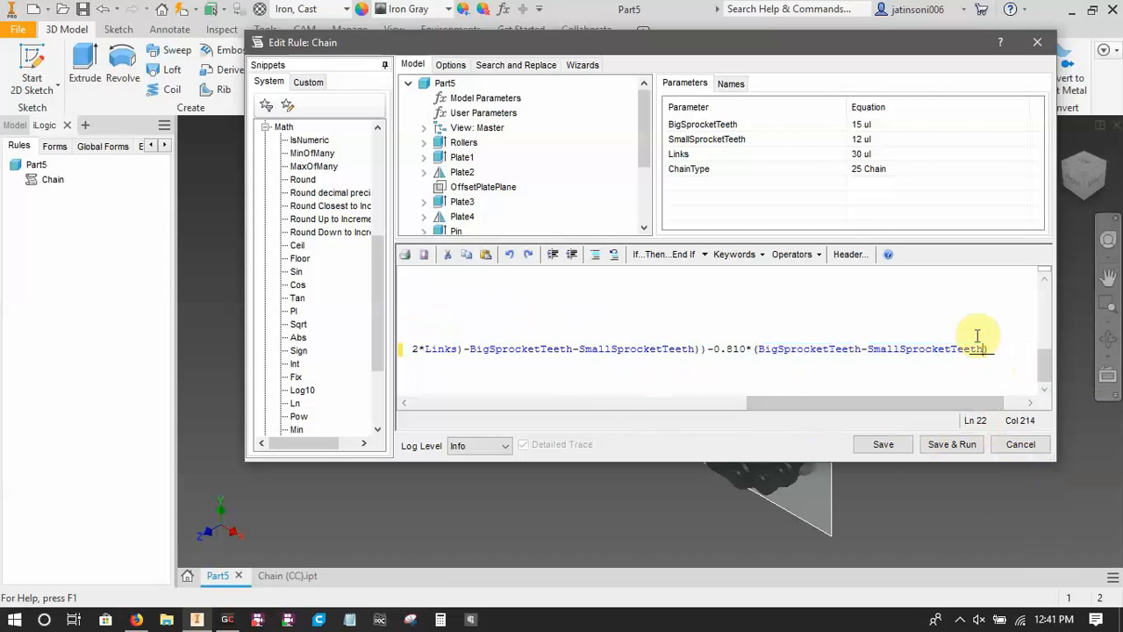
text(*)
key(Return)
key(Return)
key(Return)
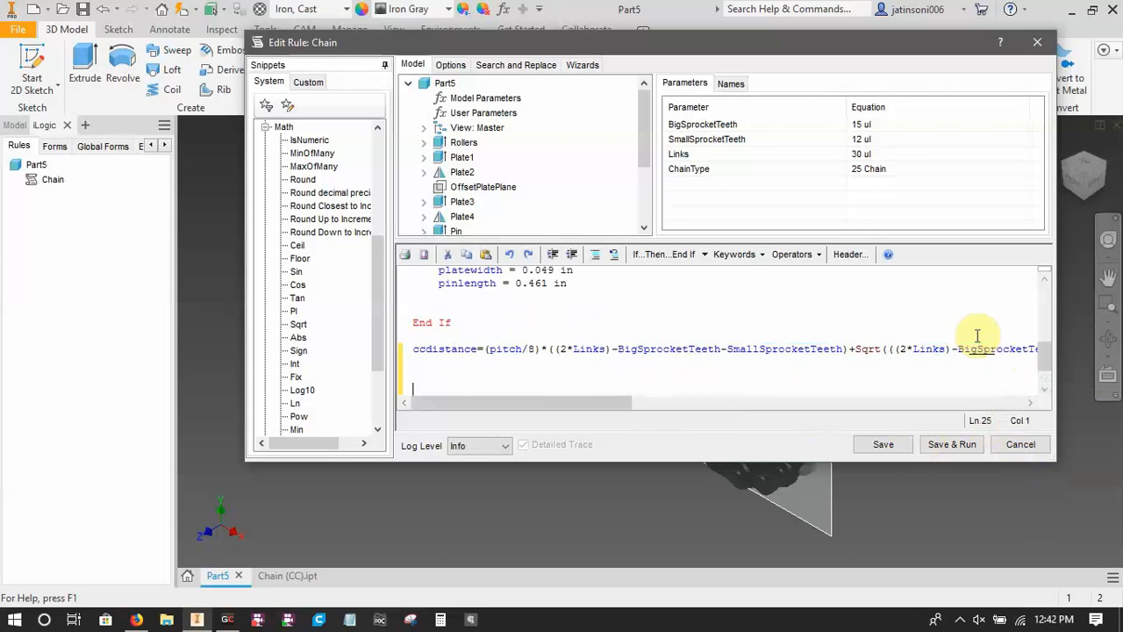
key(BackSpace)
key(BackSpace)
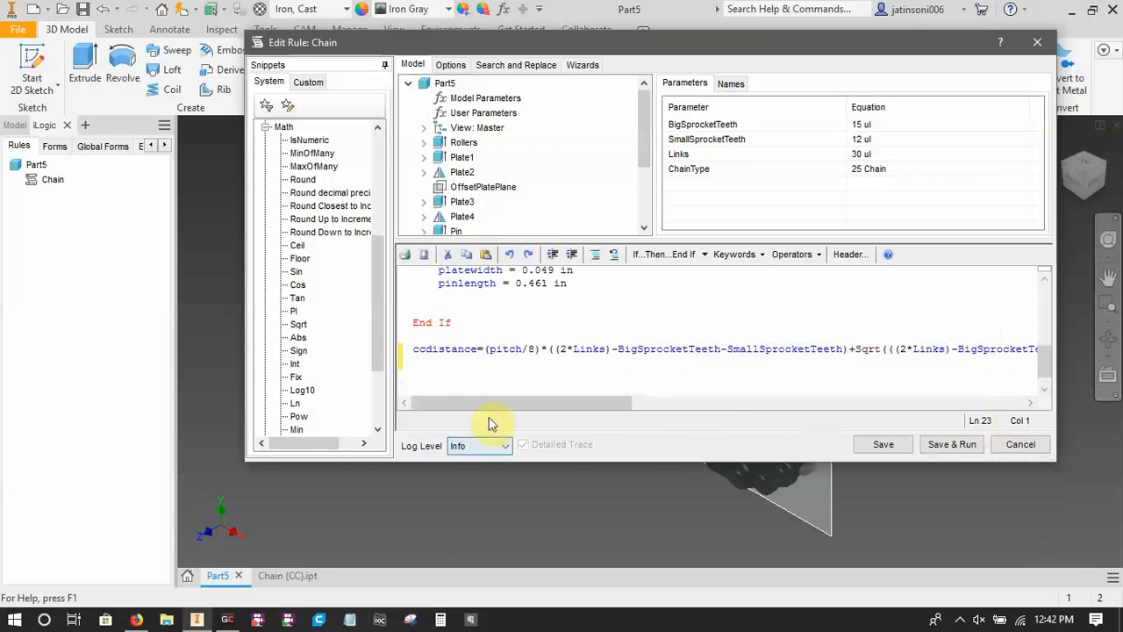
Parenthesize the subtracted part so it reads "-(0.810*((BigSprocketTeeth-SmallSprocketTeeth)*(BigSprocketTeeth-SmallSprocketTeeth)))".
drag(502, 402, 967, 463)
click(945, 348)
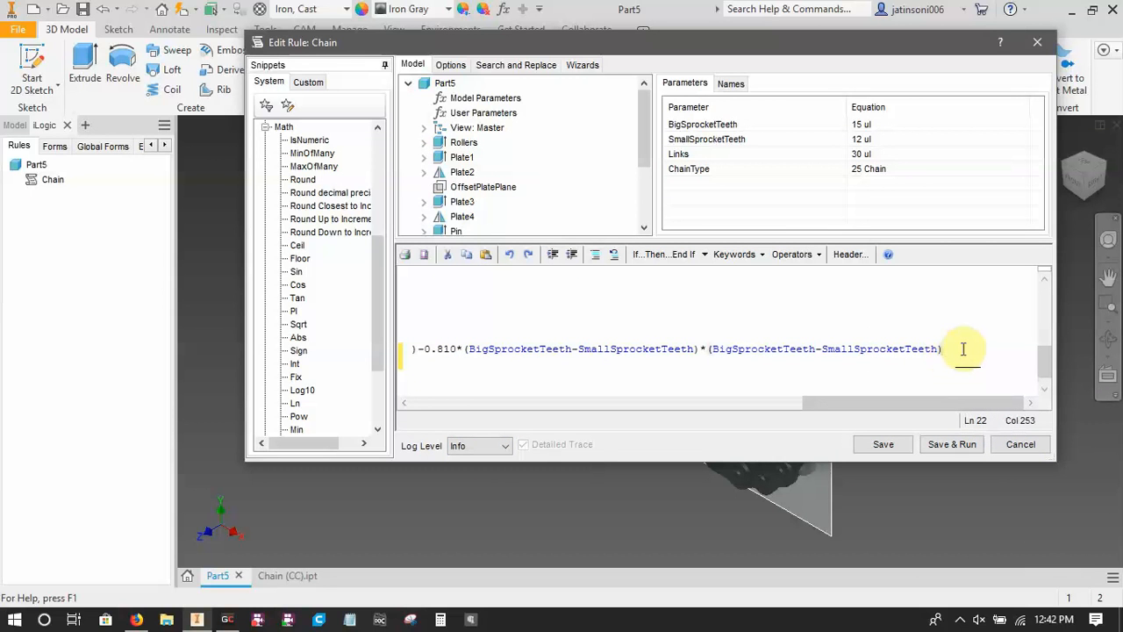
text()*()
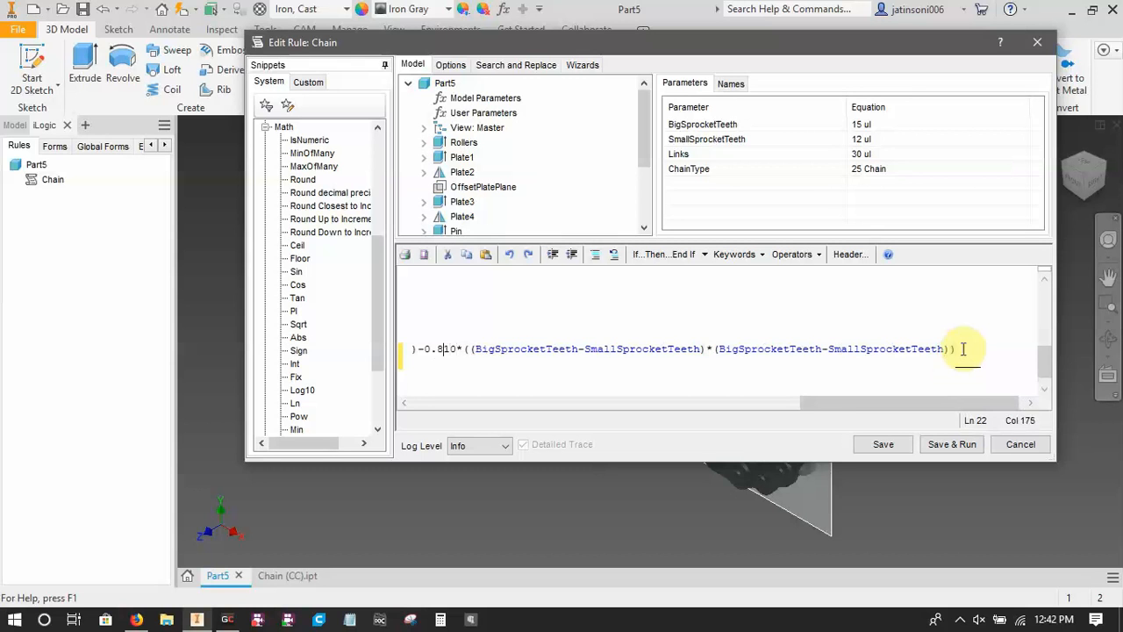
text(()
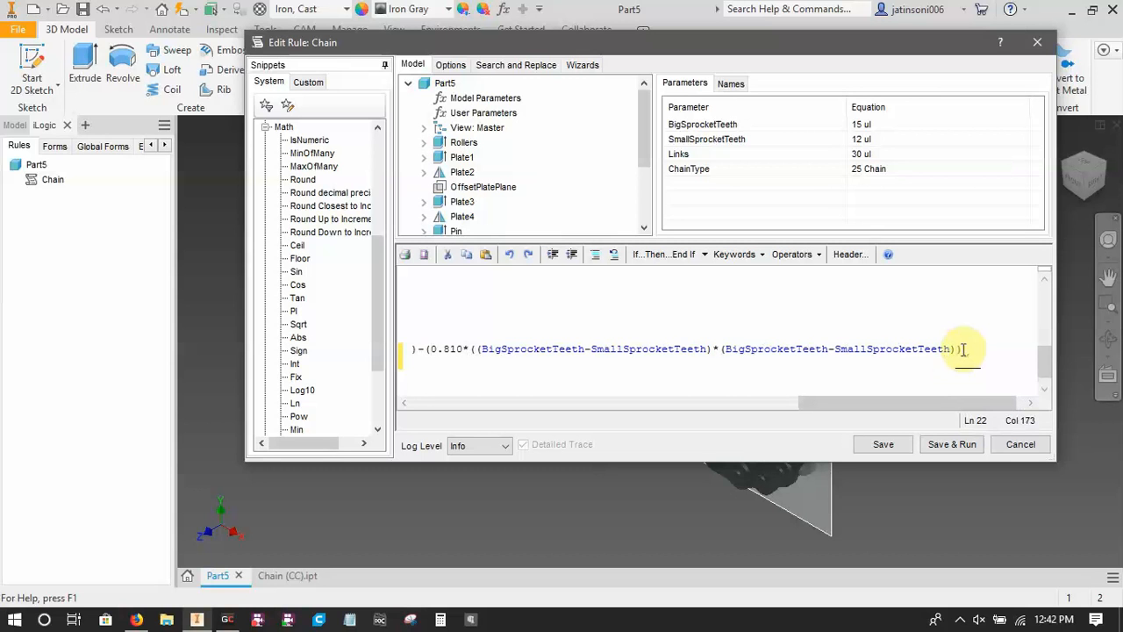
click(967, 348)
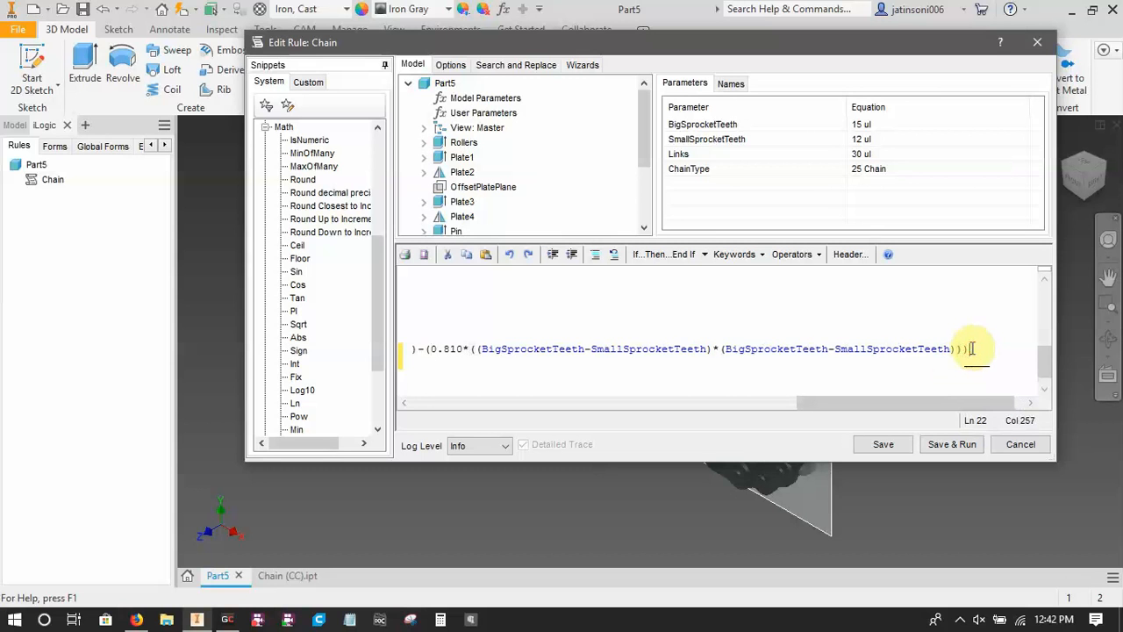
Check the bracket pairs in the Sqrt expression and add an opening parenthesis after "Sqrt" with its closing one at the statement's end.
click(431, 349)
key(Left)
key(Left)
key(Left)
key(Left)
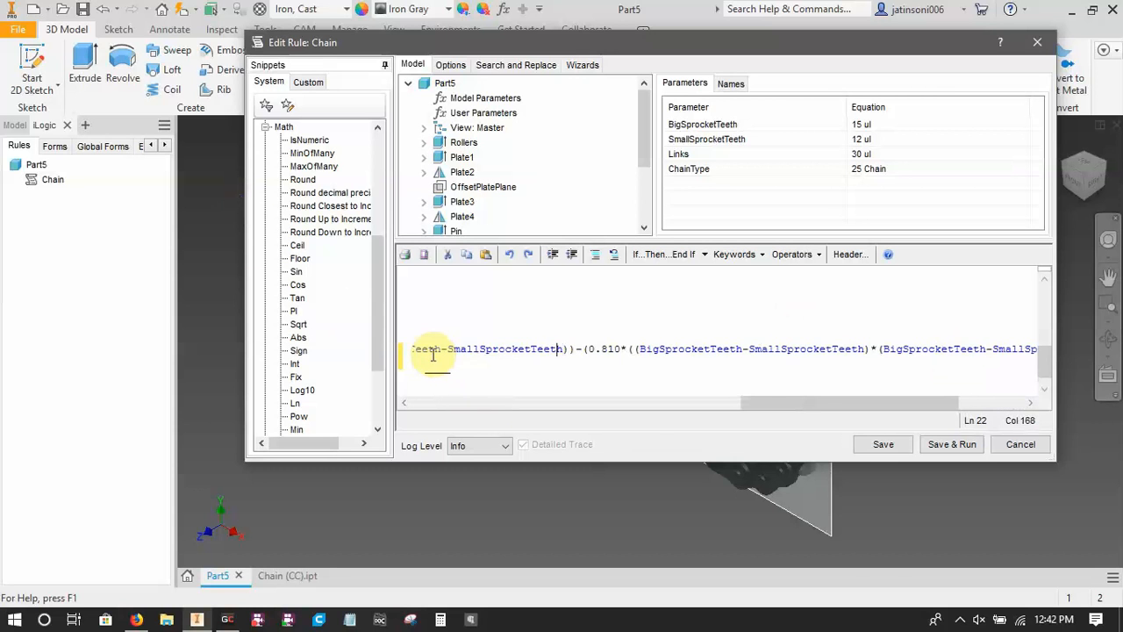
key(Left)
key(Left)
key(Left)
key(Left)
key(Left)
key(Left)
key(Left)
key(Left)
key(Left)
key(Left)
key(Left)
key(Left)
key(Left)
key(Left)
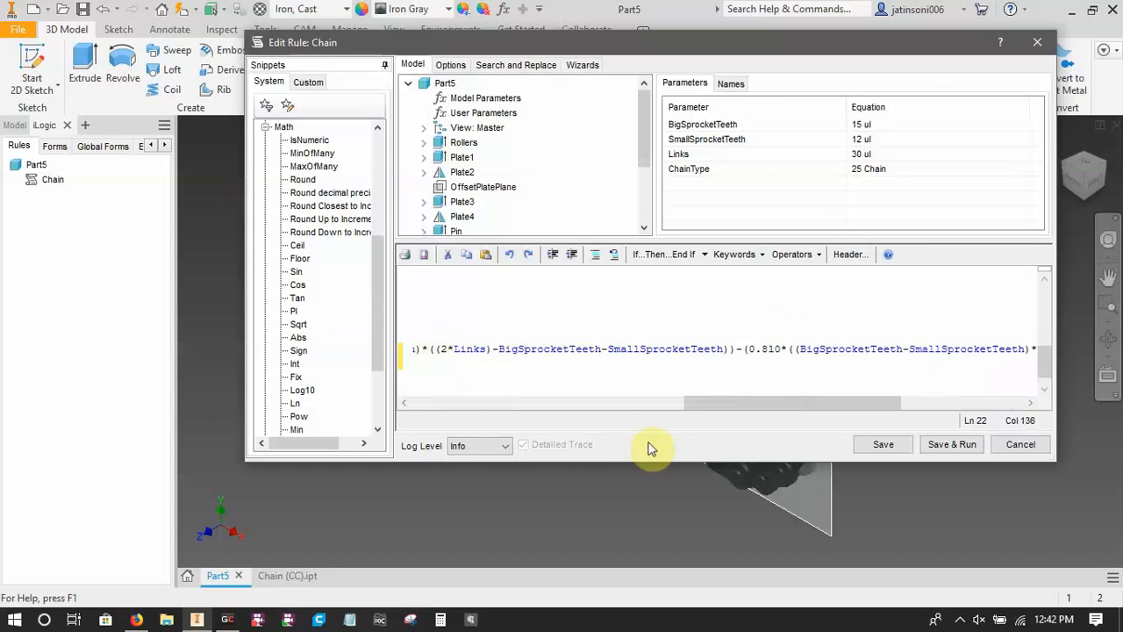
click(728, 348)
drag(740, 406, 690, 393)
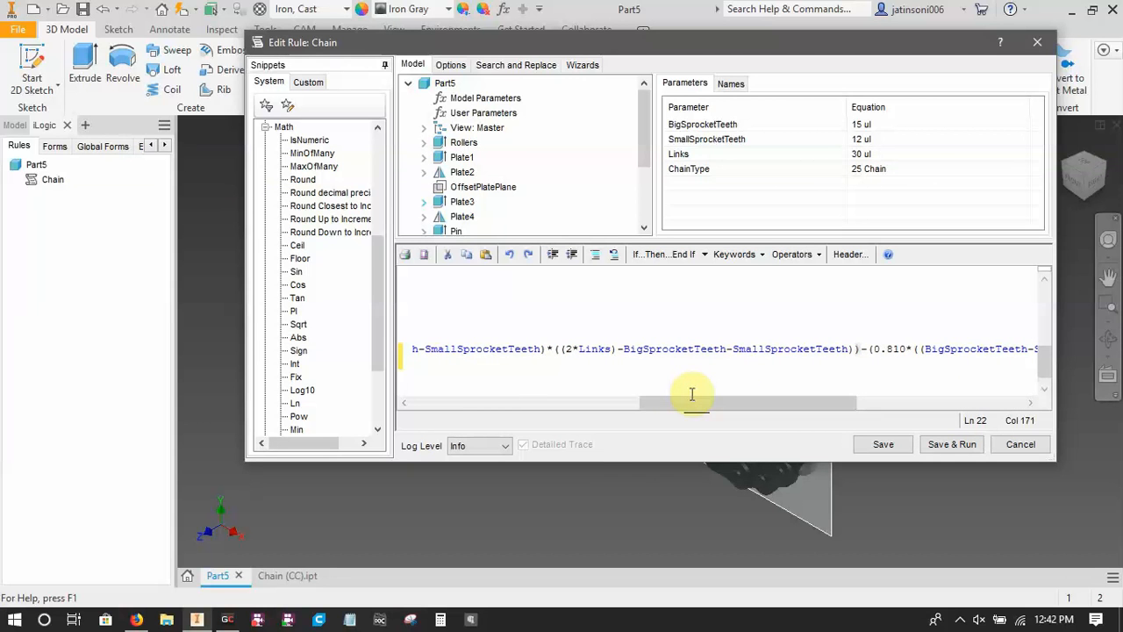
drag(702, 410, 627, 409)
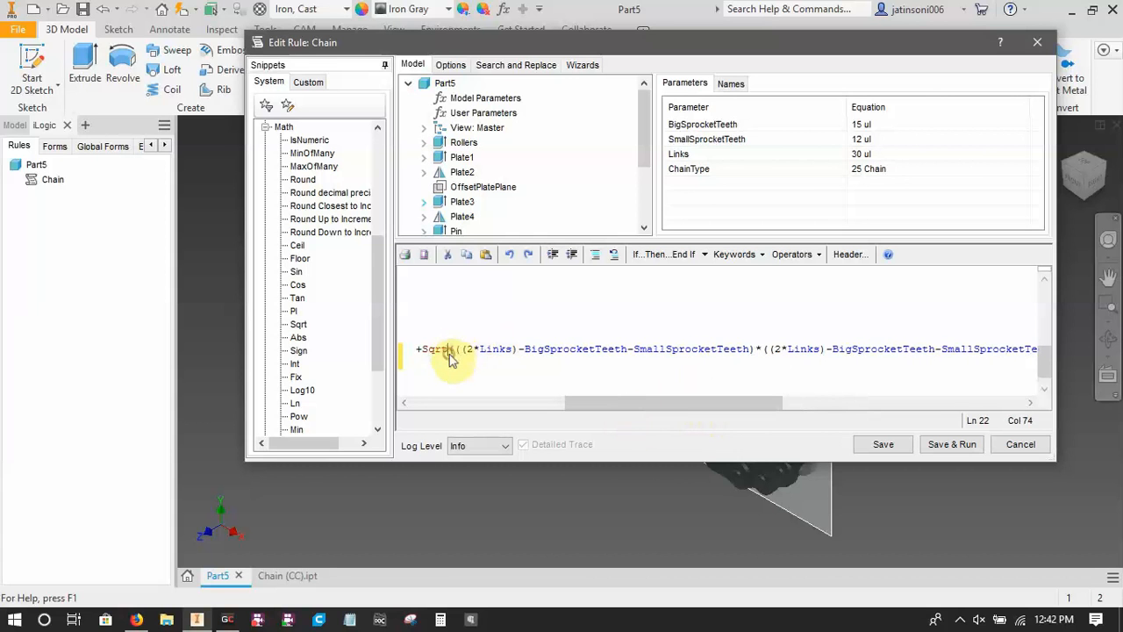
text(()
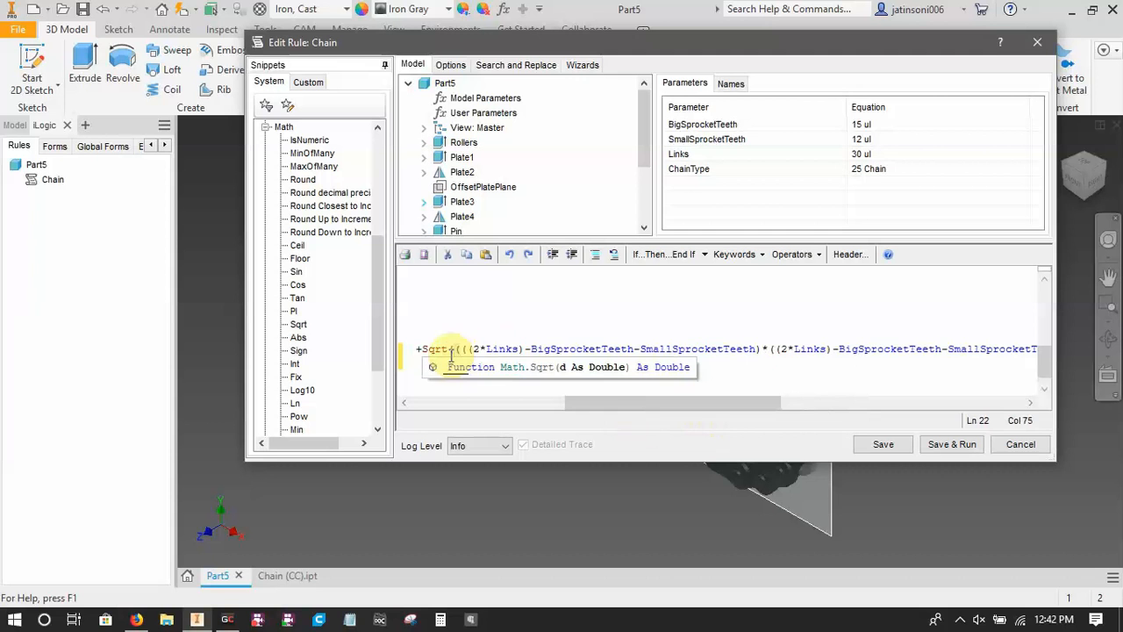
drag(607, 405, 970, 426)
click(950, 361)
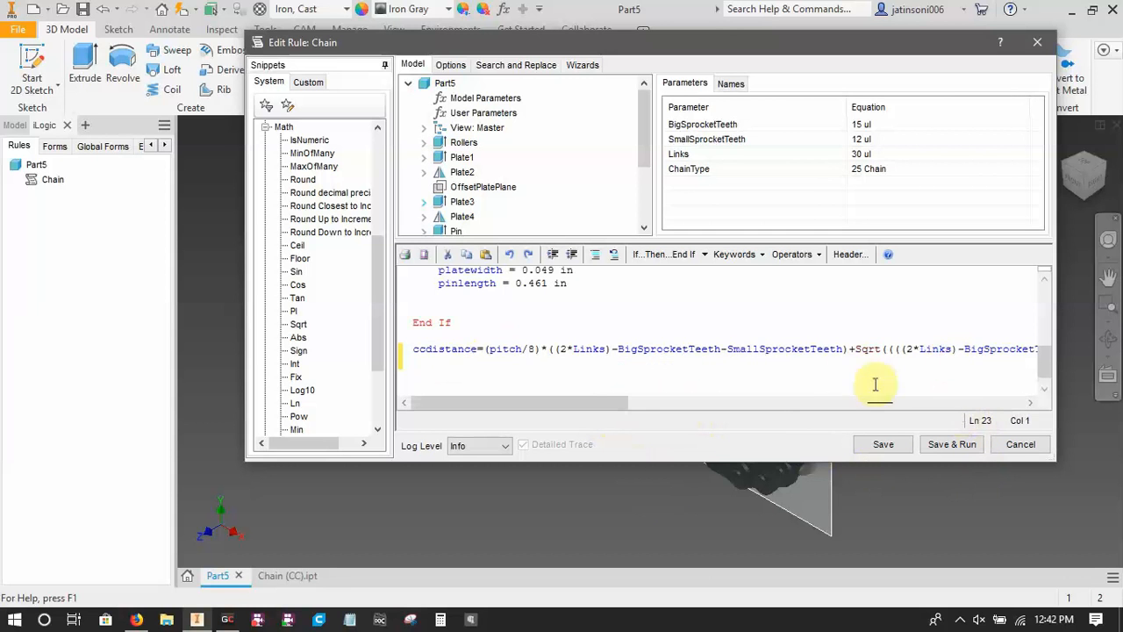
drag(614, 403, 1031, 447)
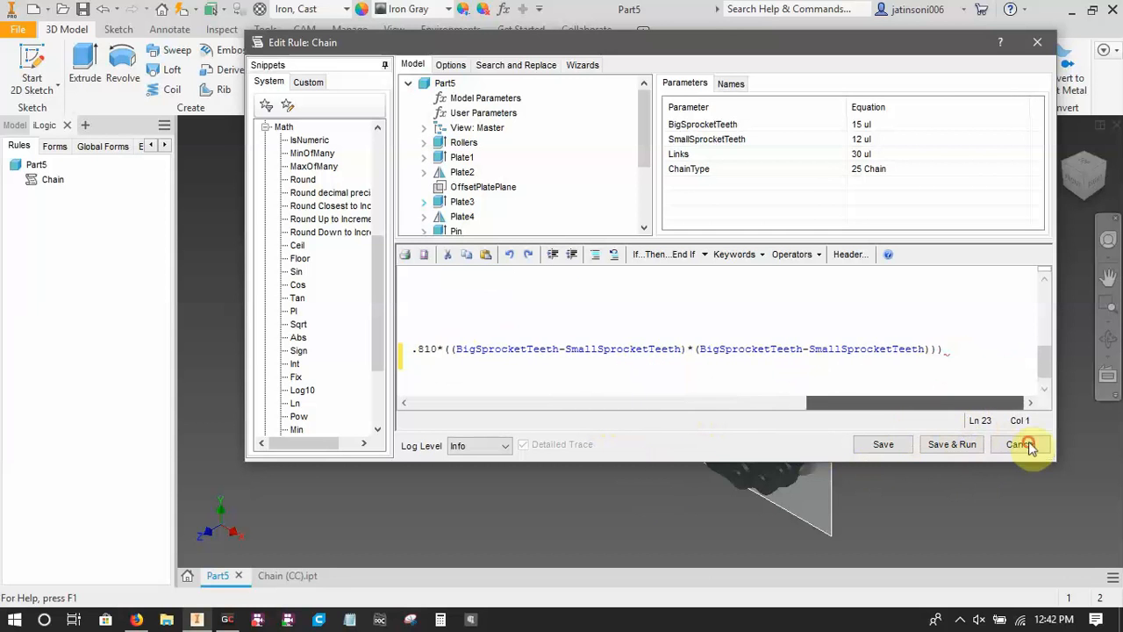
click(945, 350)
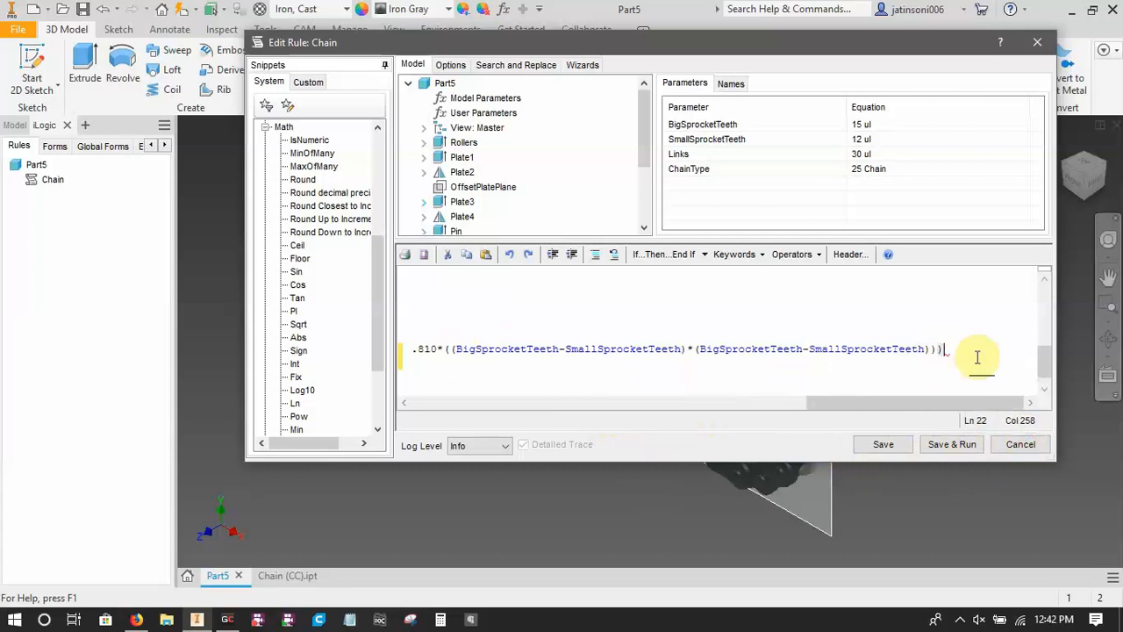
Compare the statement with the browser equation and enclose everything after "(pitch/8)*" in another pair of parentheses.
drag(904, 404, 483, 404)
click(136, 619)
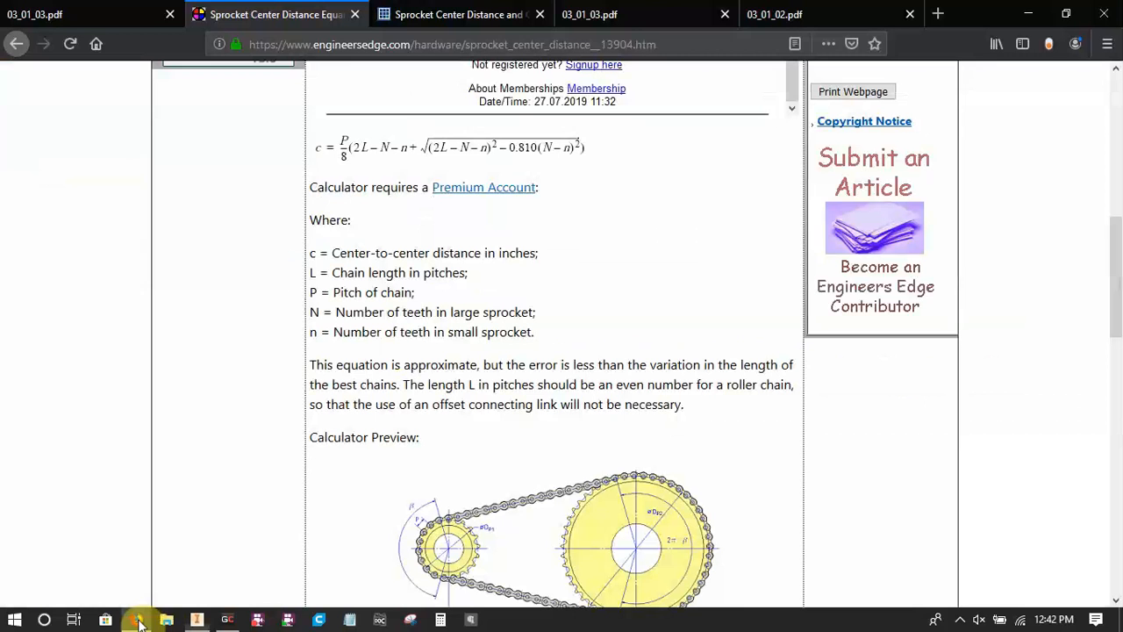
click(198, 619)
click(136, 619)
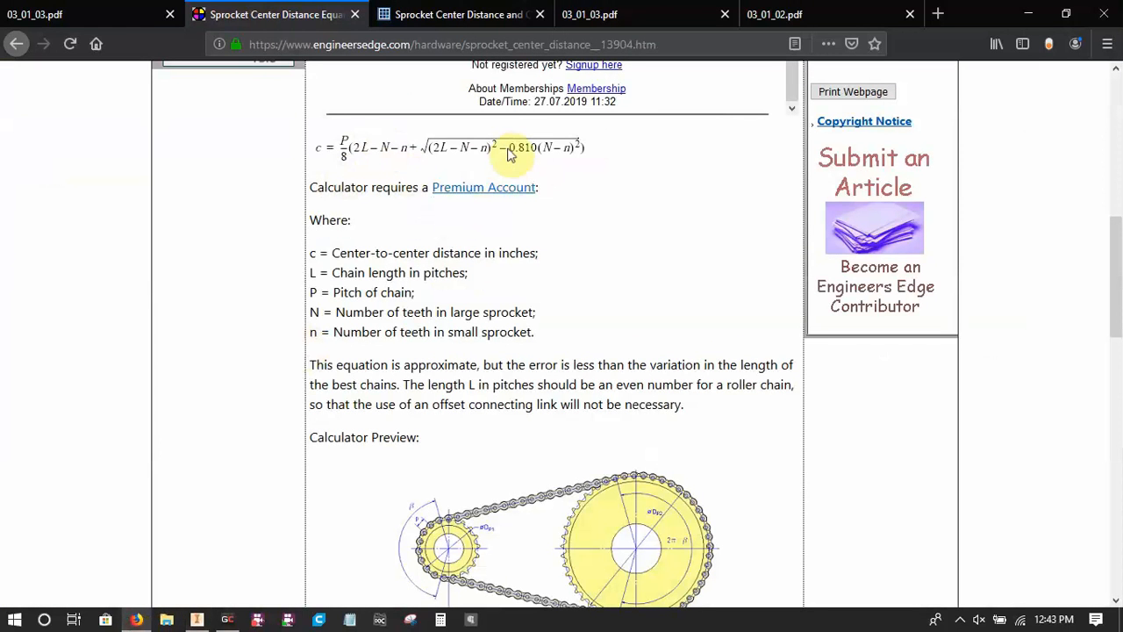
click(201, 619)
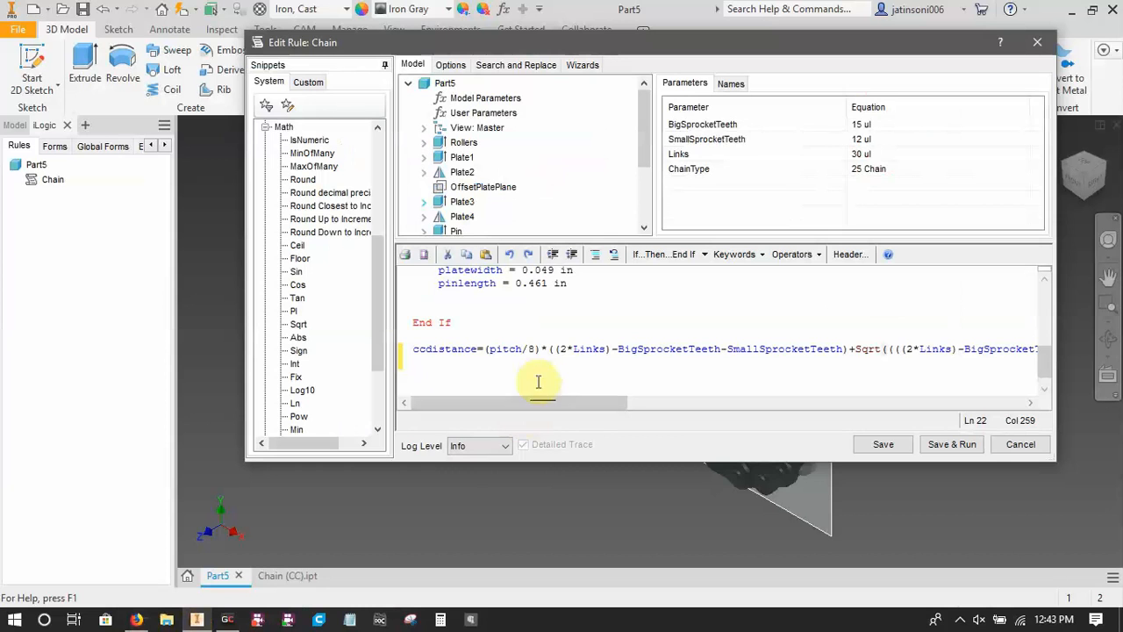
click(546, 349)
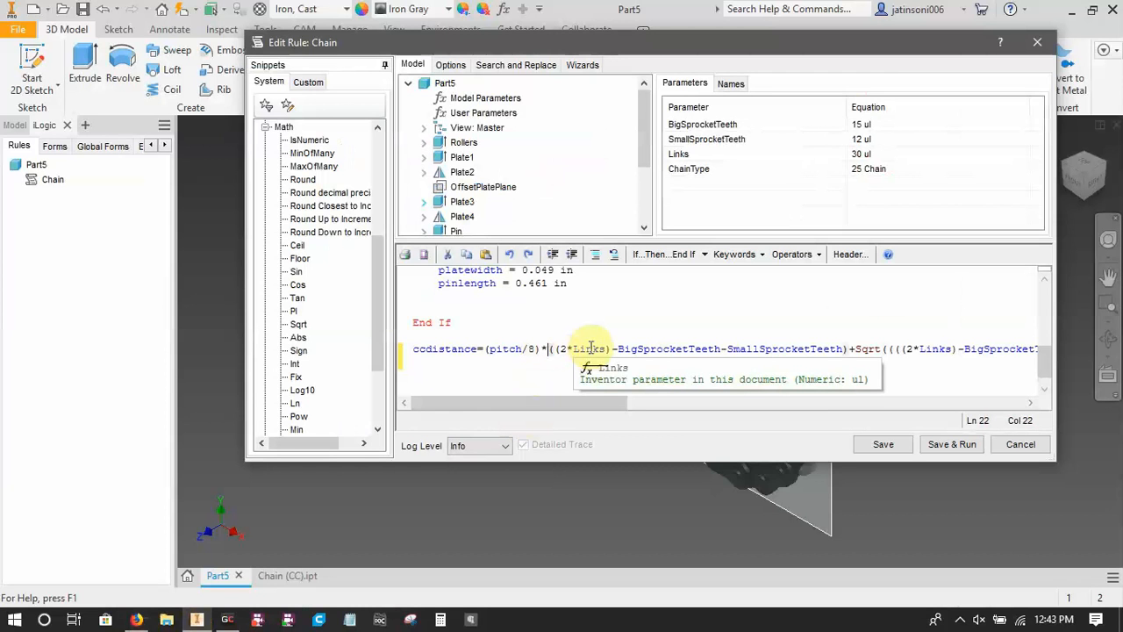
text(()
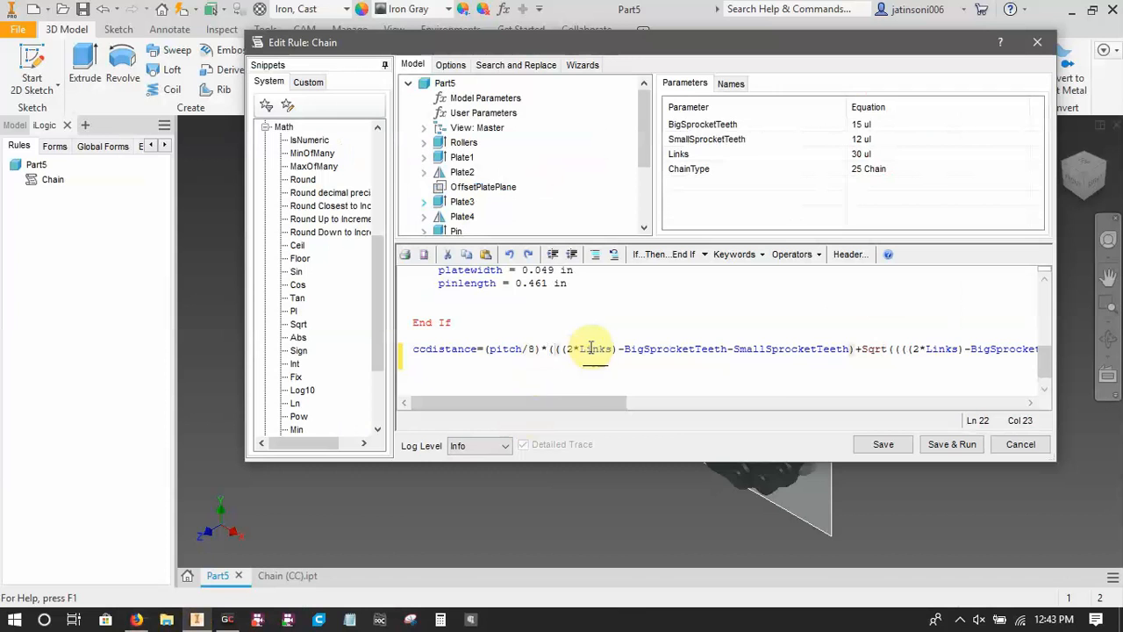
drag(561, 402, 1025, 428)
click(946, 350)
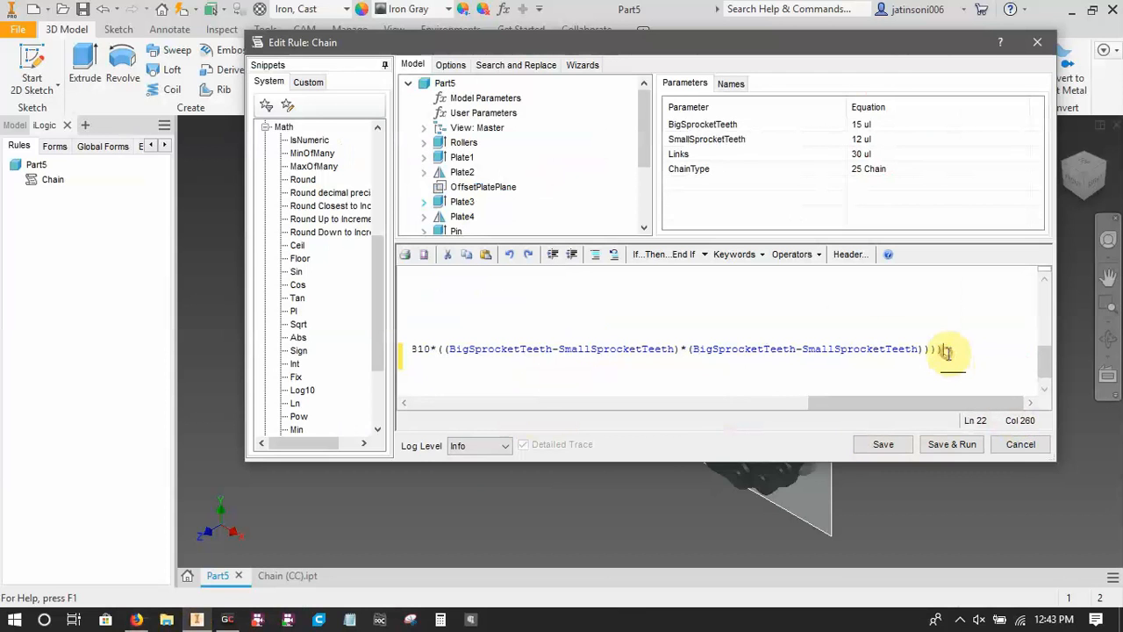
text())
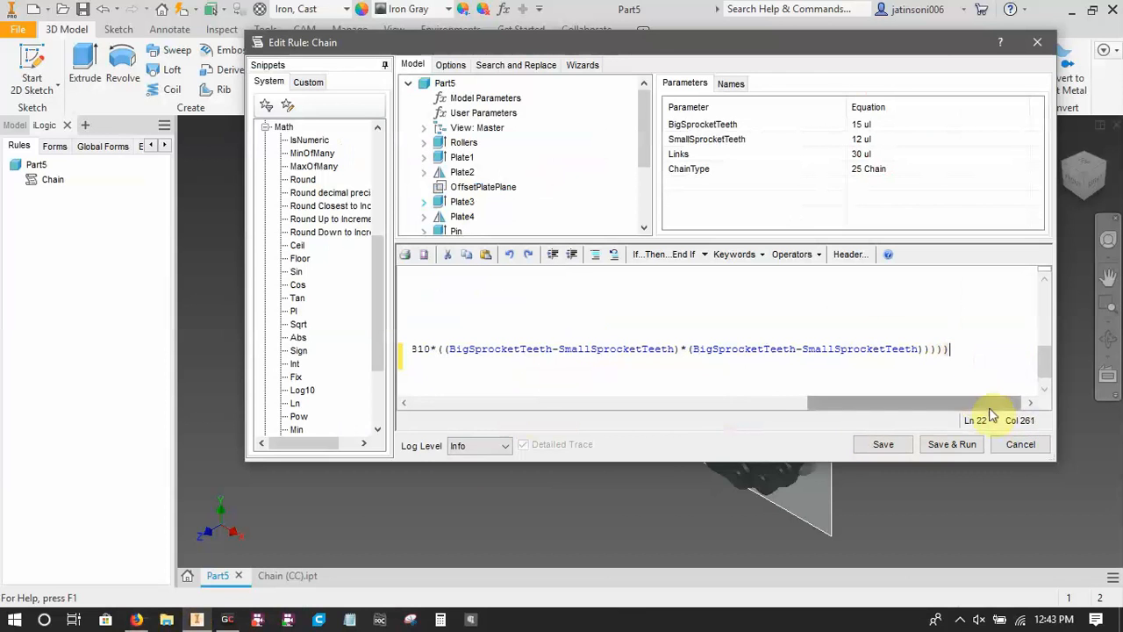
Save the Chain rule with its finished center-distance statement and close the rule editor.
drag(909, 403, 476, 413)
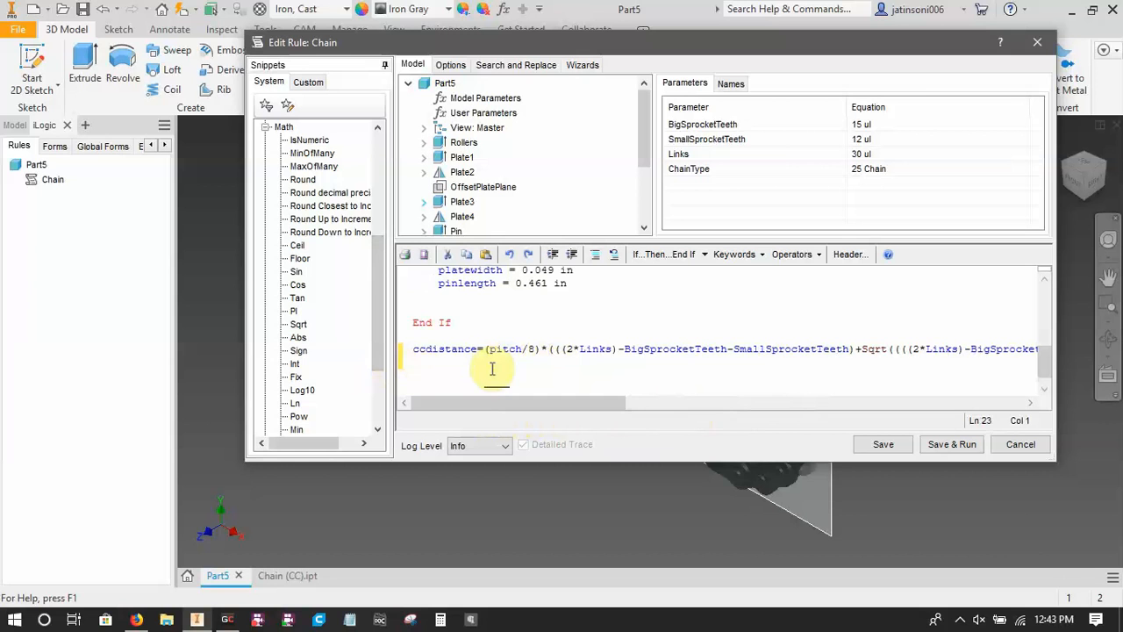
click(877, 445)
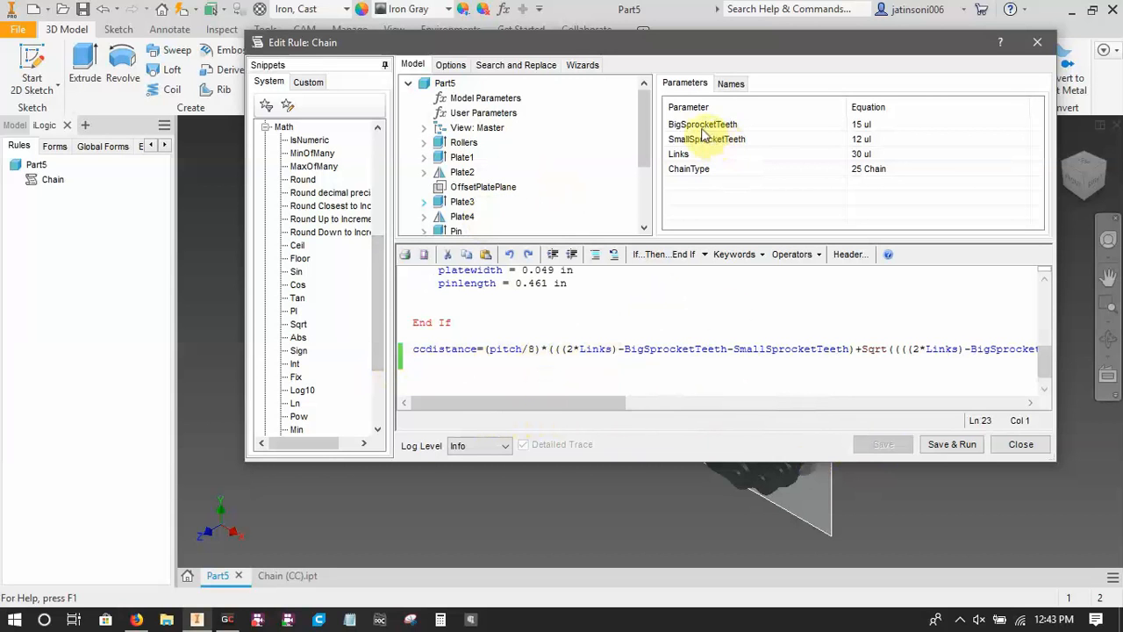
click(513, 99)
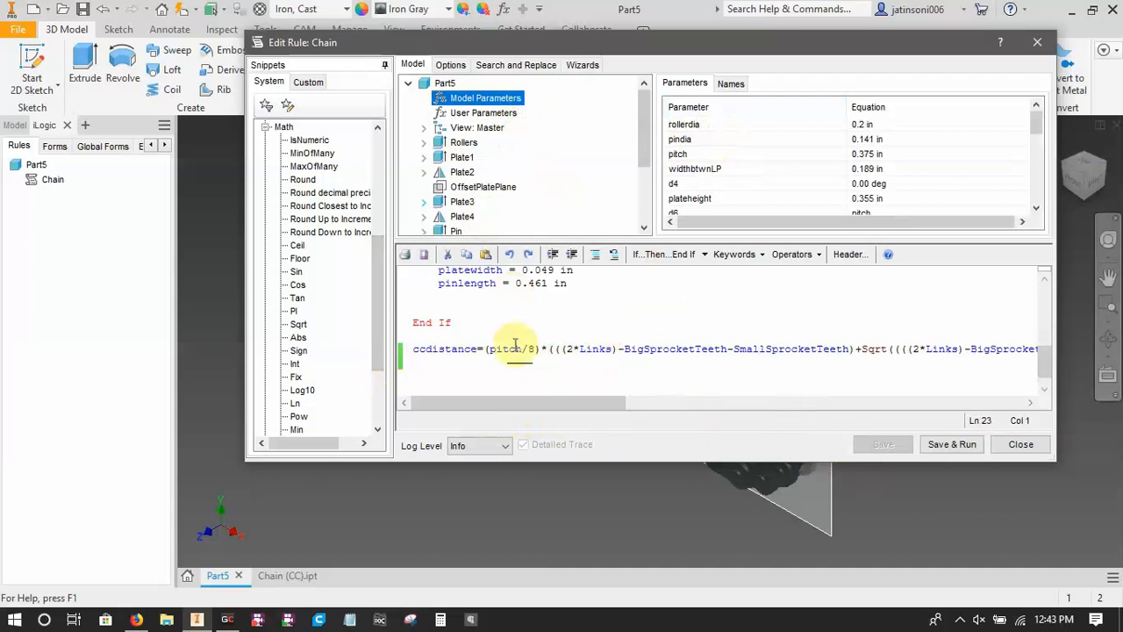
click(1017, 444)
Review the center-distance, links and sprocket-radius statements at the end of the ChainCalc rule in Chain (CC).ipt, and close that rule.
click(283, 577)
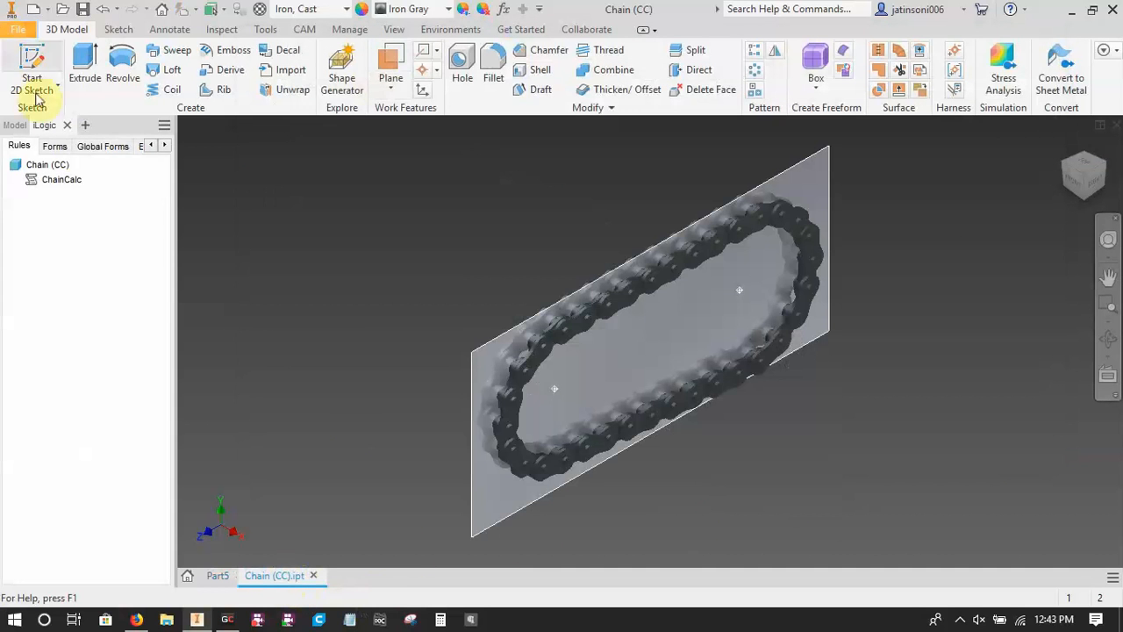
right_click(53, 183)
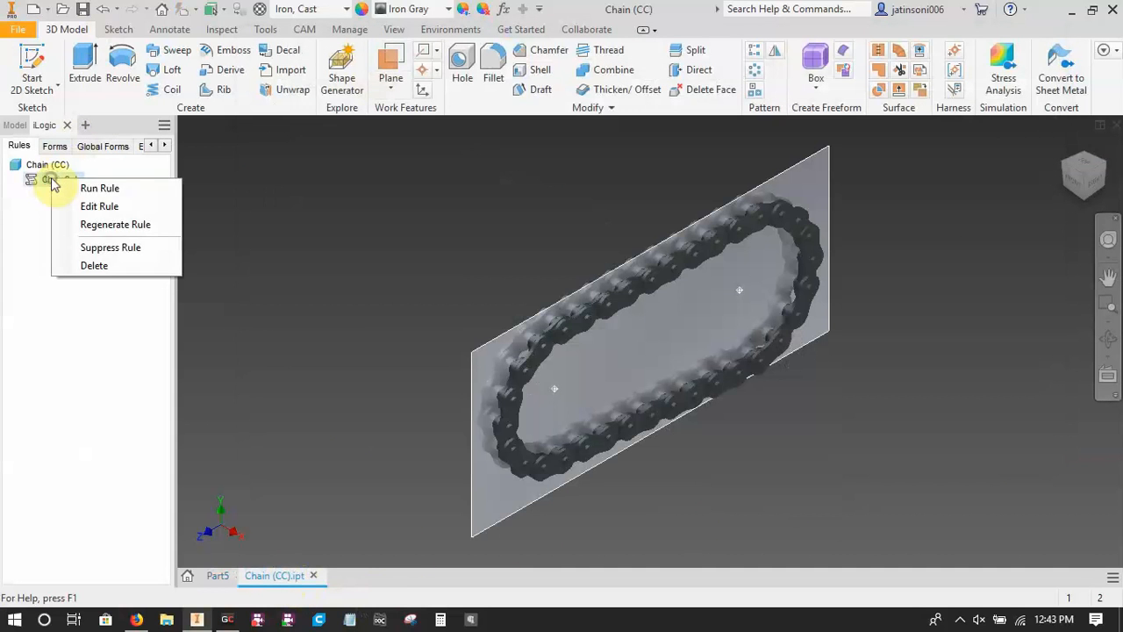
click(96, 206)
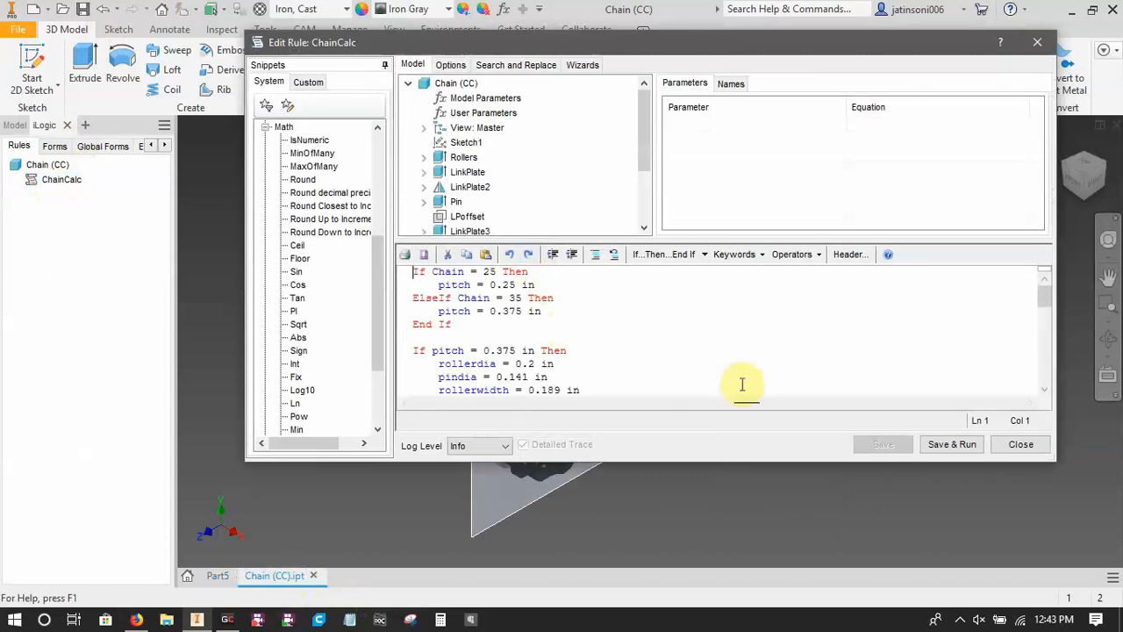
drag(1044, 299, 1056, 374)
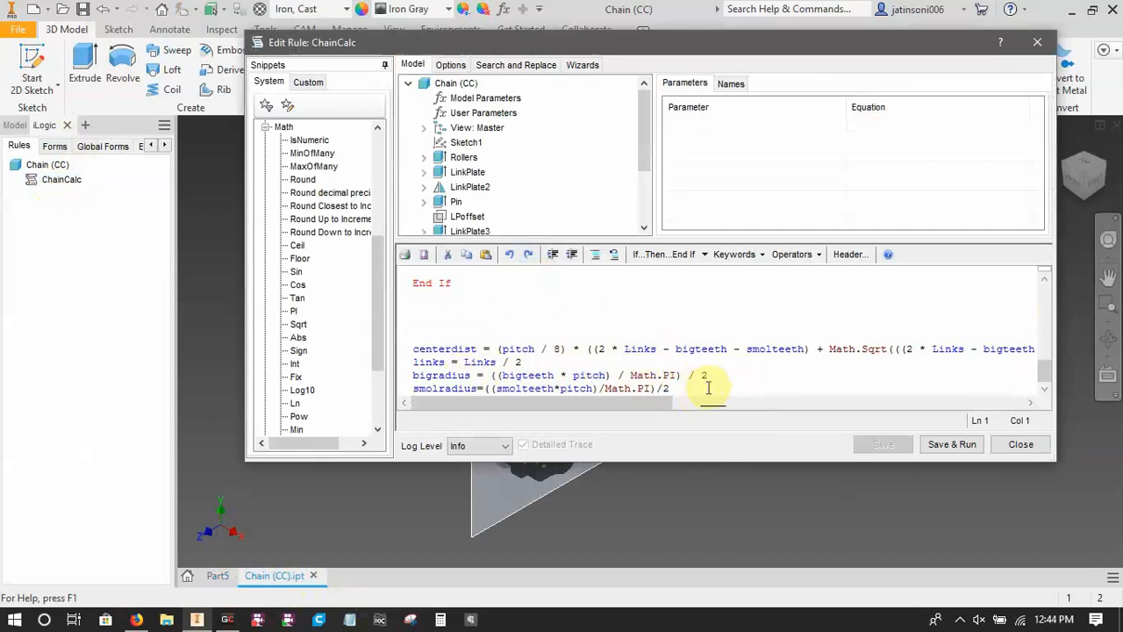
click(1021, 446)
Reopen the Chain rule of Part5 for editing and list the model parameters down to the sprocket radius and pattern link entries.
click(218, 575)
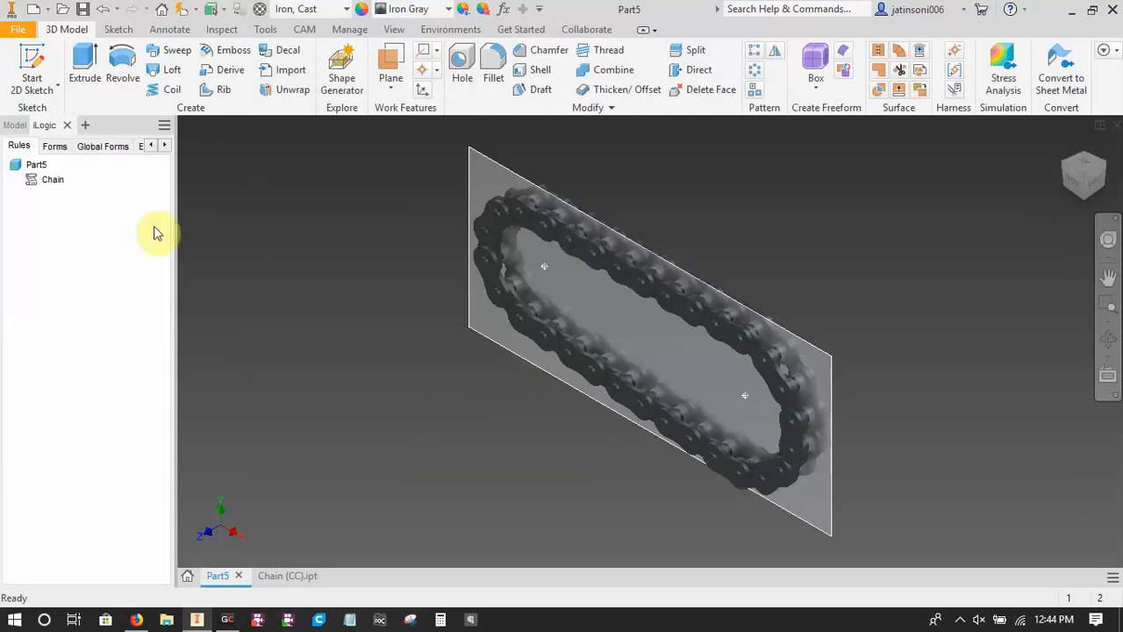
right_click(50, 180)
click(95, 205)
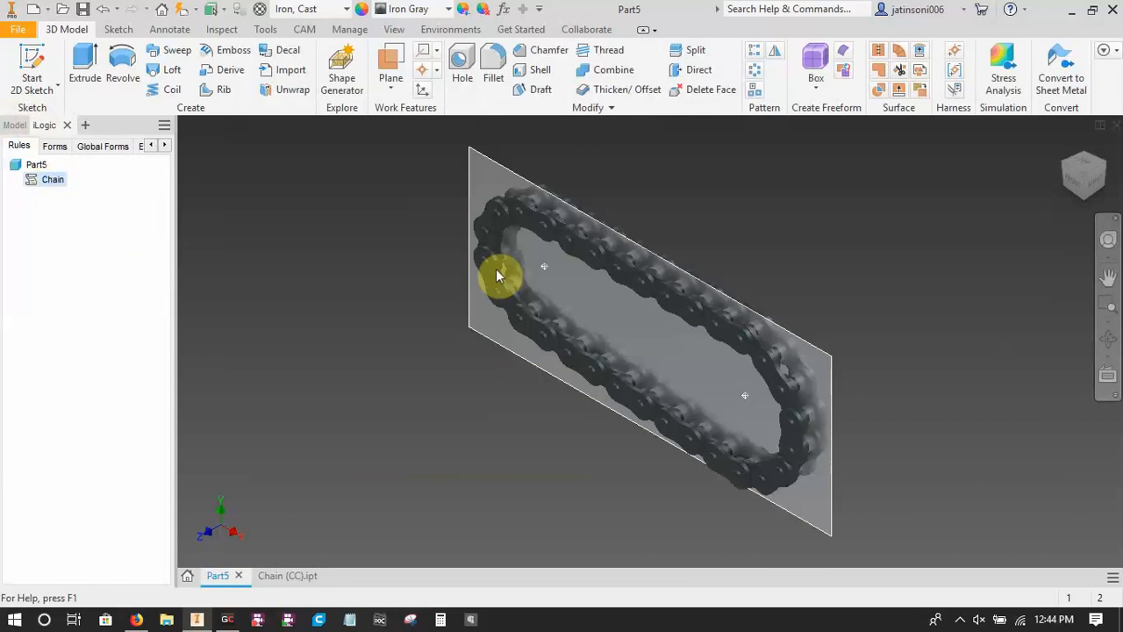
drag(1044, 298, 1072, 377)
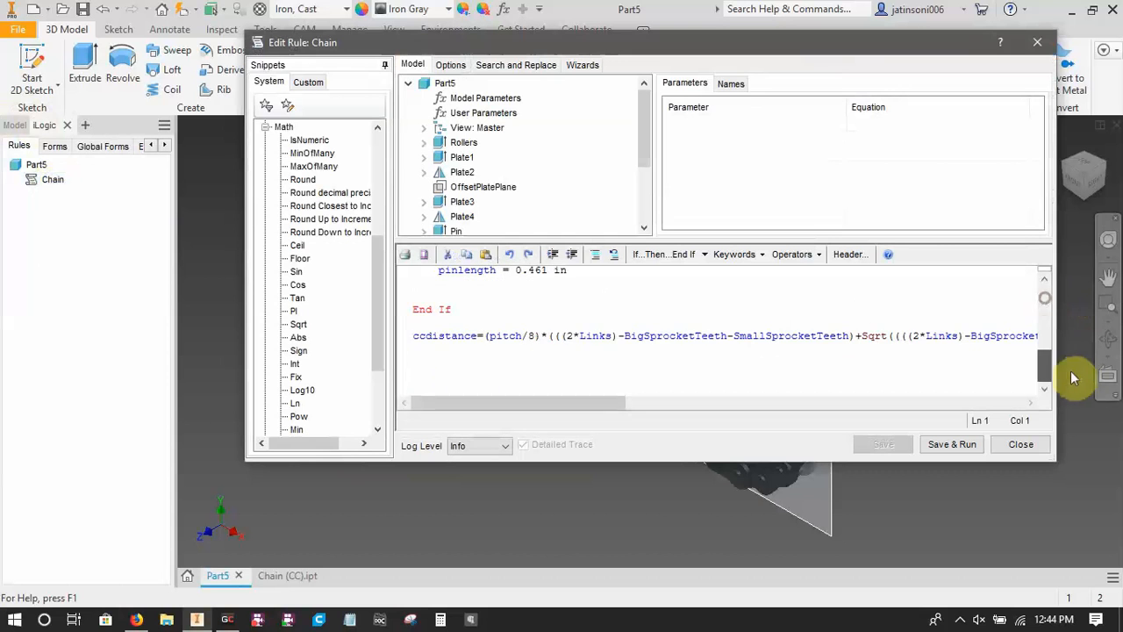
click(589, 348)
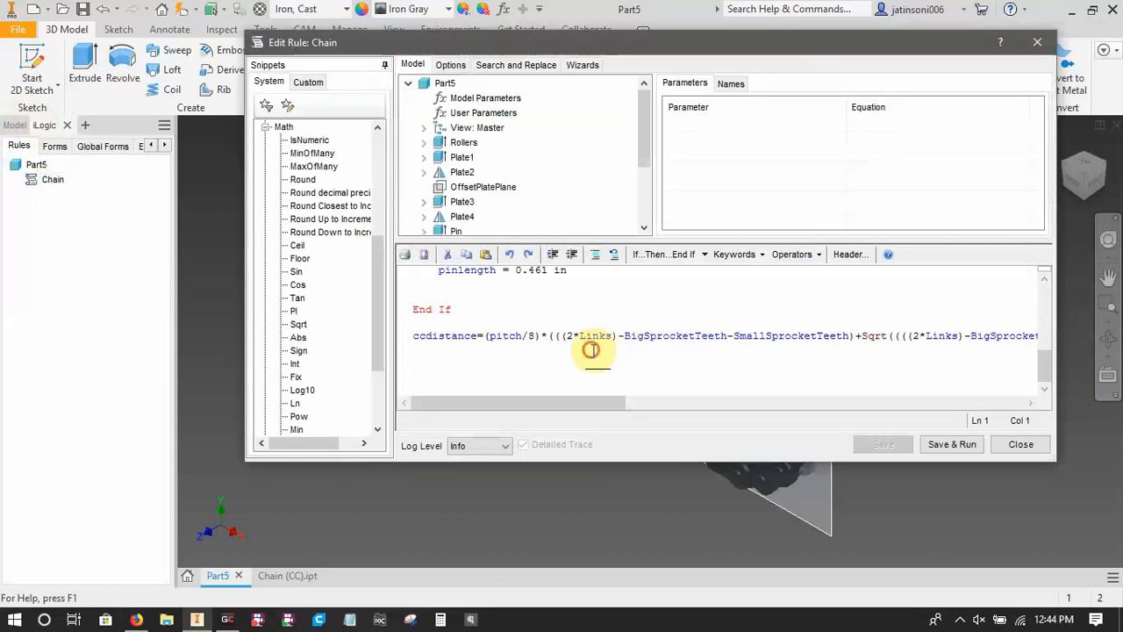
click(469, 99)
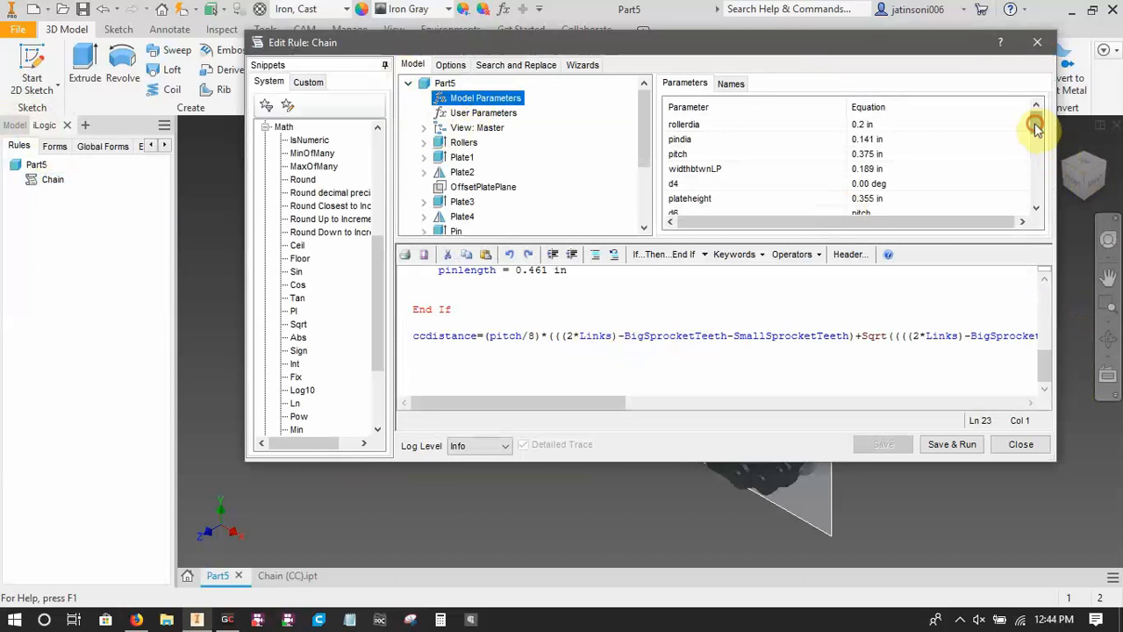
drag(1035, 128, 1064, 214)
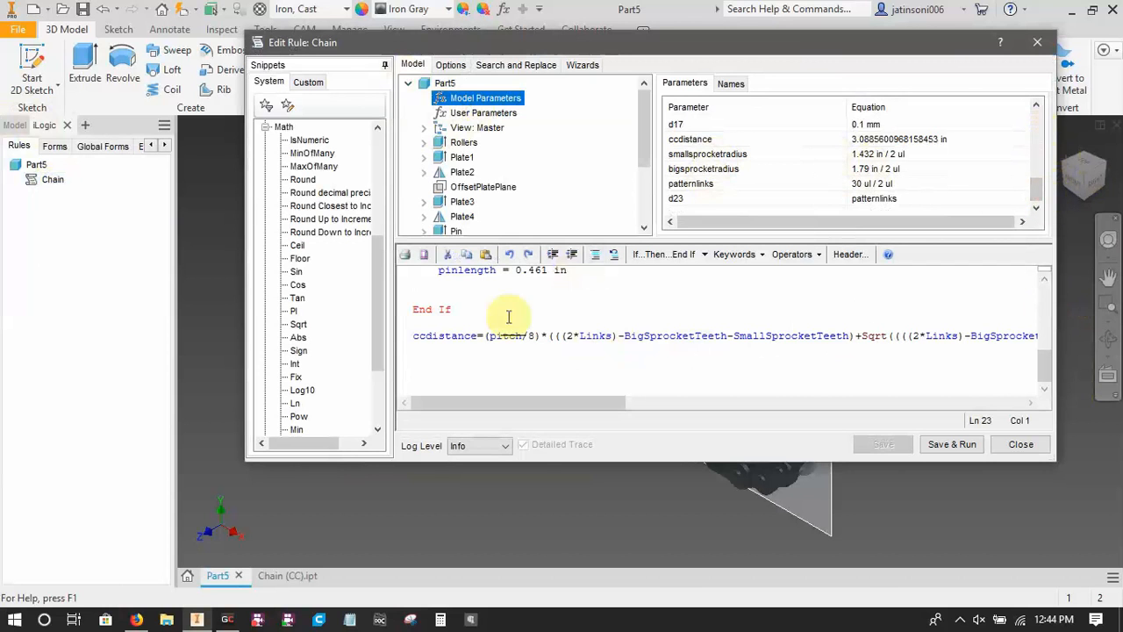
Below the ccdistance statement, write "smallsprocketradius=(SmallSprocketTeeth*pitch)/Math.PI".
click(443, 359)
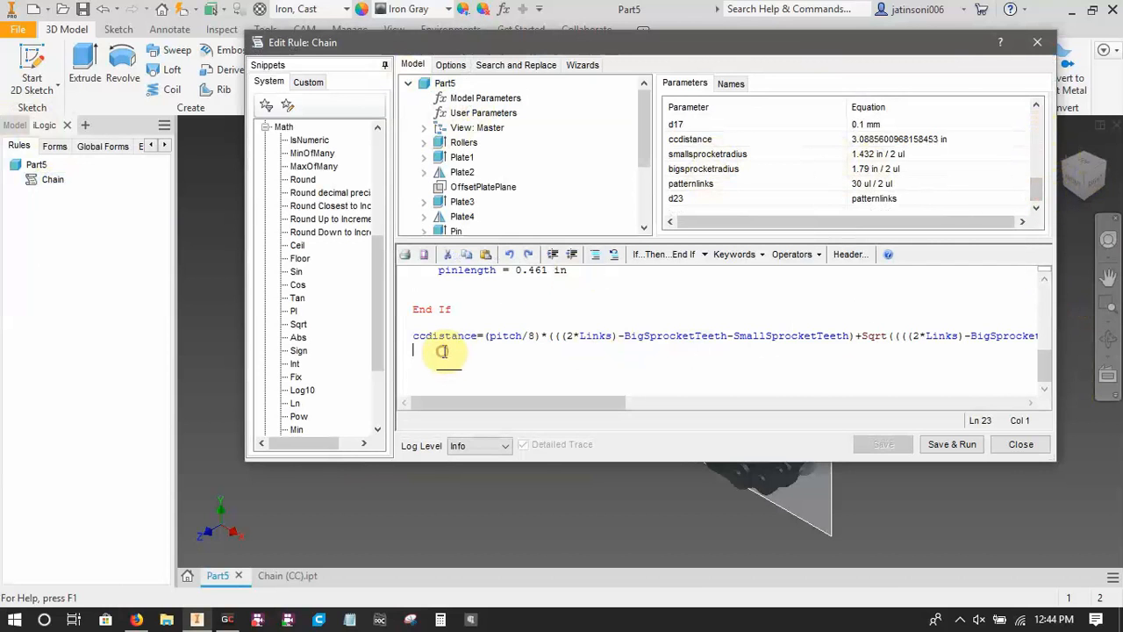
text(smallsprocketradius=(B)
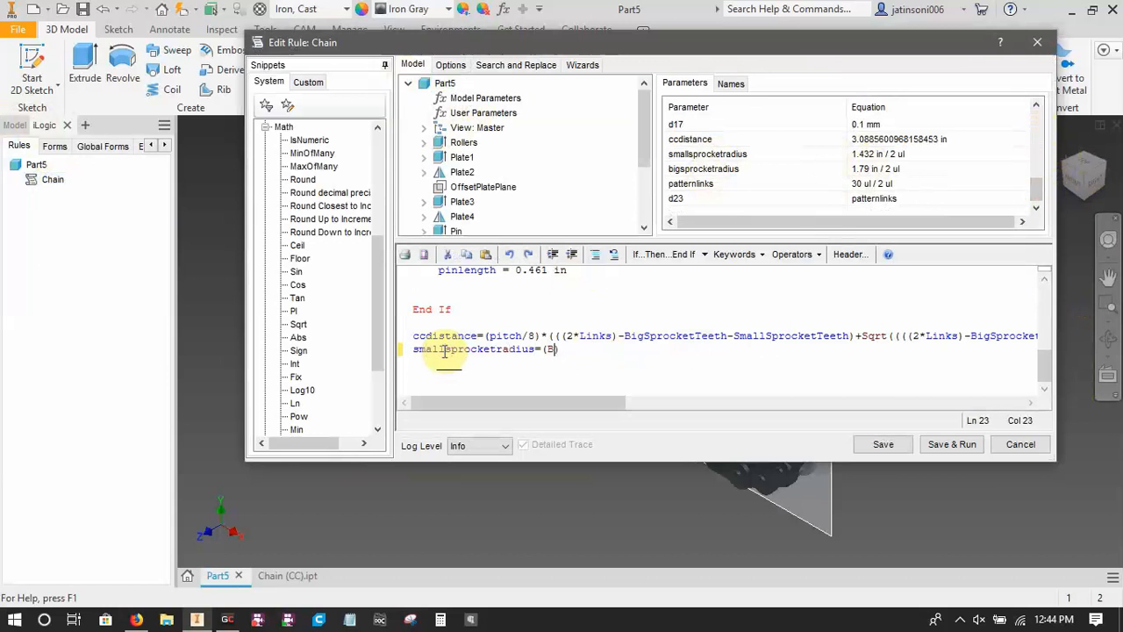
text(Spe)
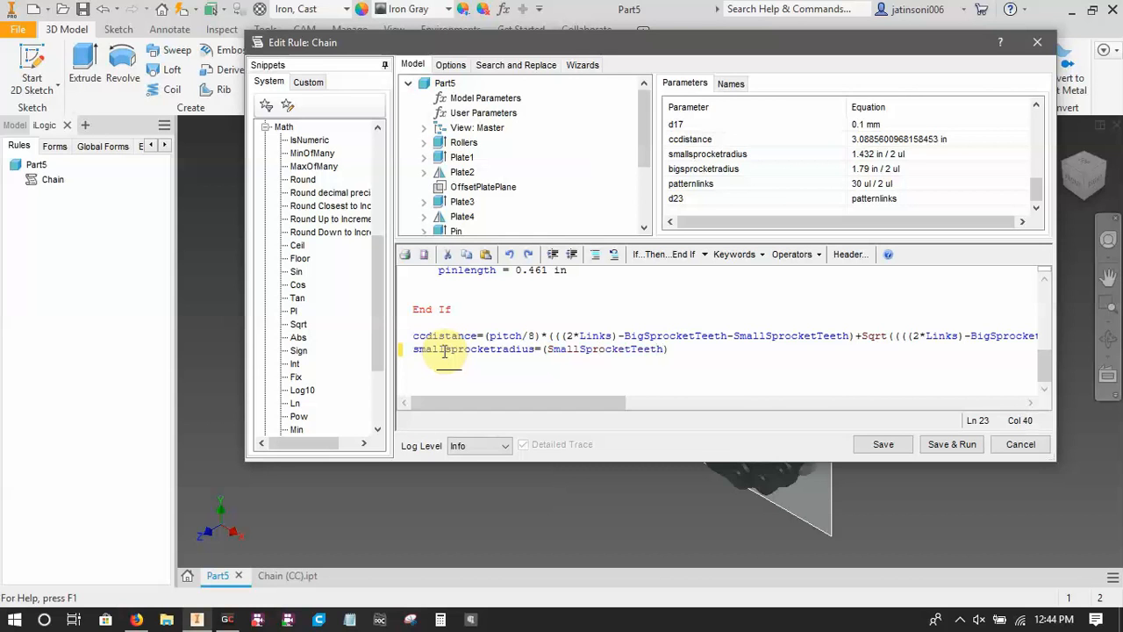
text(pitch)
text(/Math.pi)
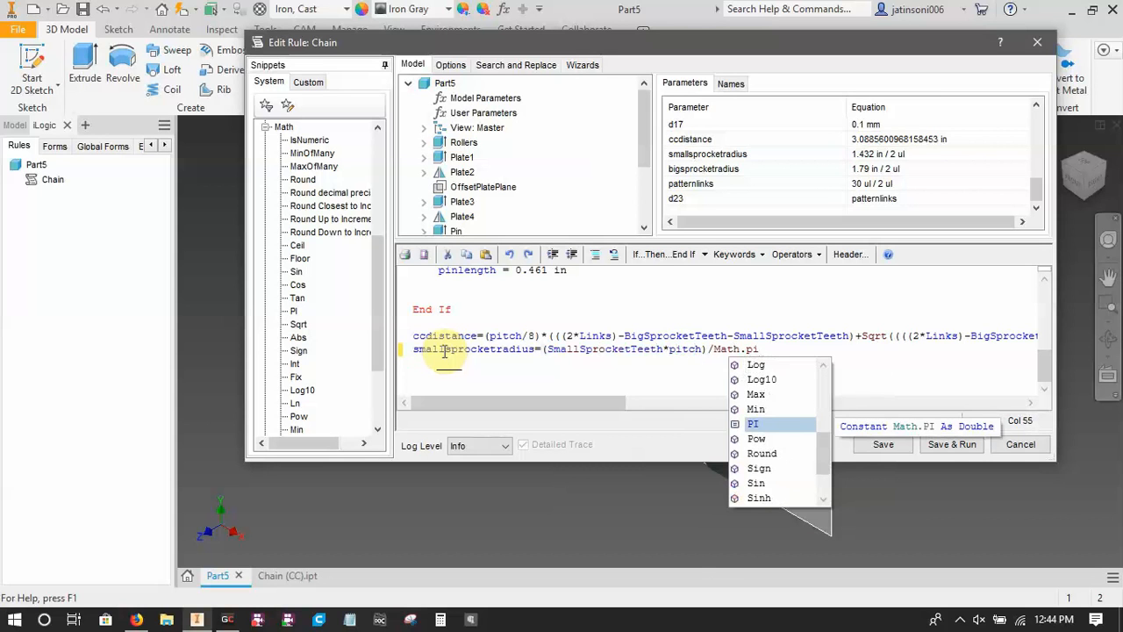
key(BackSpace)
key(BackSpace)
text(PI)
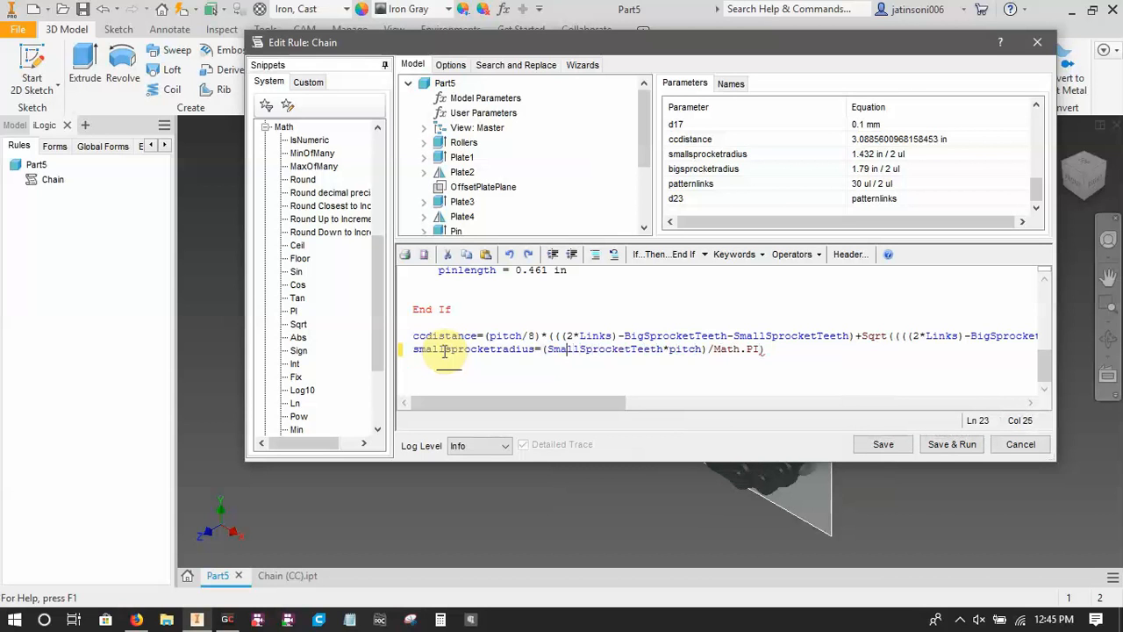
text( ()
Parenthesize the quotient and halve it so the statement reads "smallsprocketradius=((SmallSprocketTeeth*pitch)/Math.PI)/2".
click(802, 349)
text(/2)
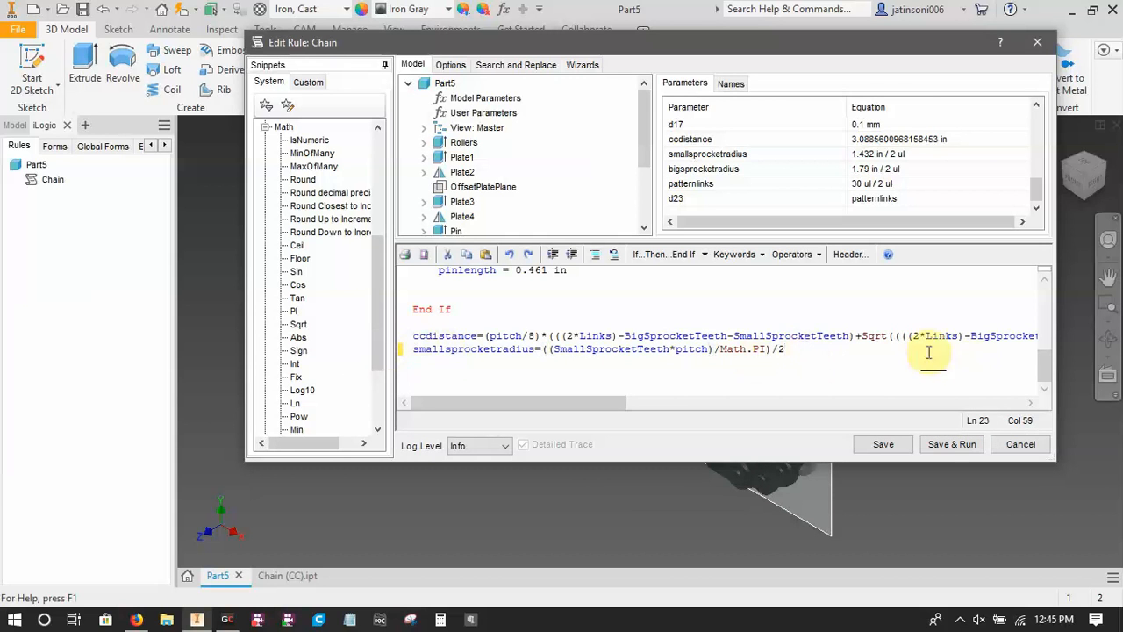
Duplicate the smallsprocketradius statement onto the line below it.
key(Return)
drag(394, 354, 406, 354)
key(ctrl+c)
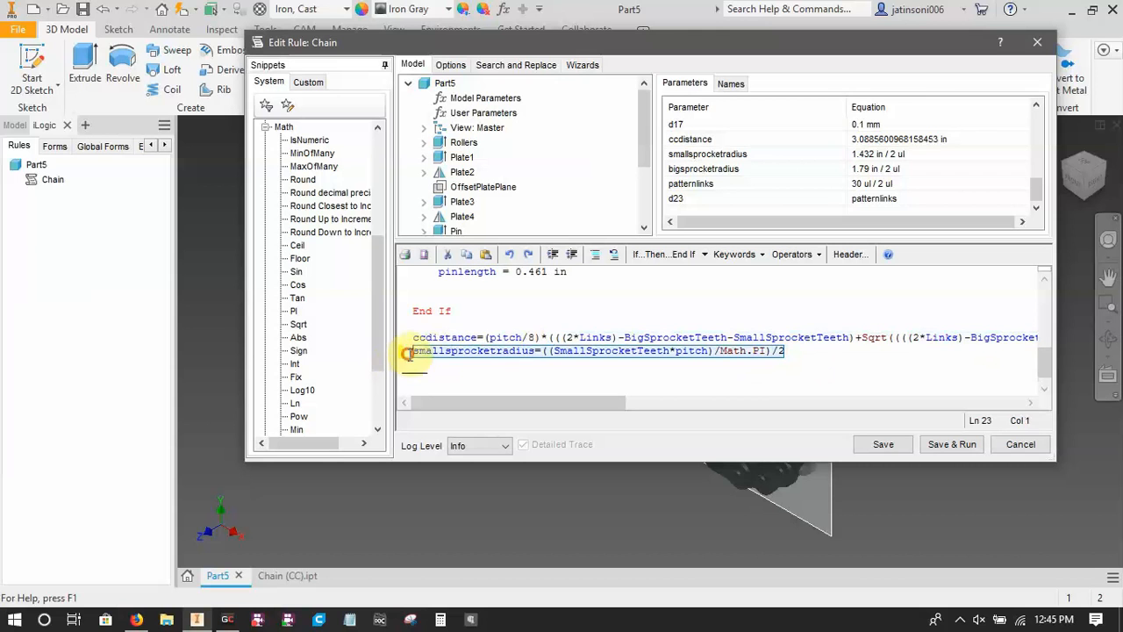
key(Right)
key(Return)
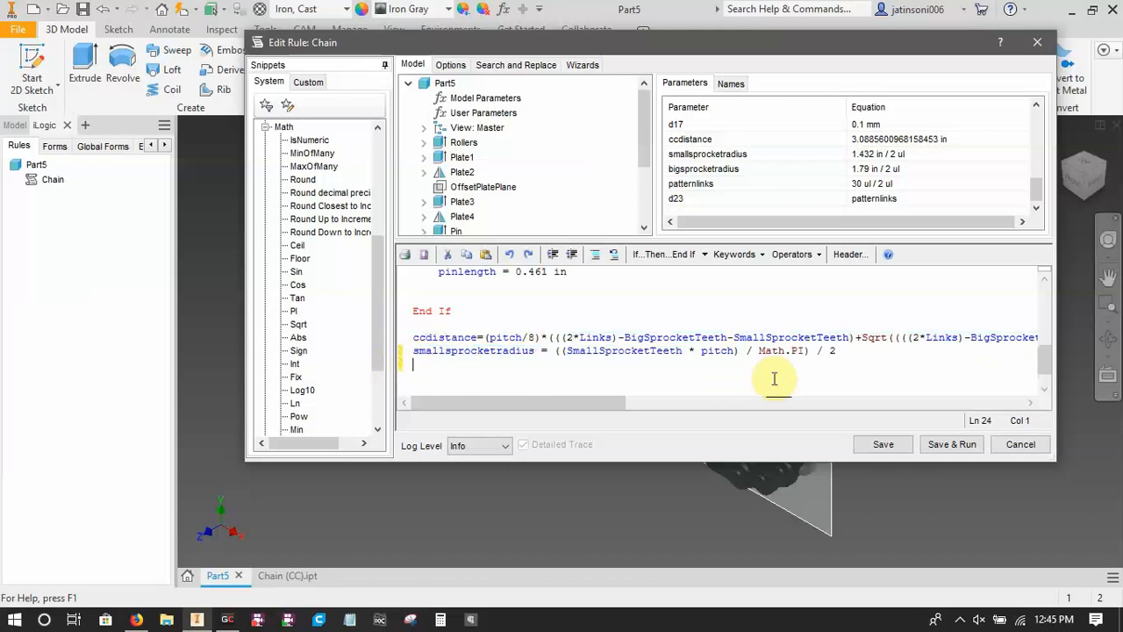
key(ctrl+v)
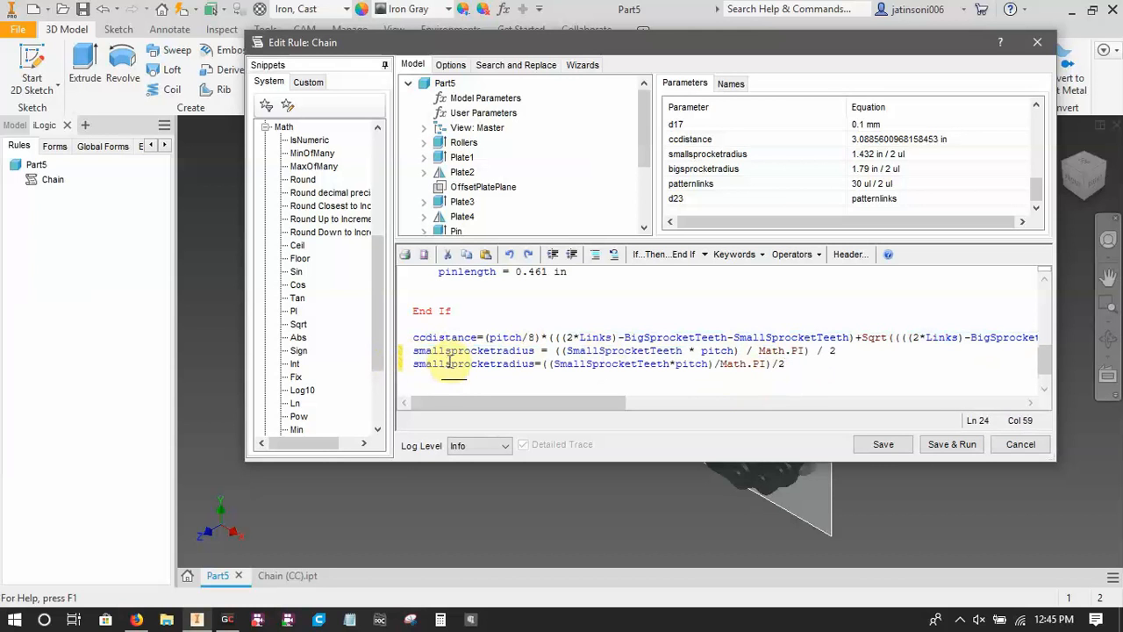
Rename the variable assigned in the duplicated statement to "bigsprocketradius".
click(422, 365)
click(425, 365)
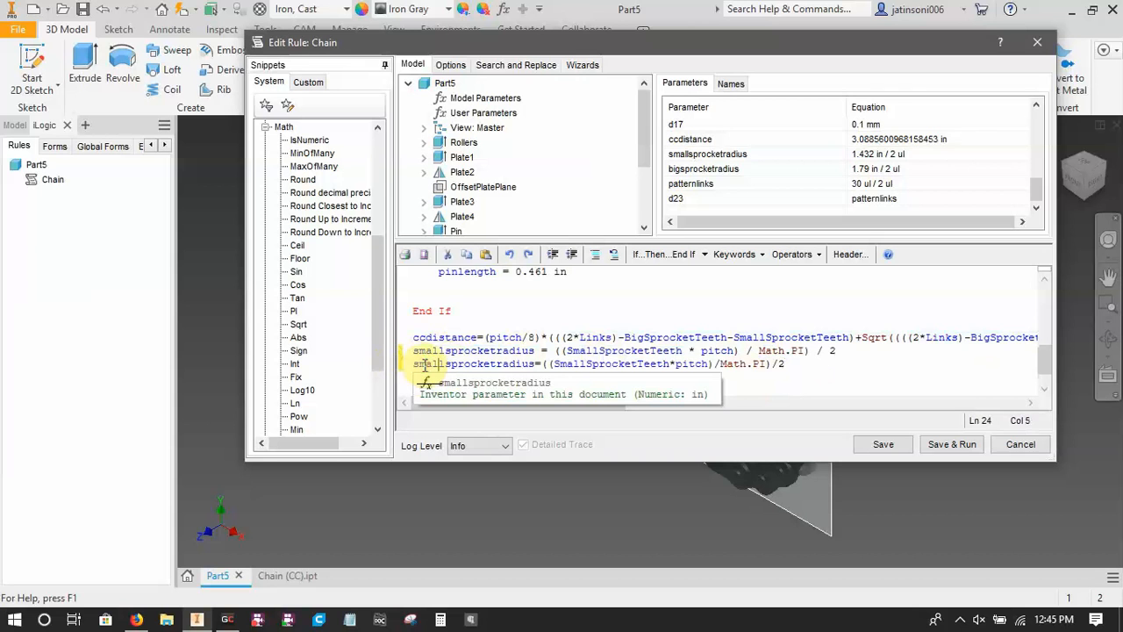
key(BackSpace)
key(BackSpace)
key(BackSpace)
key(BackSpace)
key(BackSpace)
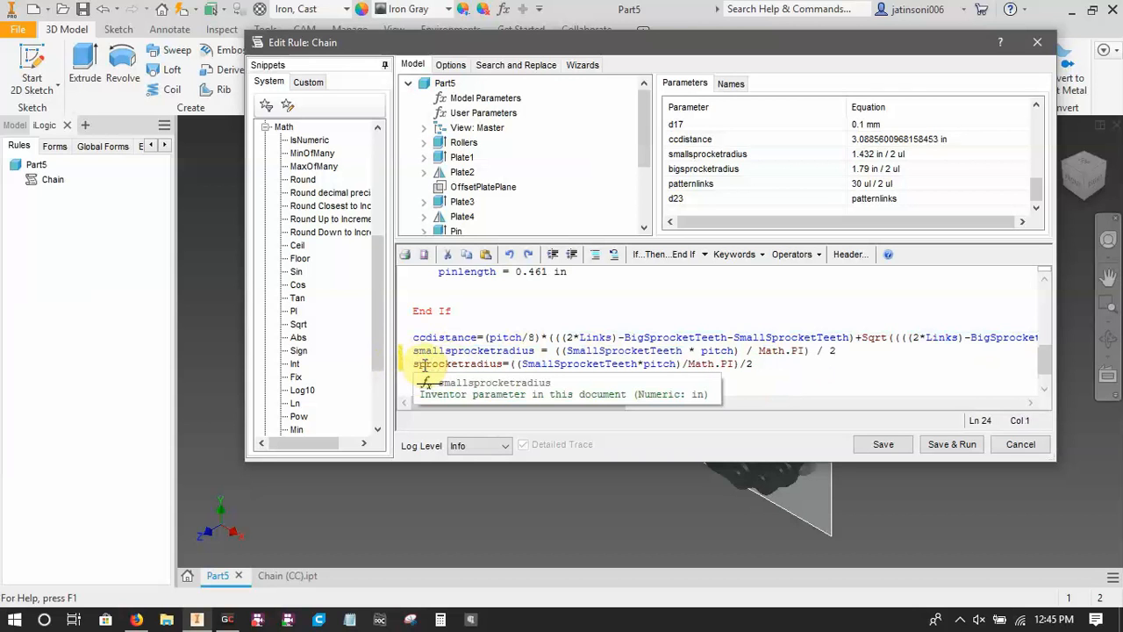
text(big)
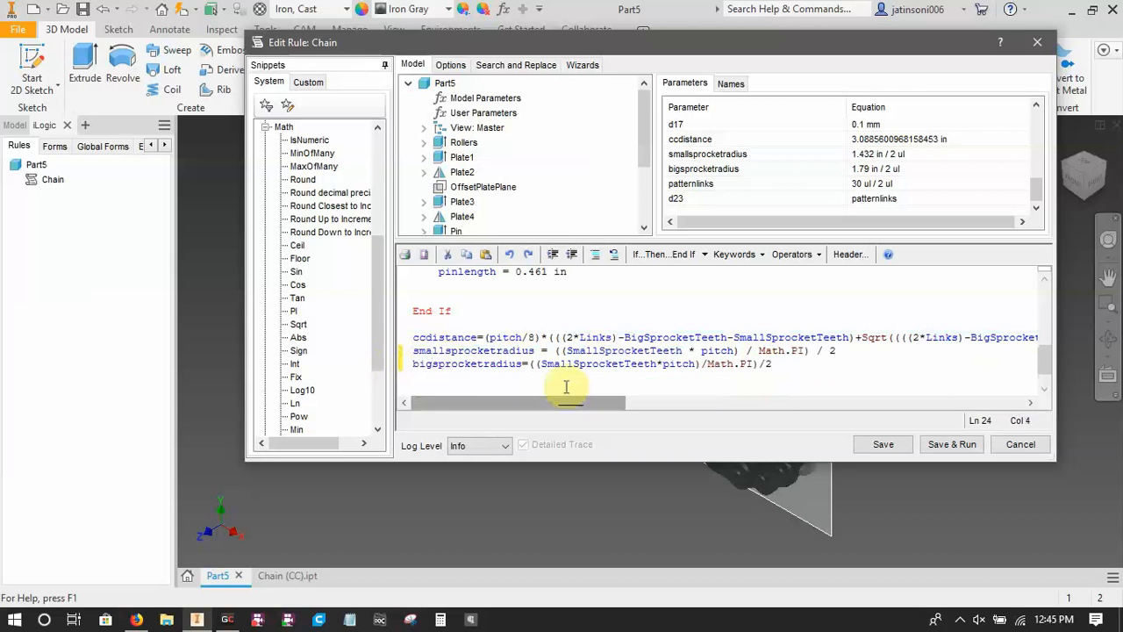
Replace SmallSprocketTeeth with BigSprocketTeeth in the bigsprocketradius statement and save the rule.
double_click(562, 365)
click(556, 367)
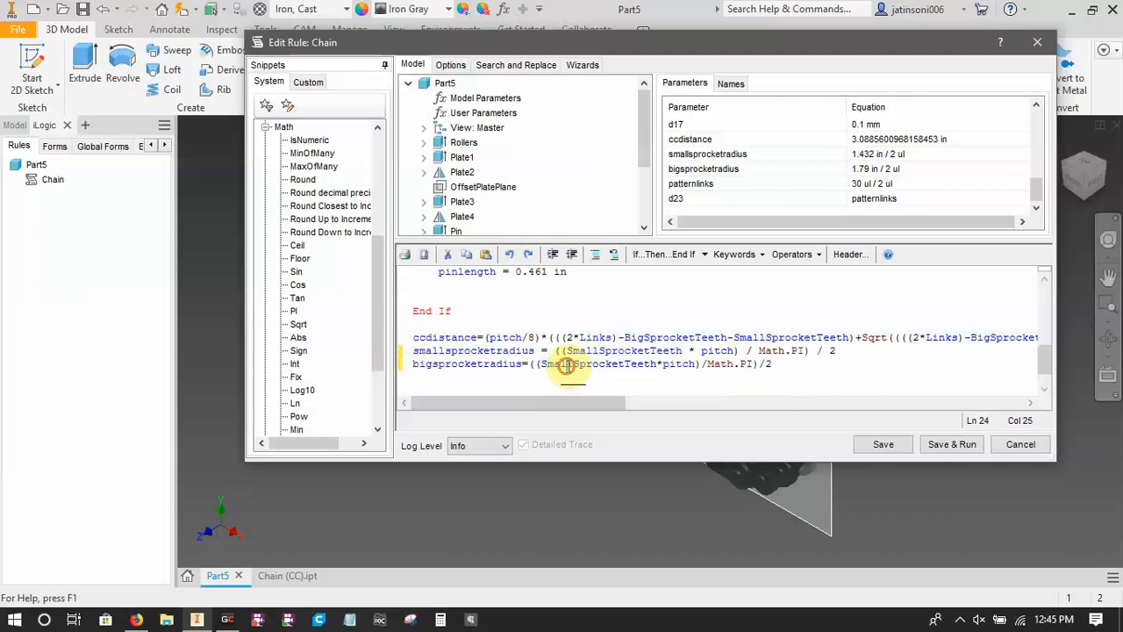
key(Delete)
key(Delete)
key(Delete)
key(BackSpace)
key(BackSpace)
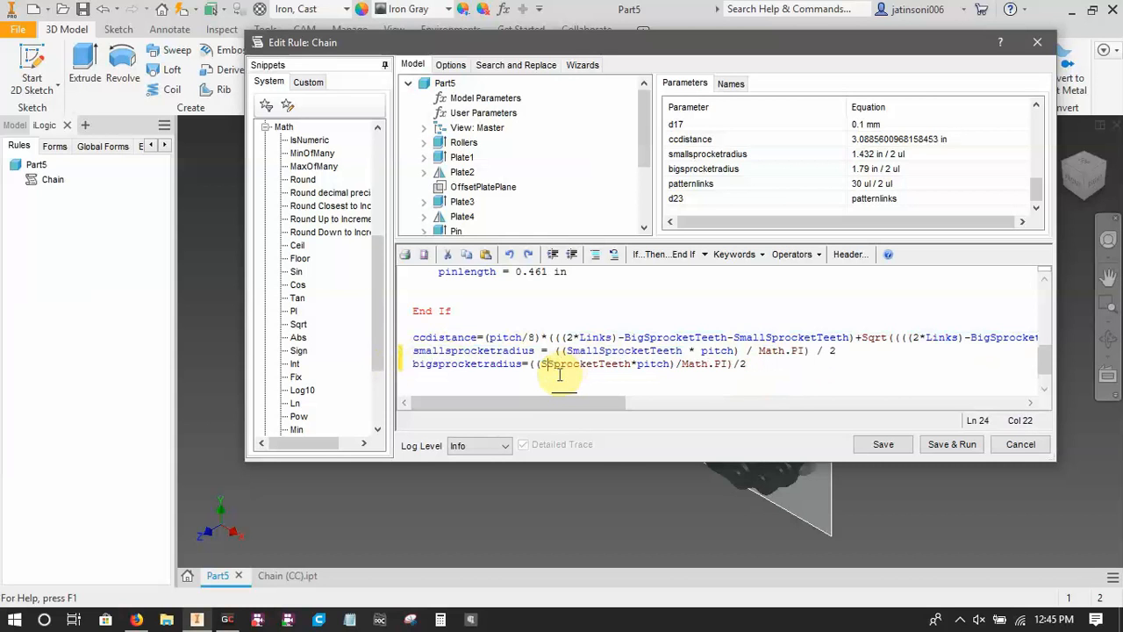
text(Big)
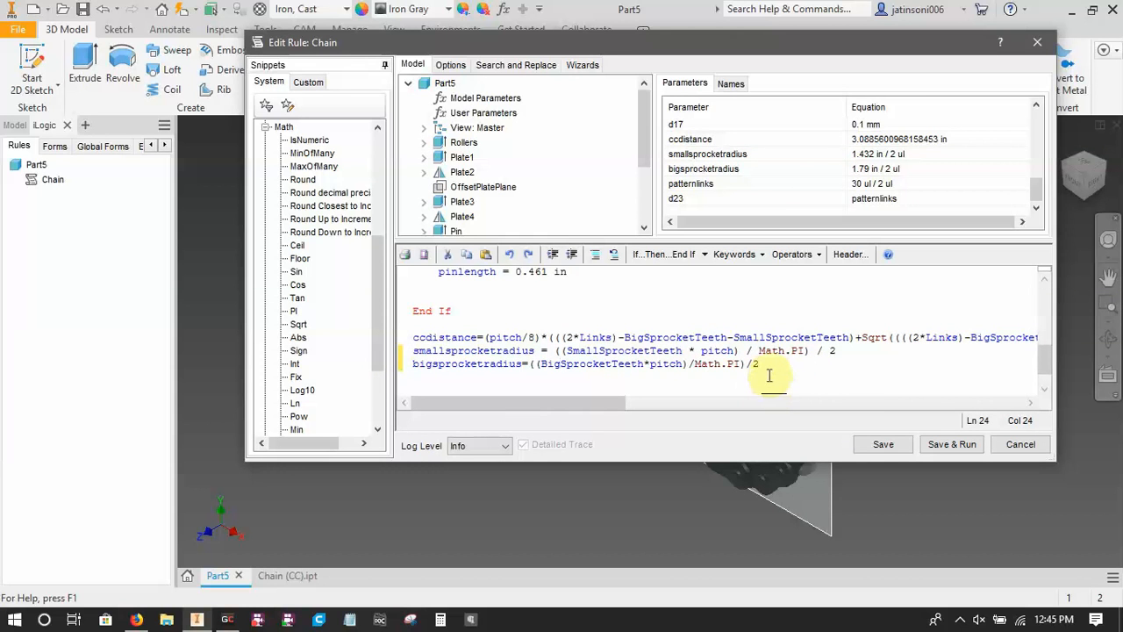
click(886, 444)
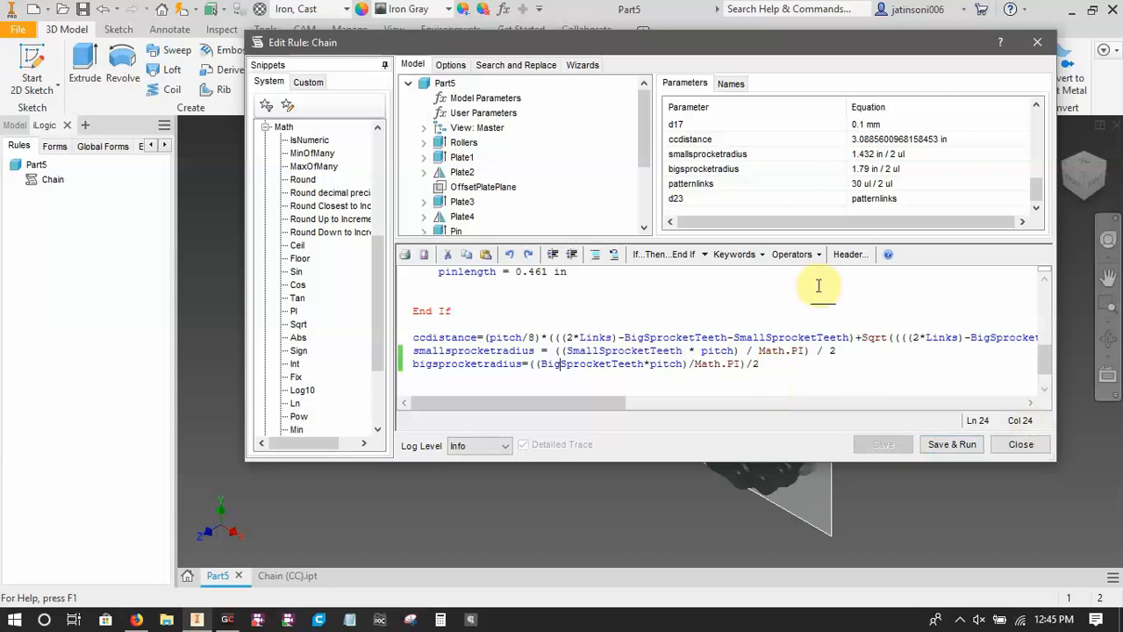
Add the statement "patternlinks=Links/2" below the bigsprocketradius line.
drag(1047, 360, 1015, 354)
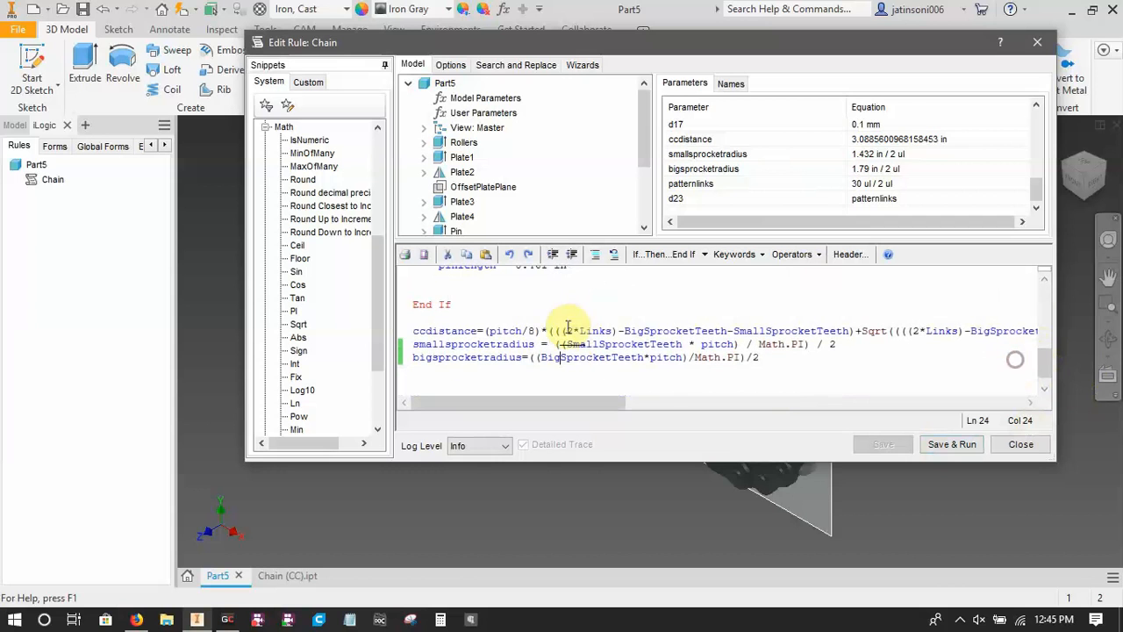
click(522, 383)
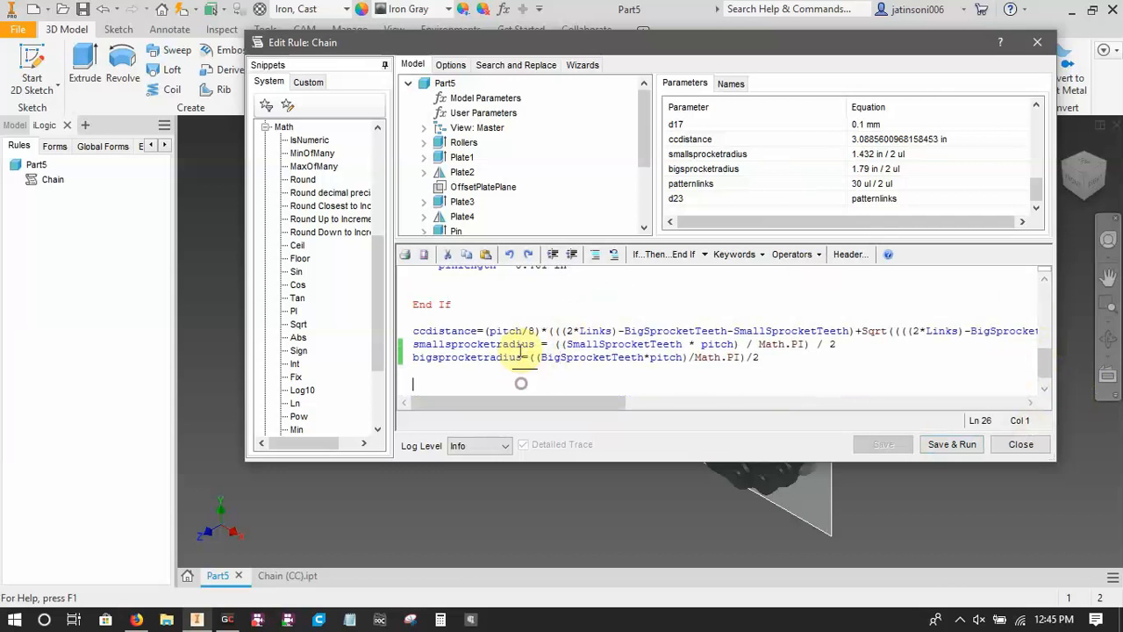
click(421, 372)
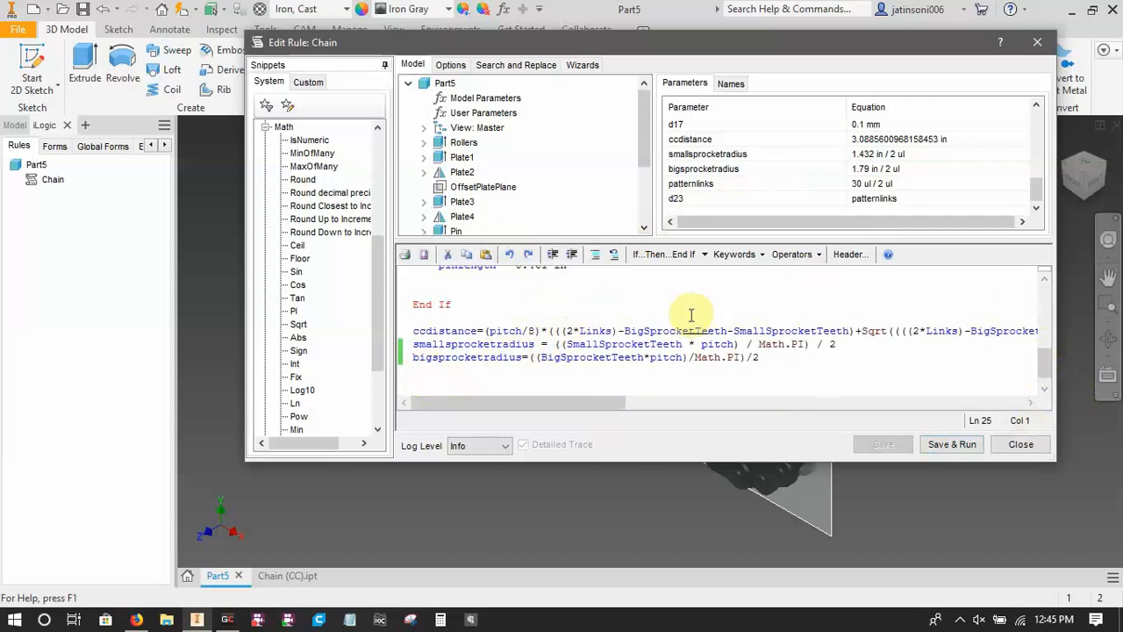
text(patternl)
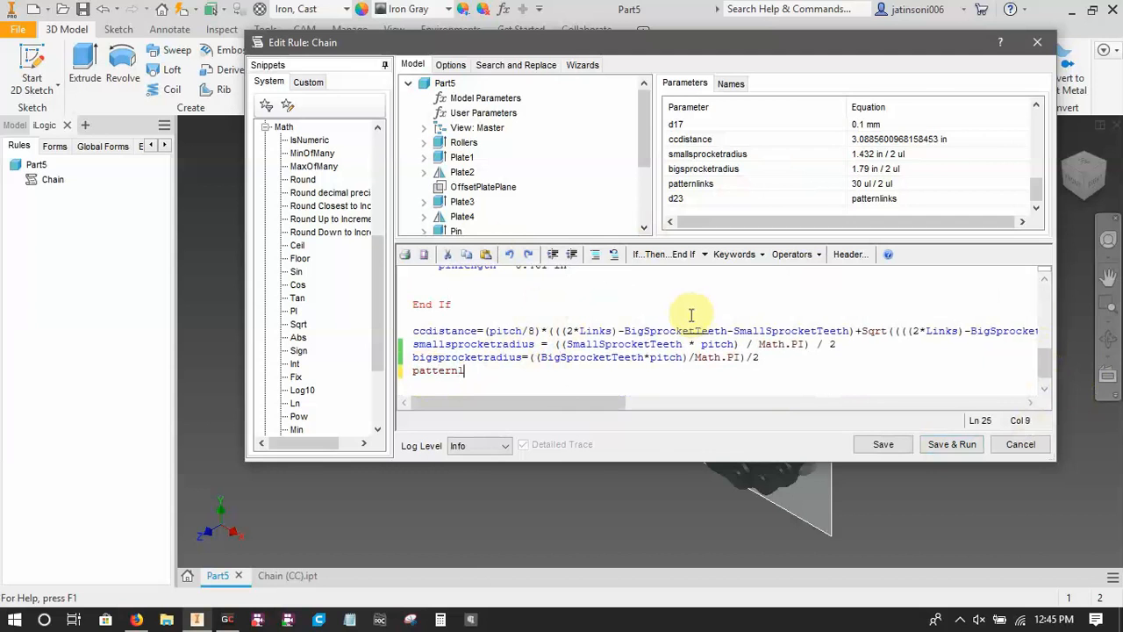
text(Links/2)
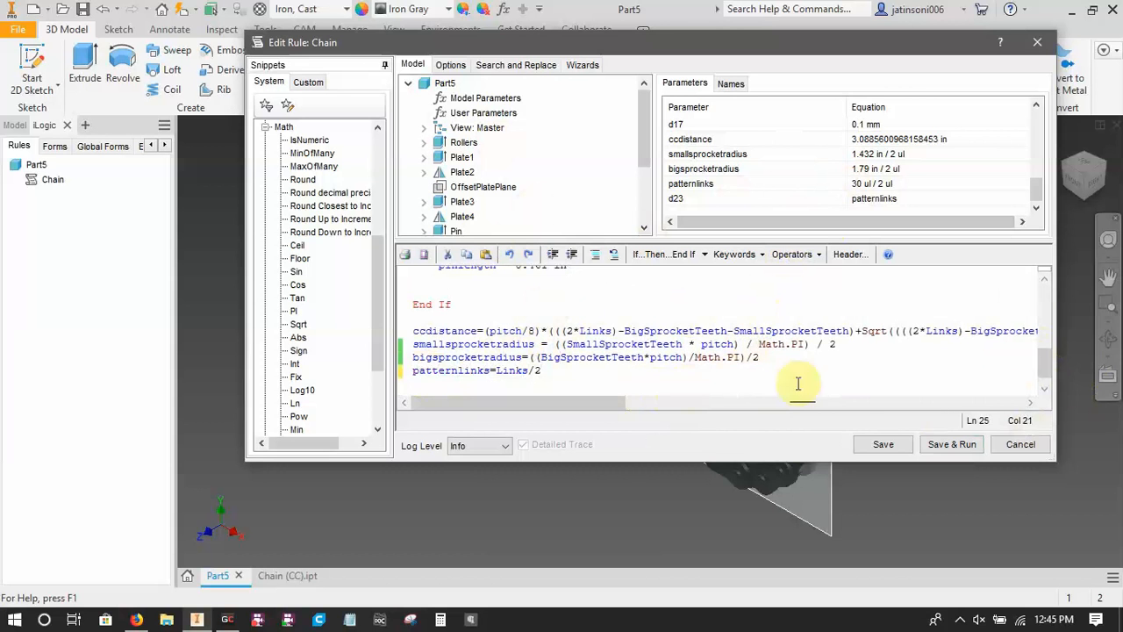
Save the Chain rule, close its editor and return to the model's feature tree.
click(884, 445)
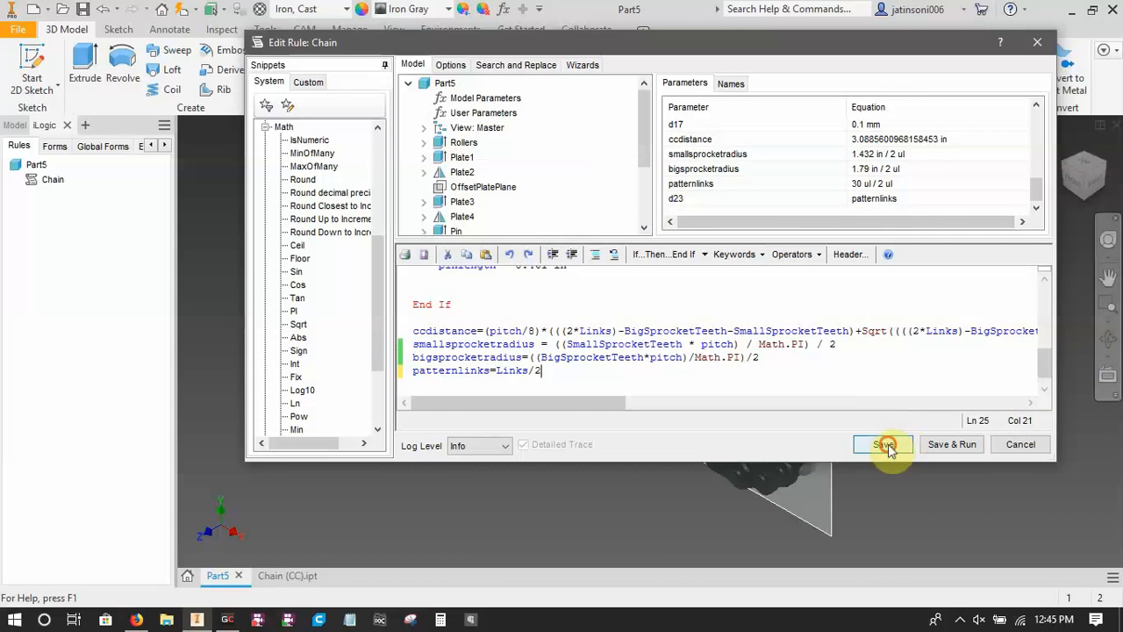
click(1020, 444)
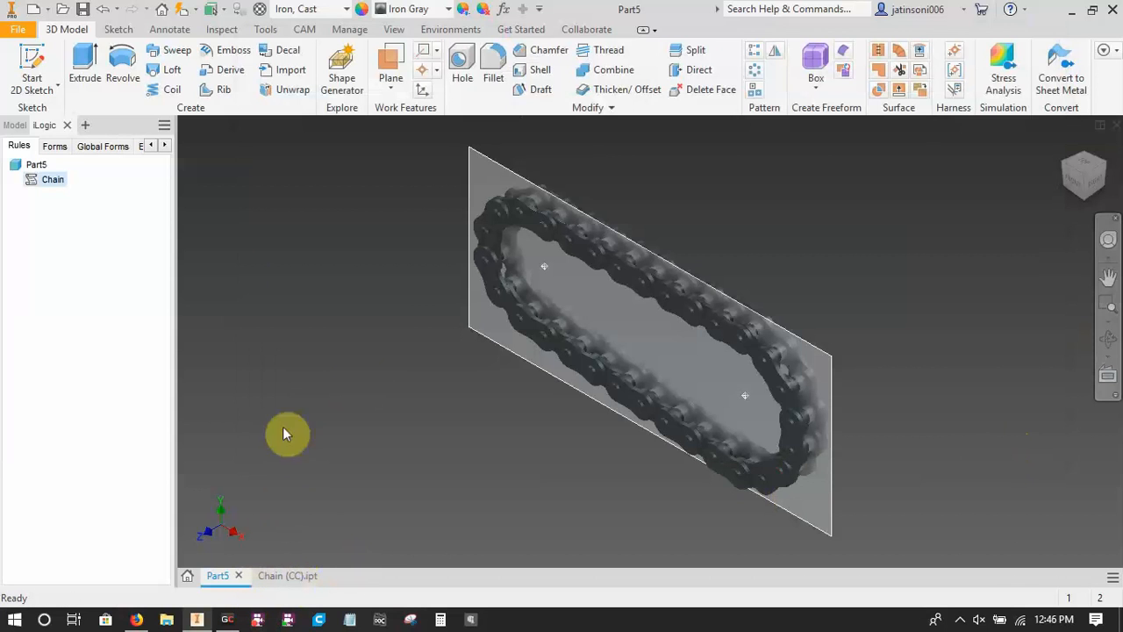
click(15, 126)
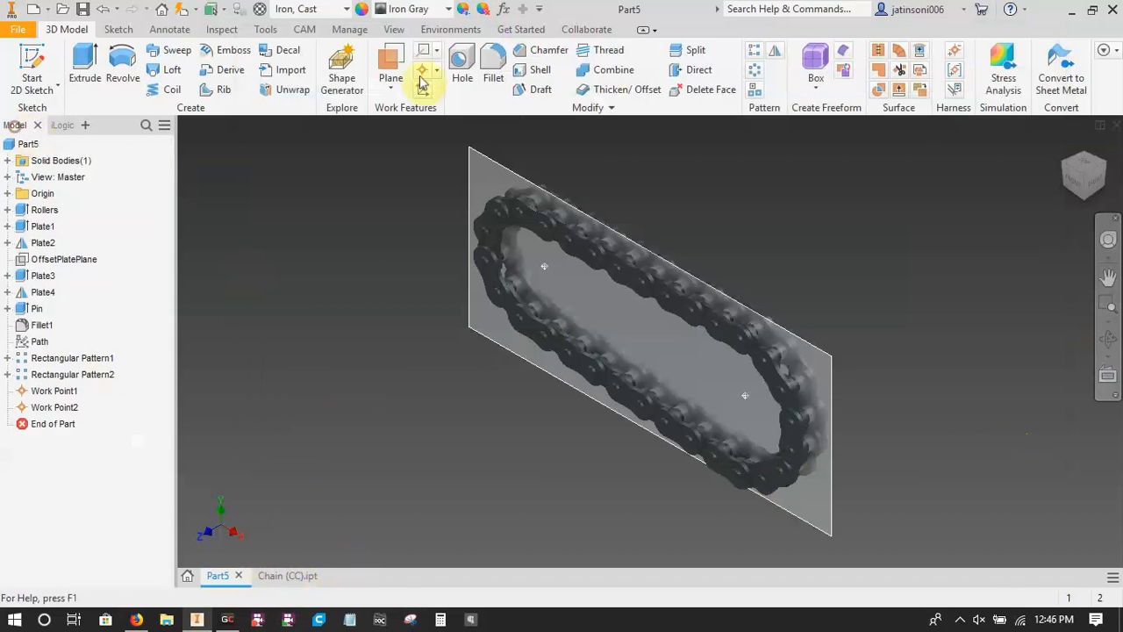
Set the ChainType user parameter to 35 Chain in the part's parameters.
click(503, 8)
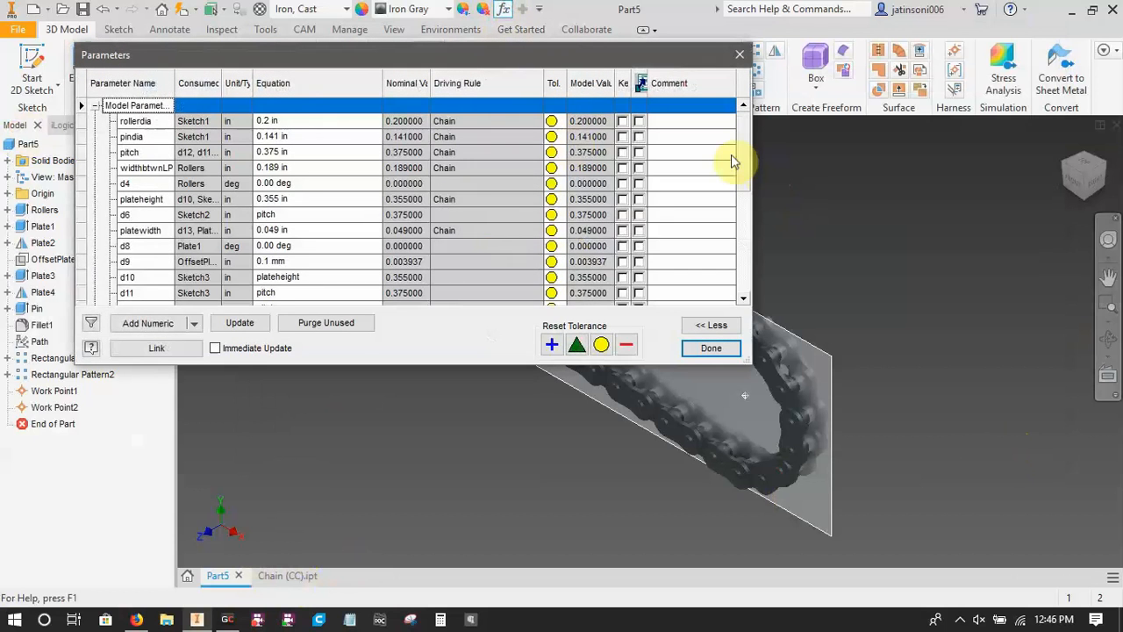
drag(748, 184, 745, 308)
click(360, 285)
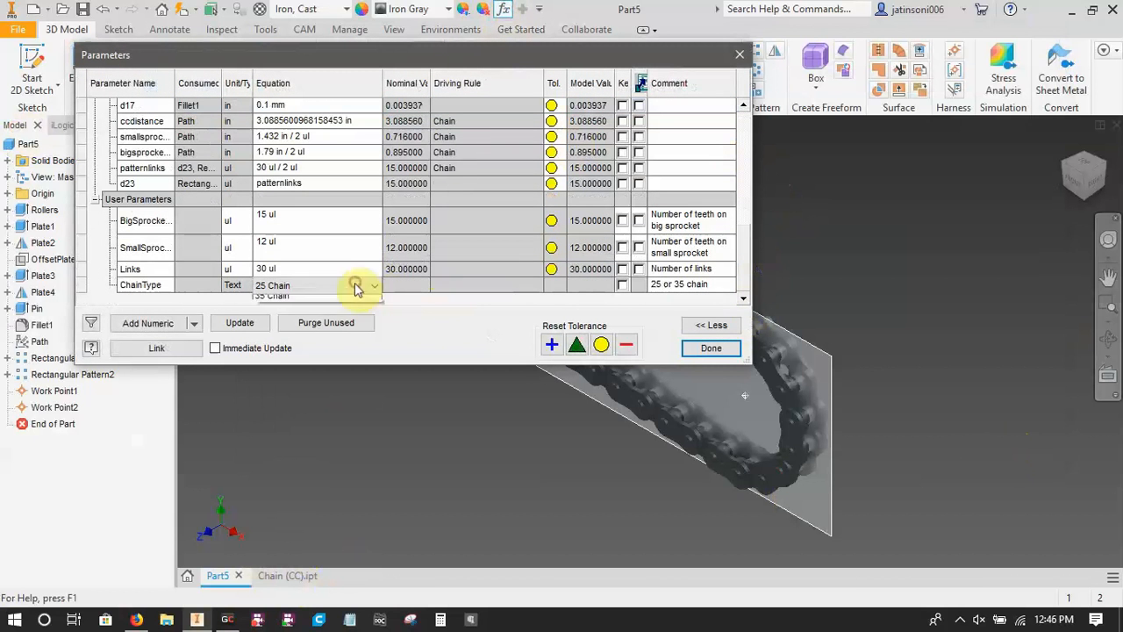
click(324, 313)
Set the BigSprocketTeeth user parameter to 12.
click(309, 240)
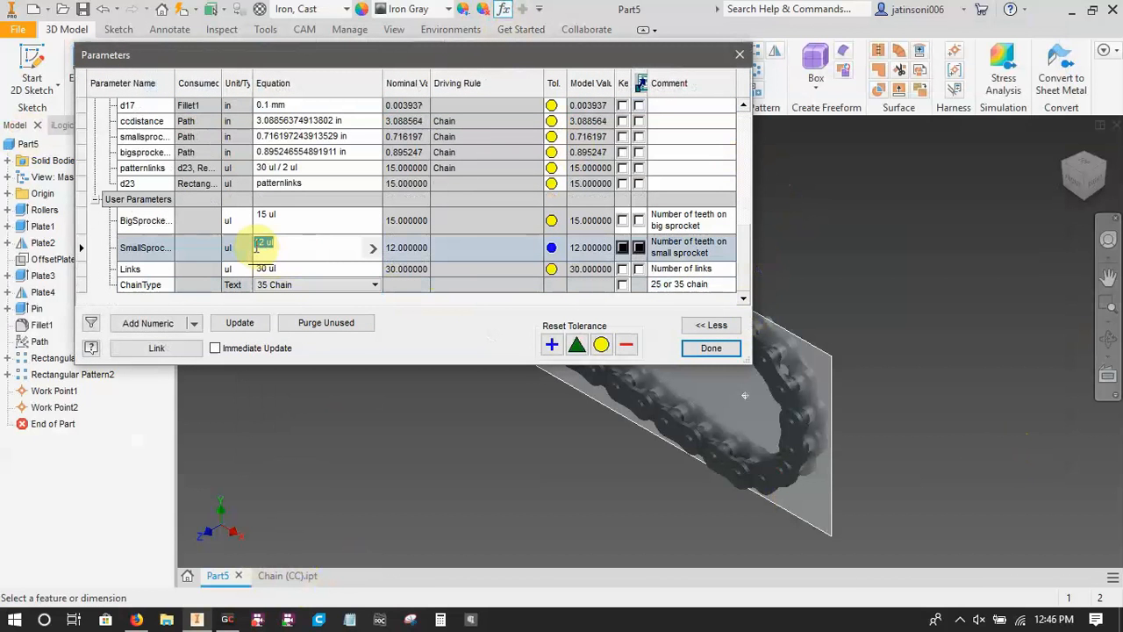
click(301, 218)
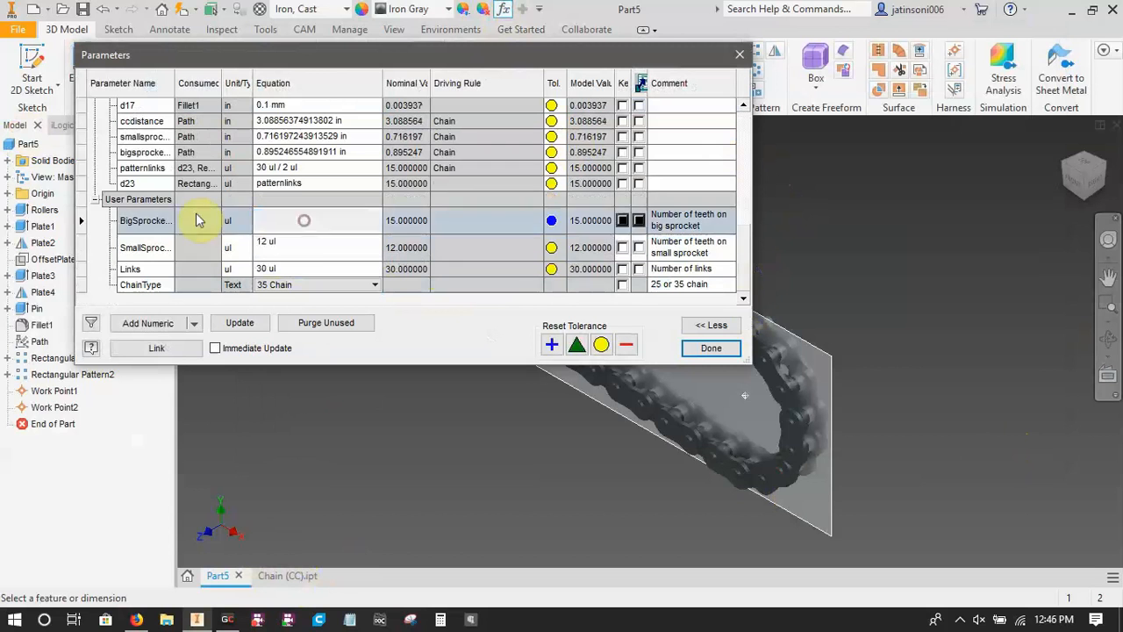
click(285, 219)
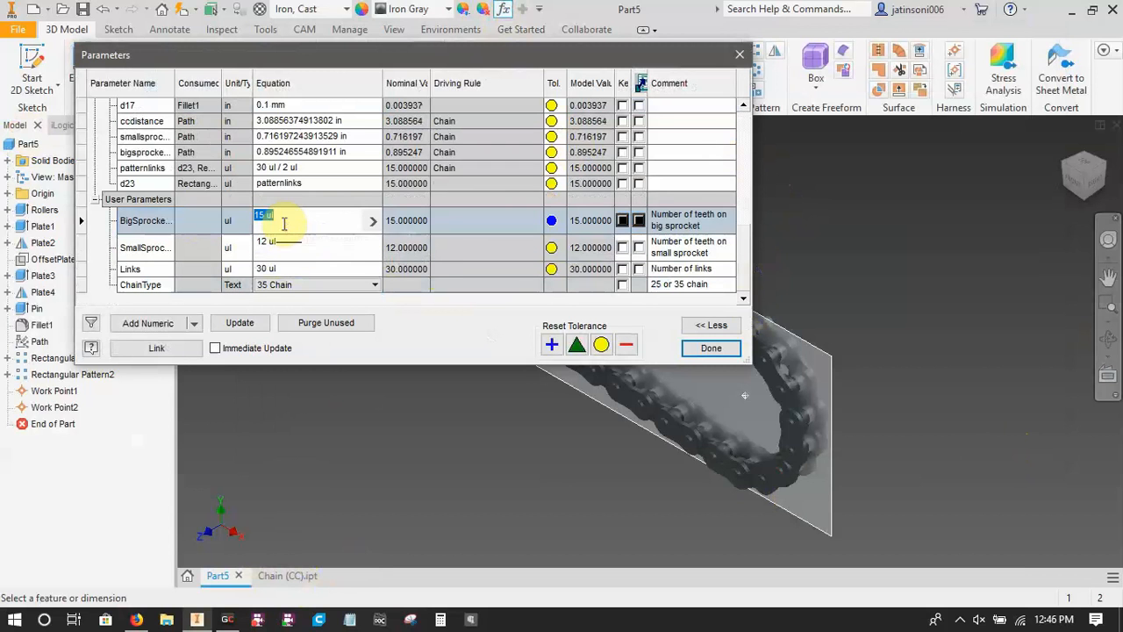
text(12)
key(Return)
Set the Links user parameter to 60, update the model and close the parameters.
double_click(269, 270)
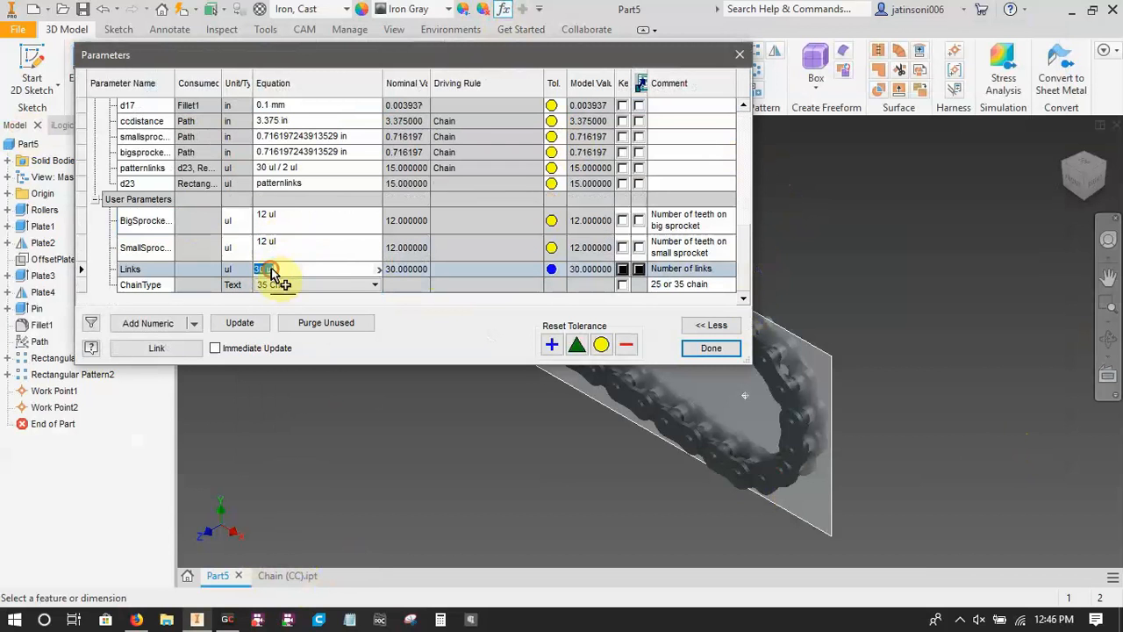
text(60)
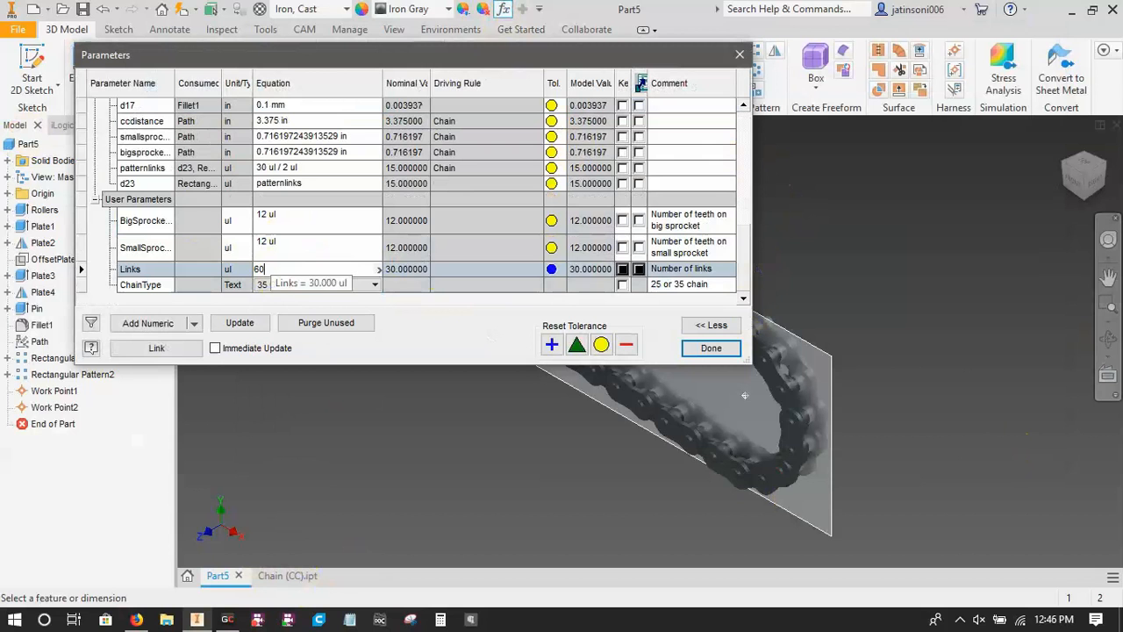
key(Return)
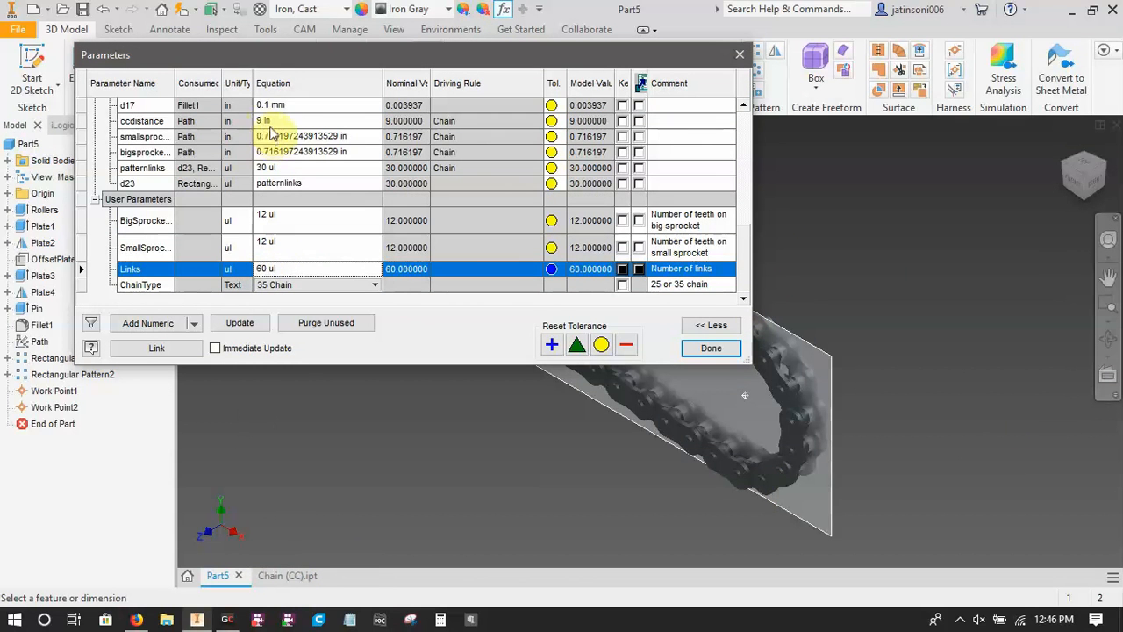
click(241, 321)
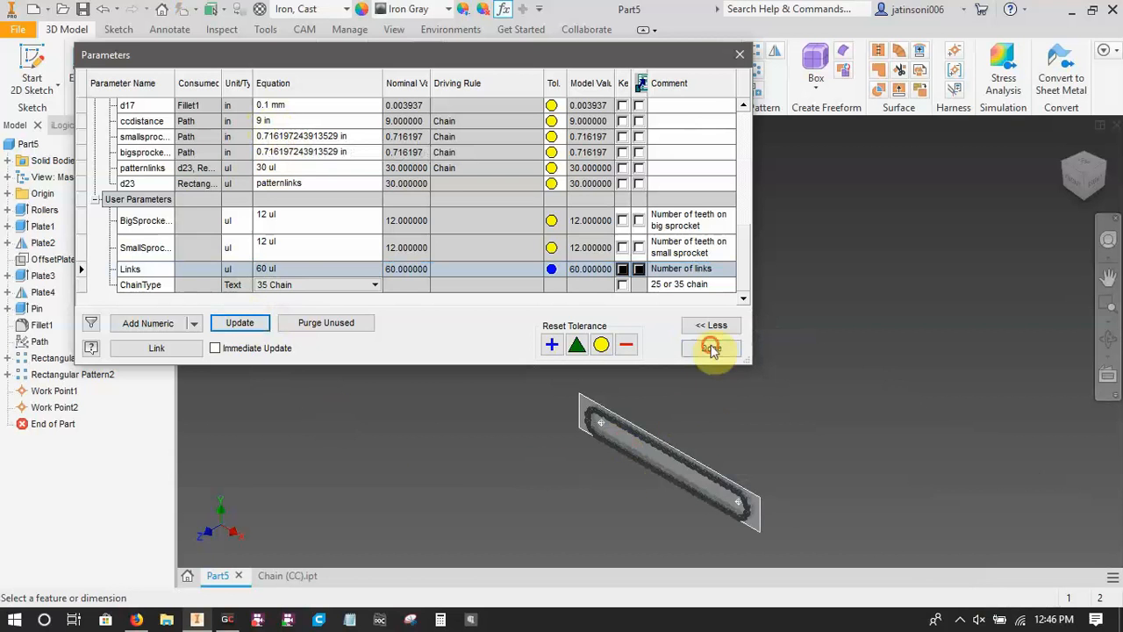
click(709, 345)
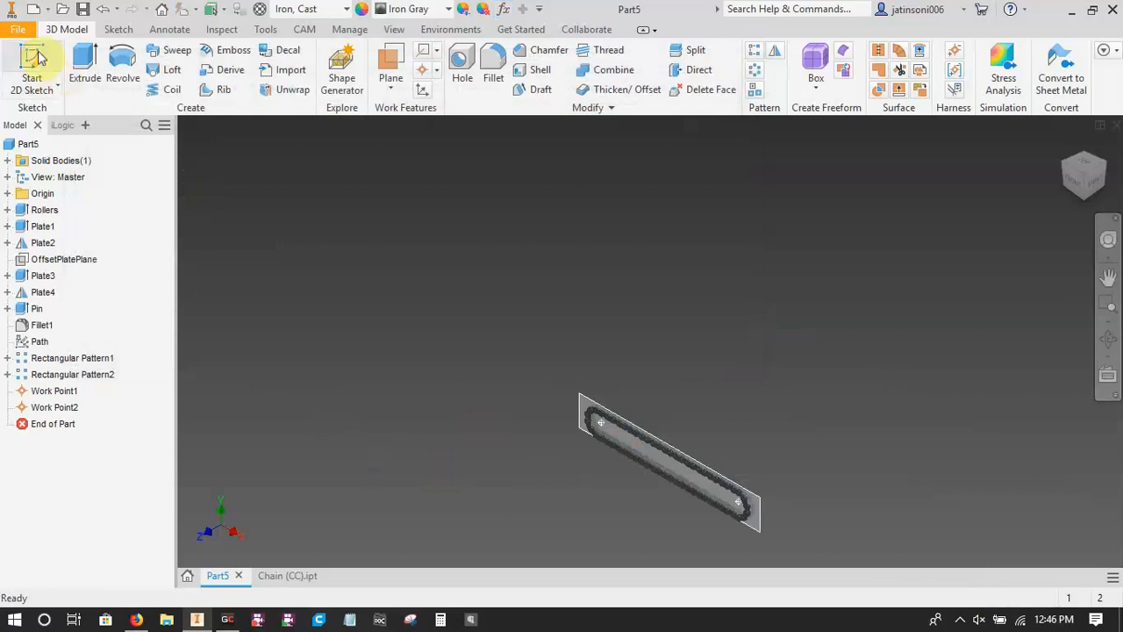
click(18, 29)
click(56, 195)
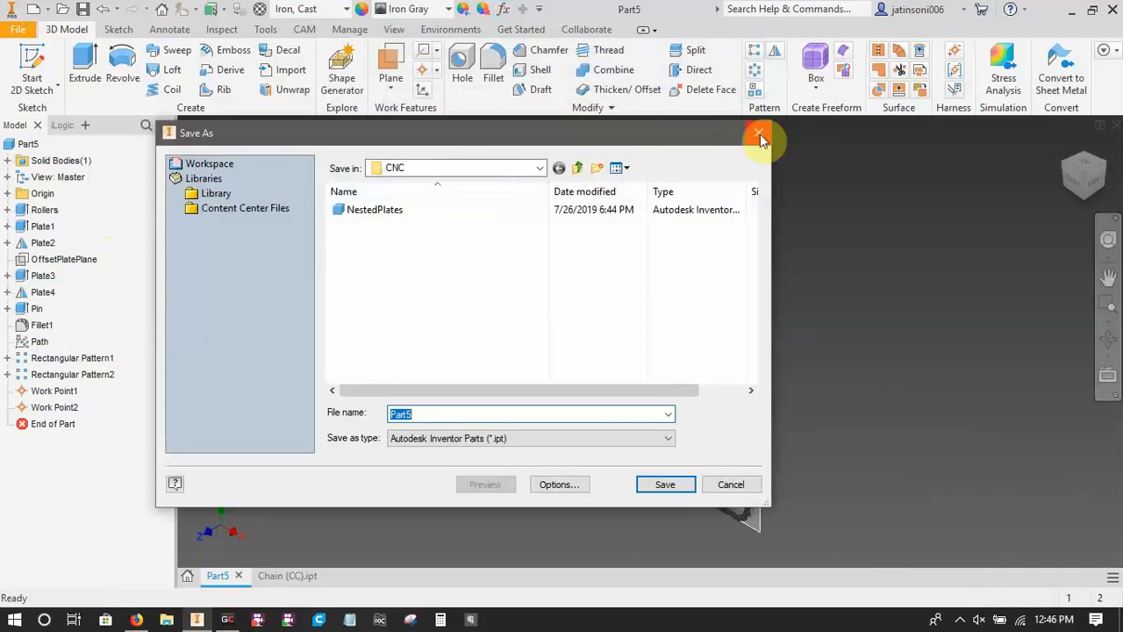
click(760, 136)
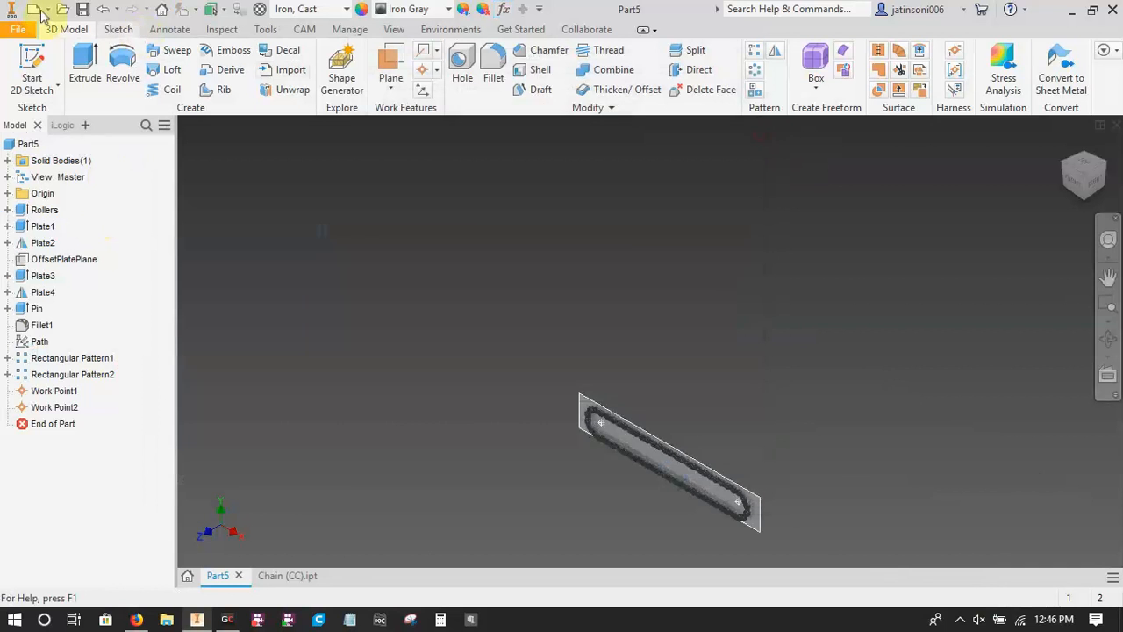
click(18, 29)
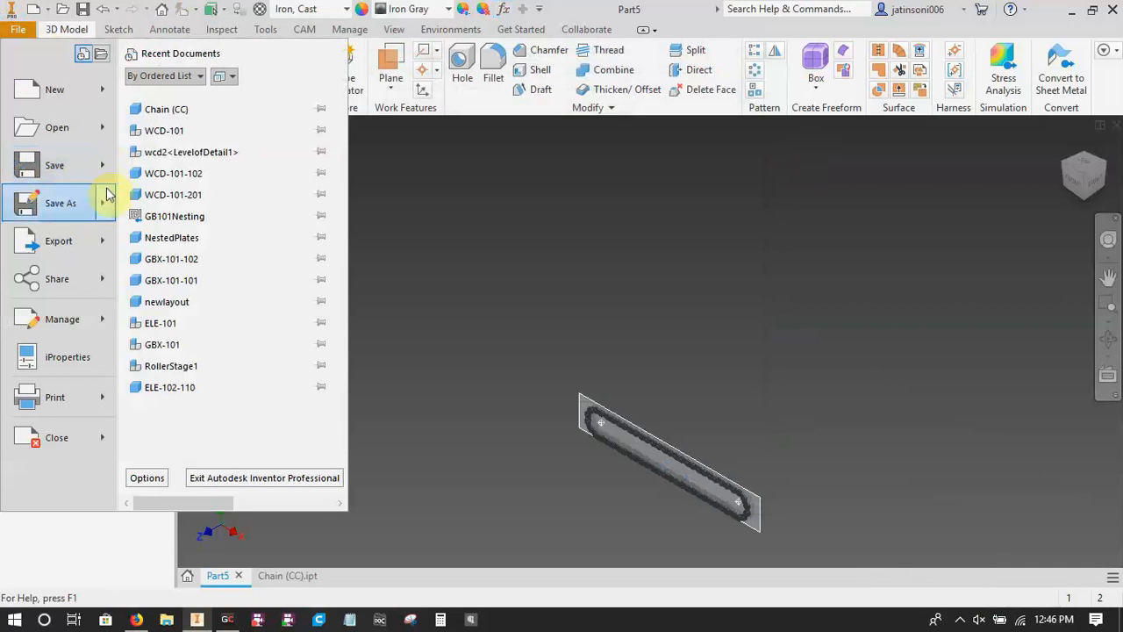
mouse_move(105, 203)
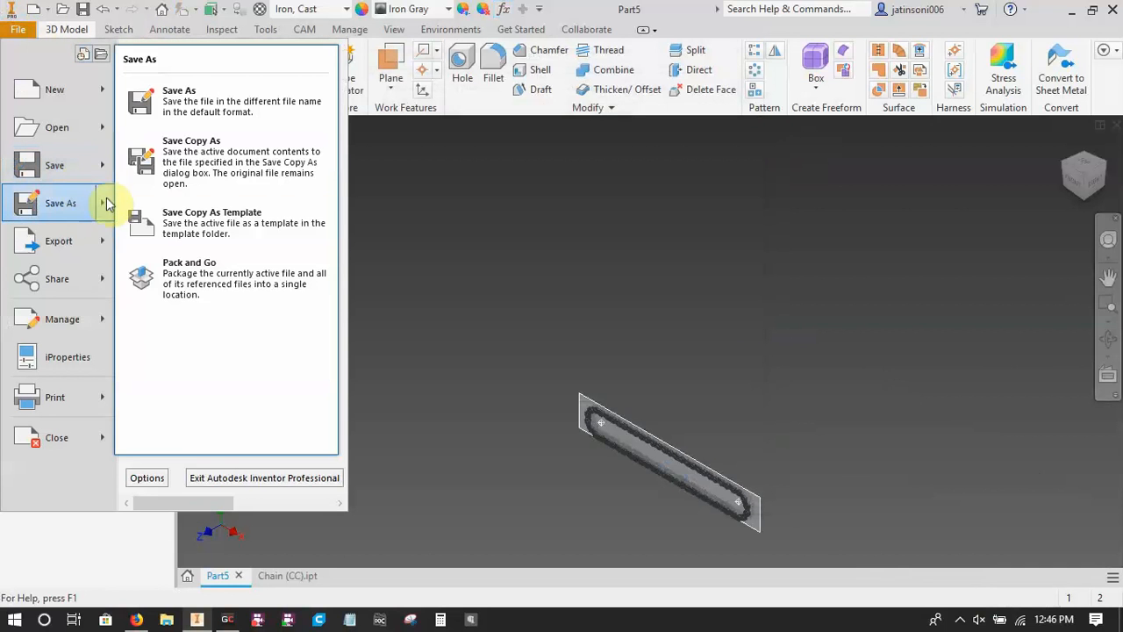
click(233, 225)
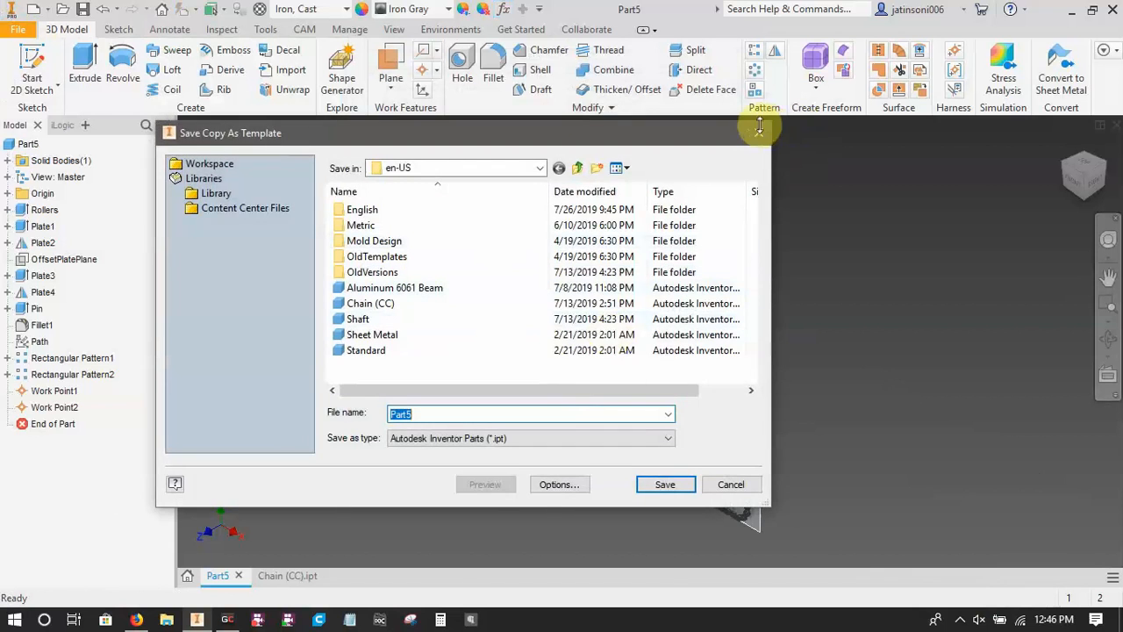
click(760, 131)
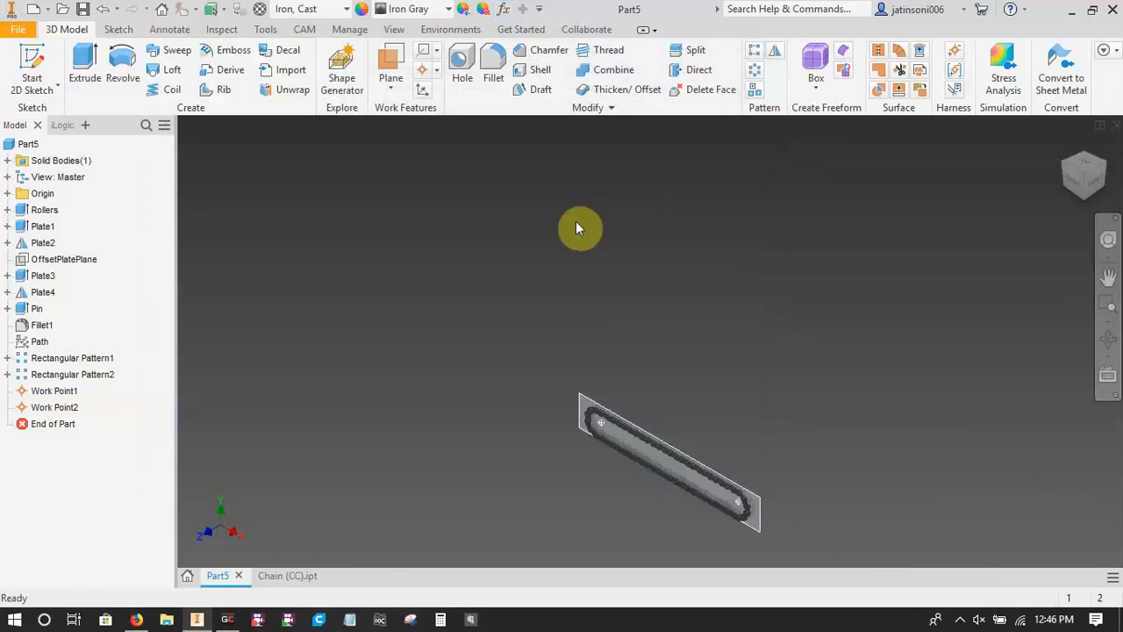
key(s)
key(Escape)
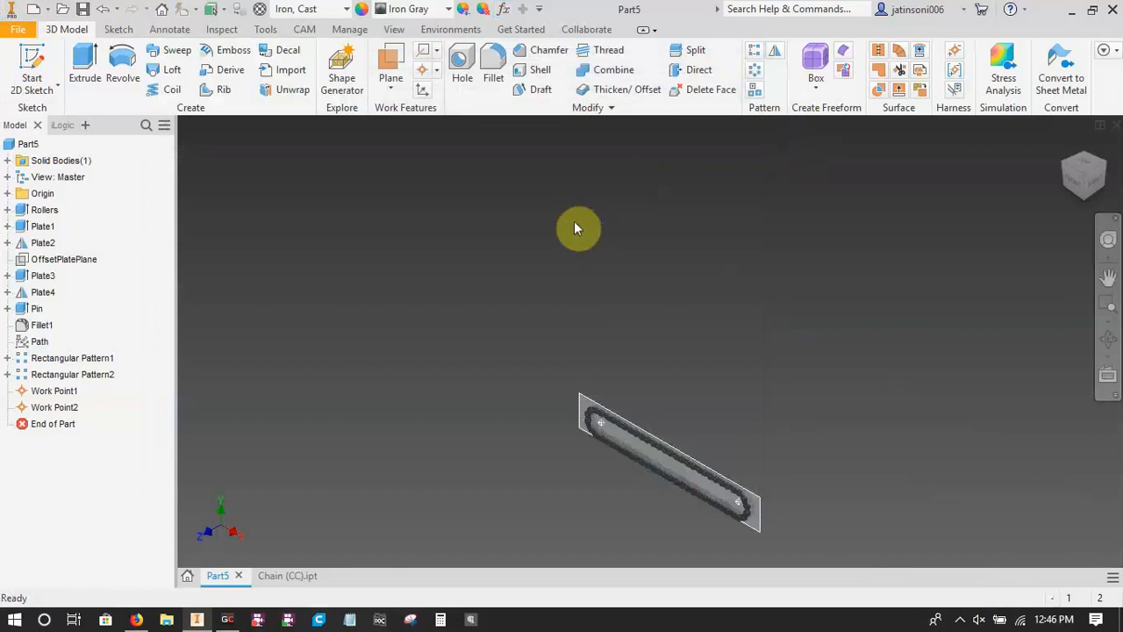